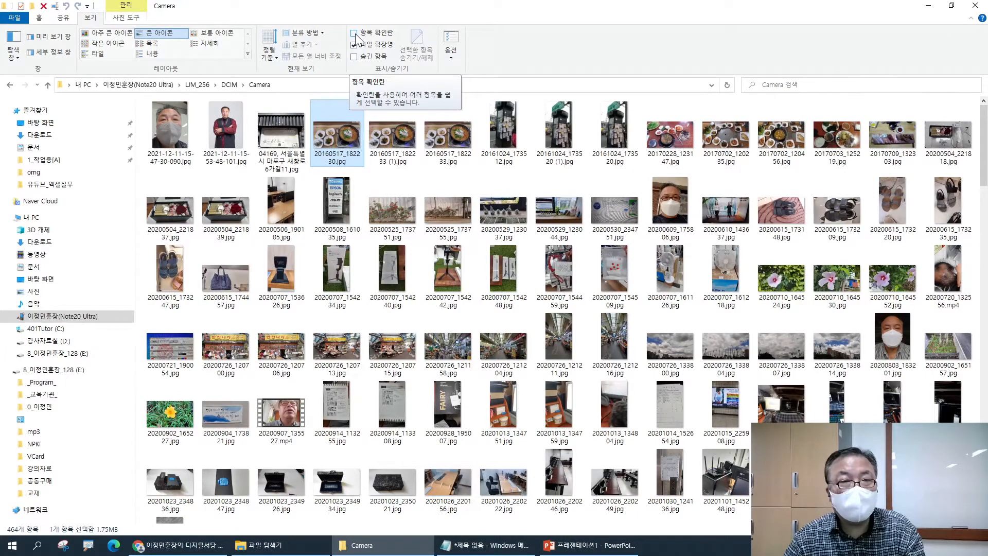
- Turn on item check boxes in the Camera folder and tick the photo 20160517_182230.jpg
click(354, 33)
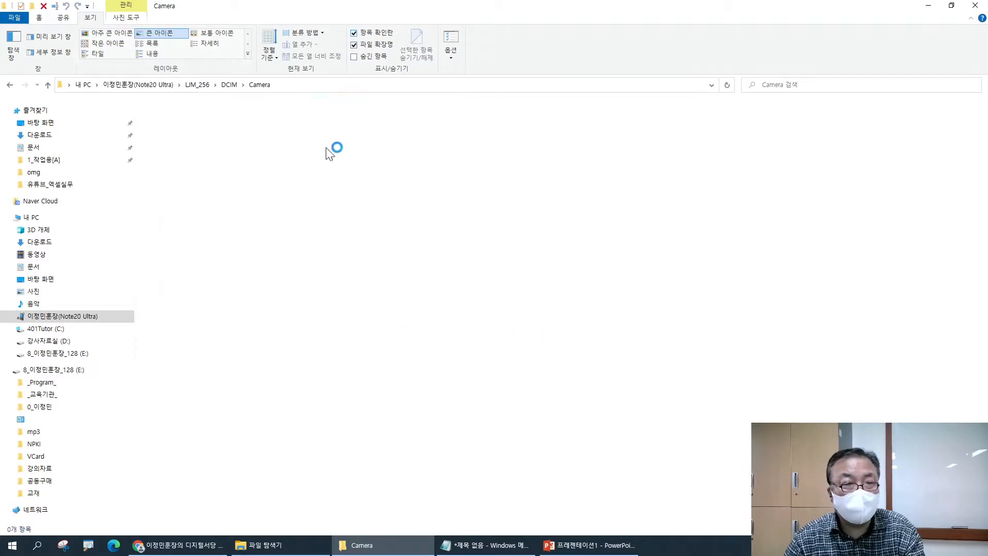
click(315, 104)
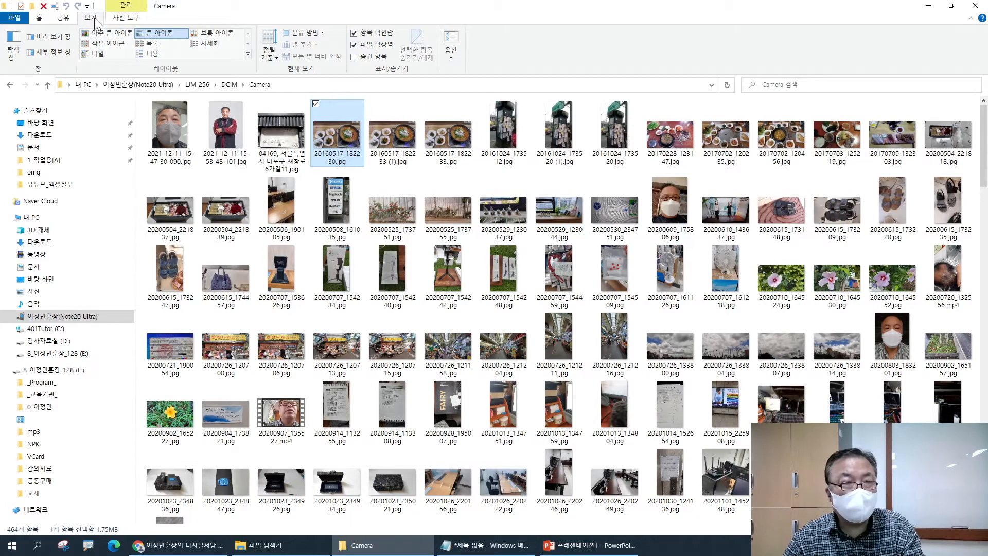
- View the similar 20160517 food photos as extra large icons and return the folder to large icons
click(107, 33)
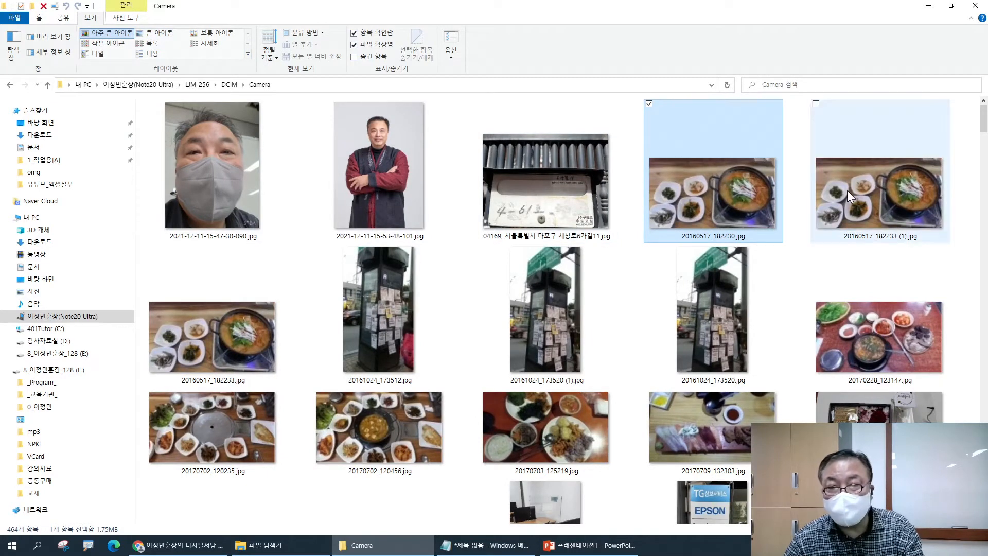
click(219, 330)
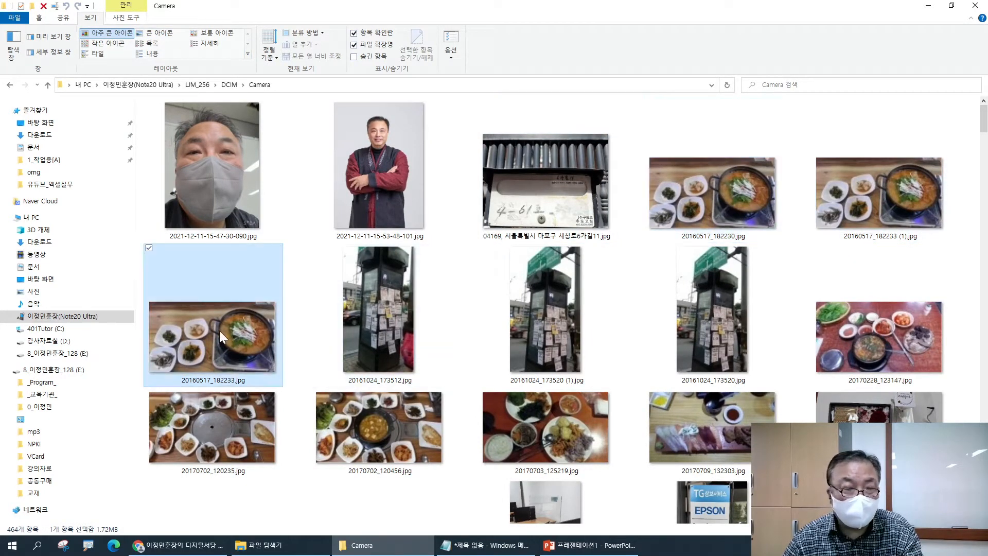
click(688, 187)
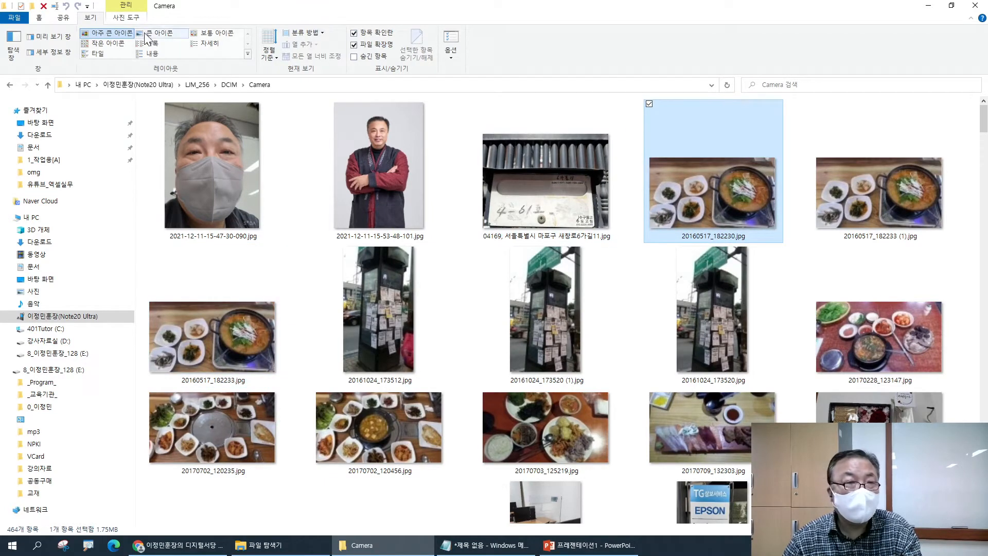
click(161, 32)
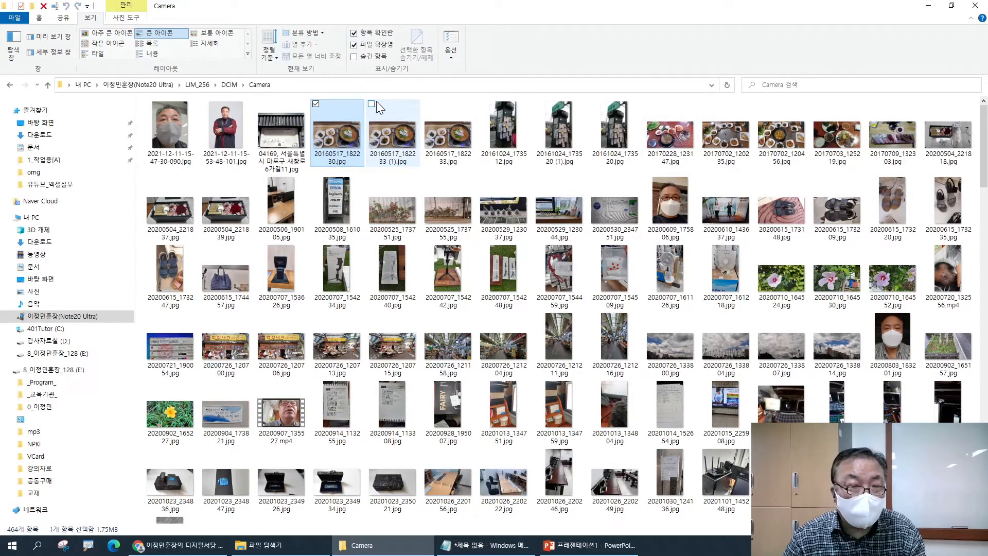
- Try to tick the food photos in the first row plus 20200504_221837.jpg and 20200504_221839.jpg as one multiple selection
click(428, 104)
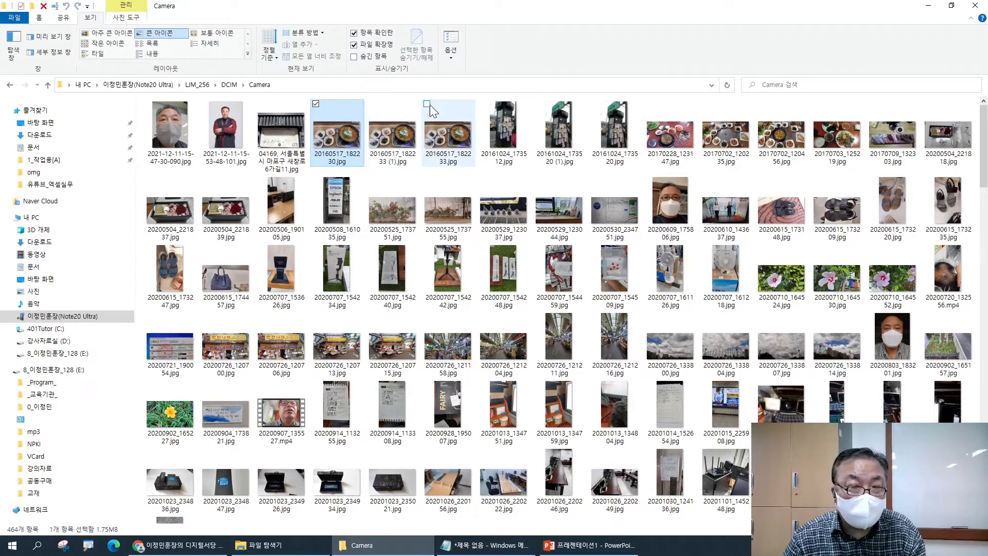
click(649, 104)
click(705, 105)
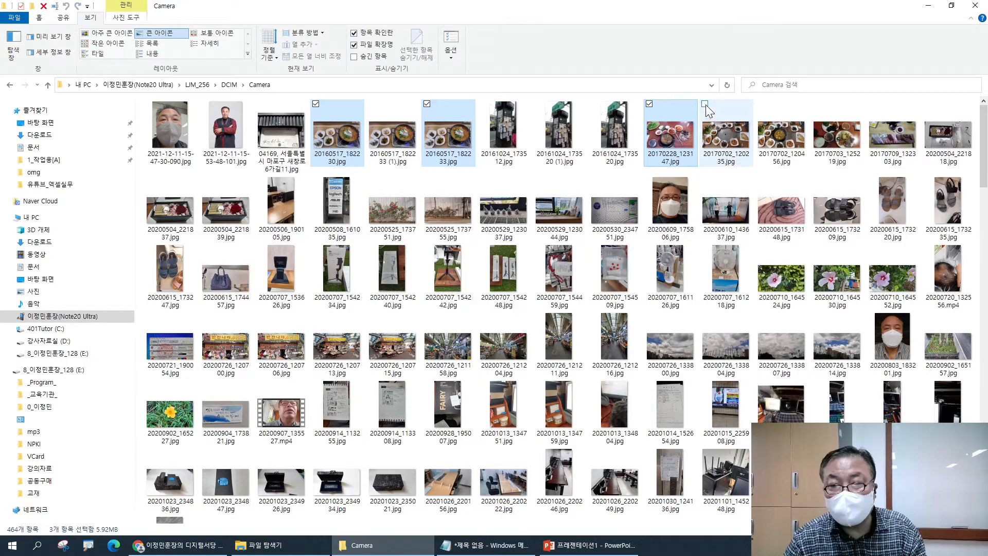
click(761, 104)
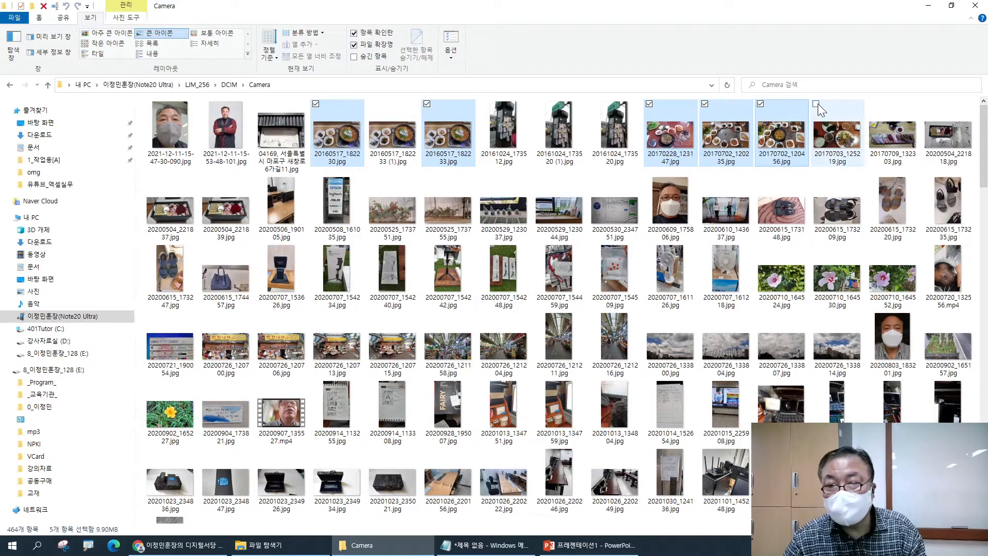
click(817, 105)
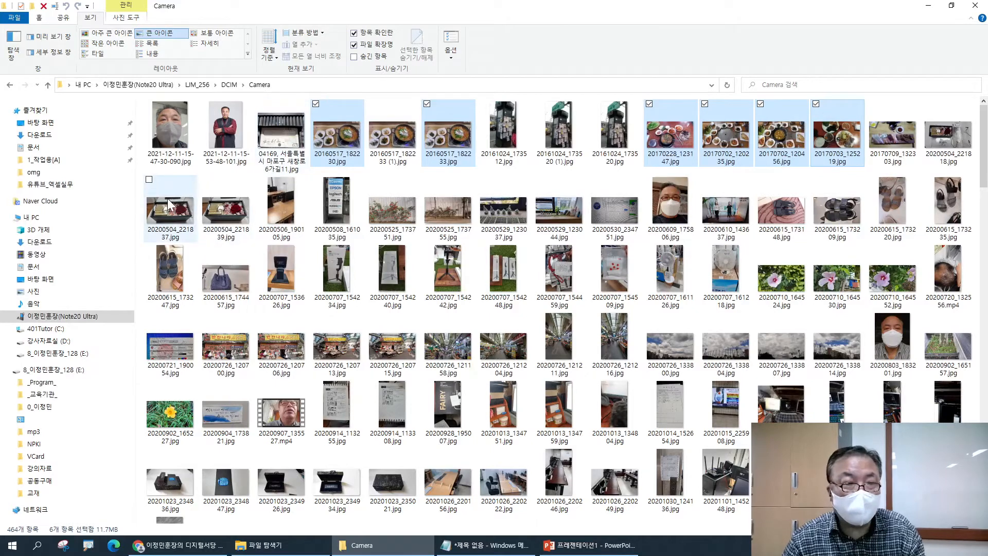
click(149, 180)
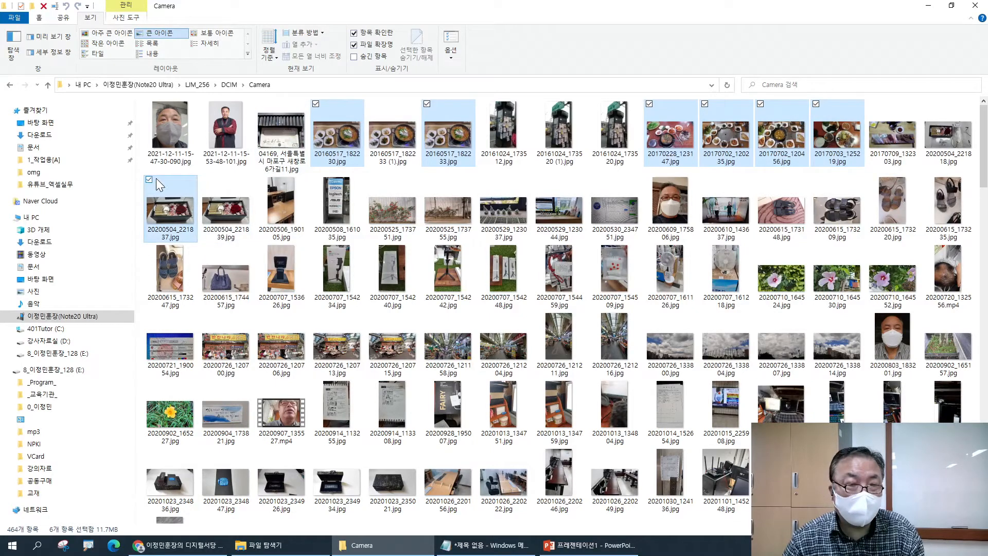
click(205, 180)
click(229, 211)
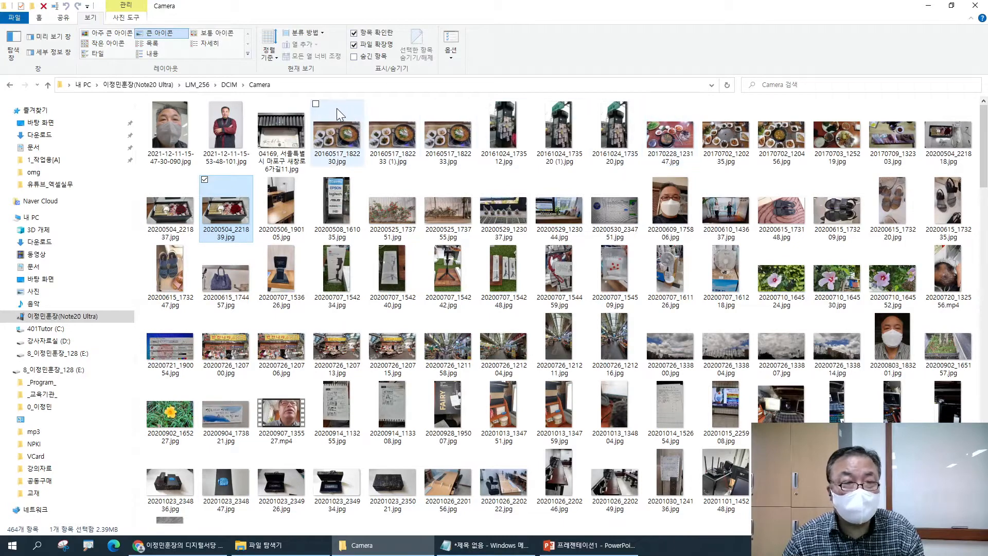
- Add to the selection the food photos 20160517_182230, 20160517_182233, 20170228_123147, 20170702_120235, 20170702_120456, 20170703_125219 and 20200504_221837
click(316, 105)
click(427, 104)
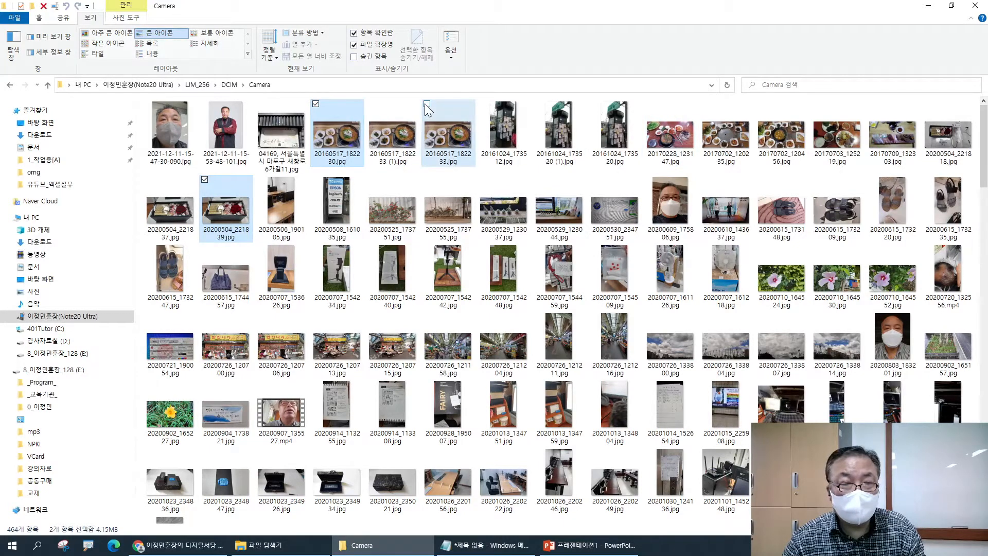
click(649, 105)
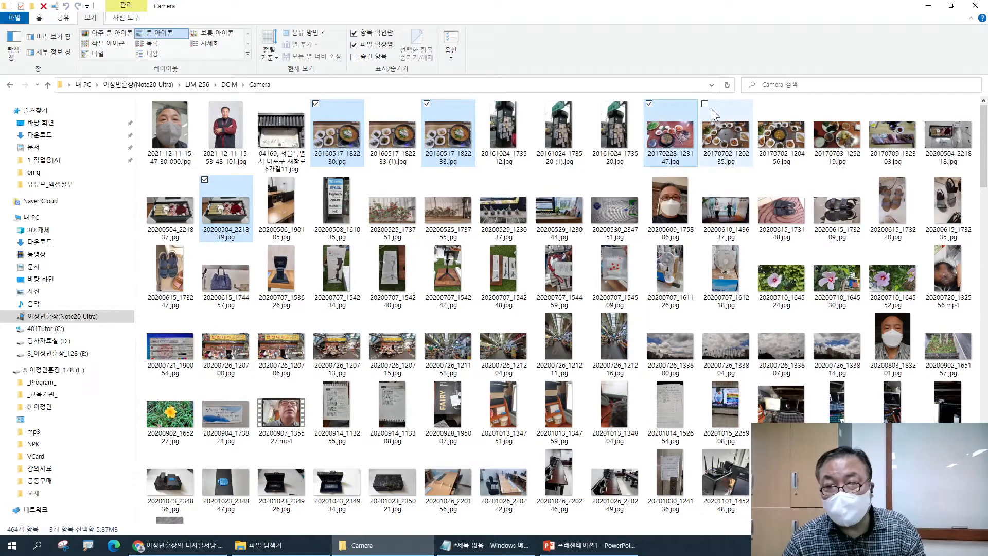
click(705, 104)
click(760, 104)
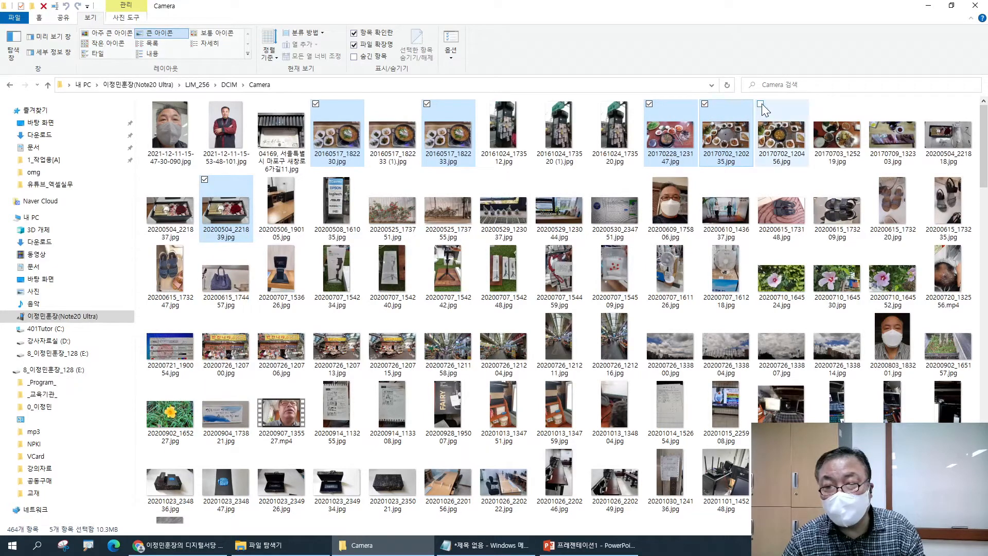
click(816, 104)
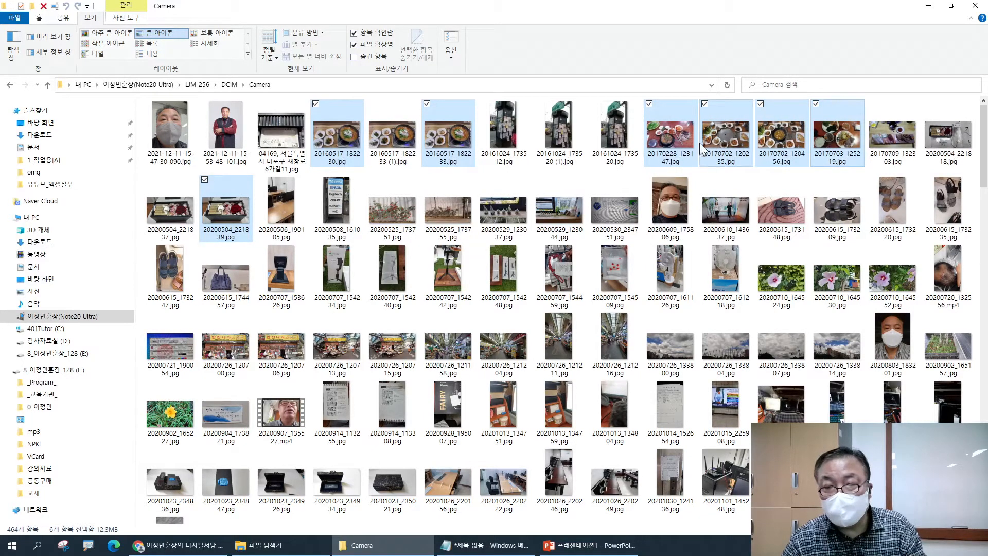
click(149, 179)
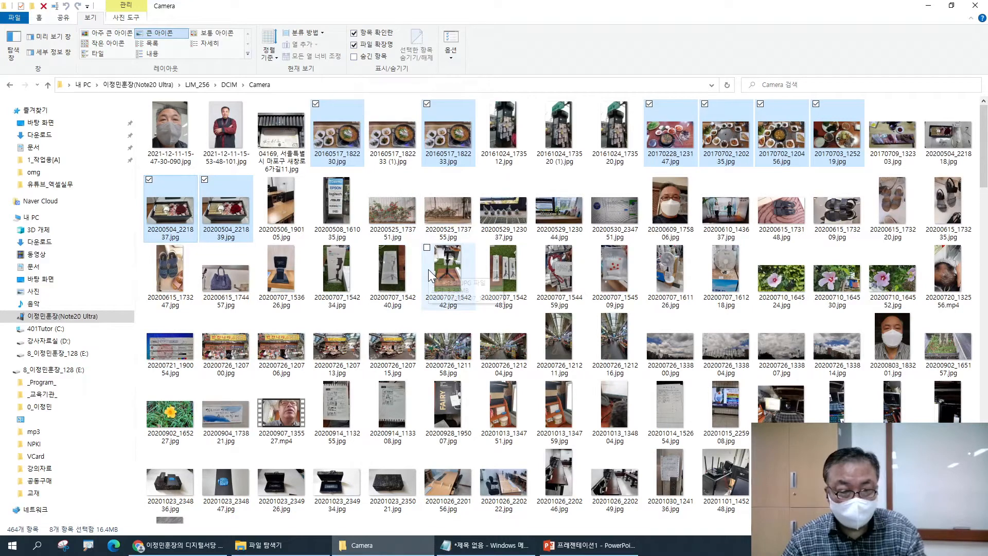
- Add the six market photos from 20200726_120700.jpg through 20200726_121204.jpg to the selection
click(204, 316)
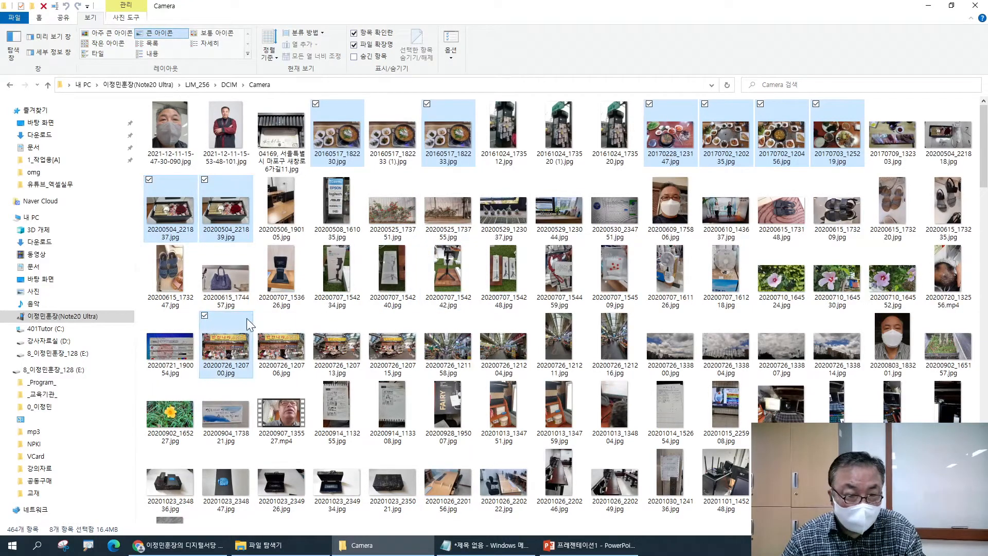
click(260, 315)
click(315, 315)
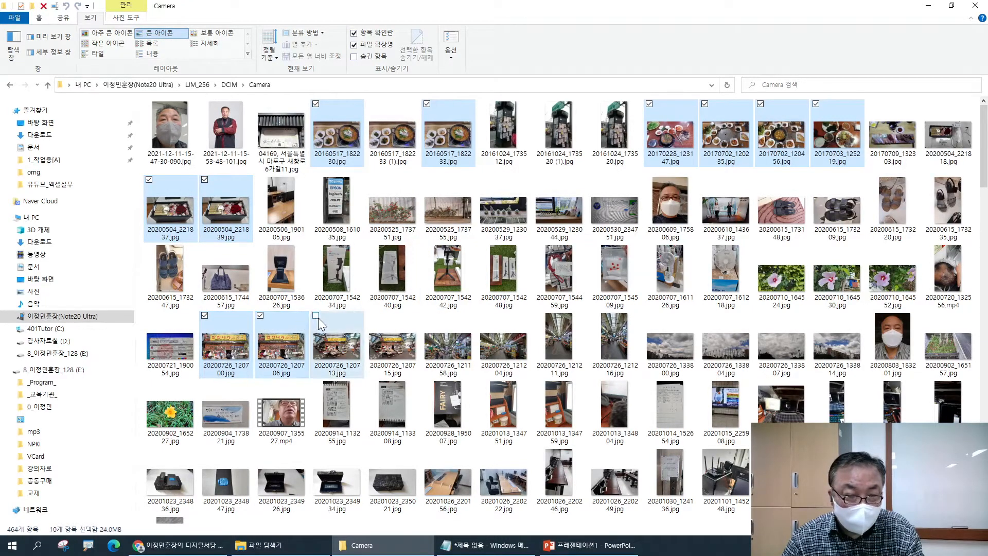
click(371, 315)
click(427, 316)
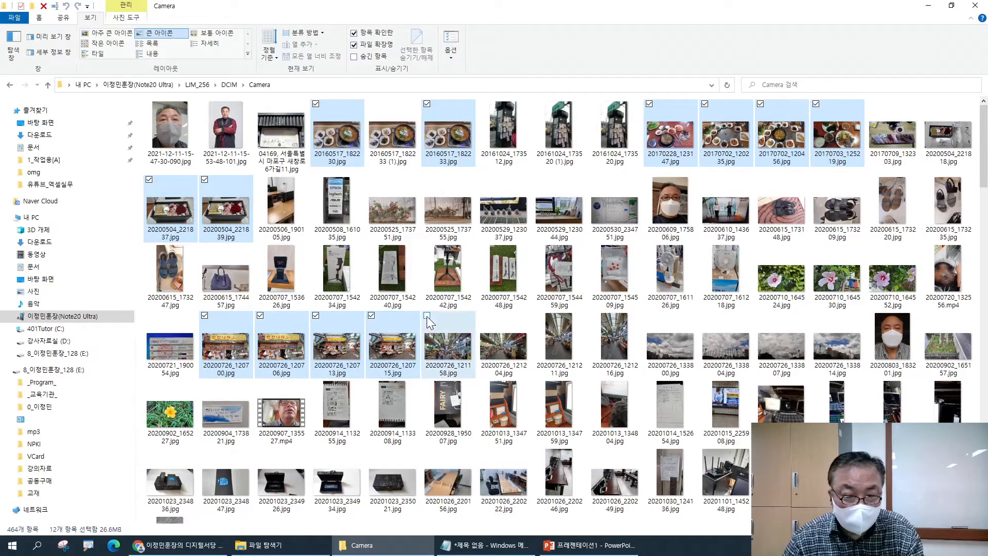
click(483, 316)
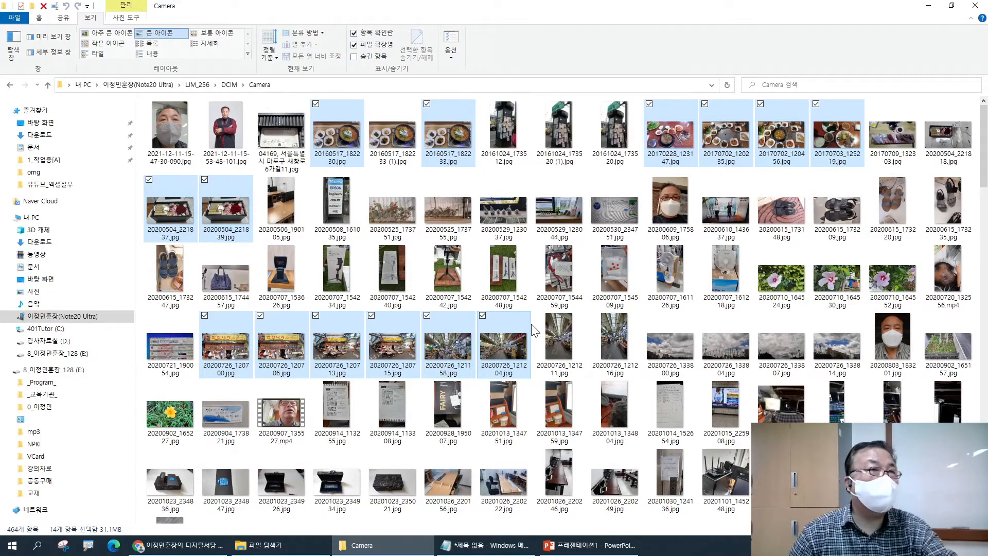
- Add the four meal photos 20220220_144112, 20220220_144116, 20220220_144123 and 20220220_144124 to the selection
scroll(535, 335, down, 5)
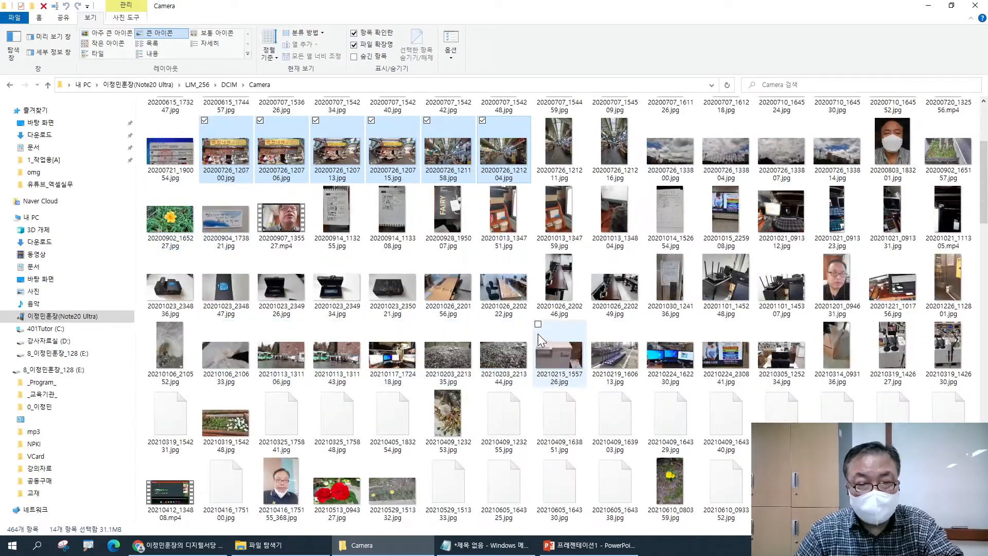
scroll(545, 308, up, 3)
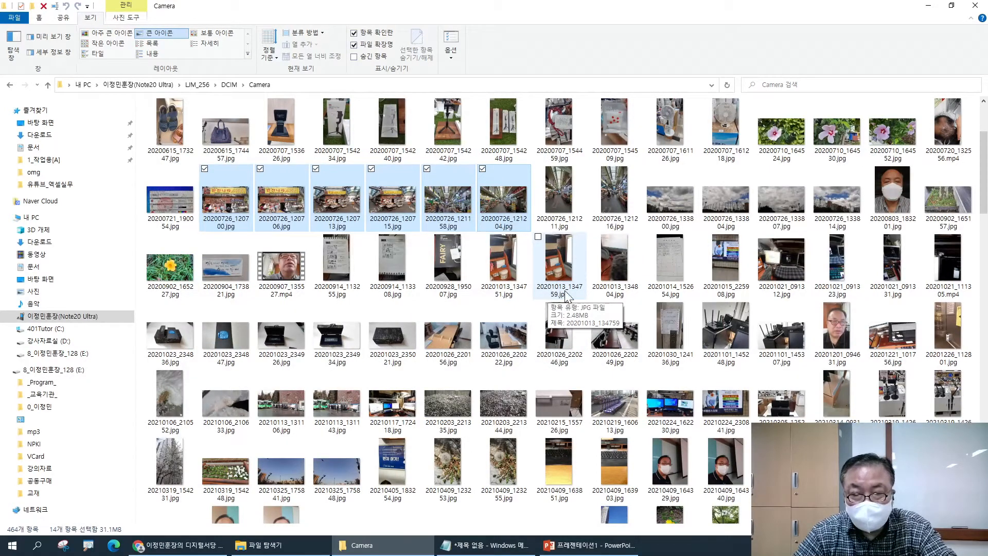
scroll(734, 299, down, 3)
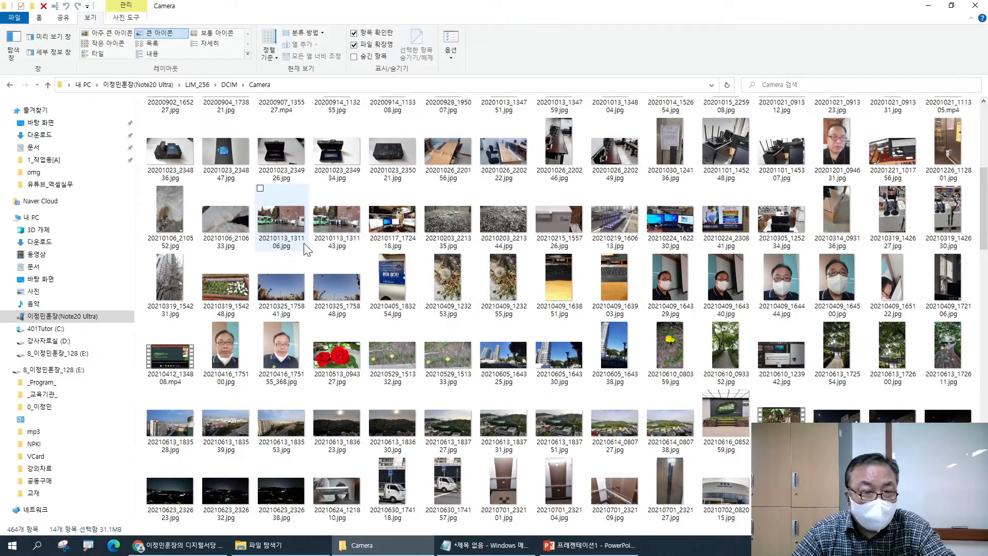
scroll(307, 248, down, 10)
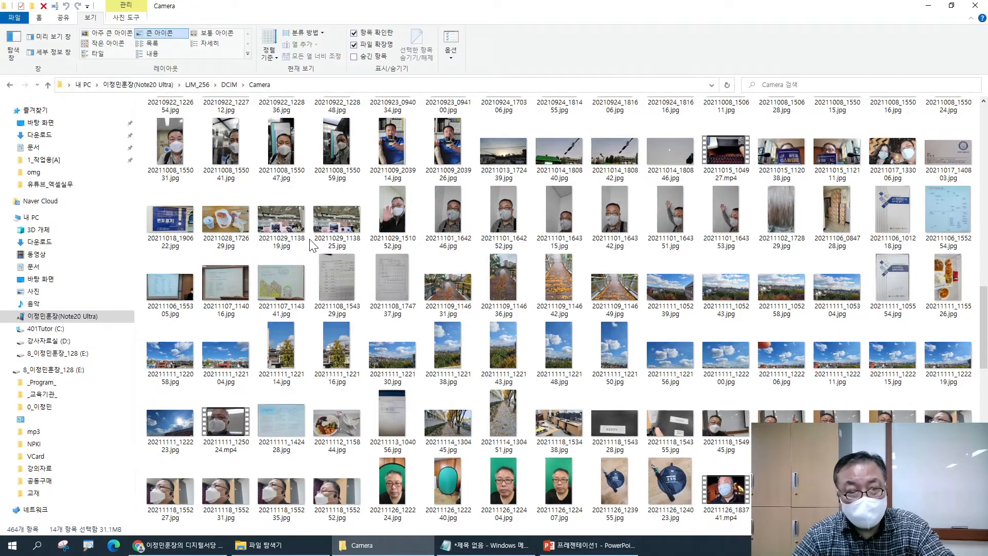
scroll(310, 244, down, 6)
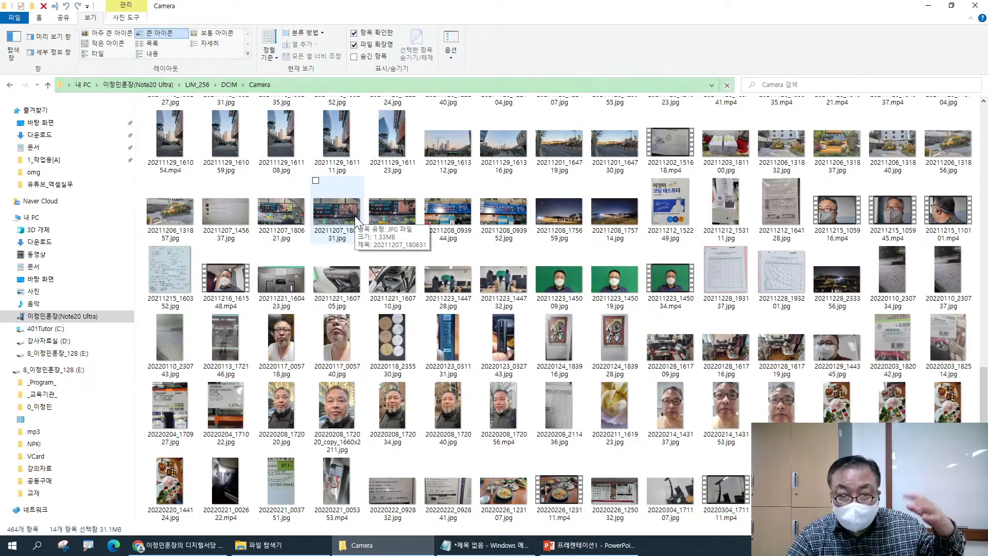
click(816, 385)
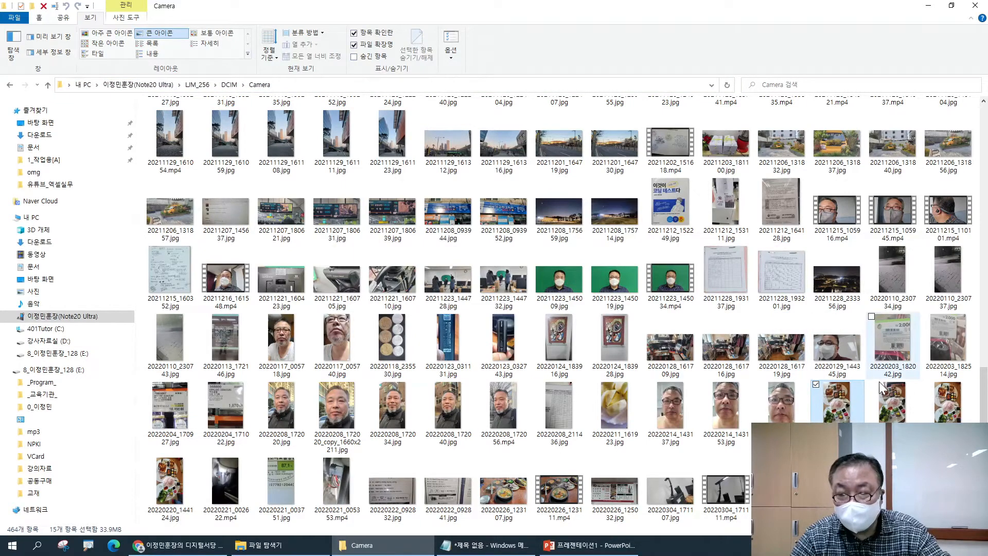
click(871, 385)
click(926, 385)
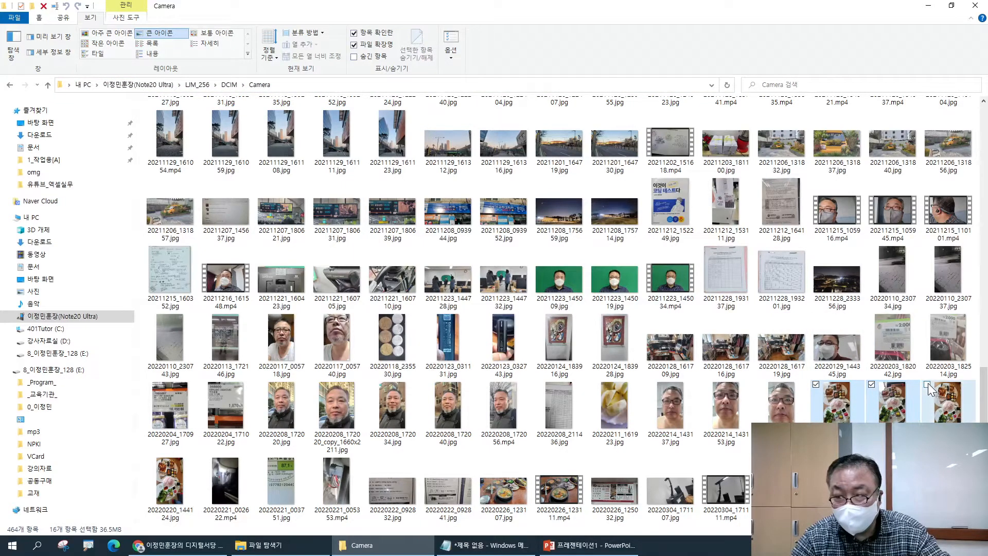
click(151, 462)
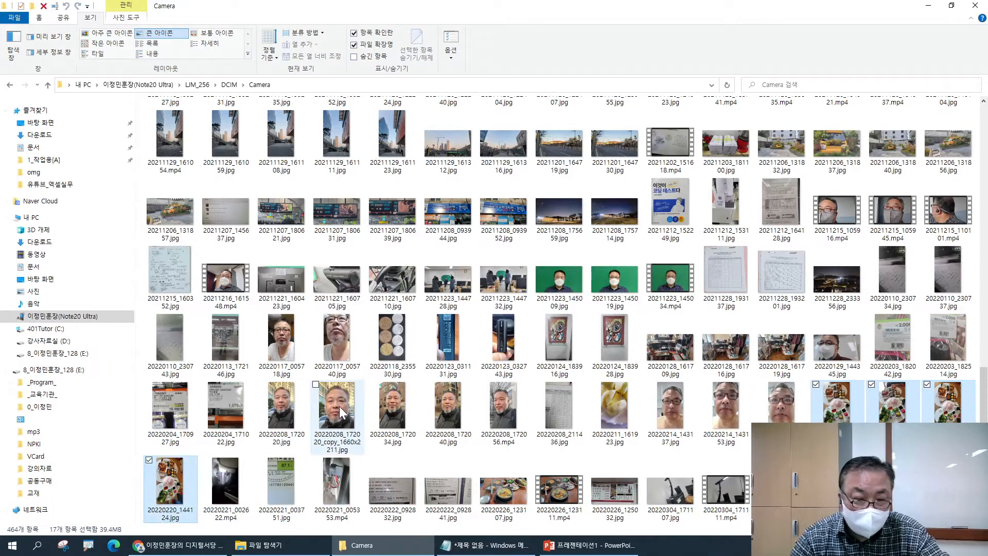
- Add 20220226_123107.jpg and 20220226_123111.mp4 to the selection and copy all the selected files
scroll(342, 406, down, 5)
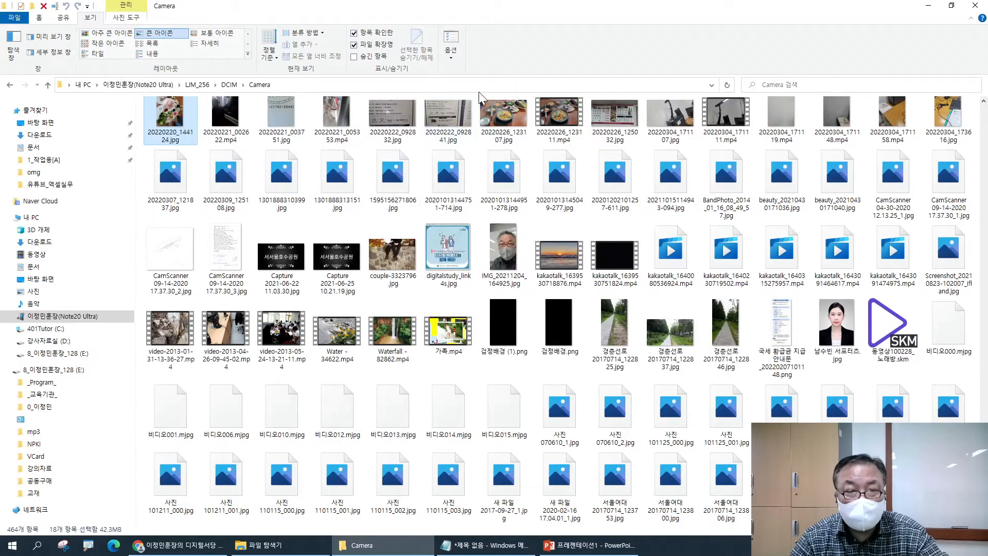
scroll(486, 120, up, 2)
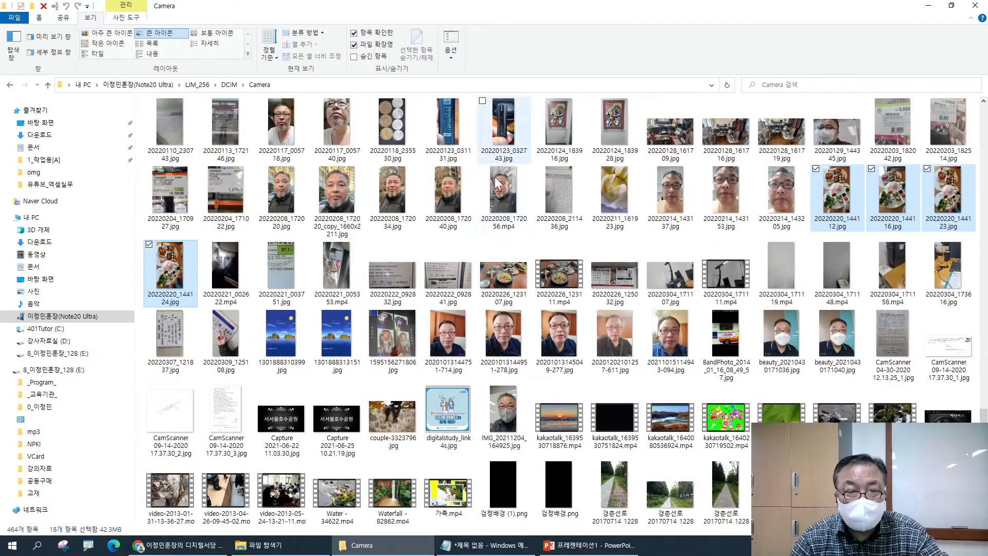
click(482, 245)
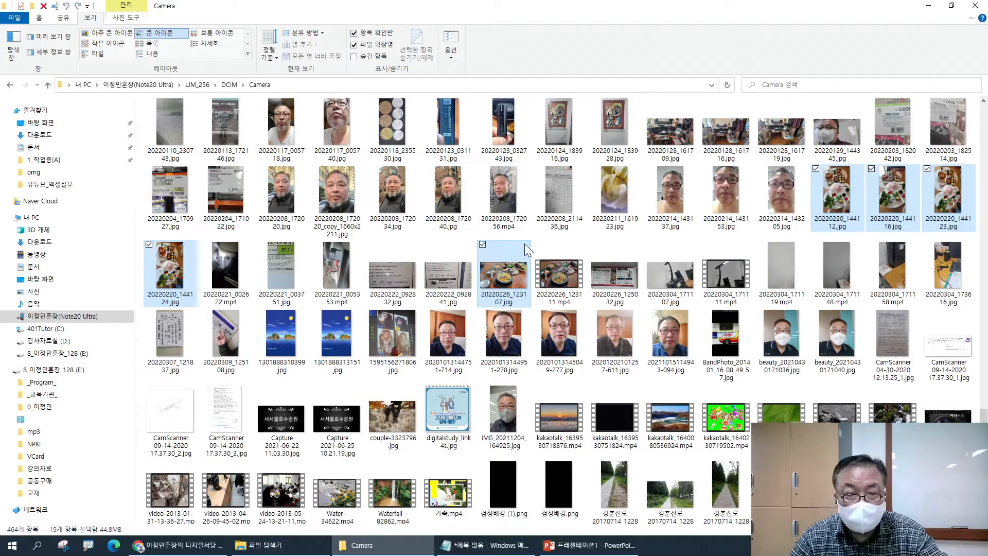
click(538, 246)
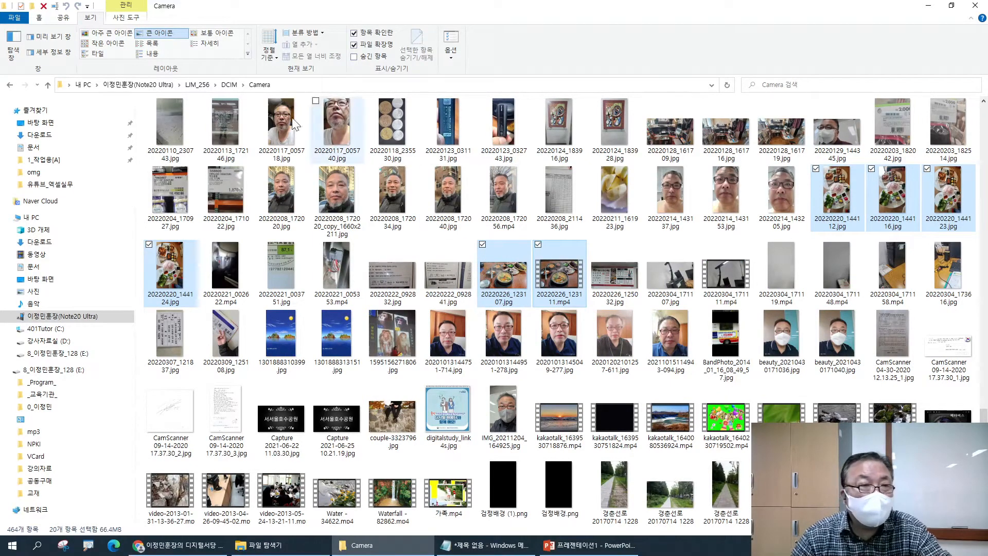
click(40, 17)
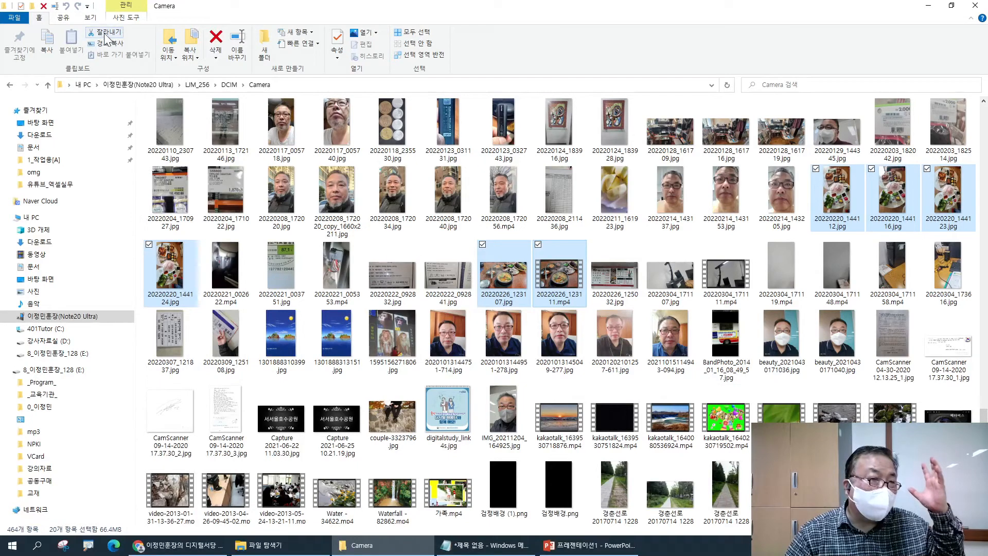
click(45, 43)
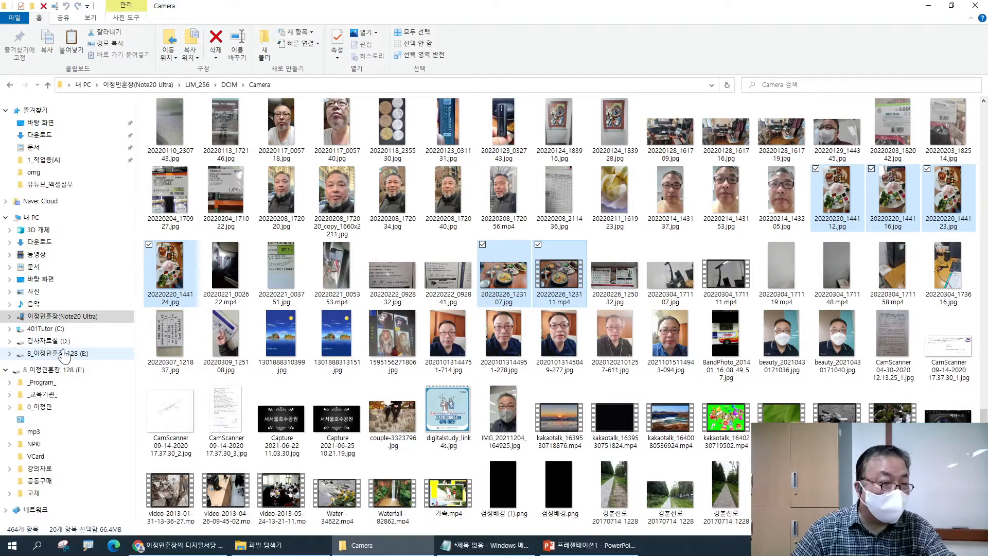
- Create a new folder named 사진 at the top level of drive E:
click(64, 354)
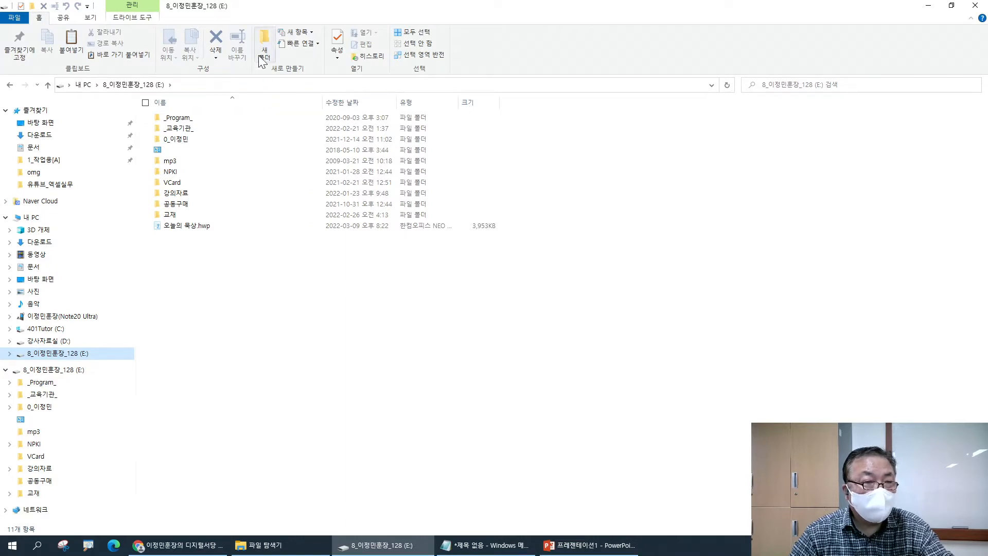
click(264, 38)
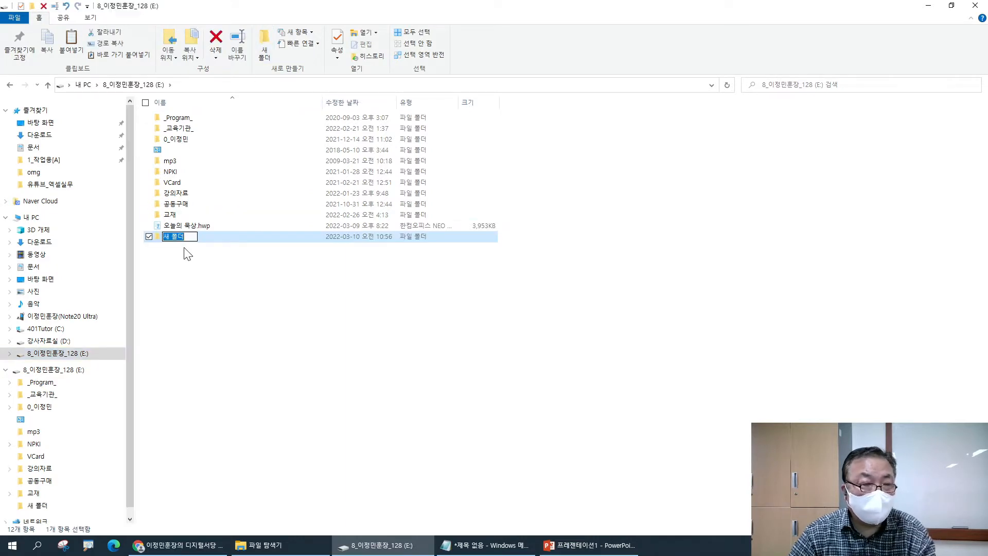
text(tkwls)
key(BackSpace)
key(BackSpace)
key(BackSpace)
key(BackSpace)
text(kwls)
key(Return)
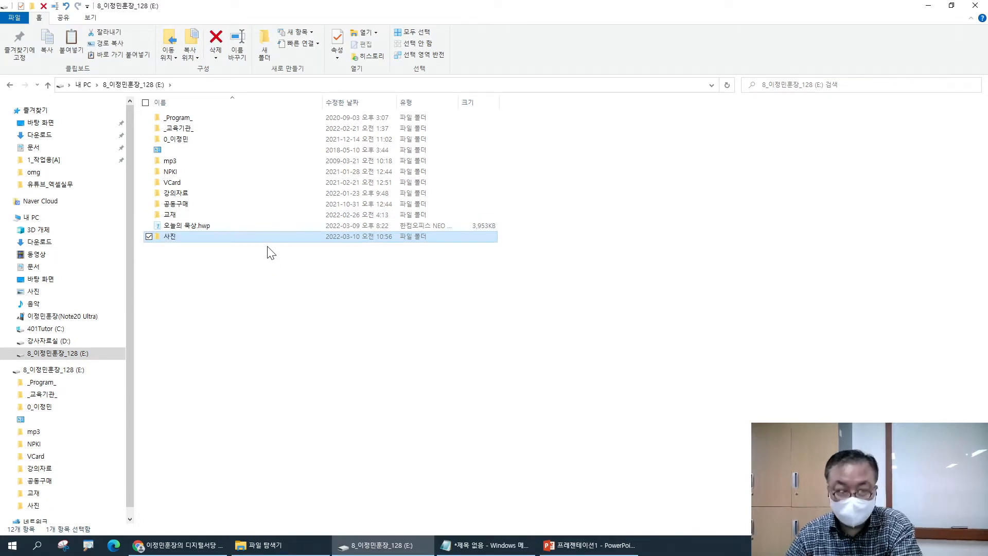
- Paste the copied photos and video into the 사진 folder and display its contents as large icons
key(Return)
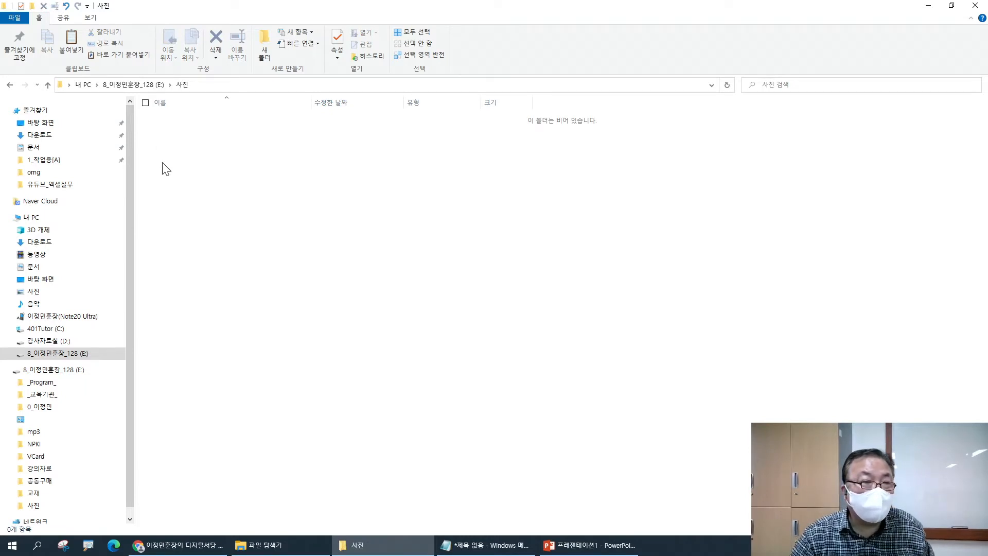
click(72, 41)
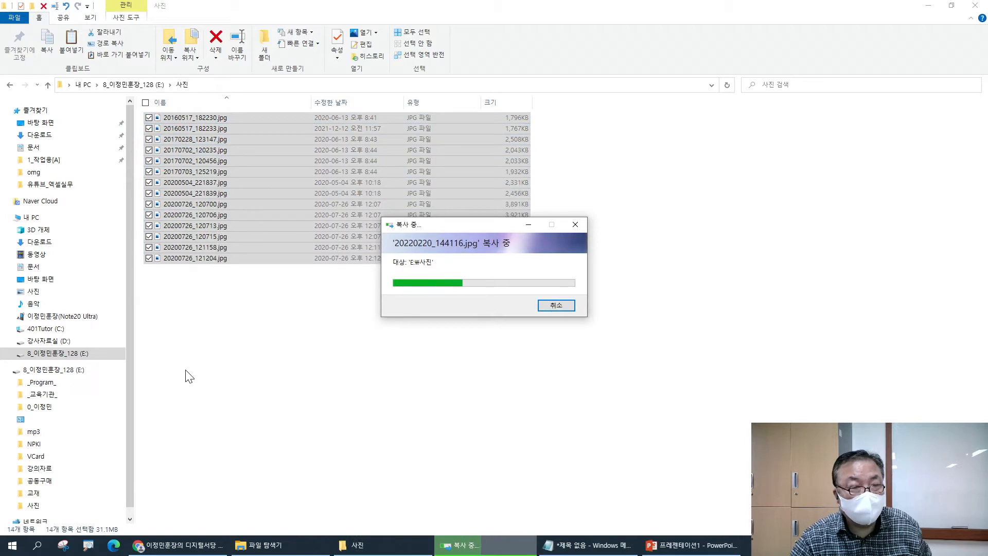
click(94, 15)
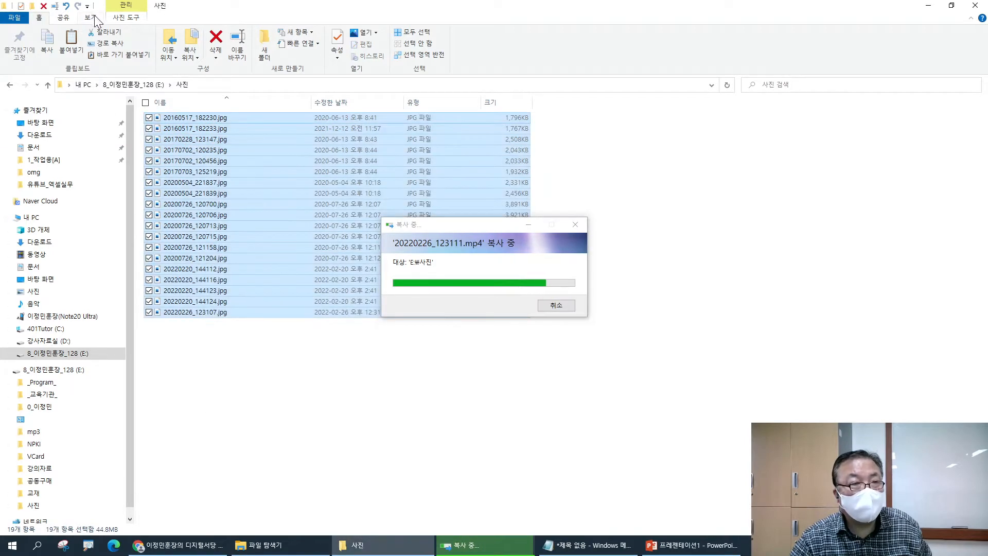
click(95, 17)
click(155, 33)
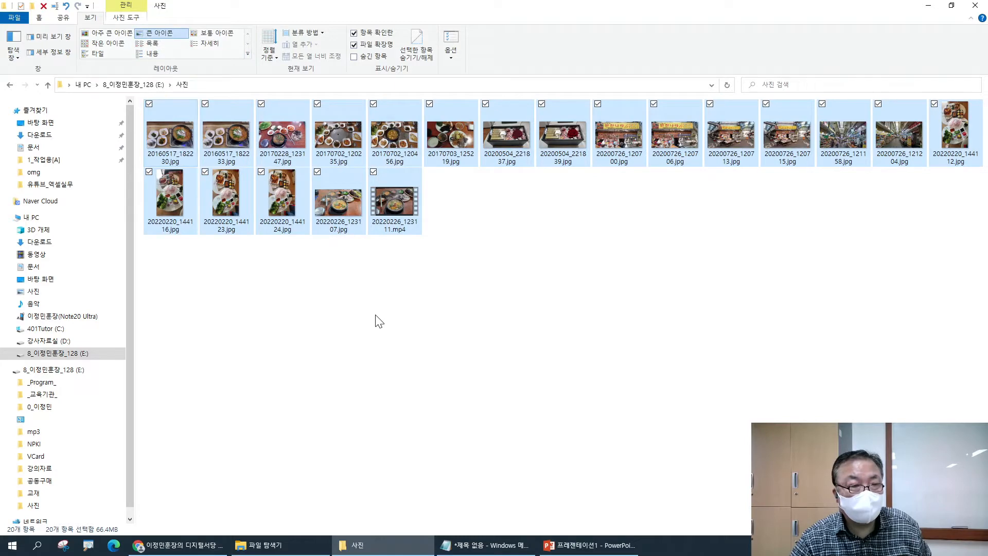
- Switch to the Notepad notes and add the line "여러 개의 사진파일을 선택" below the line about file names
mouse_move(478, 549)
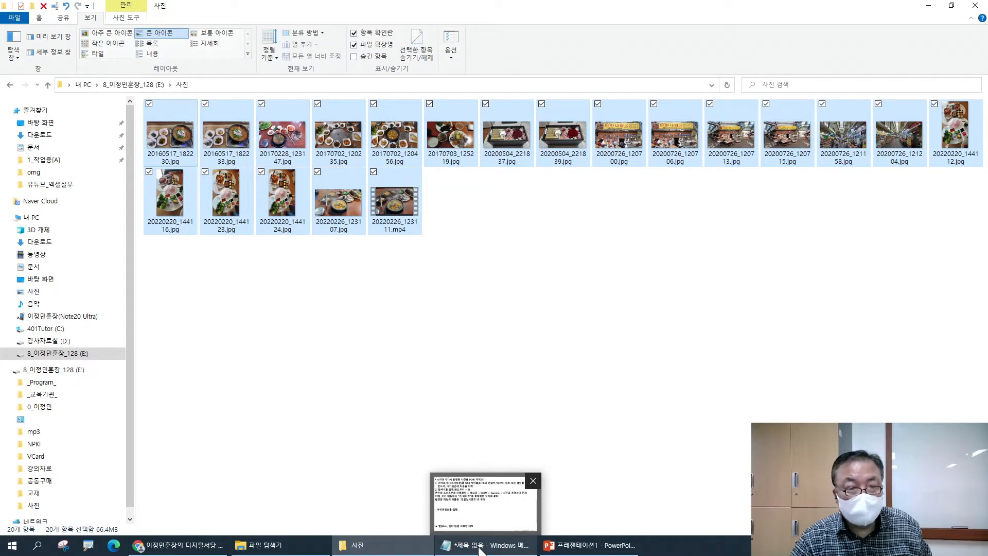
click(468, 548)
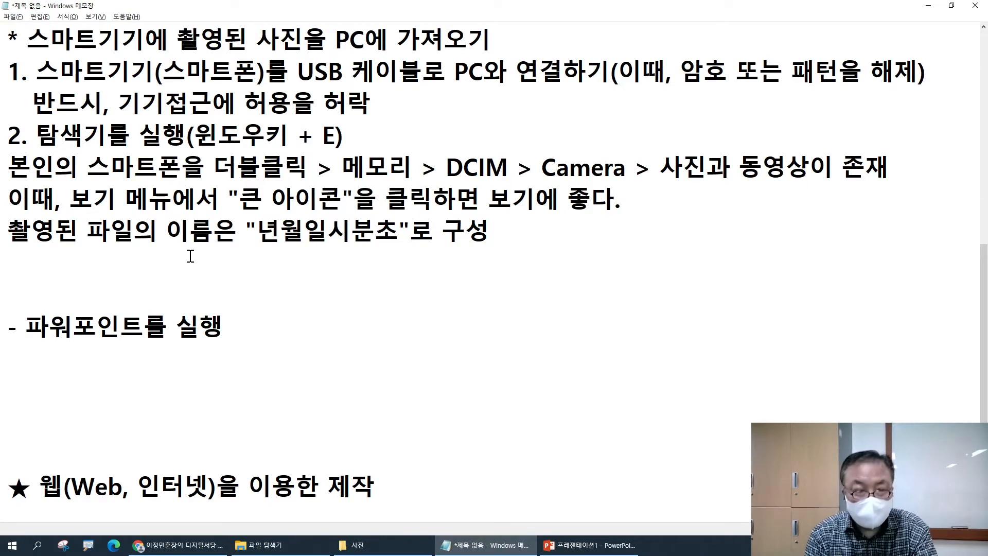
text(여러 개)
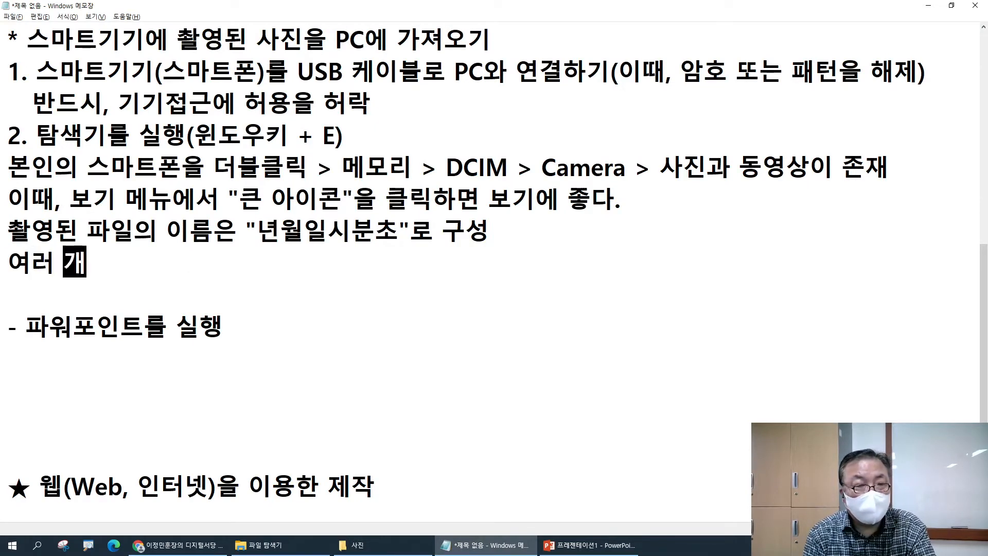
text(의 사진파일)
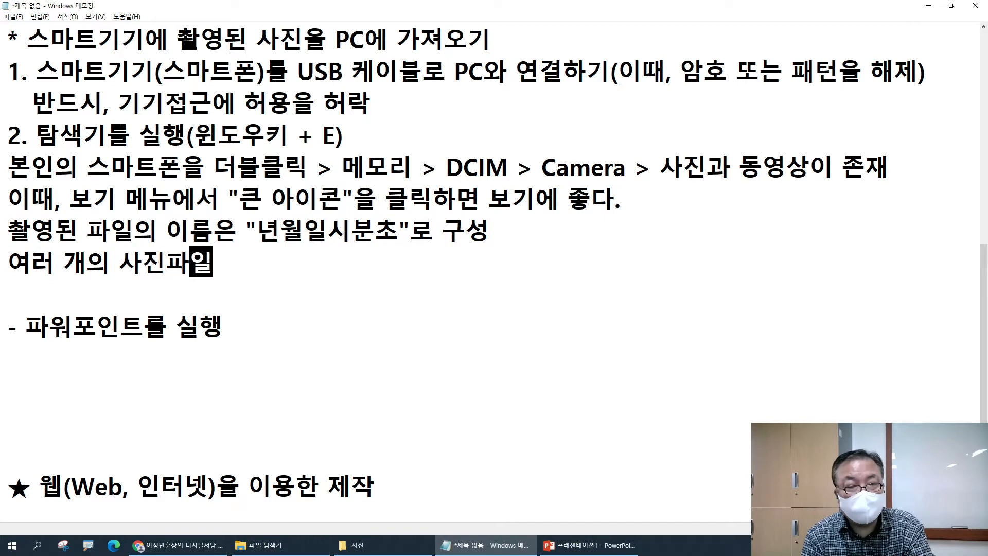
text(을 선택)
key(Return)
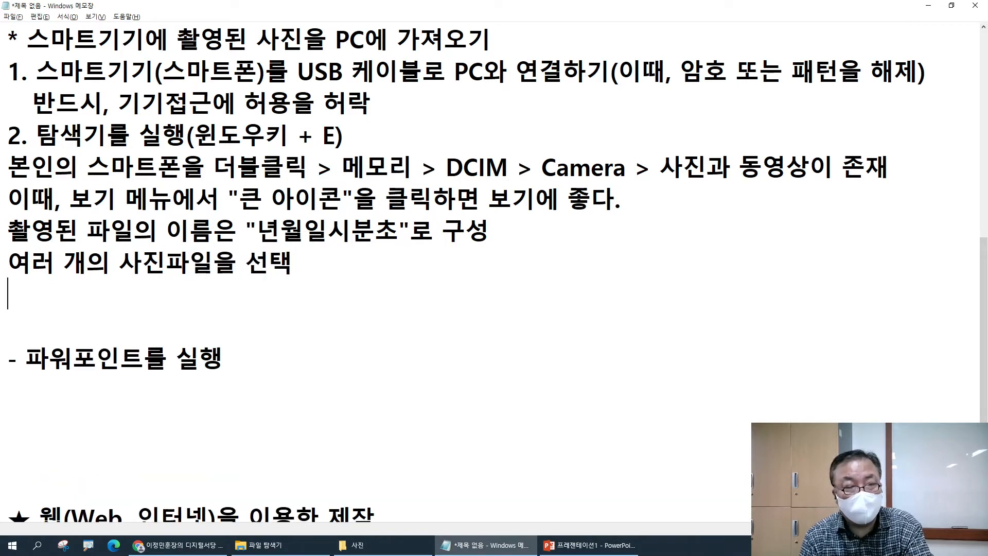
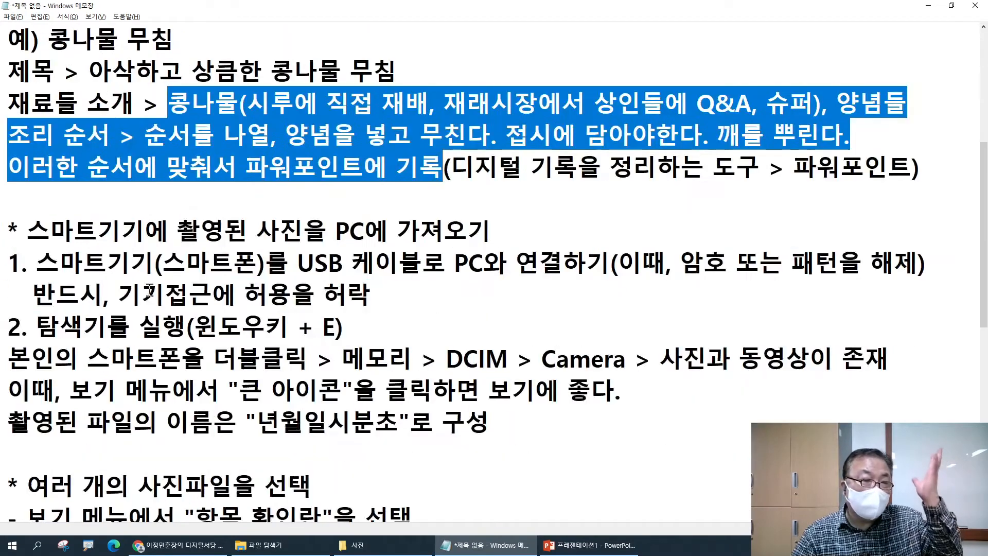
- Highlight and review the notes section on bringing smart-device photos to the PC
click(68, 232)
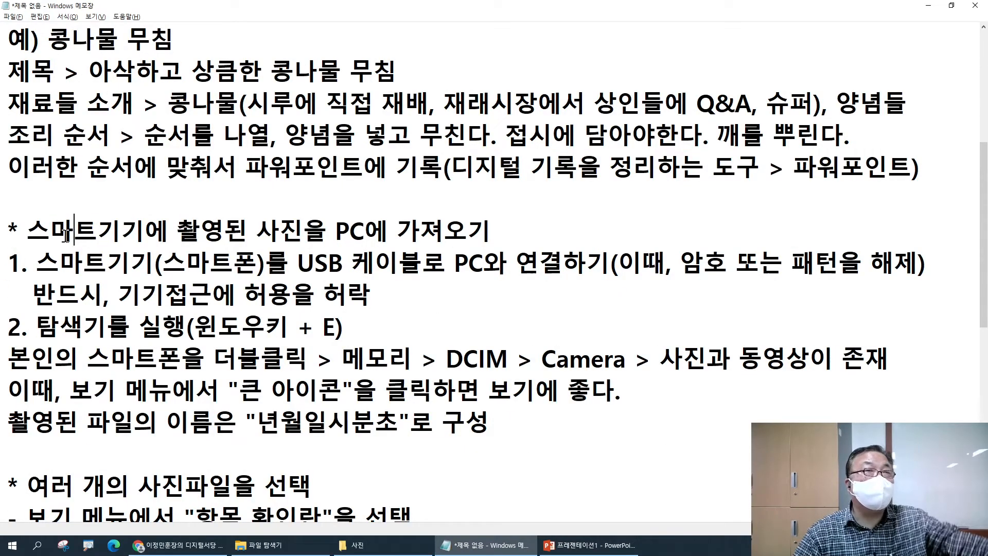
drag(29, 237, 398, 421)
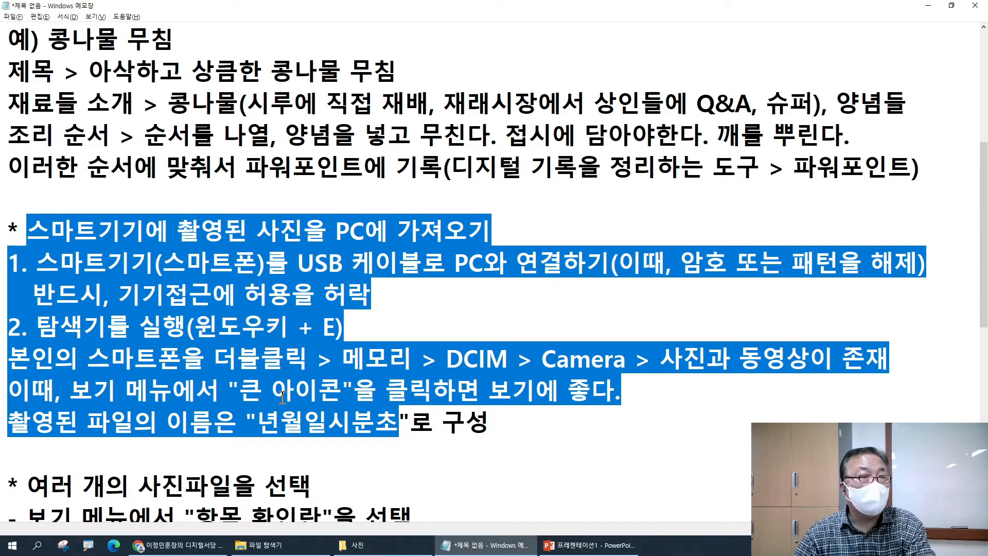
click(282, 396)
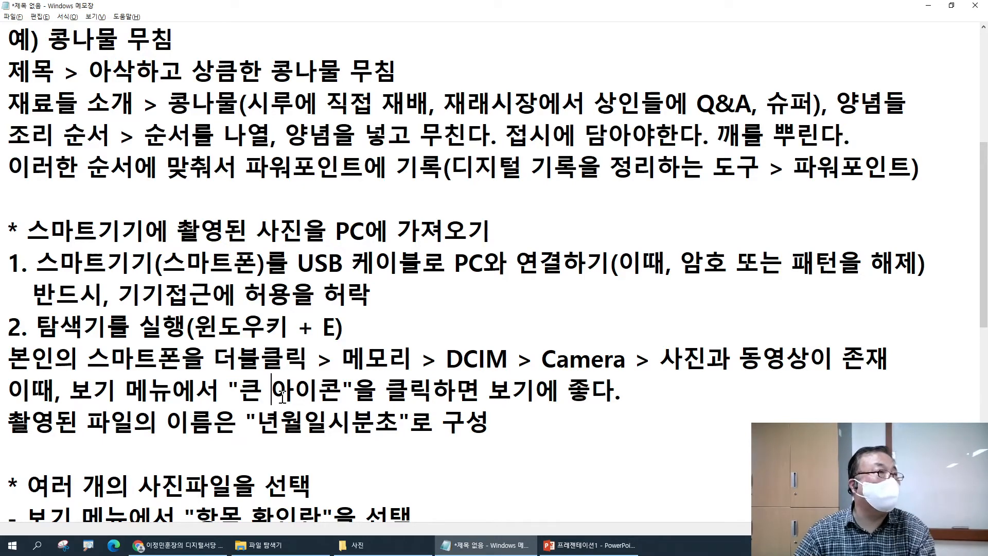
scroll(281, 397, down, 2)
click(177, 258)
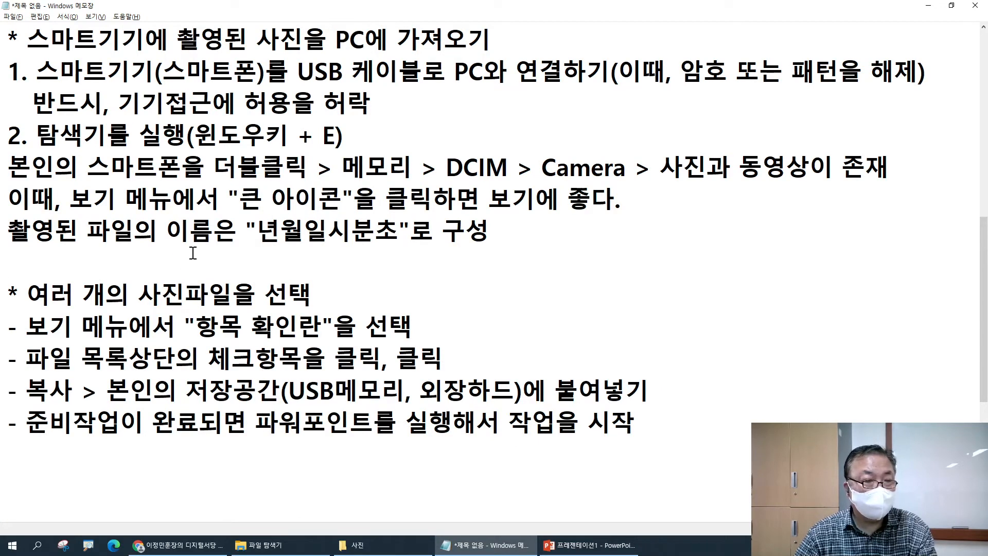
- Delete the extra blank lines above the heading "★ 웹(Web, 인터넷)을 이용한 제작", leaving one blank line
scroll(205, 306, down, 2)
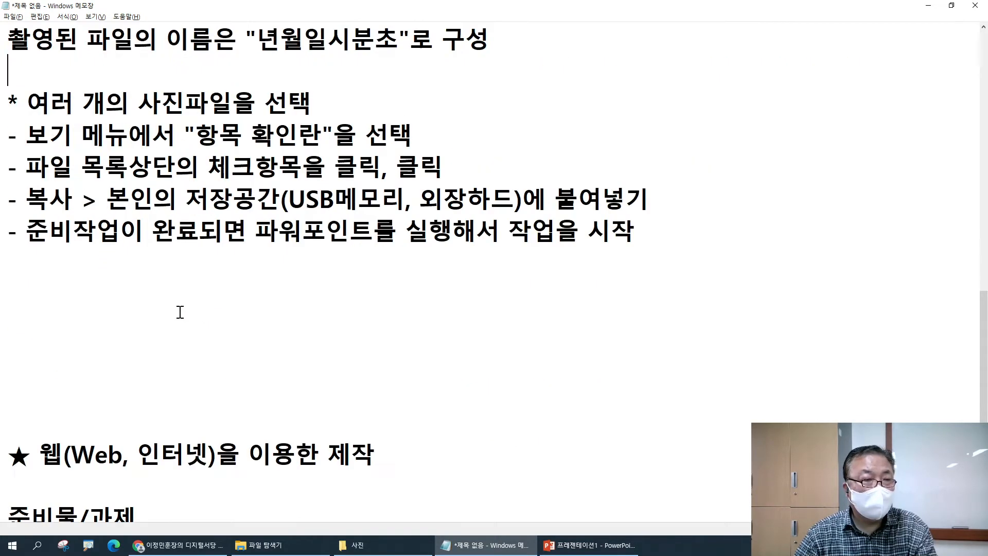
click(83, 278)
key(Delete)
key(Delete)
key(Delete)
key(Delete)
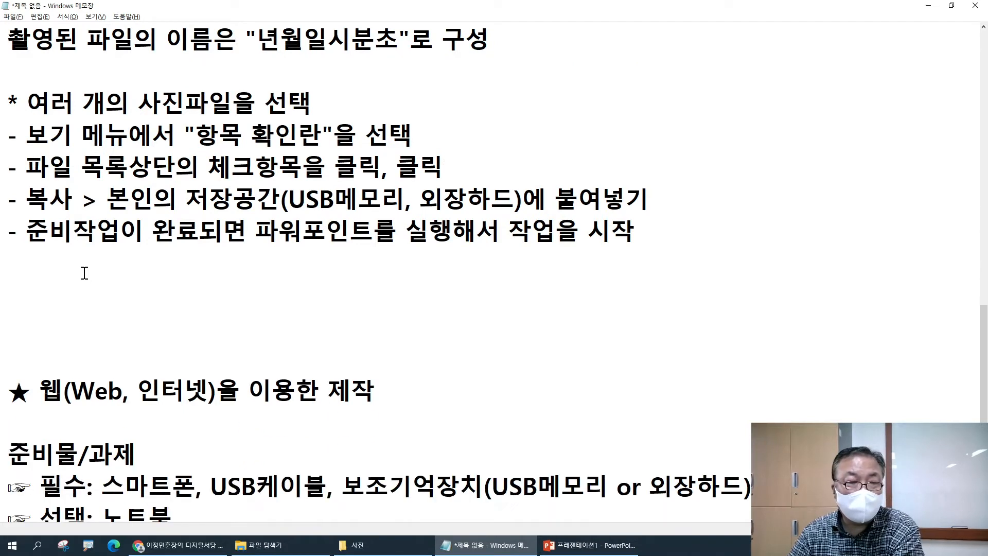
key(Delete)
- Insert seven blank lines between the "★ 웹(Web, 인터넷)을 이용한 제작" heading and the 준비물/과제 section
click(88, 383)
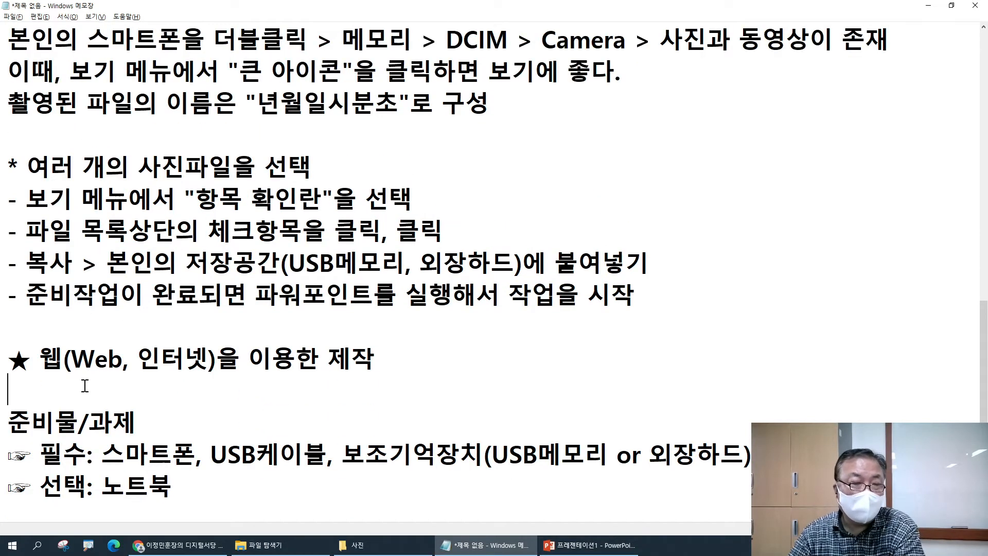
key(Return)
key(Return)
key(Return)
key(Return)
key(Return)
key(Return)
key(Return)
click(44, 270)
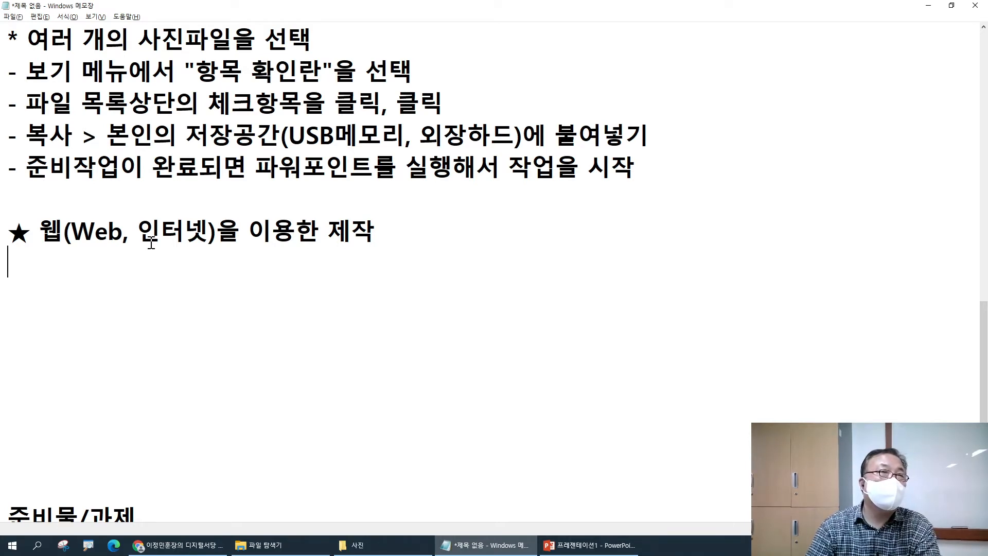
- Switch to Chrome to look over the hoonjang.co.kr home page, and return to the web production section of the Notepad notes
key(alt+Tab)
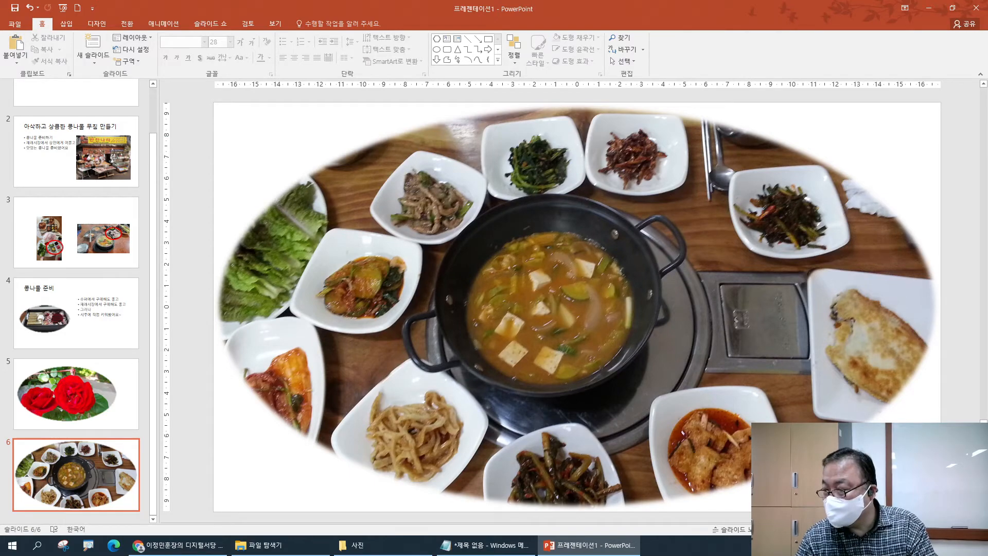
click(179, 545)
scroll(229, 225, down, 9)
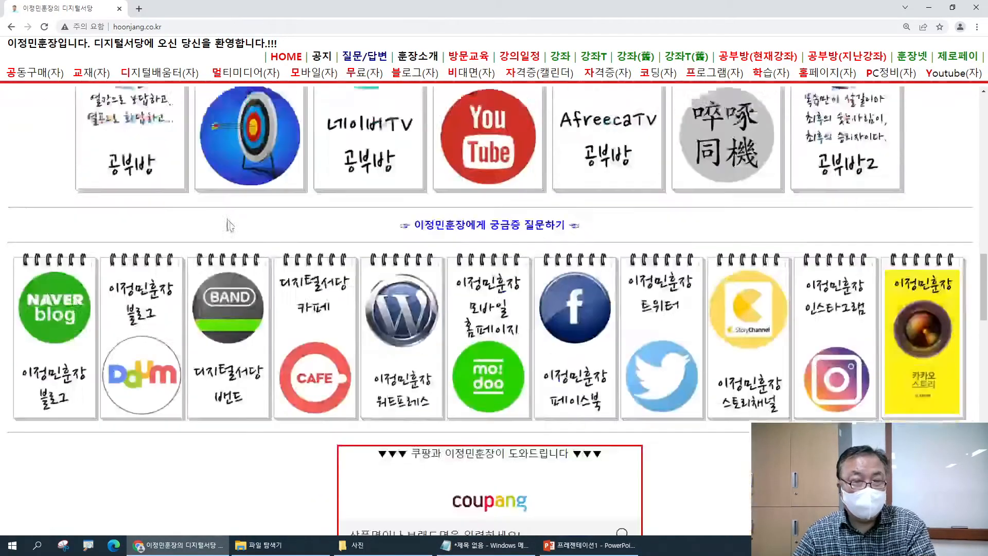
key(alt+Tab)
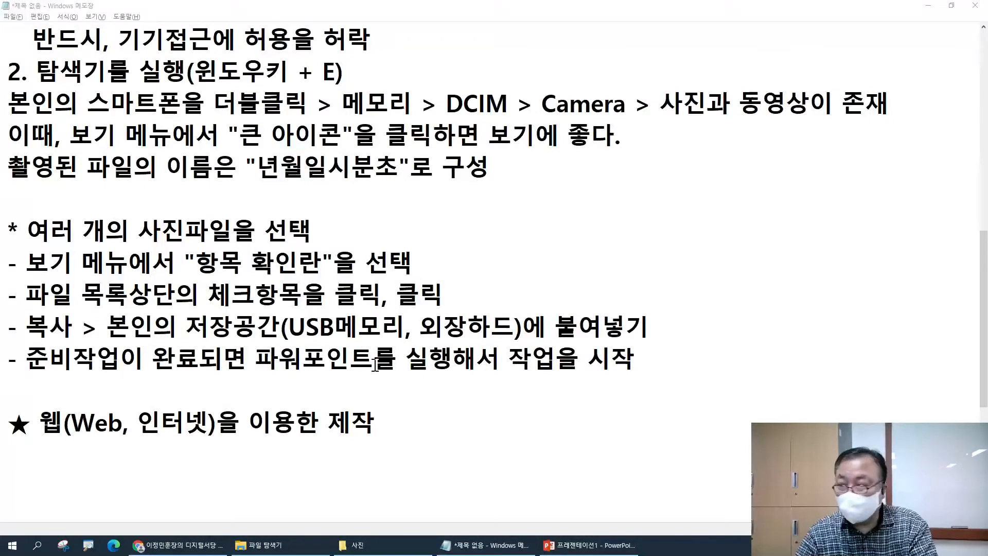
scroll(121, 462, down, 3)
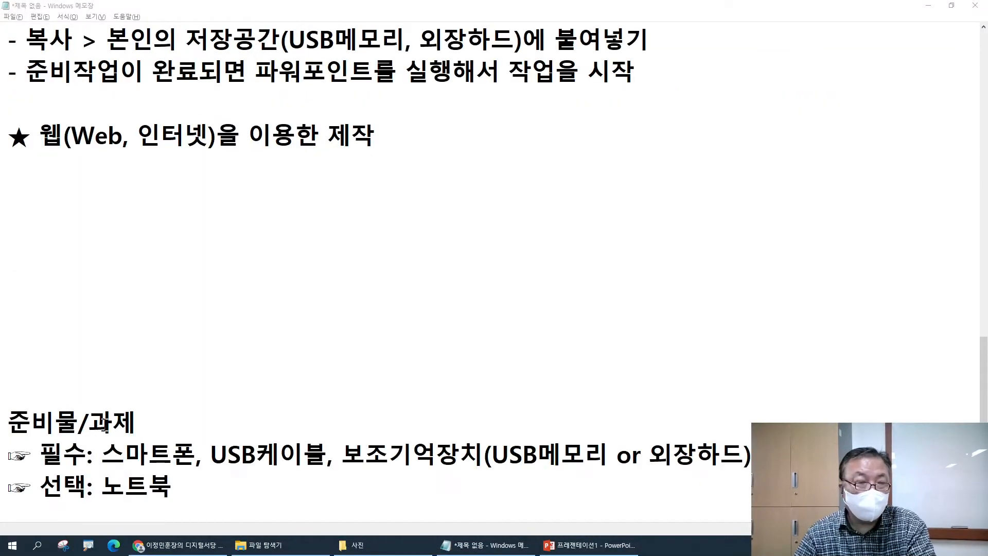
click(55, 180)
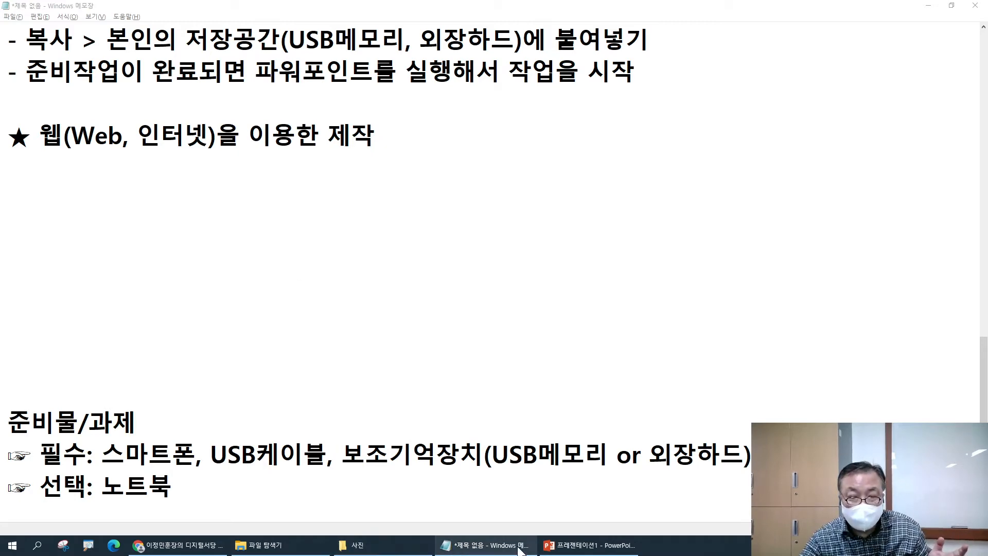
- Switch to PowerPoint and view the title slide and the presentation's information page
click(589, 545)
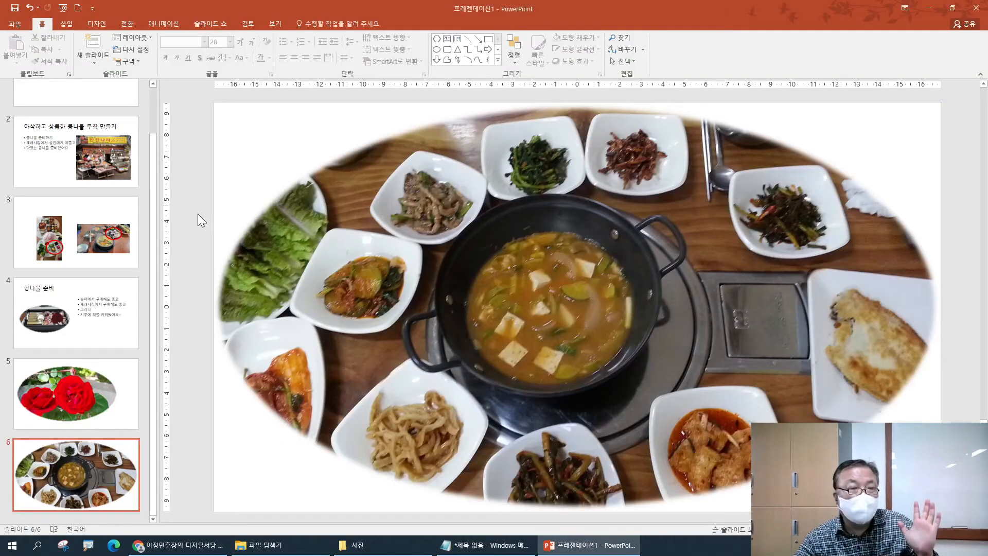
scroll(206, 203, up, 3)
scroll(87, 154, up, 2)
click(90, 149)
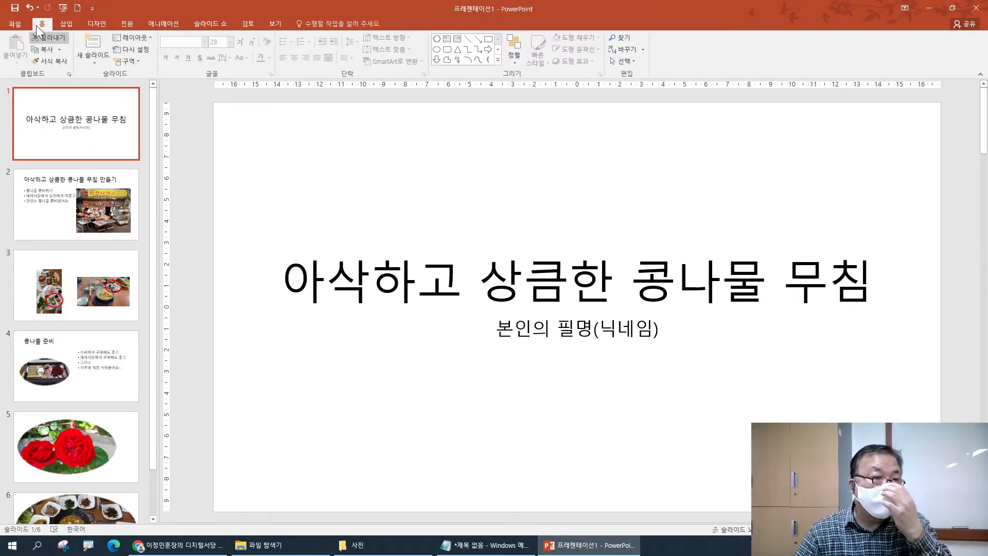
click(16, 24)
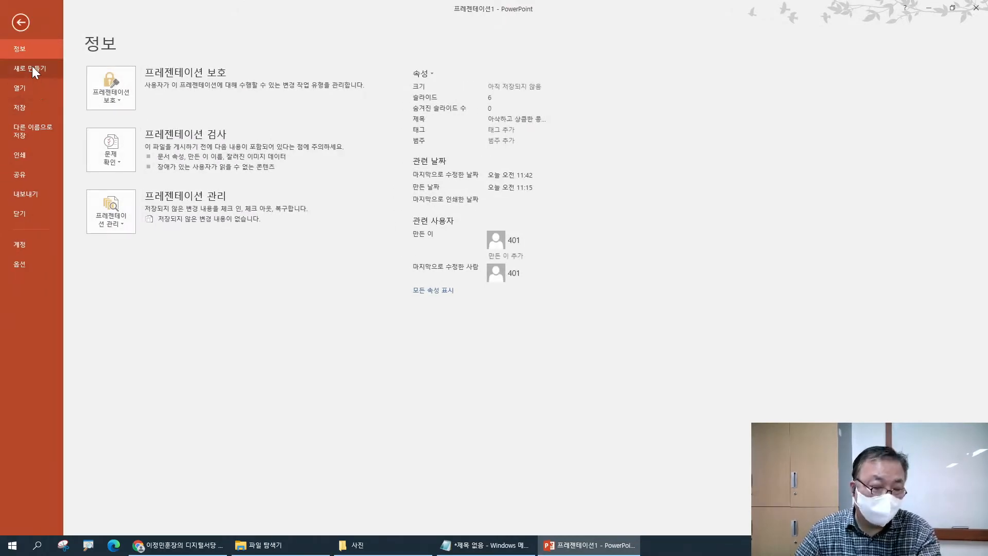
key(Escape)
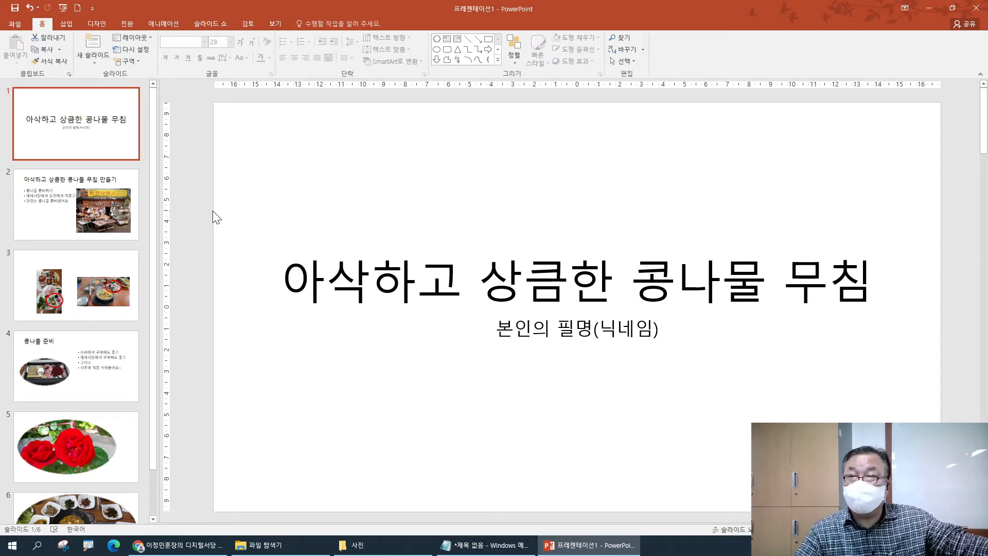
- Save the presentation as "아삭하고 상큼한 콩나물 무침.pptx" in the 사진 folder on drive E:
click(17, 24)
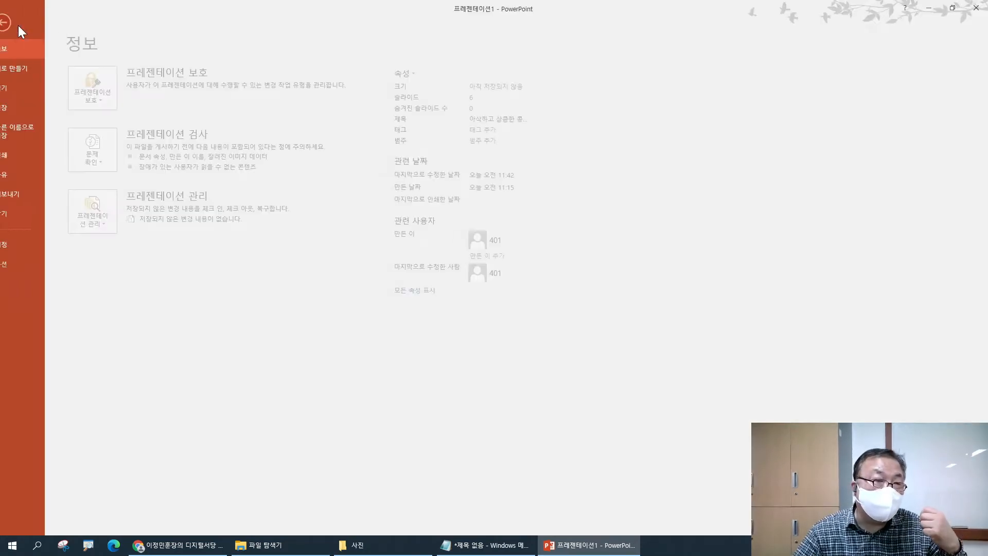
click(36, 108)
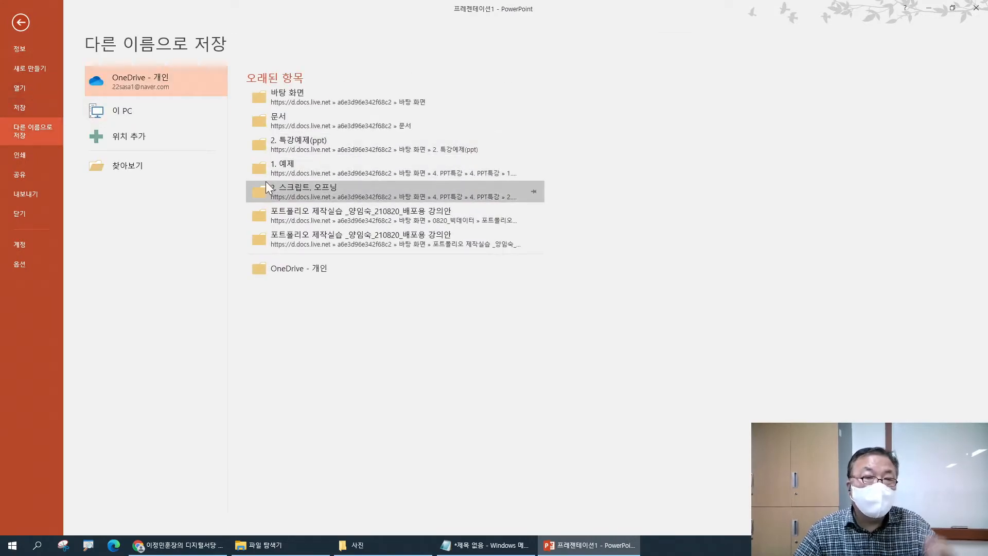
click(133, 168)
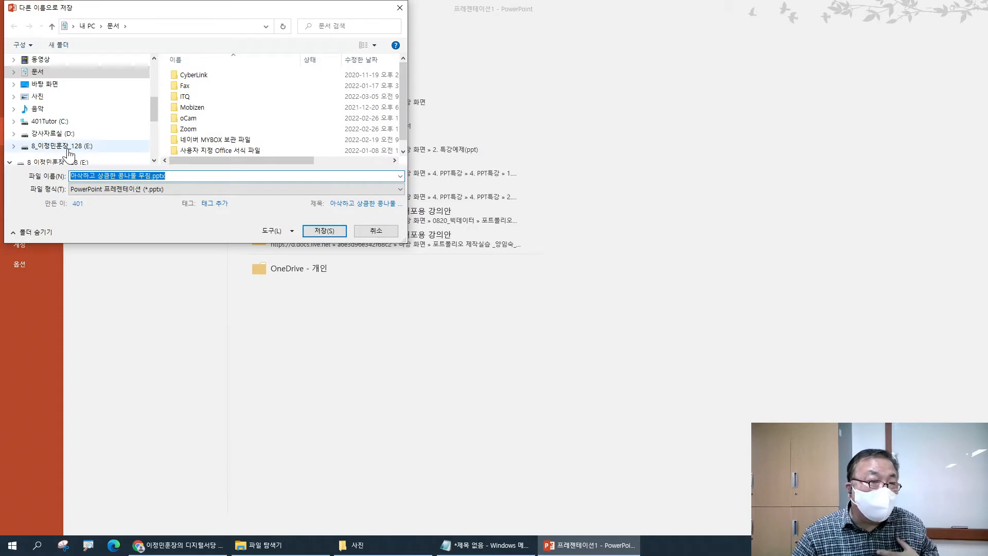
click(66, 147)
scroll(243, 124, down, 2)
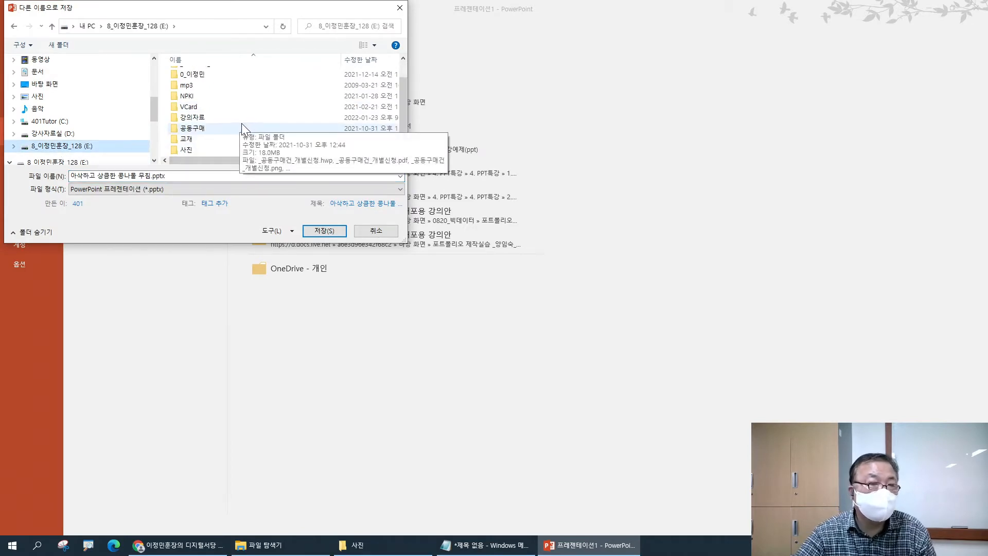
double_click(195, 149)
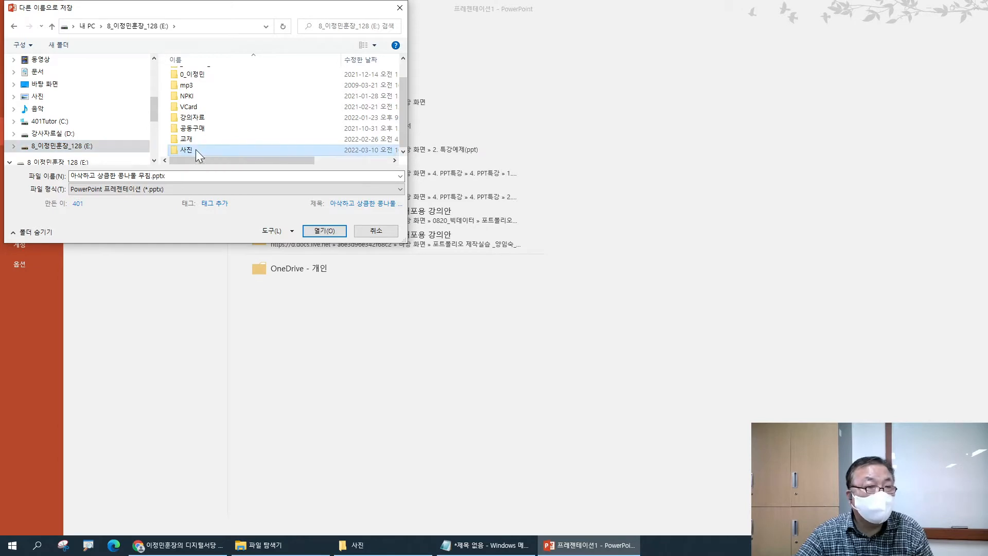
click(188, 176)
click(196, 176)
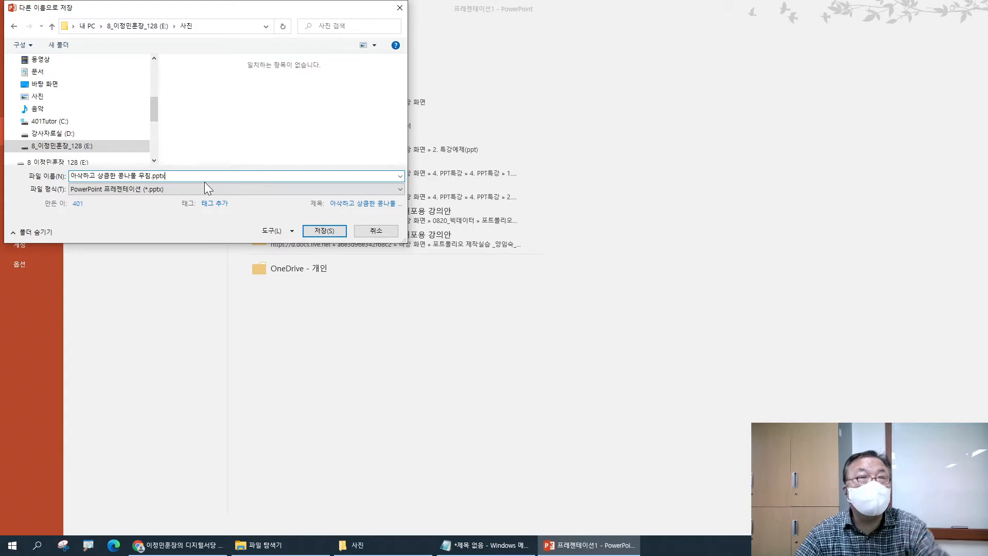
click(315, 231)
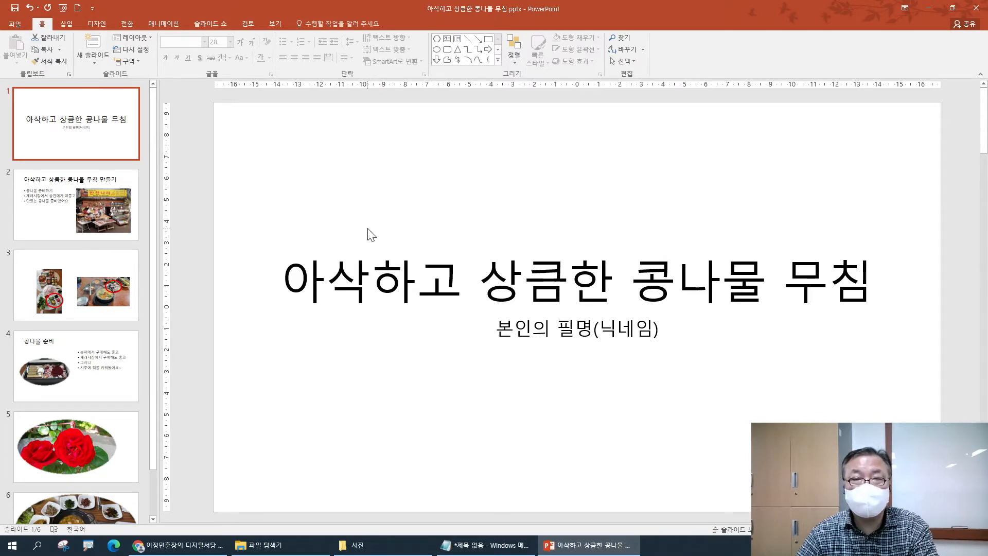
- Save the already named presentation twice to its existing file
click(15, 24)
click(12, 23)
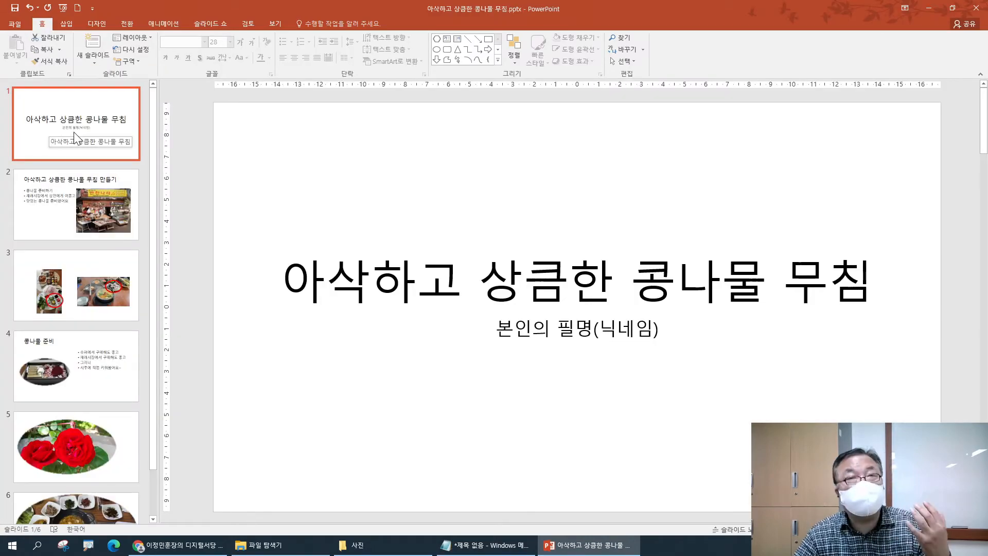
click(15, 23)
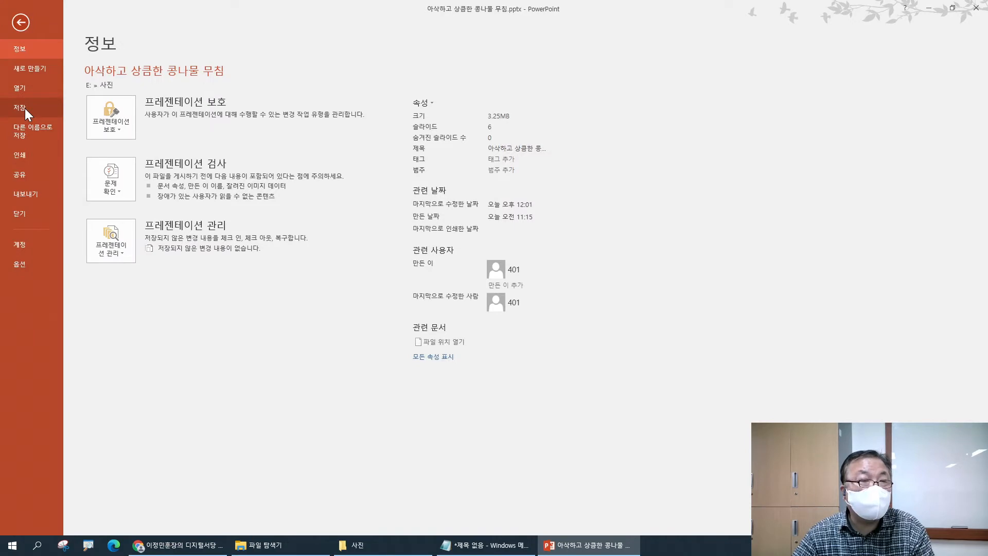
click(25, 108)
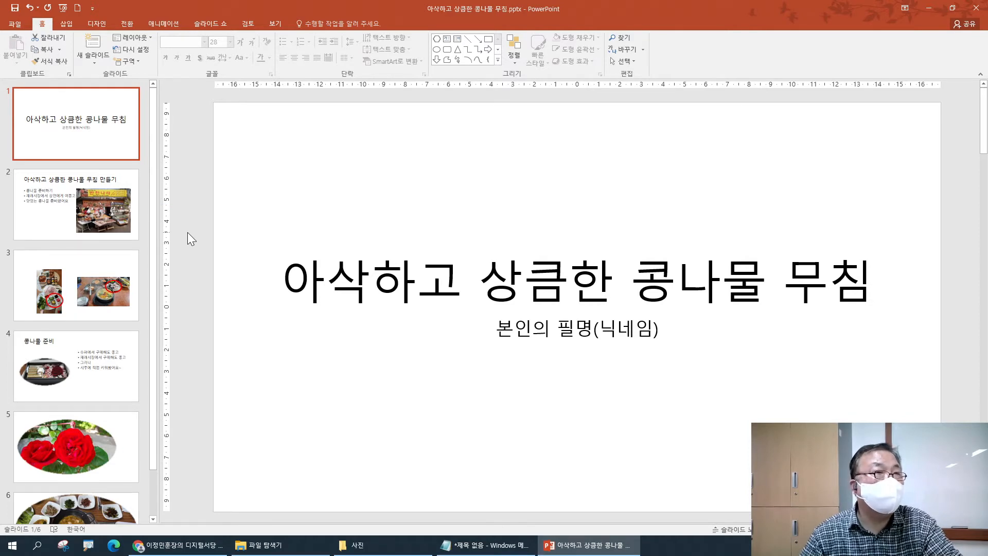
click(16, 24)
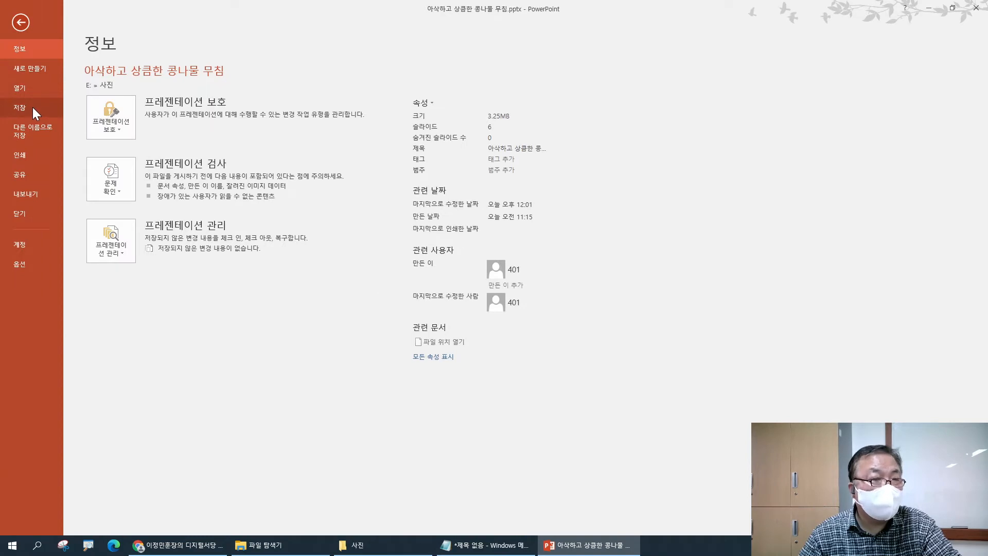
click(33, 107)
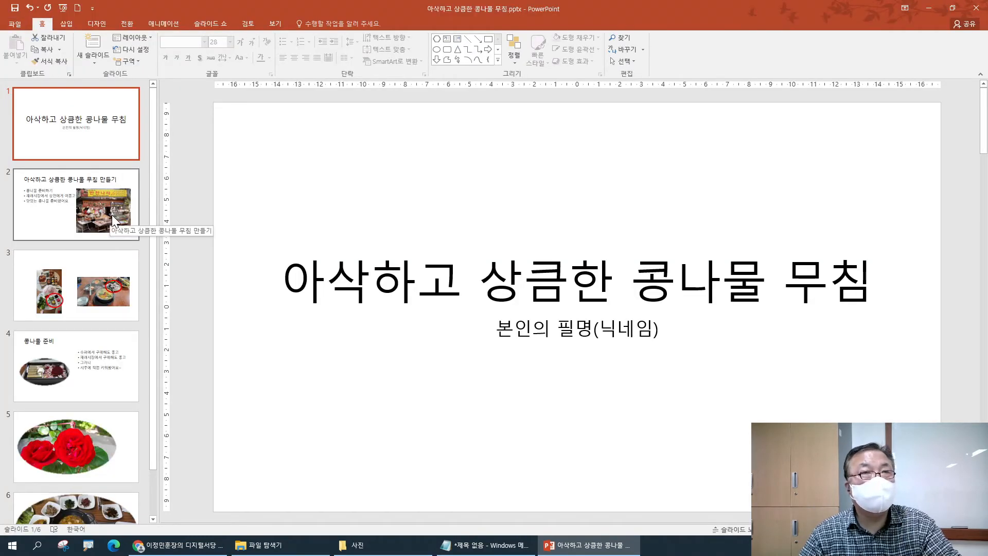
- Save a copy under the same name in the 사진 folder, replacing the existing file, and close PowerPoint
click(20, 24)
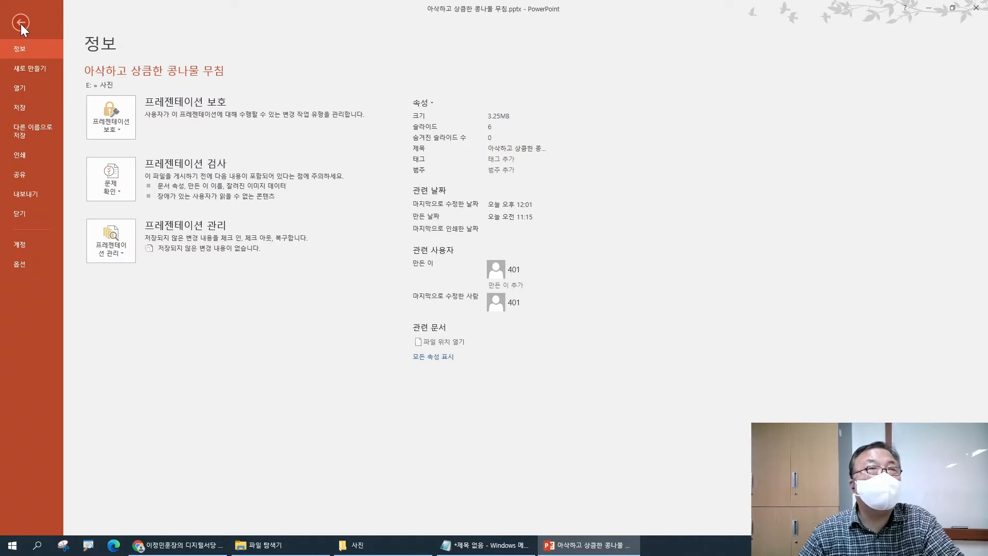
click(31, 130)
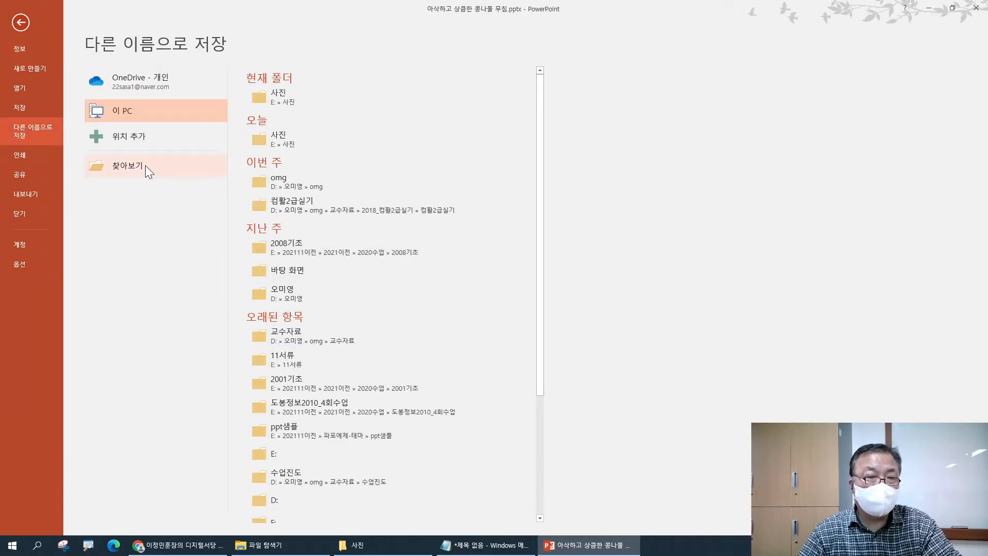
click(137, 163)
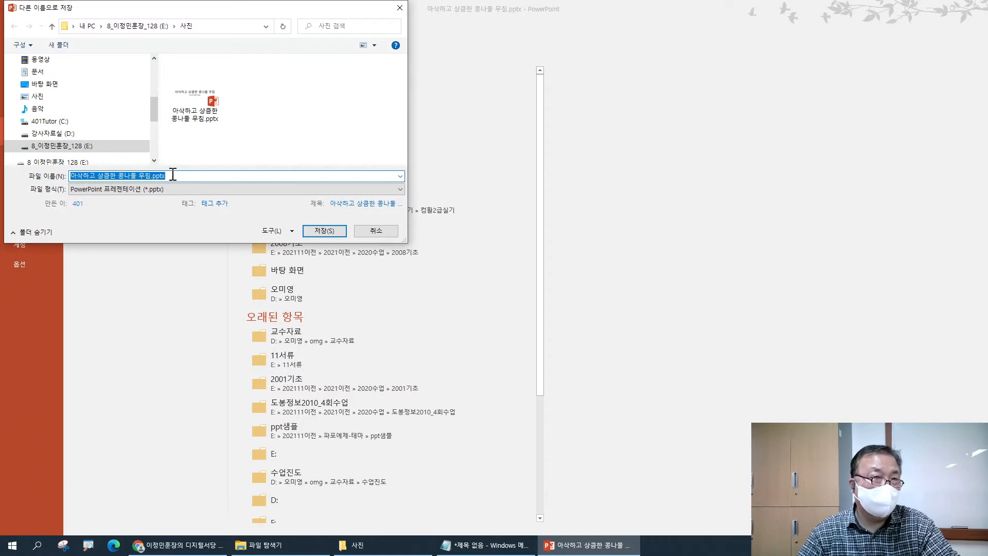
click(324, 231)
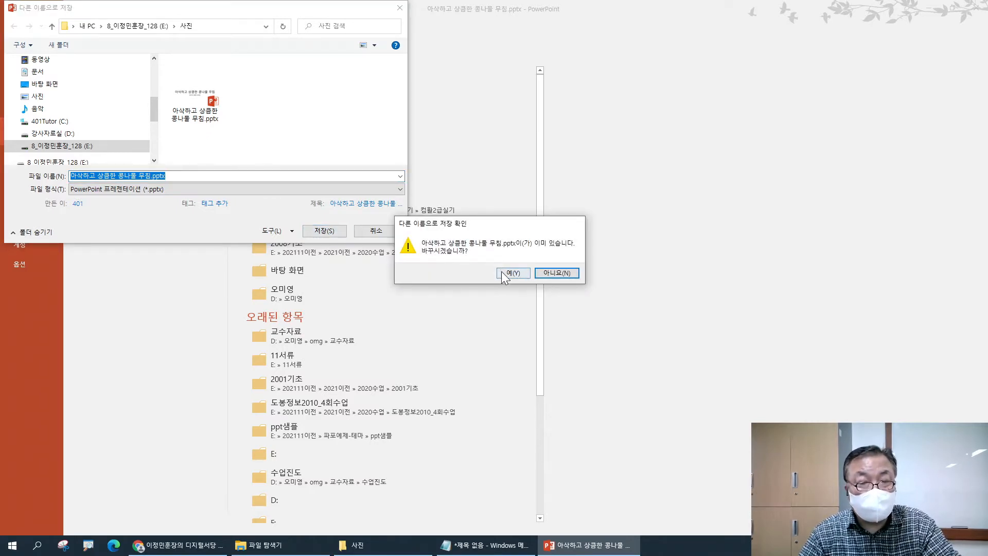
click(505, 272)
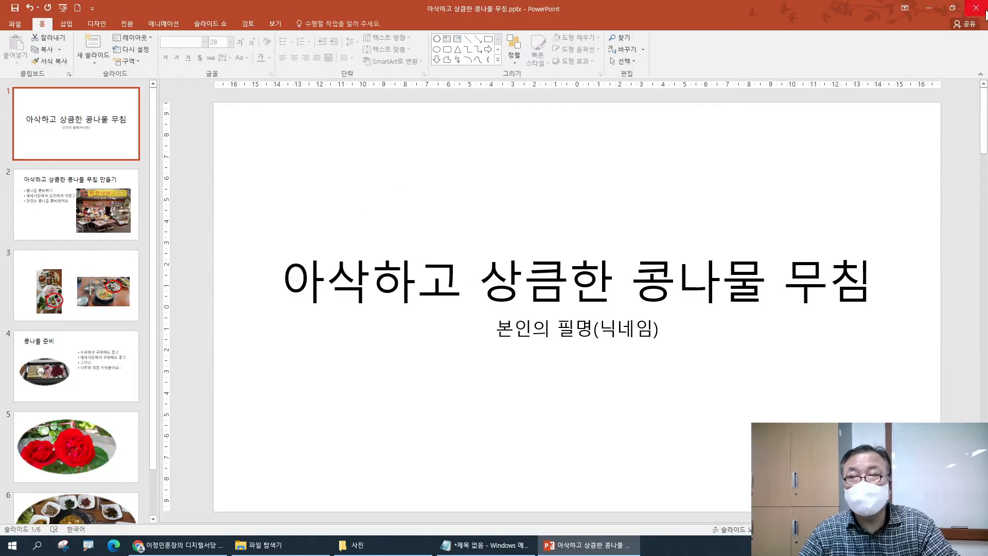
click(976, 12)
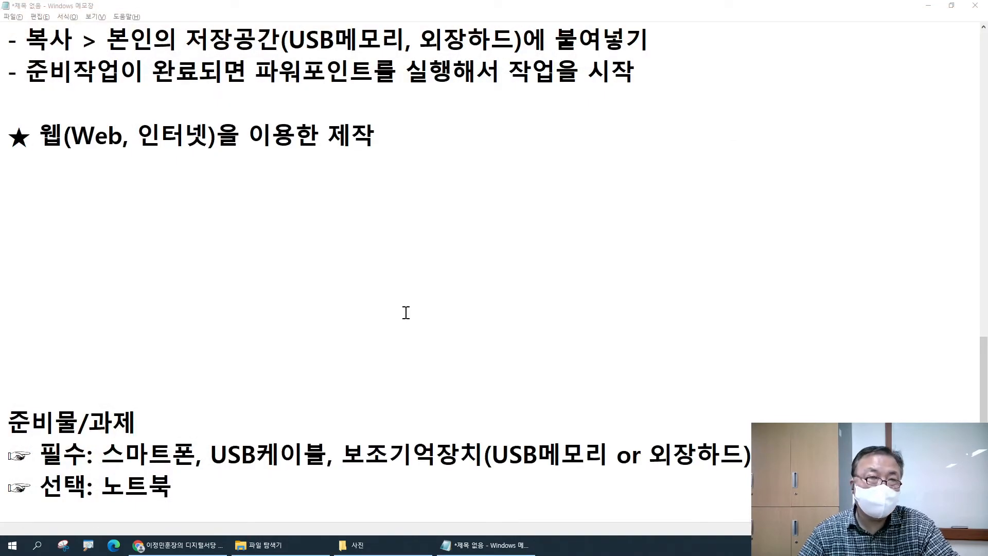
- Below the web production heading in Notepad, write "기존의 파워포인트에서는 본인이 가지고 있는 소스(사진, 음원, 영상, 글꼴, ...)를 이용해서 제작"
click(75, 167)
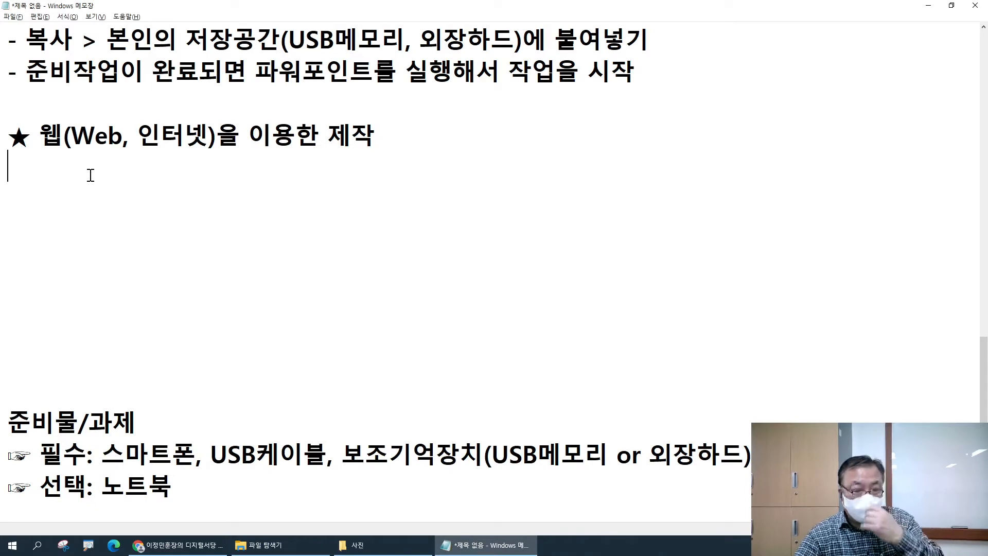
text(기존의 파우)
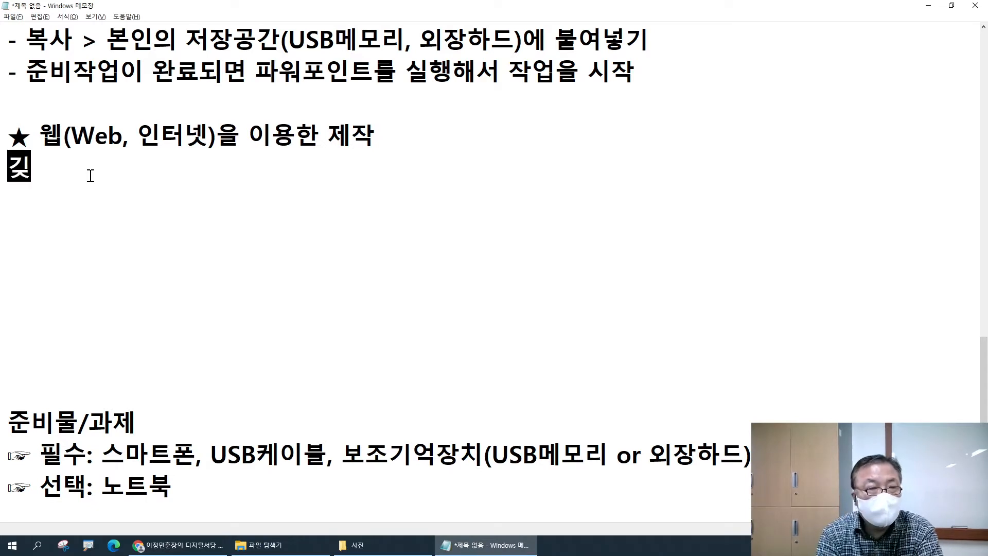
text(포)
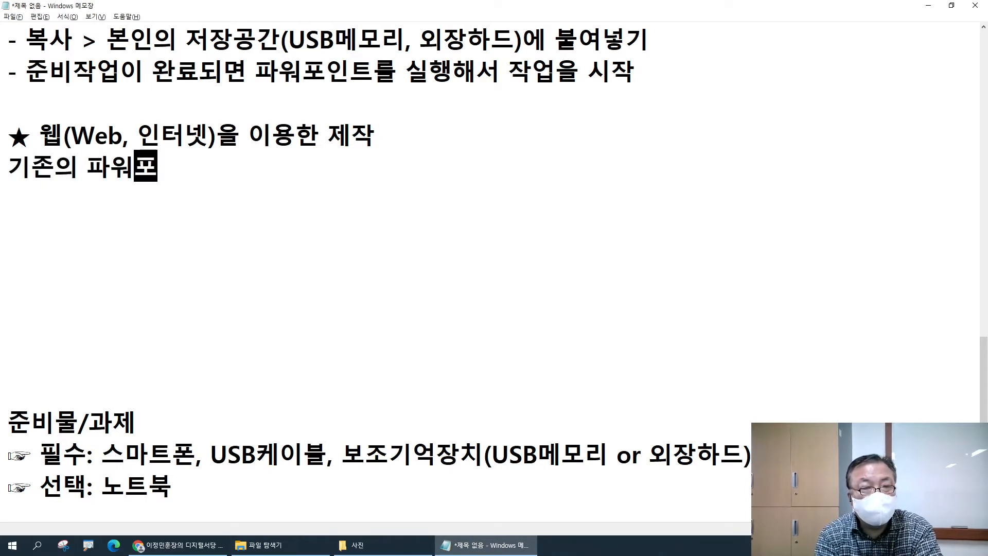
text(인트에서는 )
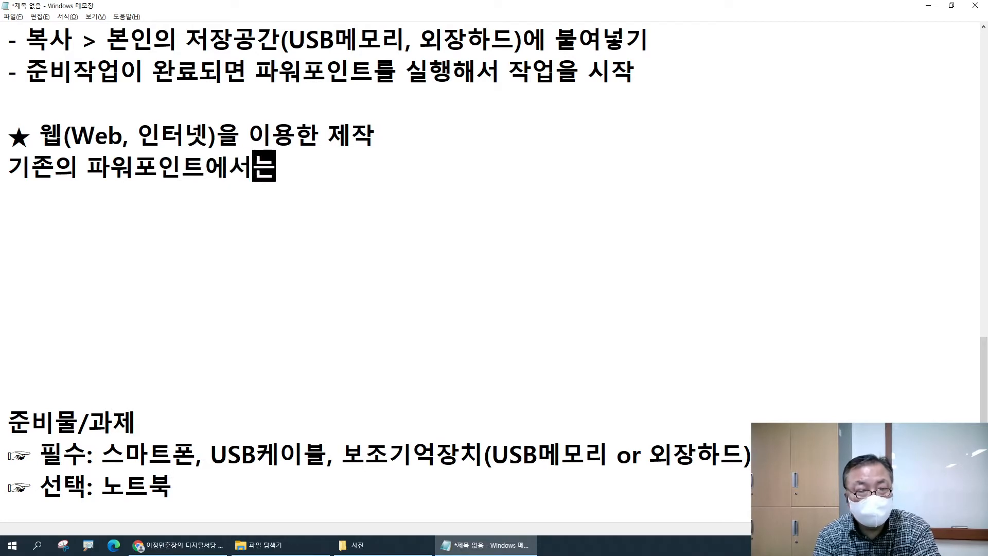
text(본인이)
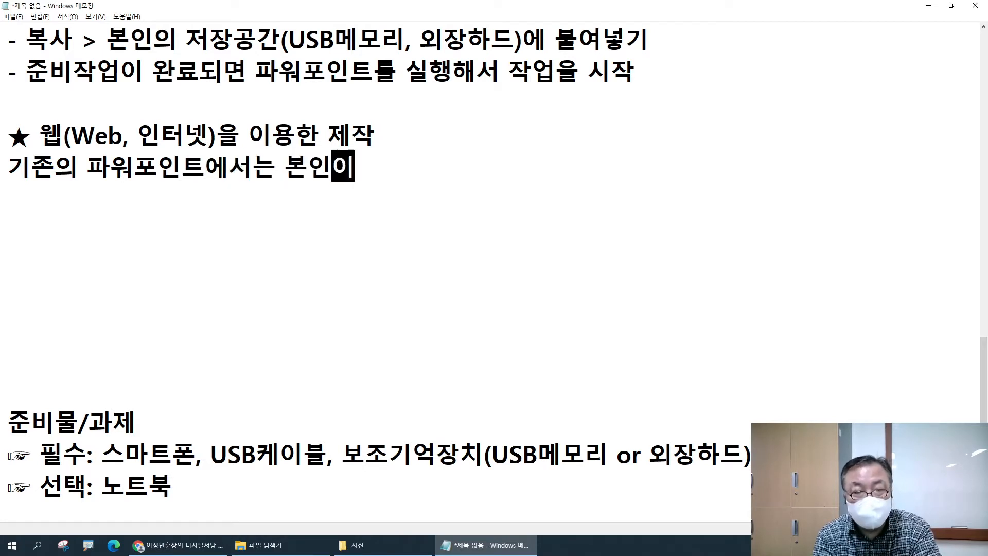
text( 가지고 있는)
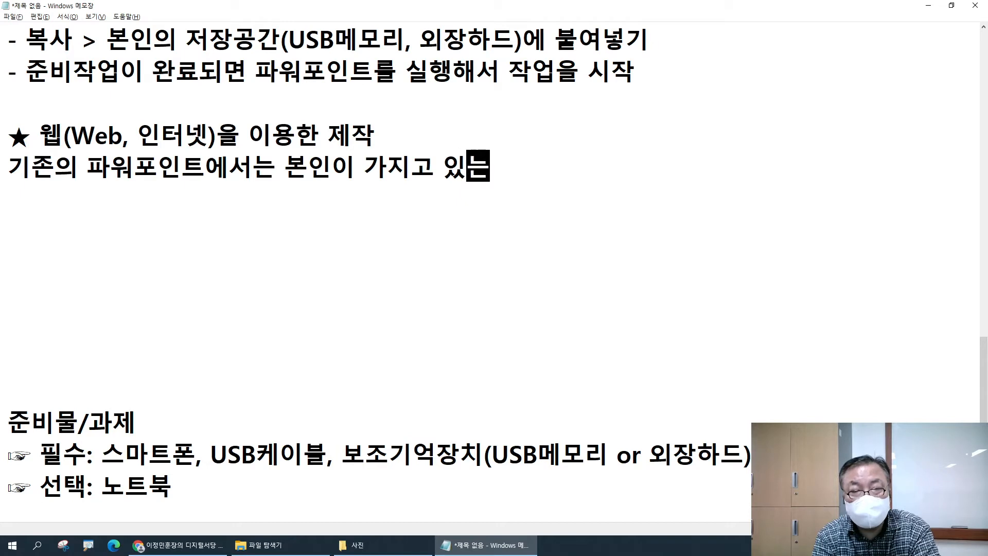
text( 소스(사진, 음워원, 영상, .)
key(BackSpace)
text(글꼴, )
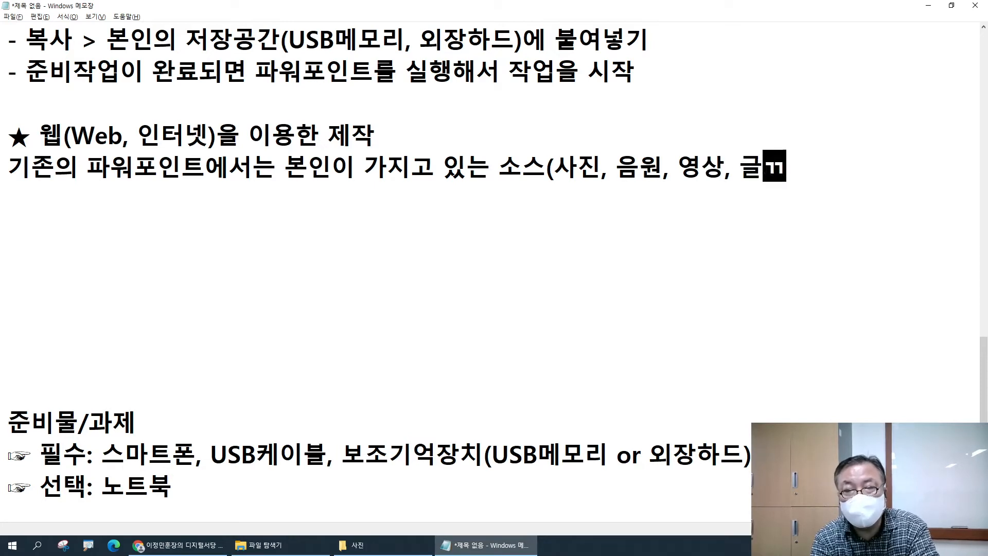
text(...))
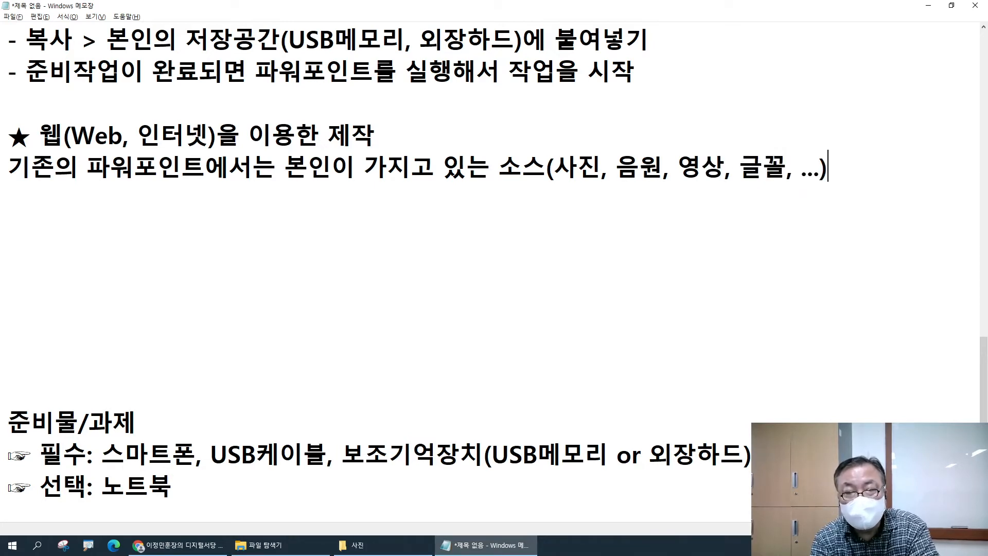
text(를 이용해서 )
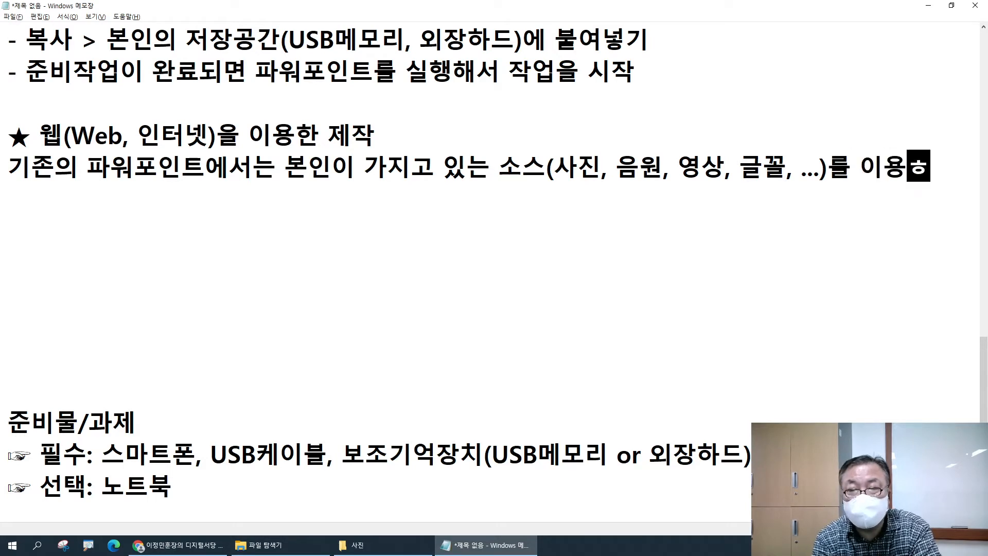
text(제작)
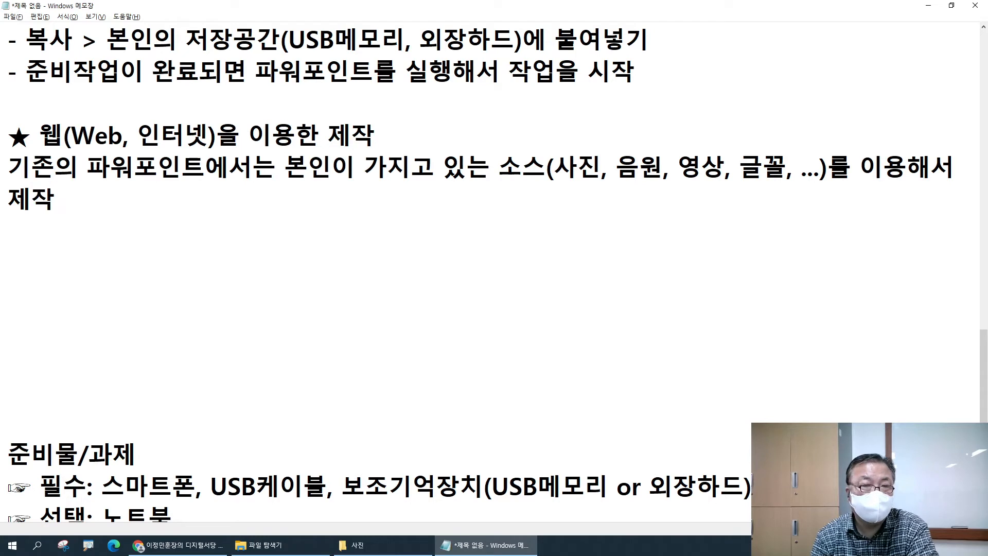
- Add a new line to the web production notes reading "그런데 외부 사진을 가져오기위해서는 준비를 한다."
key(Return)
text(그러ㄴ데 외부 사)
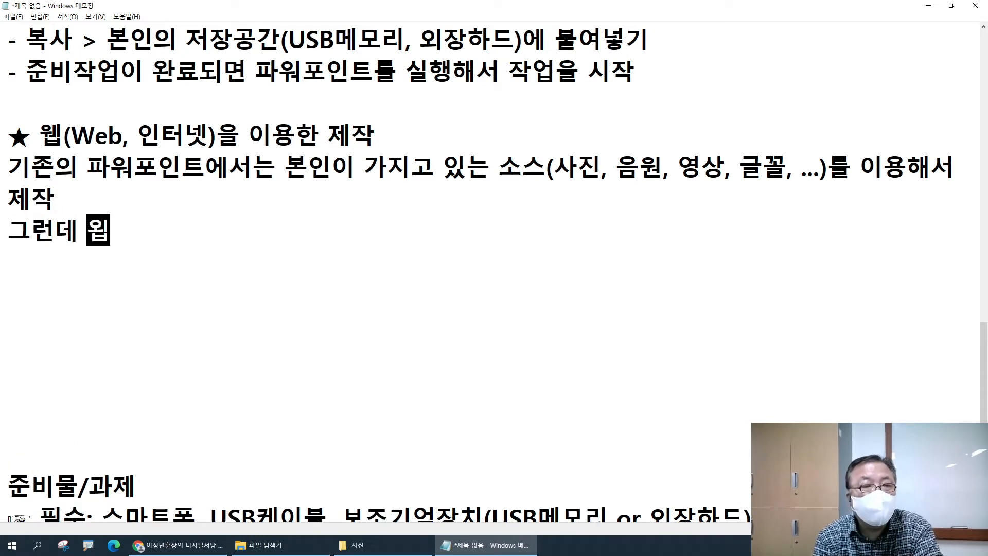
text(진을 가져)
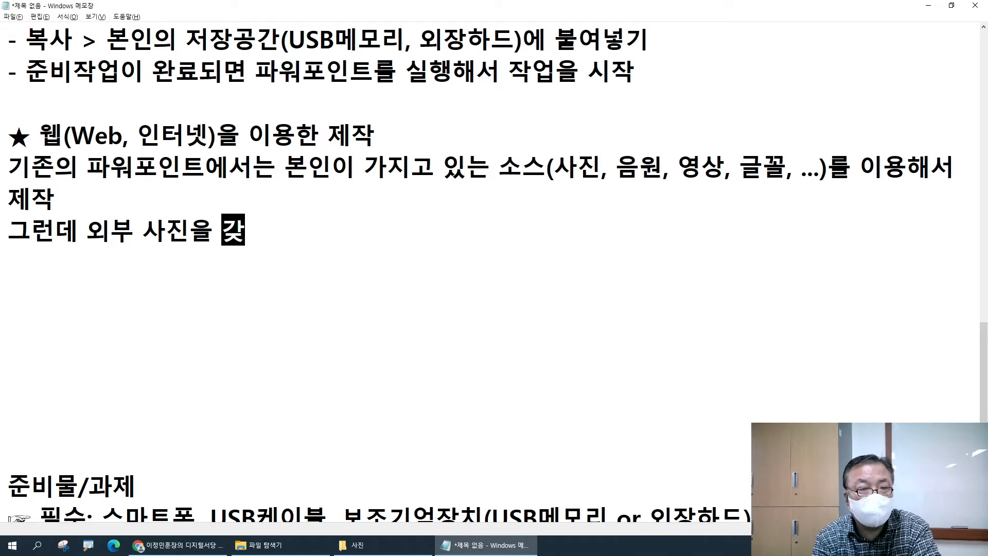
text(오)
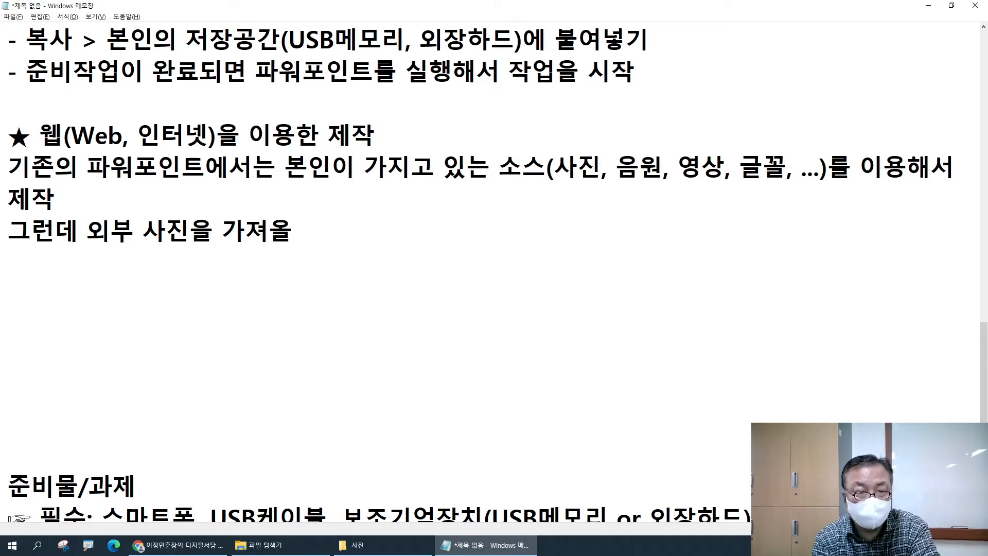
text(기위)
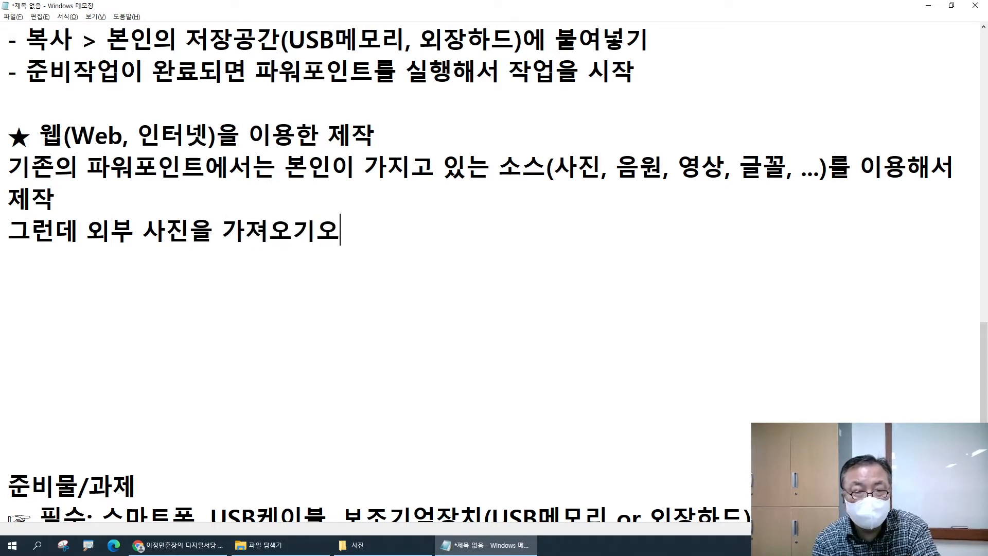
text(해서)
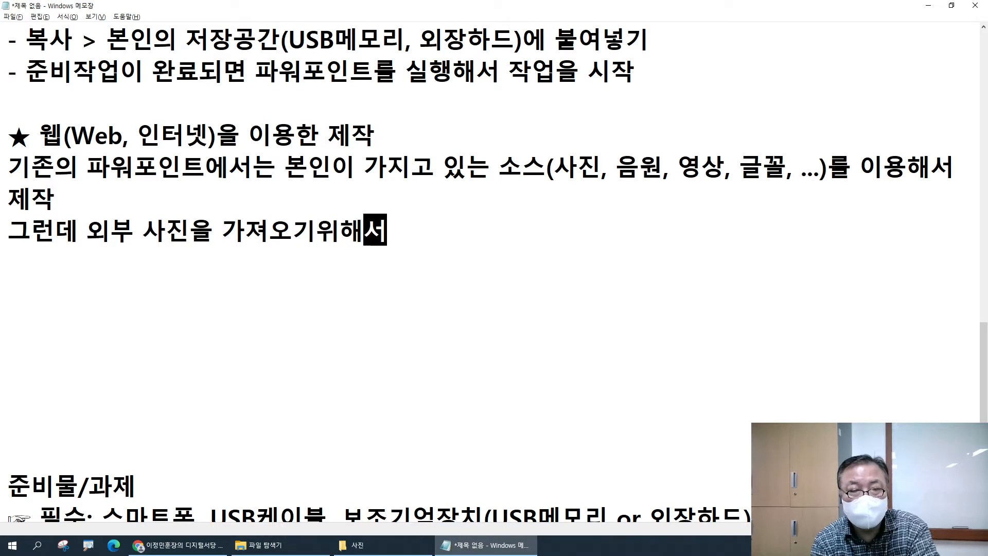
text(는 준비)
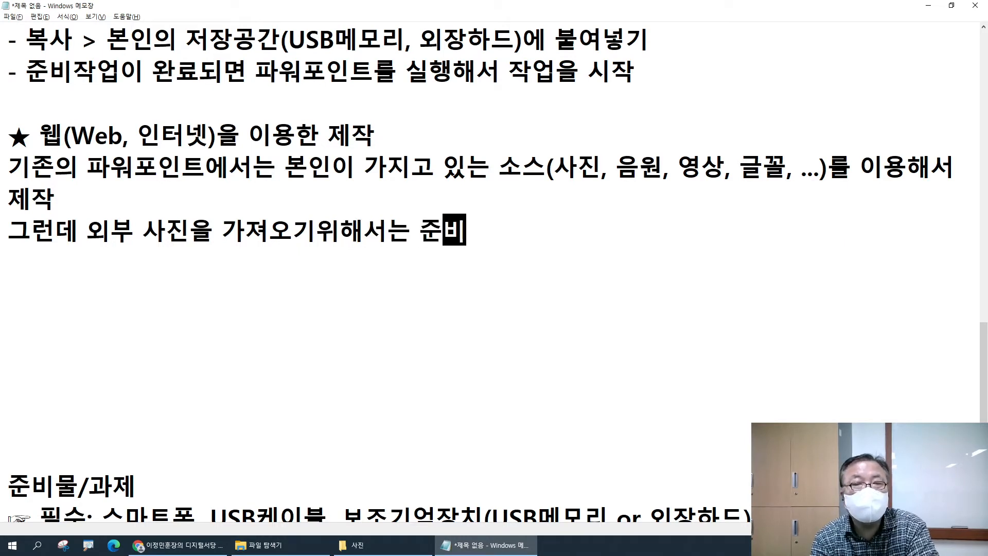
text(를 ㅎ한다.)
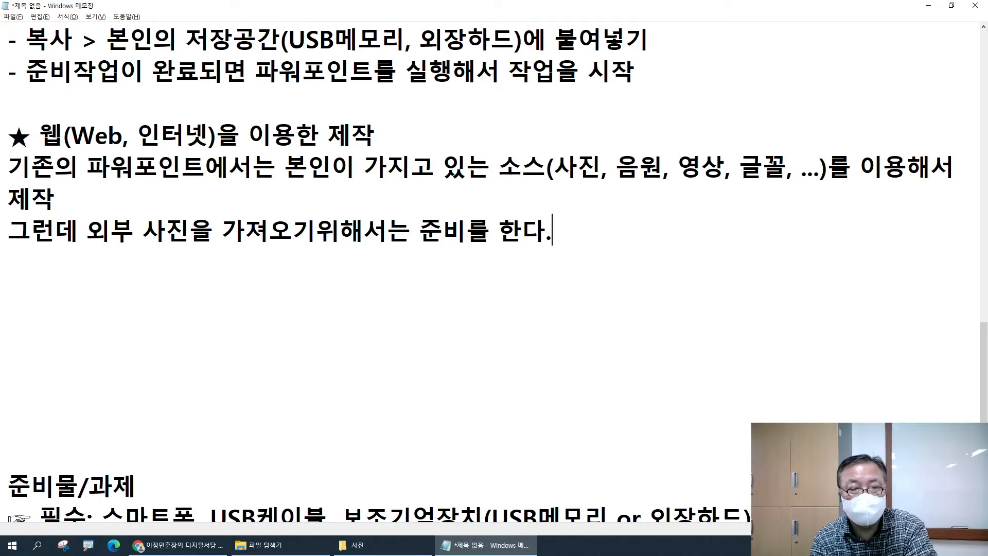
- Append "저작권 위반이 되지 않는 소스들" to the external photo line in the web production notes
text( 저자작)
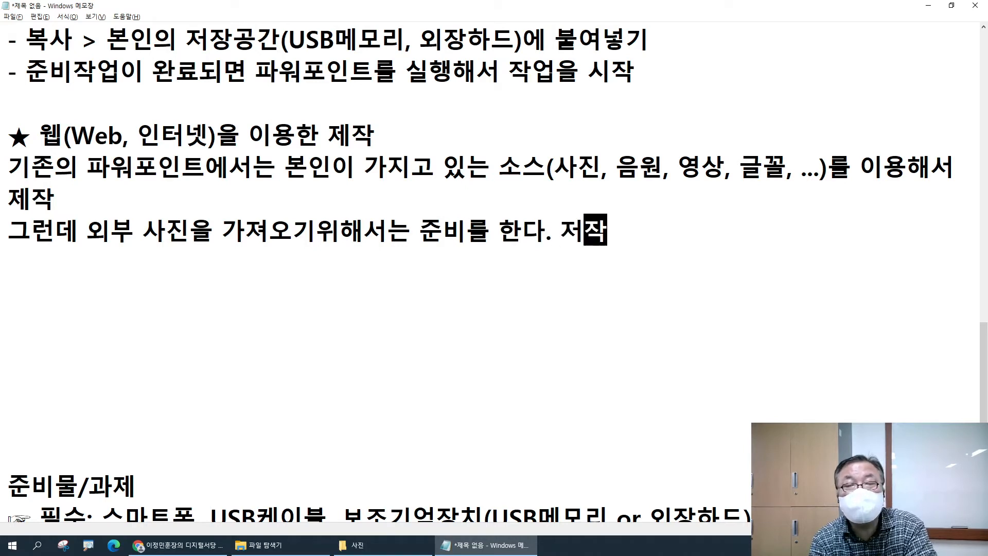
text(권 위반)
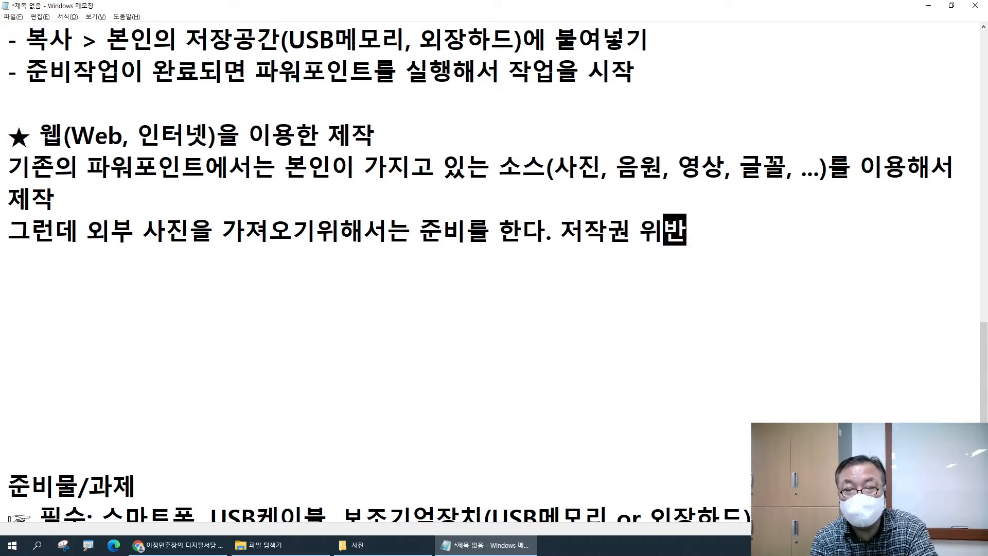
text(이 되지 않는 소스들)
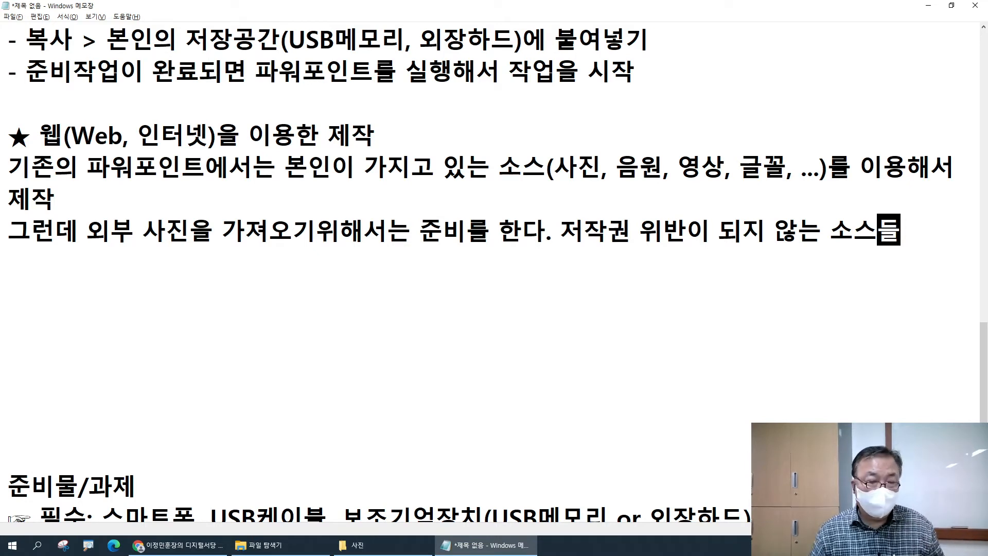
- Switch to Chrome, open the Naver blog linked on the 디지털서당 homepage, and view its CCL logo up close
click(159, 546)
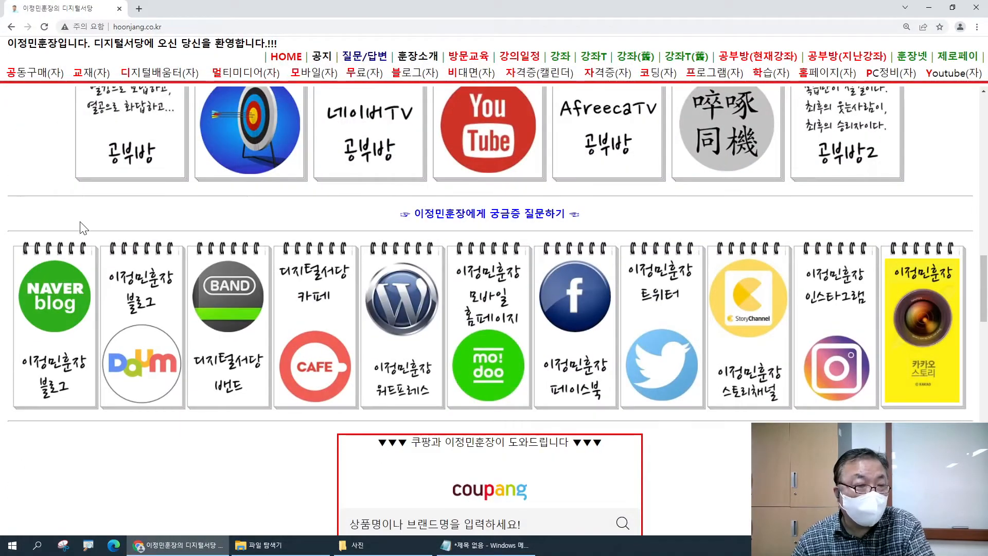
scroll(83, 227, down, 2)
click(67, 251)
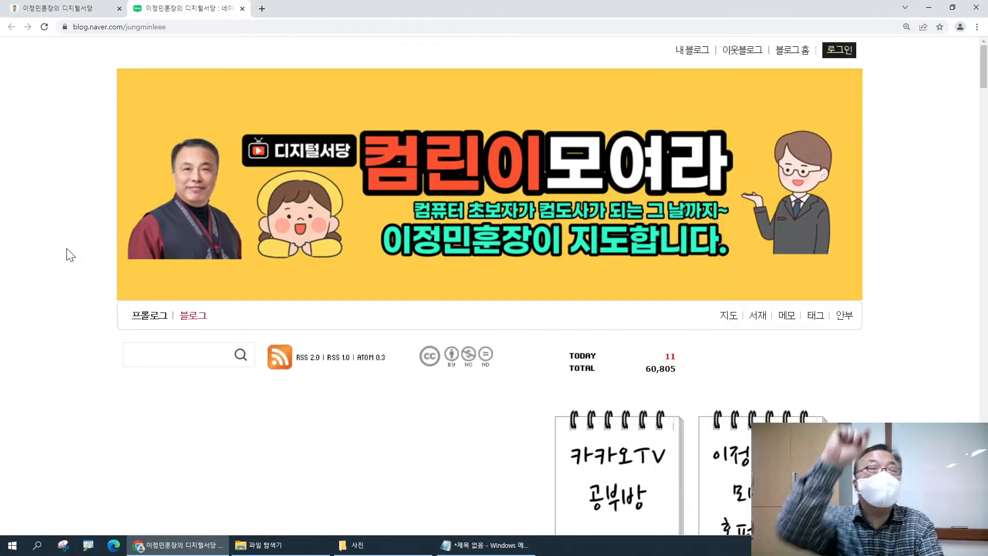
scroll(421, 307, down, 2)
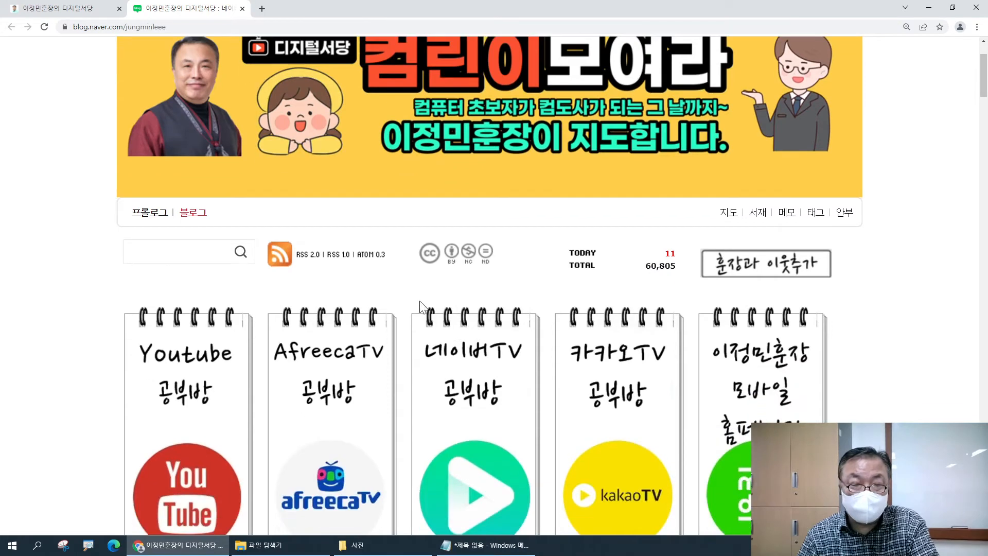
scroll(421, 277, up, 2)
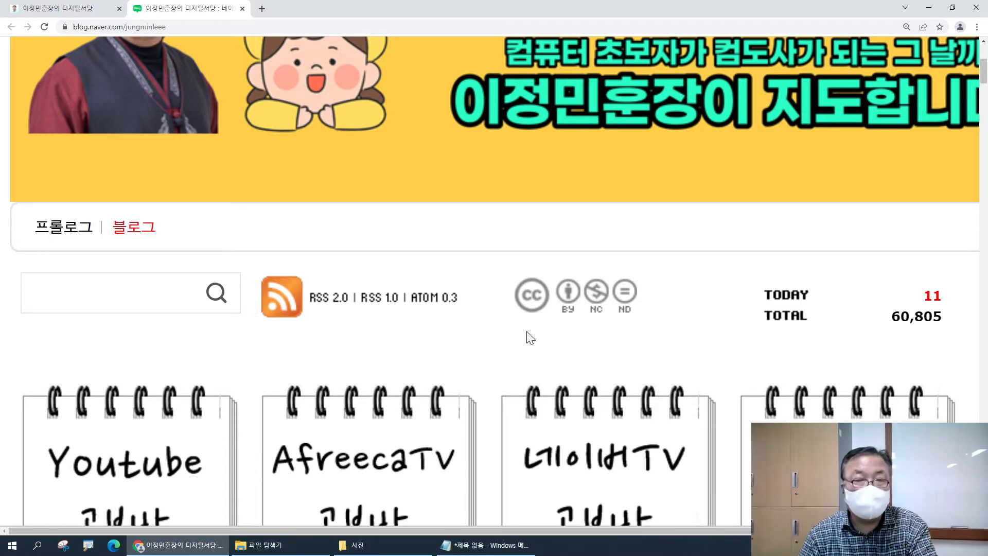
- Switch to Notepad and add the line "CCL 로고가 있으면 가져와서 사용해도 무관" below the copyright sentence
key(alt+Tab)
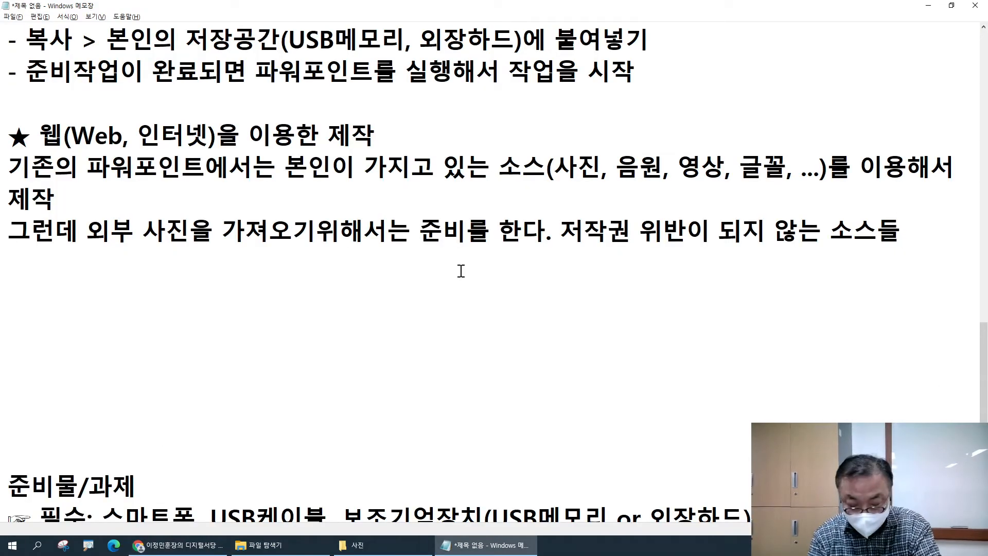
text(CCL 로고가 있으면 가정)
text(와서 사용해도 무관)
key(Return)
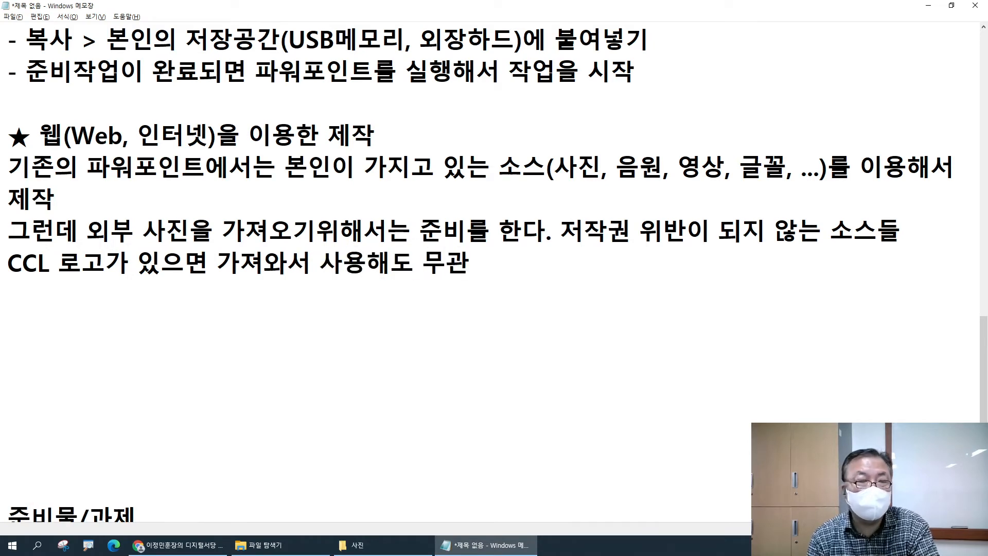
- Switch to Chrome and search Google for "ccl" in a new tab, enlarging the results to read the license description
key(alt+Tab)
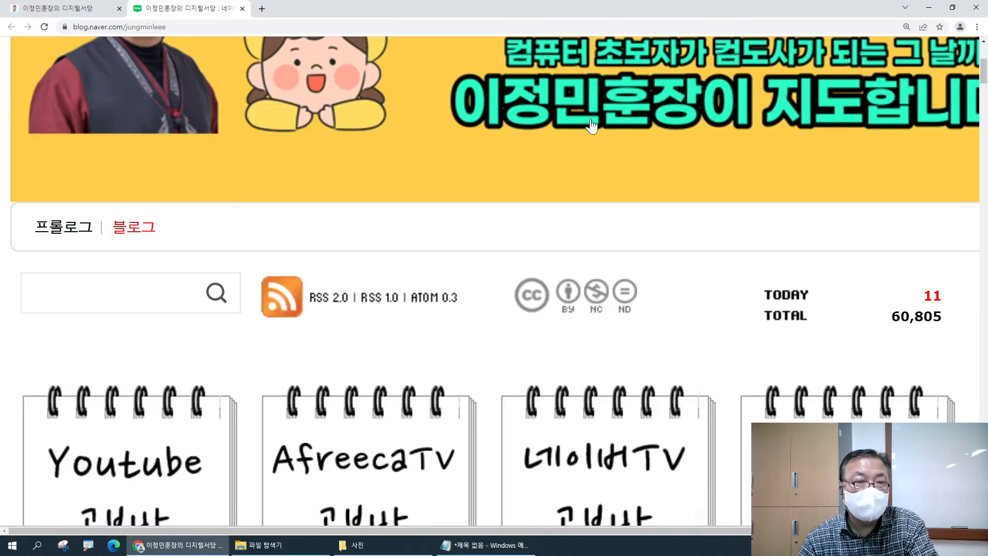
click(262, 9)
text(ccls)
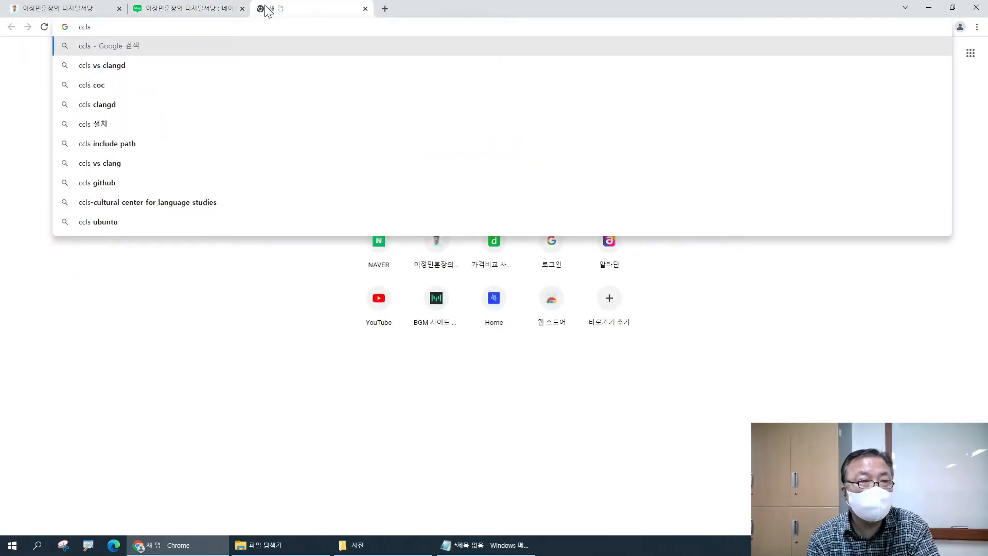
key(BackSpace)
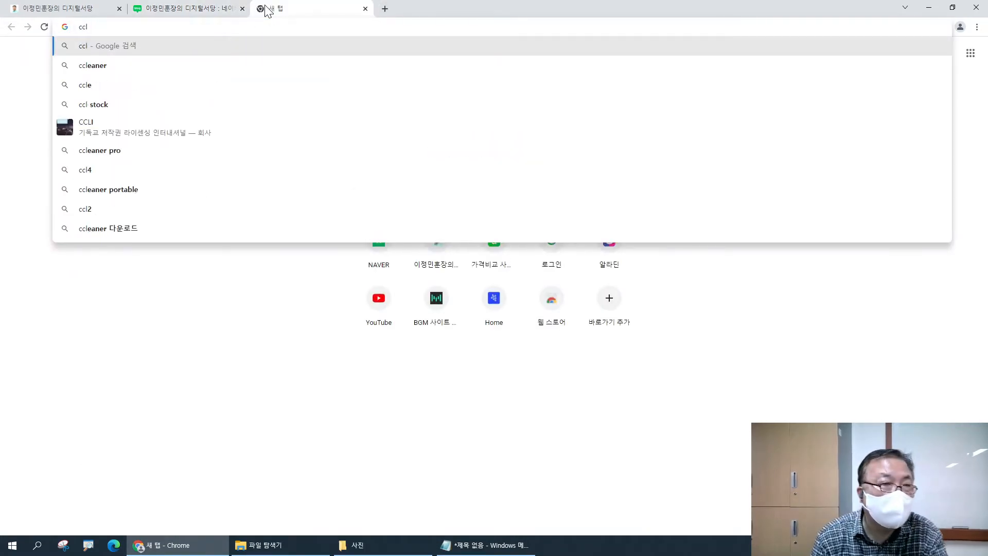
key(Return)
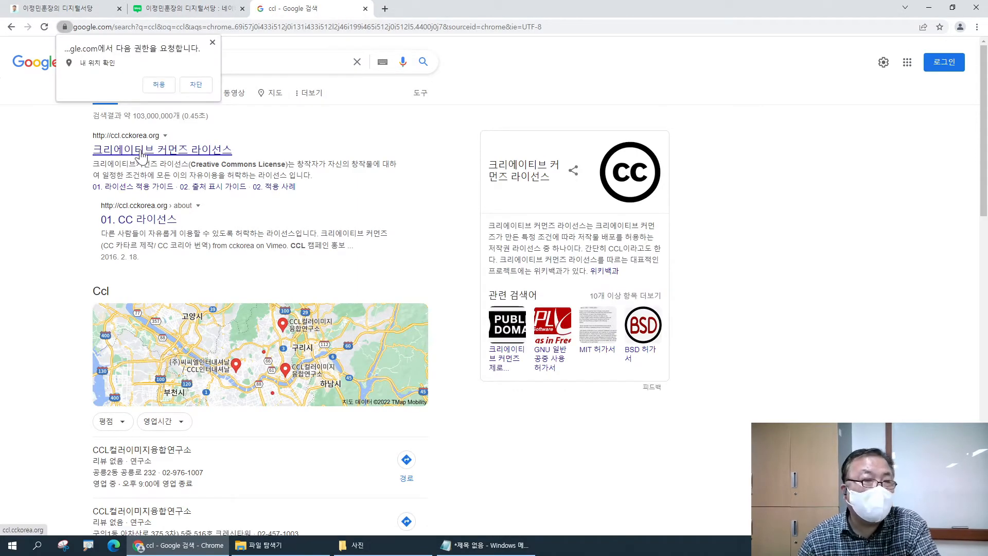
ctrl+scroll(181, 160, up, 3)
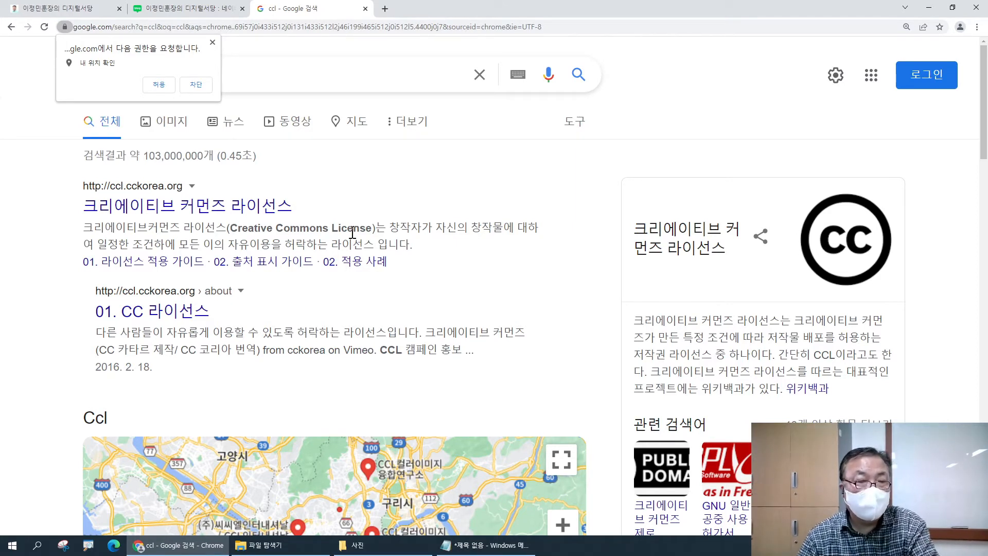
click(185, 10)
click(280, 7)
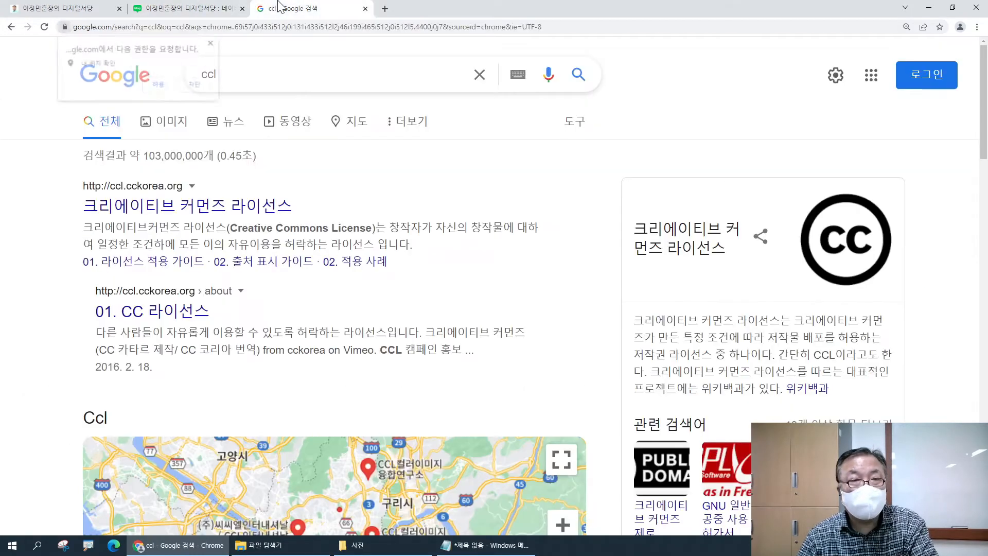
- Copy "크리에이티브커먼즈 라이선스(Creative Commons License)" from the search result and insert it after CCL in the Notepad line, preceded by an opening parenthesis
drag(376, 228, 86, 230)
key(ctrl+c)
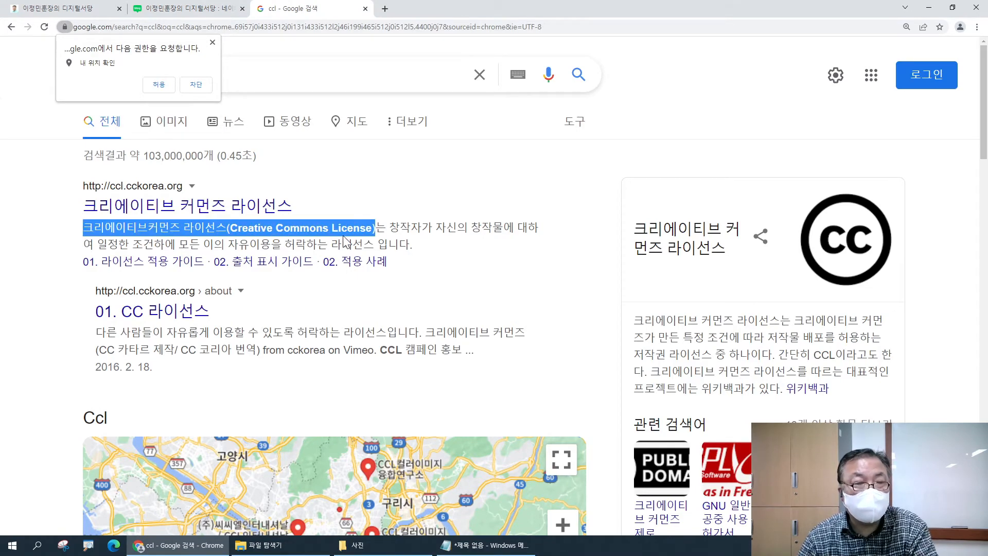
key(alt+Tab)
click(50, 262)
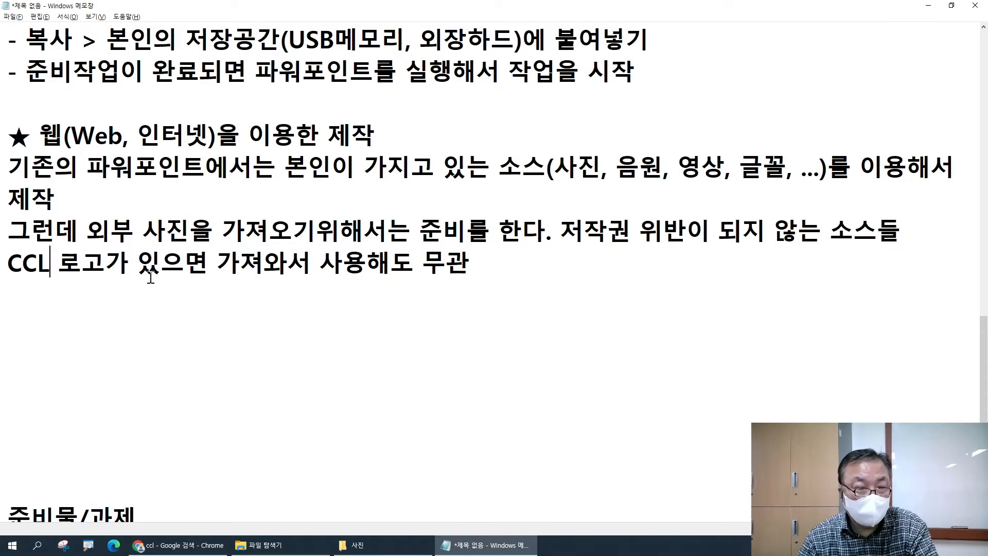
text(()
key(ctrl+v)
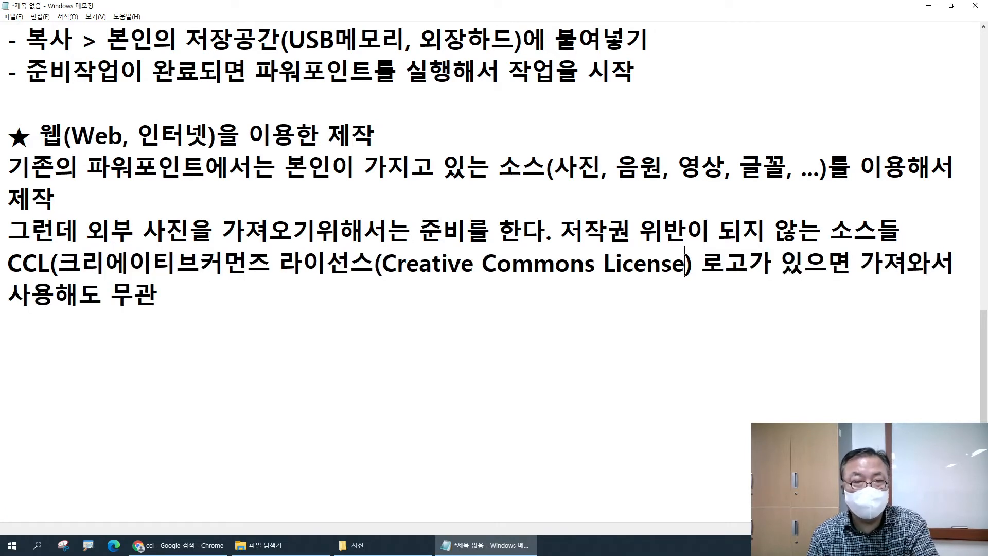
- Replace the inner opening parenthesis before "Creative Commons License" with a comma
key(Left)
key(Left)
key(Left)
key(Left)
key(Left)
key(Left)
key(Left)
key(Left)
key(Left)
key(Left)
key(Left)
key(Left)
key(Left)
key(Left)
key(Left)
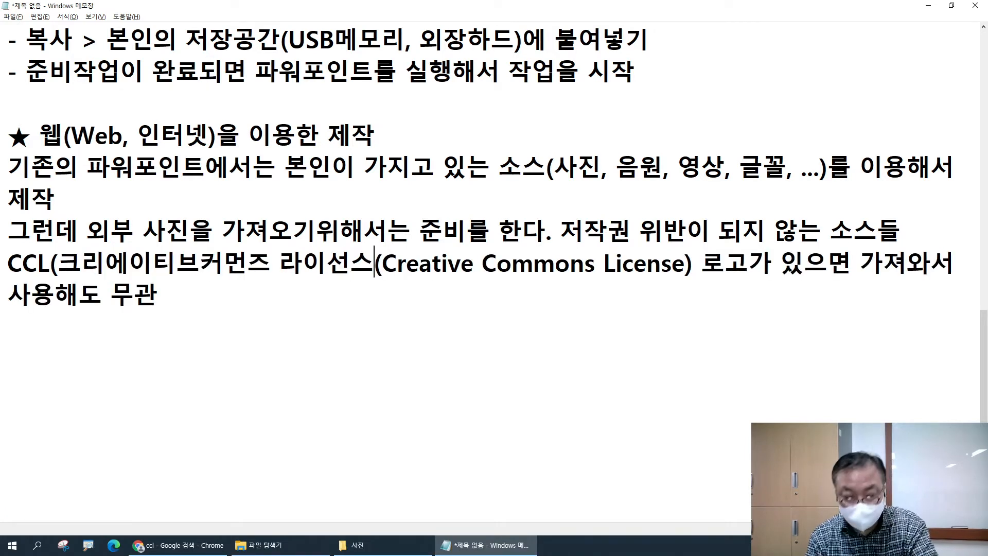
key(Delete)
text(,)
key(Return)
- Switch to the Naver blog in Chrome and examine the usage conditions attached to its CCL icons
key(alt+Tab)
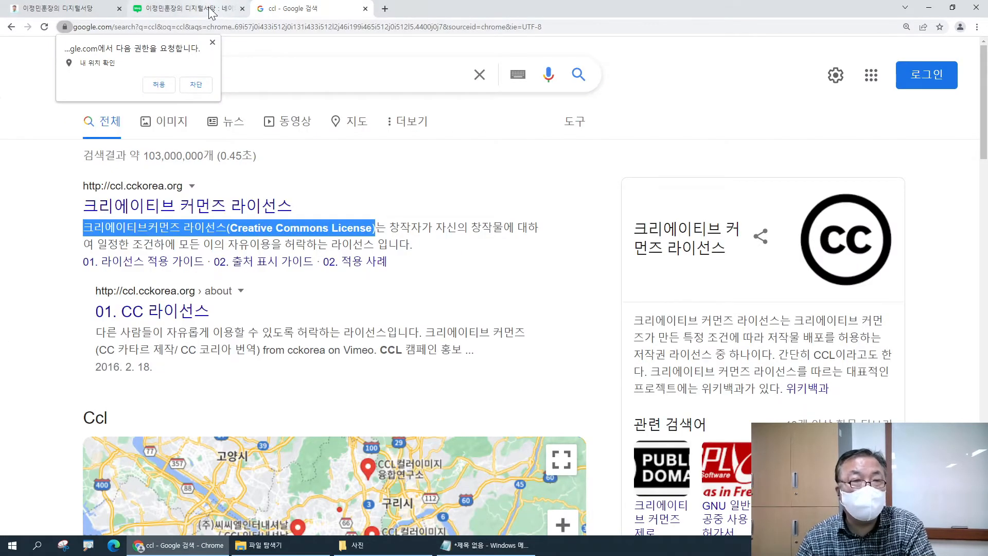
click(154, 8)
mouse_move(568, 305)
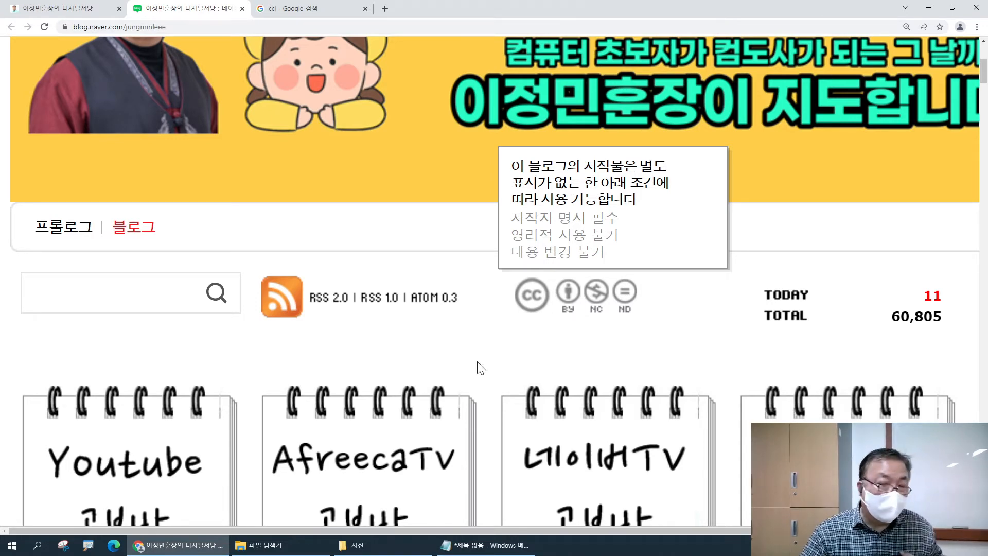
scroll(504, 350, down, 15)
scroll(233, 408, up, 15)
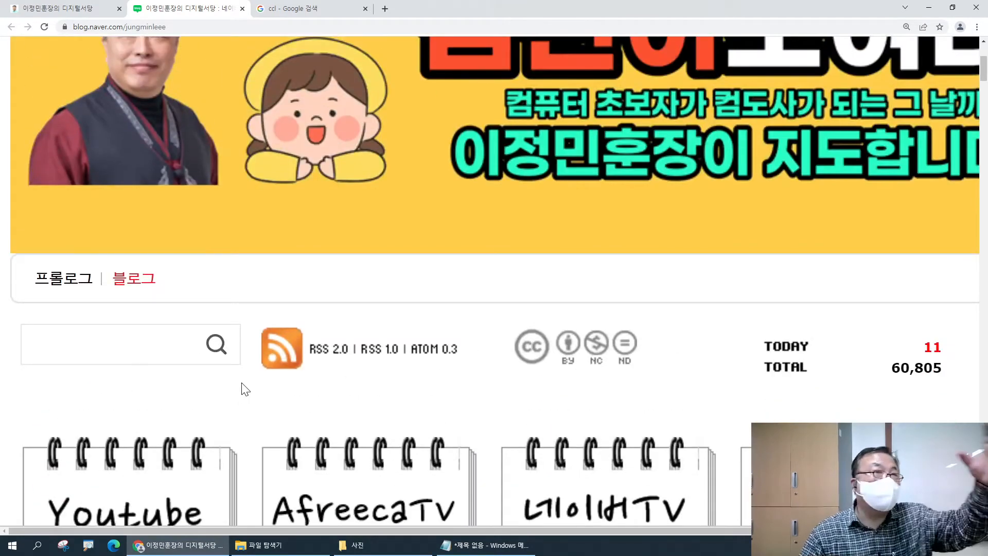
mouse_move(531, 366)
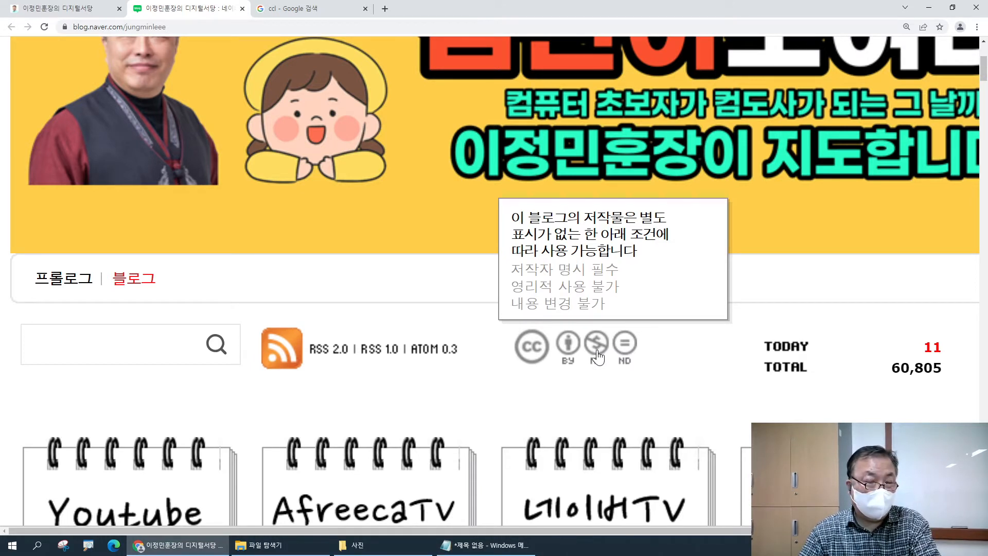
scroll(320, 326, up, 1)
scroll(307, 409, down, 3)
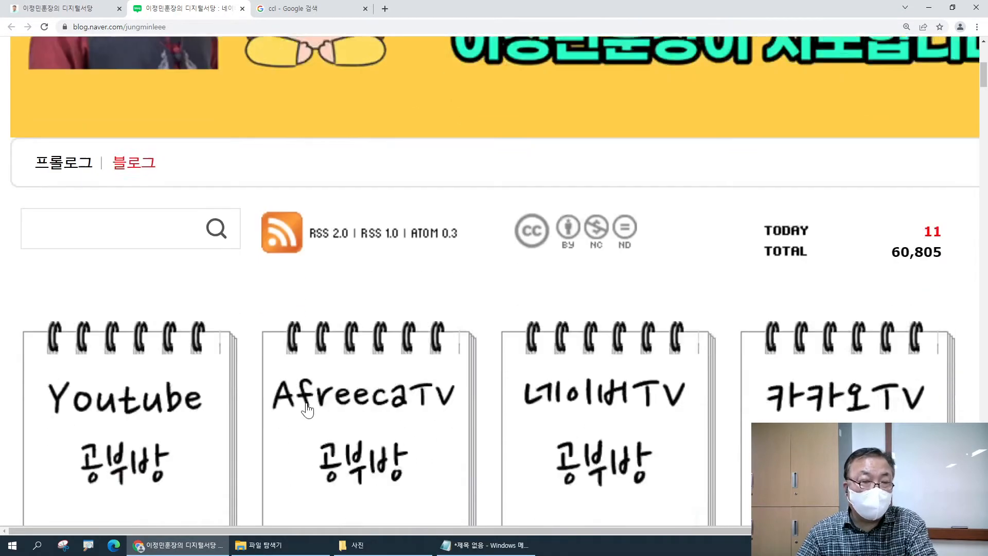
scroll(308, 409, down, 20)
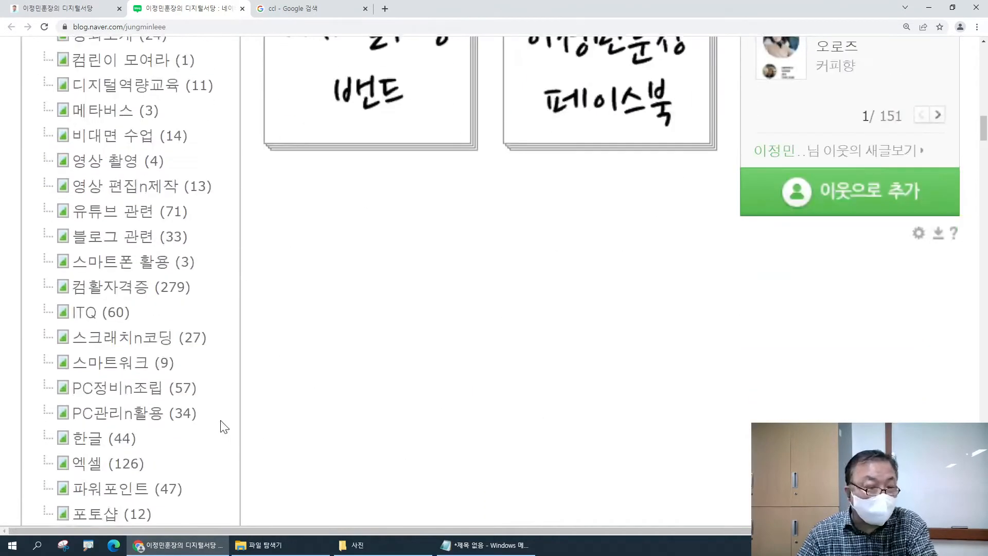
scroll(282, 420, up, 8)
scroll(511, 378, up, 15)
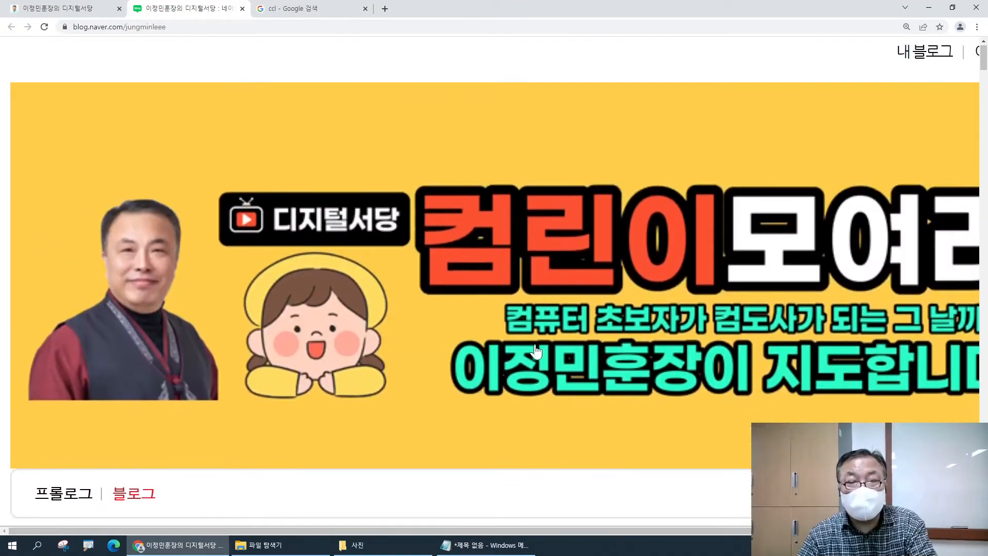
scroll(535, 350, down, 5)
mouse_move(596, 267)
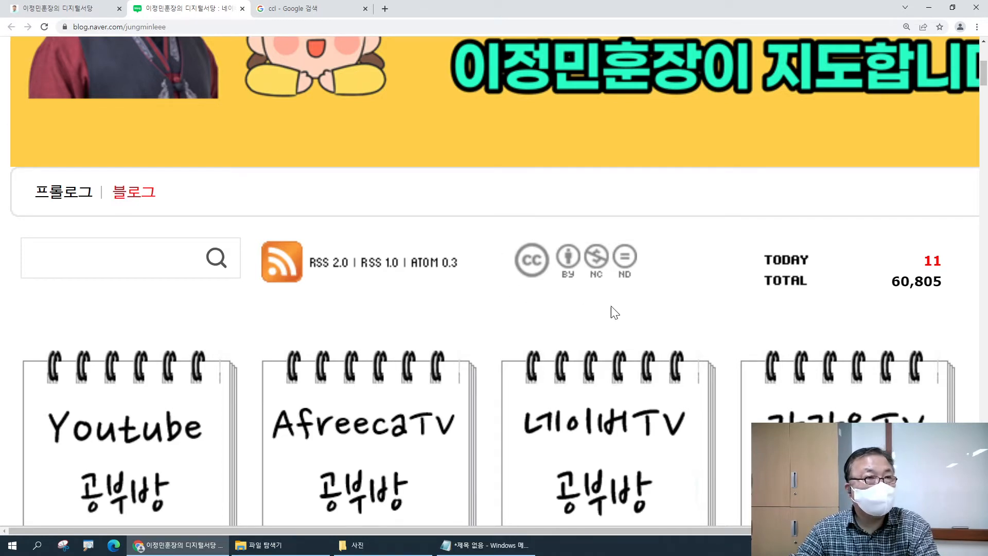
mouse_move(539, 282)
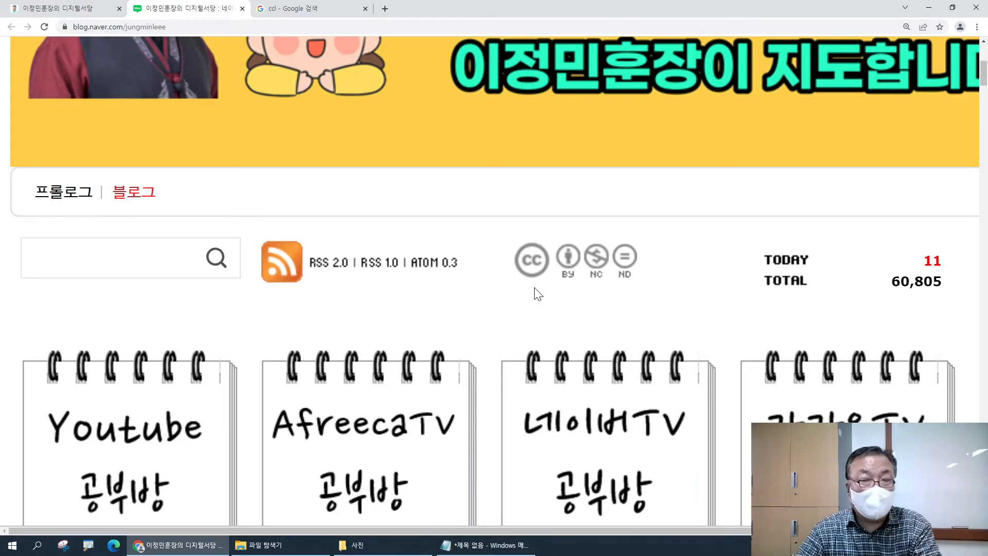
click(562, 287)
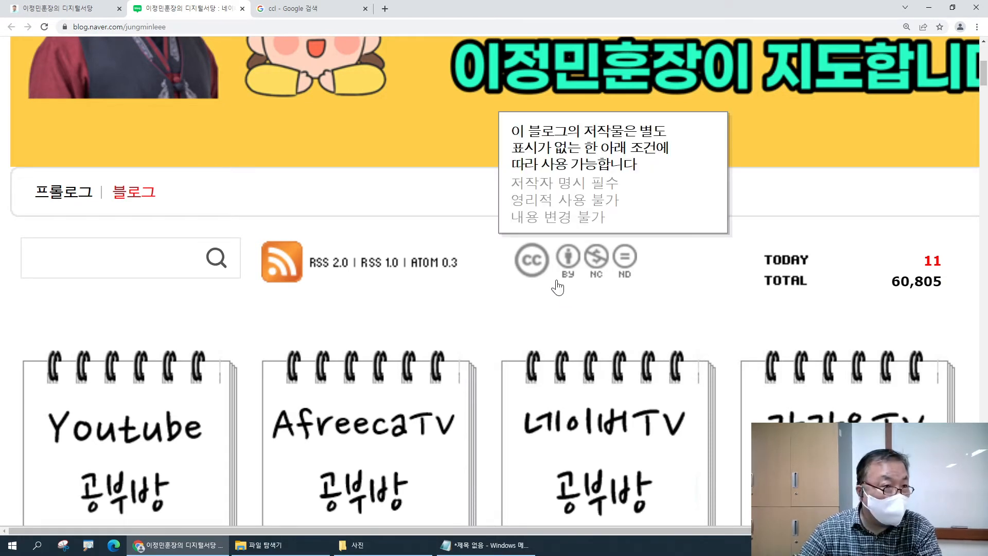
scroll(558, 287, down, 5)
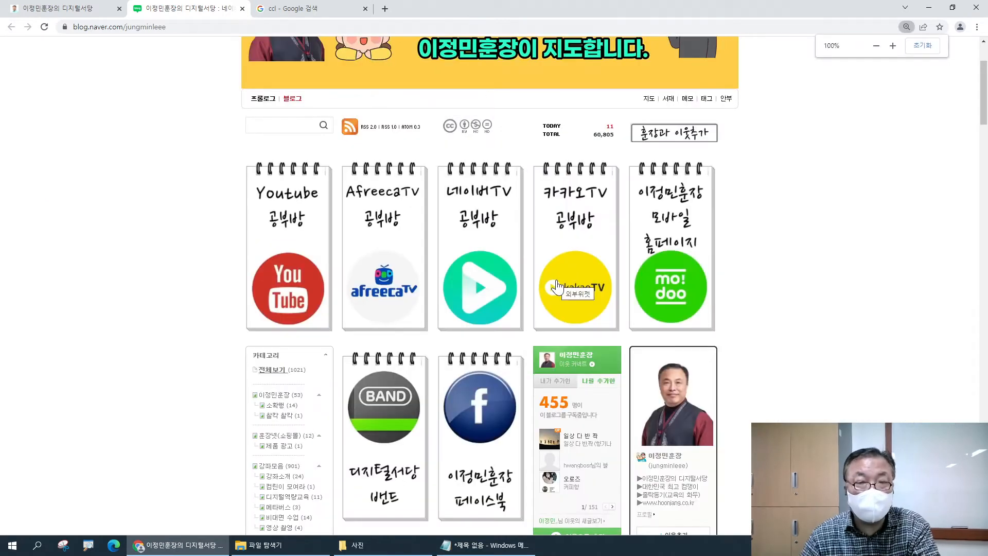
scroll(569, 267, up, 1)
scroll(568, 267, up, 1)
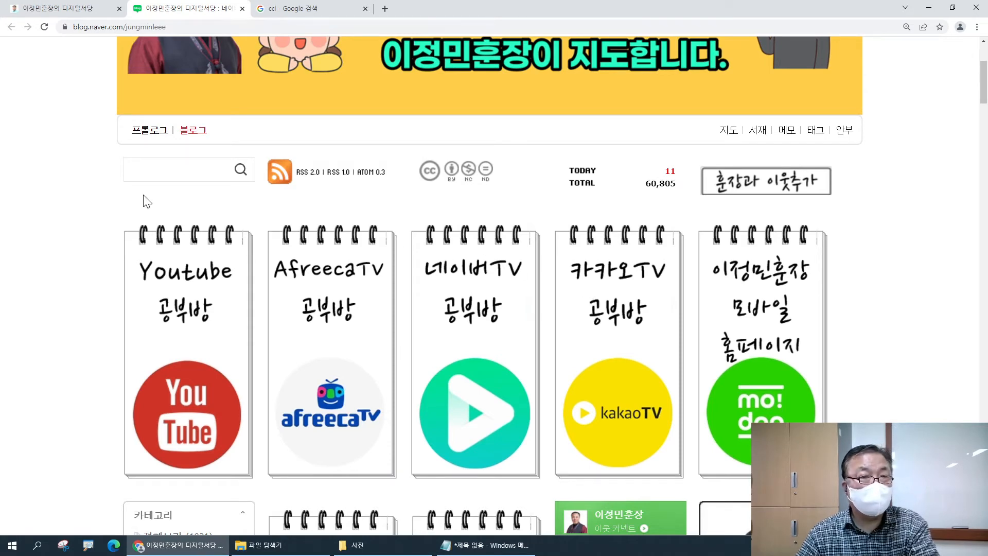
- Close the blog and ccl search tabs, and search Google Images for "콩나물무침" in a new tab
click(242, 9)
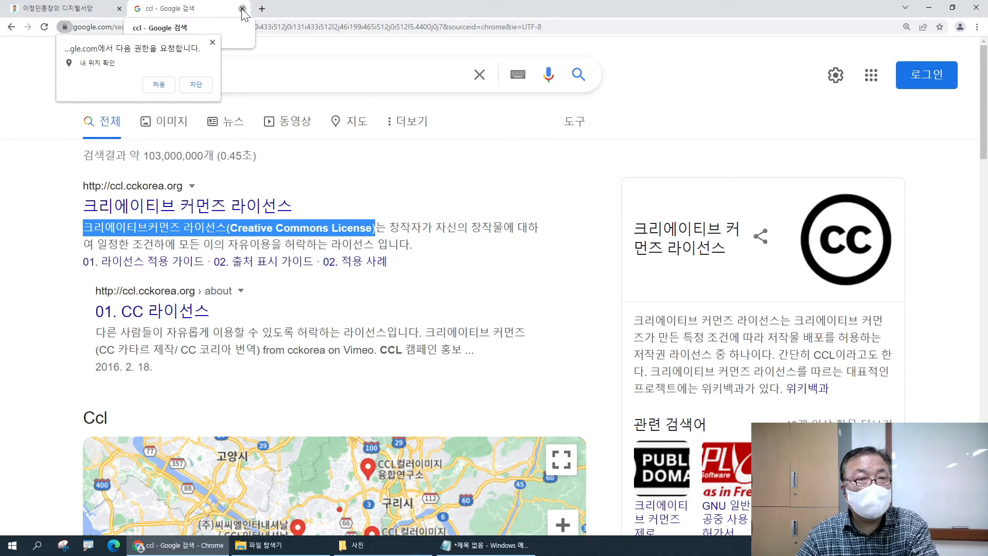
click(243, 8)
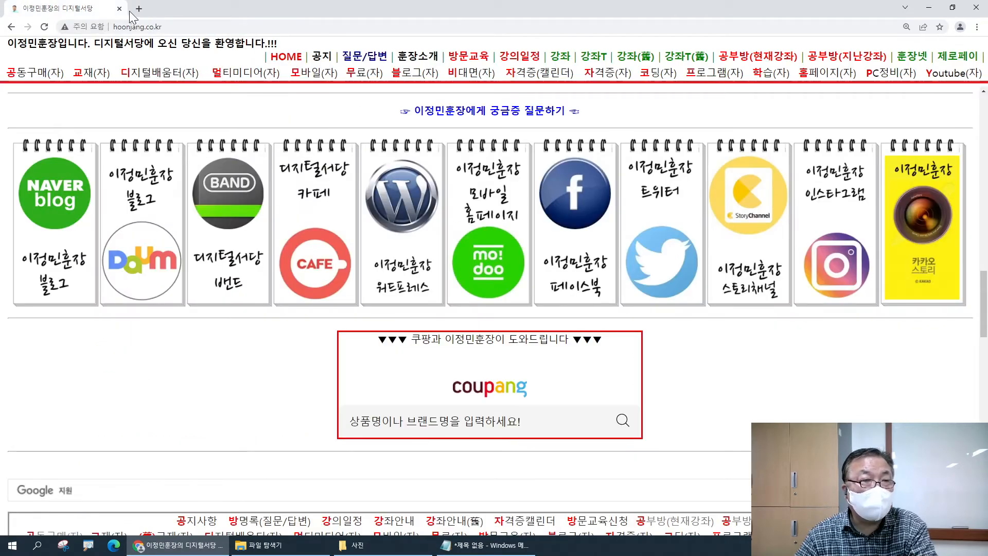
click(139, 9)
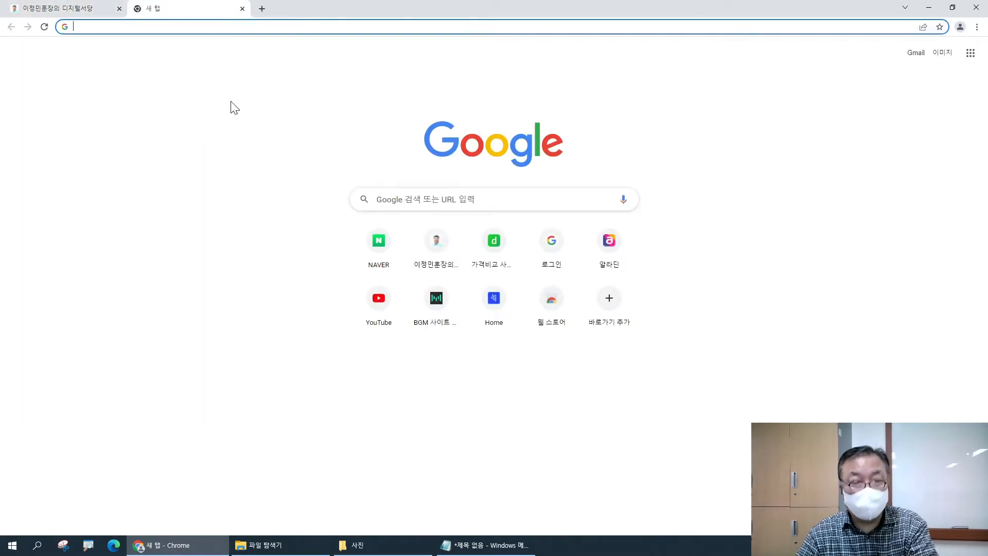
text(콩)
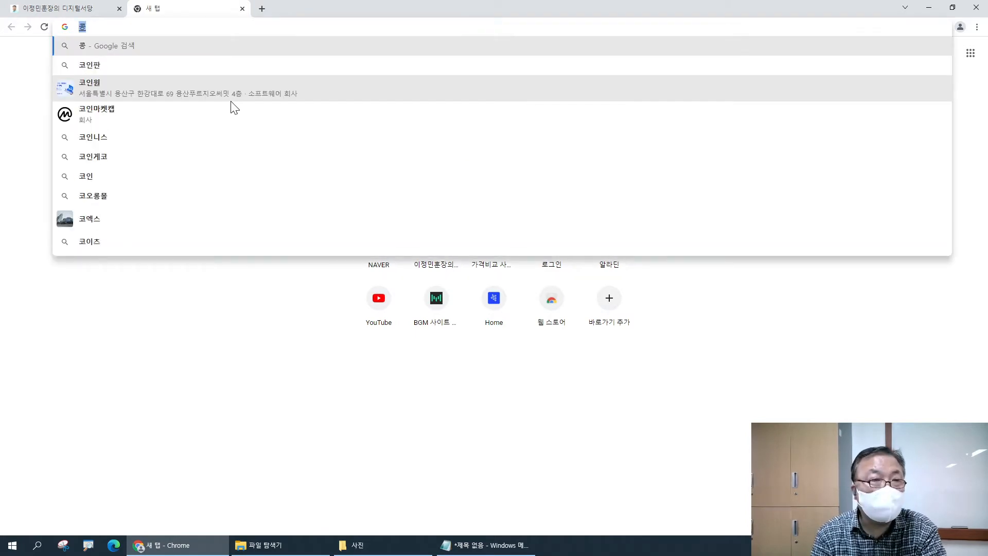
text(나무)
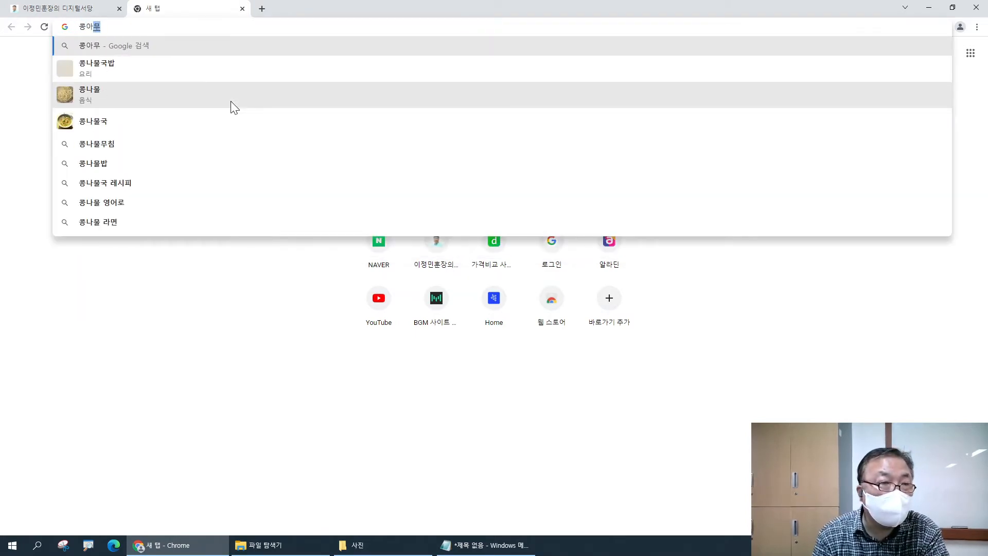
key(BackSpace)
key(BackSpace)
key(BackSpace)
text(콩나)
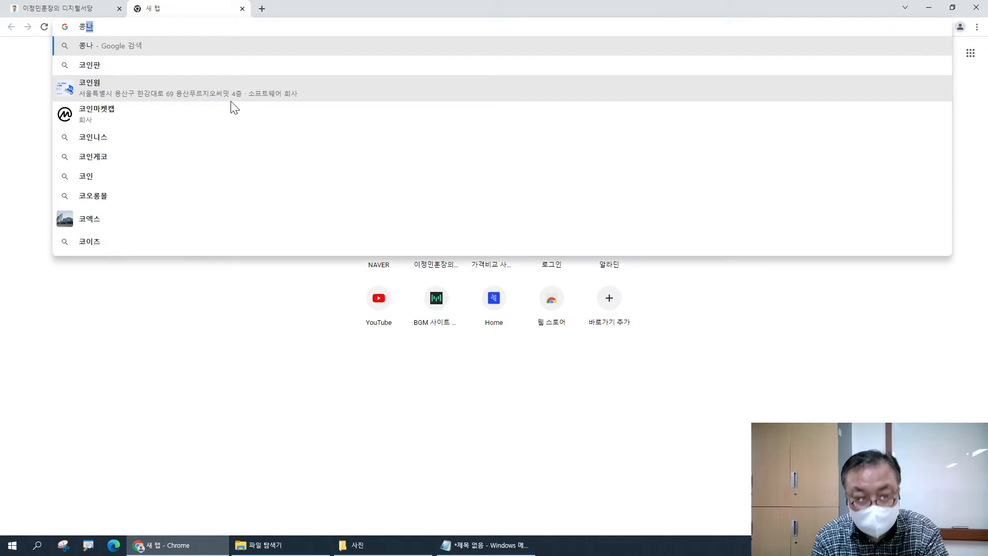
text(물무침)
key(Return)
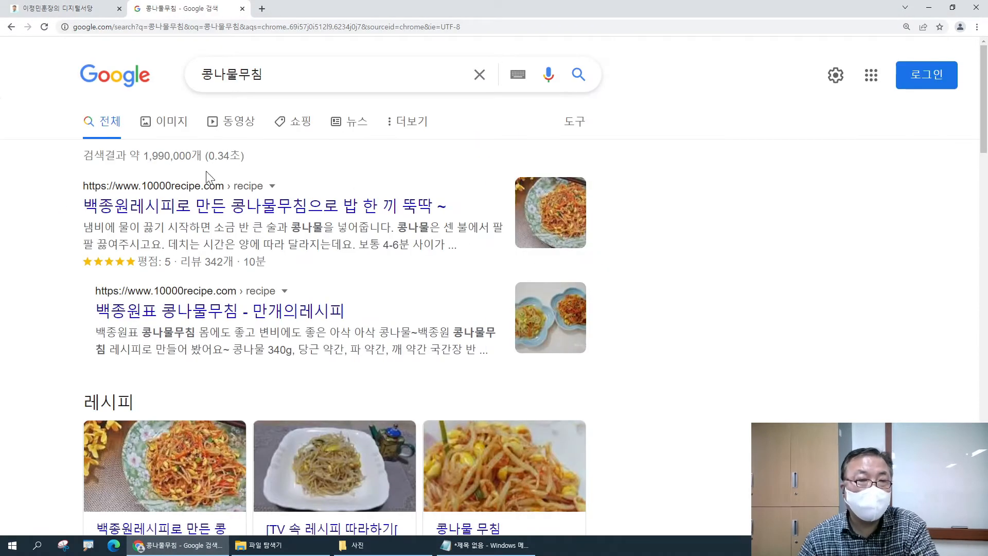
click(163, 126)
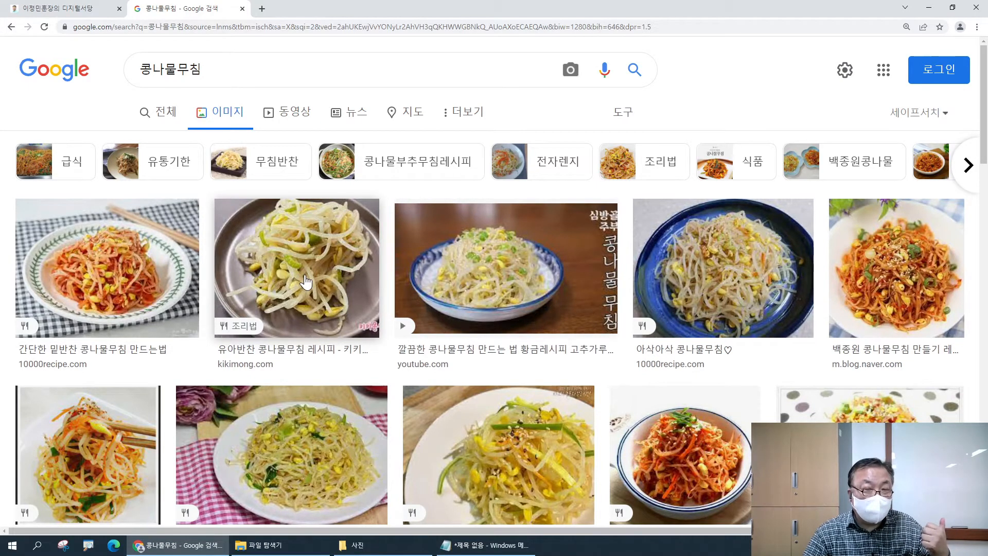
- Copy the enlarged picture of the first image result, "간단한 밑반찬 콩나물무침 만드는법" from 10000recipe.com
click(111, 270)
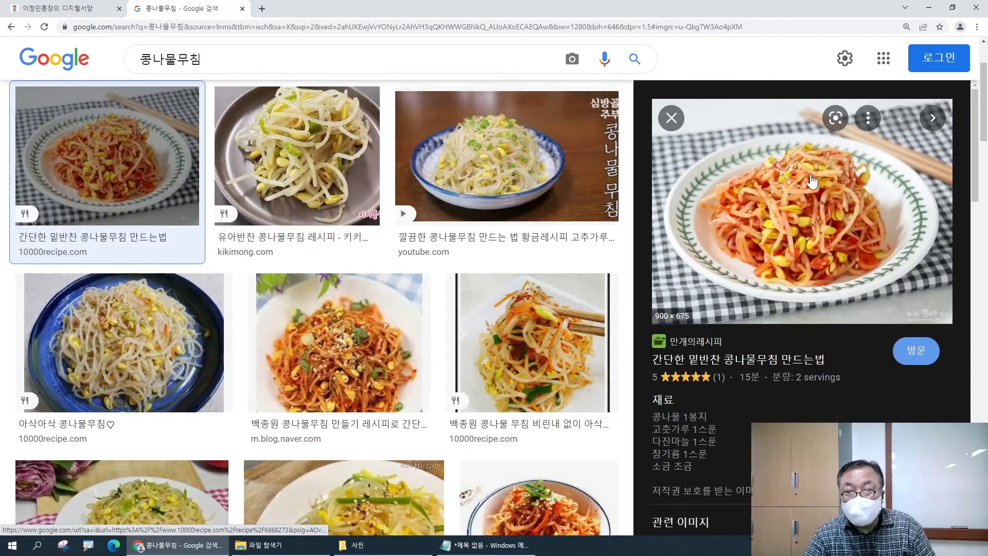
right_click(771, 176)
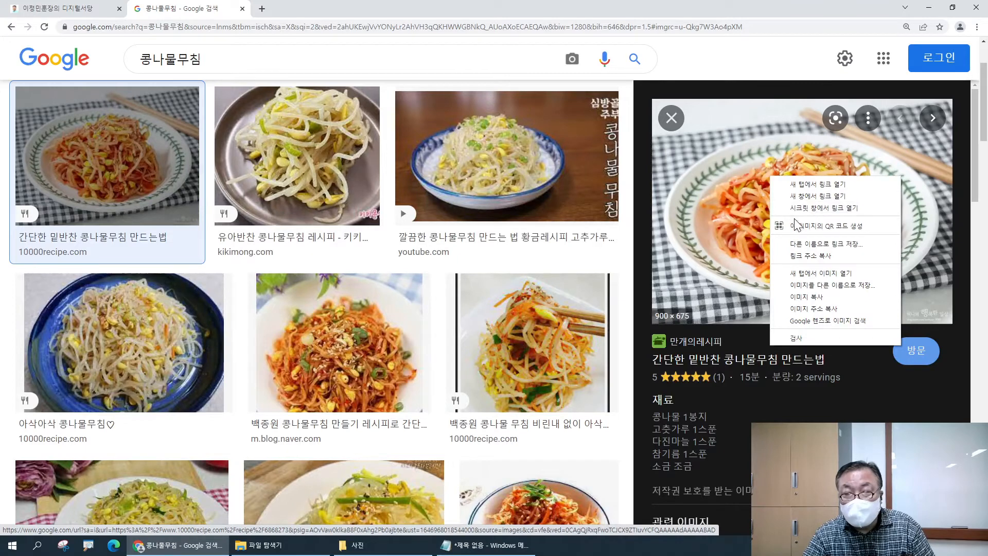
click(804, 296)
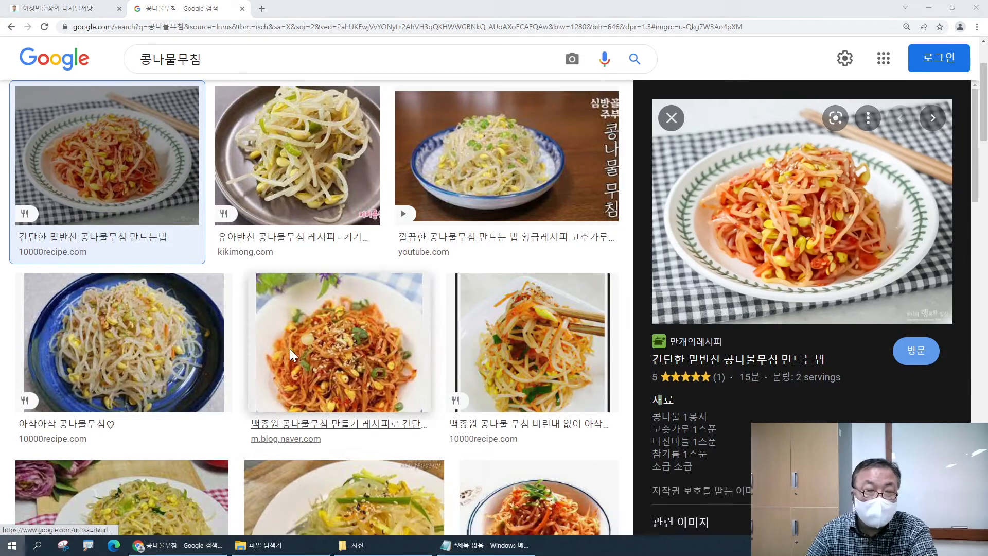
- Start PowerPoint and open the recent presentation "아삭하고 상큼한 콩나물 무침.pptx"
key(super)
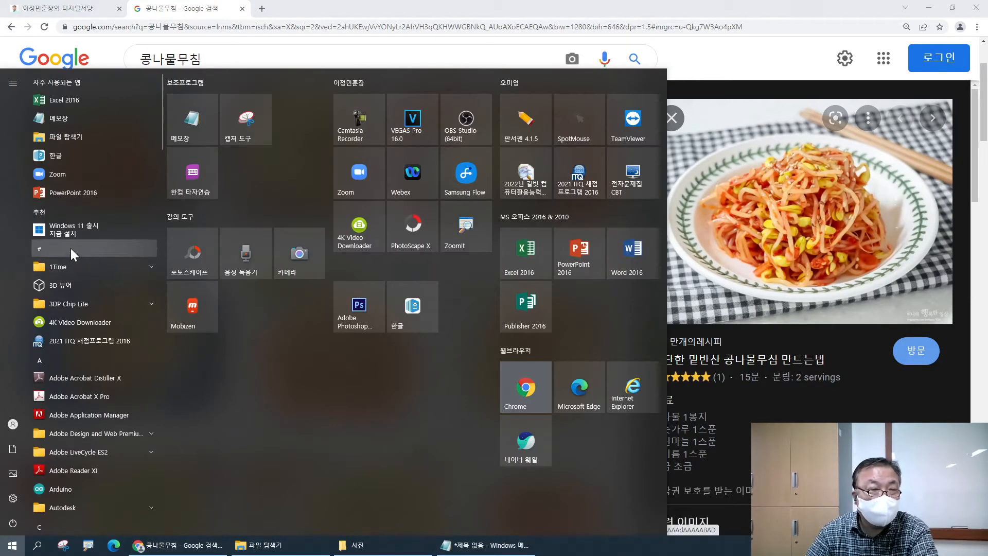
click(81, 194)
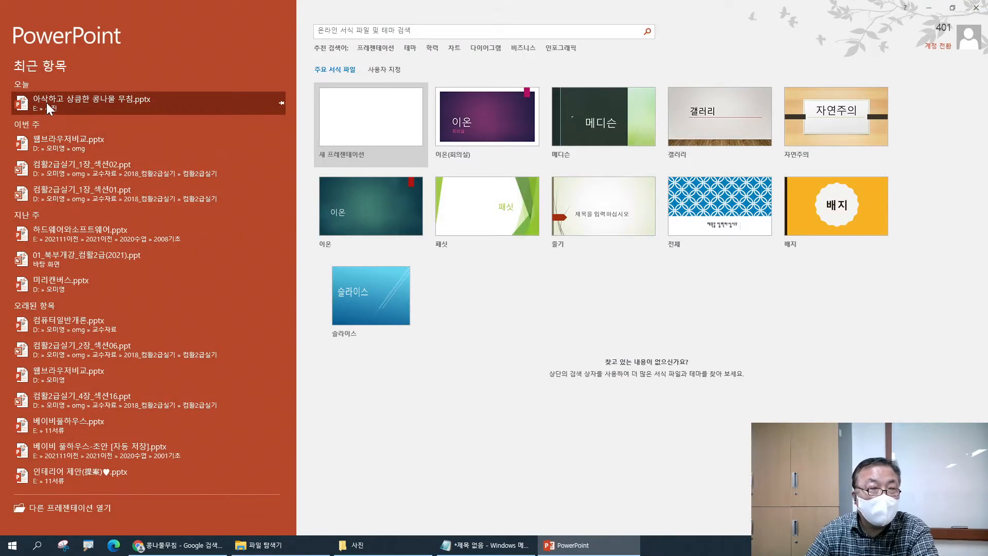
click(48, 101)
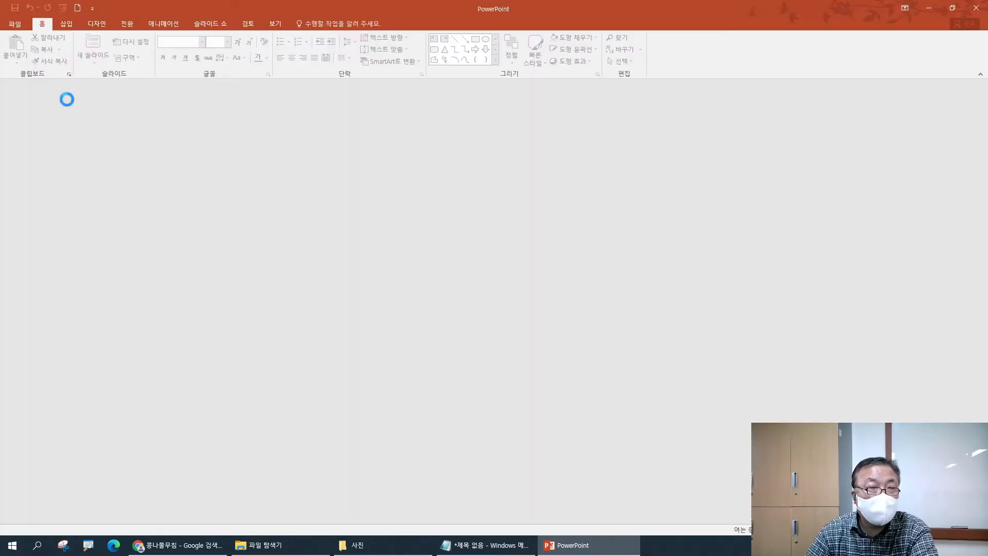
- Replace the oval rose picture on slide 5 with the copied bean sprout picture, placed roughly in the middle of the slide
scroll(370, 306, down, 2)
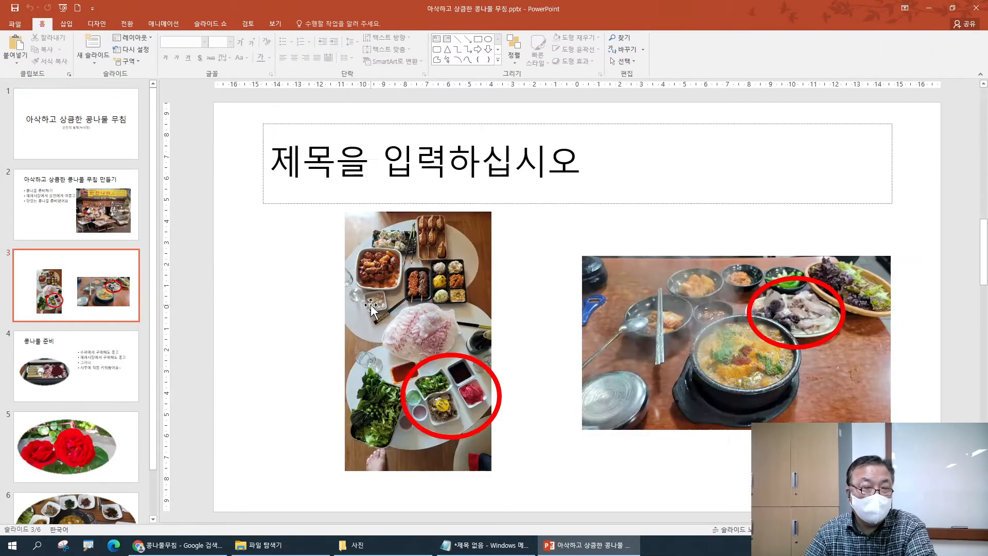
scroll(370, 306, down, 2)
click(508, 323)
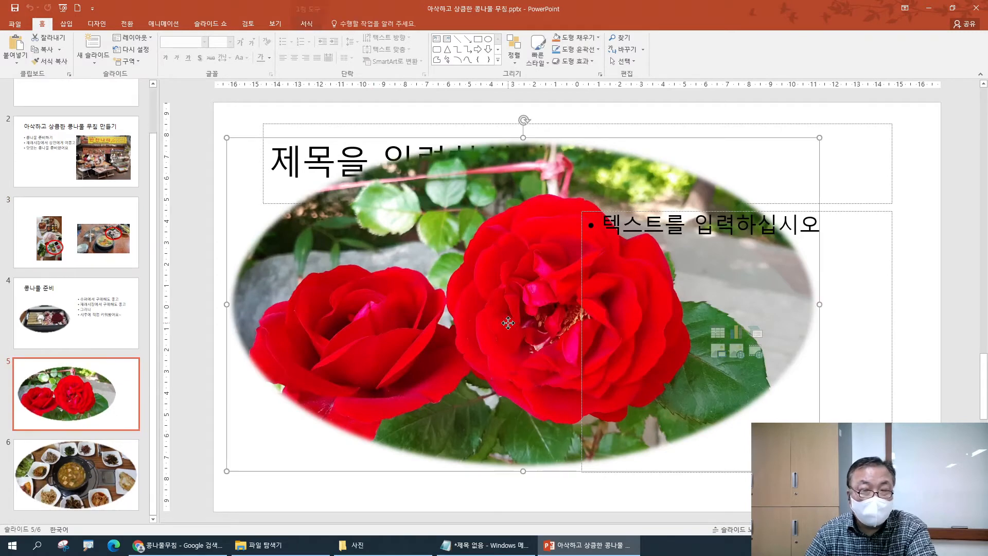
key(Delete)
key(ctrl+v)
drag(525, 290, 610, 484)
scroll(645, 436, down, 3)
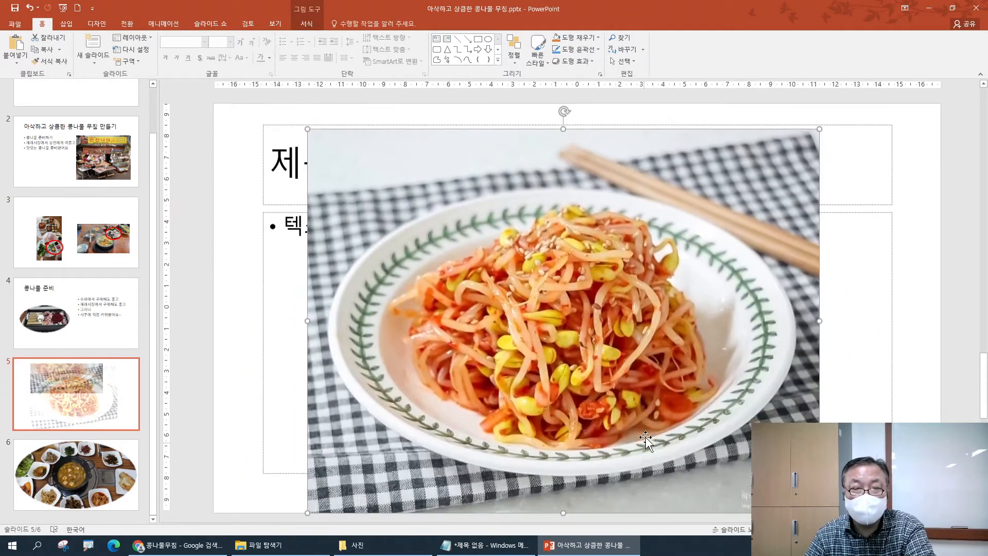
scroll(587, 355, down, 1)
click(586, 360)
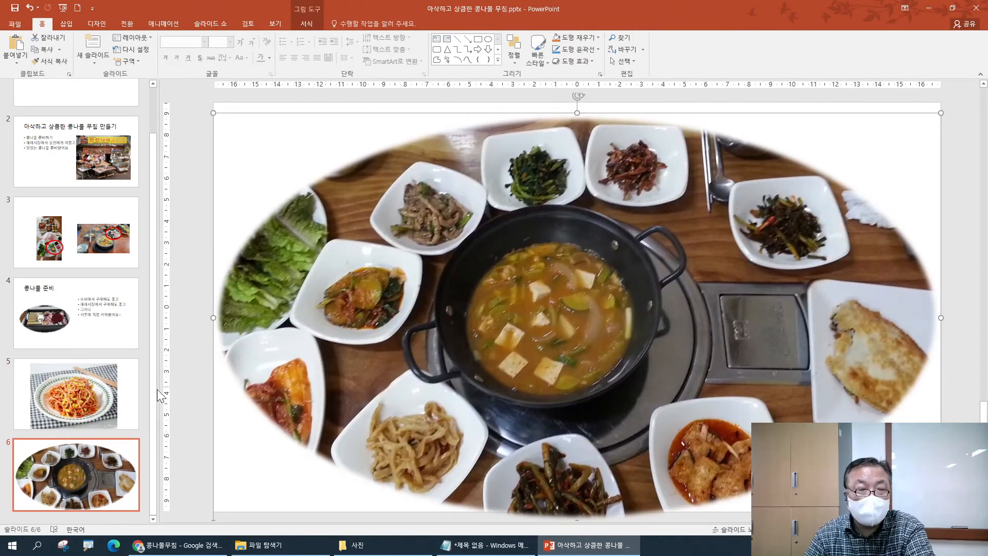
scroll(184, 382, up, 1)
click(487, 331)
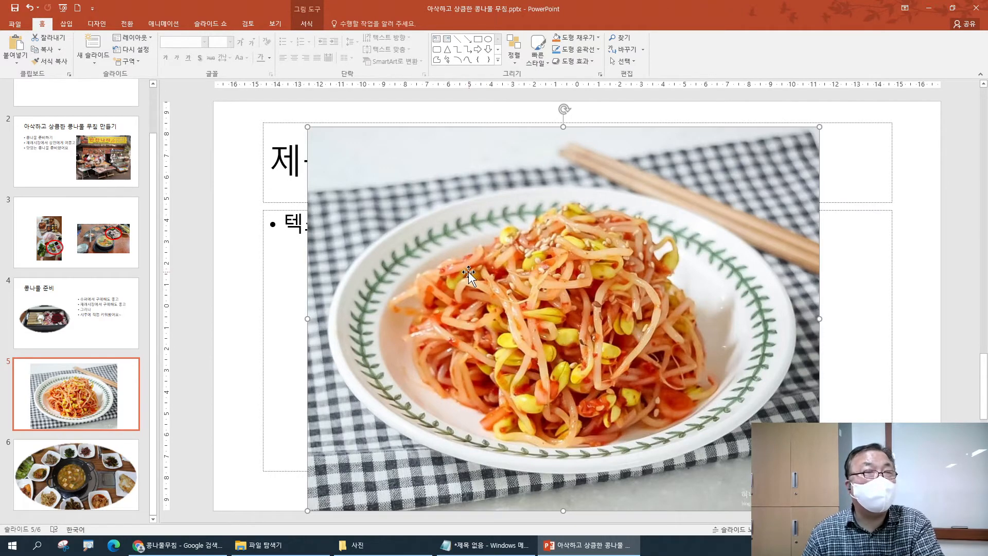
- Switch to Chrome and examine the copyright notice under the copied picture, comparing with the picture on slide 5
key(alt+Tab)
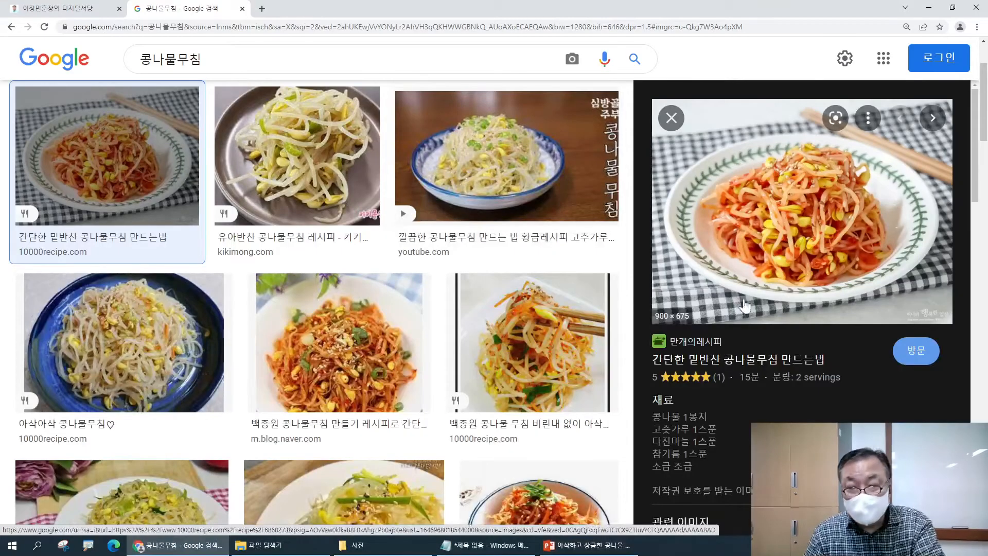
scroll(722, 394, down, 3)
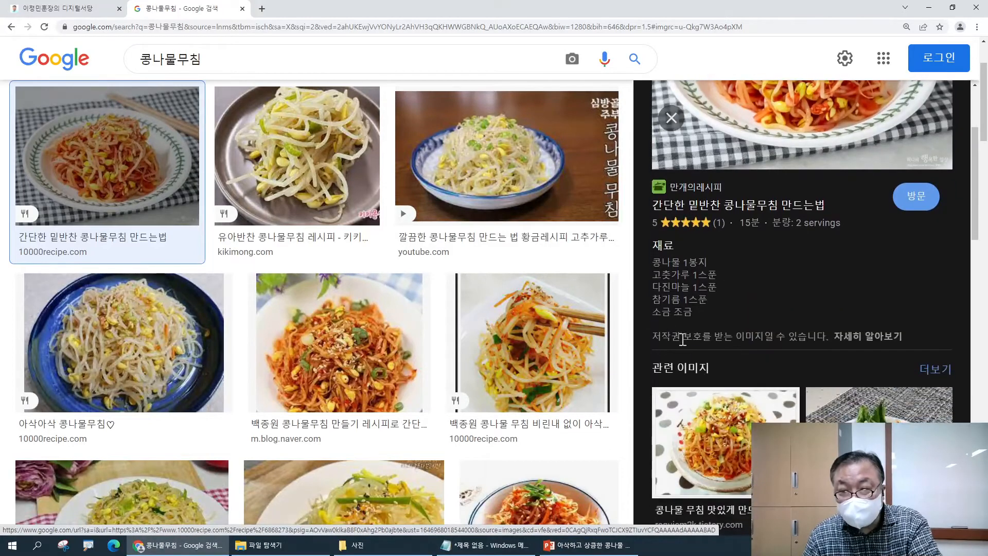
drag(653, 336, 822, 335)
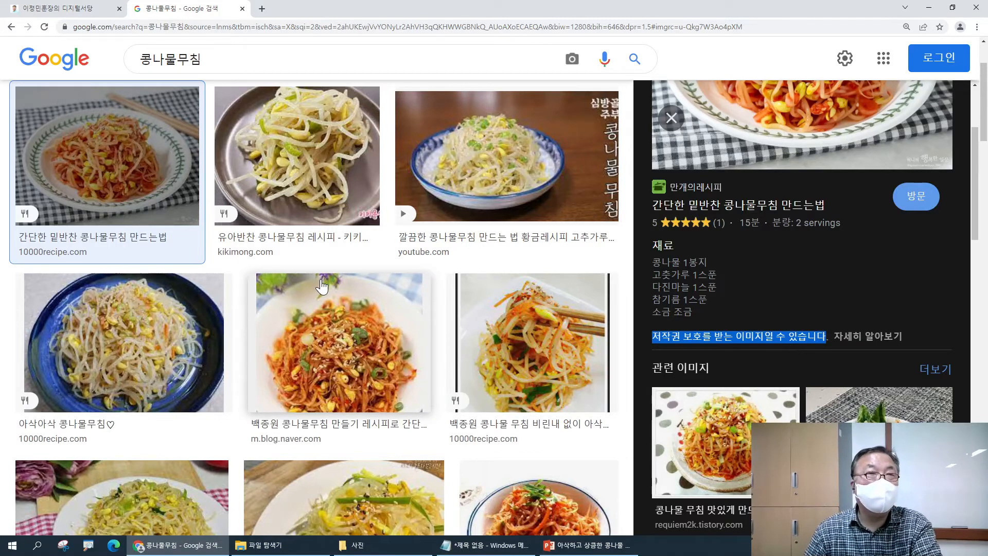
key(Tab)
key(alt+Tab)
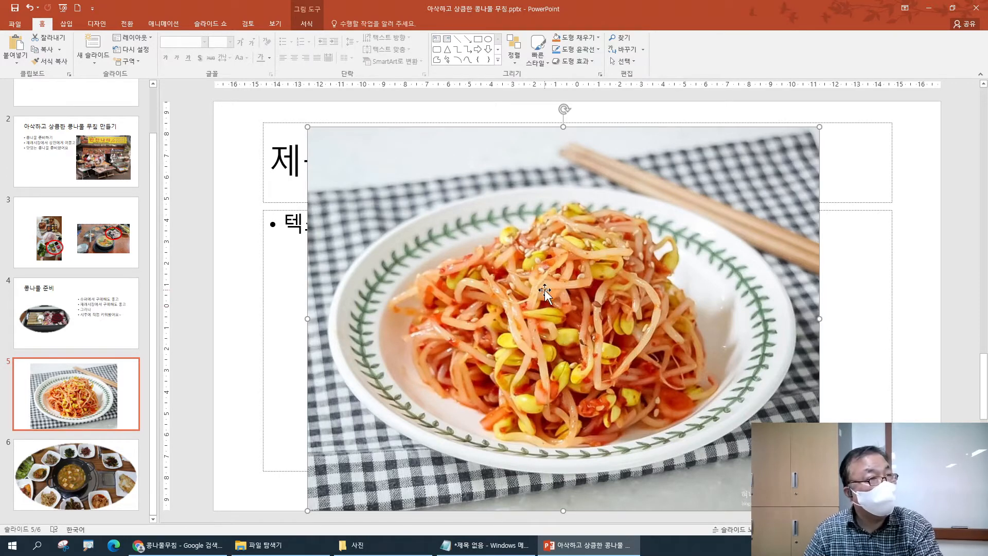
key(alt+Tab)
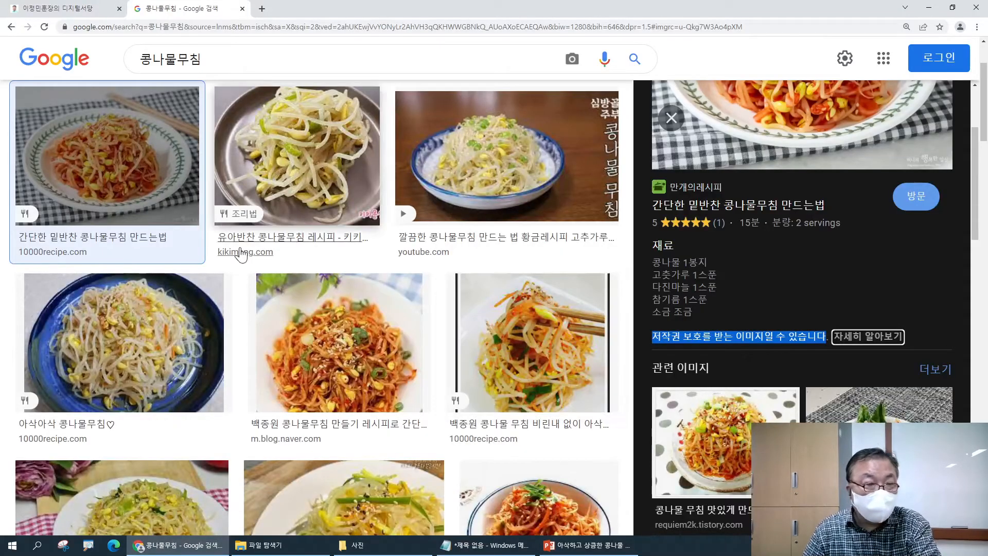
- Examine the source and copyright notices of the Naver blog and YouTube results among the "콩나물무침" images
scroll(166, 287, up, 2)
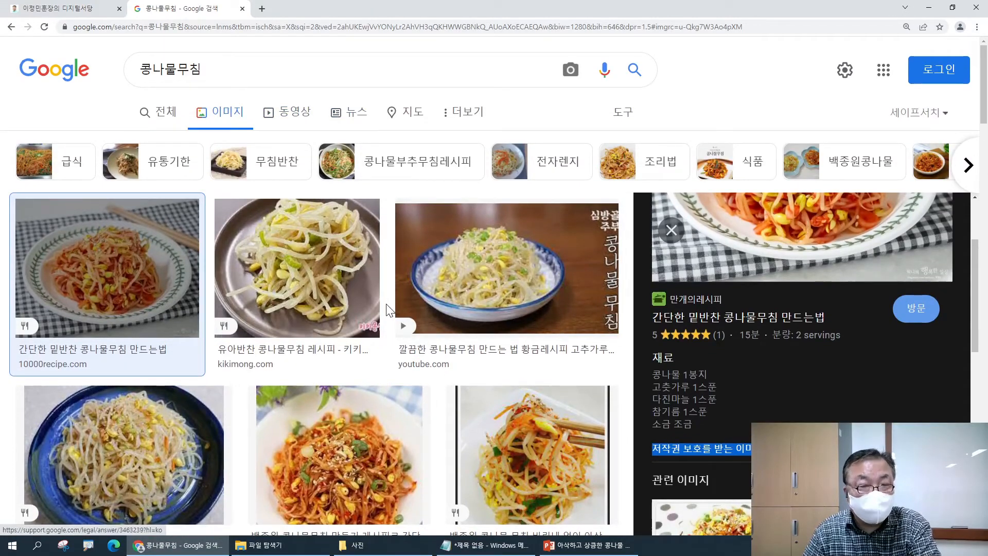
scroll(324, 220, down, 6)
click(322, 147)
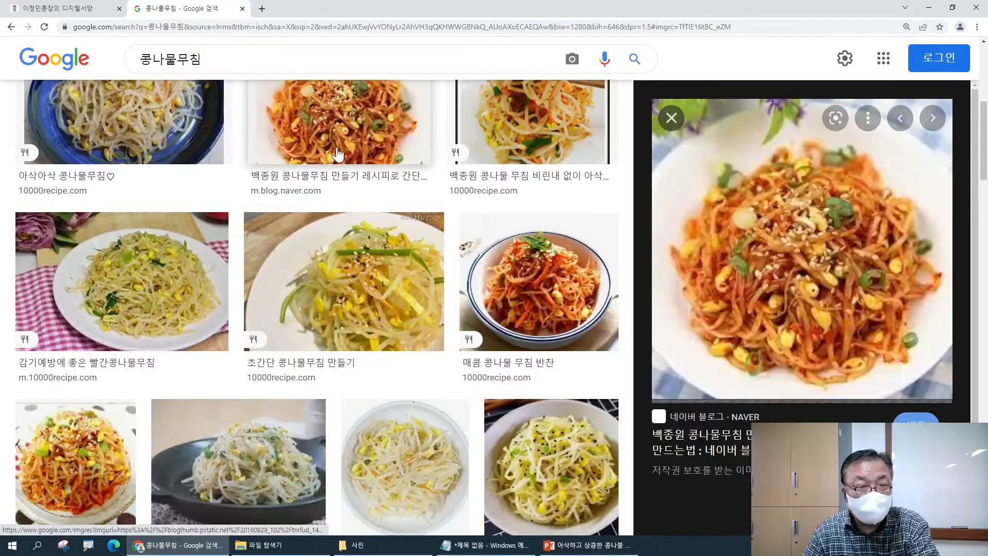
drag(657, 471, 756, 471)
scroll(792, 358, down, 3)
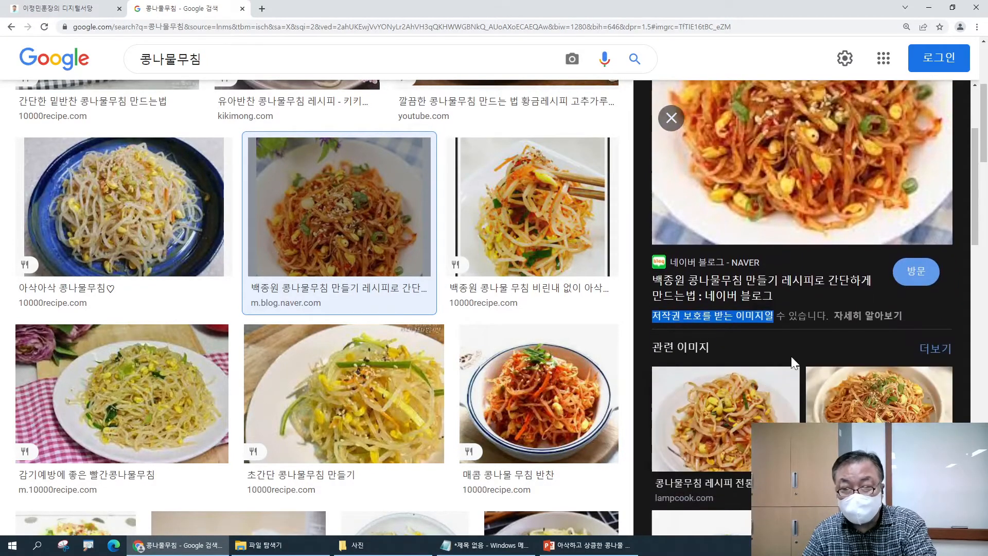
scroll(360, 360, up, 3)
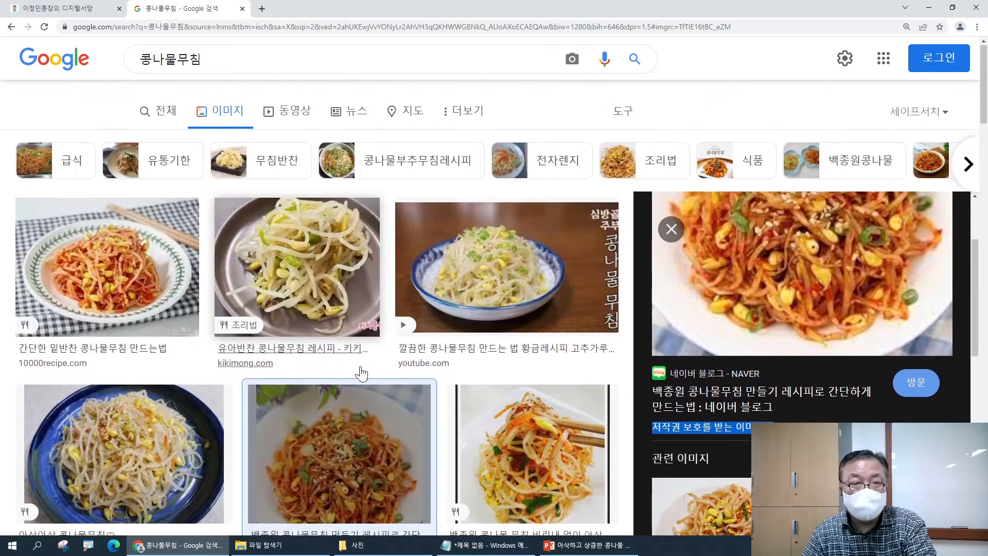
click(477, 298)
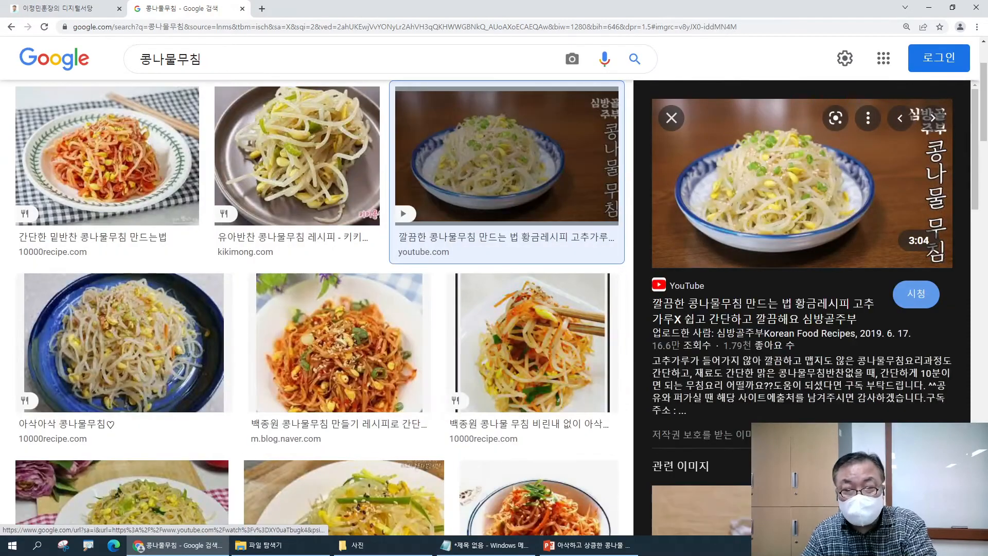
scroll(478, 334, up, 2)
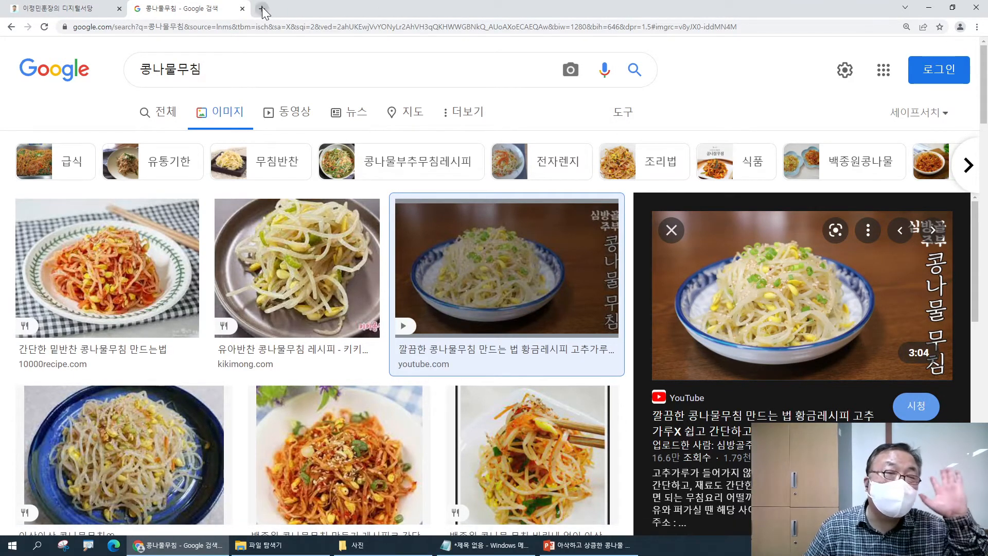
- Close the current image results tab and repeat the Google Images search for "콩나물무침" in a new tab
click(241, 8)
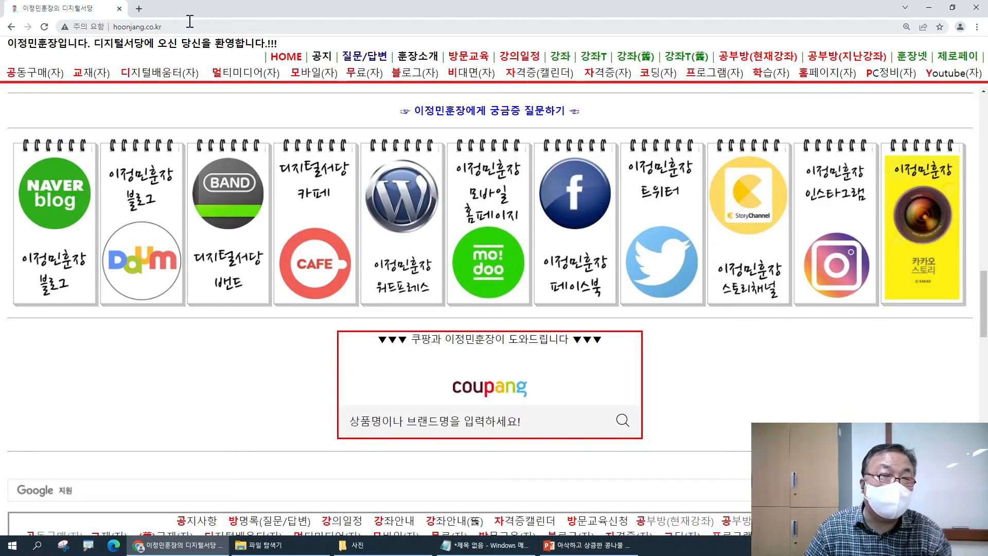
click(139, 9)
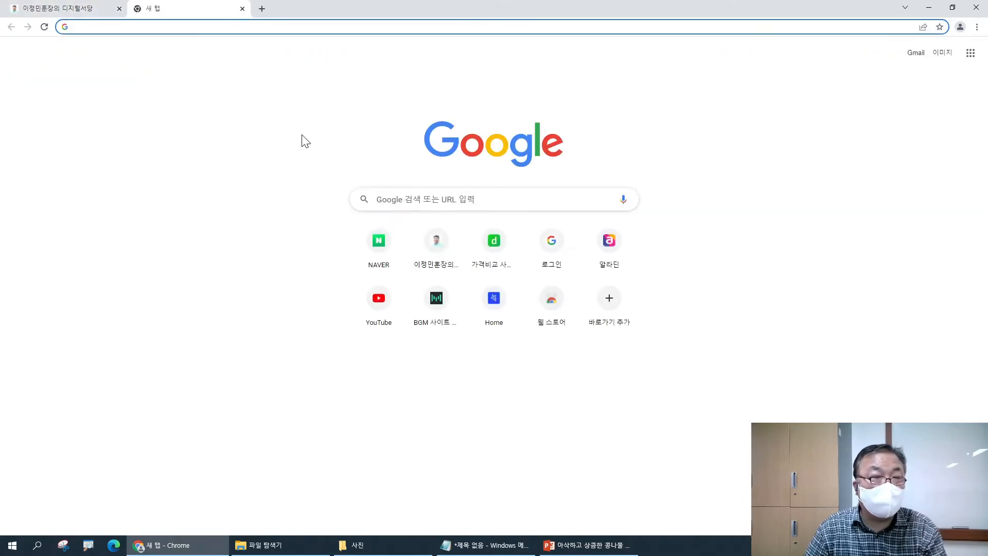
click(448, 199)
text(콩내물무침)
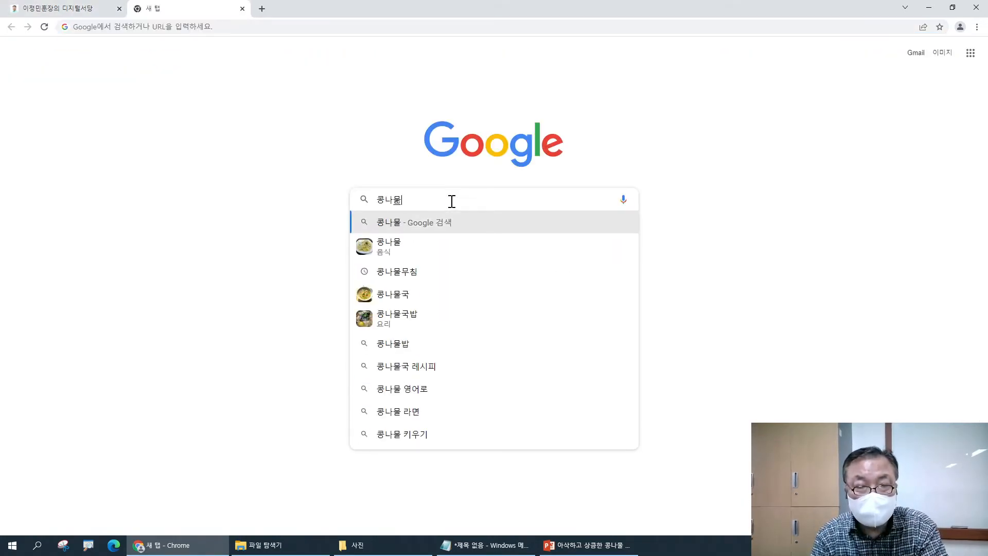
key(Return)
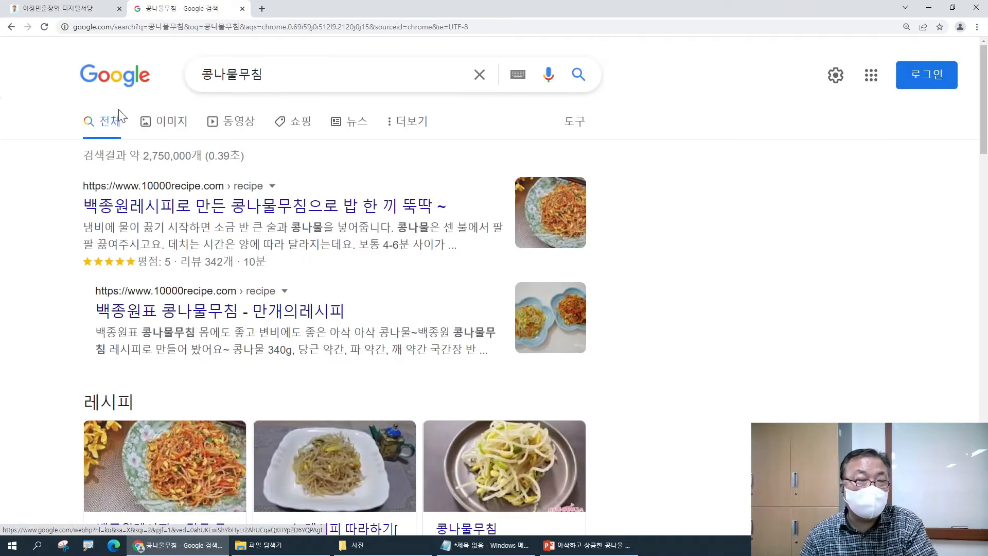
click(172, 128)
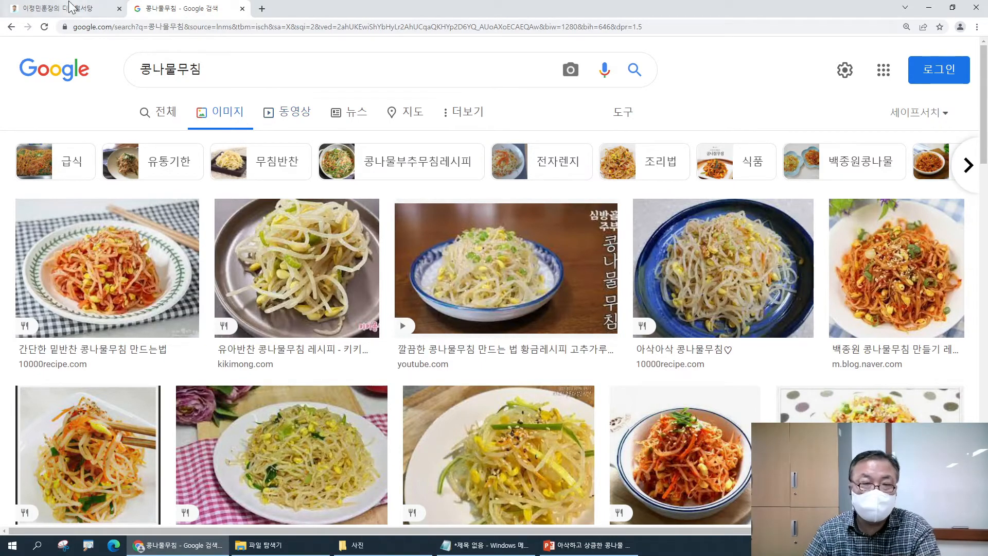
- Examine the image and general web results for "콩나물무침", then return to the image results
scroll(171, 280, down, 3)
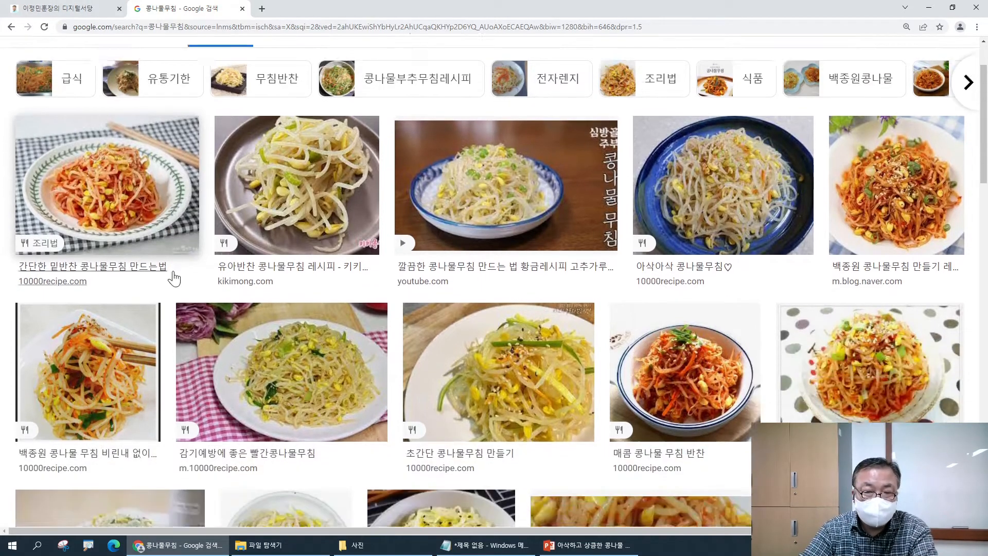
scroll(160, 228, up, 3)
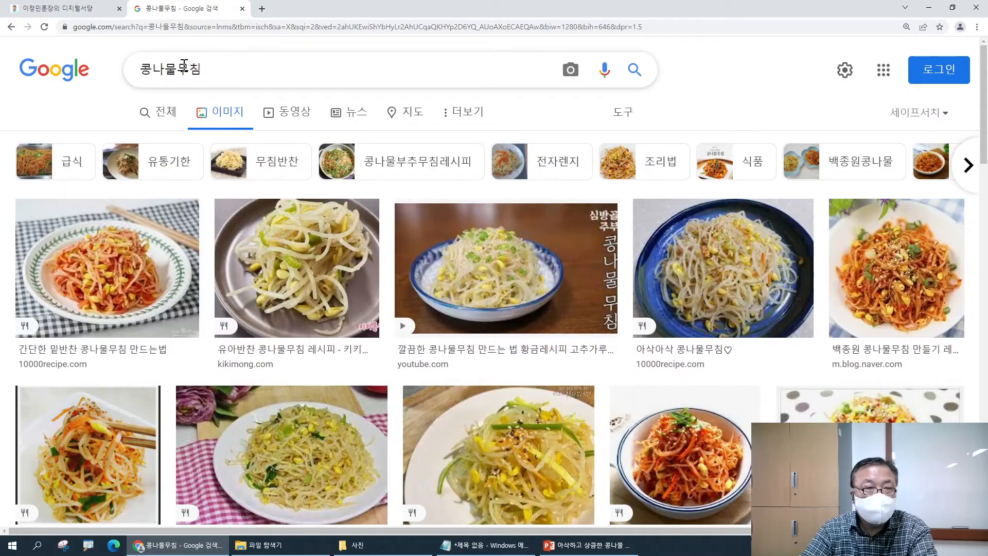
click(156, 111)
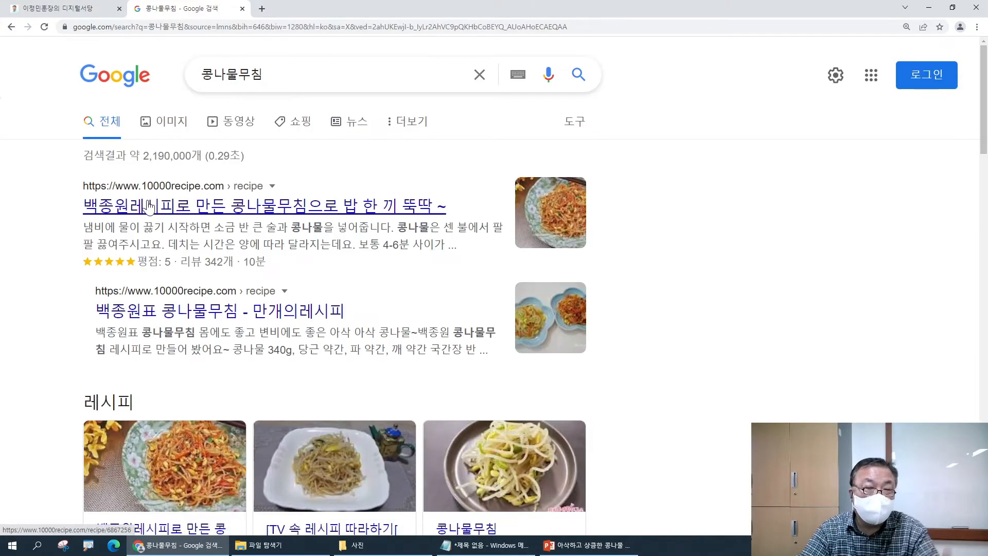
scroll(168, 202, down, 3)
scroll(169, 202, down, 8)
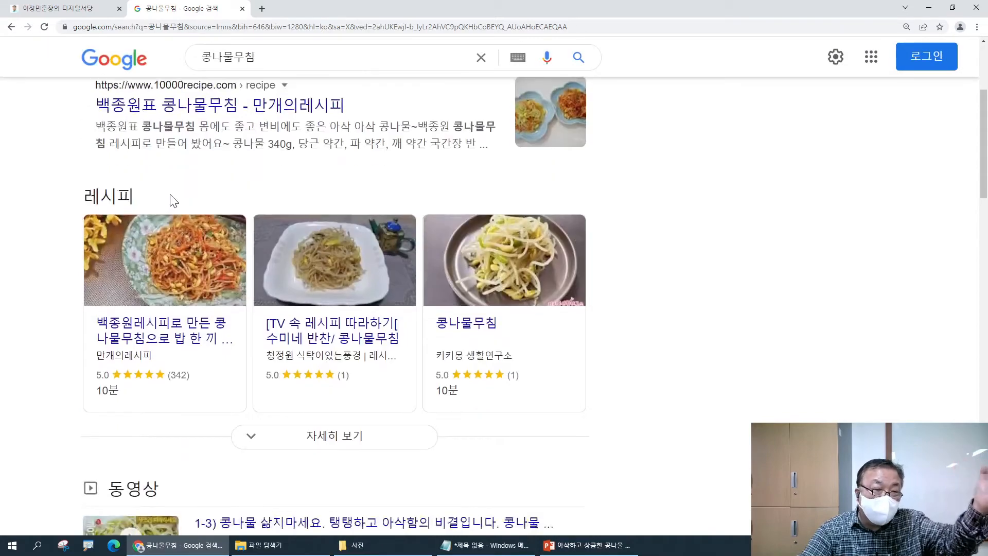
scroll(159, 212, down, 5)
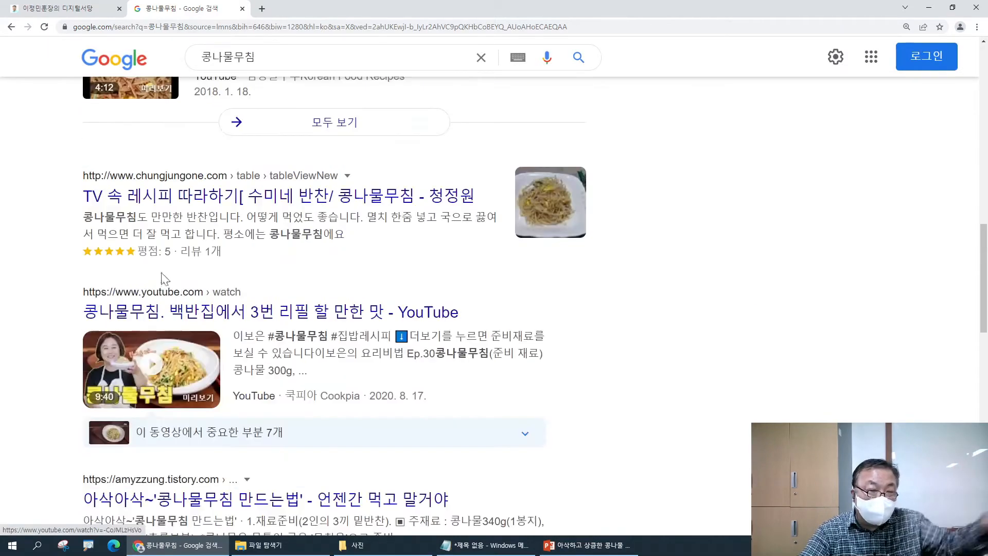
scroll(153, 270, up, 6)
scroll(153, 270, up, 10)
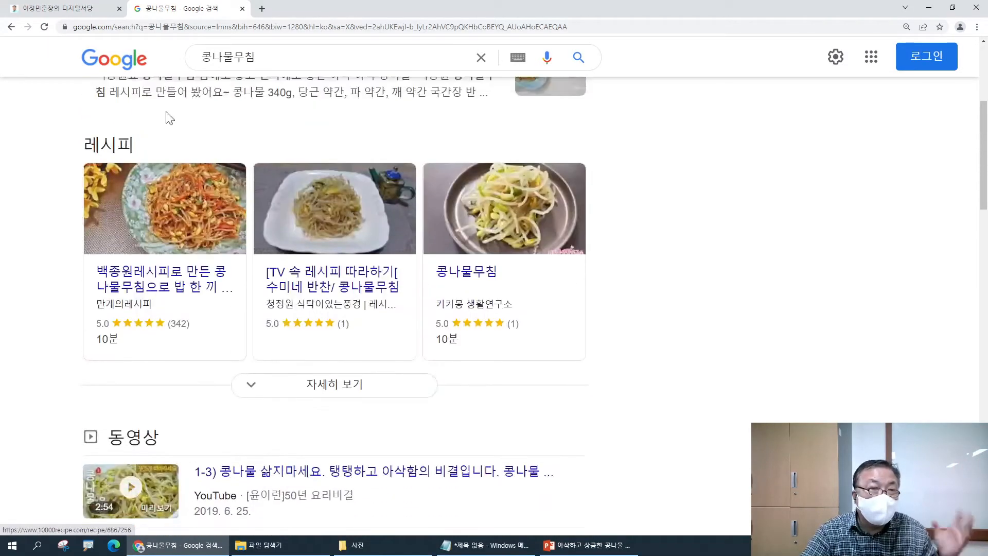
click(177, 125)
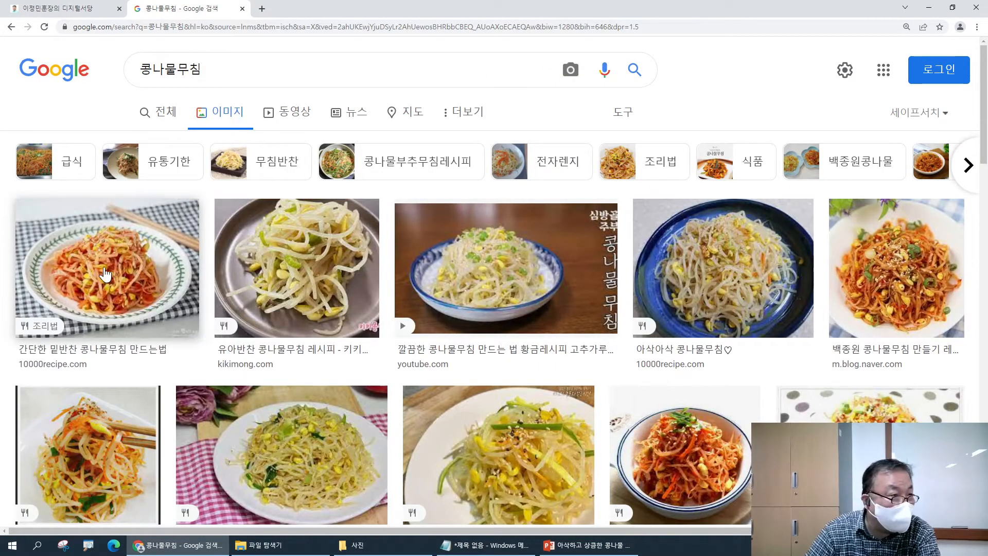
- Filter the "콩나물무침" image results by usage rights to Creative Commons licences (크리에이티브 커먼즈 라이선스) and look through the filtered pictures
click(624, 119)
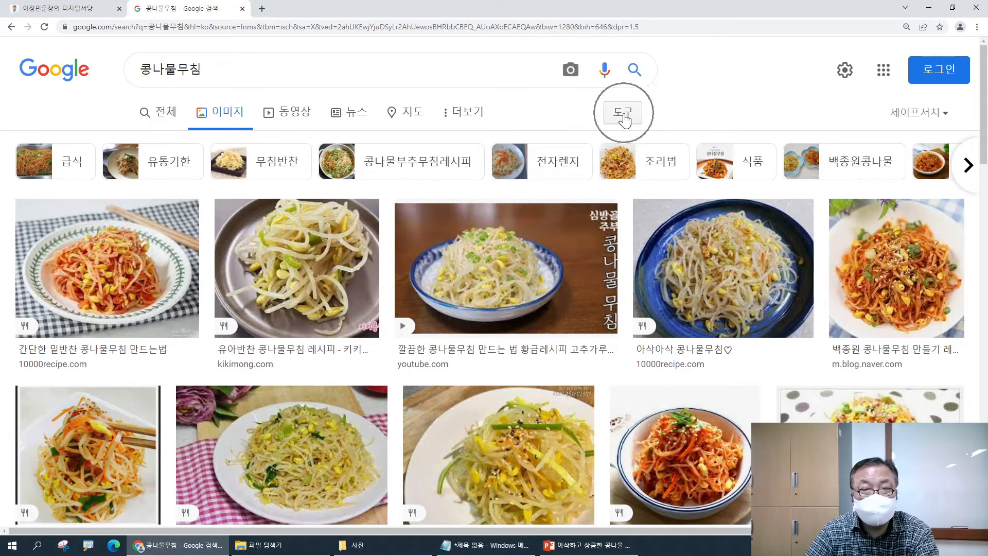
click(624, 119)
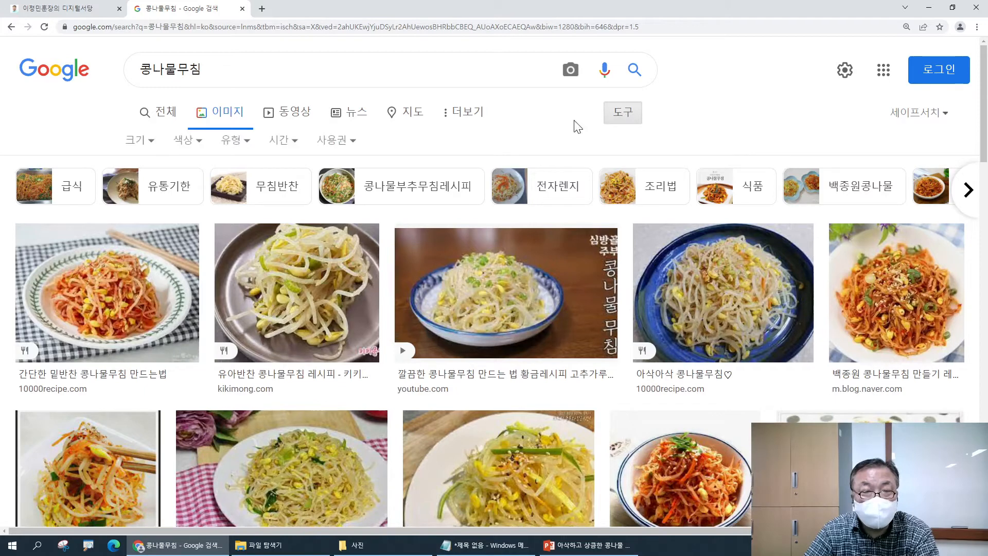
click(344, 149)
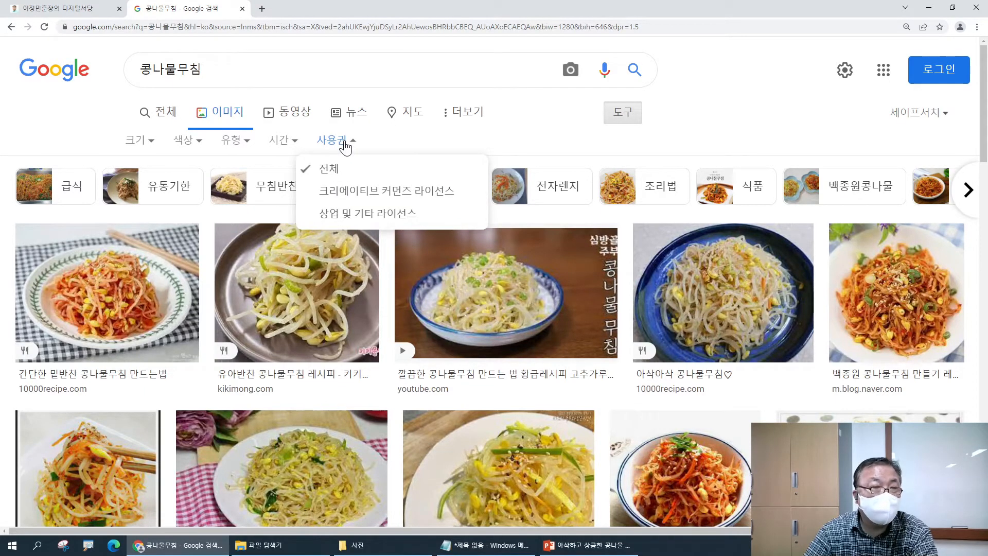
click(339, 191)
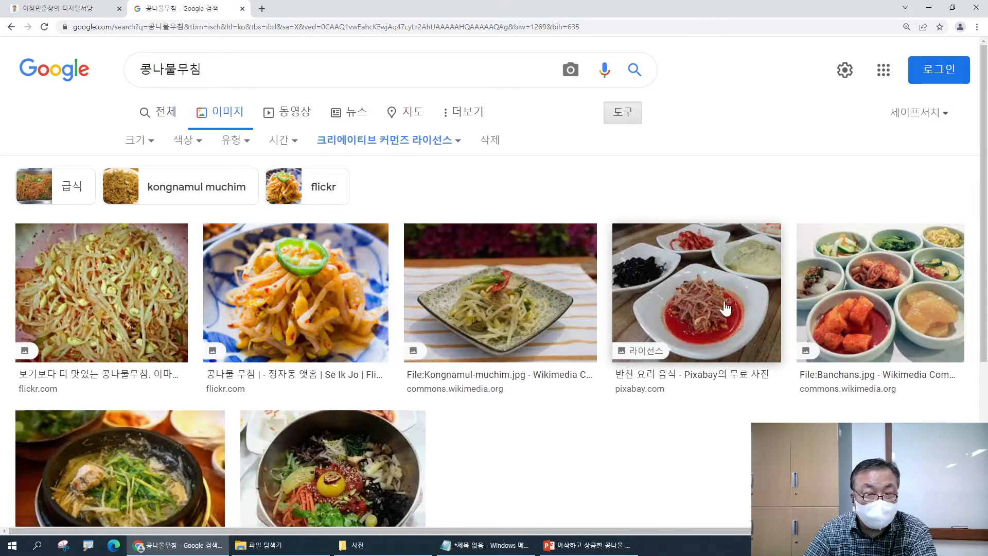
scroll(547, 311, down, 3)
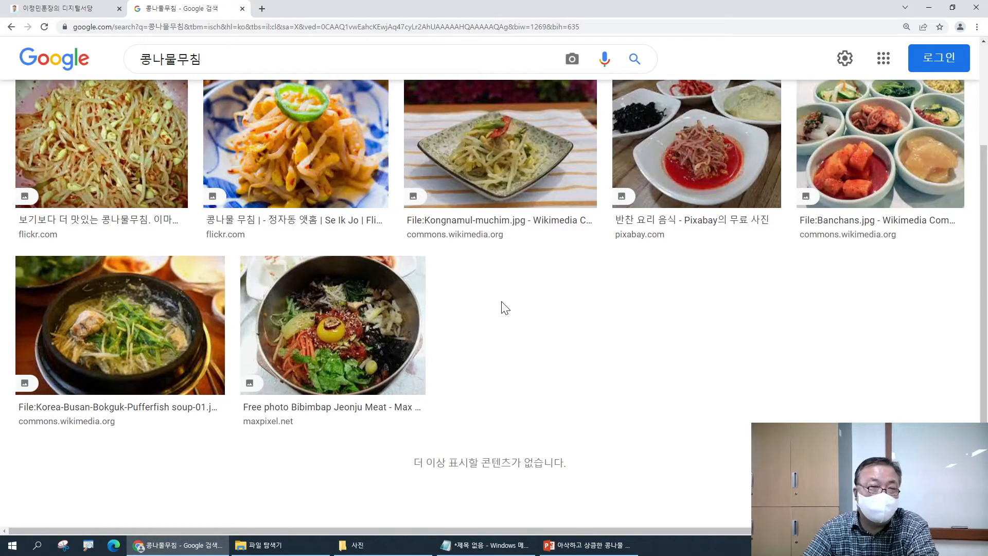
scroll(505, 307, up, 2)
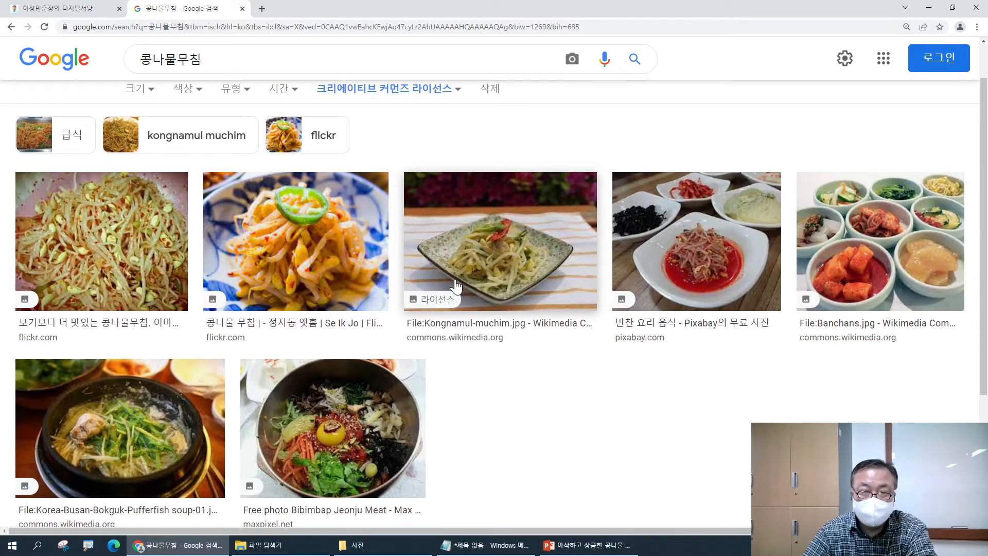
- Preview the first Flickr bean sprout result and copy its image
click(107, 247)
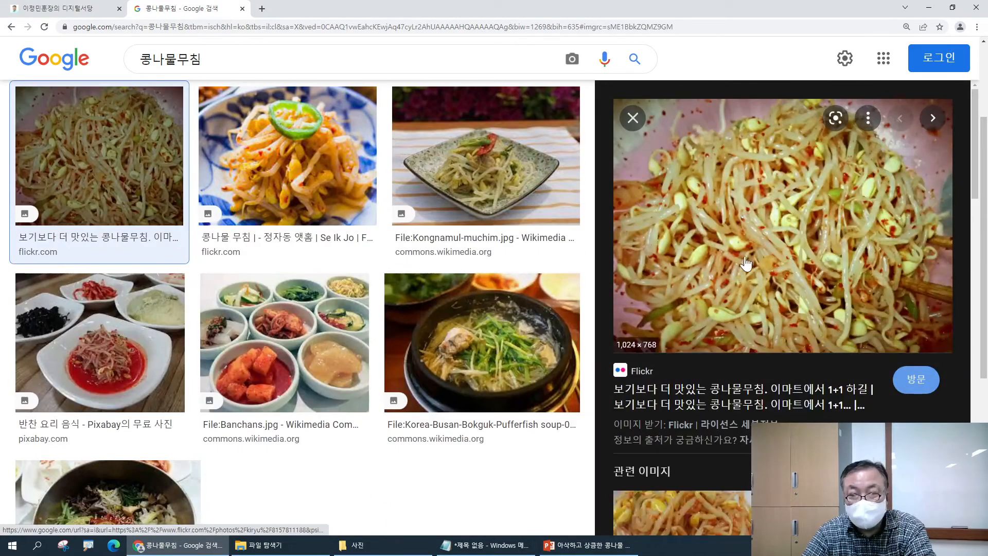
right_click(772, 220)
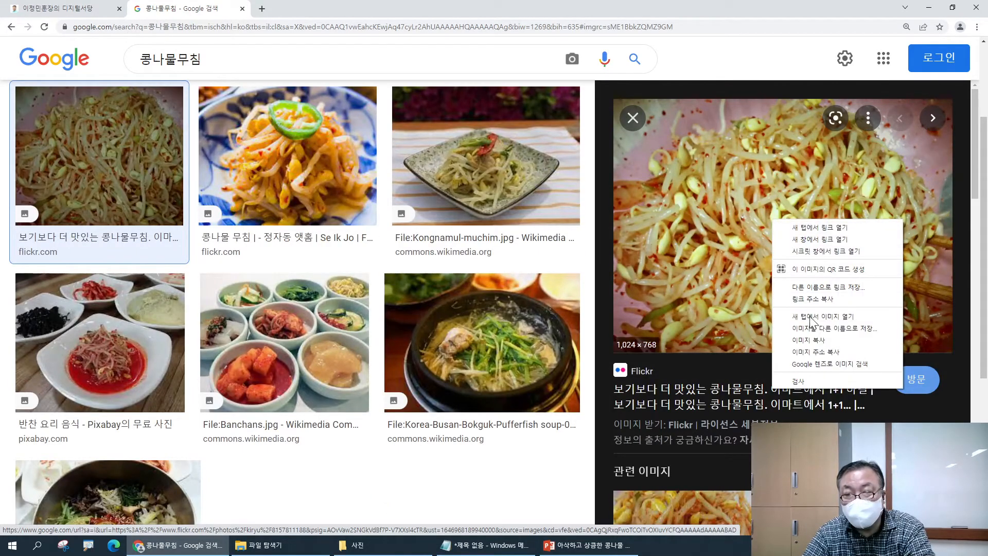
click(812, 341)
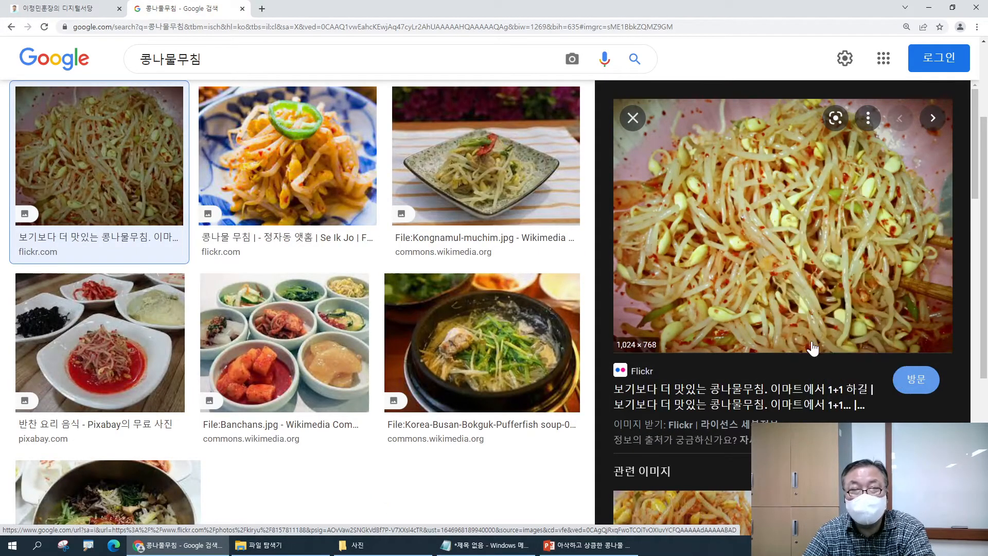
- In PowerPoint, replace the picture on slide 5 with the copied Flickr image, shrunk to about 13 cm wide and placed near the slide's middle
click(586, 545)
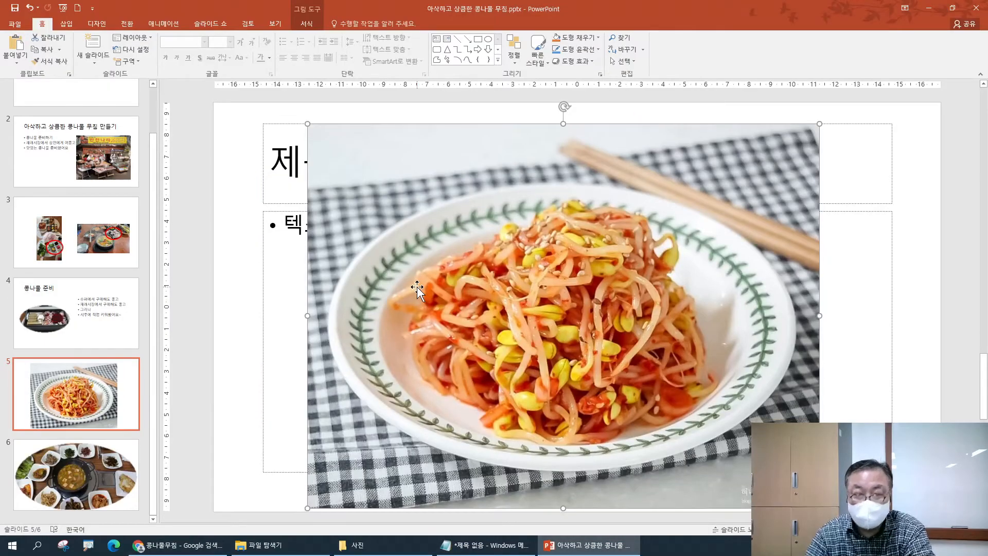
key(Delete)
key(ctrl+v)
drag(457, 278, 492, 309)
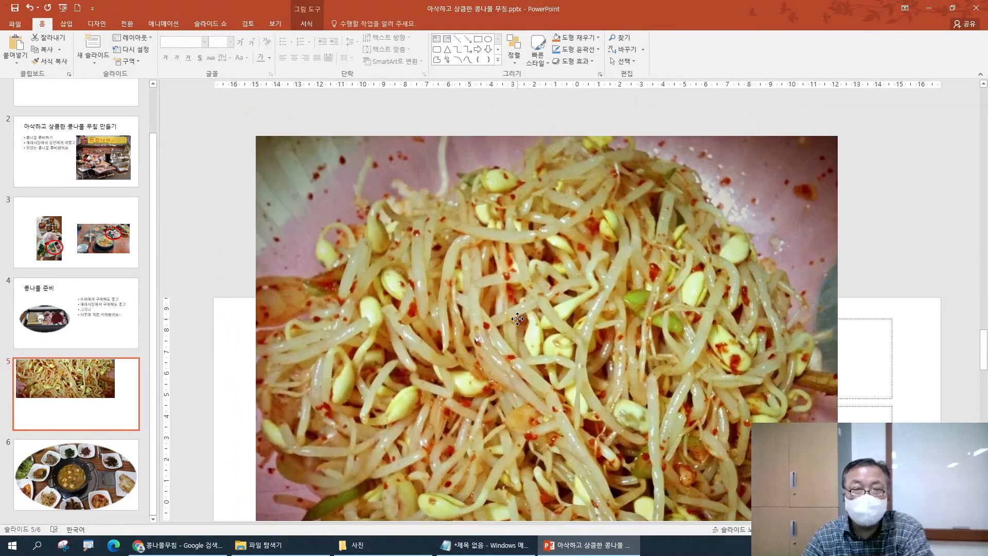
drag(837, 124, 539, 321)
drag(410, 327, 536, 386)
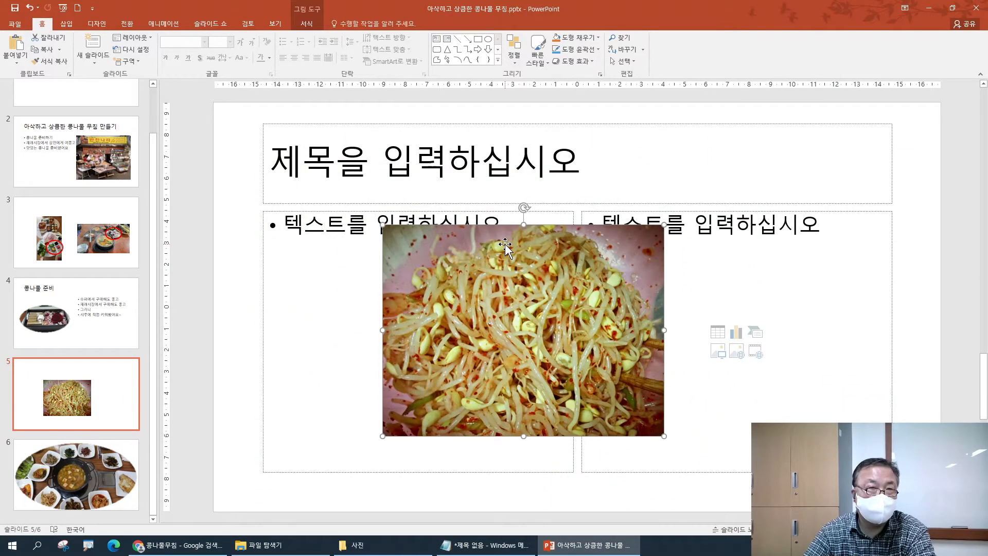
- Close the image search tab in Chrome and return to PowerPoint to show slide 6
key(alt+Tab)
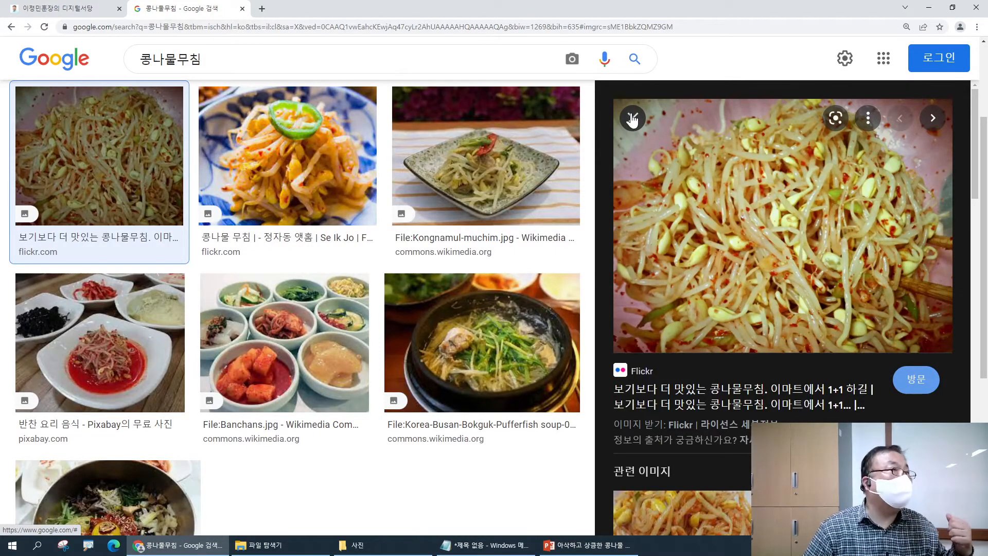
click(242, 9)
key(alt+Tab)
key(Page_Down)
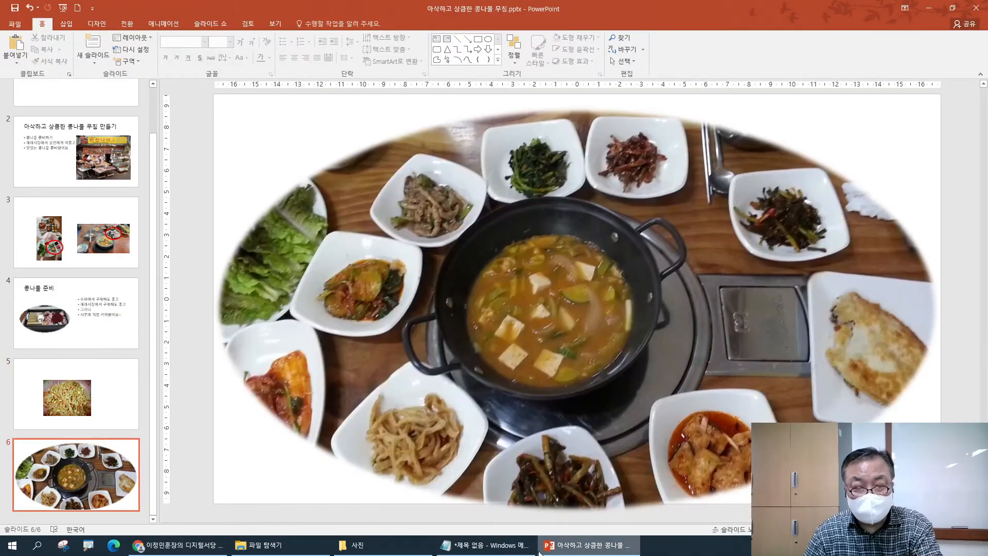
- Switch to the Notepad lesson notes and review the listed source types: 사진, 음원, 영상 and 글꼴
click(507, 544)
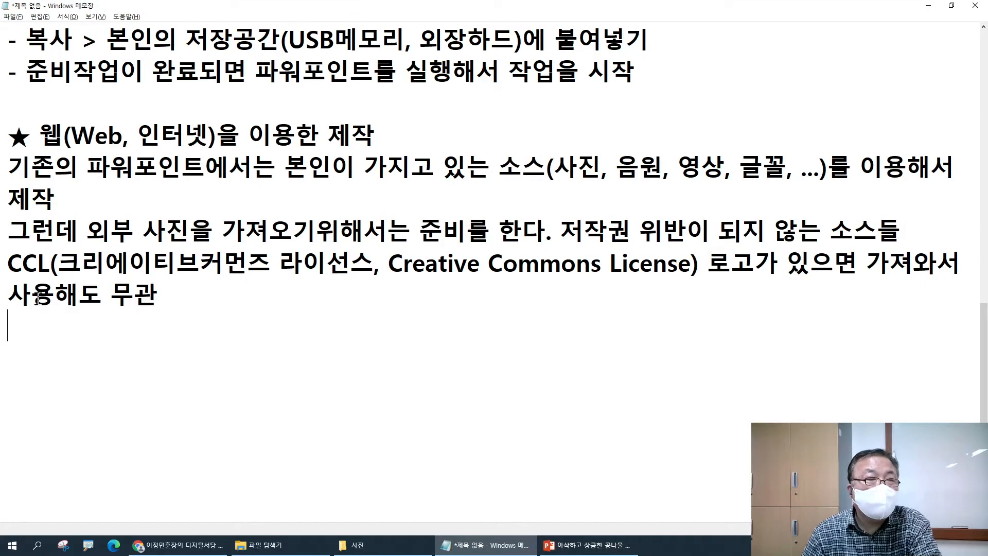
drag(555, 171, 596, 169)
click(617, 172)
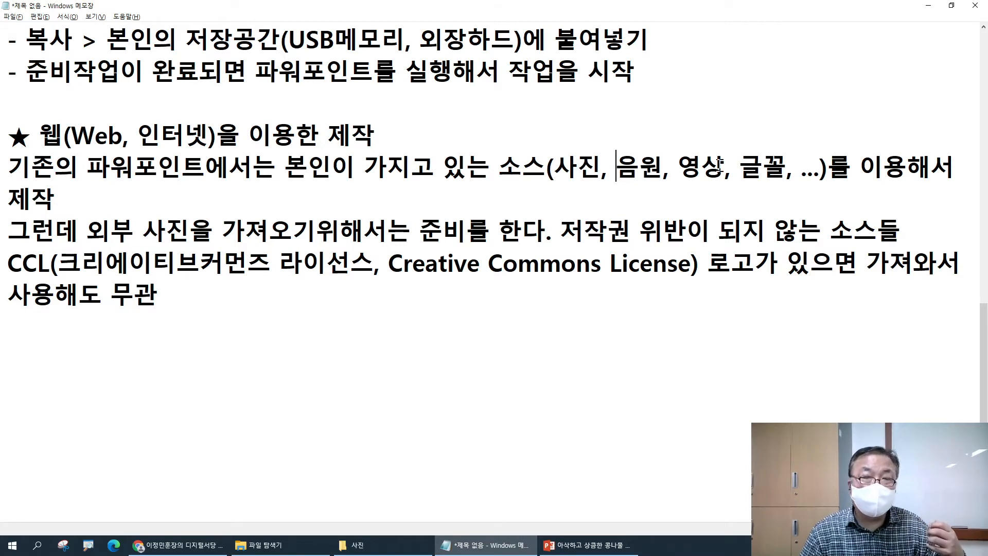
drag(744, 169, 780, 172)
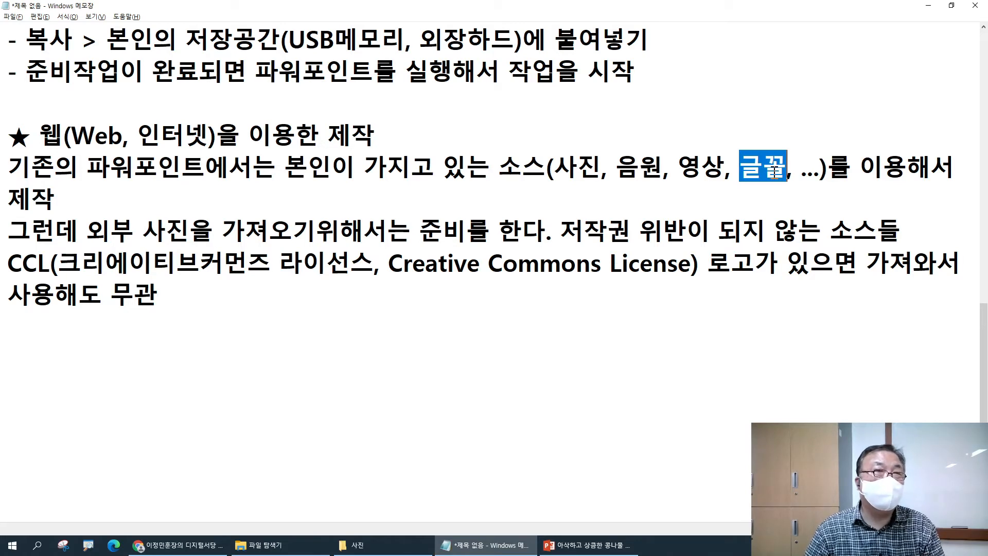
click(744, 168)
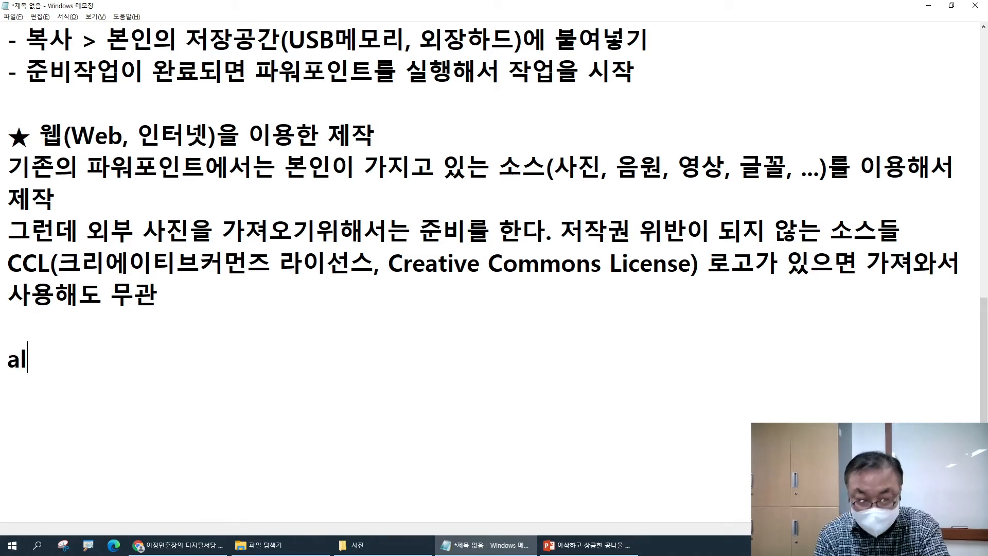
- Add the line "* 미리캔버스를 활용하자" below the CCL paragraph in the lesson notes
text(미리)
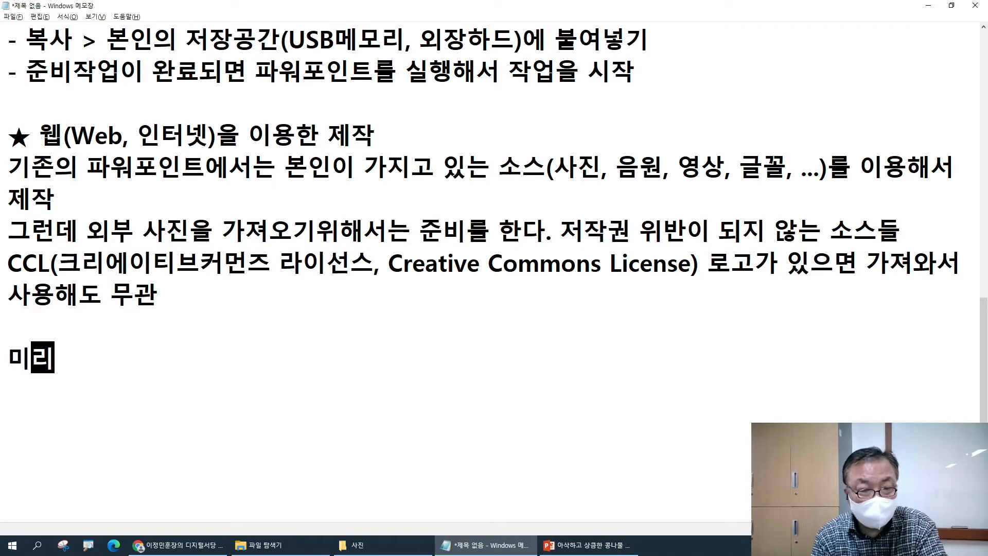
text(캔ㅂㅓ스)
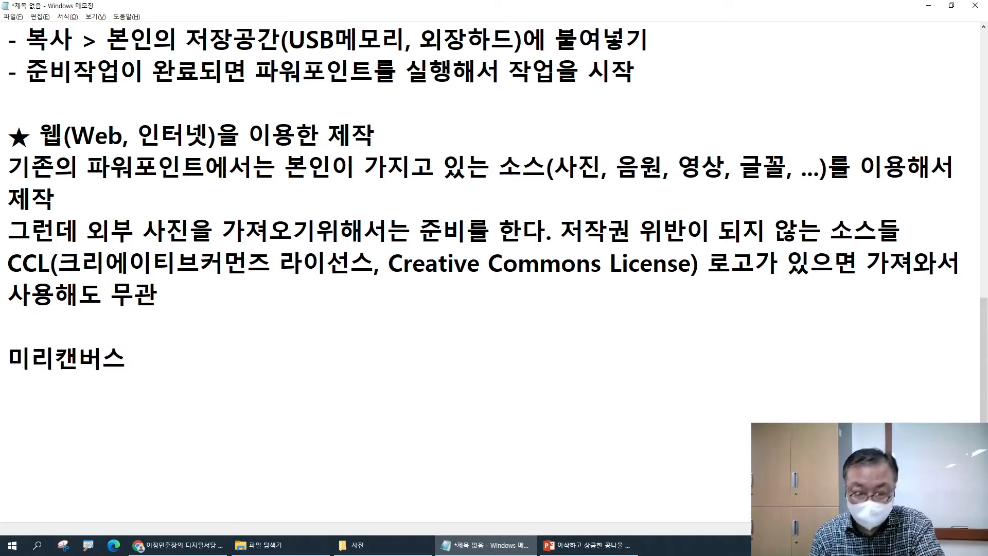
text(를 )
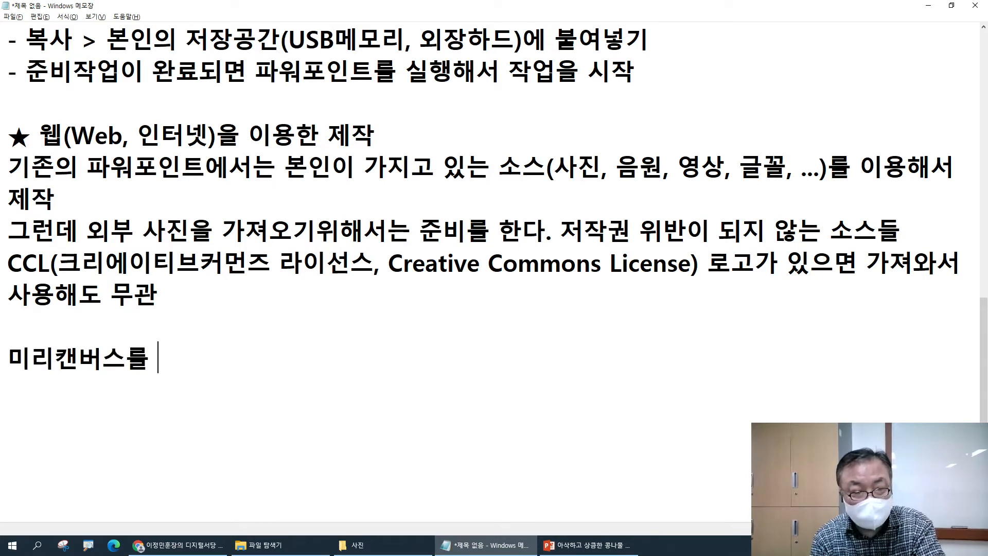
text(화ㄹ용하자)
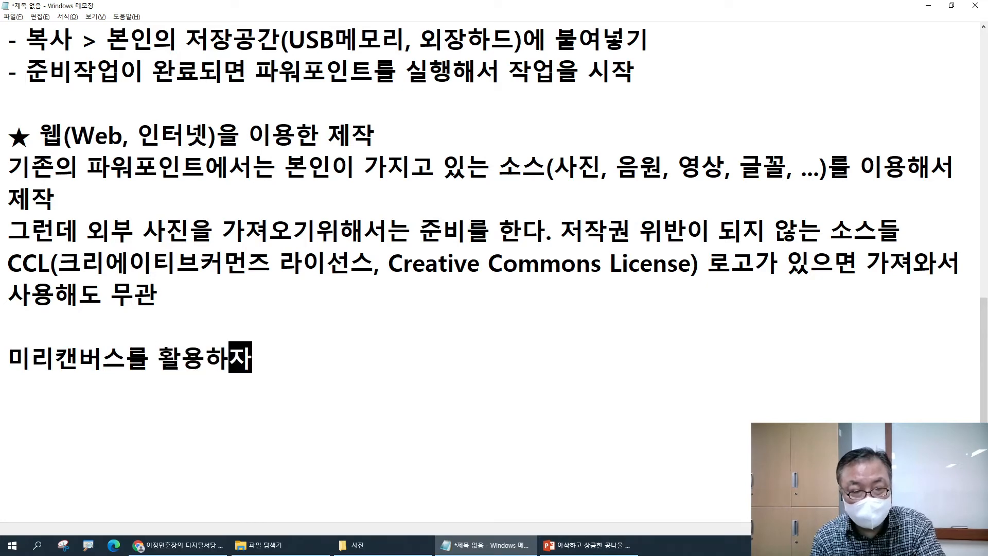
text(*)
key(Home)
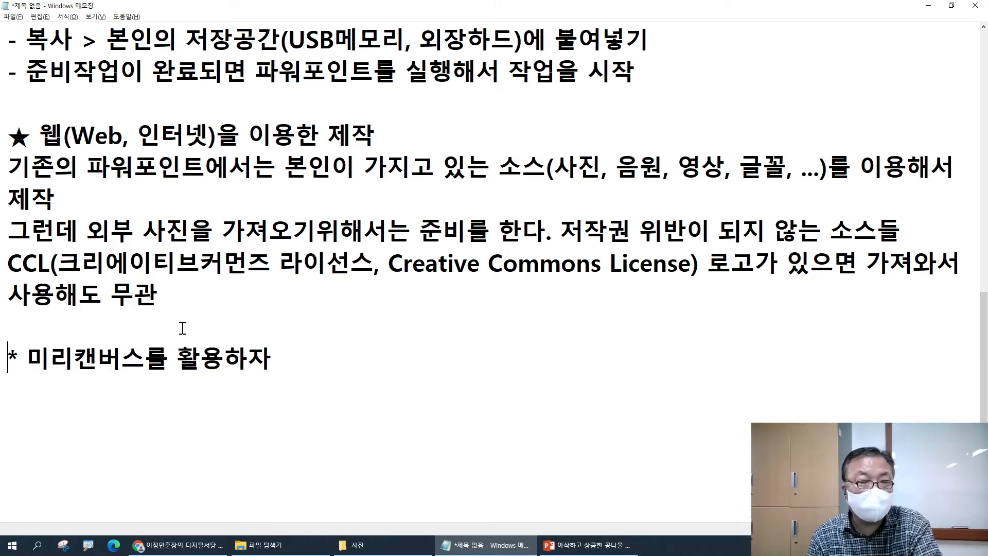
scroll(188, 289, down, 2)
key(Down)
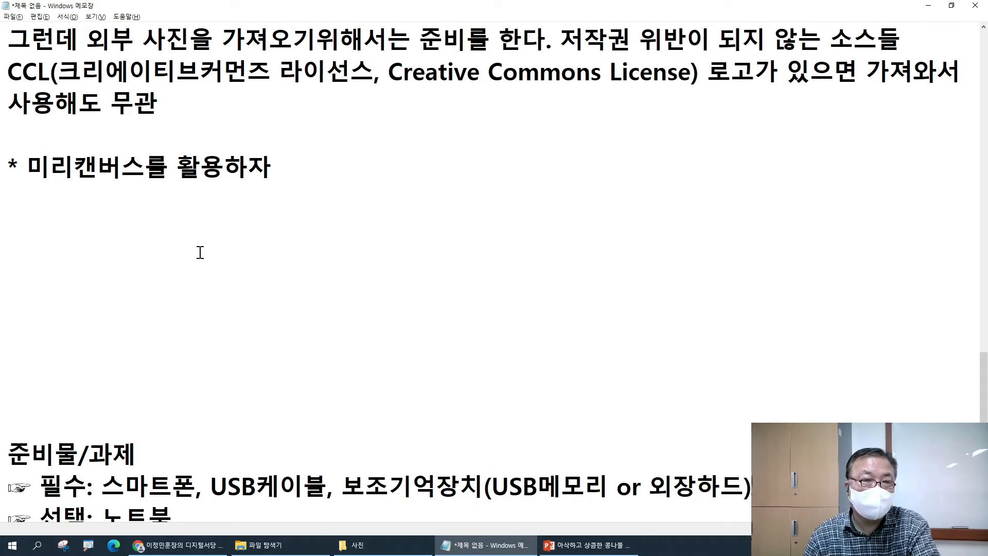
- Switch to Chrome and open 미리캔버스 from the 편집툴 links on the hoonjang.co.kr page
key(alt+Tab)
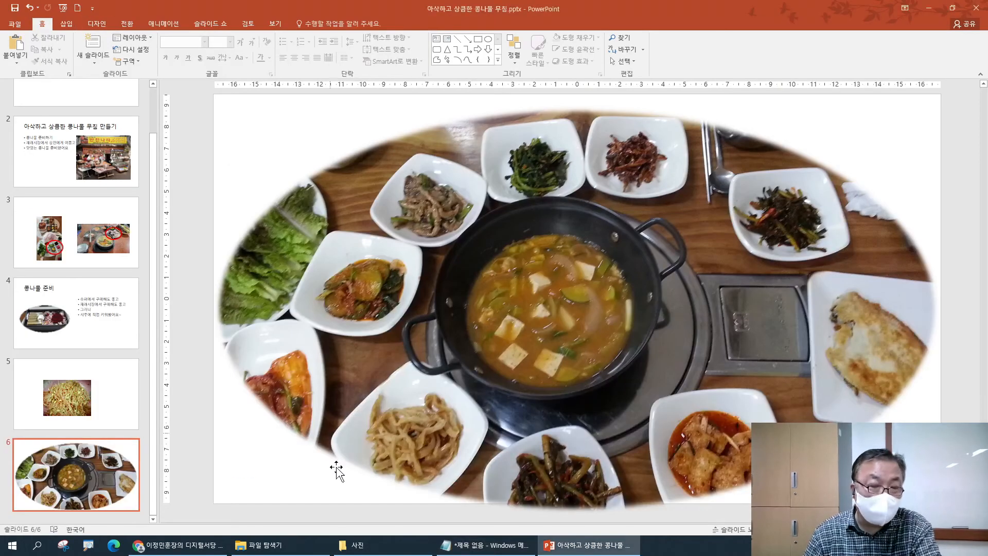
key(alt+Tab)
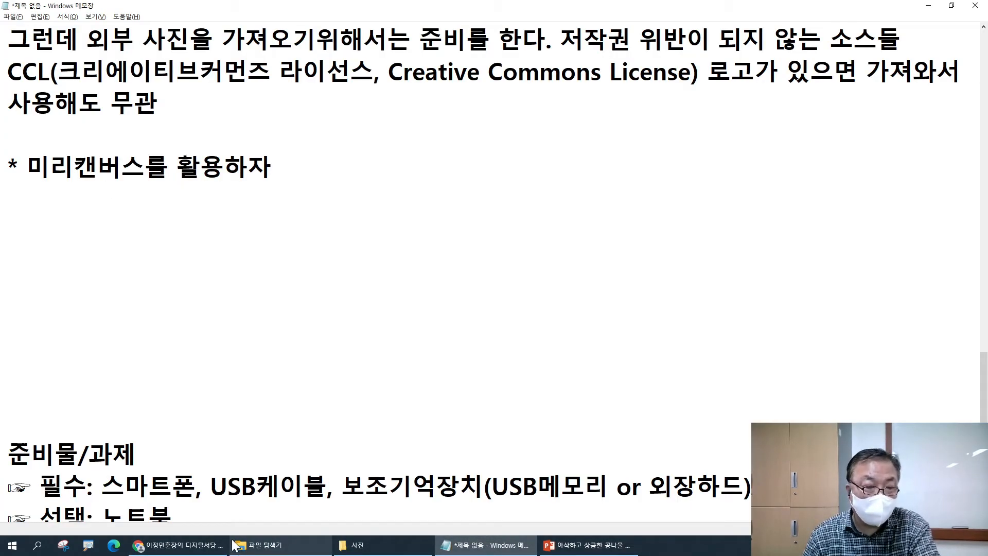
click(257, 545)
click(177, 545)
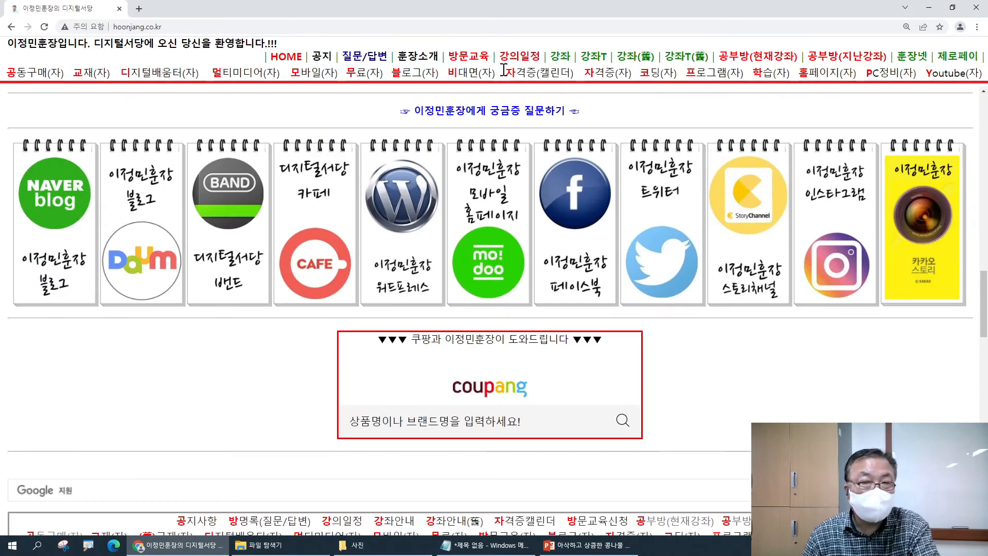
scroll(799, 192, down, 15)
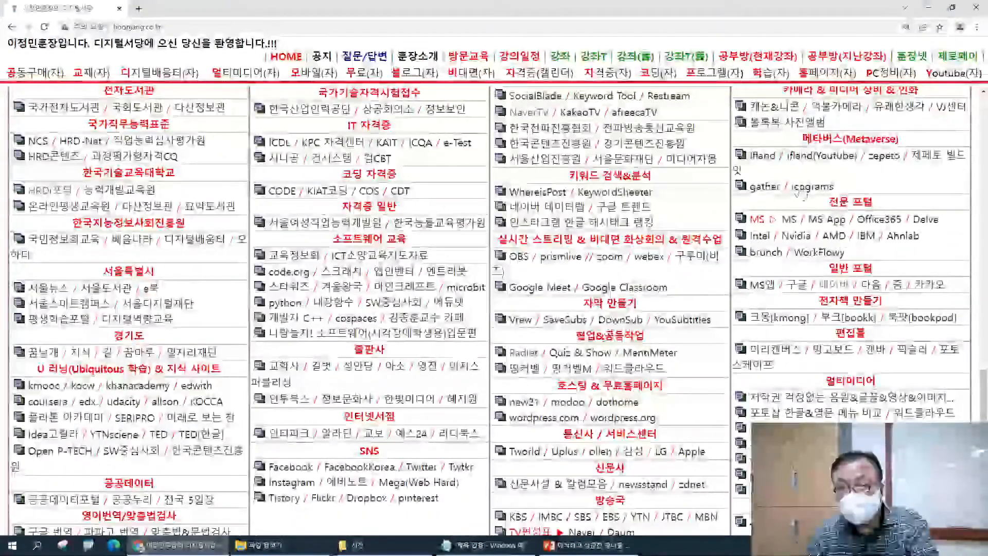
scroll(799, 192, down, 4)
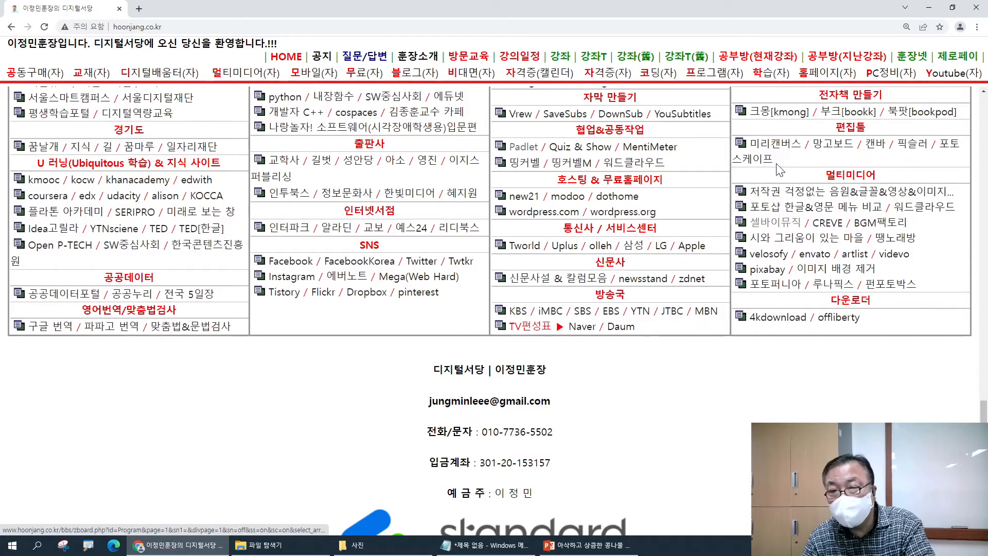
scroll(776, 149, up, 1)
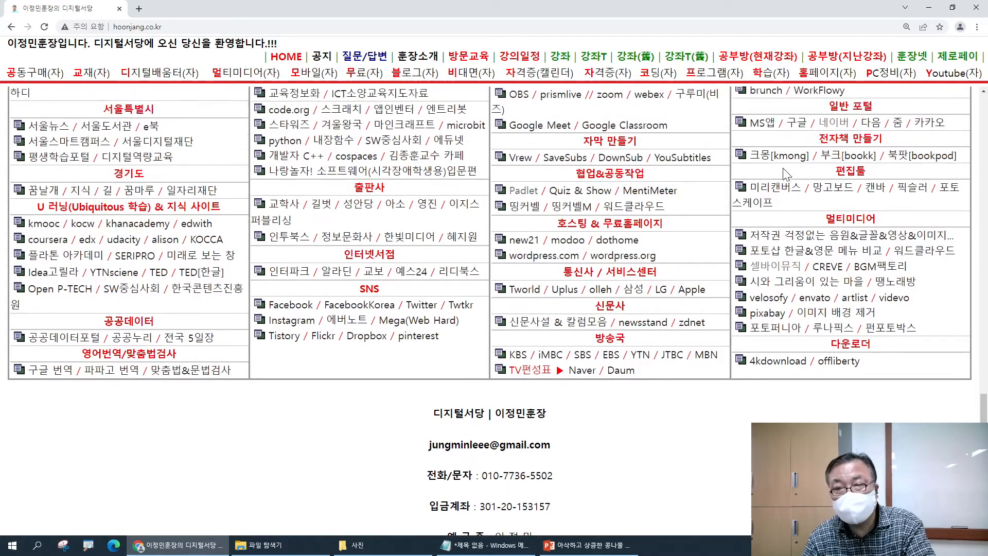
click(777, 196)
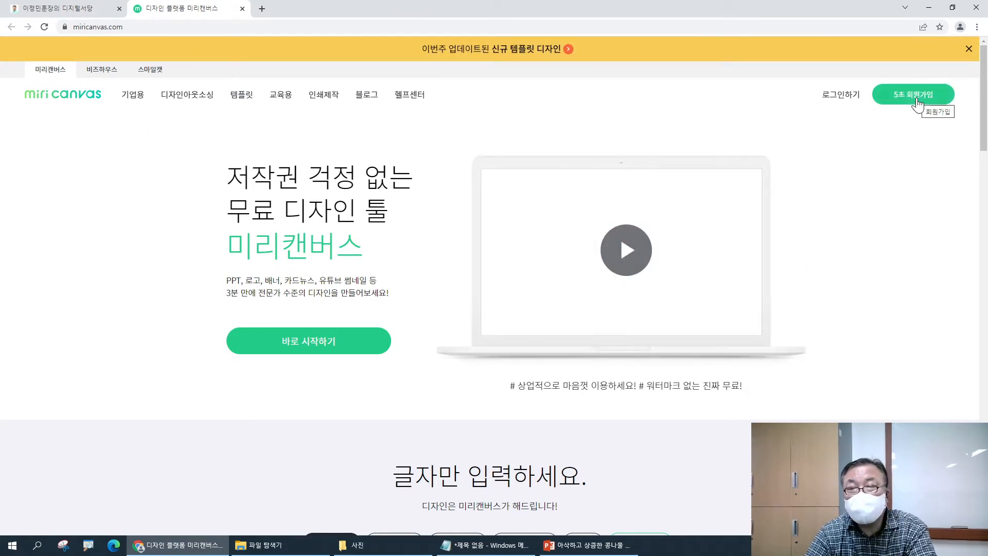
- Check the sign-up form, close it, and log in to 미리캔버스 through Google with the account password, declining to stay signed in
click(917, 100)
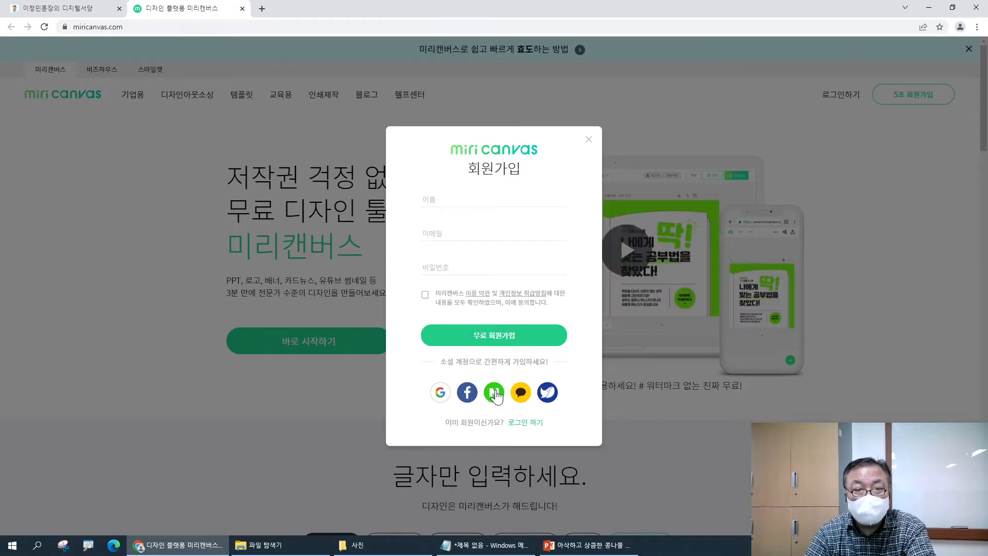
click(588, 139)
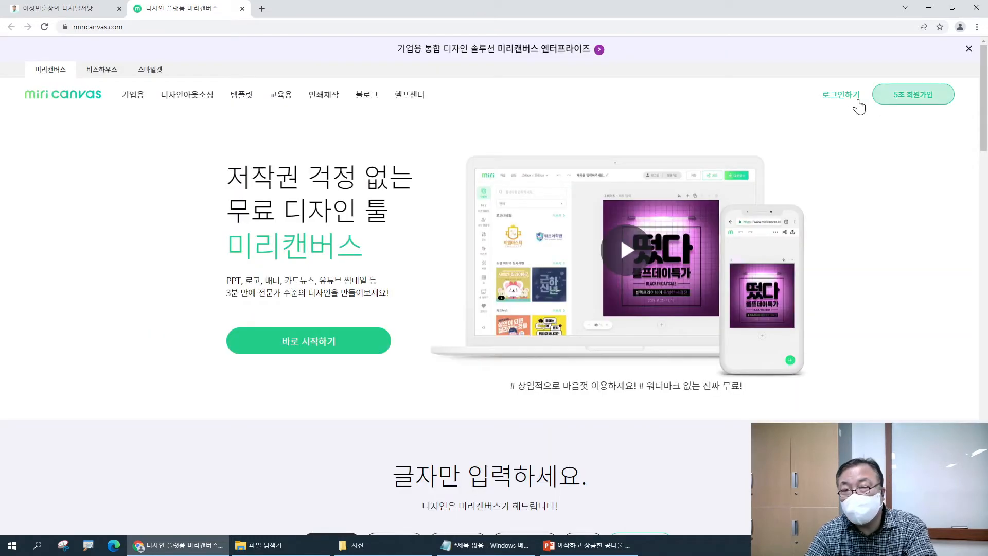
click(842, 98)
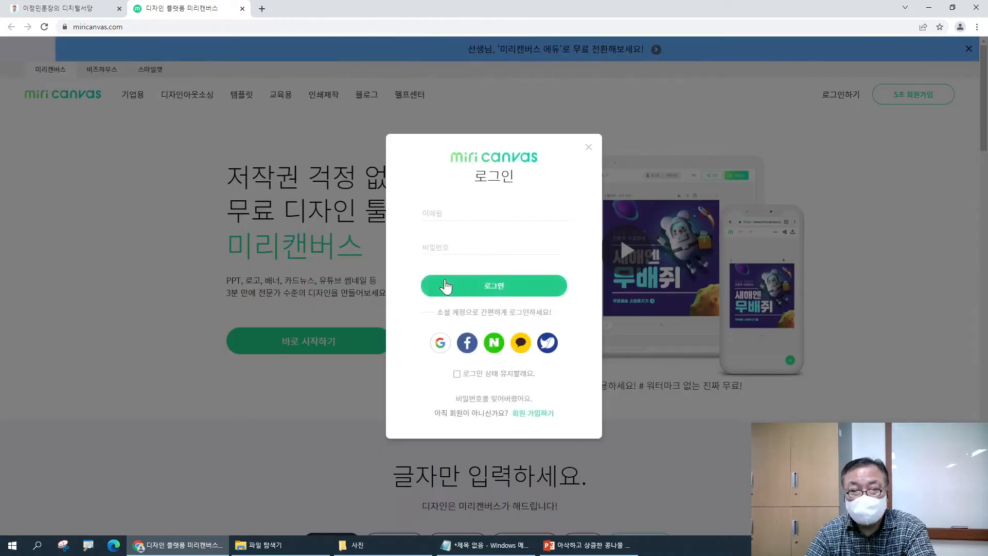
click(441, 344)
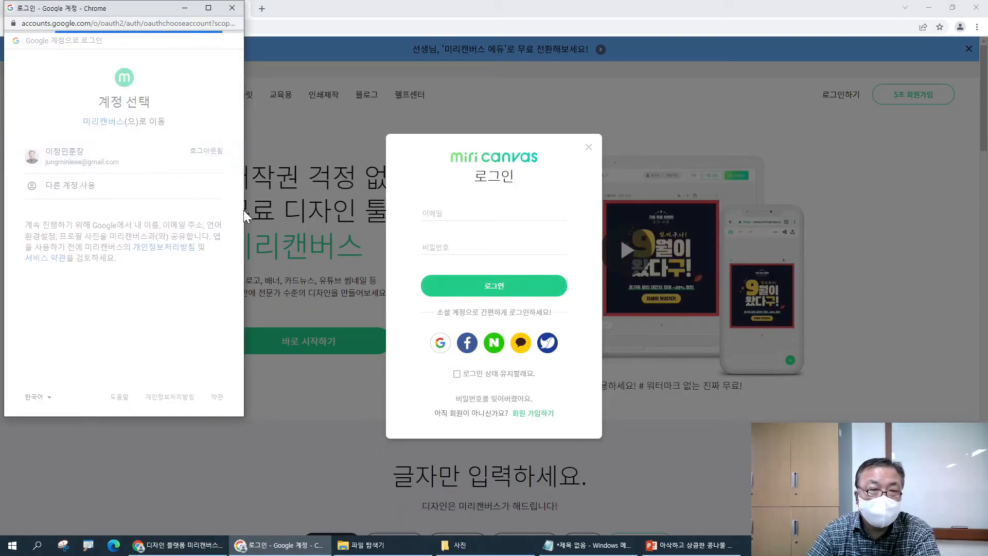
text(•••••••)
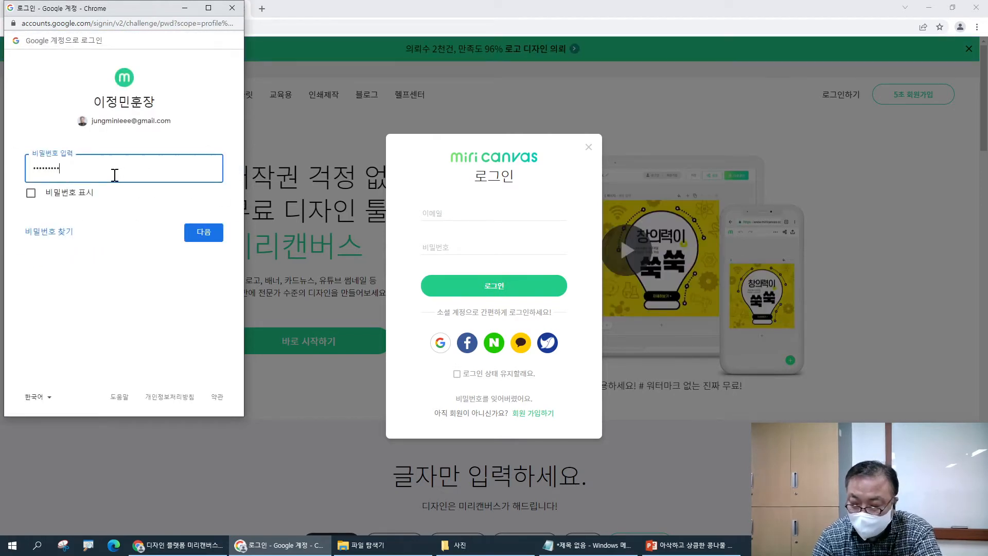
text(••••••)
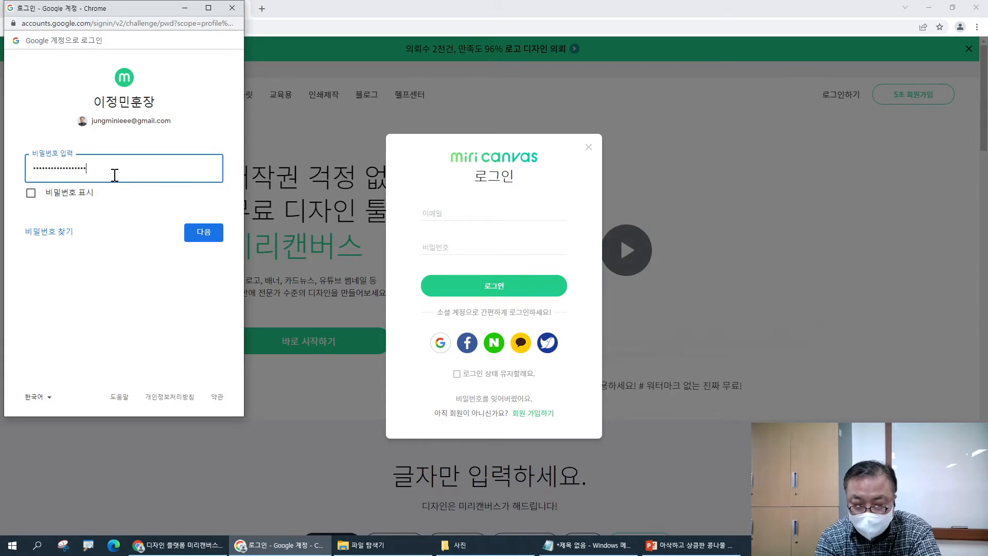
key(Return)
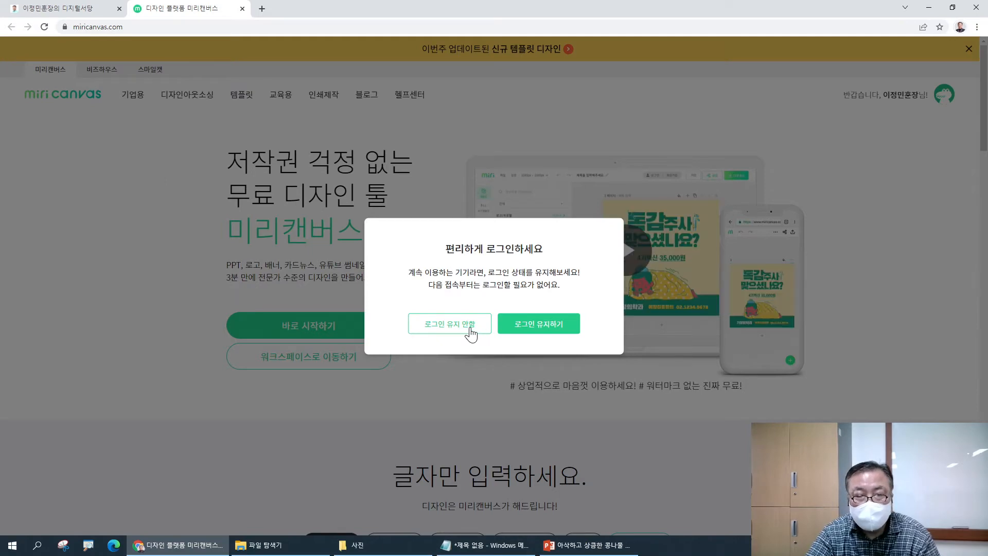
click(487, 332)
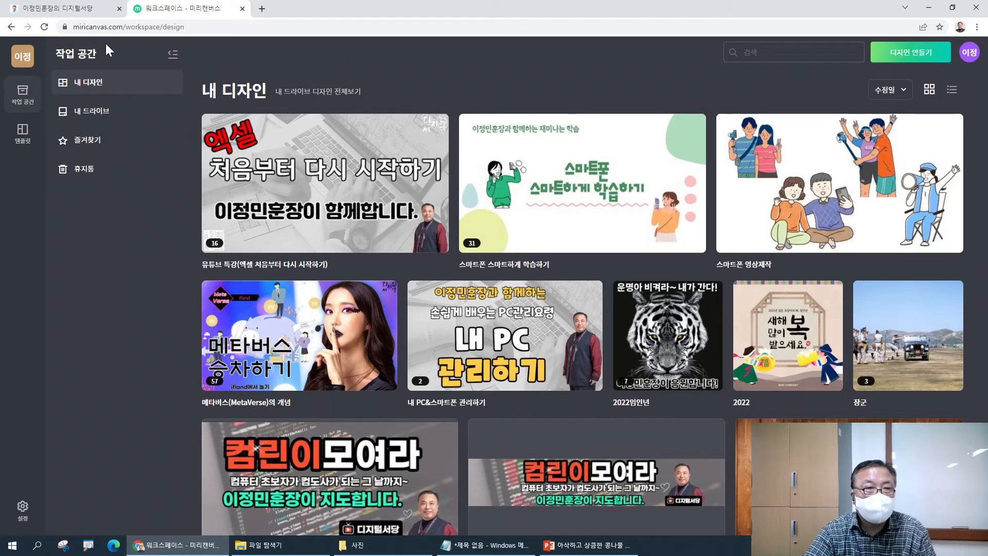
- Return to the hoonjang.co.kr link list, revisit the 미리캔버스 home page and go to its workspace
click(61, 13)
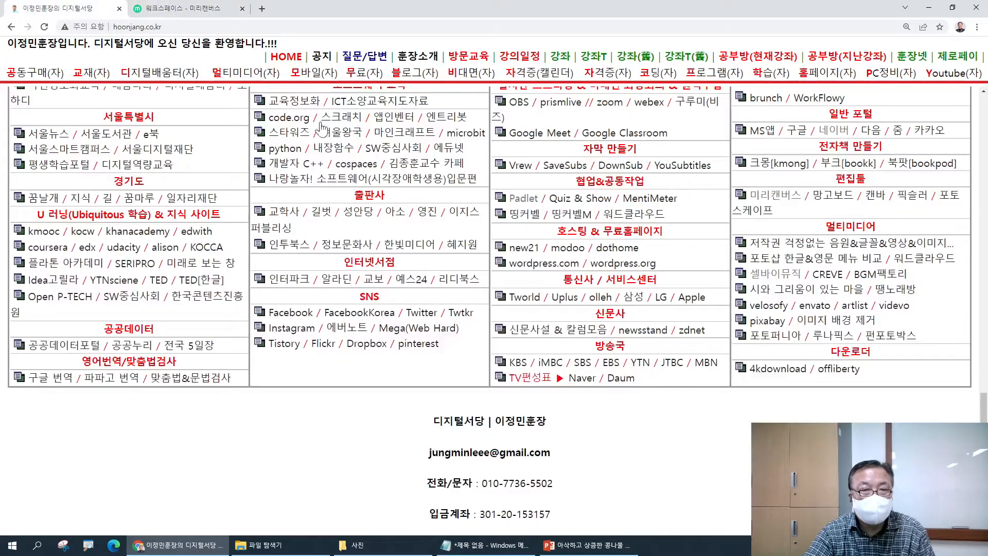
click(787, 196)
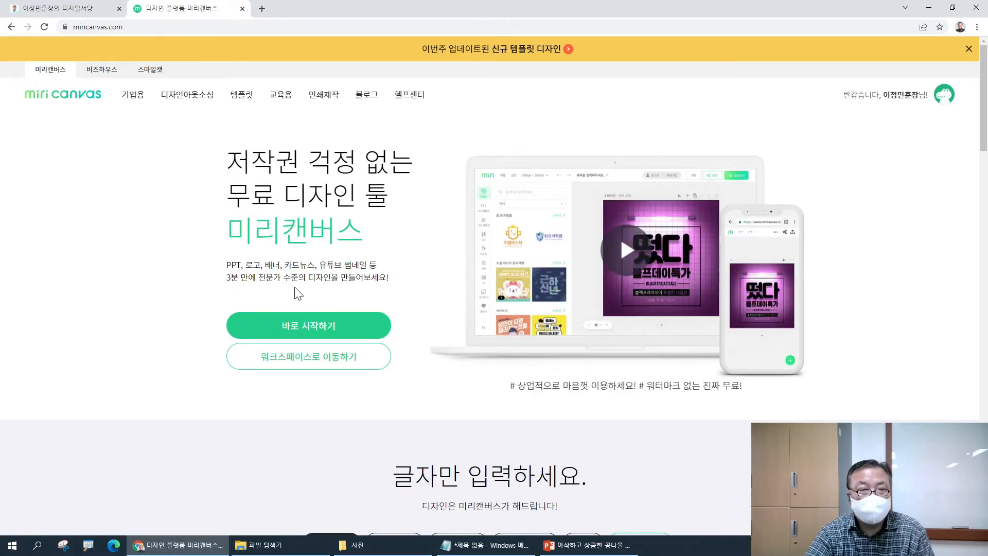
click(82, 9)
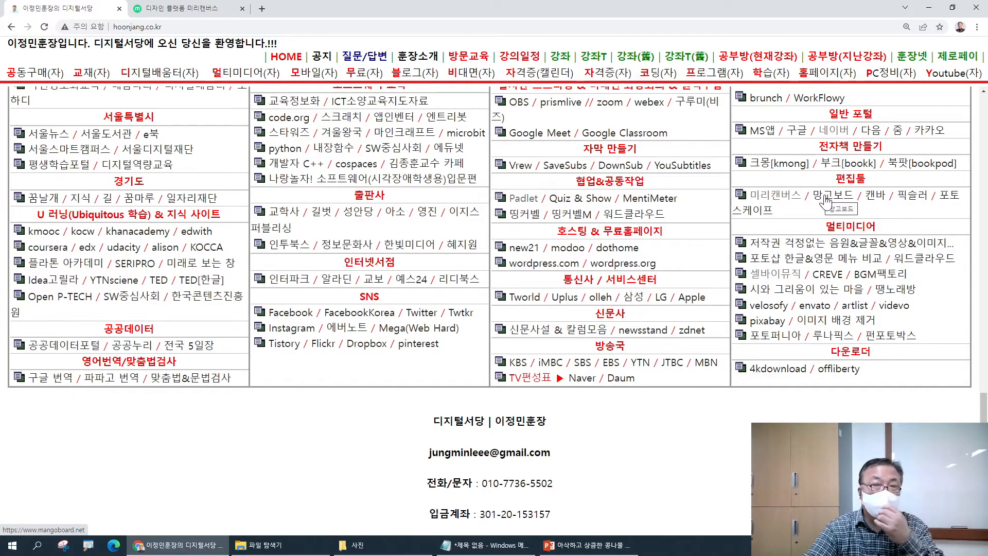
click(781, 206)
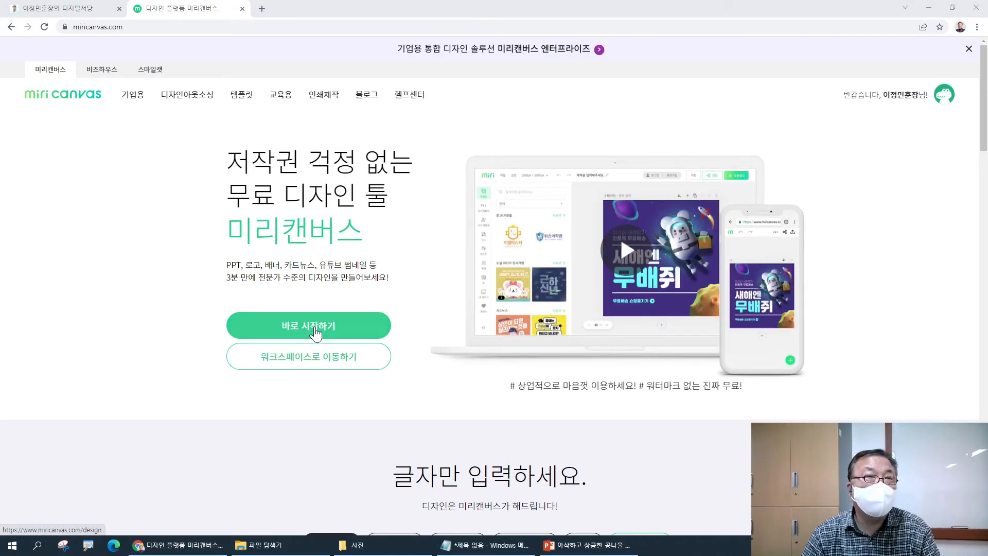
click(285, 367)
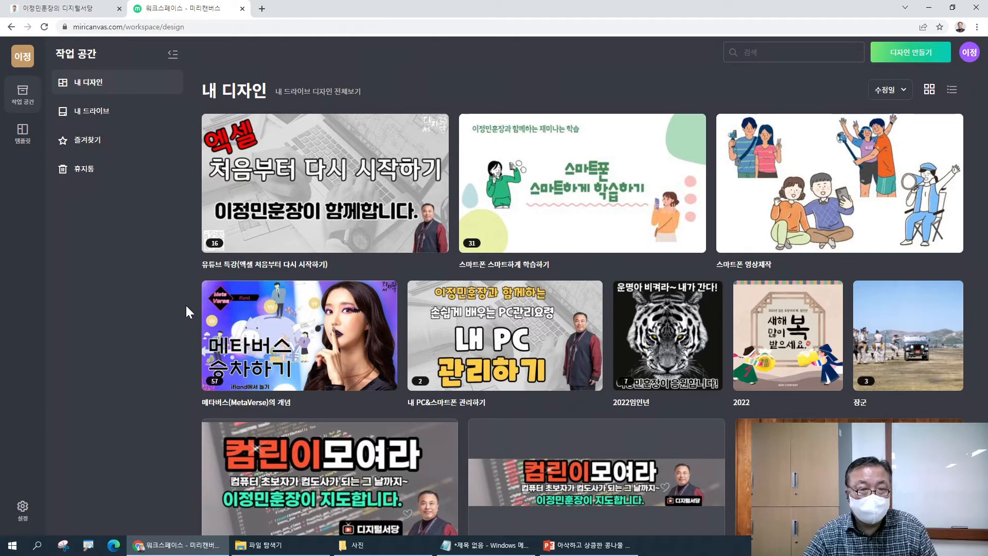
- Open the design "스마트폰 스마트하게 학습하기" and hide the promotional banner for 7 days
click(522, 216)
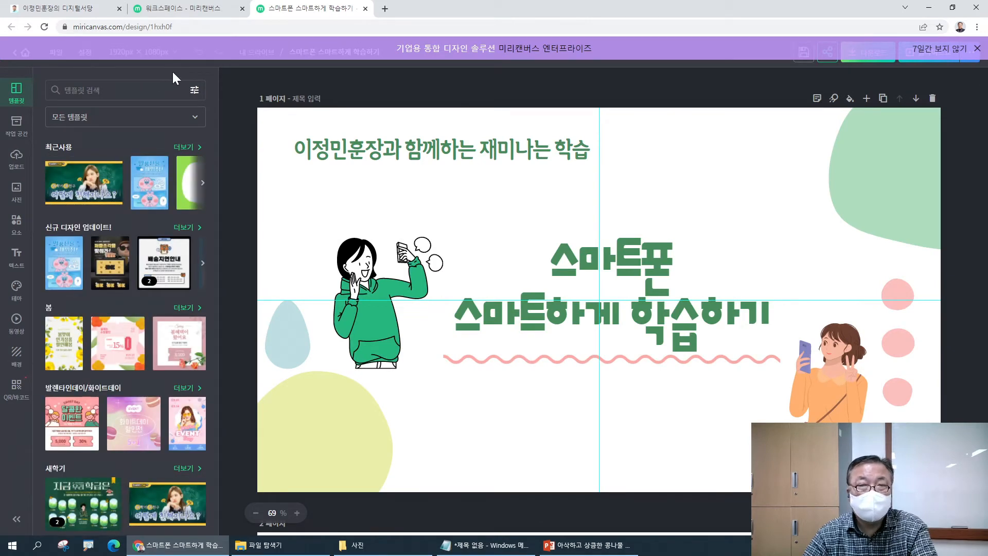
click(937, 51)
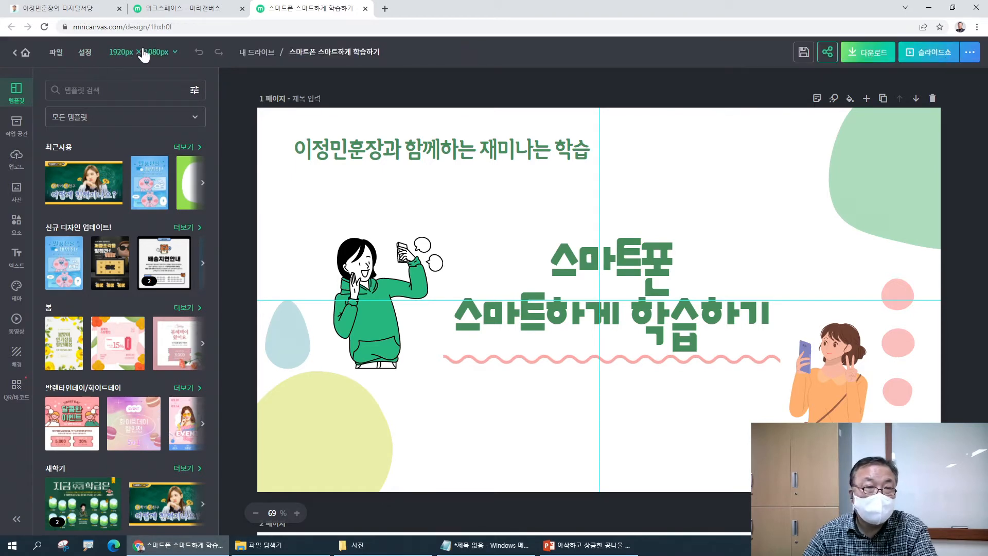
- Turn off the display of guide lines (가이드선 보기) in the design's settings
click(83, 53)
click(153, 207)
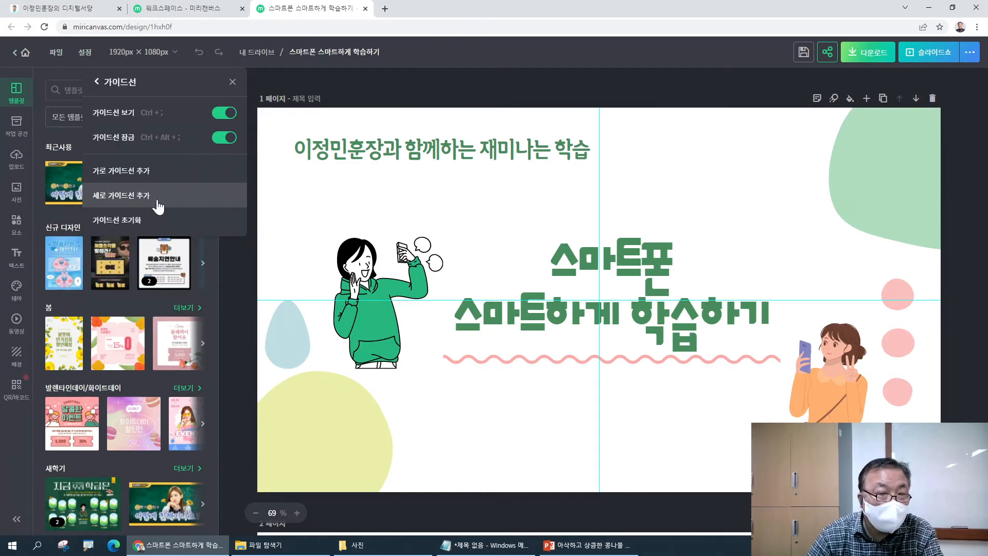
click(222, 113)
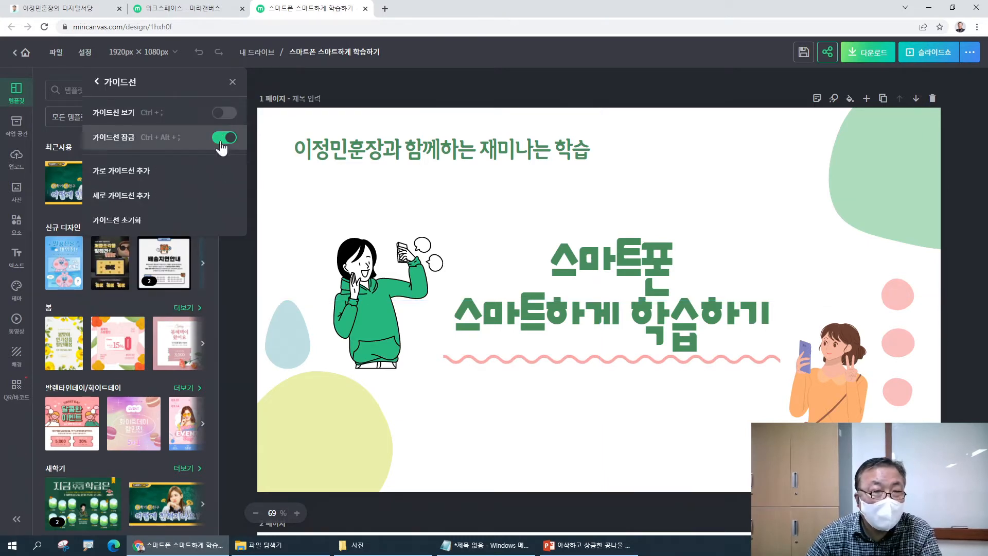
click(242, 256)
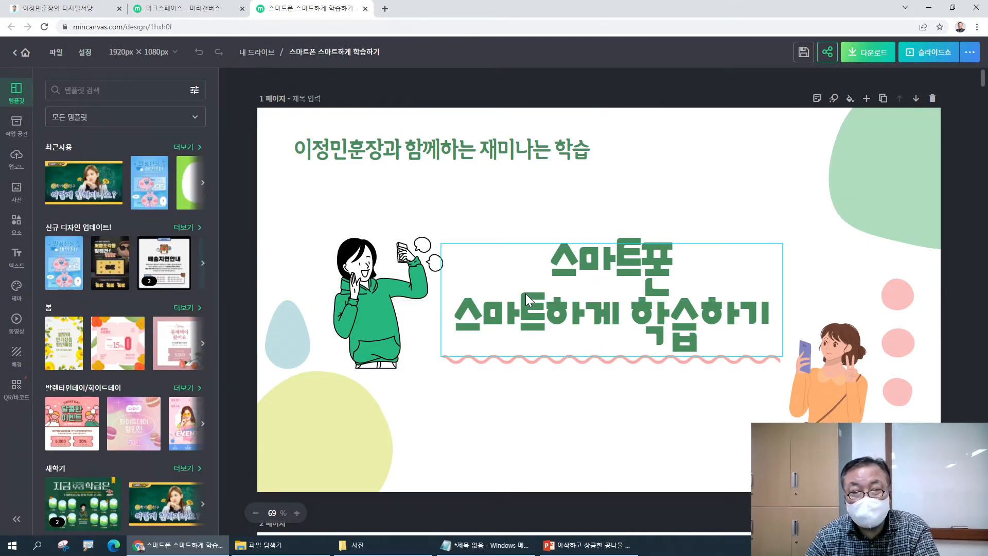
- Look through the design's pages 1 to 6, examining the text, illustrations and icon explanations
scroll(527, 296, down, 7)
scroll(534, 305, down, 6)
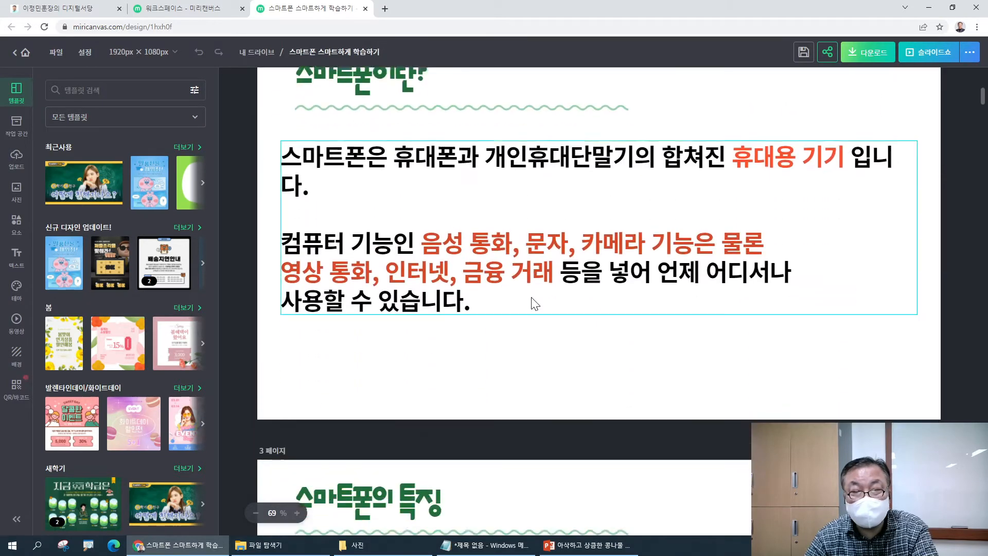
scroll(520, 294, down, 2)
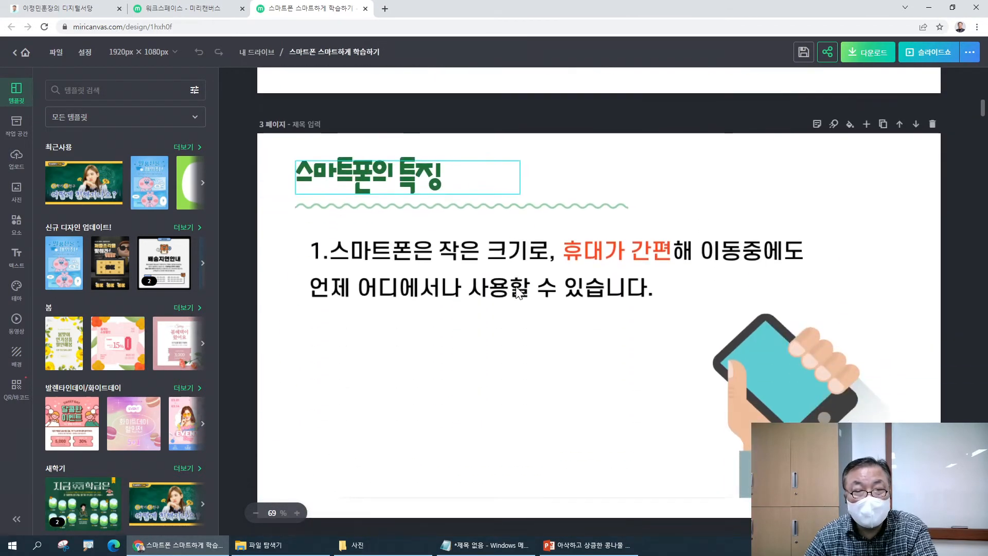
click(560, 253)
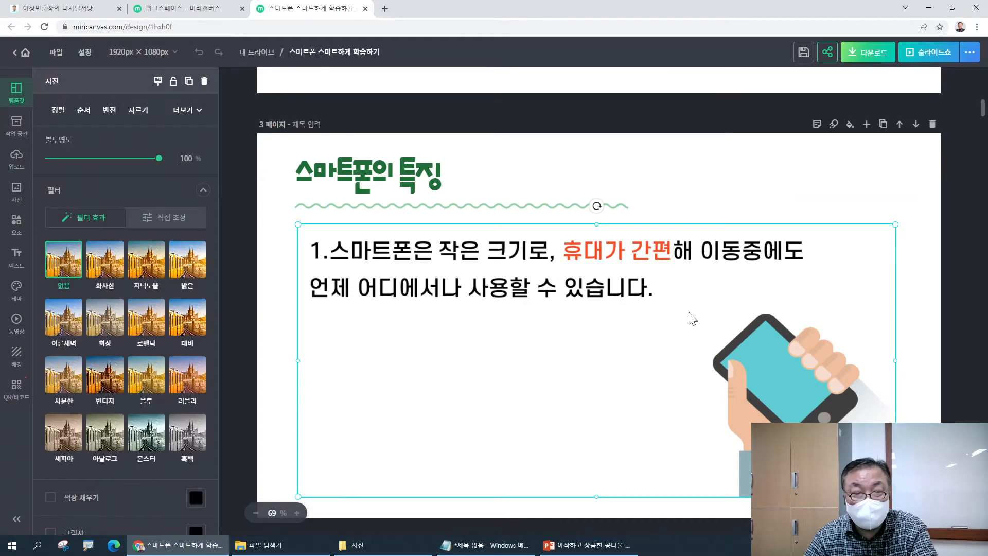
scroll(577, 329, down, 8)
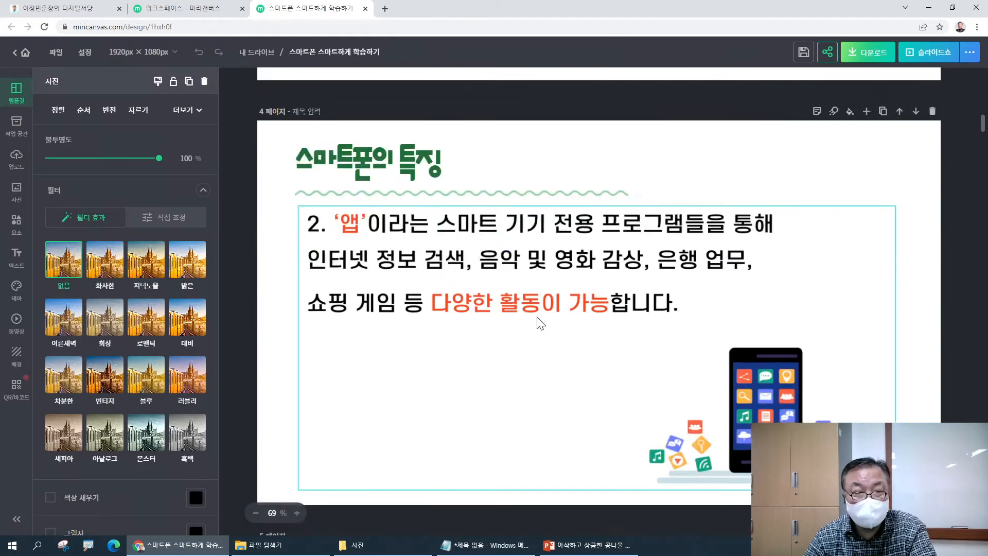
scroll(441, 260, down, 10)
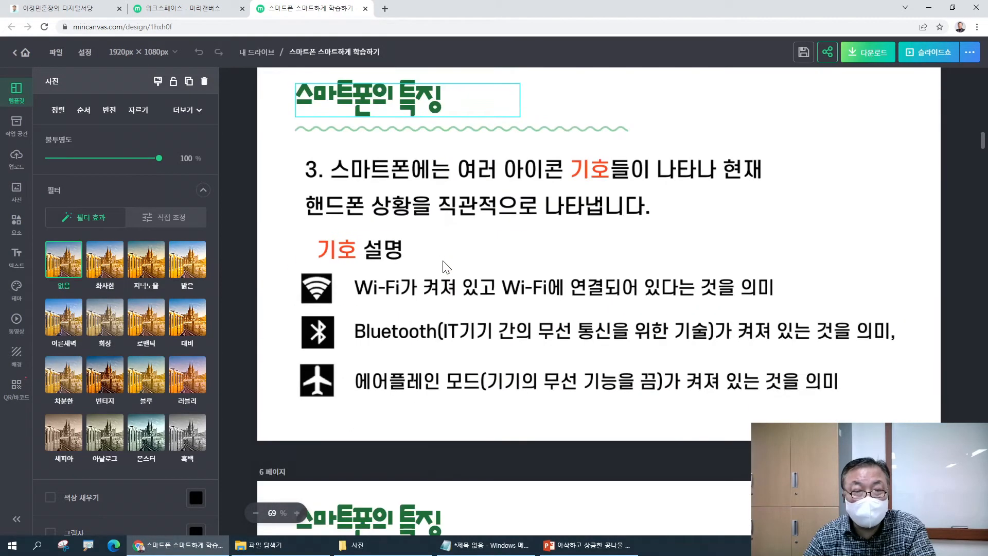
scroll(447, 266, down, 2)
scroll(353, 289, down, 4)
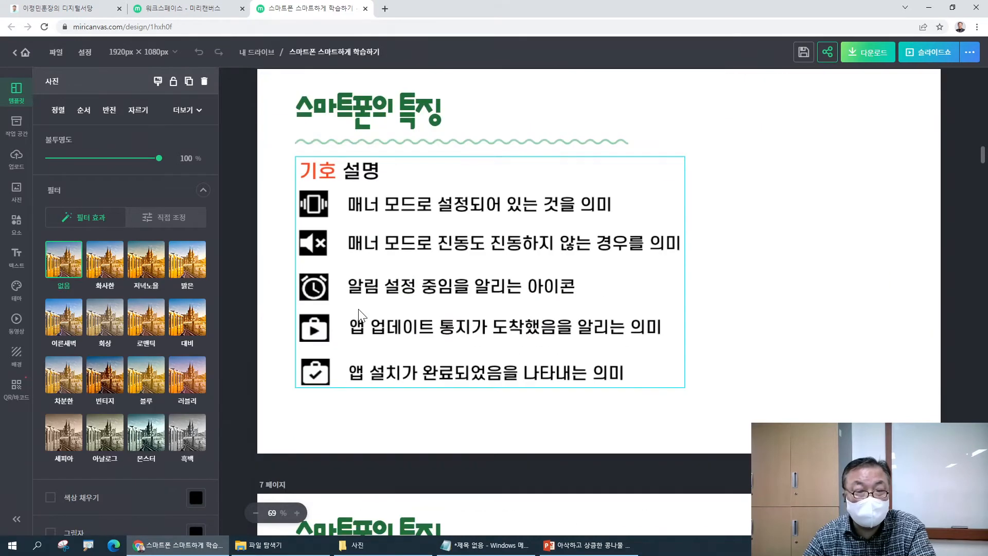
- Move the misplaced 기호 설명 group on page 7 back inside the page, aligned below the 스마트폰의 특징 title
scroll(360, 311, down, 5)
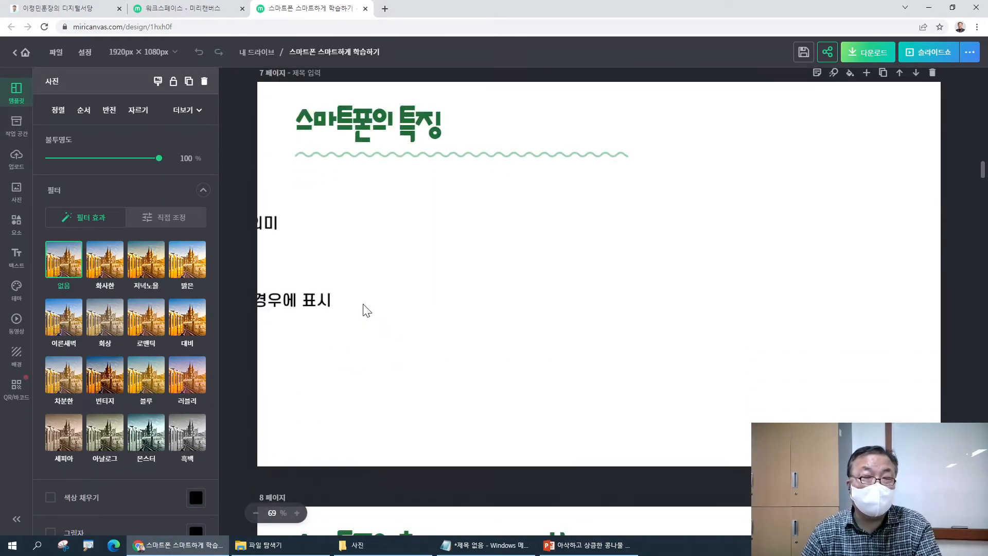
drag(331, 304, 675, 316)
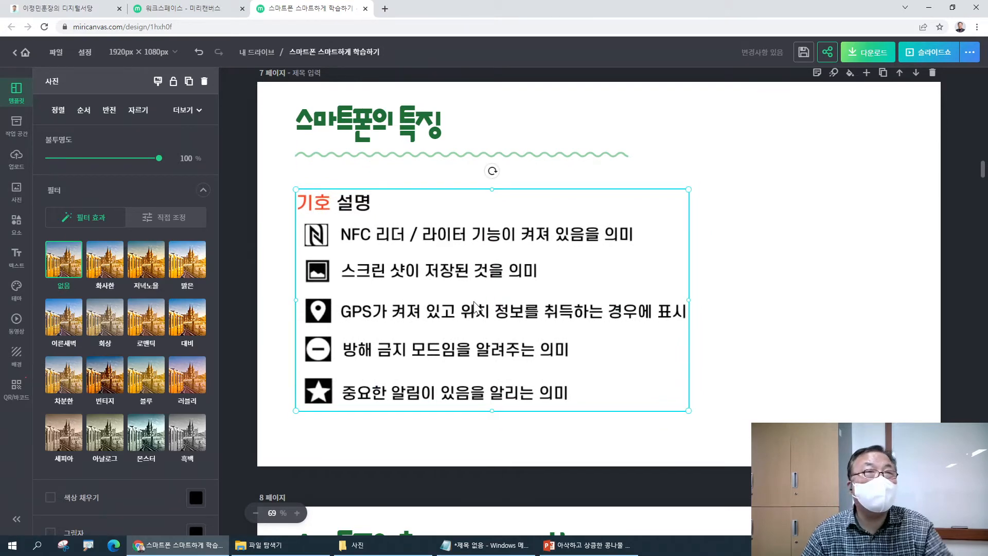
scroll(470, 298, up, 15)
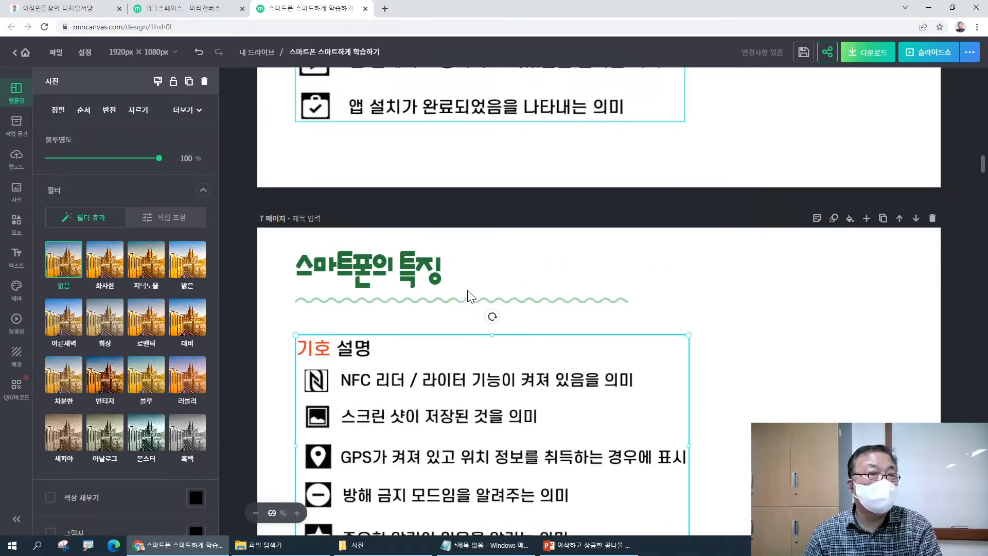
scroll(275, 171, up, 2)
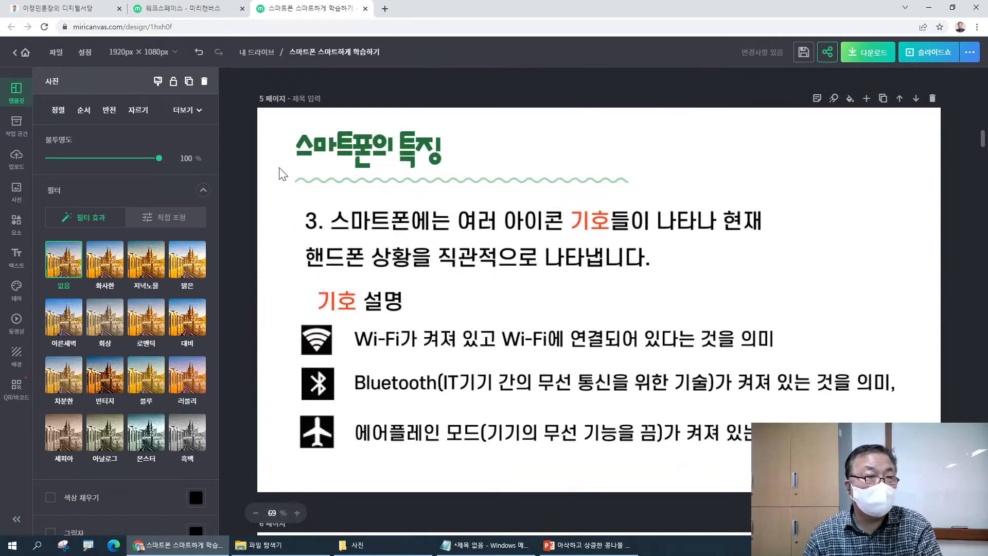
- Return from the workspace to the 미리캔버스 home page while keeping the smartphone design open separately
scroll(276, 151, up, 5)
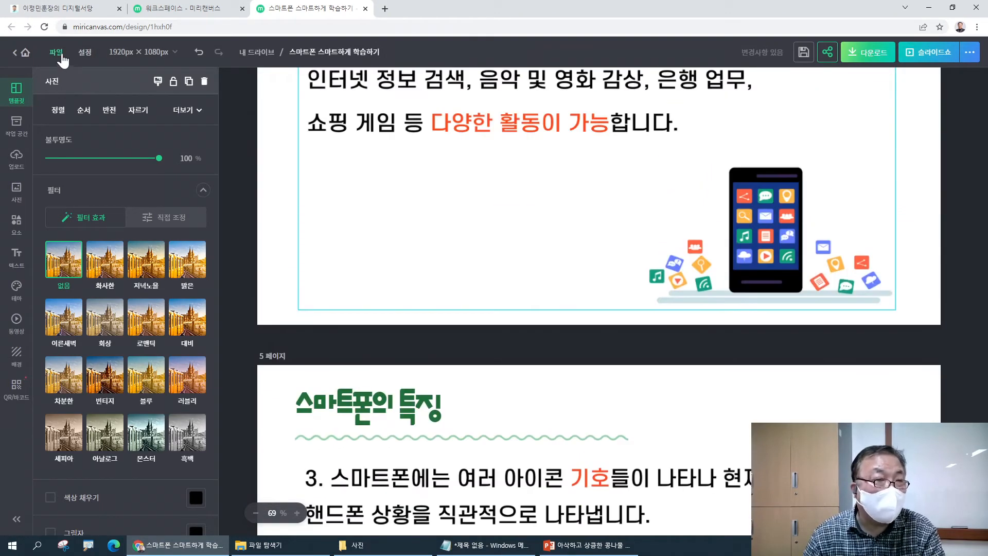
click(56, 53)
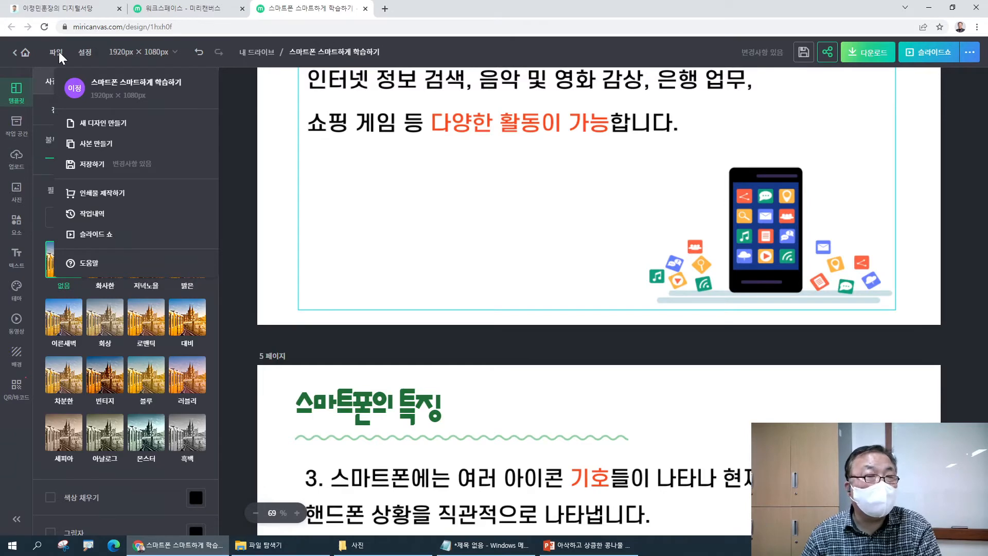
click(178, 8)
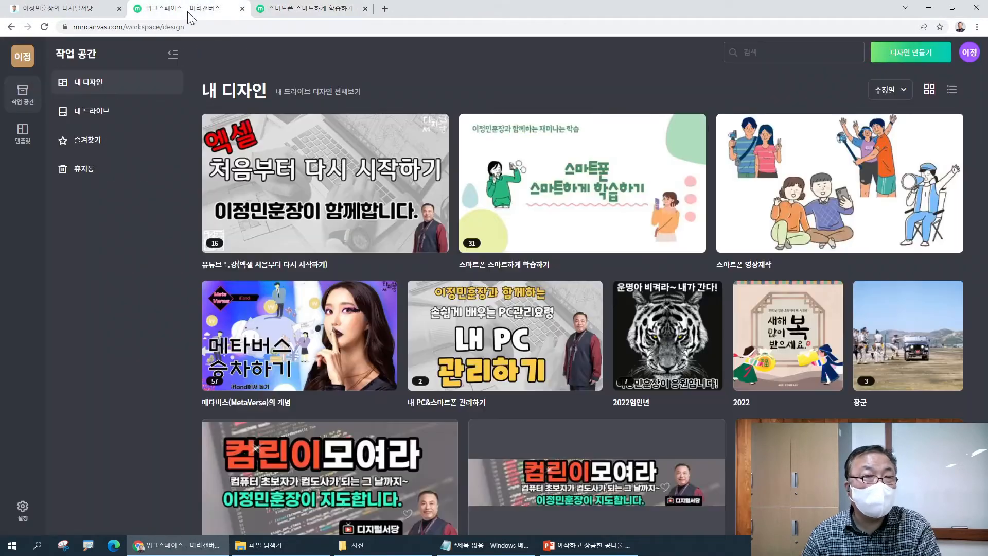
click(16, 54)
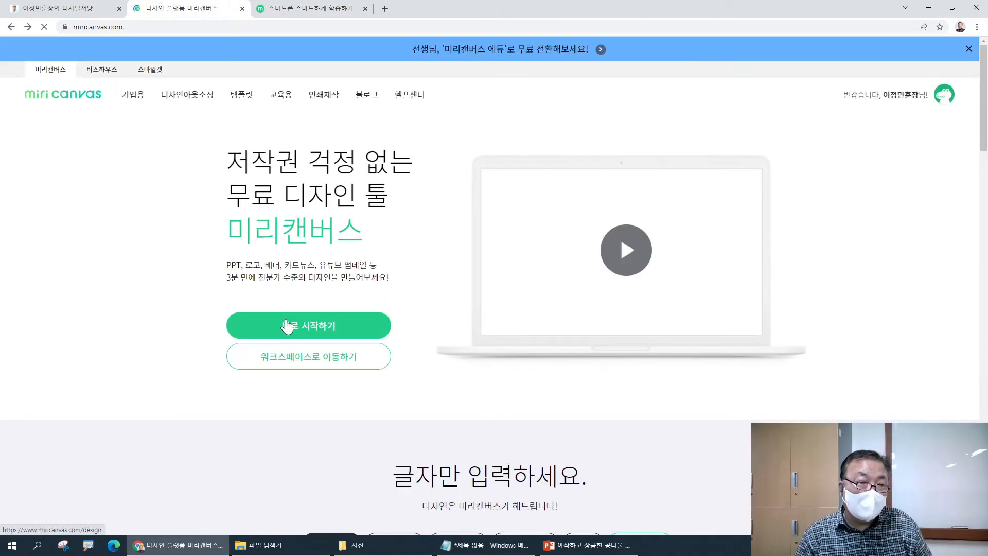
- Save the changes to the design "스마트폰 스마트하게 학습하기" and close it
click(364, 9)
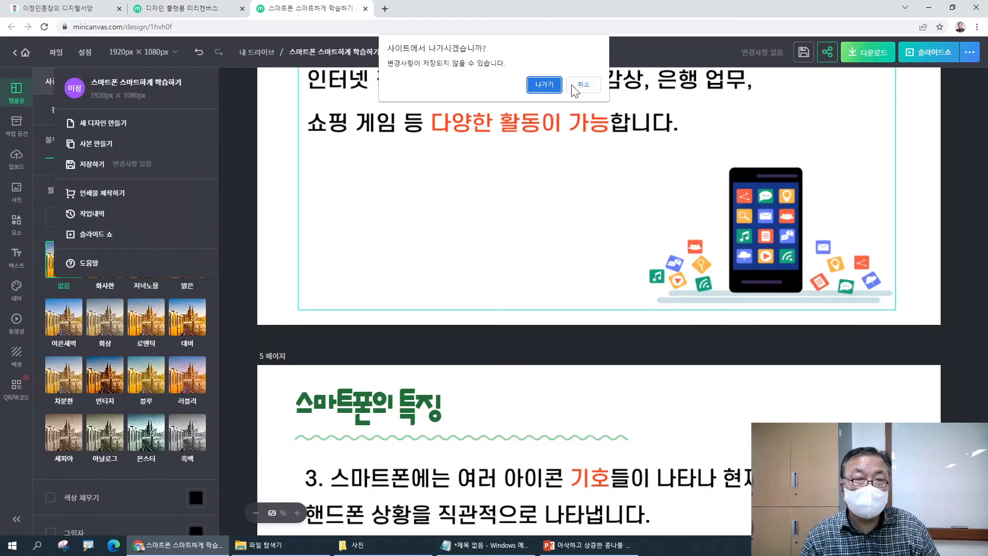
click(573, 86)
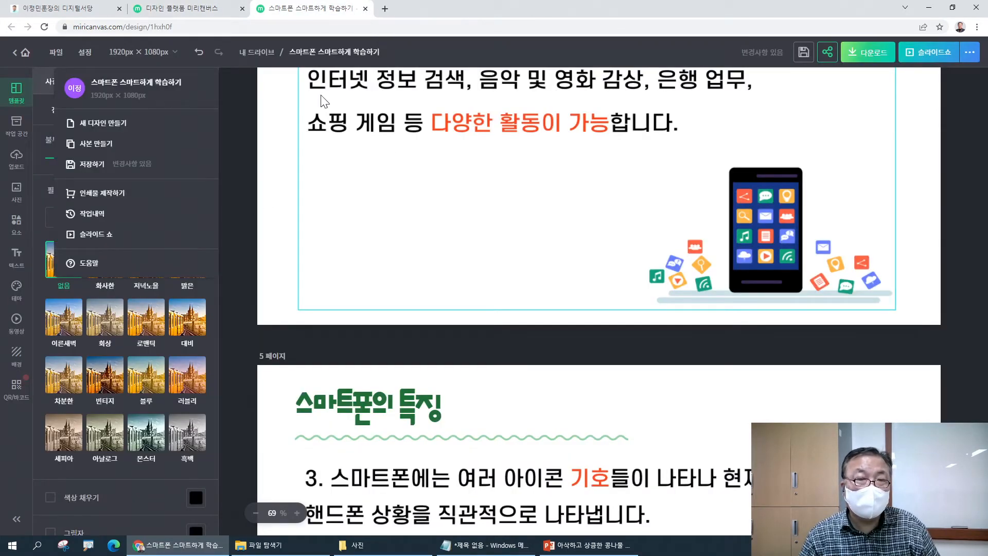
click(56, 52)
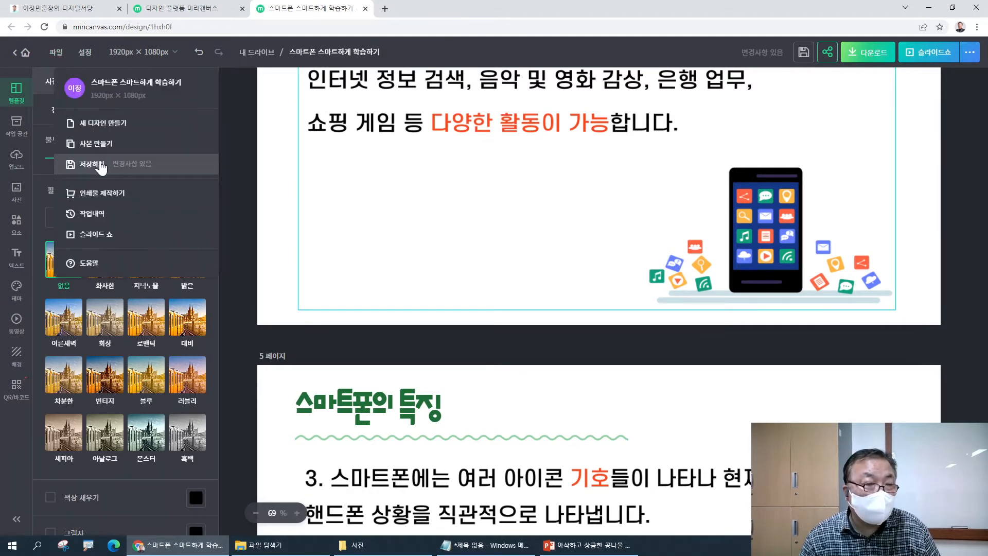
click(77, 155)
click(365, 9)
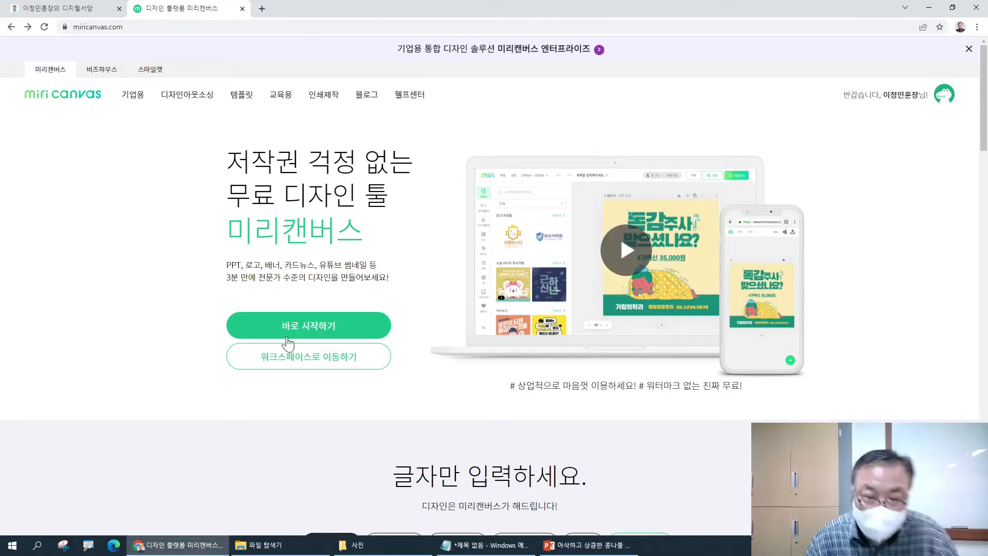
- Compare the home page's two starting points, the workspace with its new-design types and the blank editor, ending in the workspace
click(309, 364)
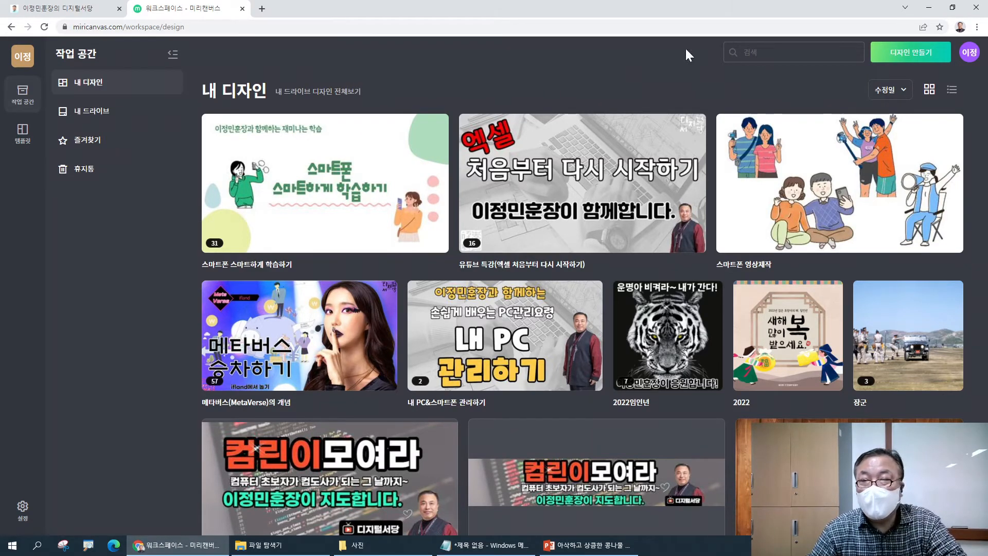
click(898, 60)
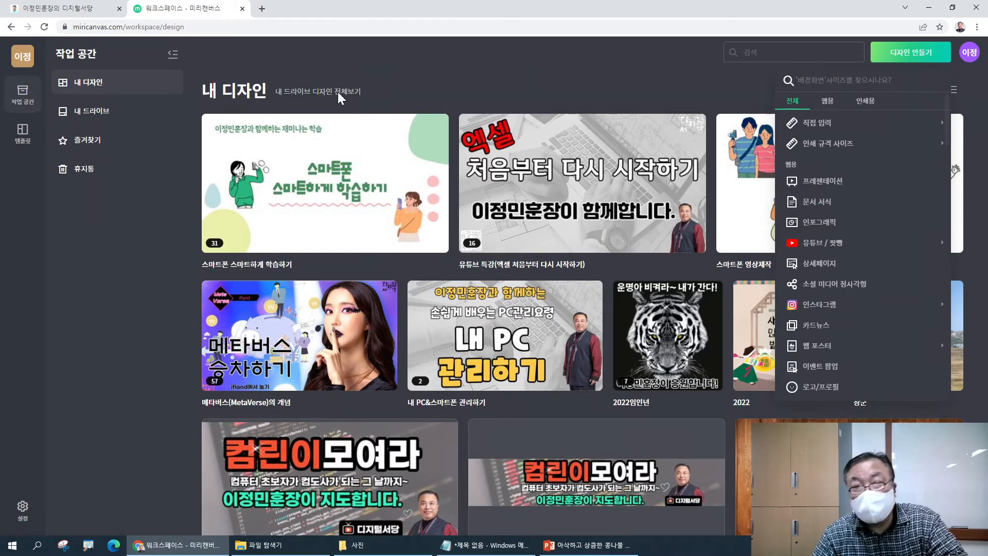
click(10, 26)
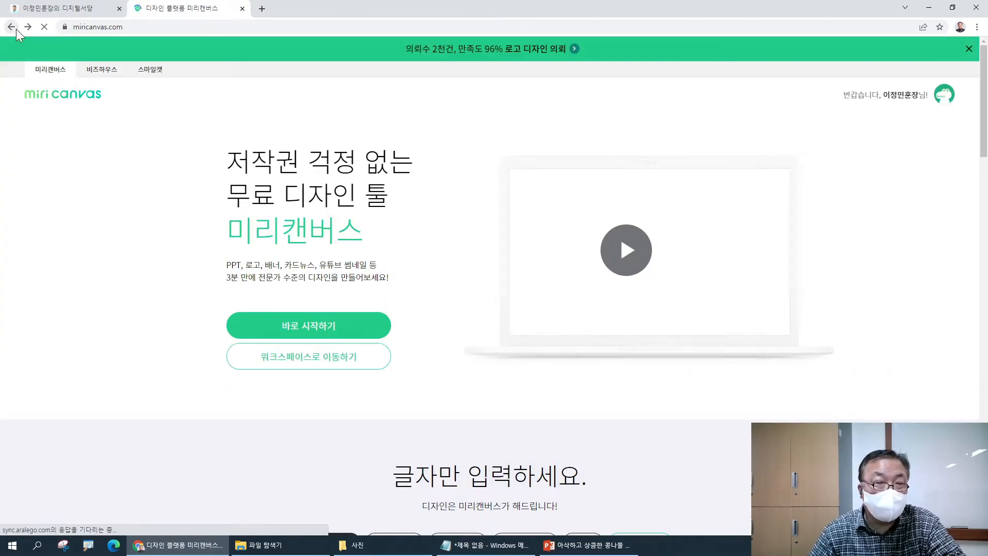
click(287, 327)
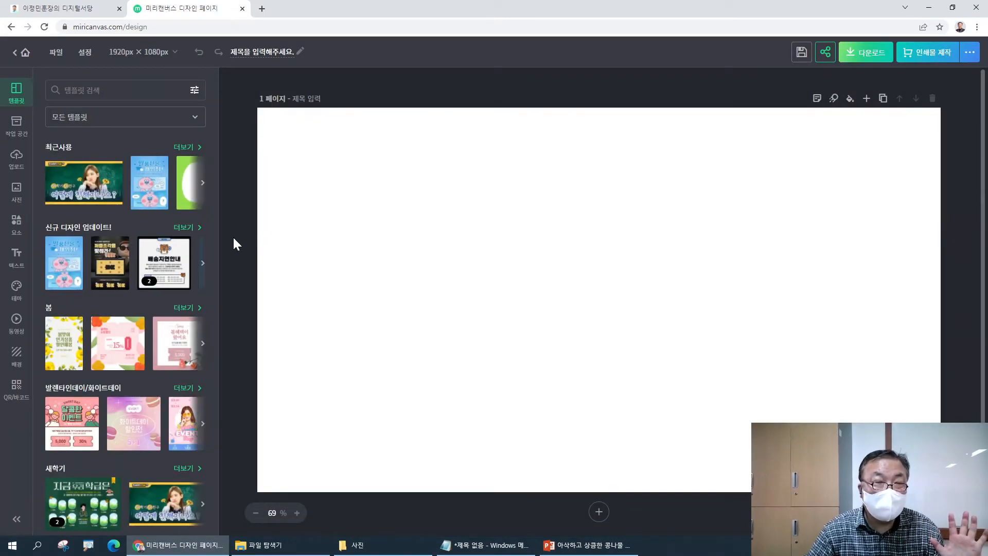
click(14, 54)
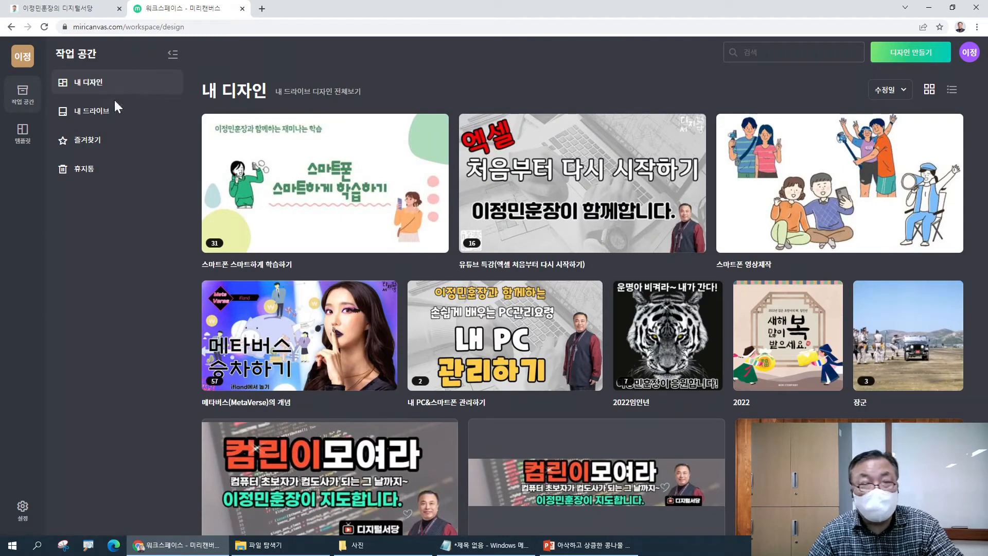
- Create a new design of the type 프레젠테이션 from the workspace
click(906, 56)
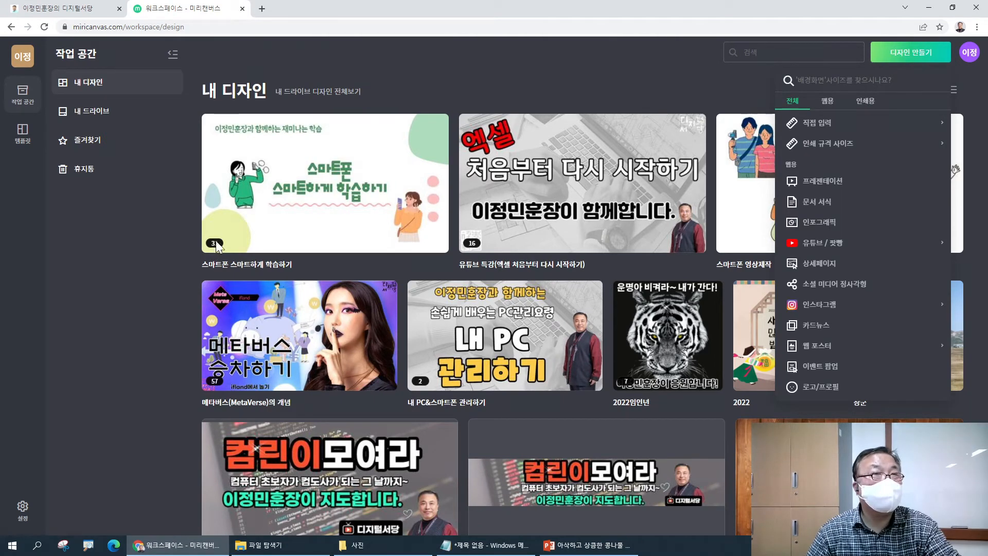
click(821, 184)
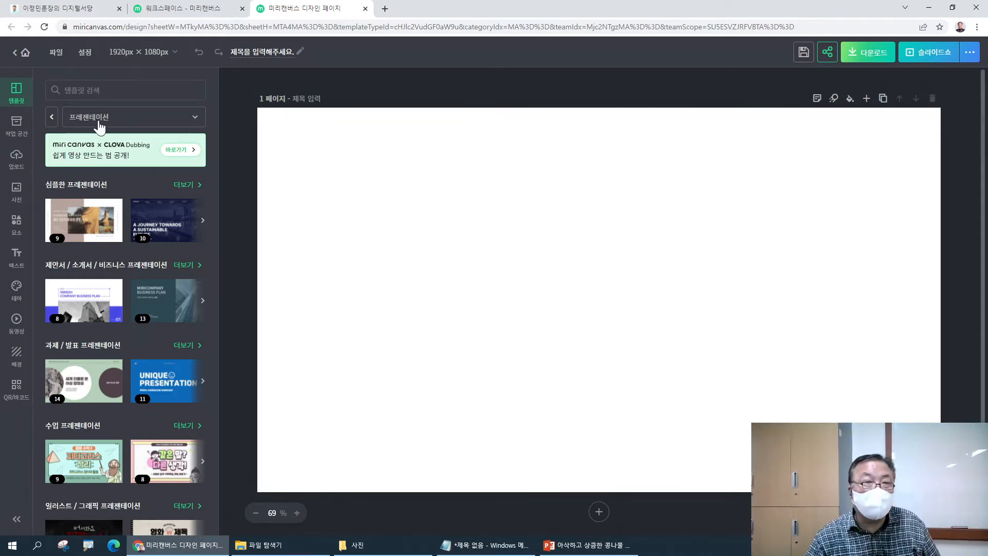
click(55, 53)
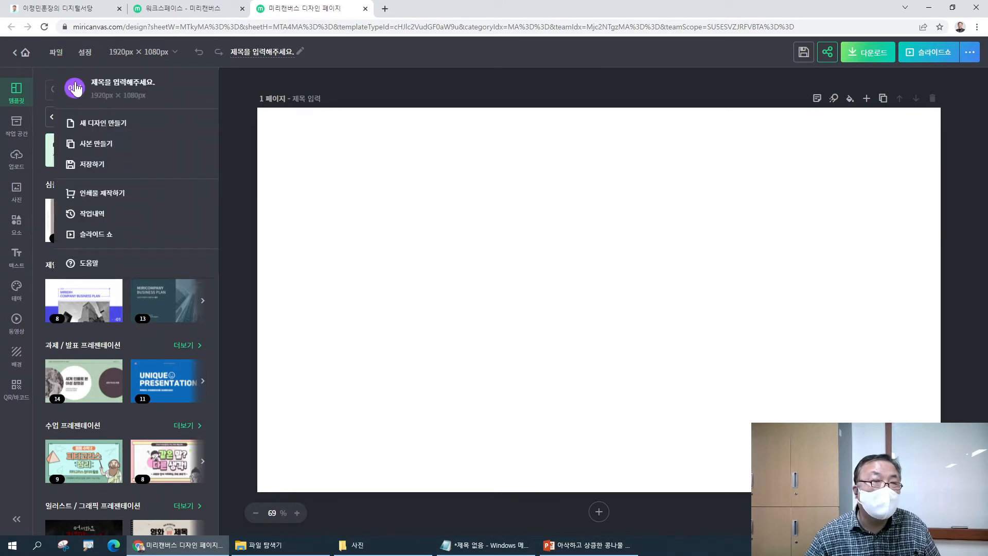
click(92, 128)
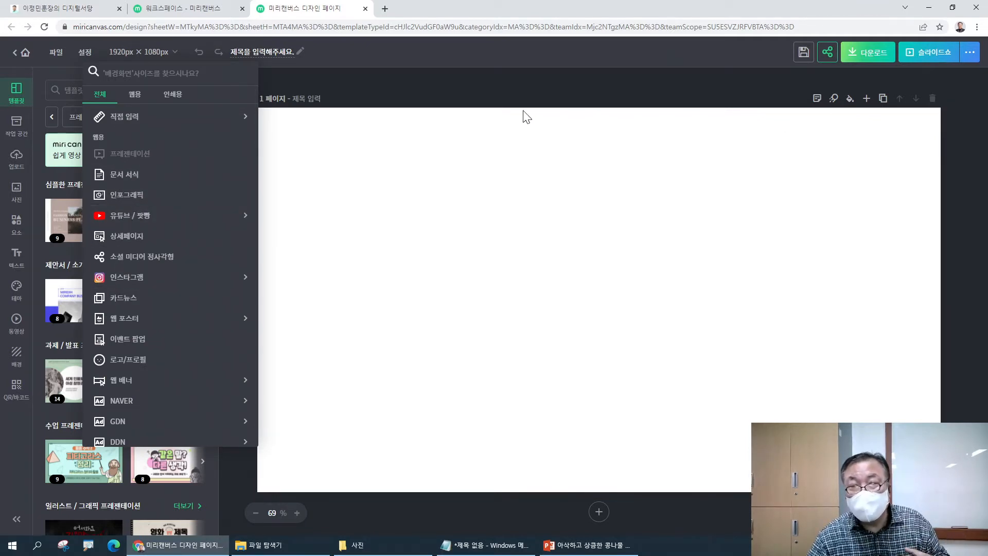
click(338, 163)
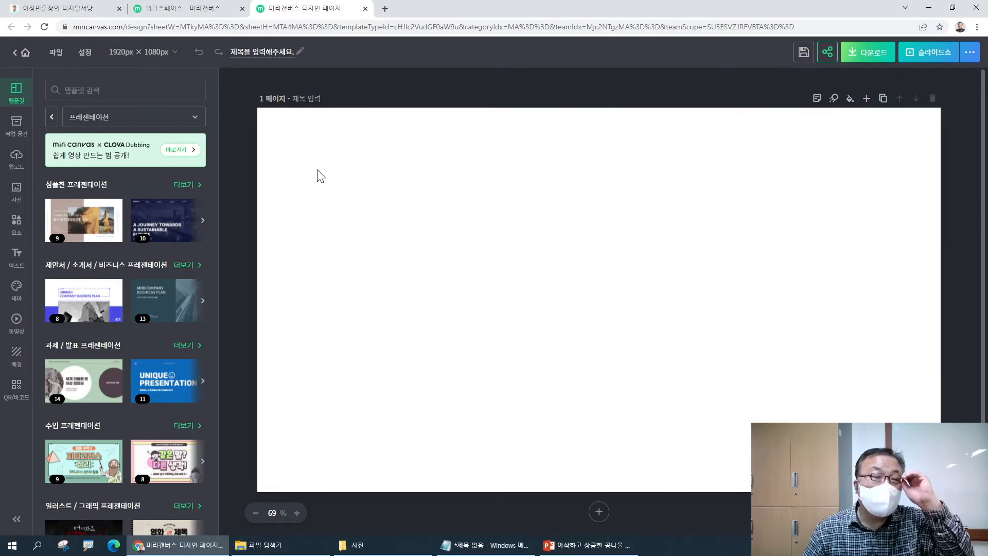
click(54, 54)
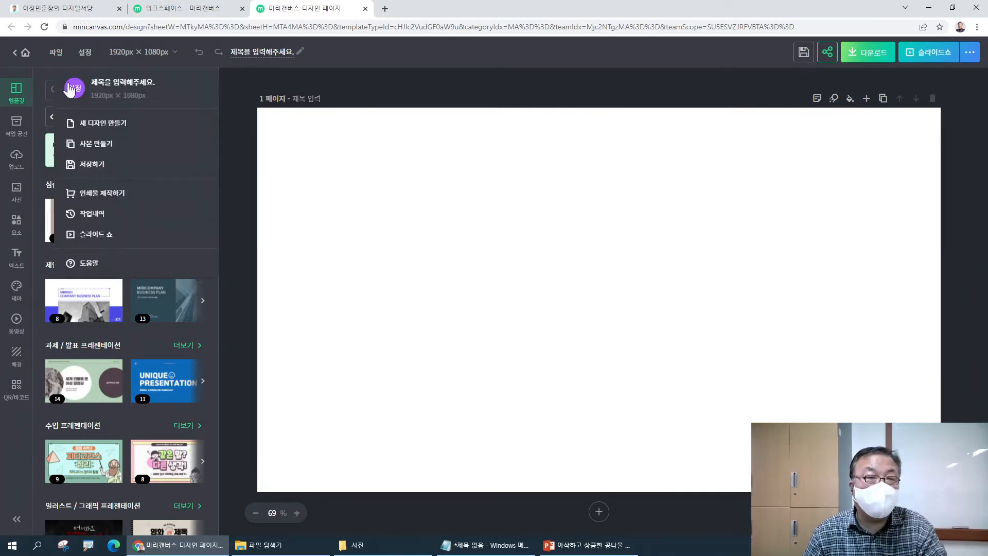
click(306, 184)
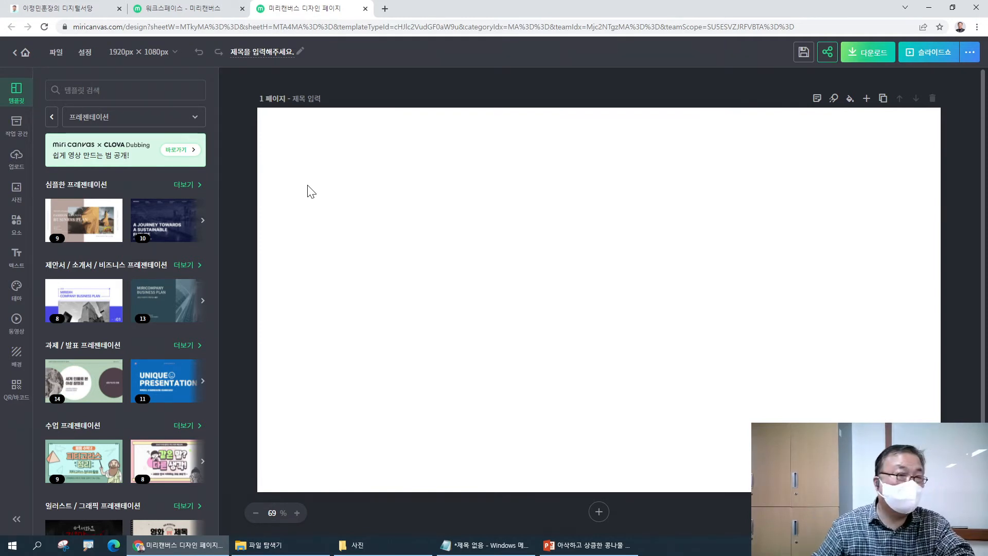
- Title the new presentation design "콩나물무침"
click(242, 51)
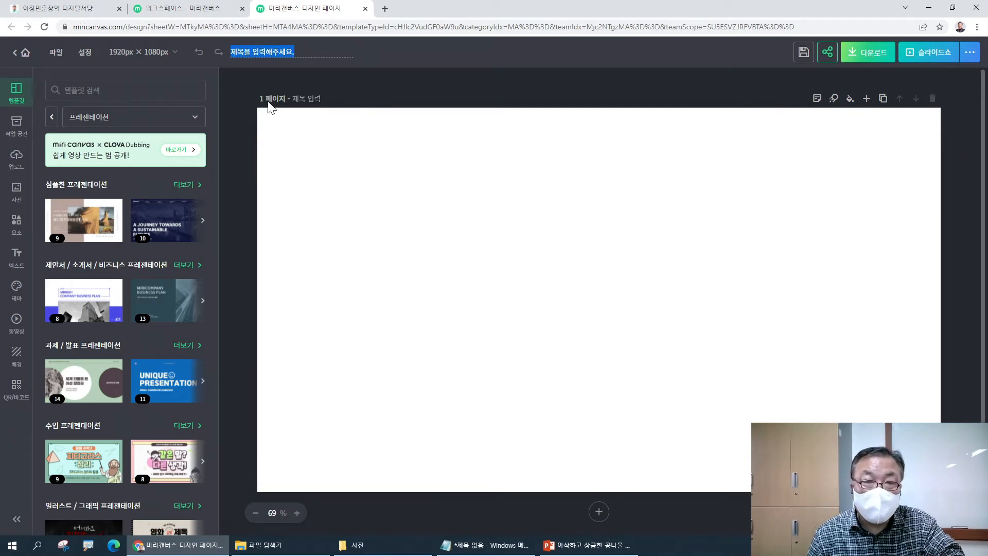
click(238, 56)
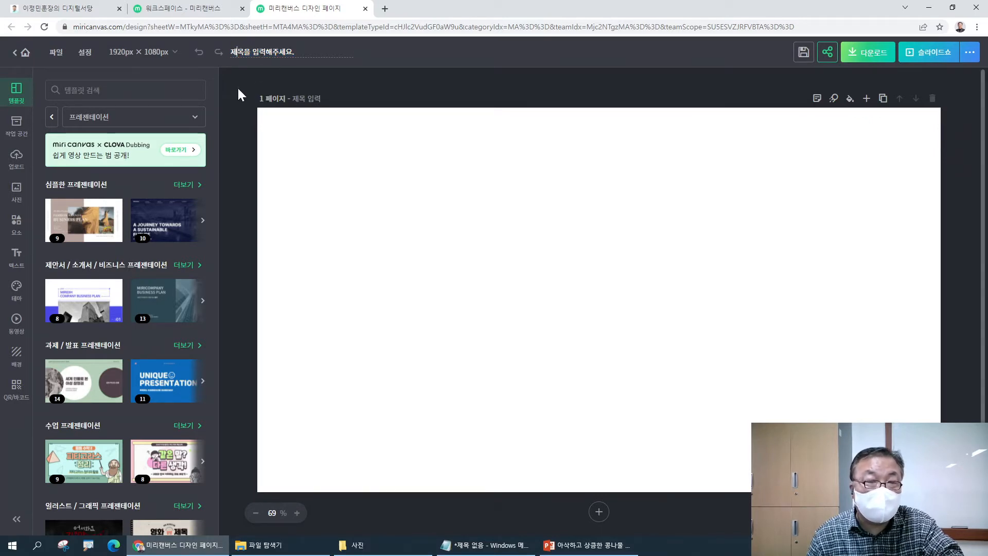
click(283, 60)
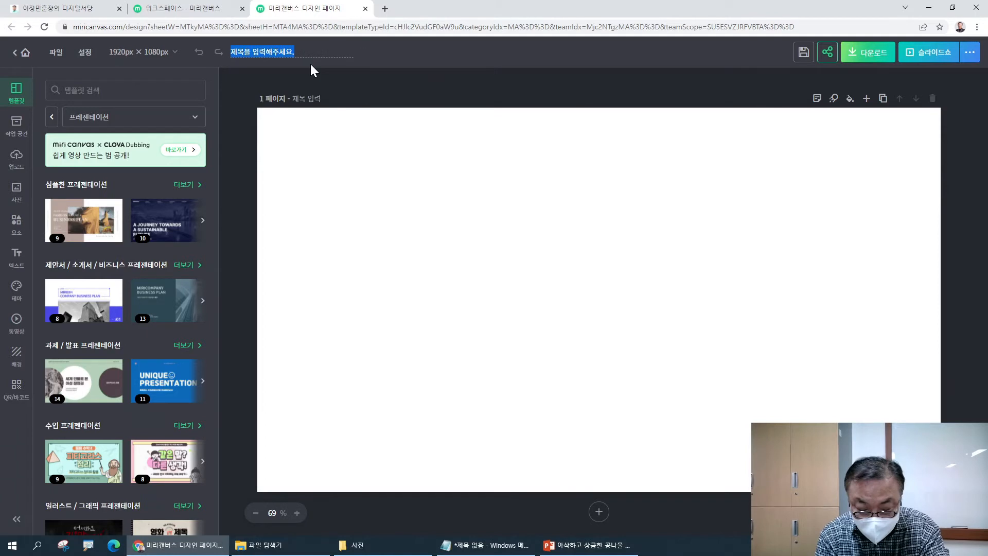
text(zhddkanf)
key(ctrl+a)
key(BackSpace)
text(콩나물무침)
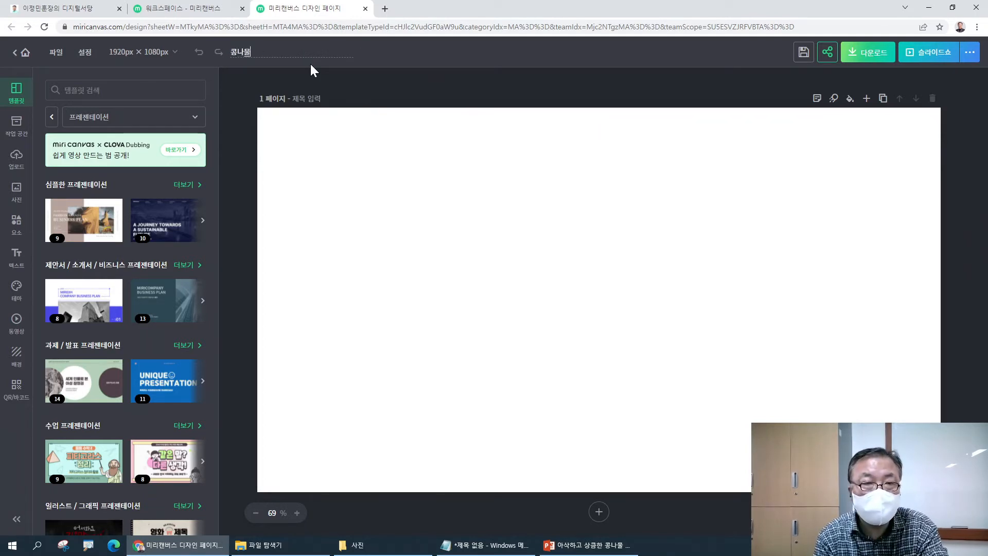
key(Return)
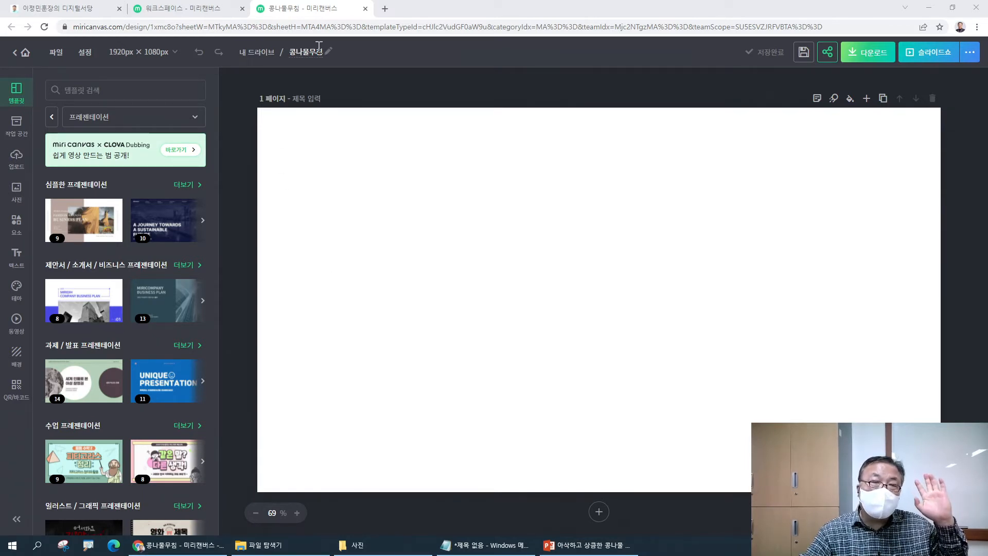
- Browse the presentation template categories and search the templates for "음식"
drag(268, 132, 805, 413)
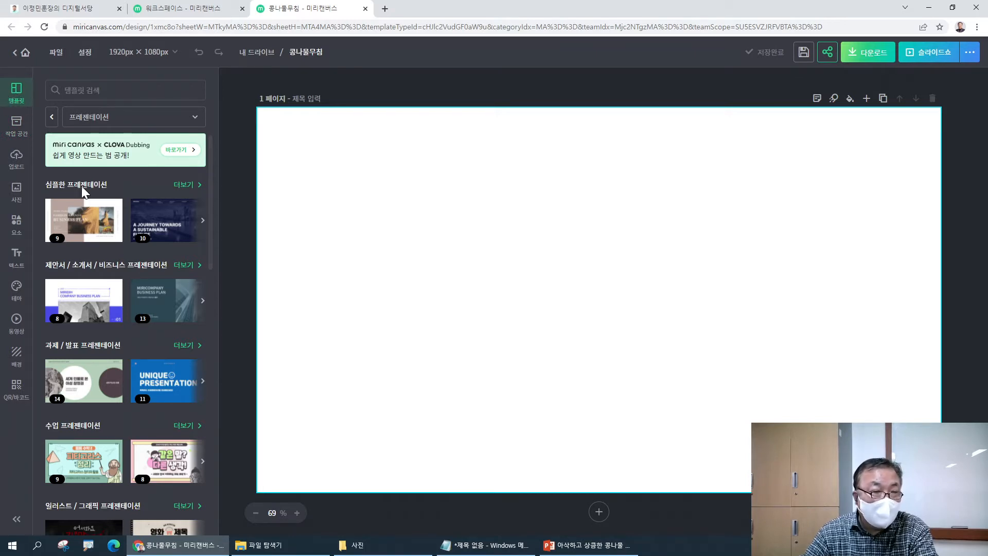
scroll(124, 238, down, 7)
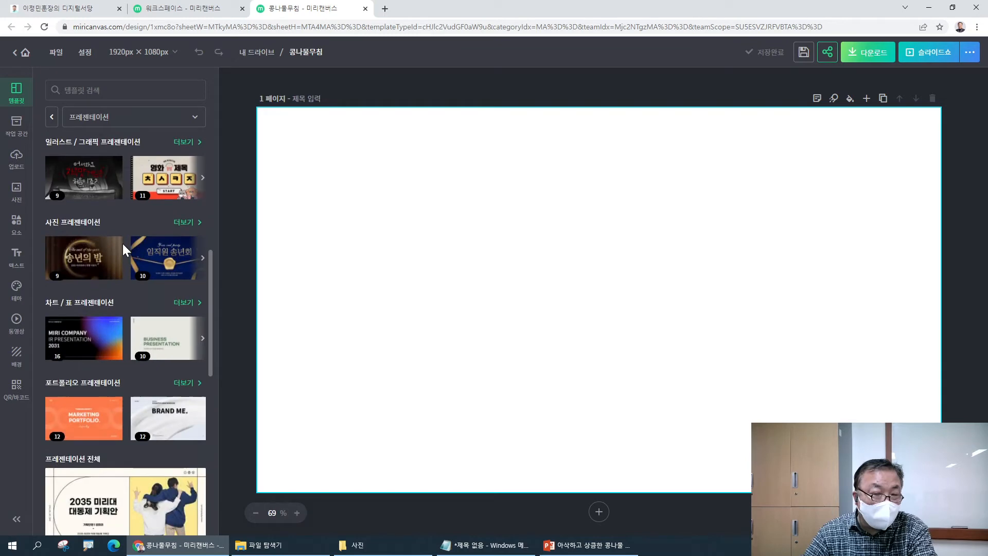
scroll(122, 243, down, 5)
scroll(120, 243, up, 8)
scroll(104, 239, up, 4)
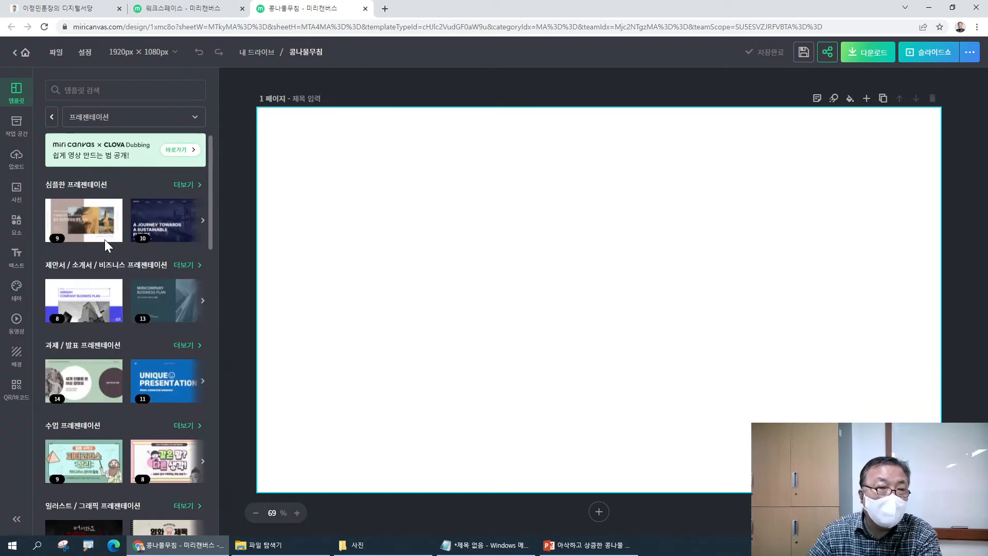
click(89, 91)
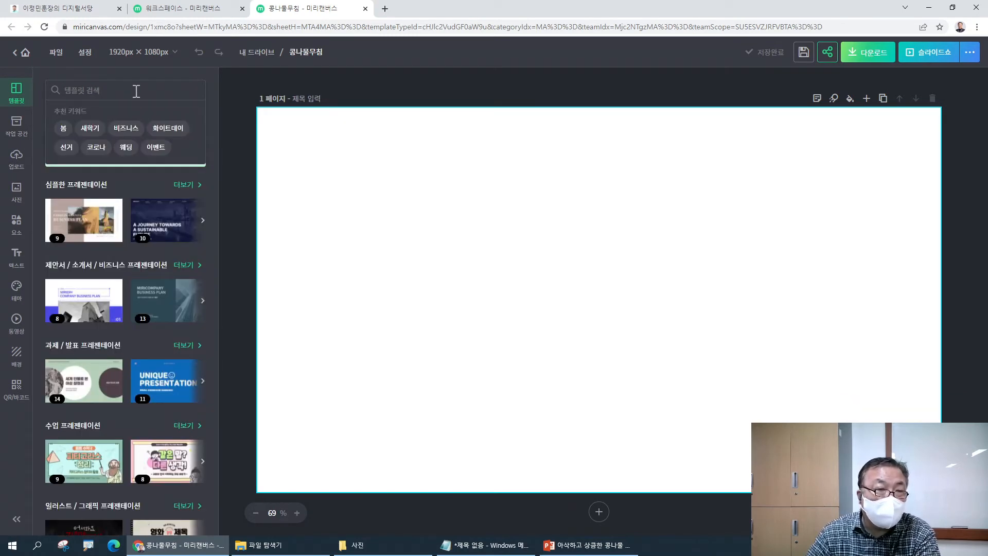
text(음식)
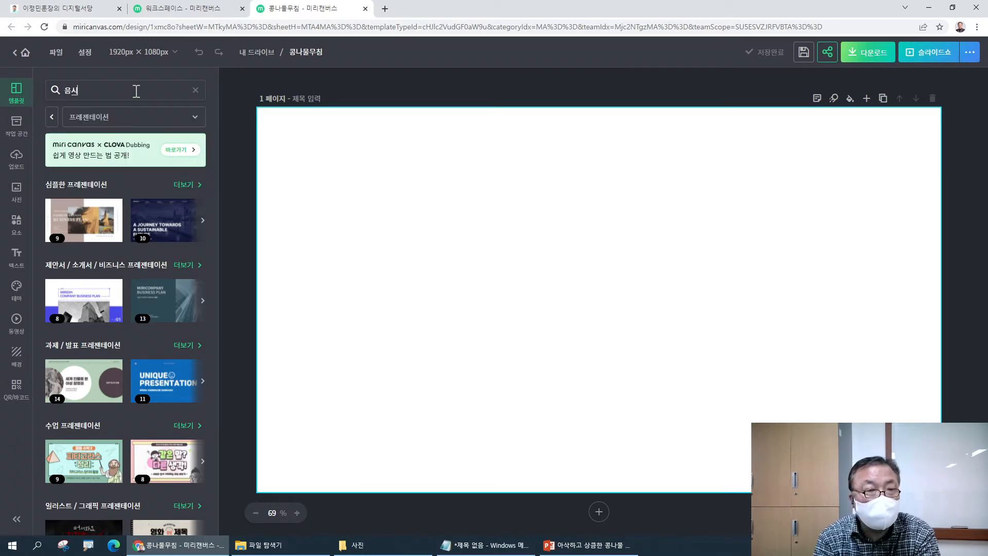
key(Return)
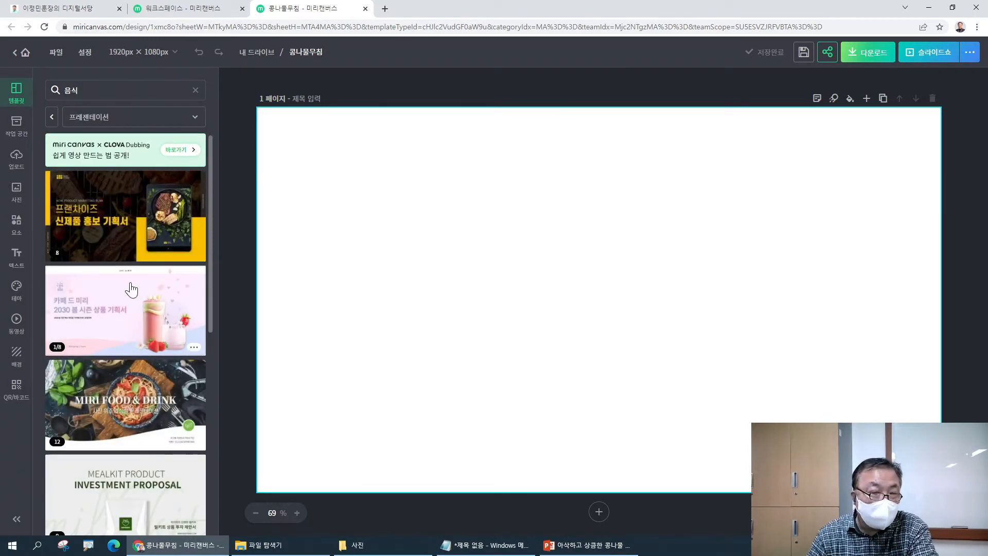
- Choose the MIRi Restaurant template from the food results and apply its cover to page 1
scroll(130, 313, down, 3)
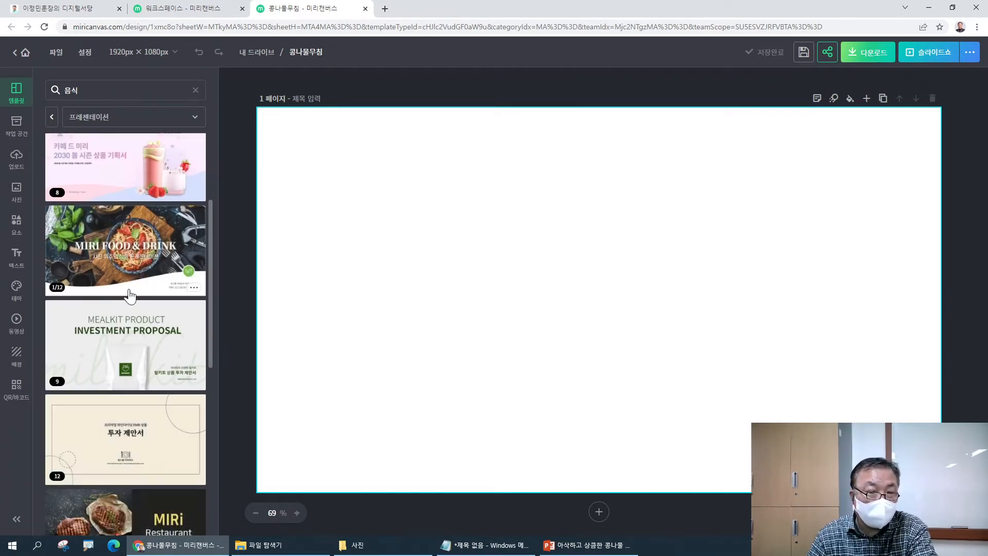
scroll(124, 281, down, 3)
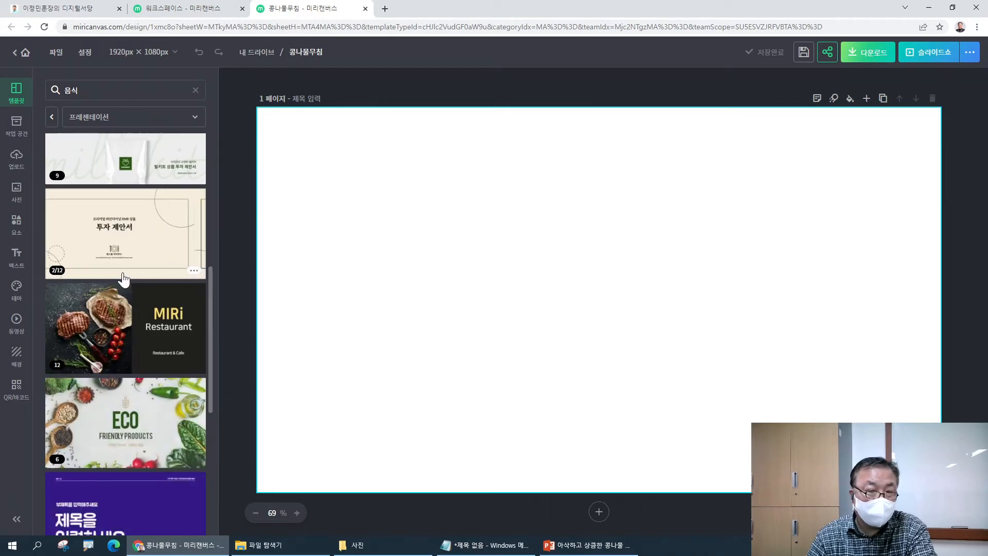
scroll(123, 281, up, 3)
scroll(122, 281, up, 3)
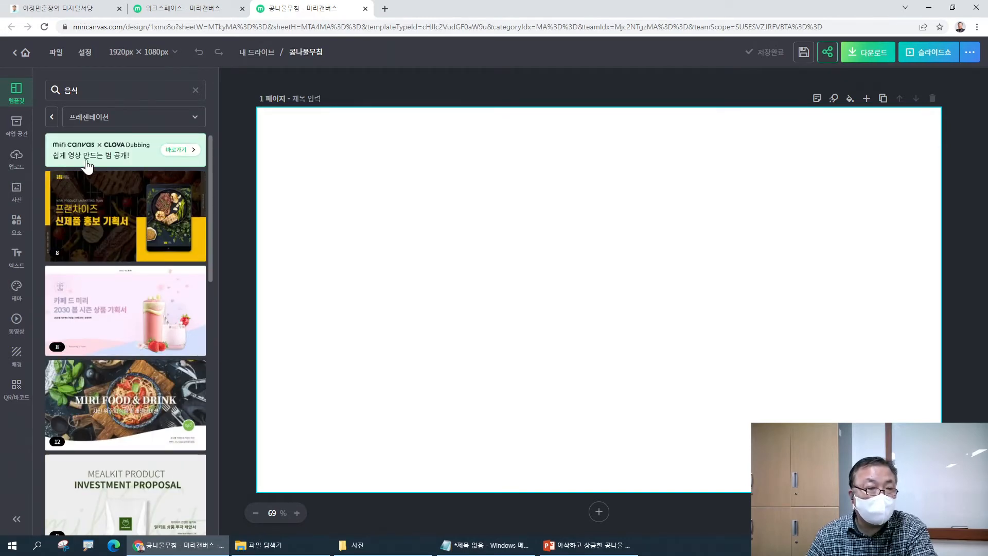
scroll(103, 191, down, 4)
scroll(115, 205, down, 3)
click(123, 315)
click(170, 213)
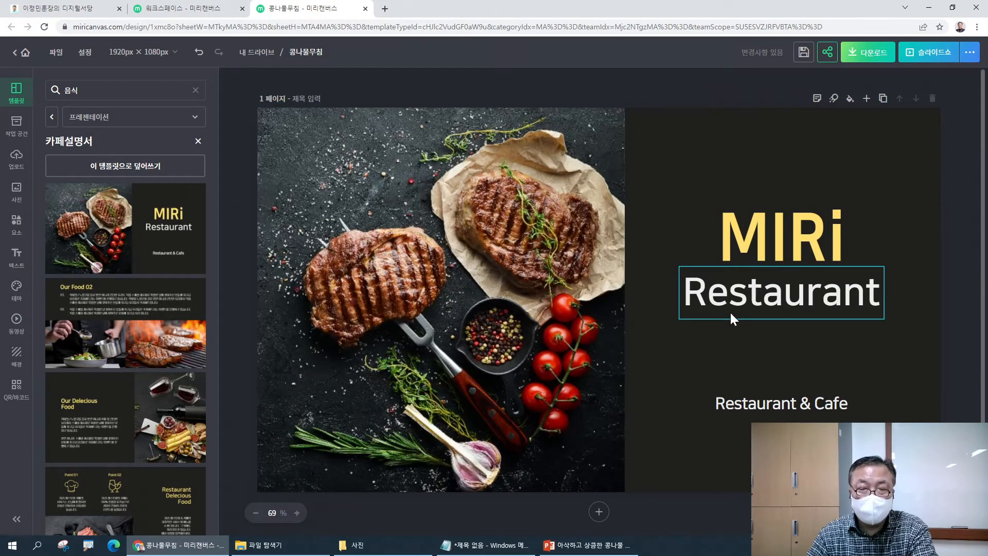
- Apply the "Our Food 02" template page to page 1 and select its title and two body texts in turn
click(125, 322)
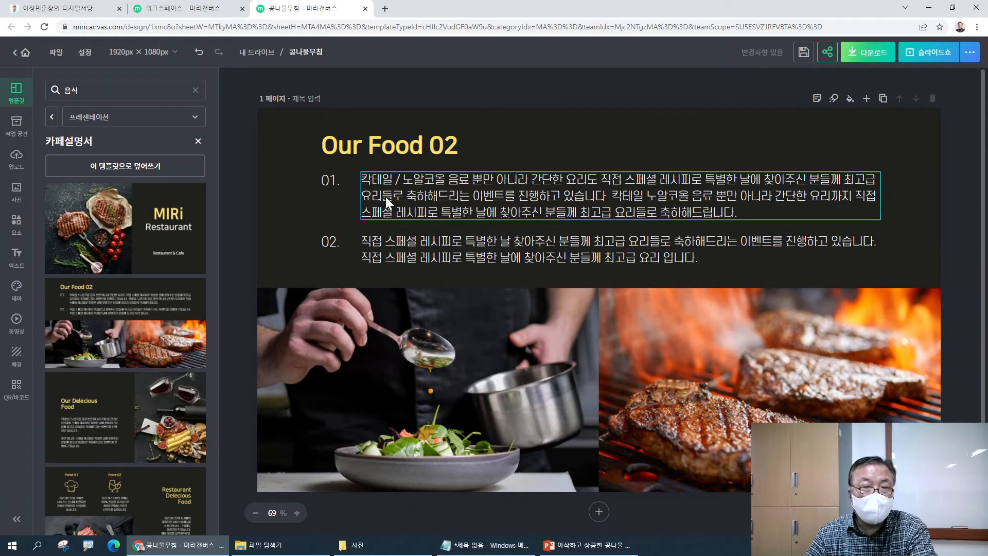
click(372, 186)
click(335, 145)
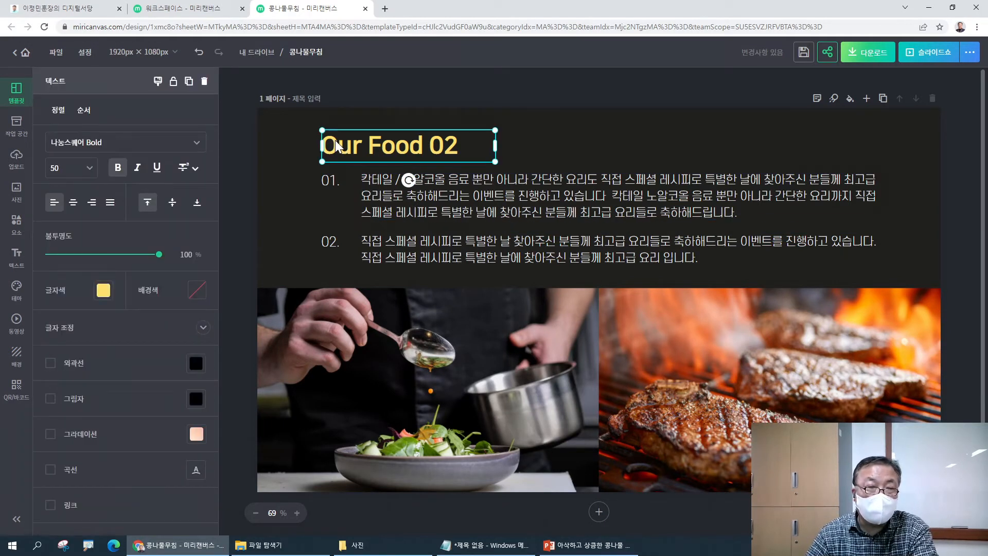
click(393, 198)
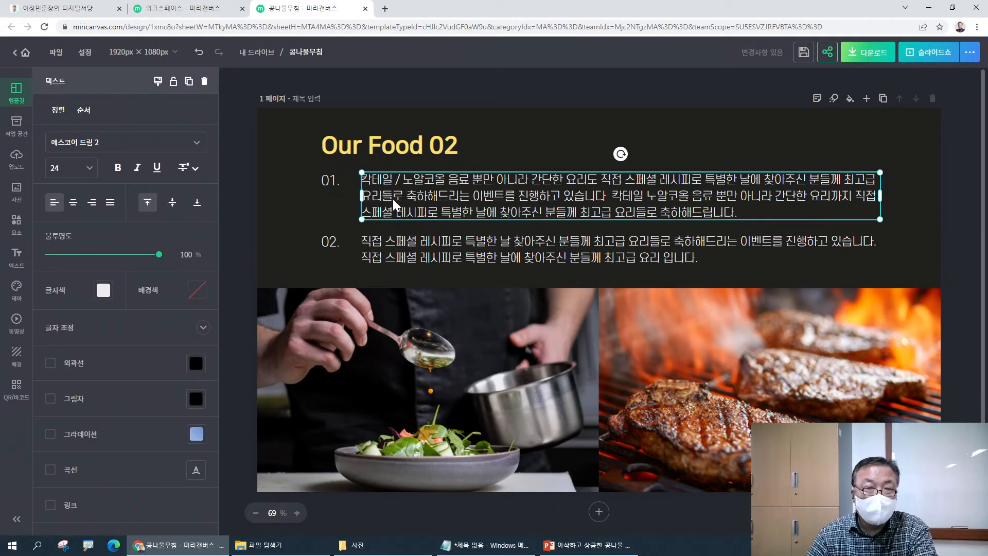
click(382, 248)
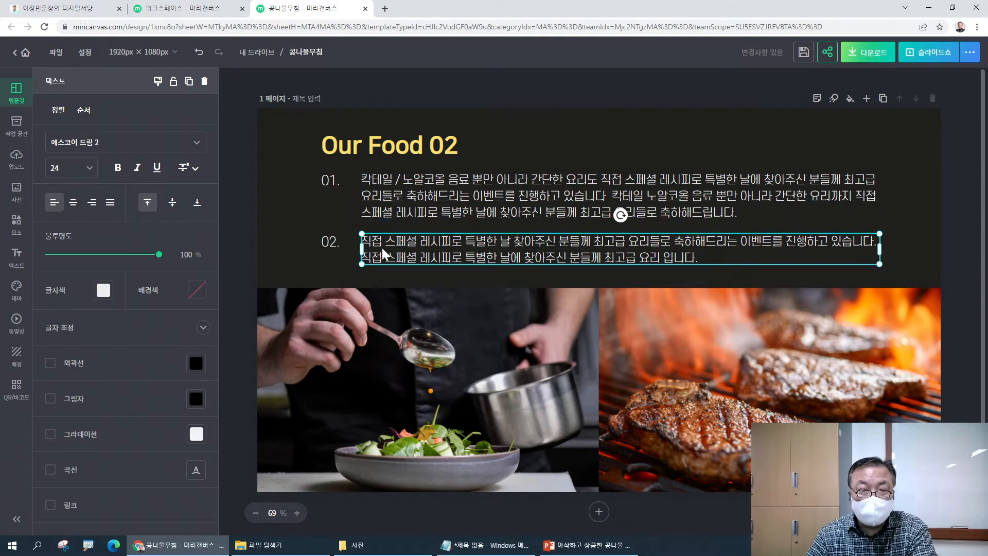
- Inspect the two photo frames beneath the text on the Our Food 02 page, leaving nothing selected
click(426, 392)
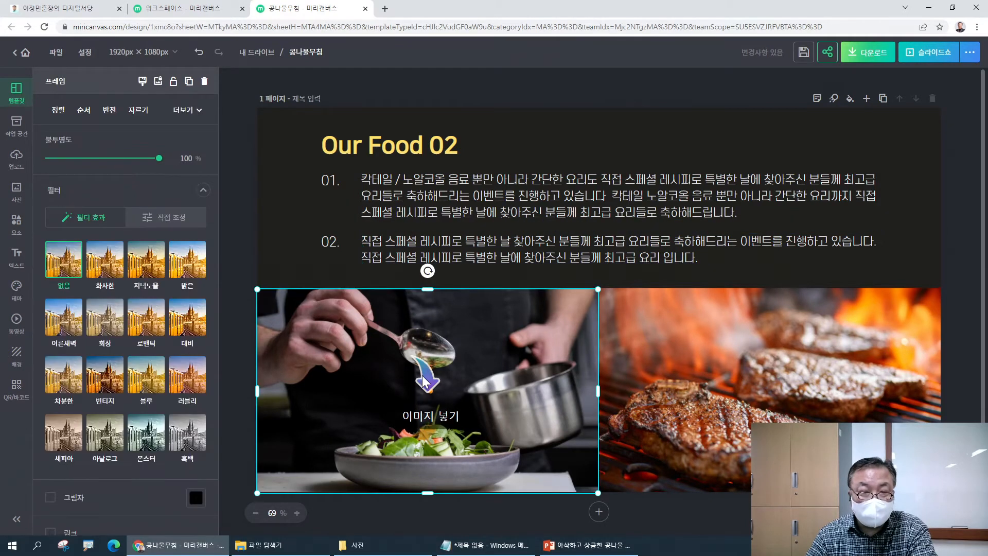
click(754, 391)
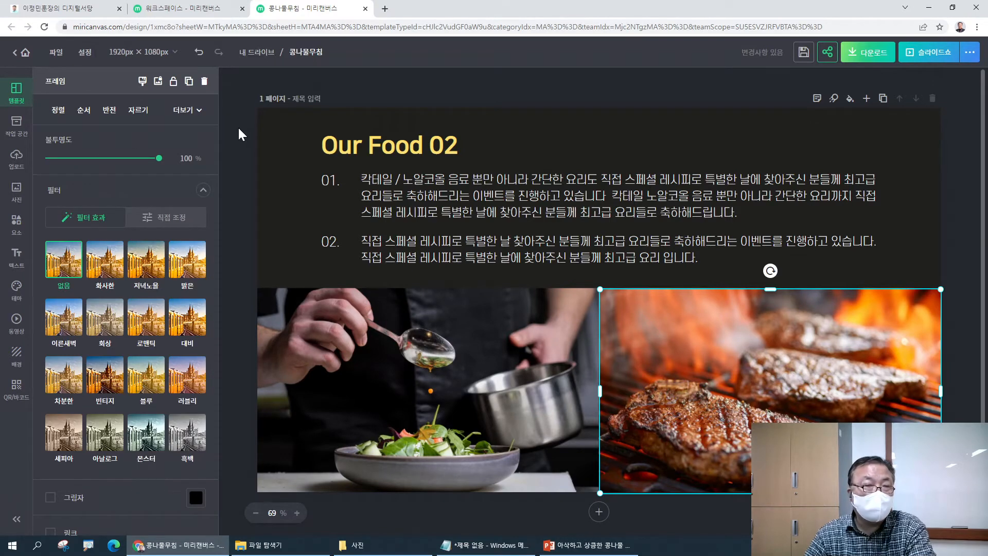
click(368, 337)
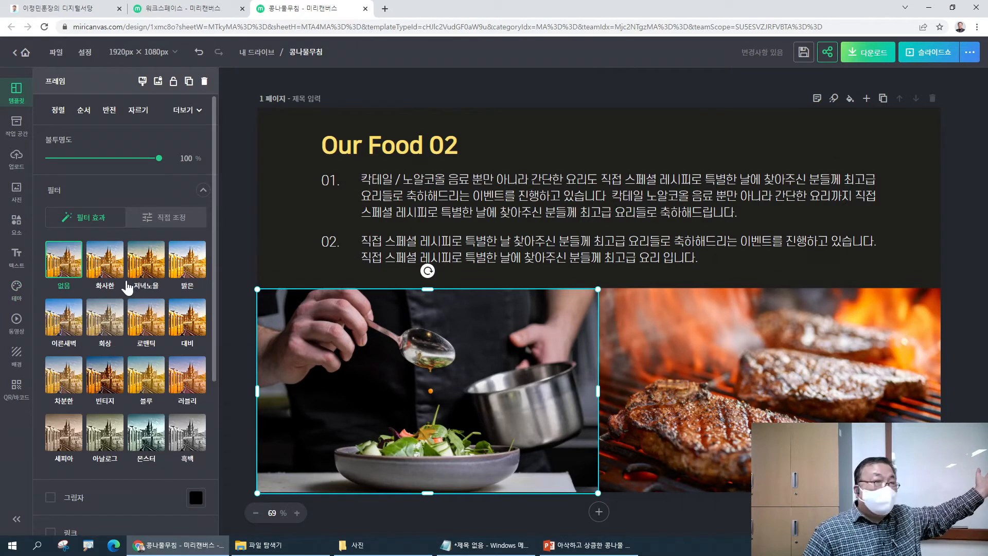
click(248, 162)
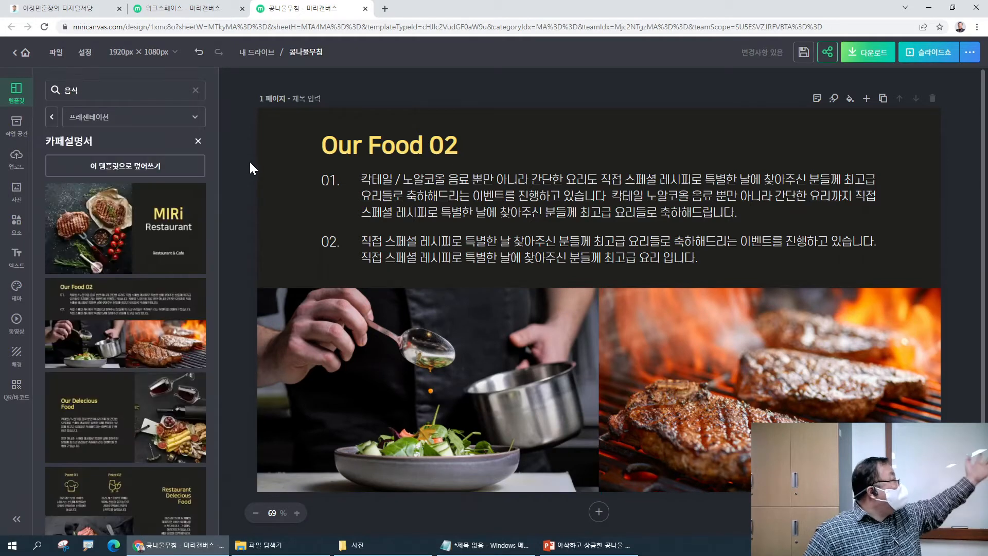
- Leave the MIRi Restaurant template's page list and open the ECO Friendly Products template from the food results
scroll(160, 322, down, 2)
scroll(161, 321, up, 2)
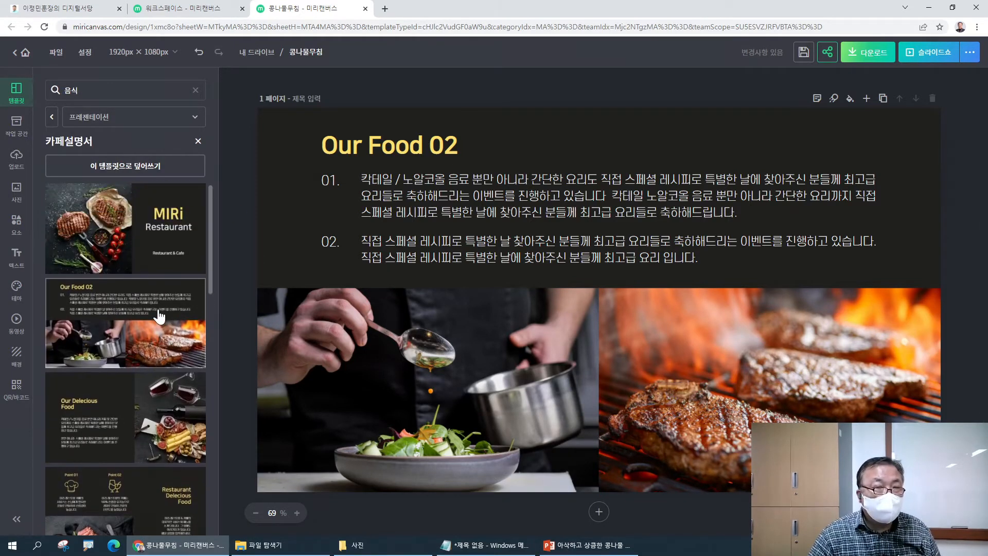
click(199, 143)
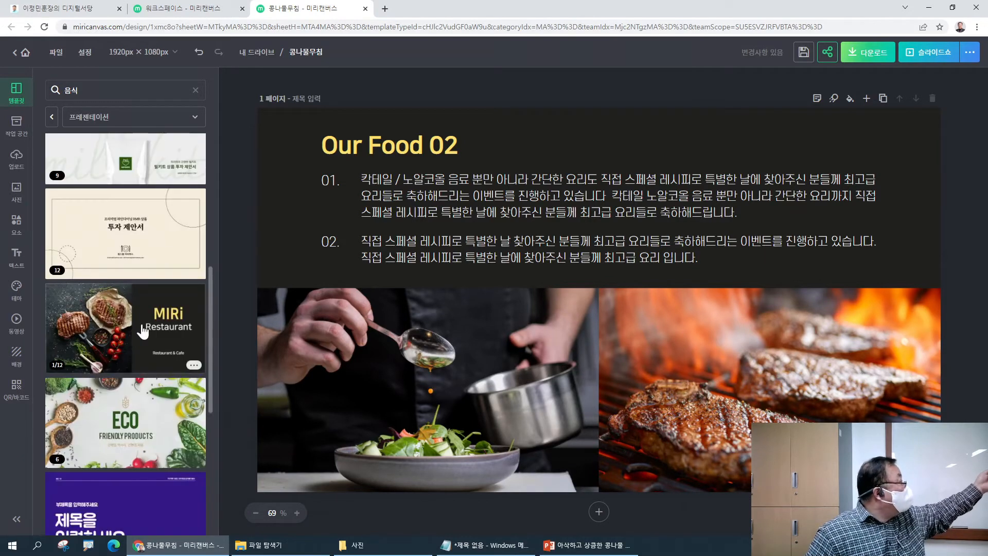
click(135, 394)
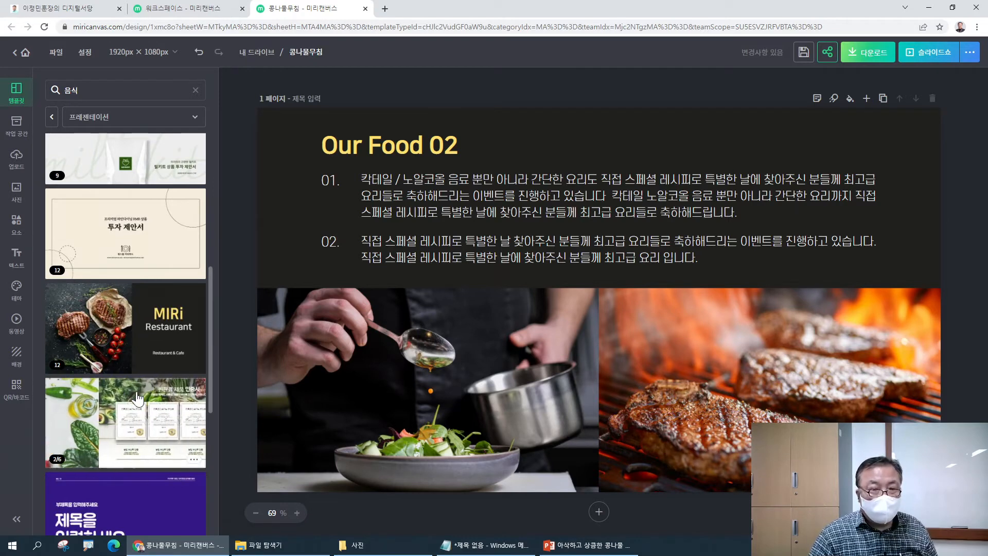
- Open the green-and-brown eco-friendly presentation template and apply its "R&D field to pursue eco-friendliness" page to page 1
click(135, 239)
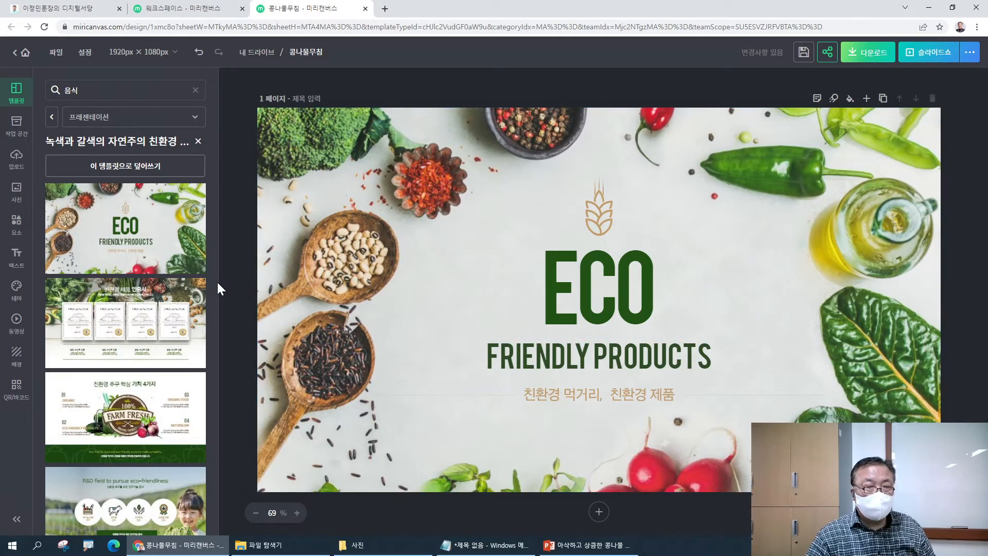
click(137, 327)
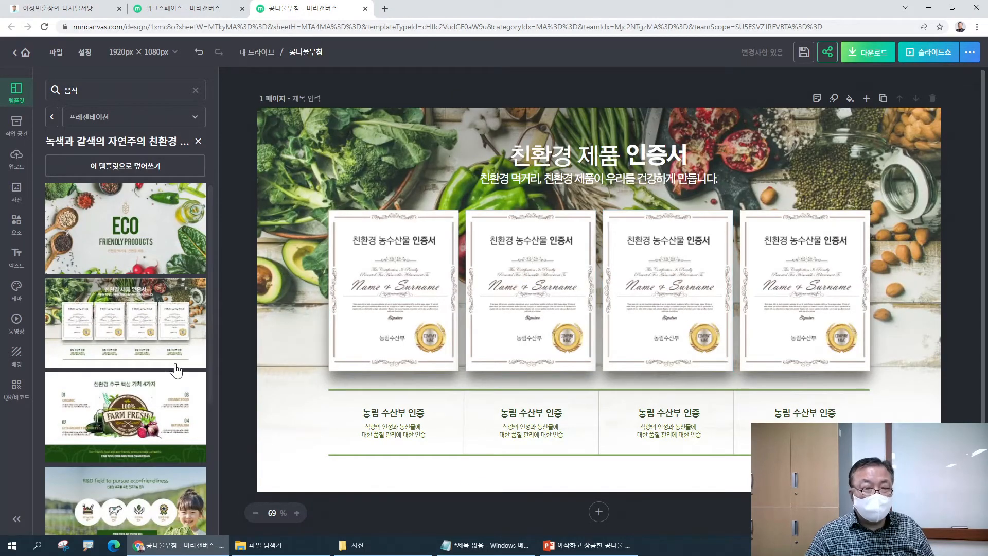
scroll(131, 371, down, 3)
click(130, 360)
scroll(129, 319, up, 3)
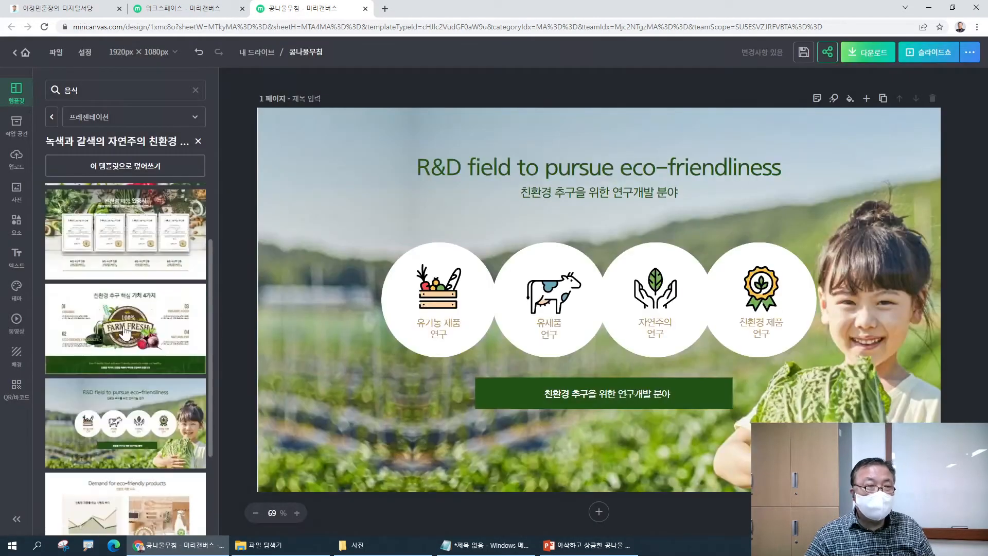
- Close the eco-friendly template and return the 음식 search to all template types (모든 템플릿)
click(198, 142)
scroll(103, 258, up, 5)
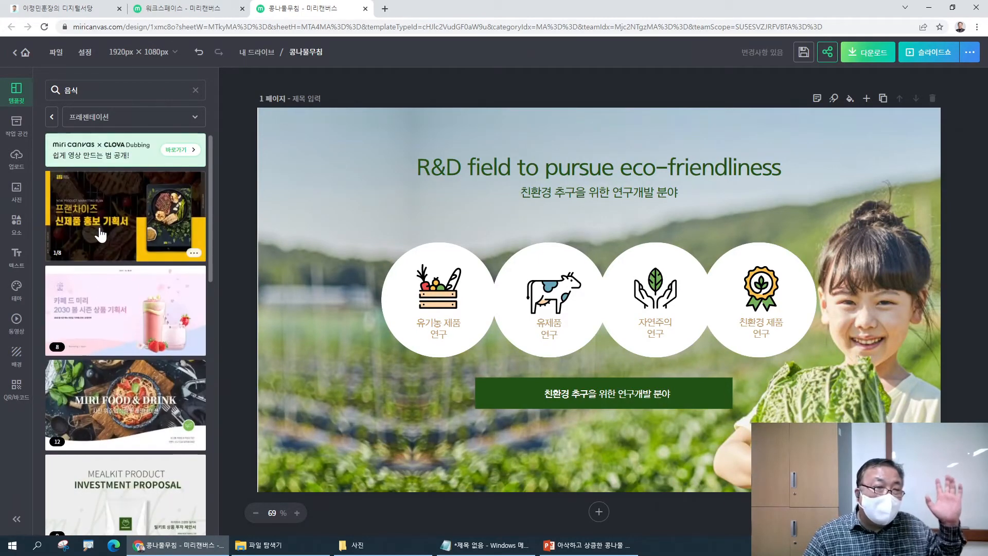
click(52, 117)
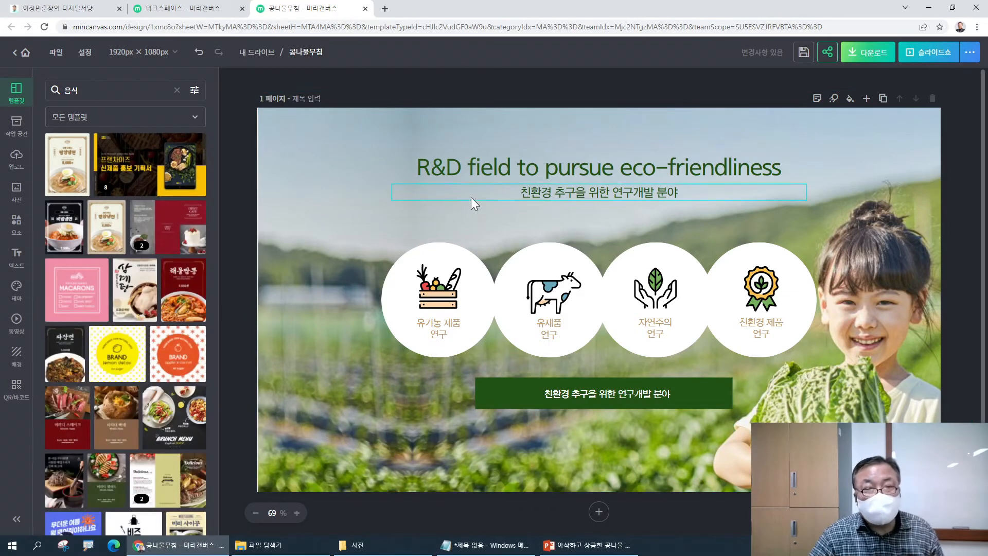
- Delete the background photo and all text, icons and shapes from page 1
click(278, 157)
click(236, 147)
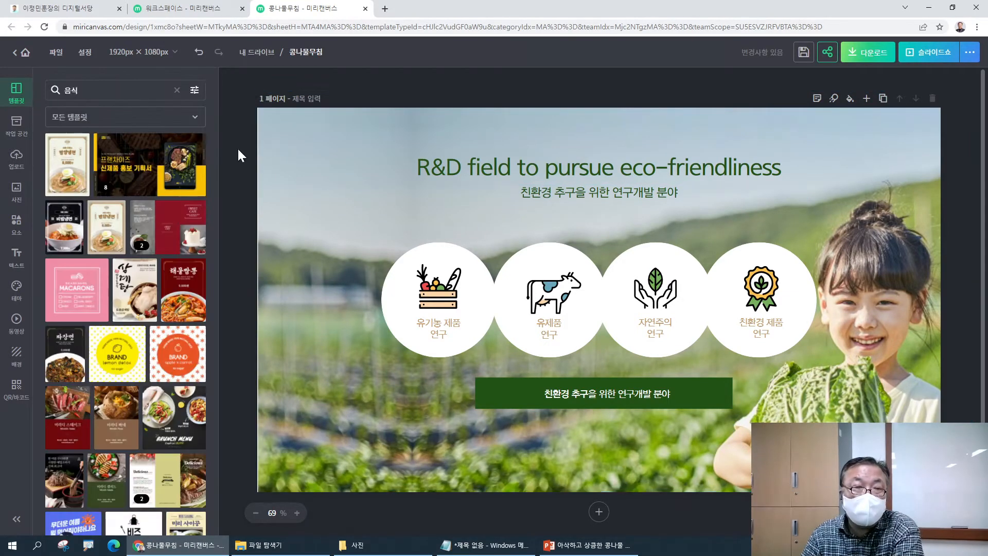
click(318, 137)
key(Delete)
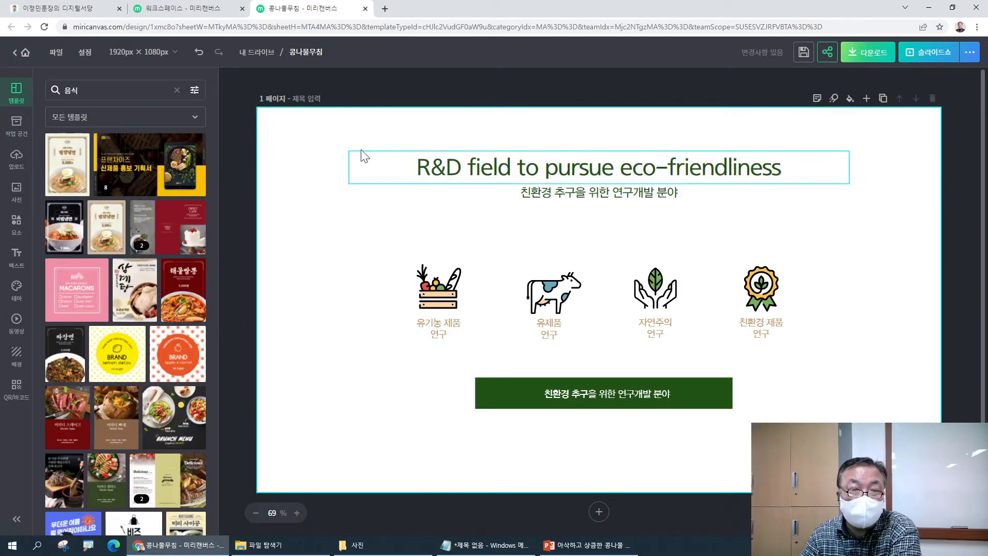
drag(310, 130, 921, 466)
key(Delete)
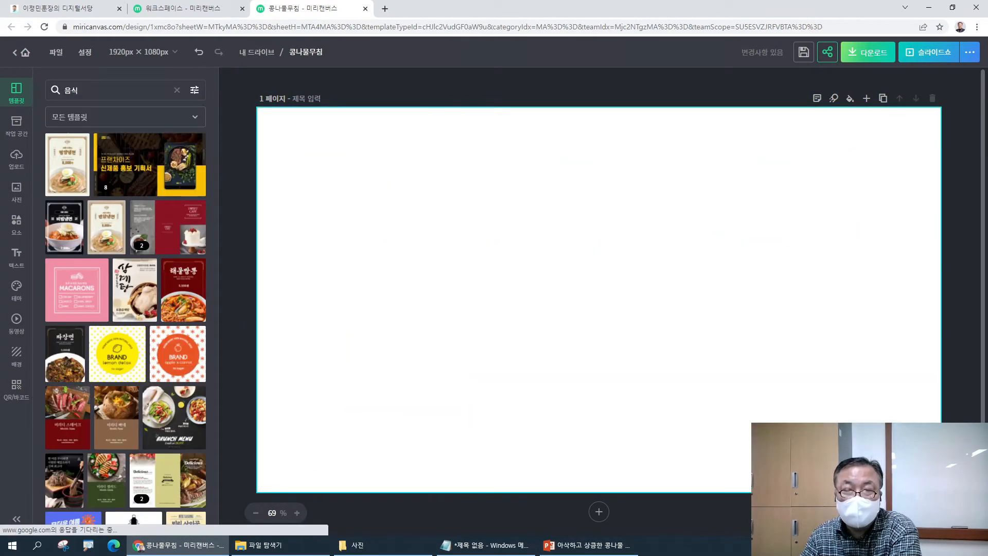
drag(243, 85, 958, 520)
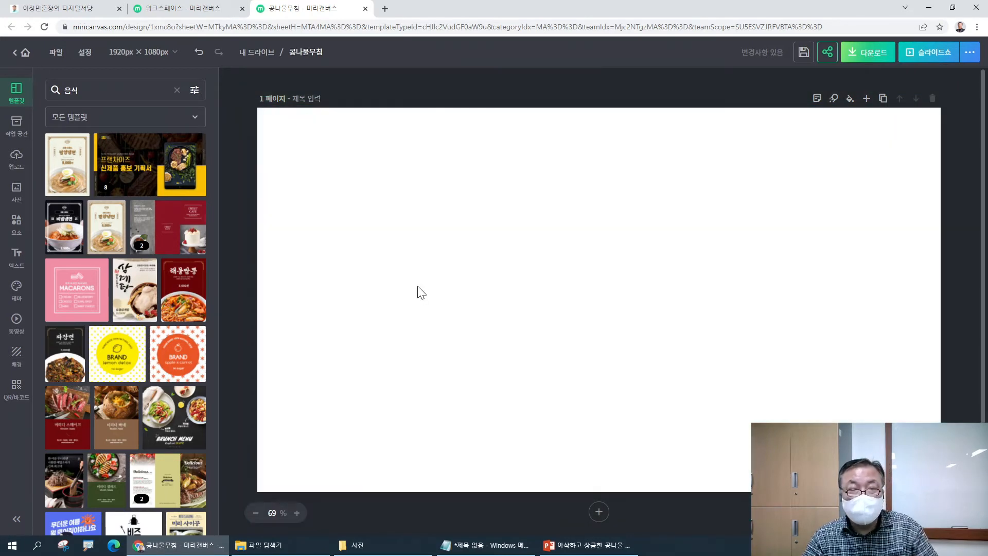
click(325, 175)
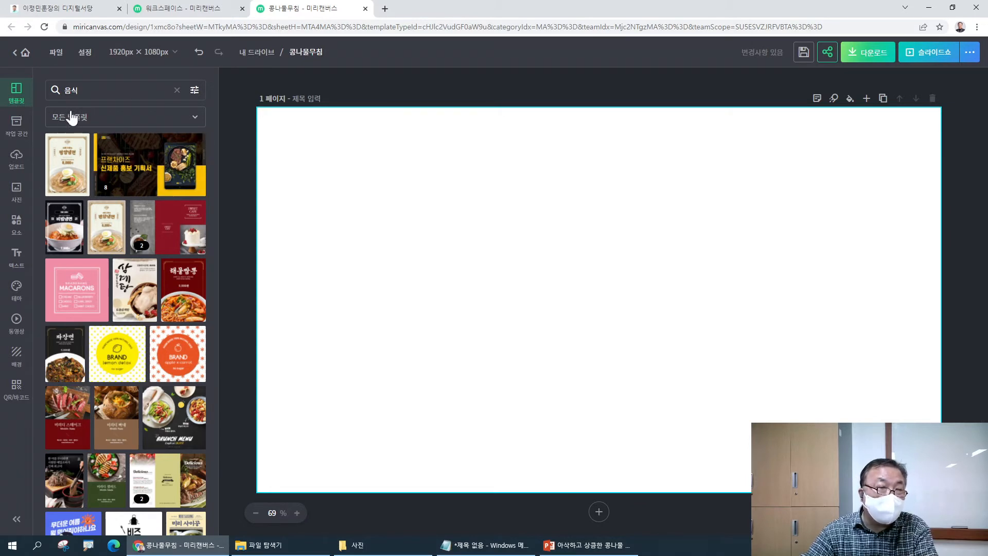
- Search all templates for "의상" and apply the black long-sleeve shirt page of the 에어히트 발열내의 template to page 1
click(108, 119)
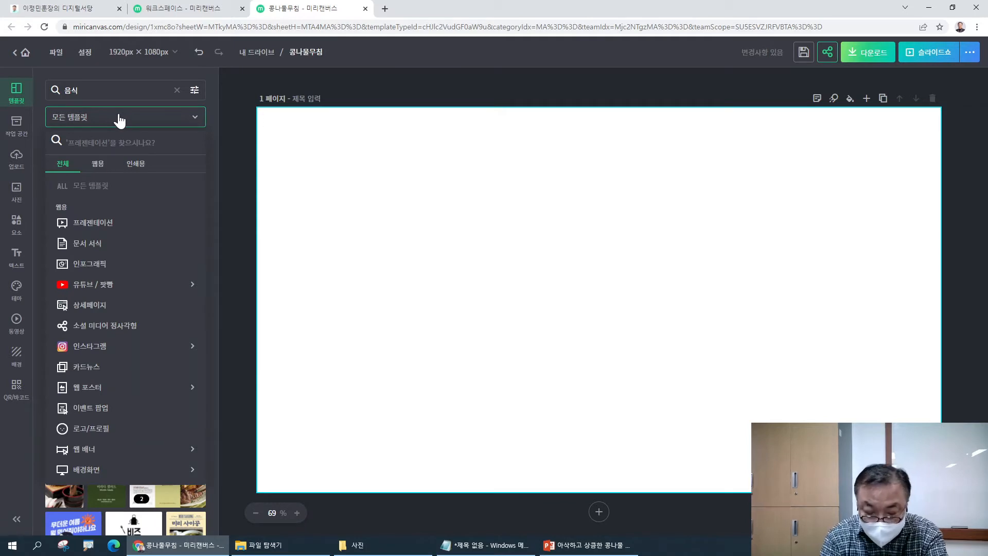
click(106, 88)
text(의상)
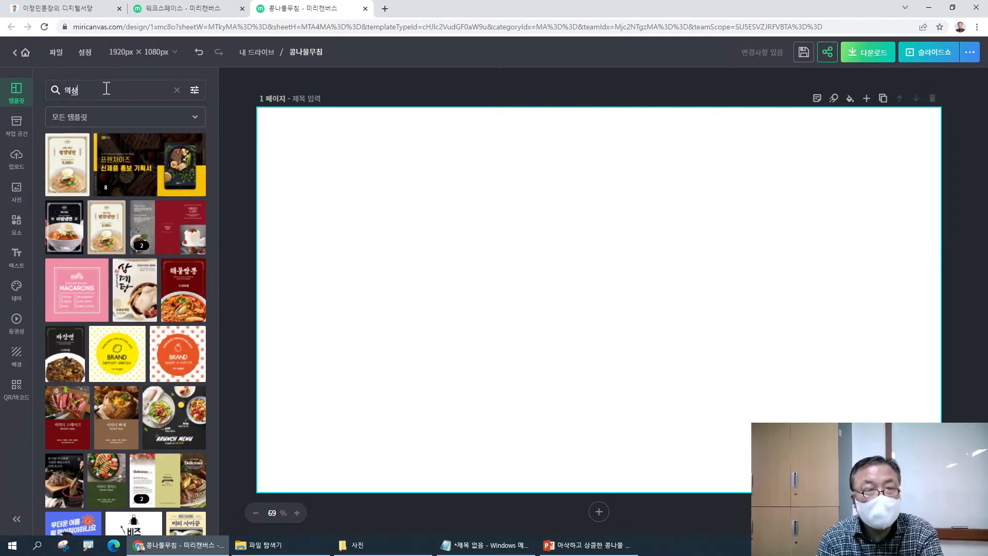
key(Return)
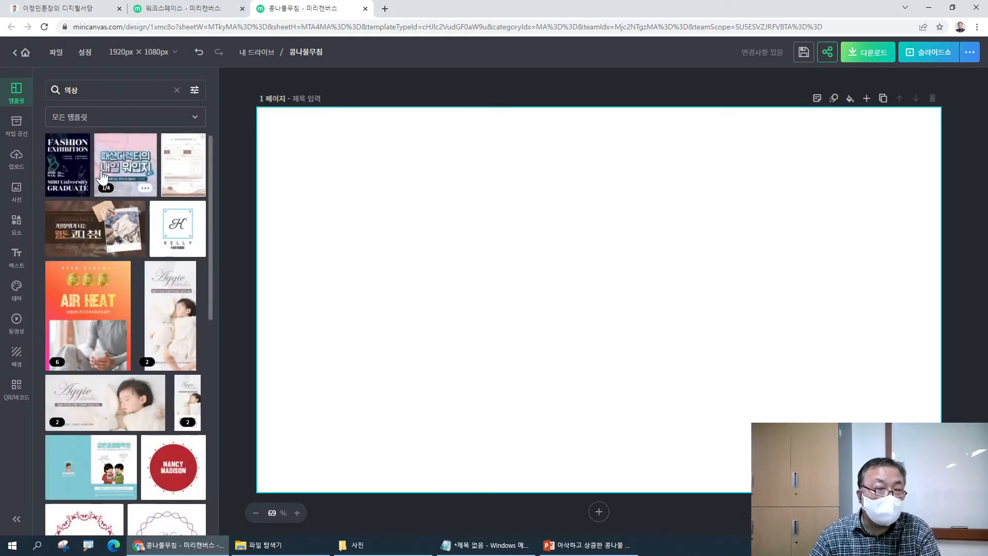
click(99, 310)
click(117, 244)
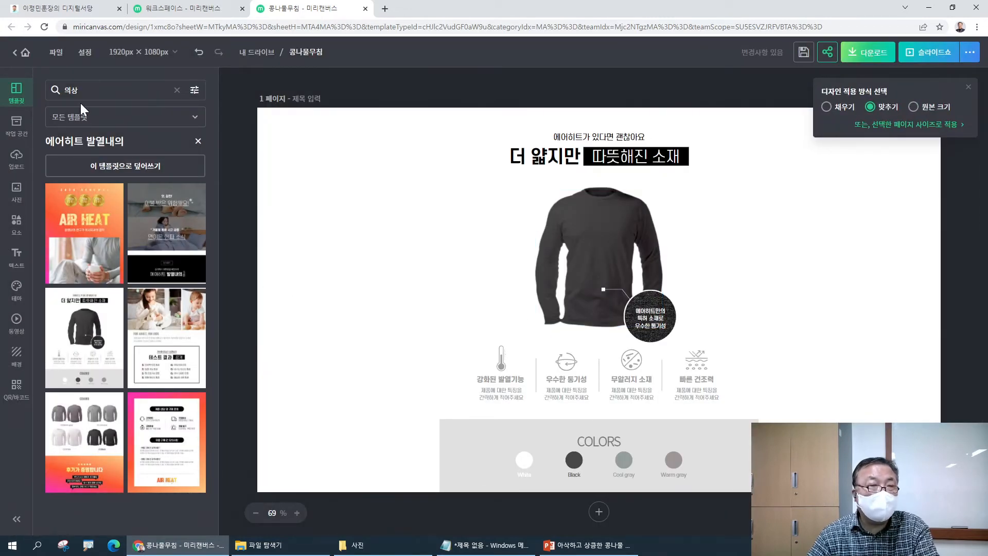
- Replace page 1 with the sleeping-baby cover page of the Aggie 스튜디오 template
click(197, 141)
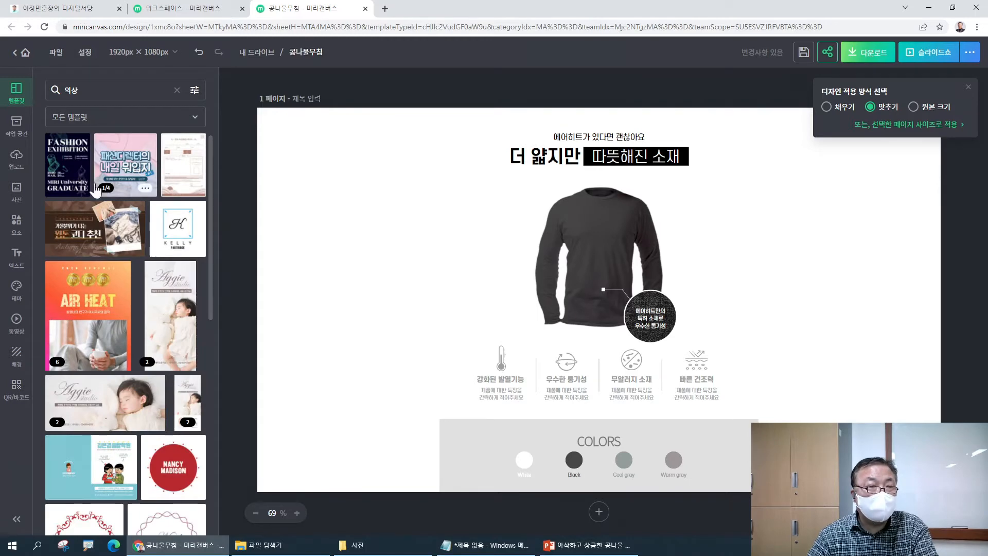
scroll(121, 316, down, 3)
click(113, 206)
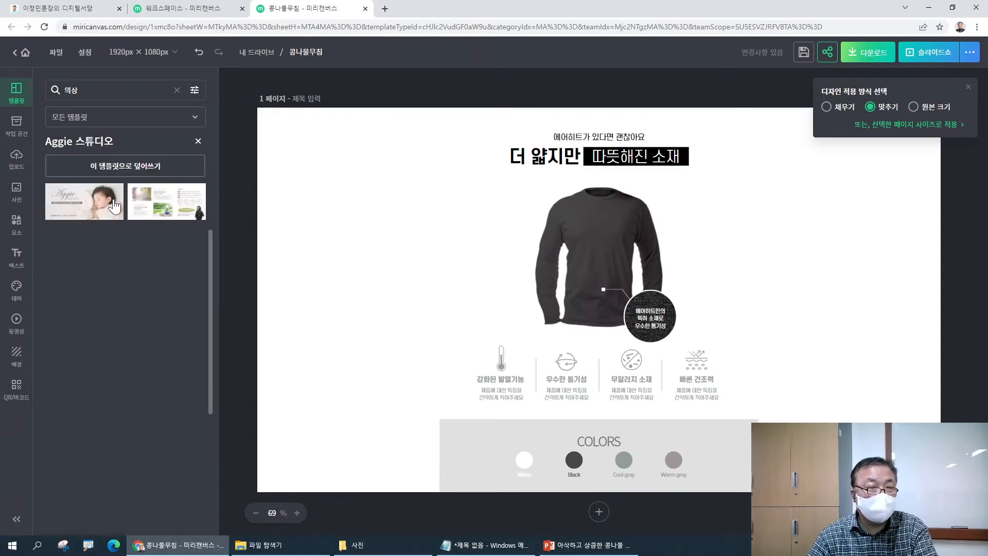
click(67, 209)
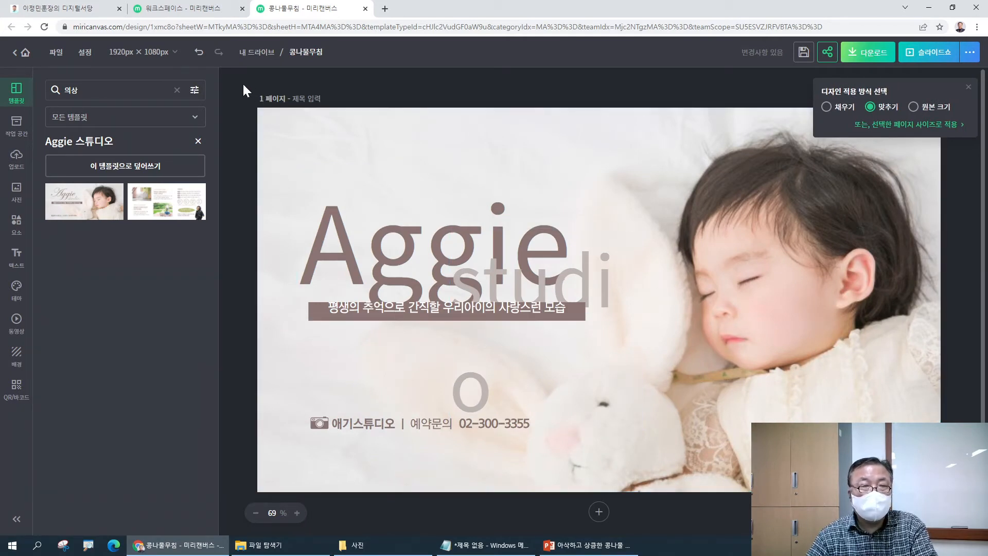
- Delete the text and graphic elements over the baby photo and clear the template search
click(198, 141)
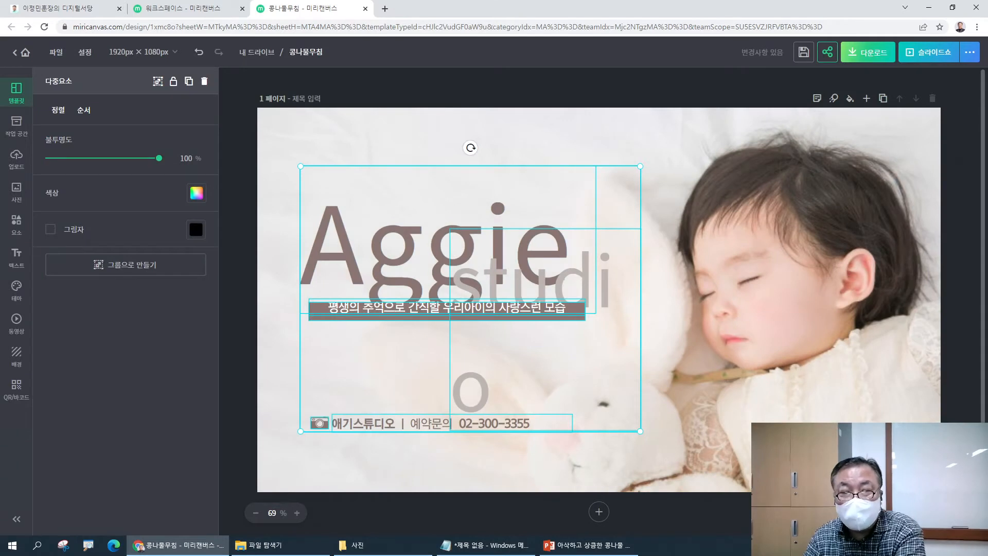
key(Delete)
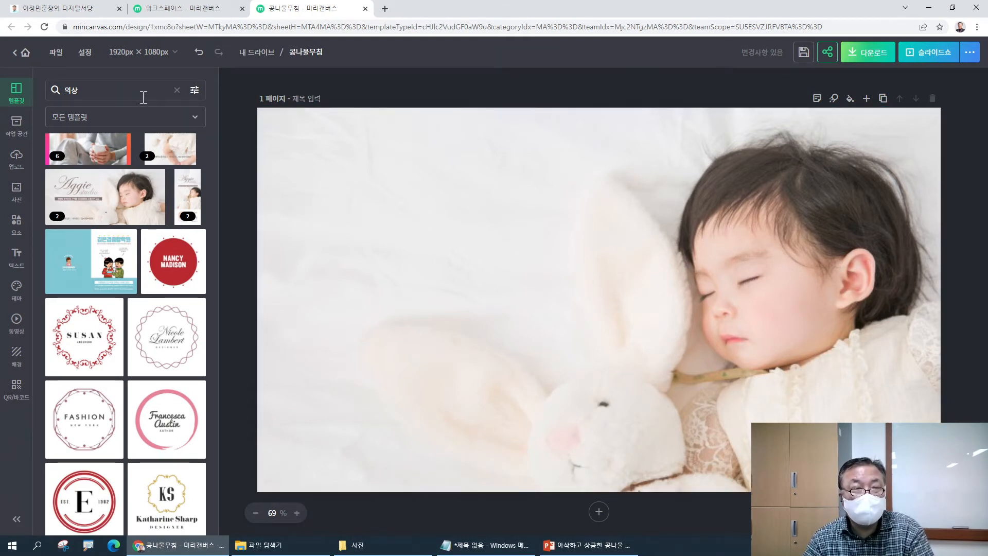
click(177, 90)
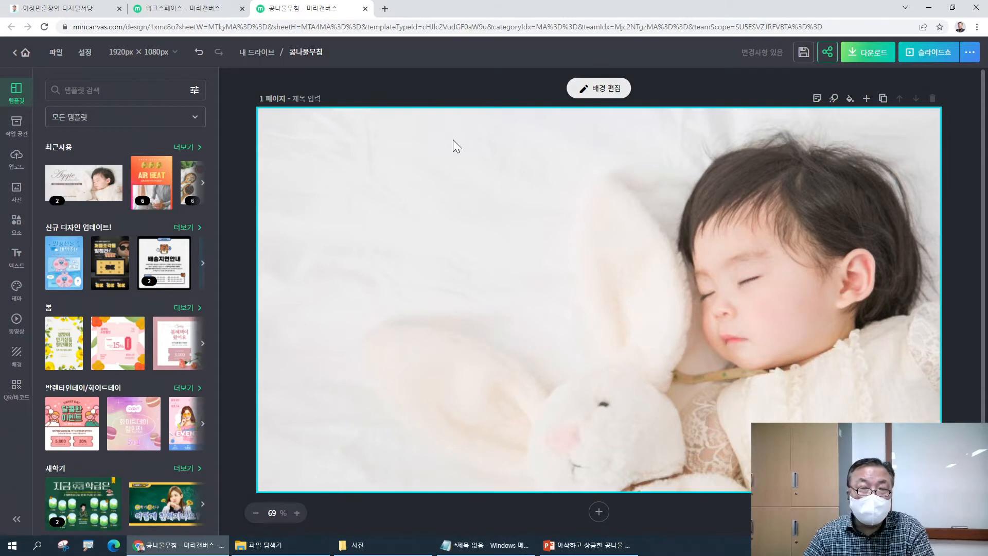
- Add a blank page after the baby photo page and delete the photo page
click(867, 98)
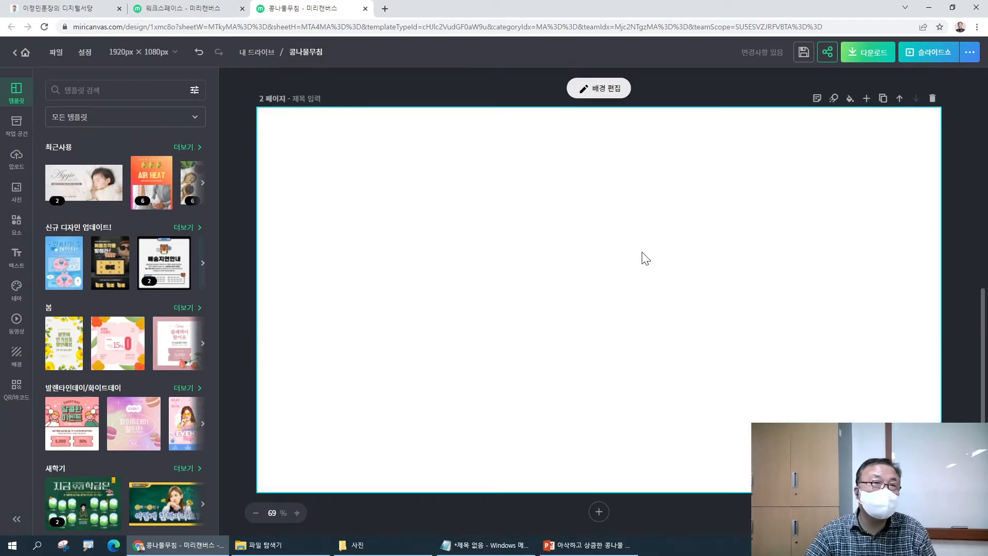
scroll(642, 253, up, 8)
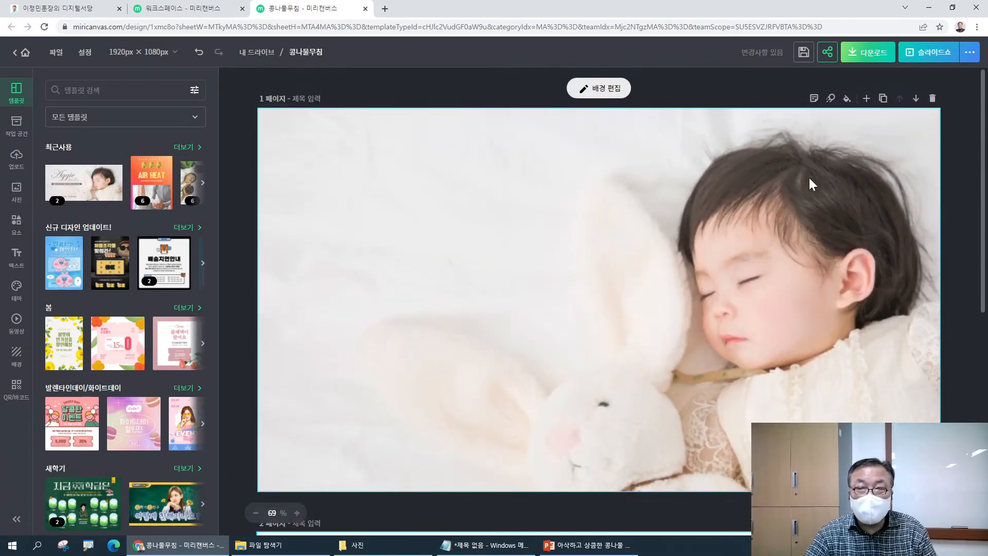
click(932, 99)
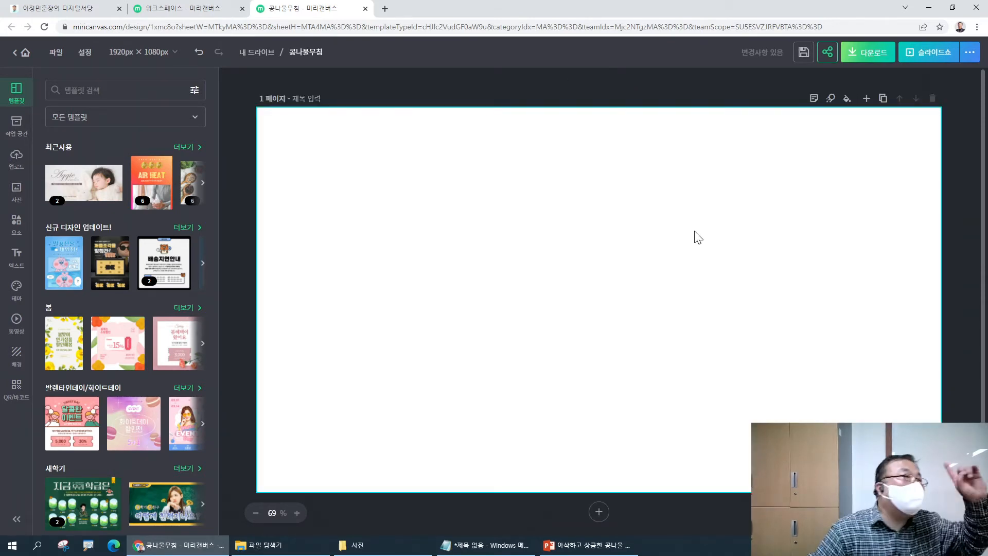
- Add another blank page and delete the first one so a single empty page is left
click(867, 100)
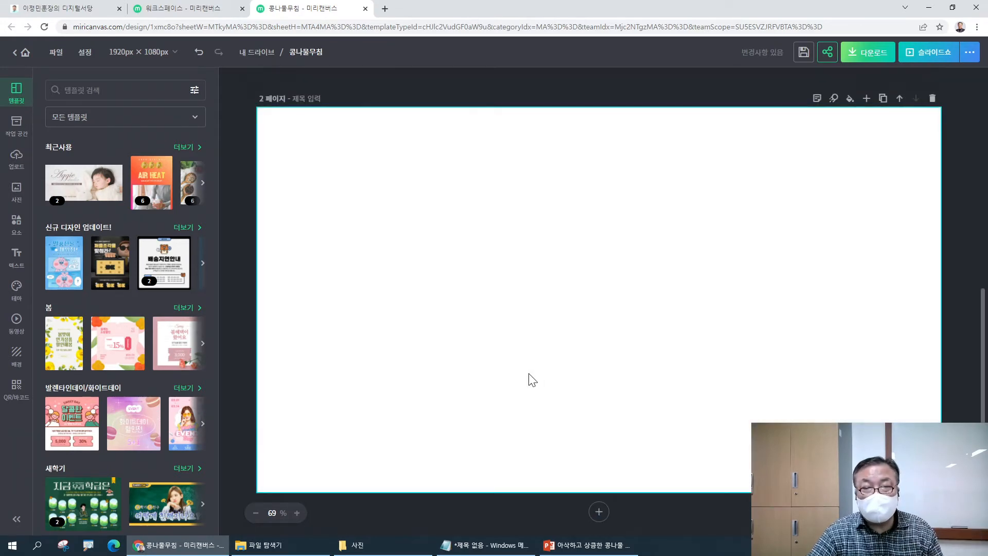
scroll(532, 373, up, 4)
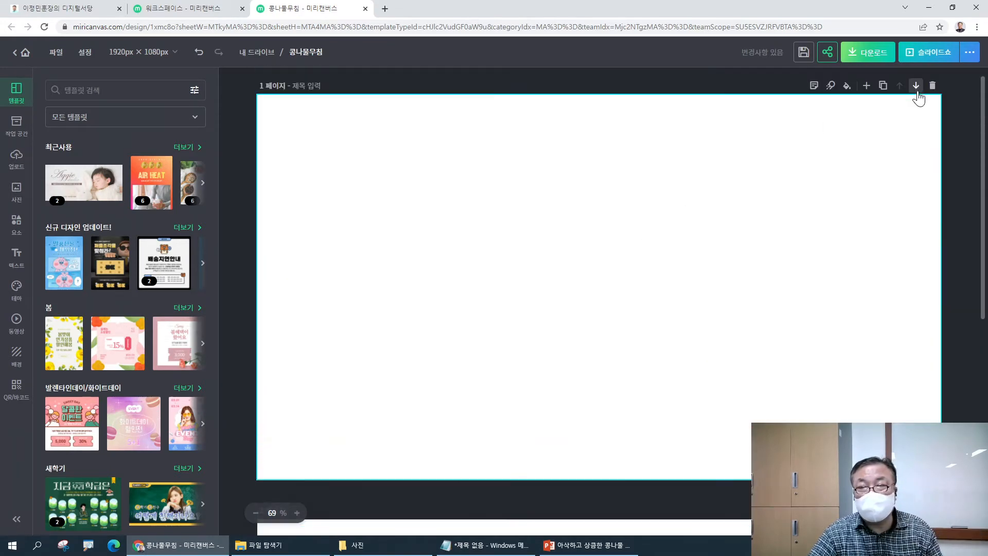
click(933, 86)
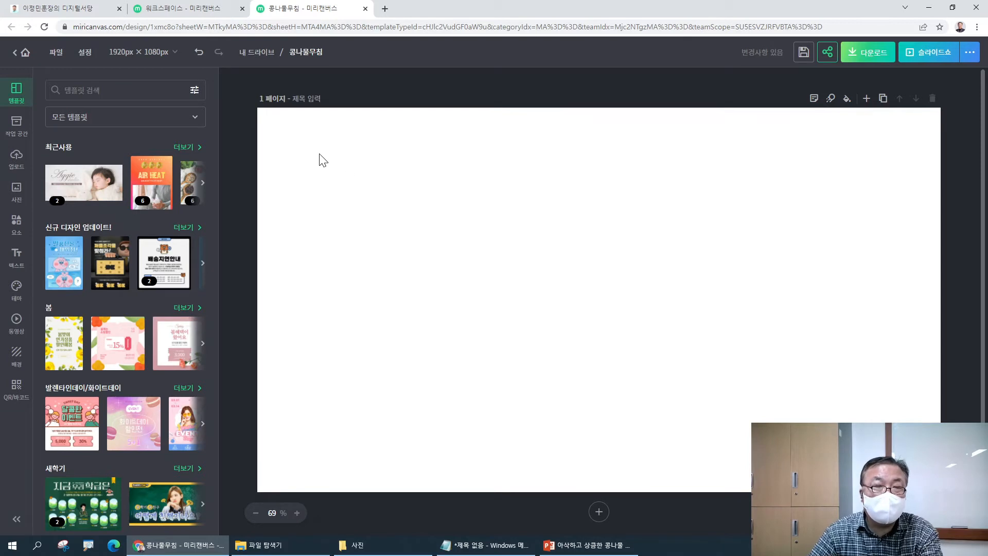
drag(311, 145, 571, 443)
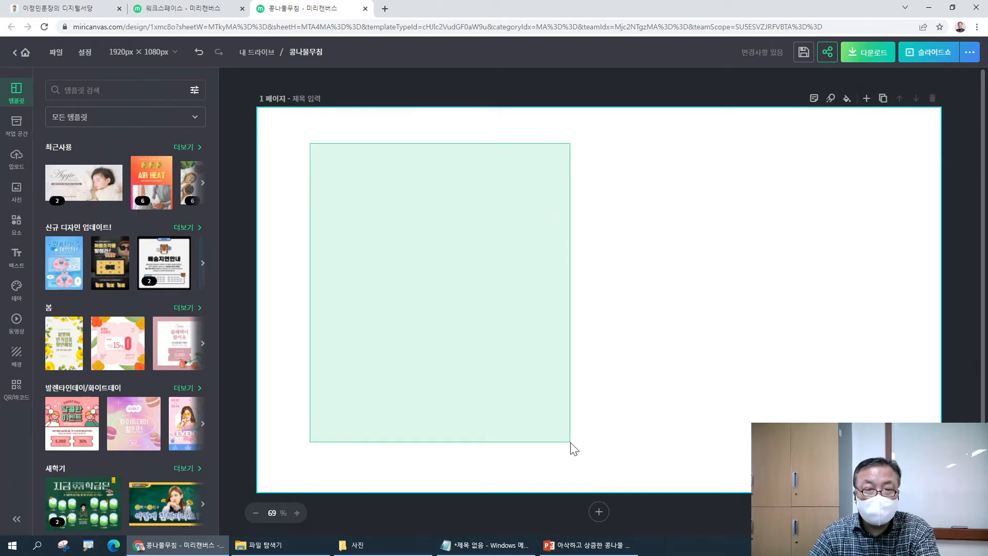
drag(570, 443, 572, 447)
drag(650, 142, 913, 460)
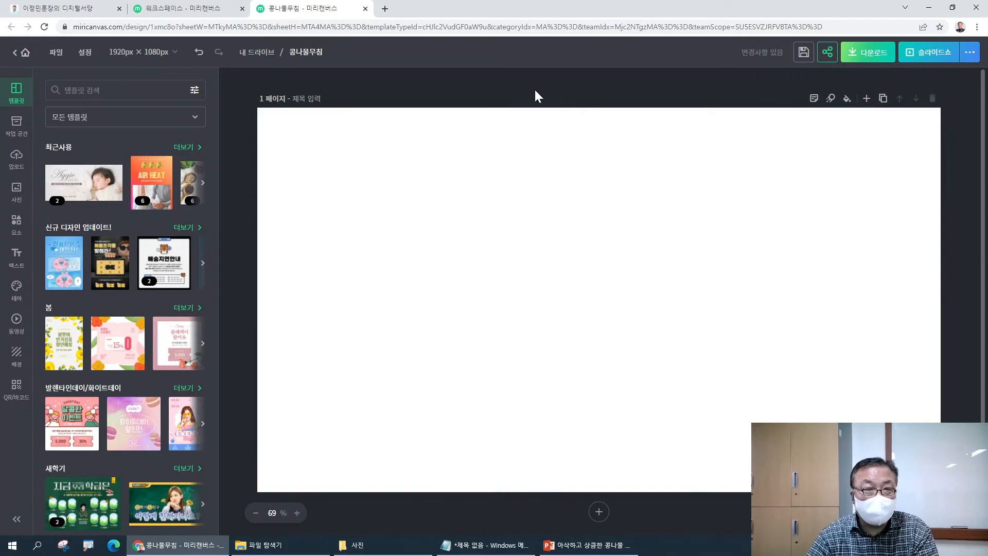
drag(330, 177, 570, 444)
drag(673, 201, 856, 430)
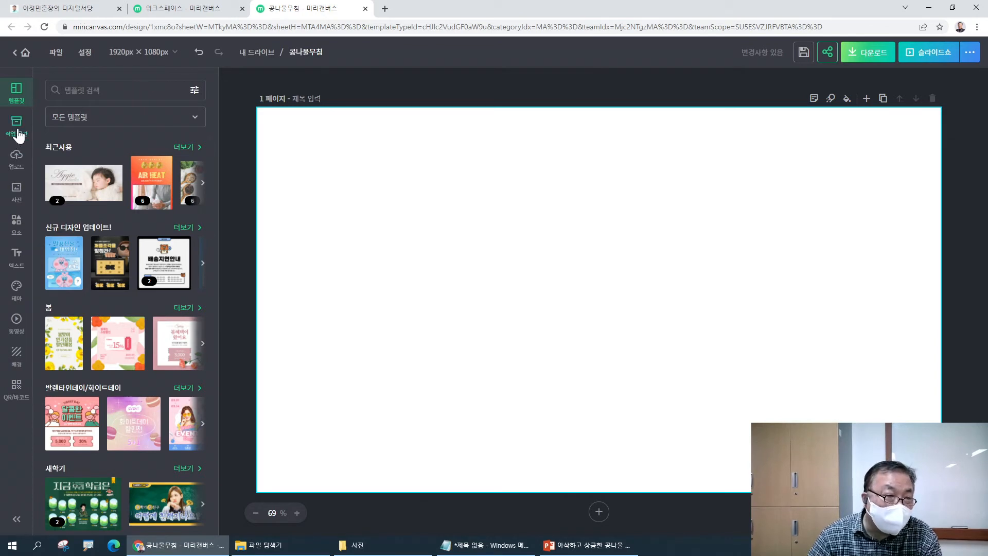
- Search the photo library for "콩나물"
click(15, 198)
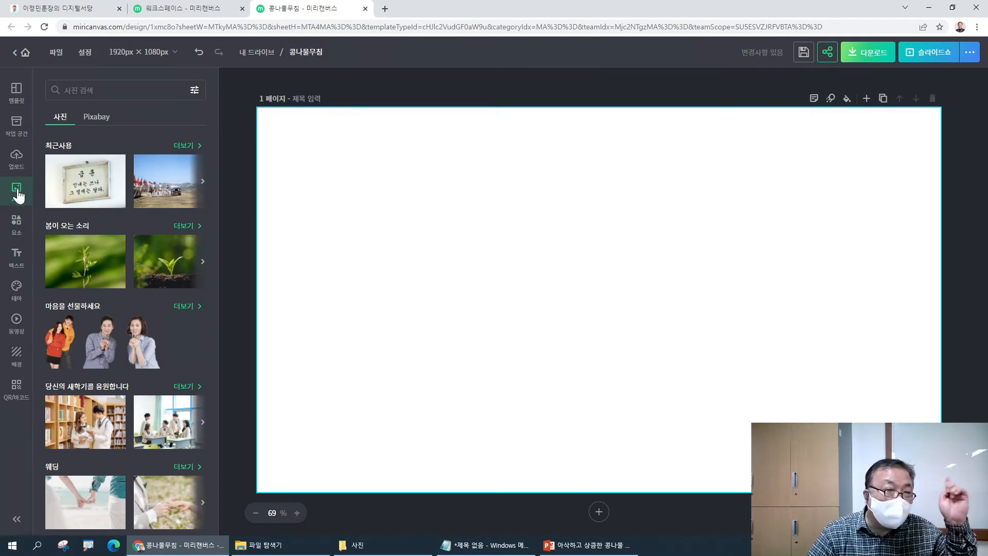
click(95, 93)
text(콩)
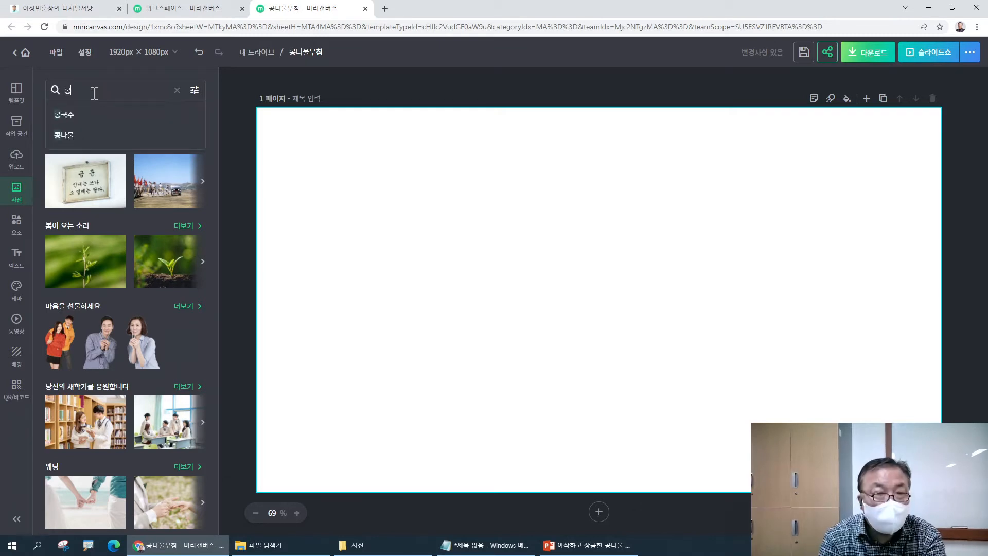
text(ㅇ)
key(BackSpace)
text(나물)
key(Return)
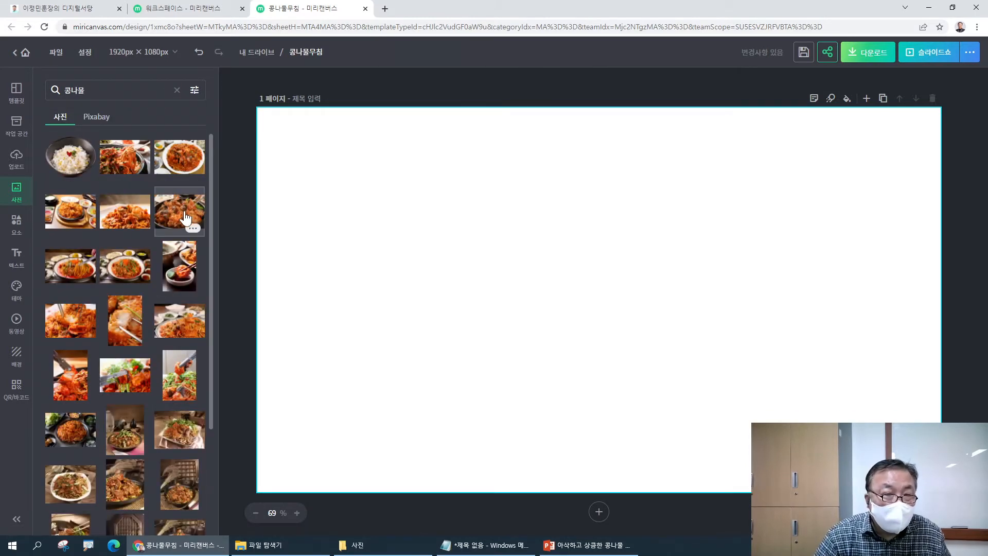
- Try placing two 콩나물 dish photos side by side on the blank page, and undo the insertions
click(113, 164)
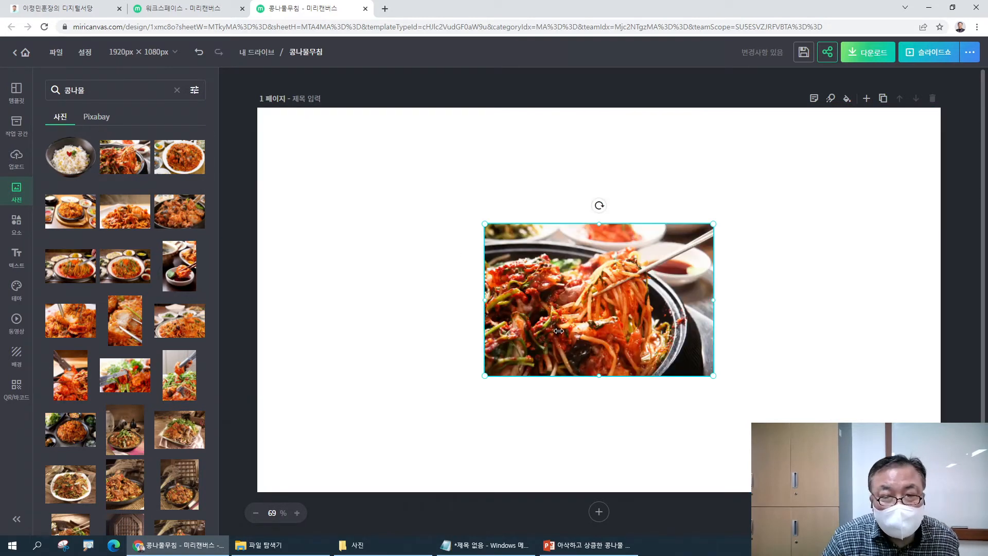
click(184, 392)
drag(591, 346, 436, 332)
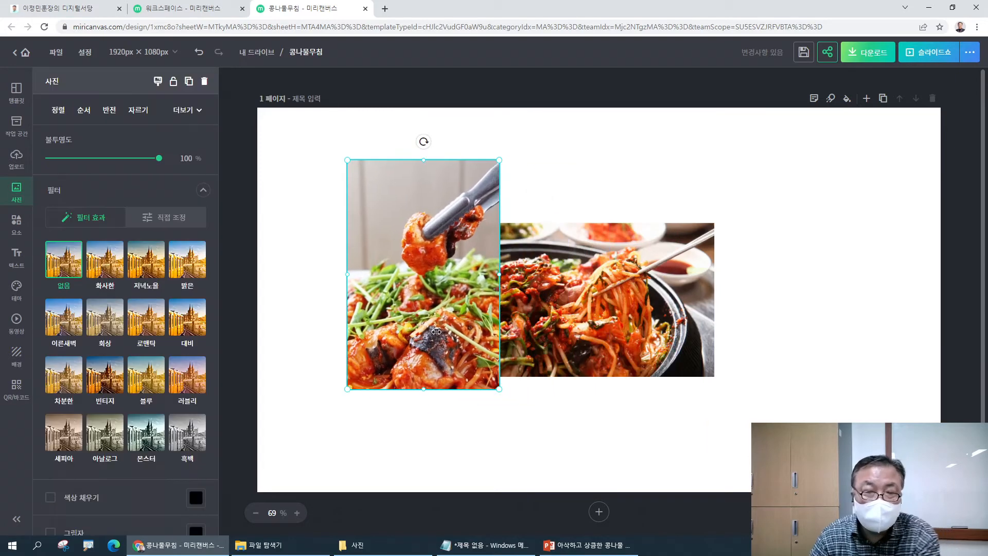
key(ctrl+z)
key(ctrl+z)
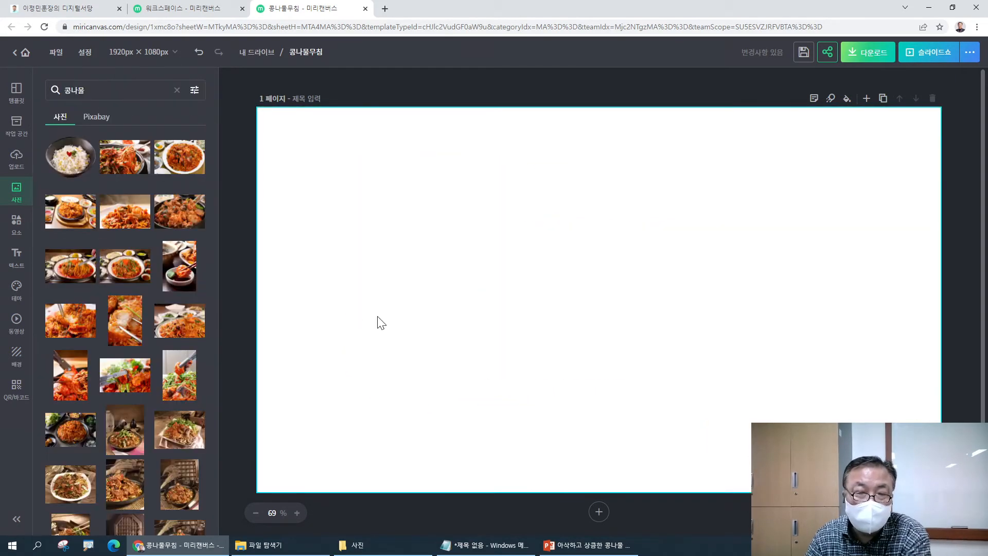
- Insert the 콩나물무침 photo on a round wooden plate from the 콩나물 results and place it on the page's right side
scroll(153, 282, down, 6)
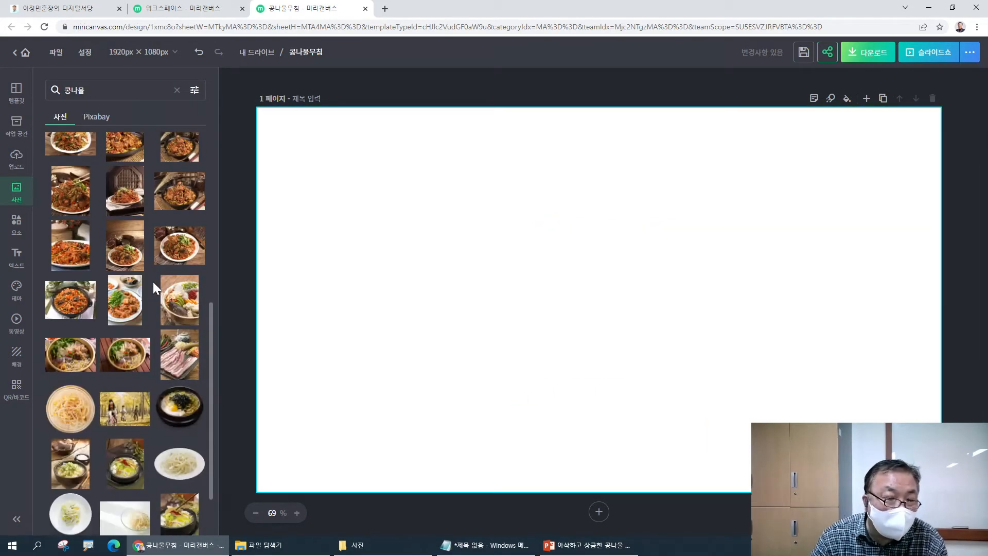
scroll(153, 282, down, 1)
click(64, 342)
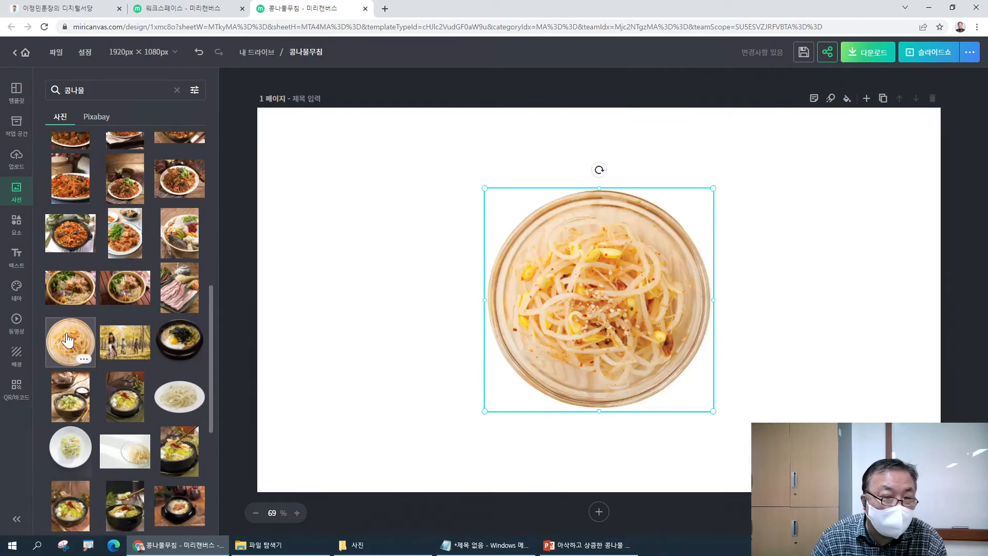
drag(511, 327, 708, 322)
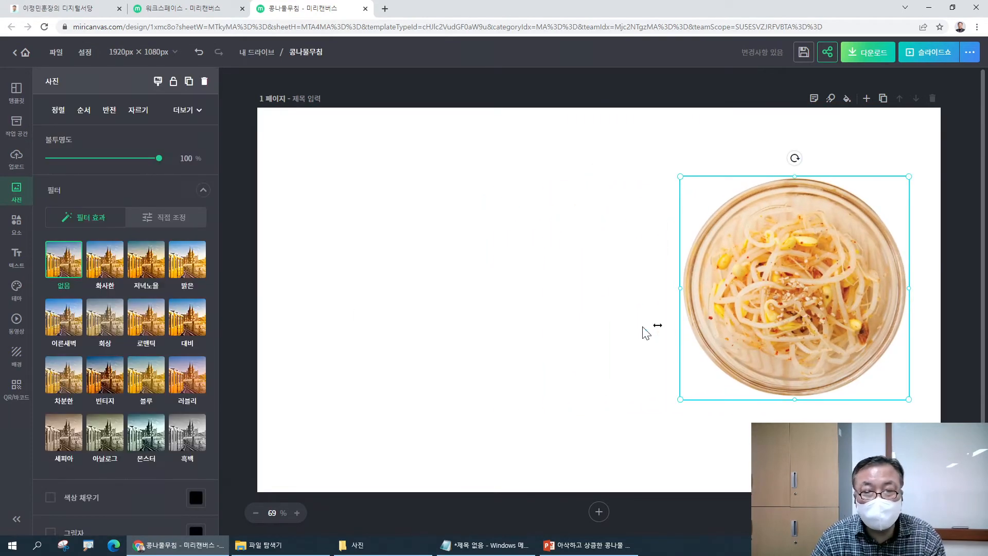
click(252, 315)
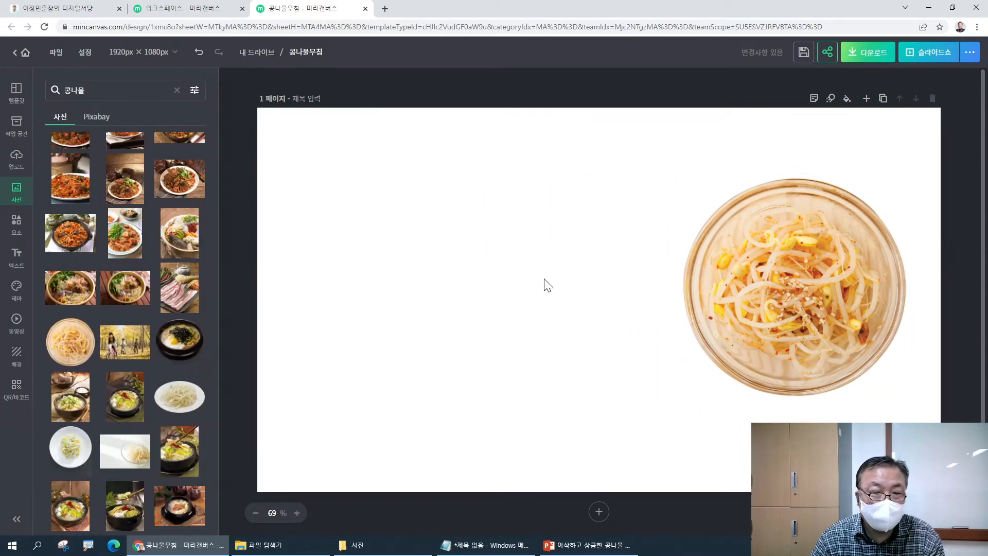
- Try placing the square green sprout photo beside the wooden-plate photo, near the page's upper edge
scroll(124, 309, down, 3)
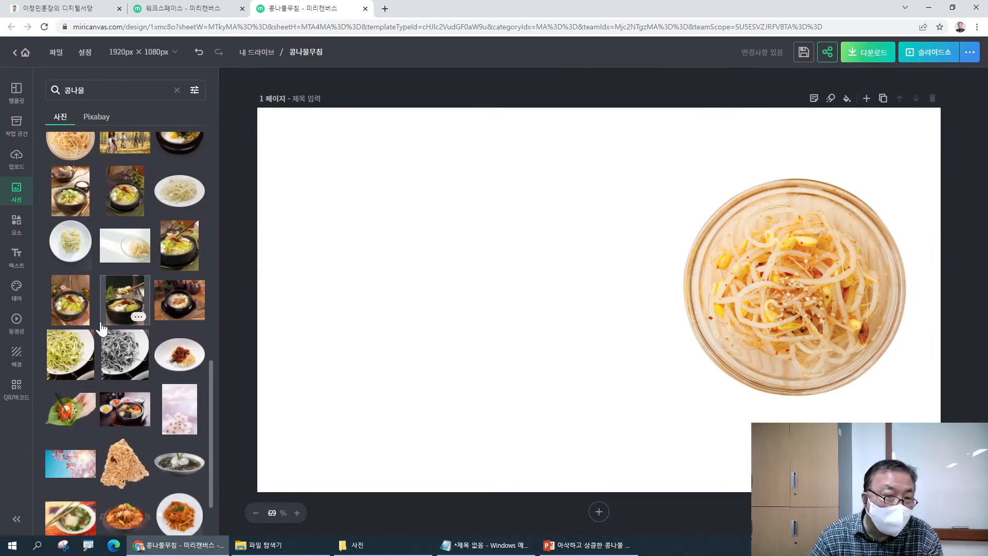
click(71, 354)
drag(588, 271, 555, 201)
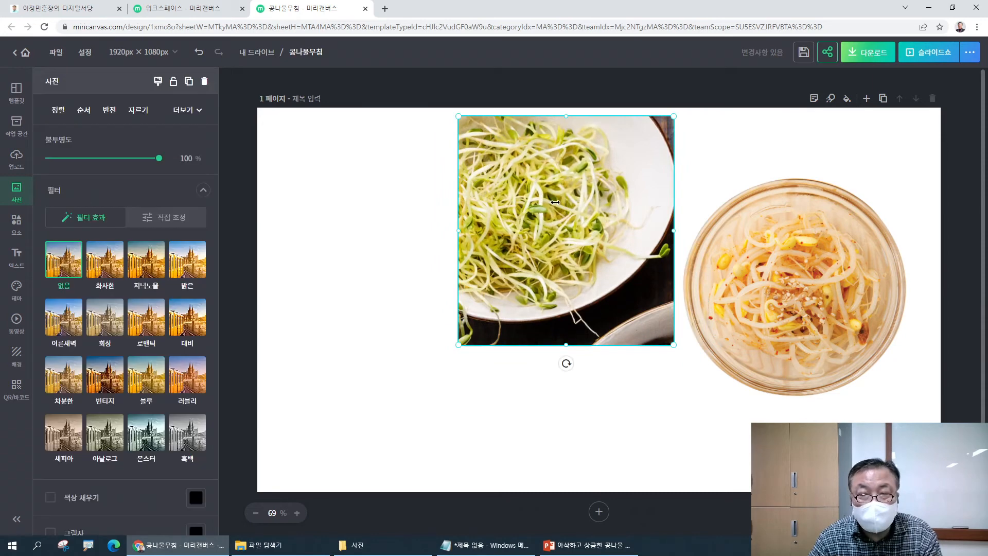
click(336, 206)
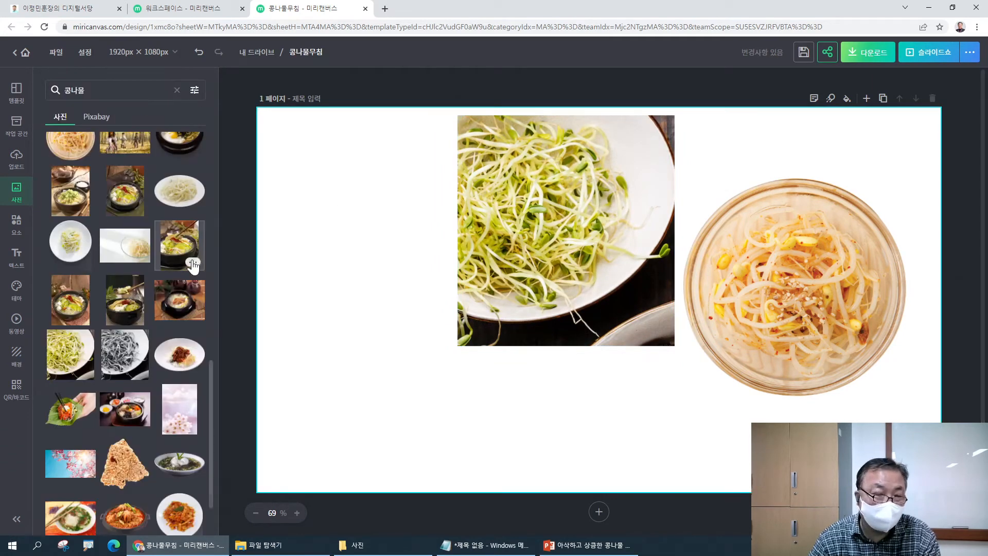
- Try adding the red side-dish photo at the page's upper left, delete it, and shift the green sprout photo left
scroll(203, 372, down, 5)
click(180, 243)
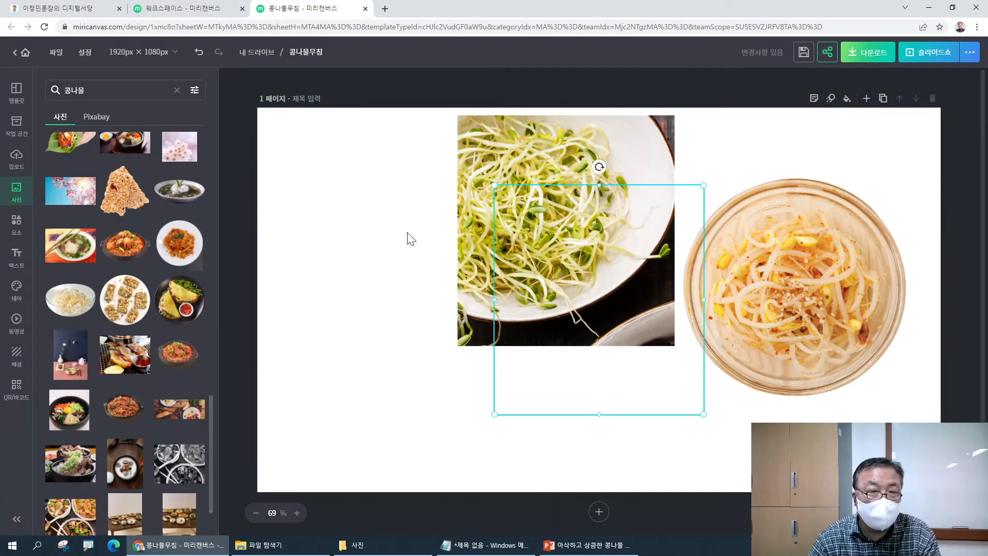
drag(593, 283, 379, 215)
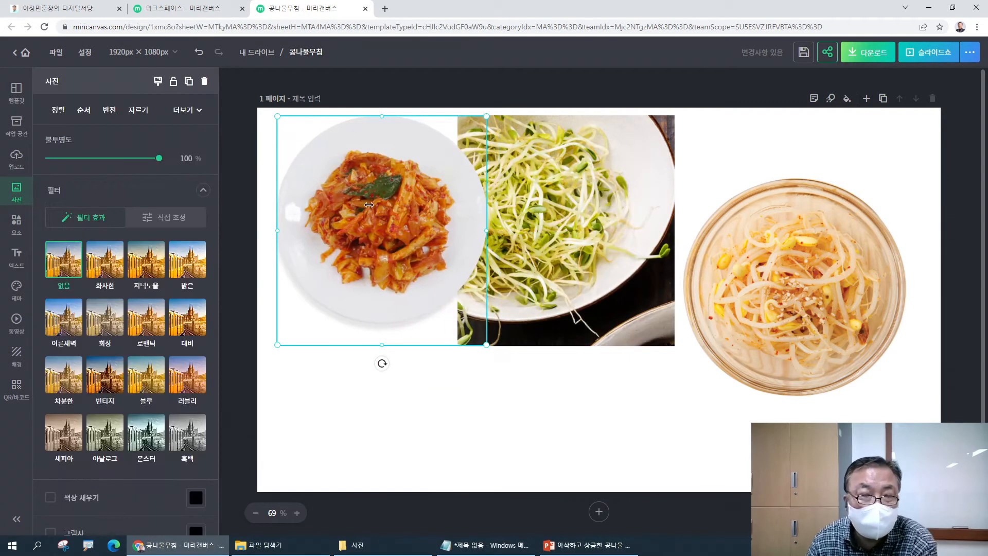
key(Delete)
drag(572, 206, 491, 217)
click(248, 203)
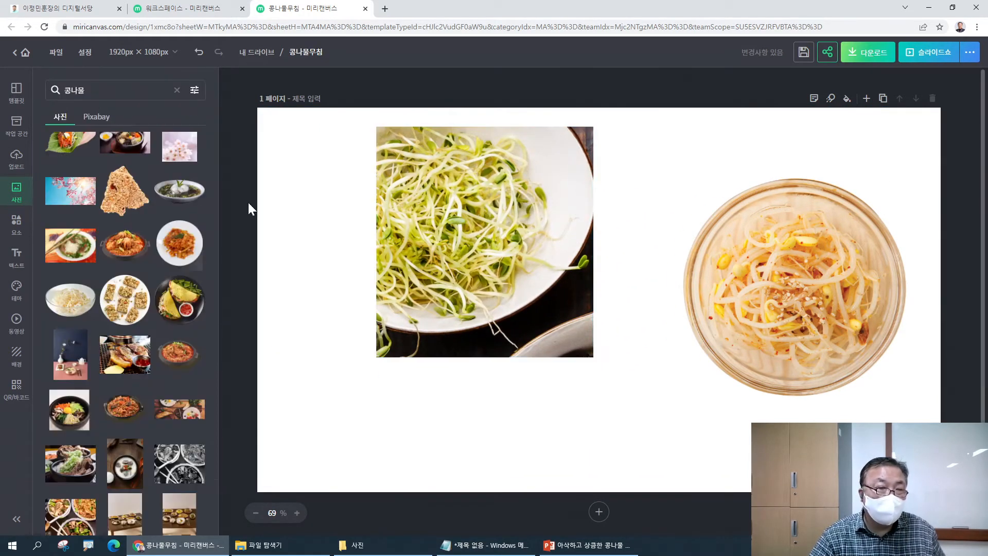
- Try one more dish photo, delete it and the green sprout photo, and move the wooden-plate photo up and left
click(180, 193)
click(619, 290)
key(Delete)
click(486, 239)
key(Delete)
drag(764, 261, 724, 212)
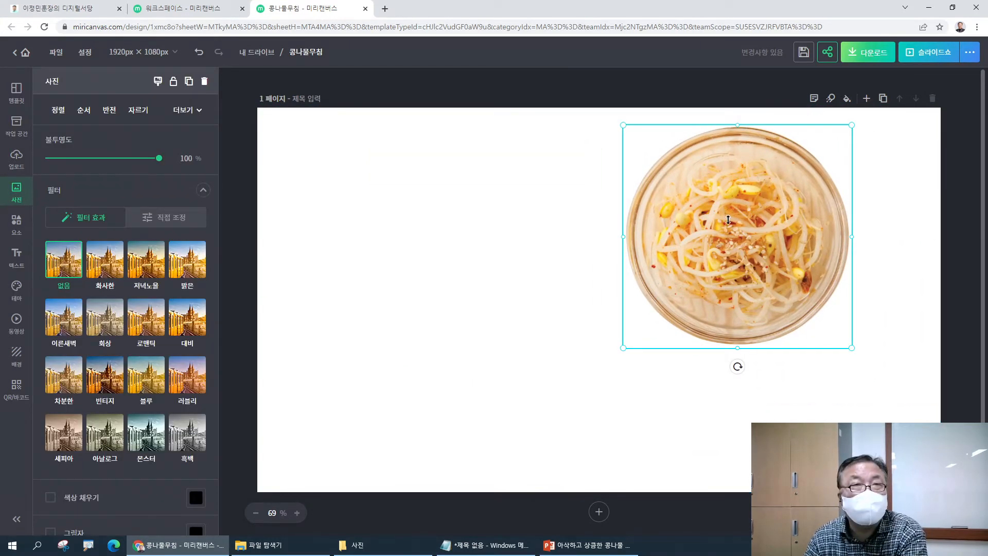
click(373, 201)
- Examine the remaining 콩나물 photo results and the Pixabay results for another suitable bean sprout picture
scroll(137, 339, down, 1)
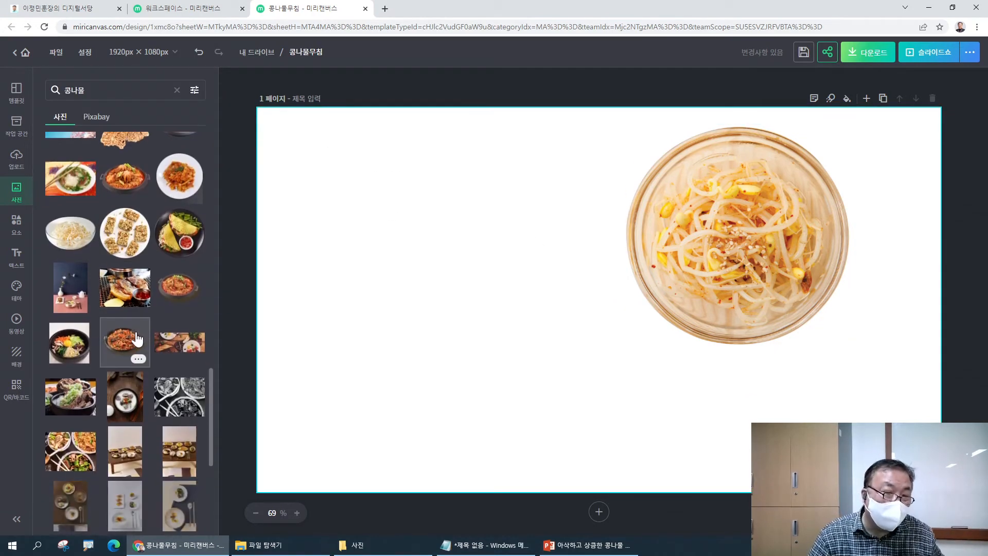
scroll(138, 333, up, 10)
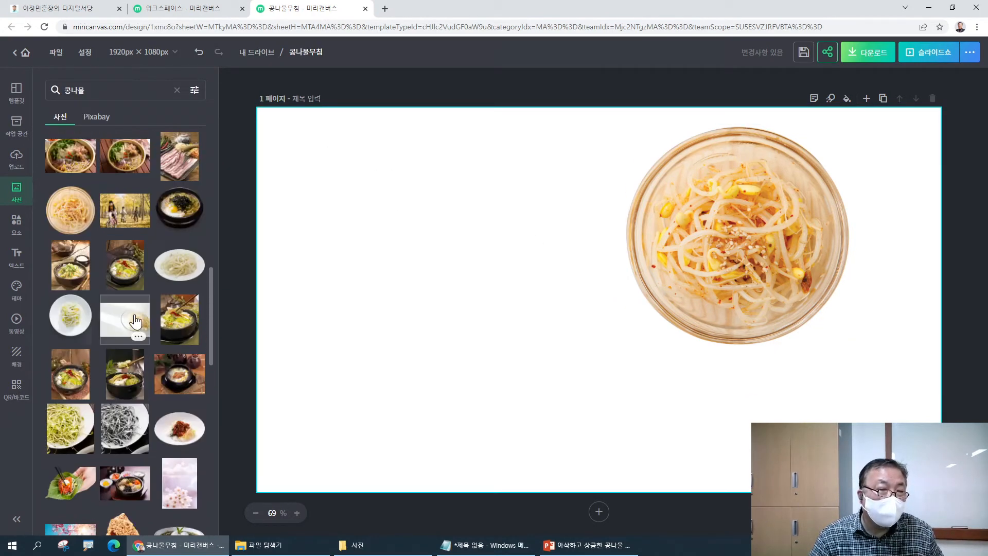
scroll(127, 255, up, 1)
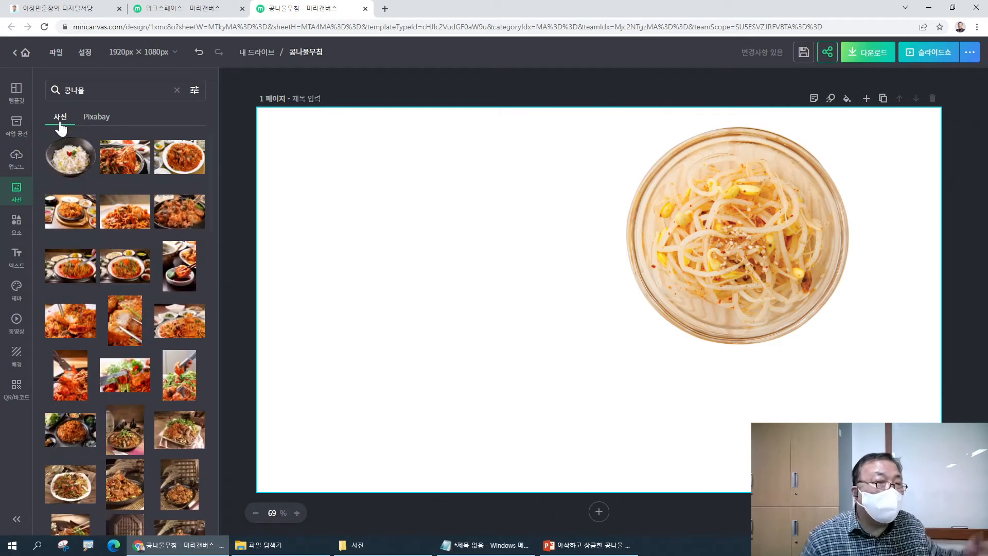
click(93, 125)
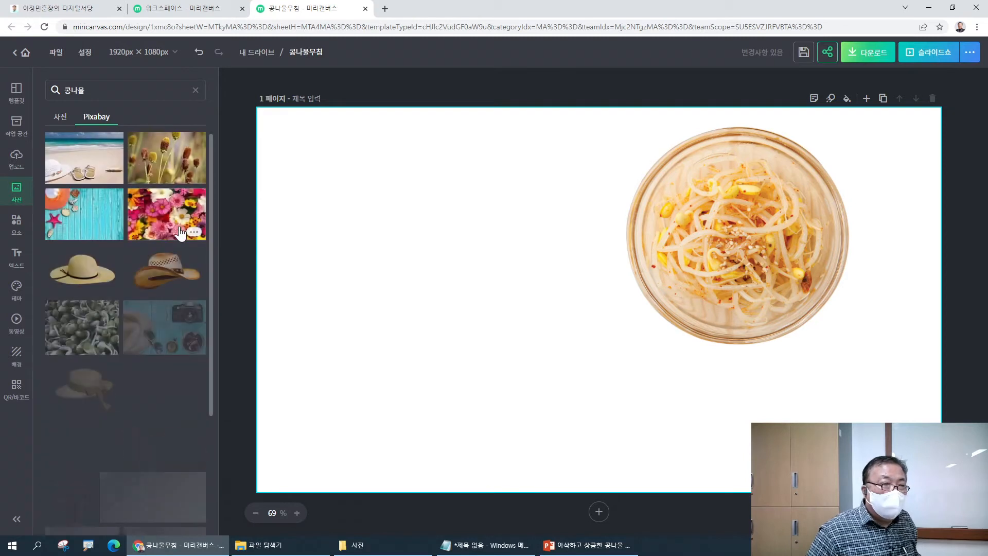
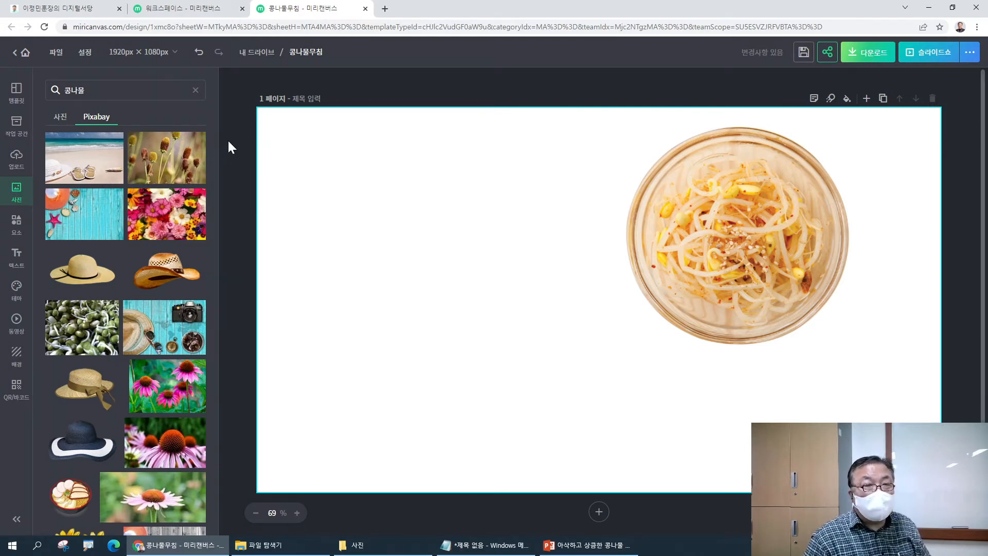
click(229, 142)
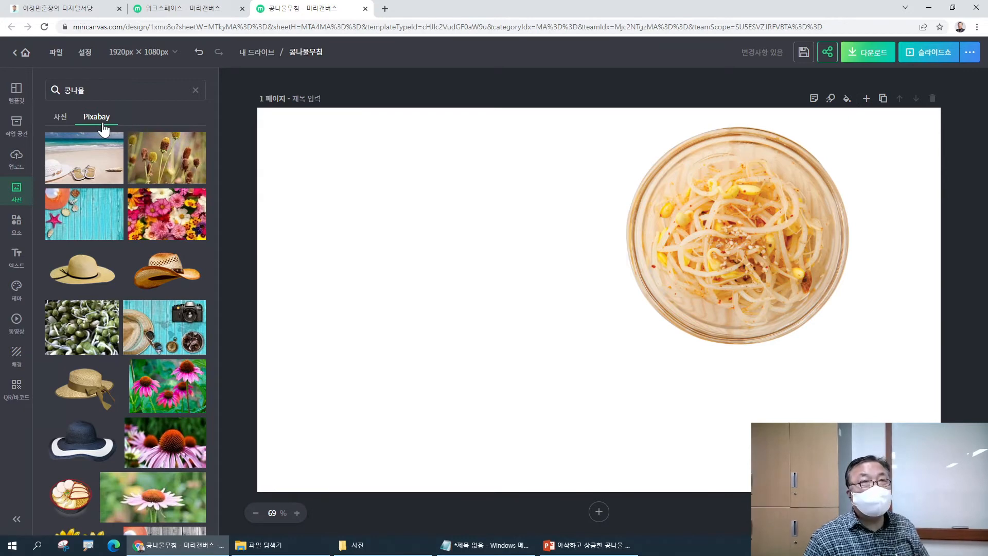
scroll(149, 286, down, 10)
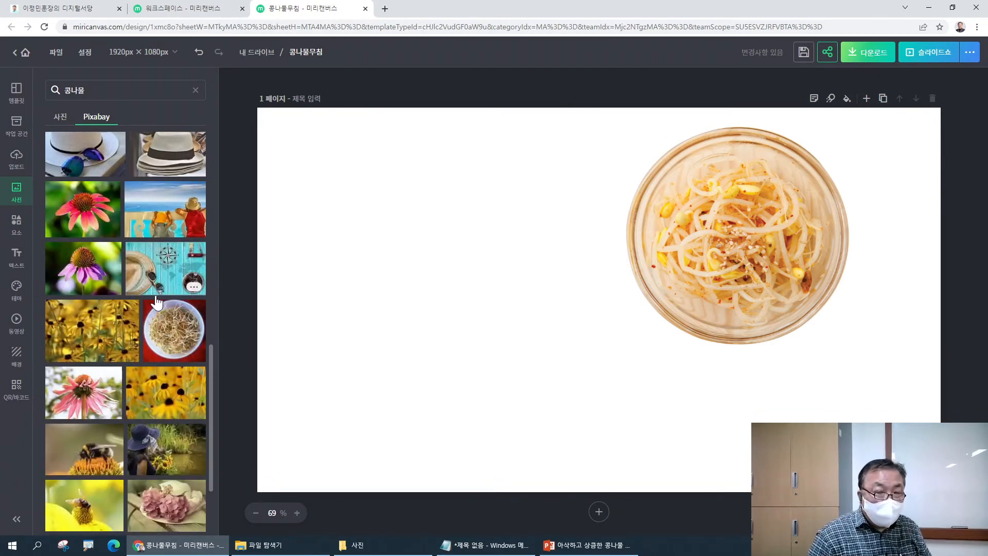
scroll(102, 298, down, 2)
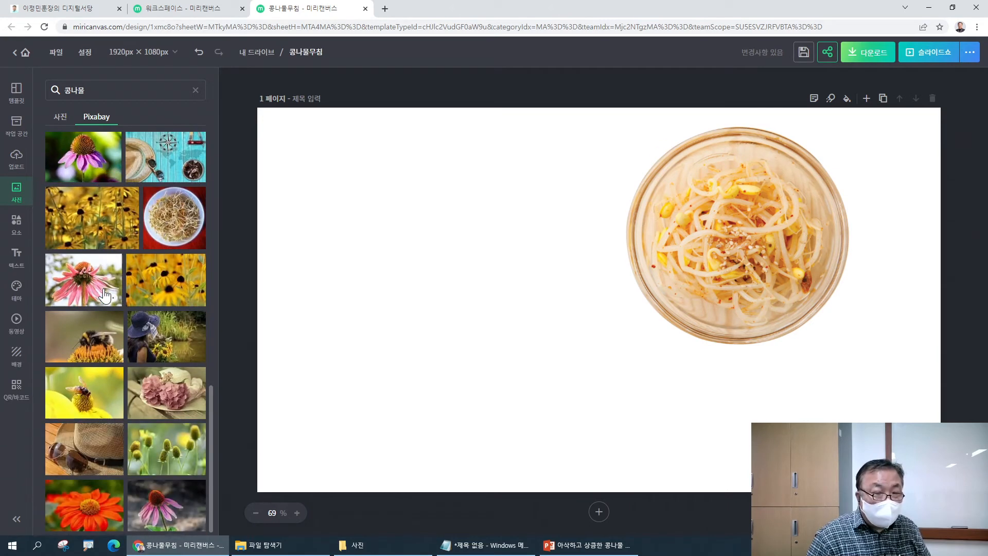
scroll(144, 334, down, 4)
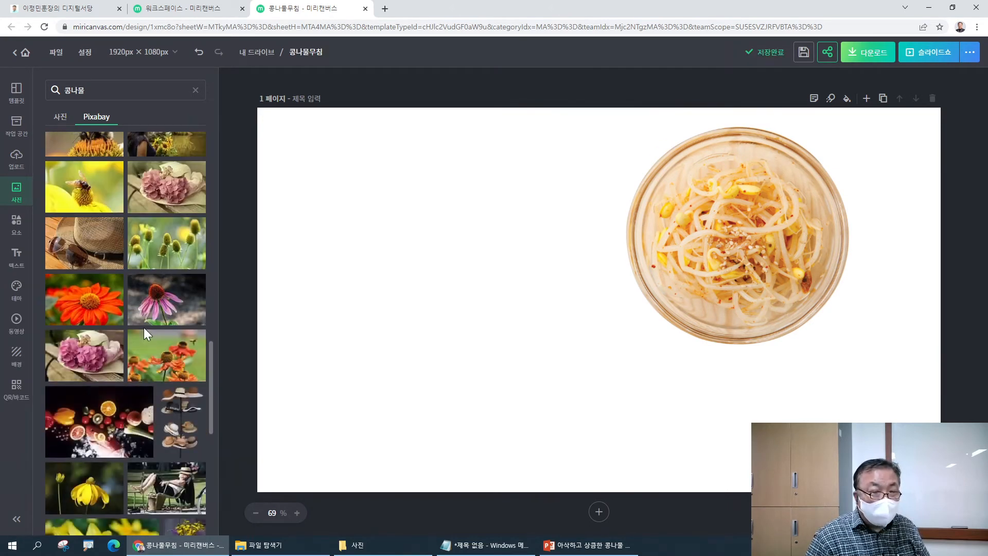
scroll(144, 330, down, 2)
scroll(147, 328, up, 10)
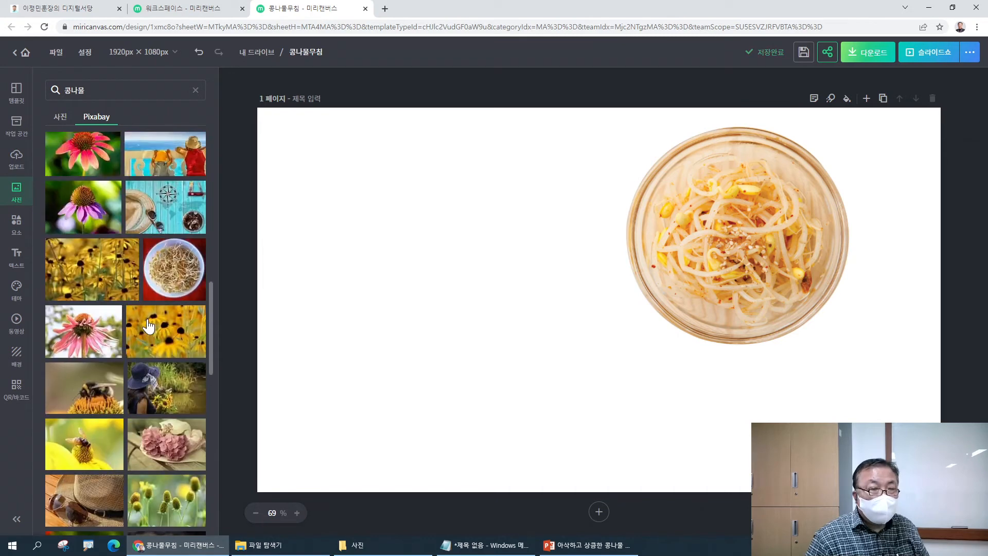
- Try placing the Pixabay photo of sprouts in a white bowl on the page's left half, and delete it
scroll(160, 419, down, 4)
click(161, 218)
drag(567, 275, 425, 221)
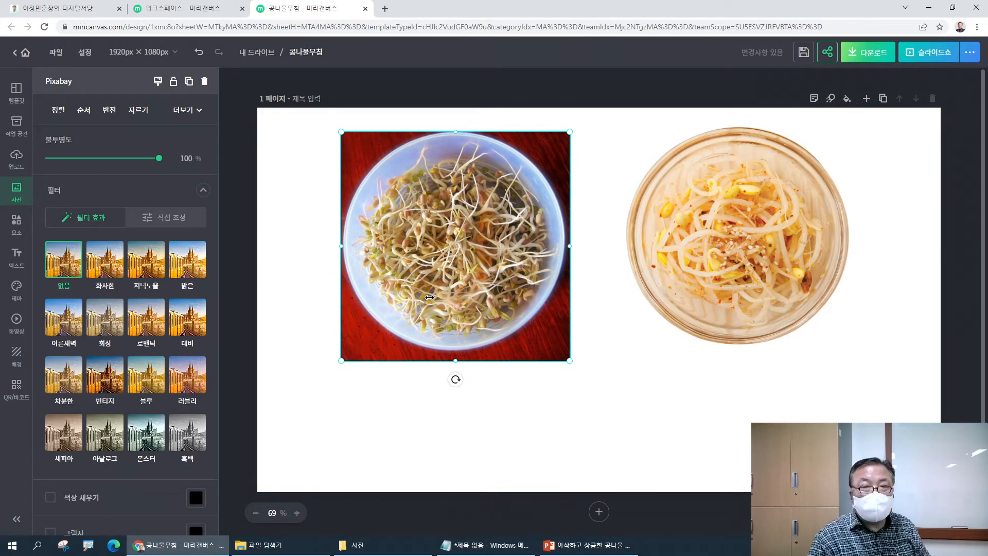
key(Delete)
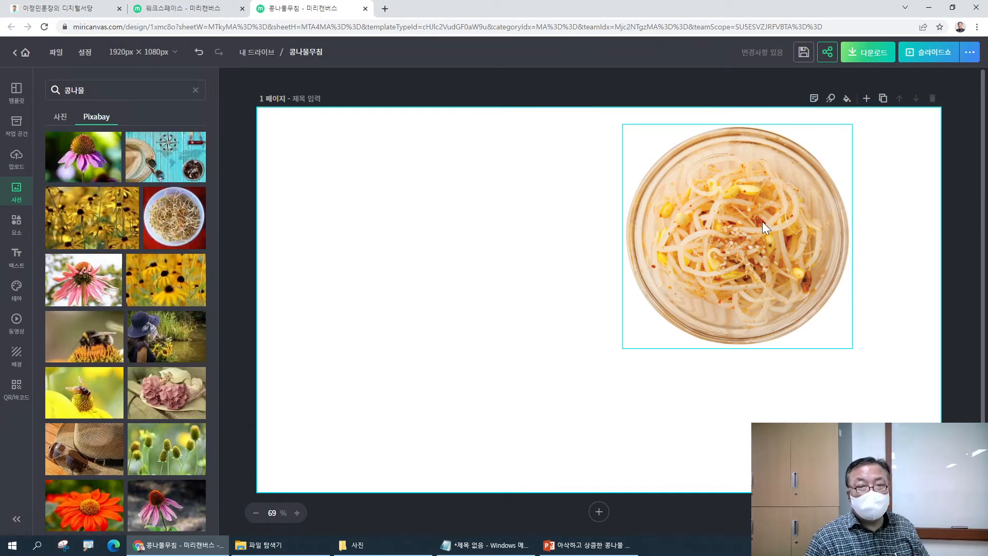
- Move the wooden-plate 콩나물무침 photo toward the page's right edge and enlarge it to fill most of the right half
drag(776, 226, 844, 230)
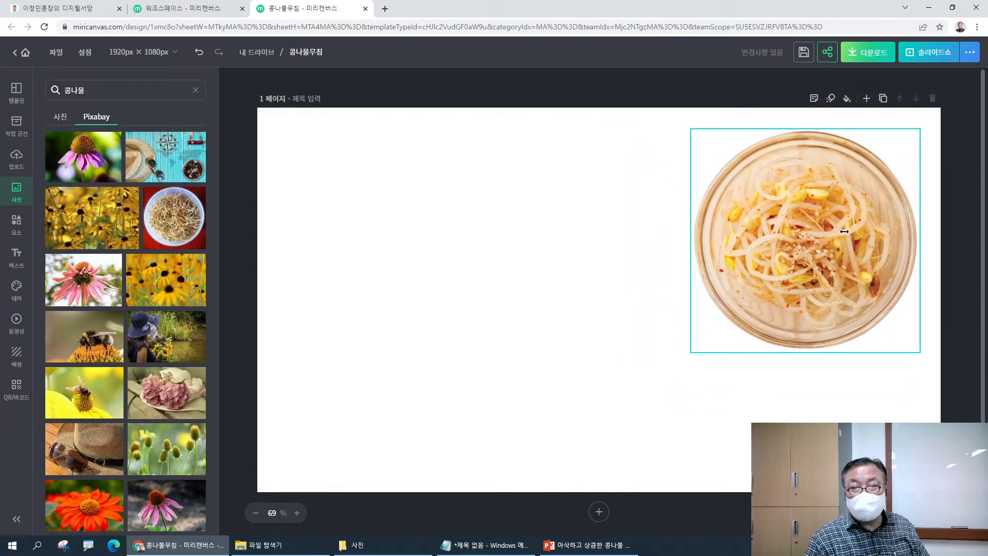
drag(689, 352, 591, 452)
drag(739, 302, 736, 306)
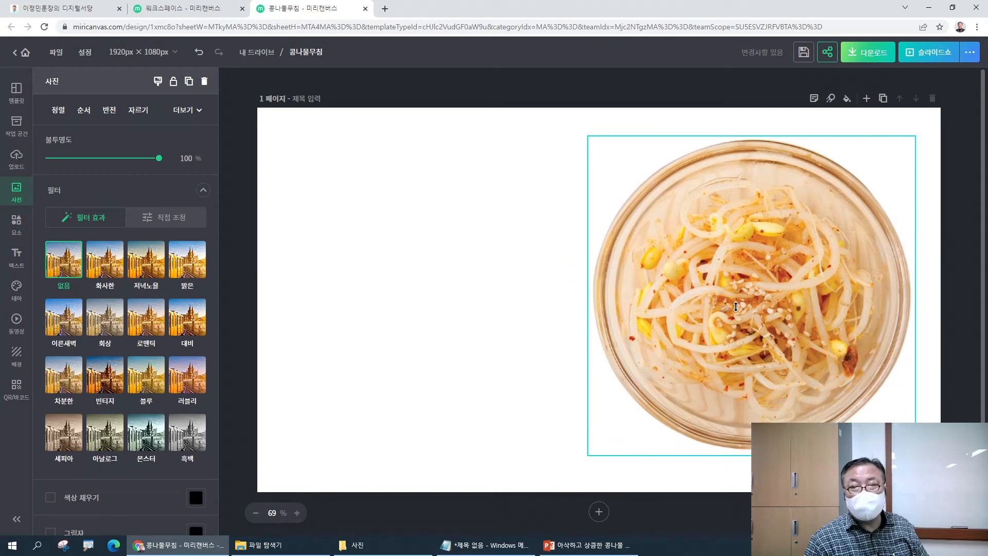
click(462, 301)
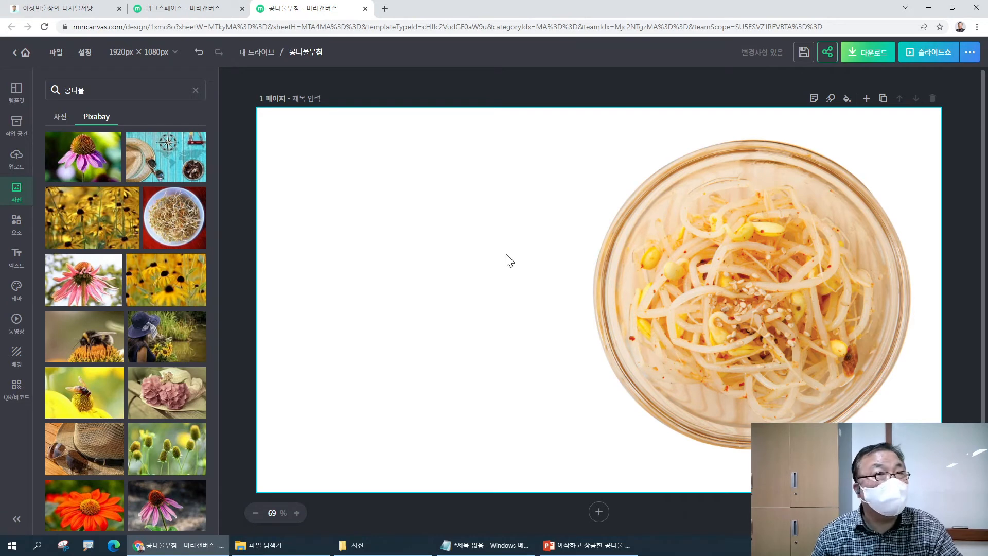
- Upload 20200726_120706.jpg from the 사진 folder onto the page and place it in the upper left area
click(386, 543)
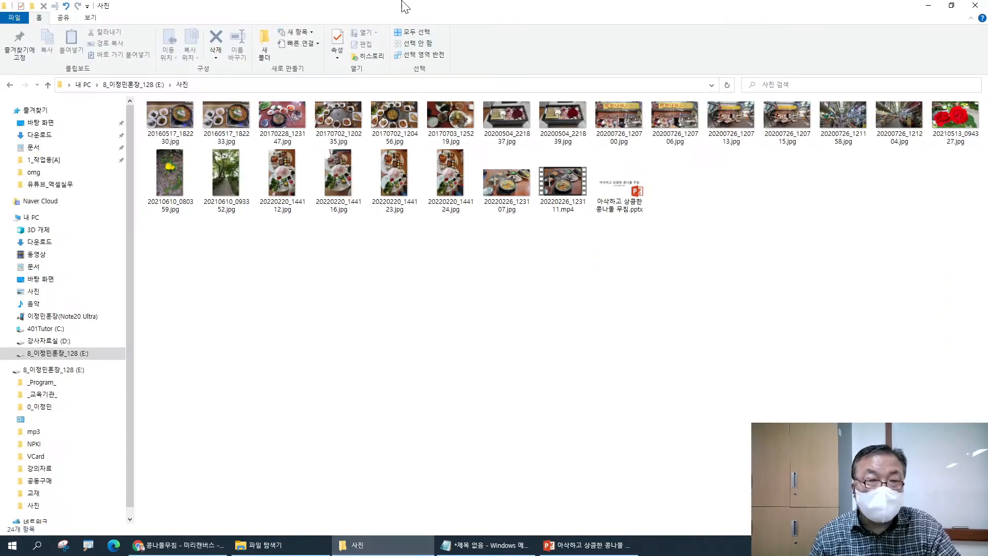
mouse_move(673, 22)
mouse_down()
mouse_move(544, 97)
mouse_move(987, 74)
mouse_move(690, 15)
mouse_up()
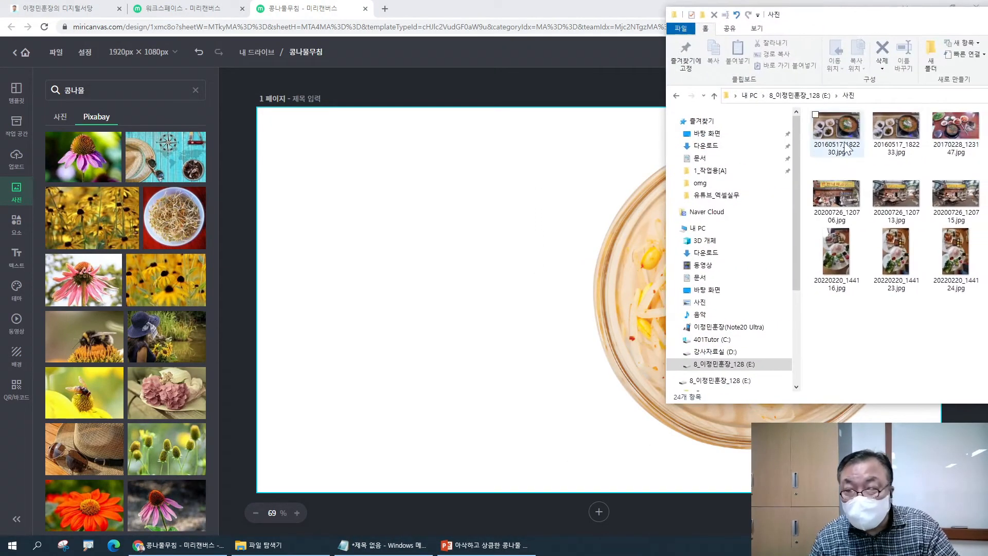
click(842, 196)
drag(841, 193, 463, 260)
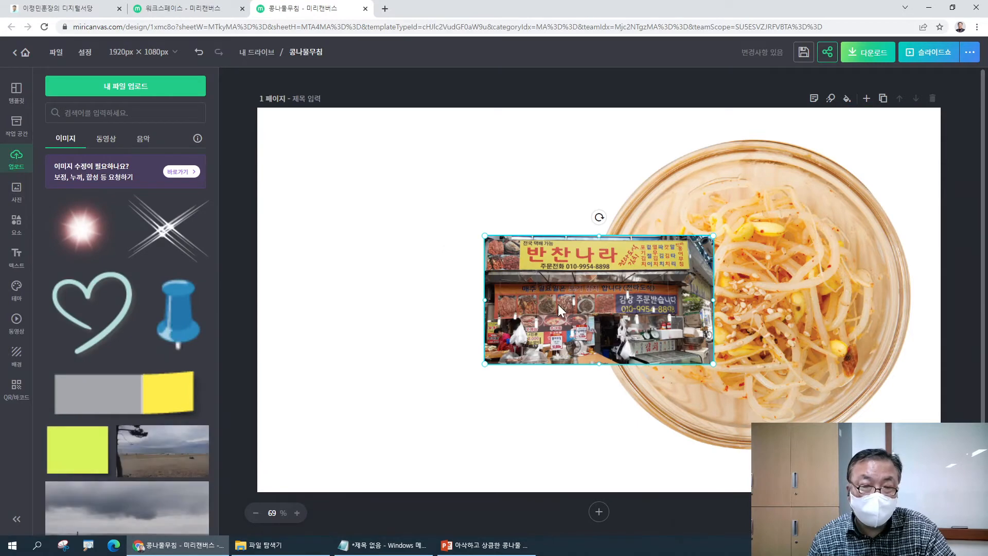
drag(558, 304, 378, 224)
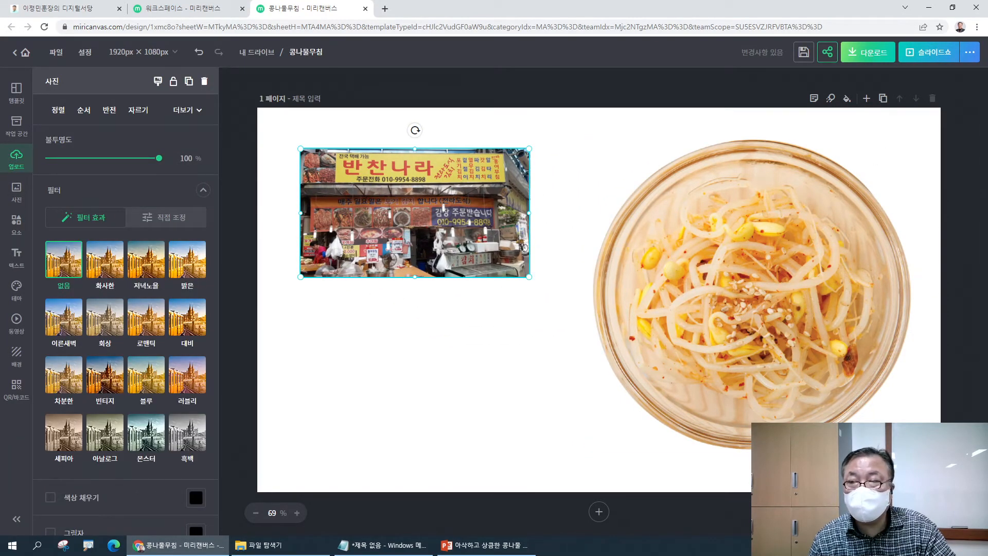
- Add 20170702_120456.jpg from the 사진 folder to the page, below the shop photo at the lower left
key(alt+Tab)
drag(987, 25, 876, 32)
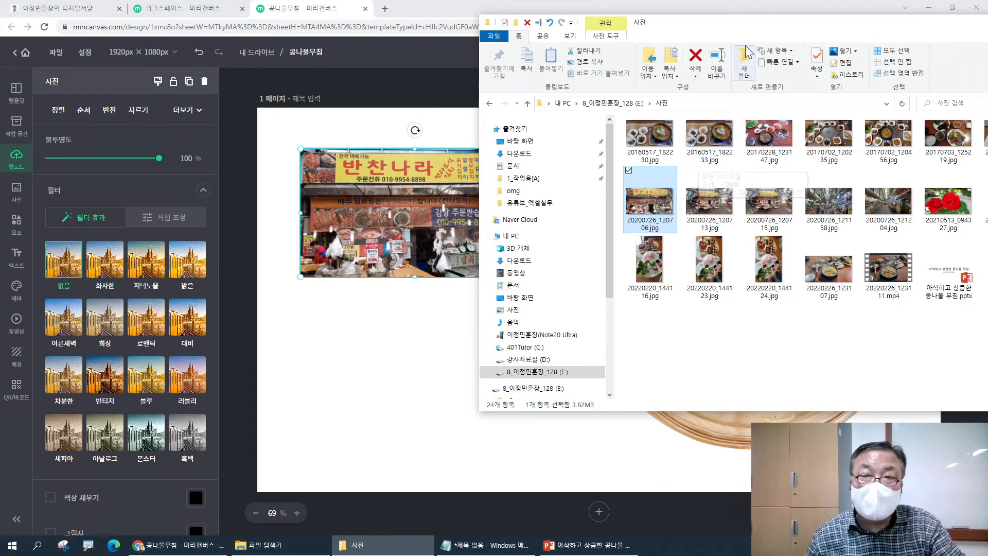
drag(714, 30, 550, 32)
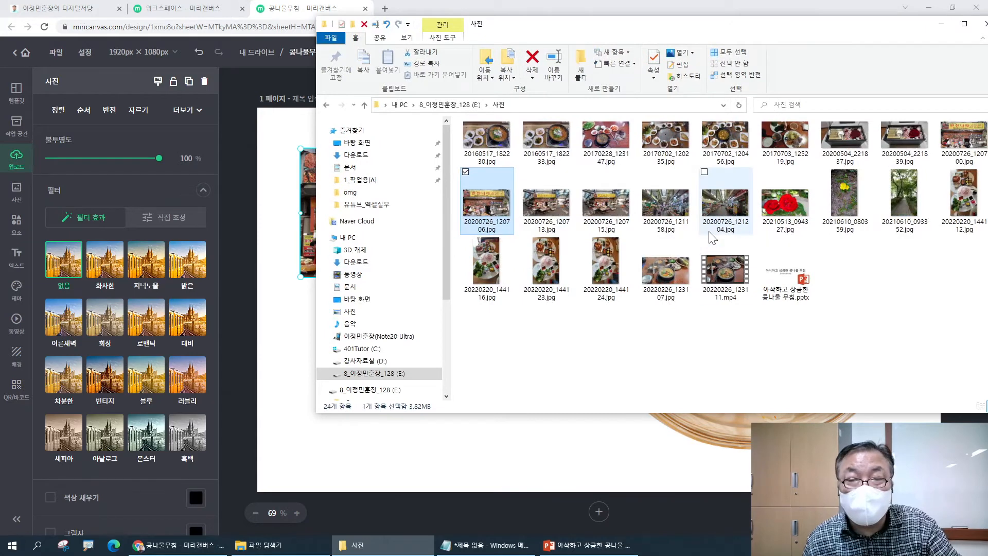
drag(573, 31, 912, 69)
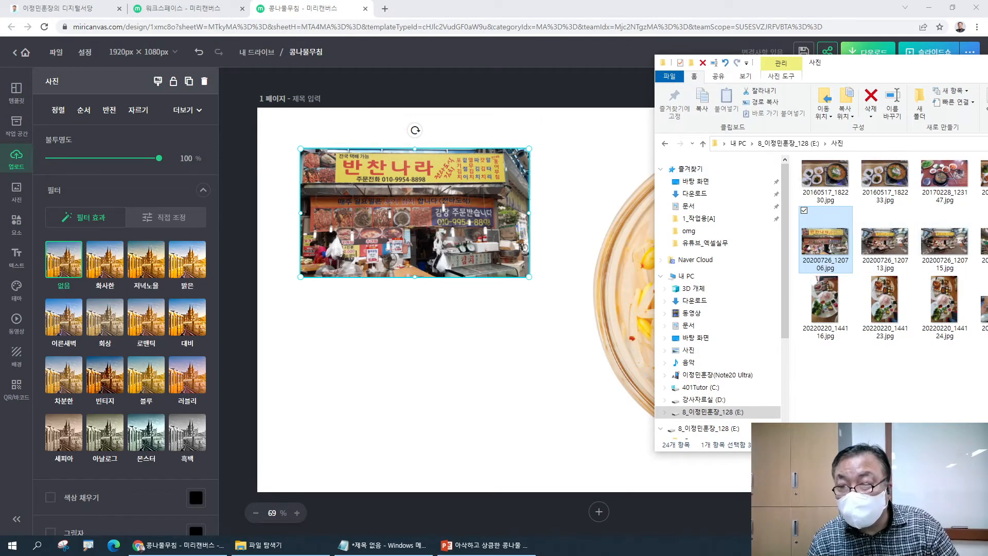
drag(923, 72, 759, 83)
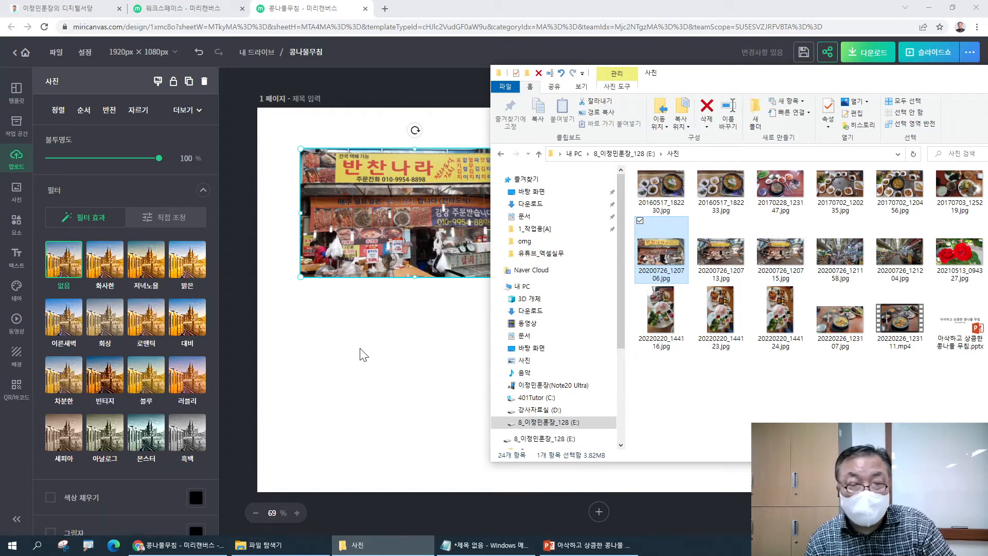
drag(899, 188, 356, 367)
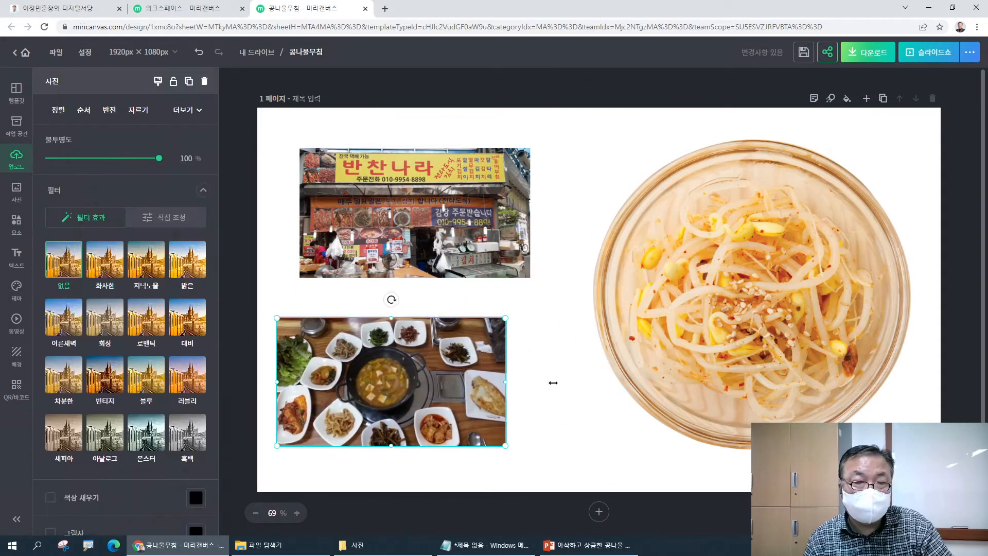
key(alt+Tab)
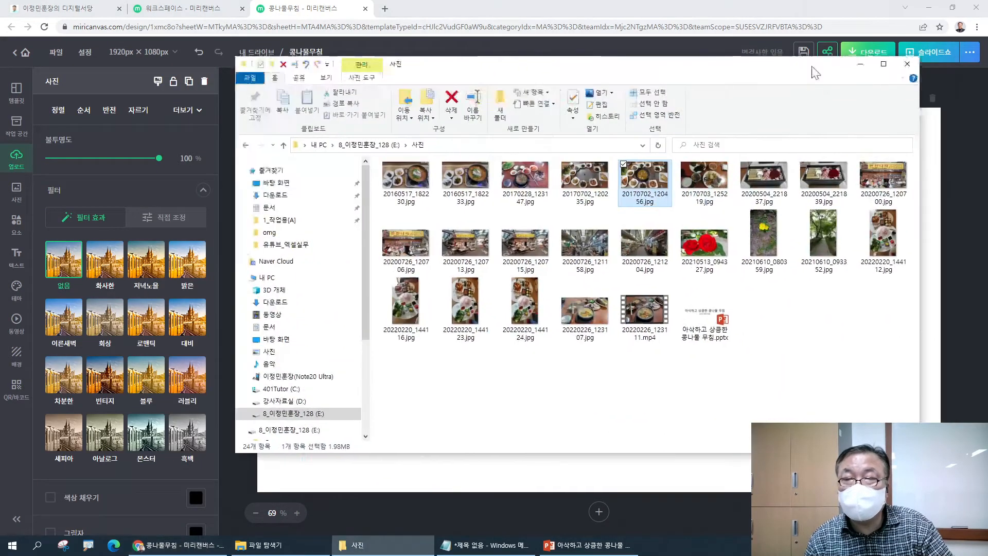
drag(873, 69, 838, 2)
click(927, 6)
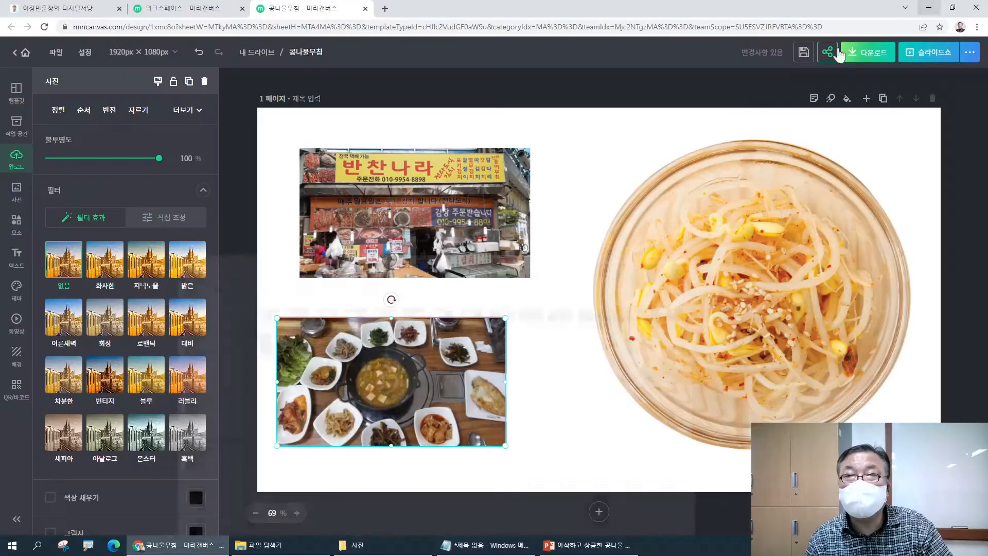
- Move the shop photo and the side-dish table photo to the right, closer to the 콩나물무침 plate
click(432, 225)
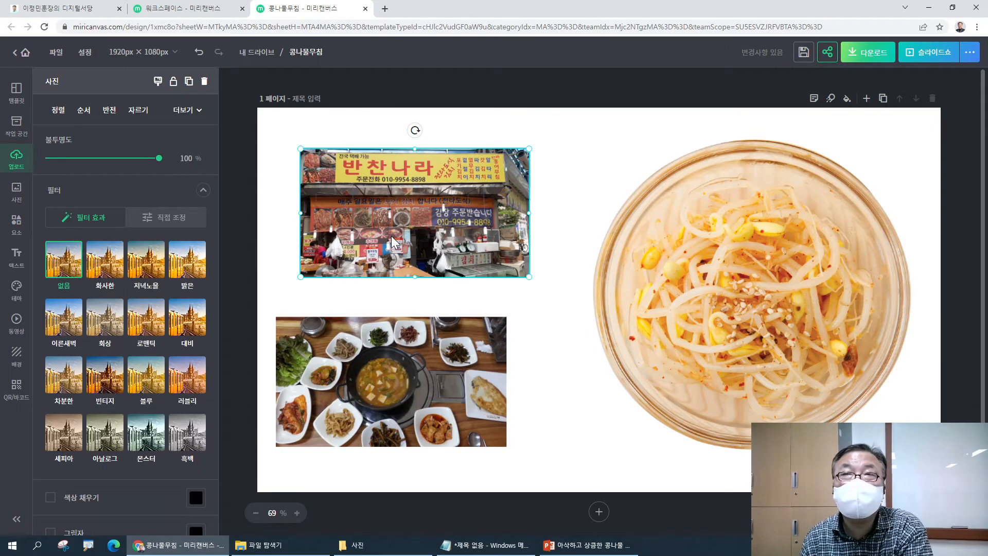
drag(392, 242, 461, 221)
drag(425, 309, 519, 289)
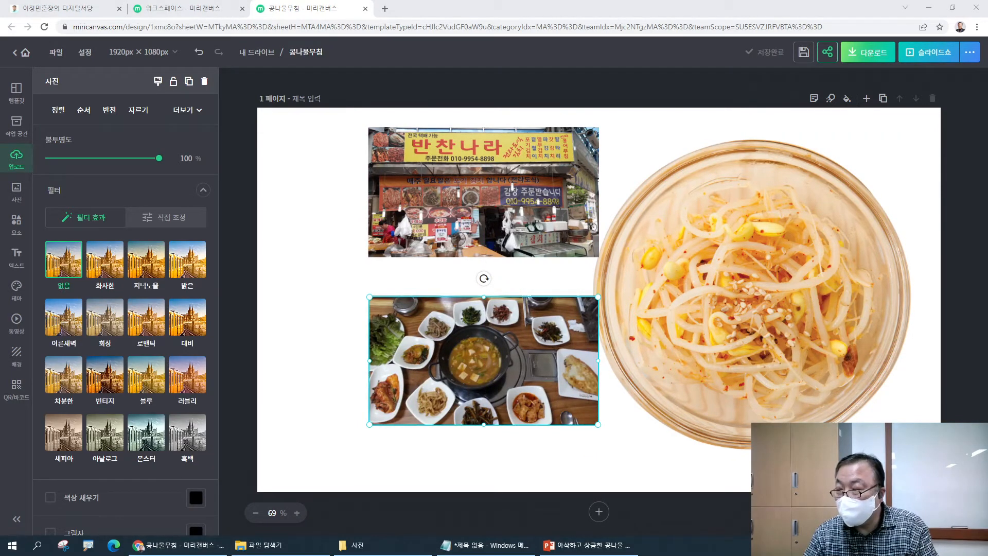
- Delete the shop photo and the side-dish table photo, leaving only the 콩나물무침 plate on the page
click(498, 187)
key(Delete)
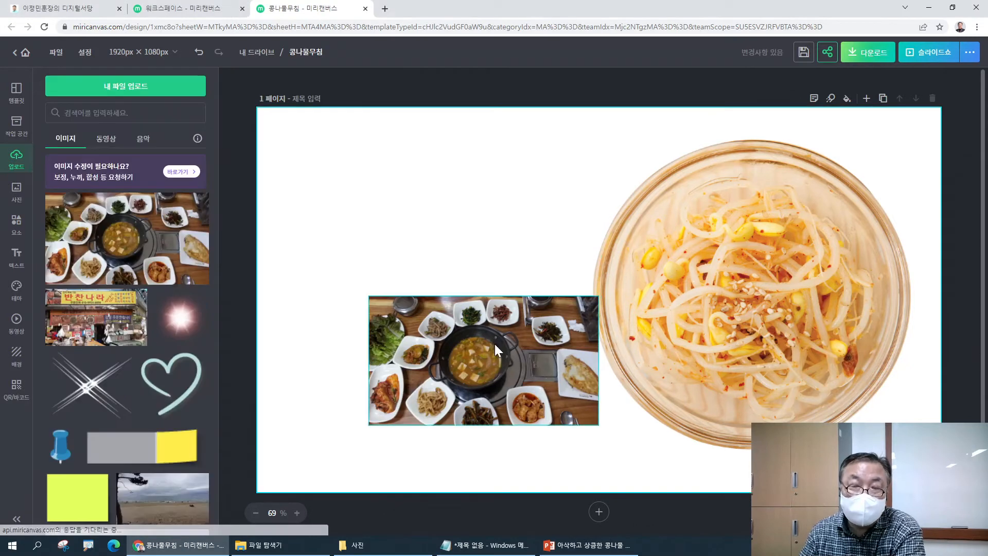
key(Delete)
drag(308, 147, 498, 394)
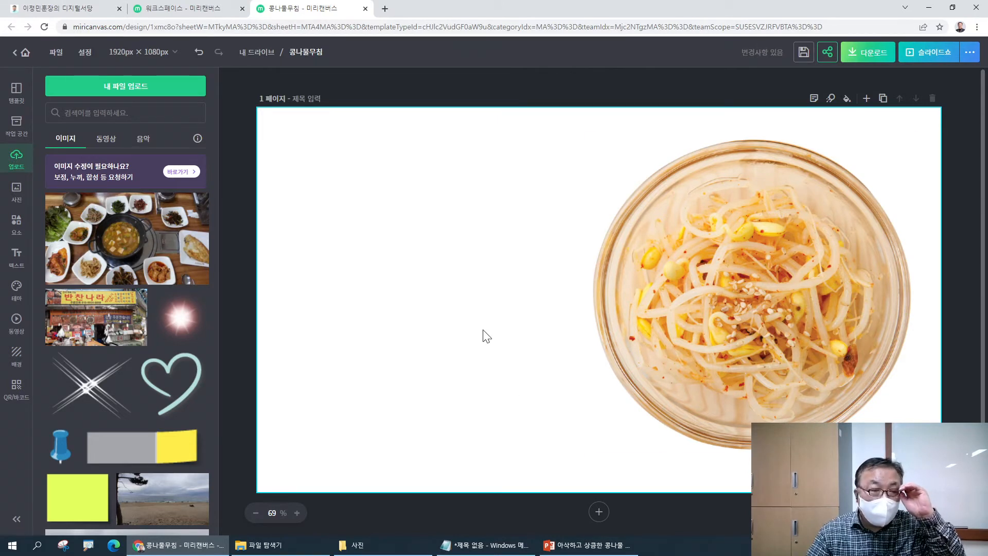
drag(317, 149, 517, 305)
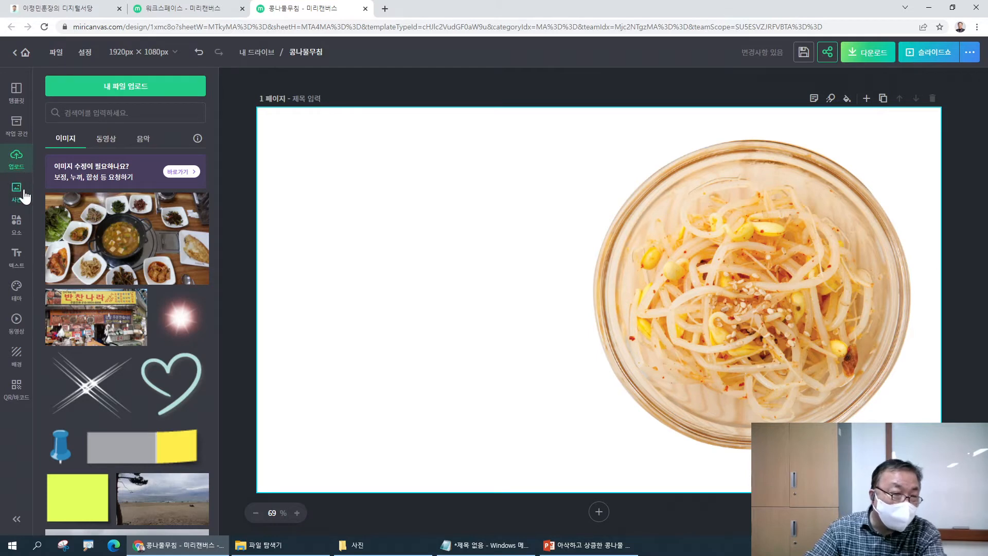
- Search the elements library for 콩나물
click(16, 225)
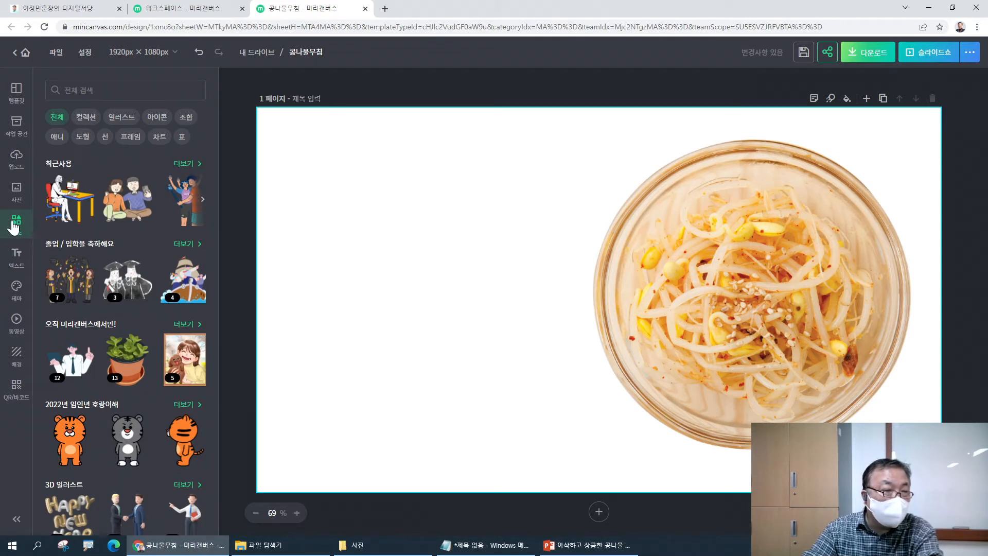
click(83, 90)
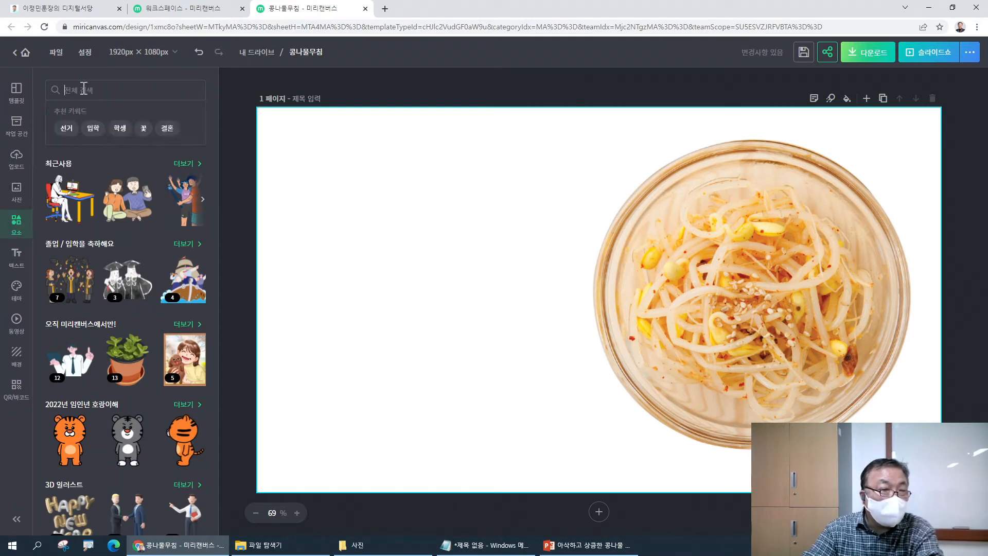
text(콩)
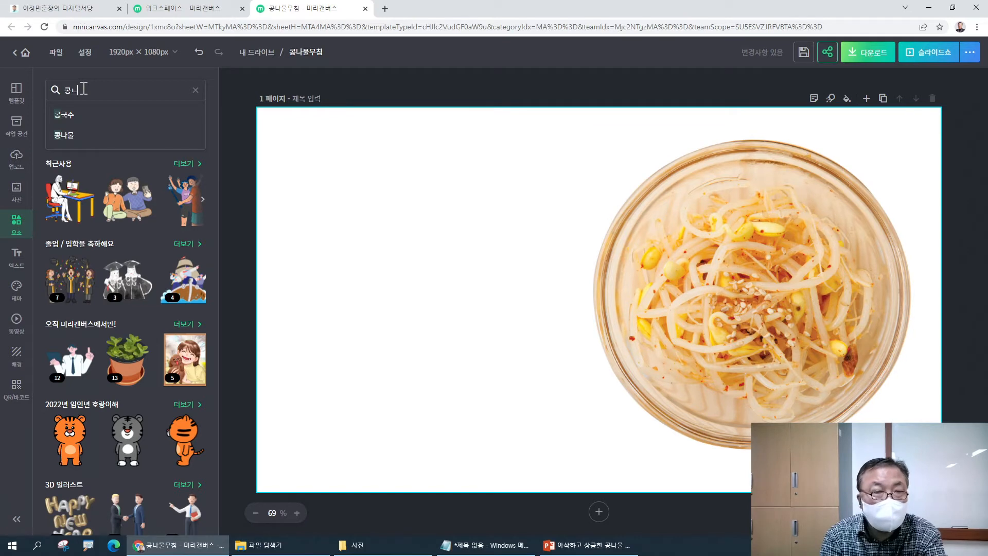
text(ㄴ)
click(64, 134)
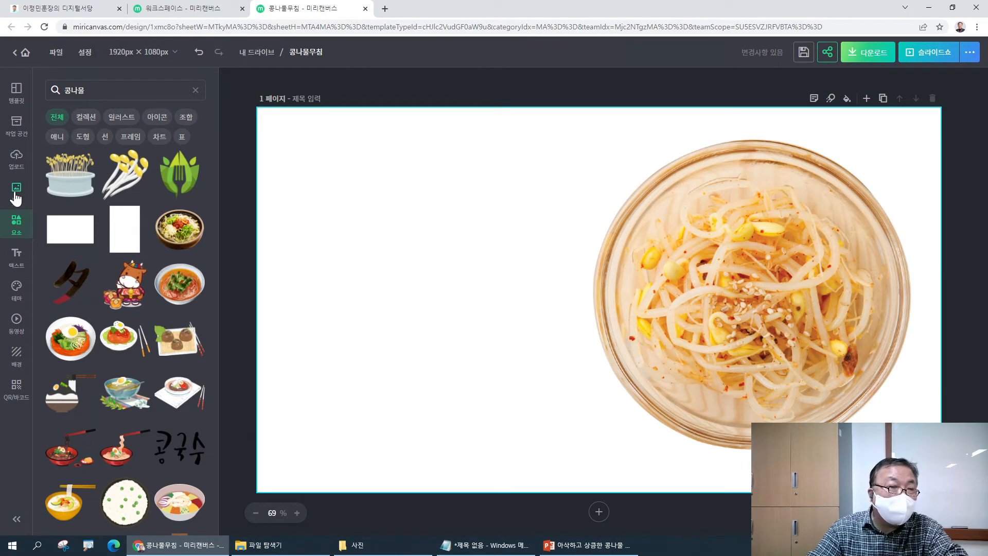
click(662, 288)
click(412, 289)
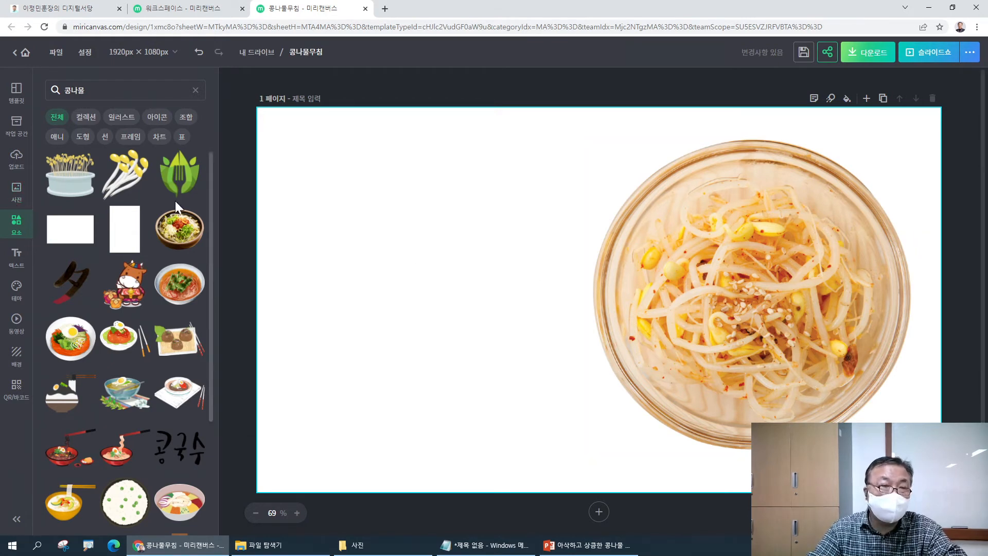
- Try the potted bean sprouts and the loose bean sprouts illustrations on the page's left half, deleting each one
click(82, 173)
drag(513, 238, 414, 316)
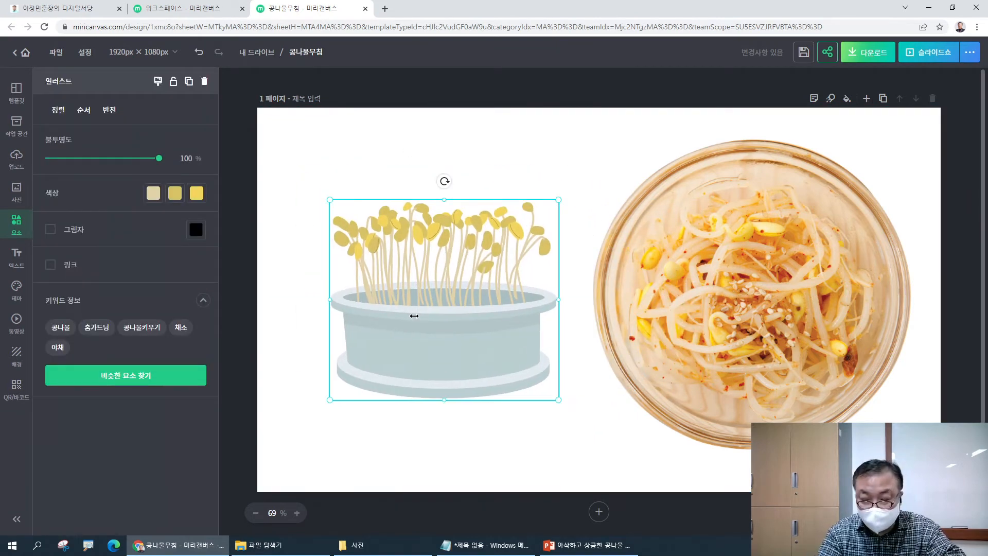
key(Delete)
click(125, 174)
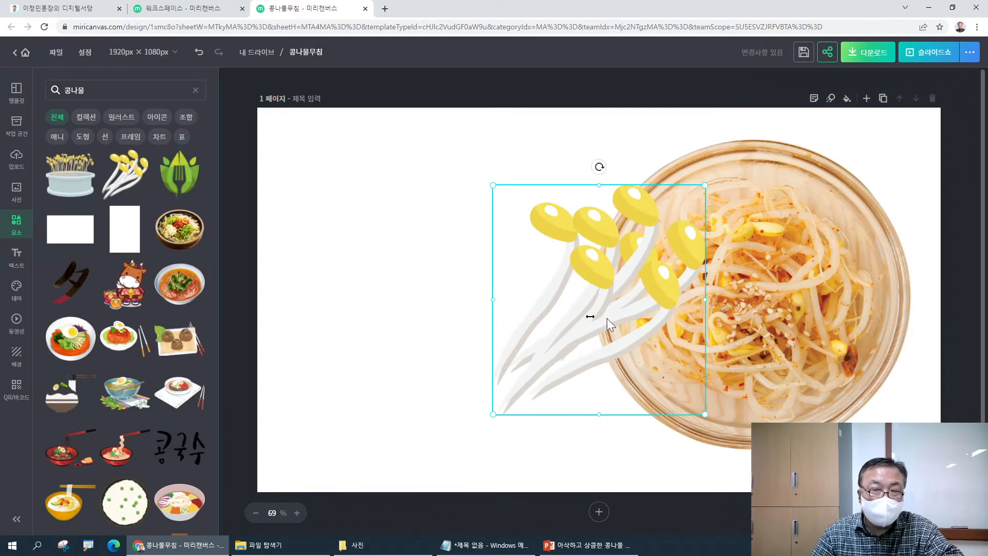
drag(549, 311, 370, 307)
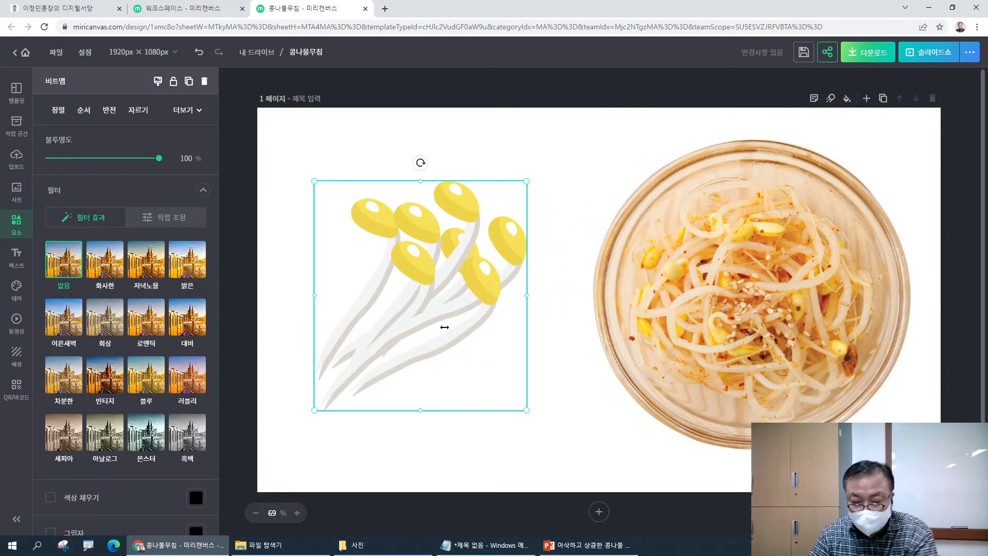
key(Delete)
- Try the yellow noodle bowl with chopsticks illustration on the page's left half, and delete it
scroll(164, 340, down, 5)
scroll(165, 340, down, 4)
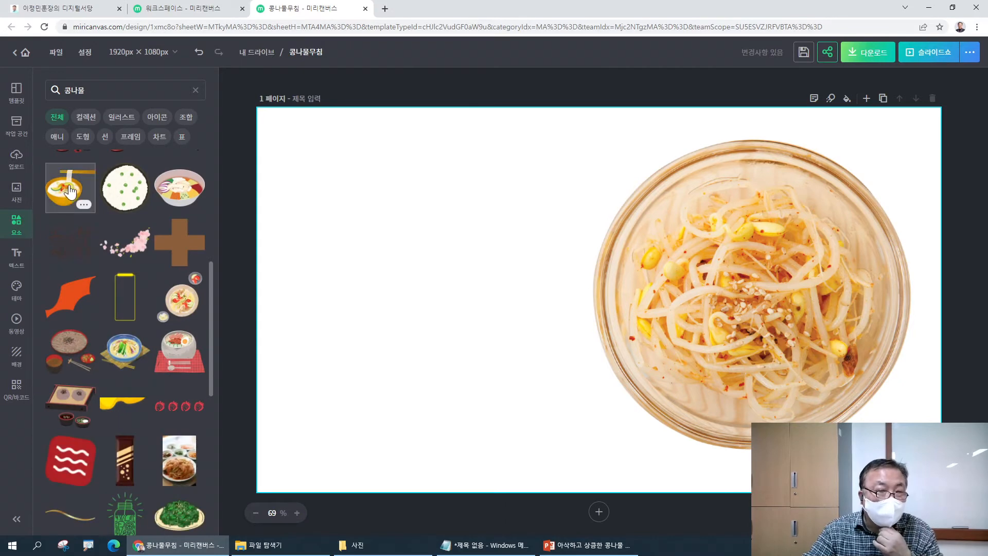
click(70, 192)
drag(592, 309, 432, 311)
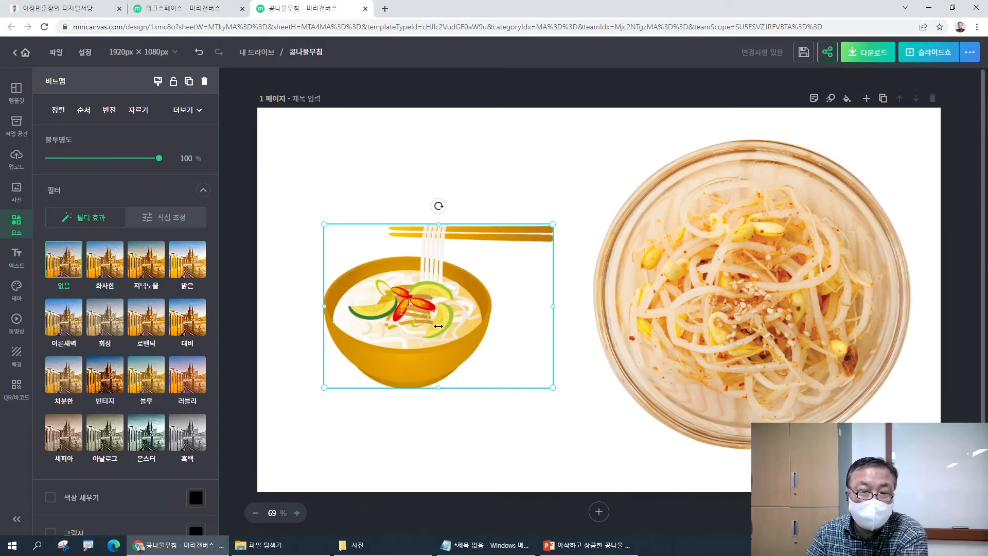
key(Delete)
- Try the illustration of two green stalks with thick cut roots on the page's left half, and delete it
scroll(126, 324, down, 5)
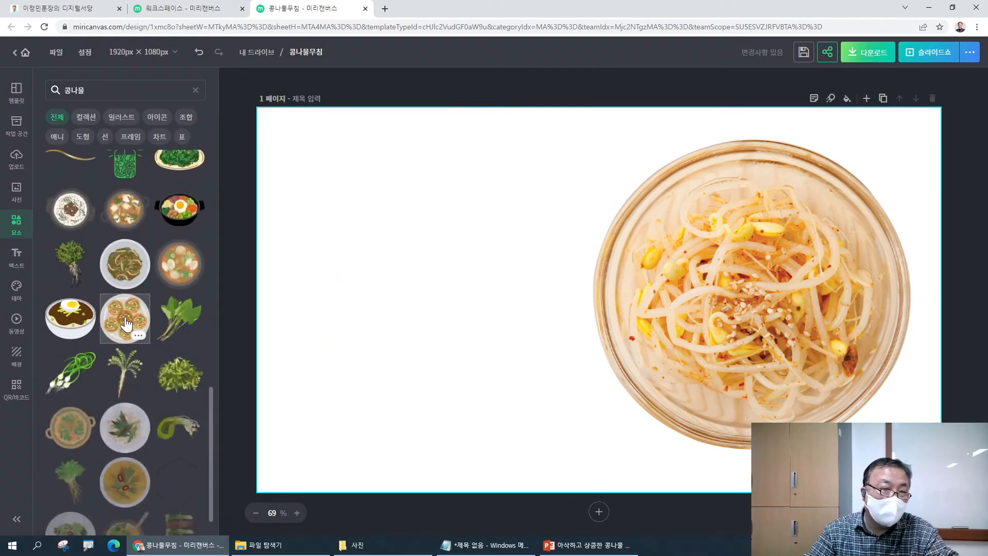
scroll(126, 316, down, 3)
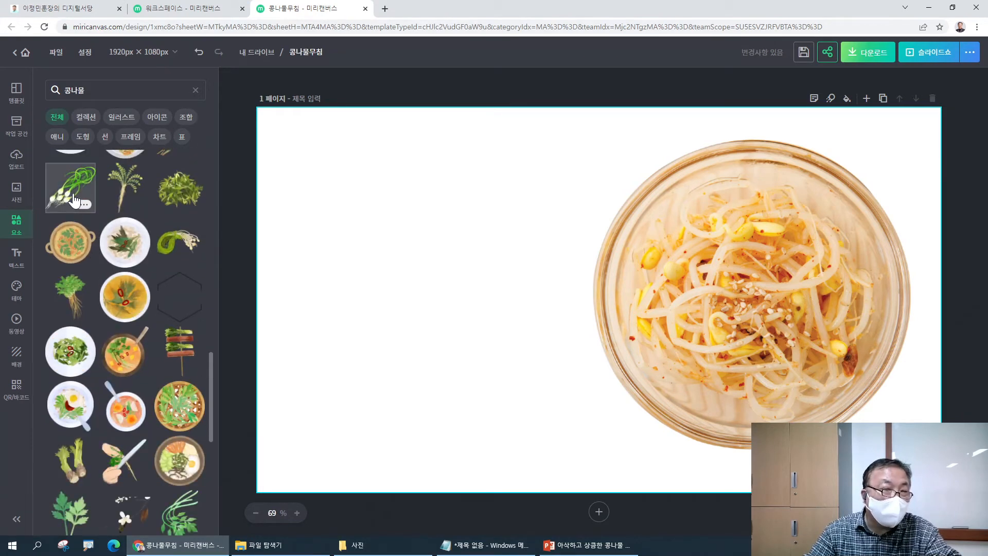
scroll(96, 278, down, 3)
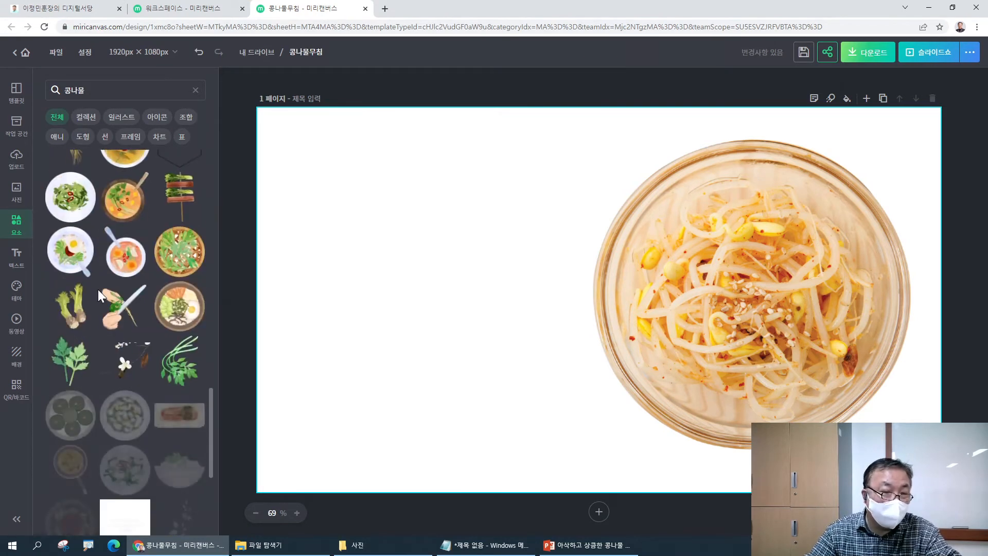
click(71, 307)
drag(616, 302, 431, 293)
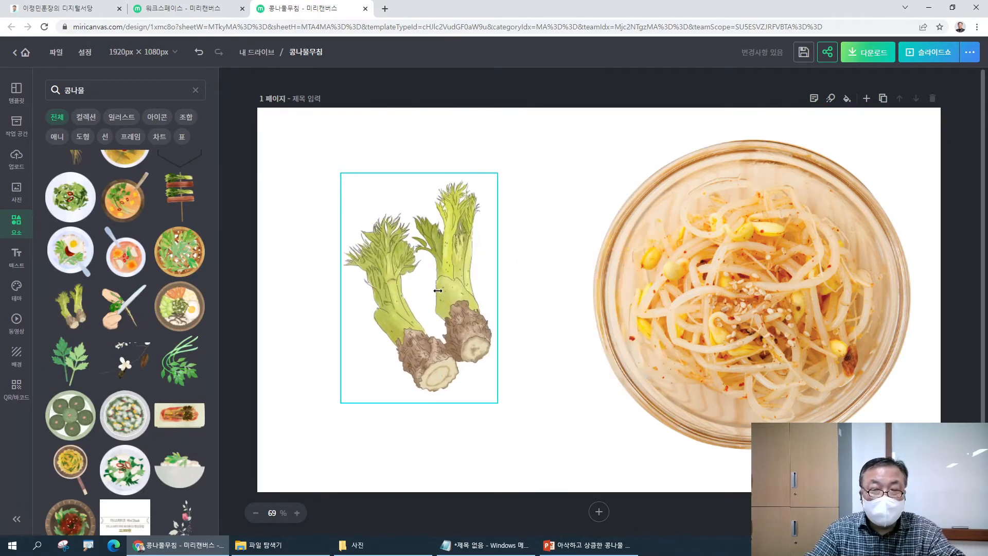
click(288, 294)
click(384, 295)
key(Delete)
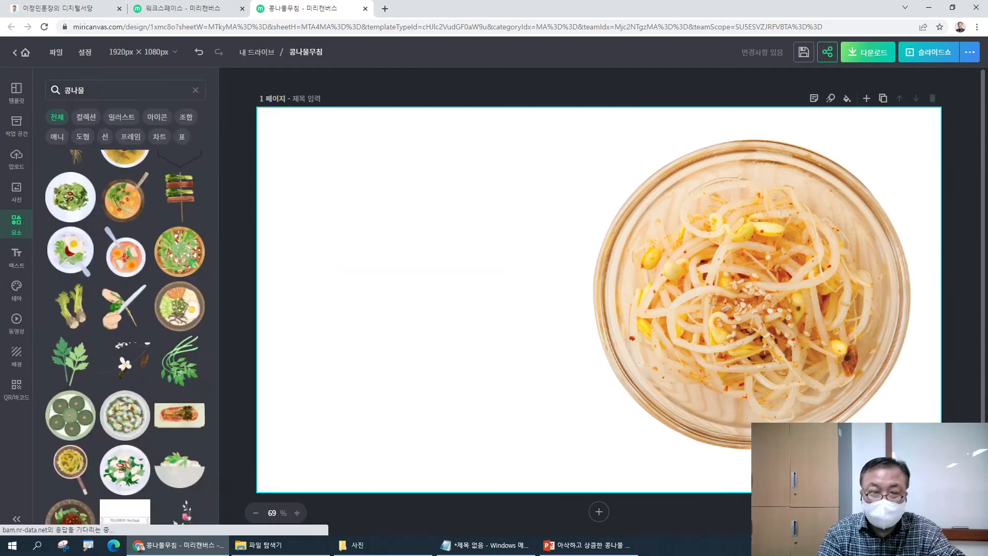
- Try the illustration of green vegetables on a round woven tray beside the plate, and delete it
scroll(132, 265, down, 3)
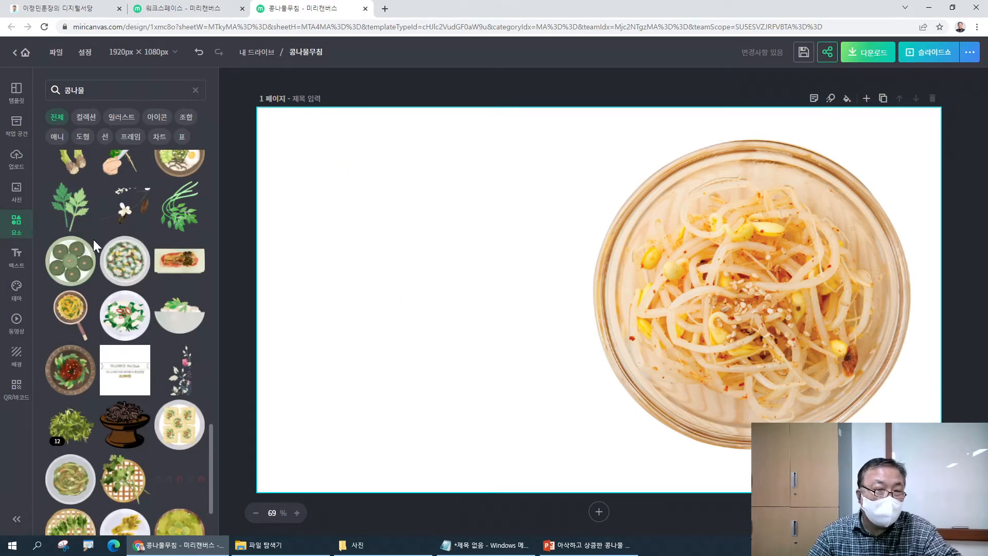
scroll(105, 283, down, 2)
scroll(106, 282, down, 5)
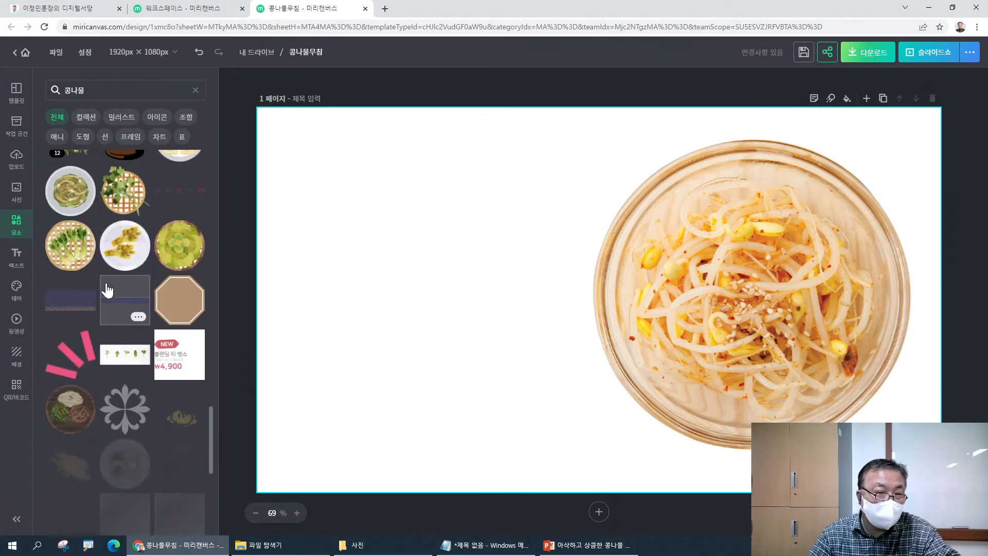
click(70, 246)
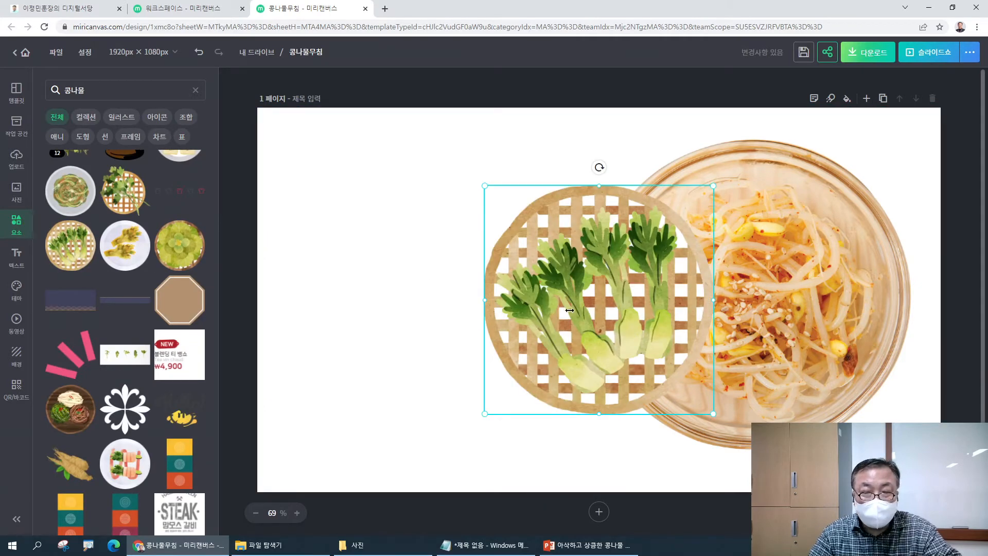
drag(573, 311, 457, 279)
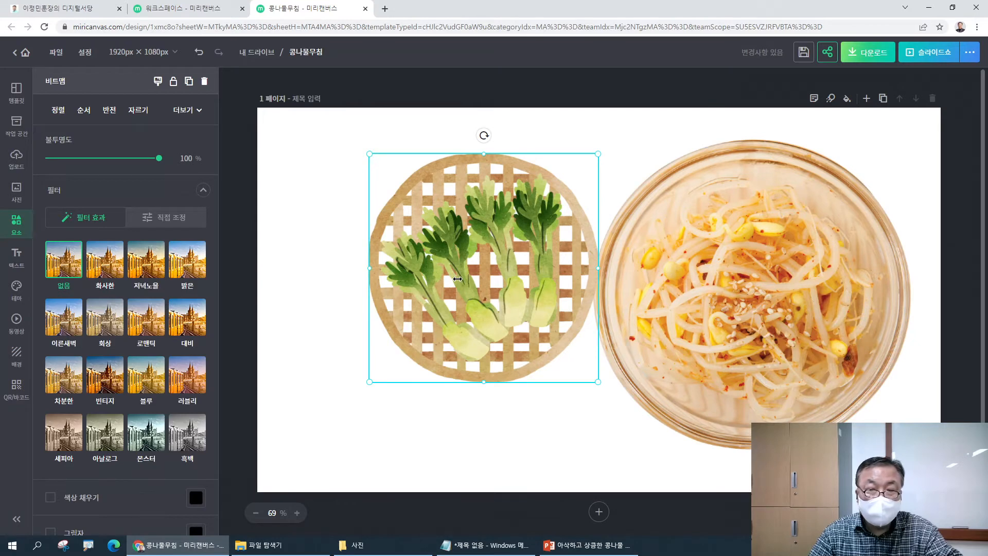
key(Delete)
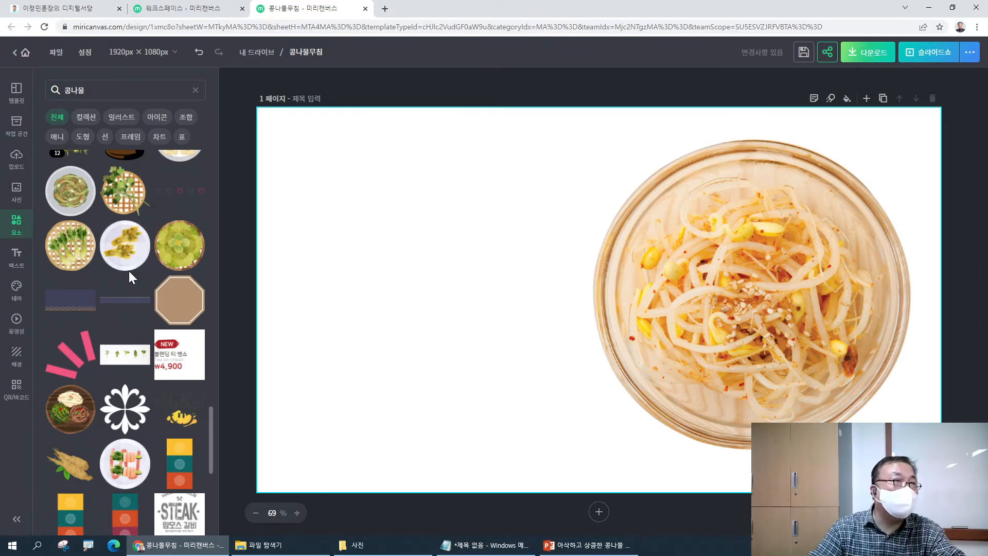
- Add the green wild chives illustration from the 콩나물 element results, shrink it, and place it on the plate's upper left rim
scroll(128, 273, up, 5)
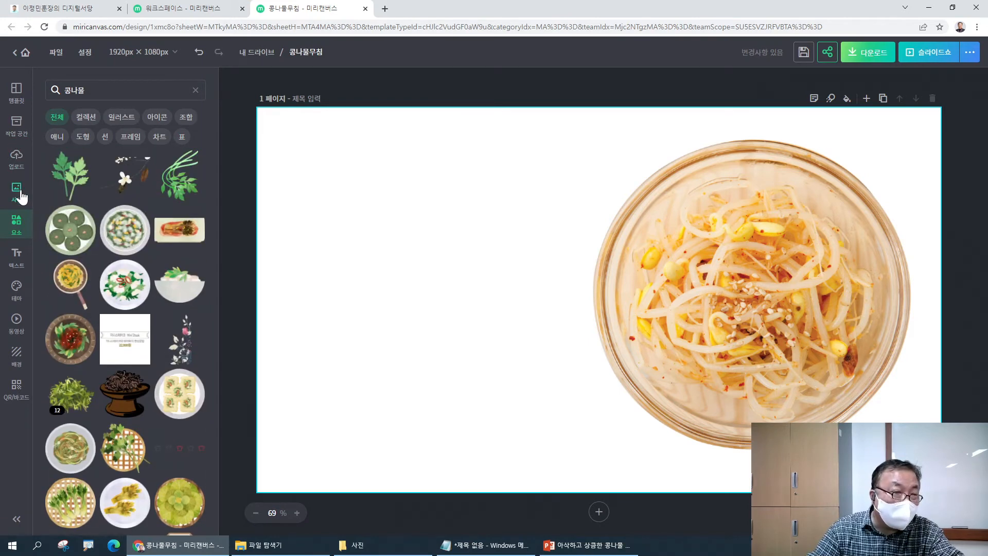
click(20, 196)
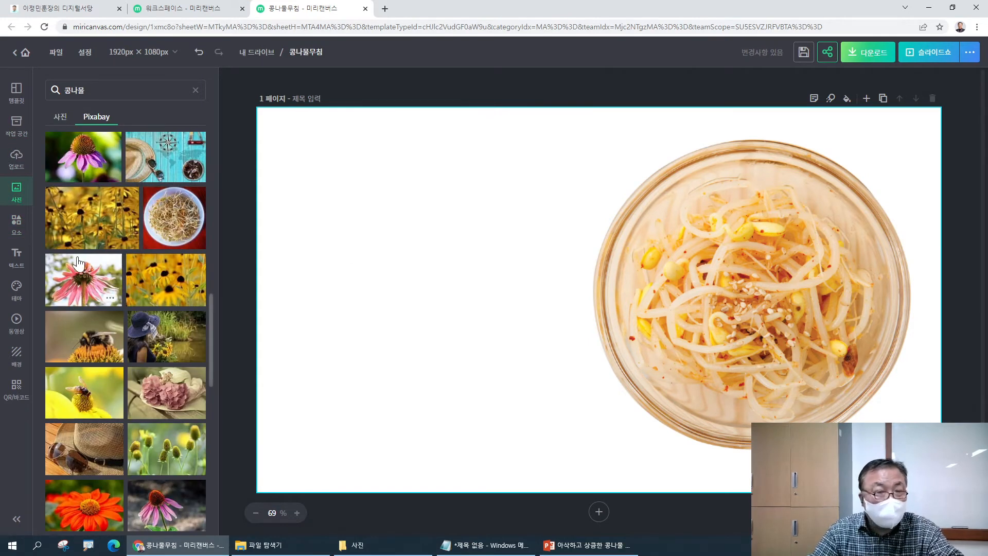
click(20, 233)
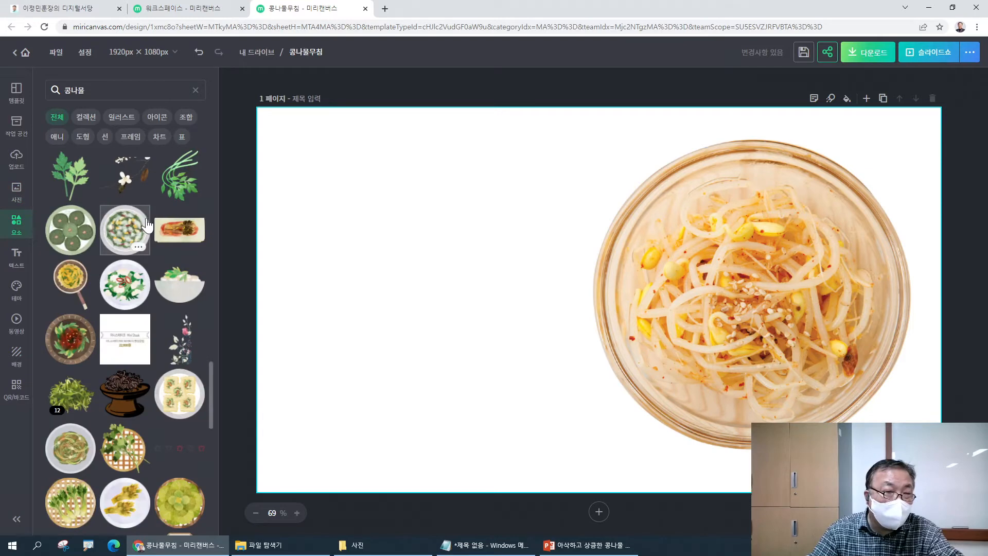
scroll(135, 228, up, 4)
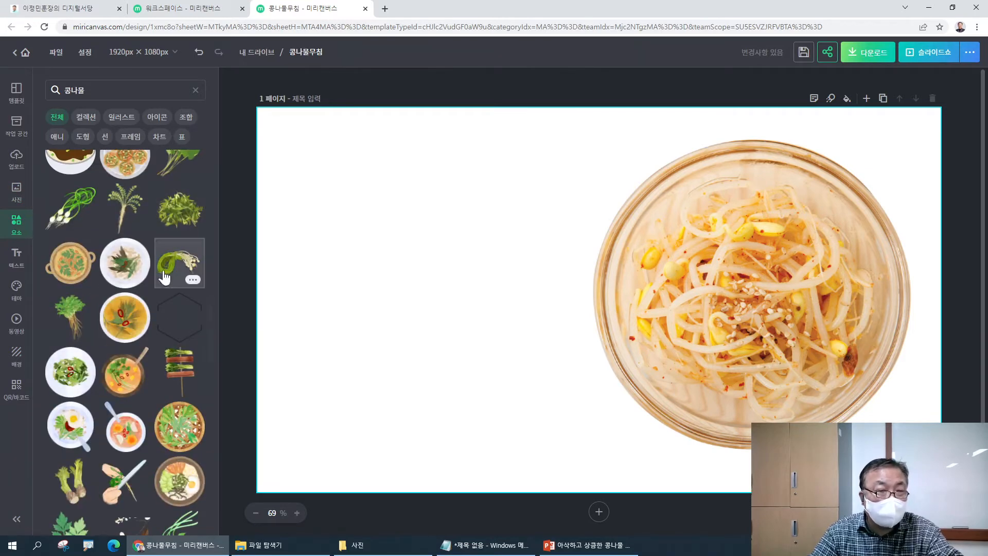
click(71, 211)
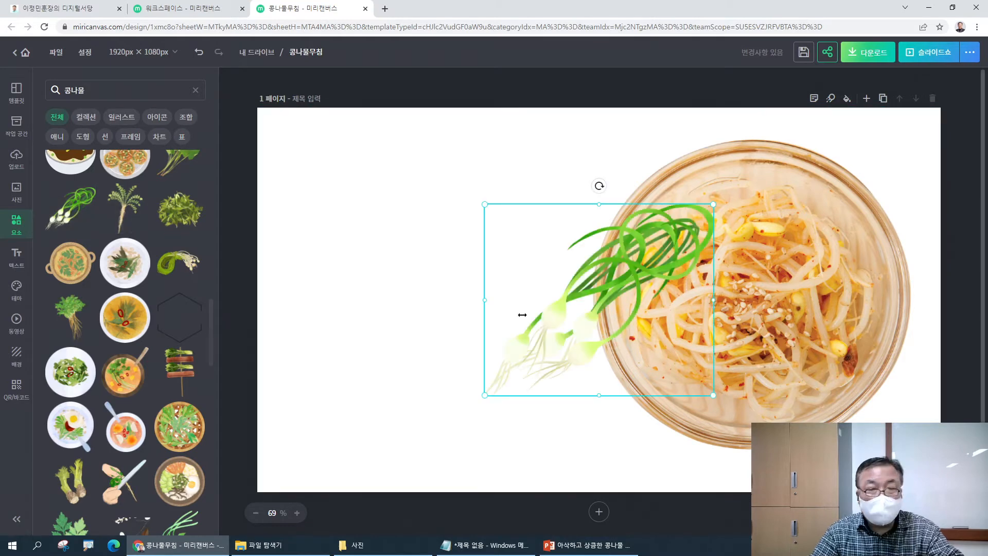
drag(717, 397, 580, 282)
drag(541, 254, 705, 196)
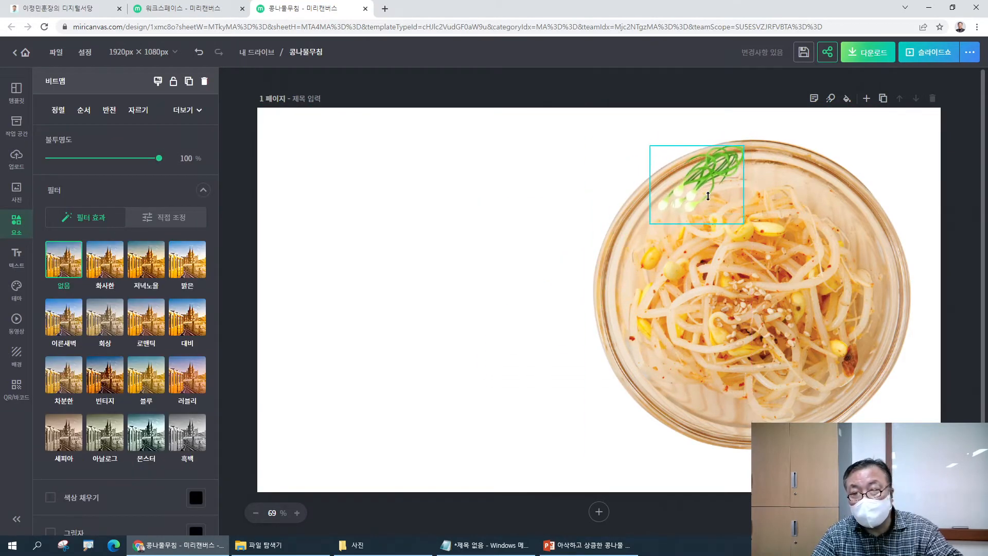
click(449, 221)
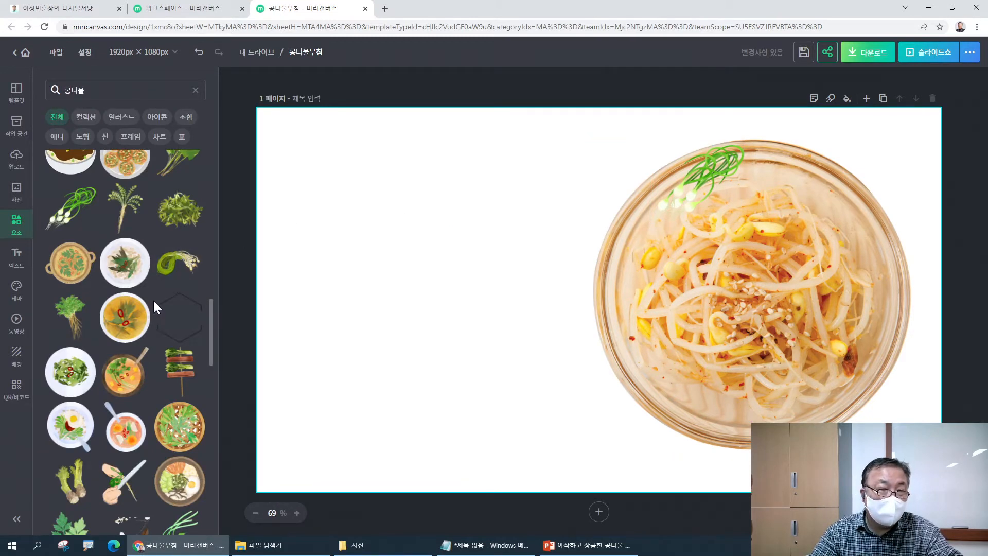
- Add the leafy green plant with a long root from the 콩나물 results, shrink it, and place it on the plate's left rim
click(125, 208)
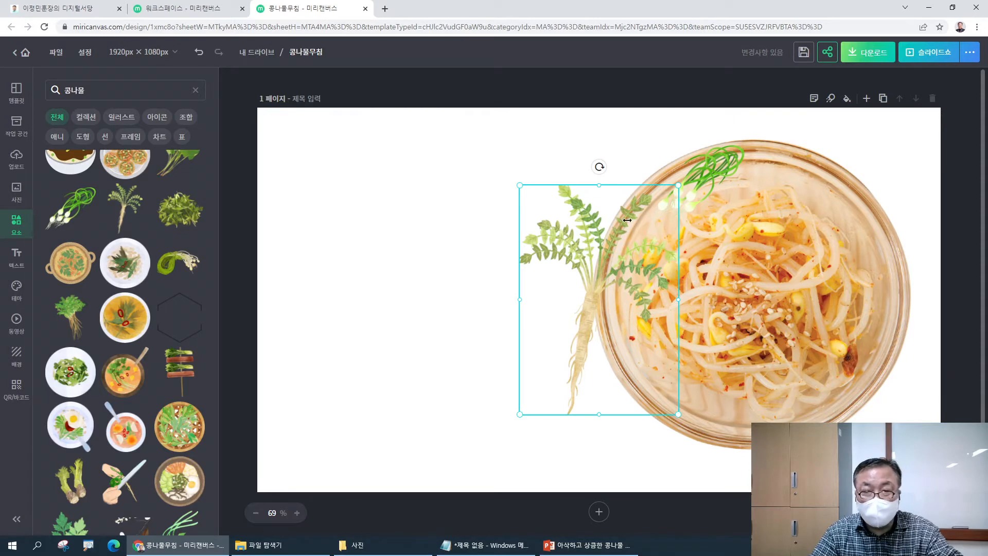
drag(679, 184, 547, 310)
drag(548, 360, 622, 261)
click(530, 275)
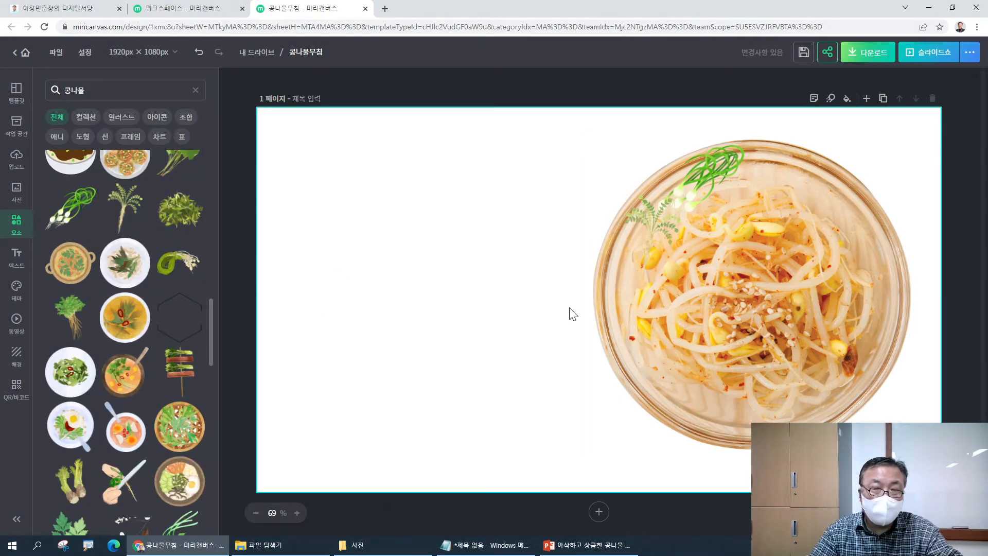
scroll(114, 380, up, 5)
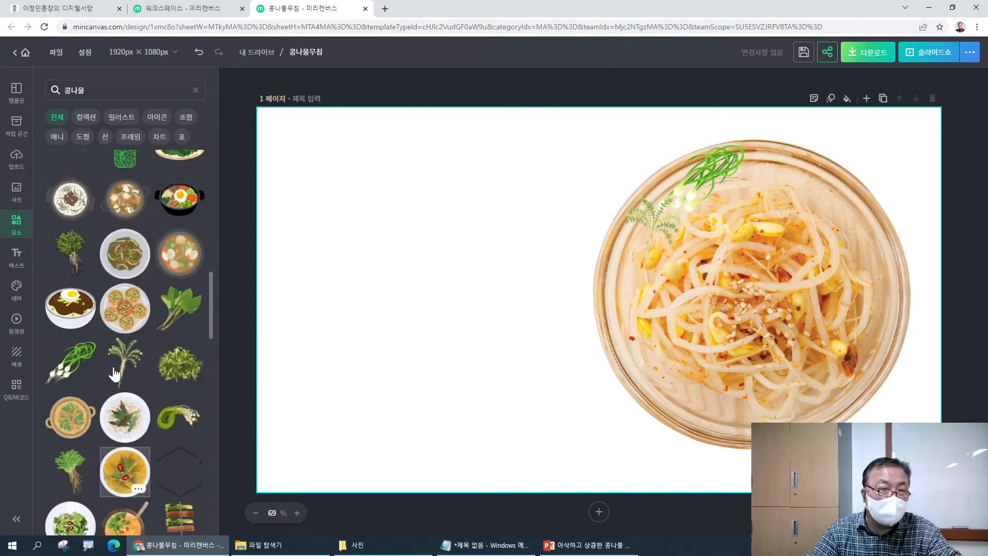
scroll(116, 368, up, 3)
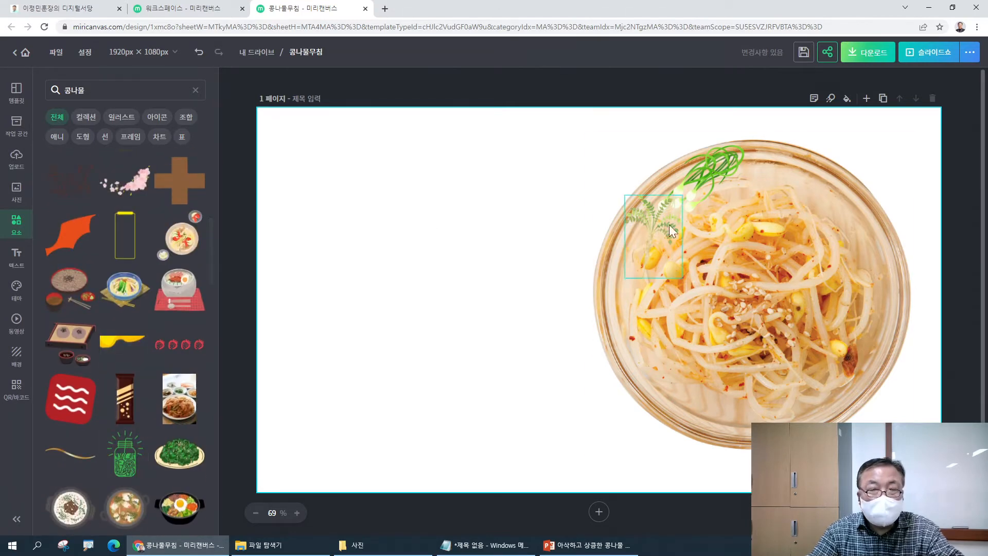
click(786, 300)
click(671, 205)
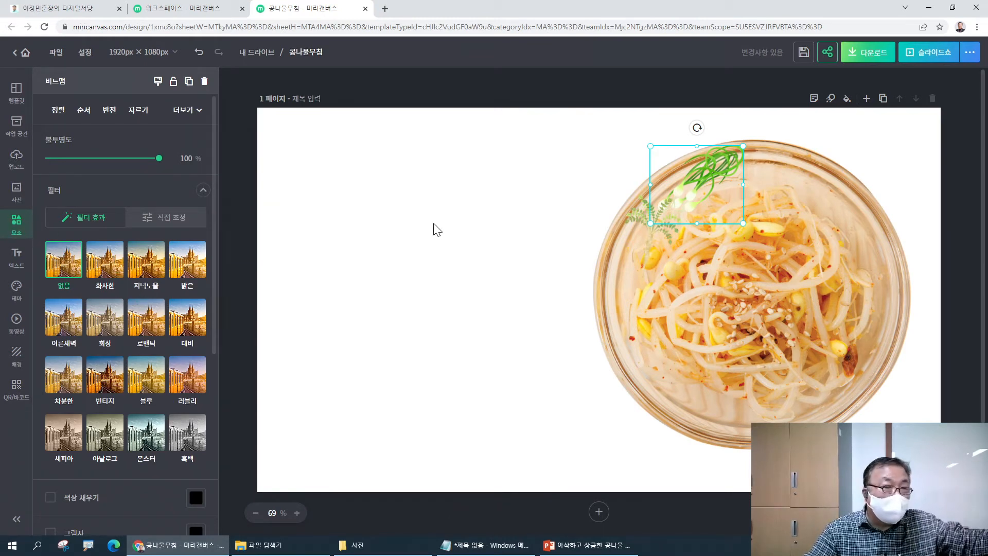
click(355, 187)
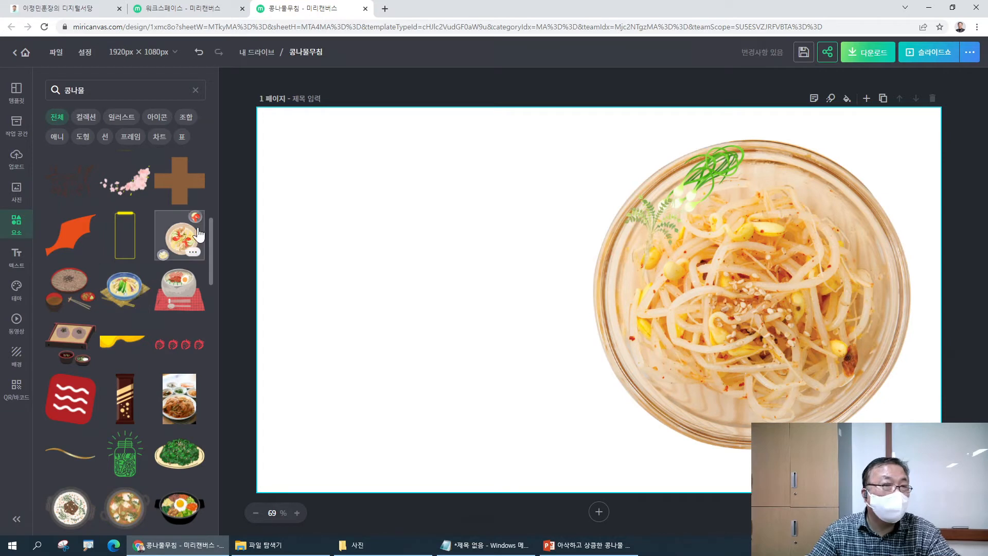
click(660, 212)
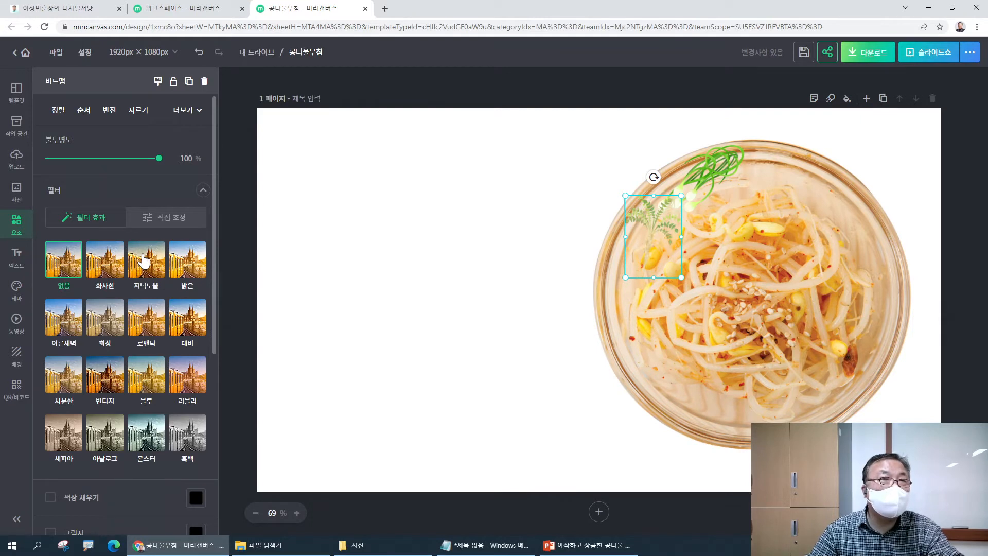
click(360, 167)
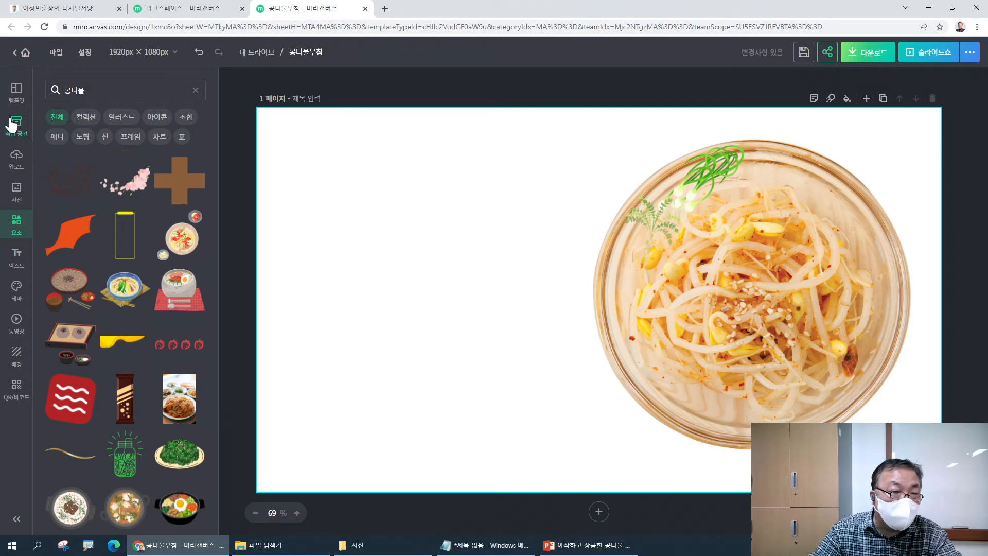
- Add the 나눔손글씨 펜체 handwriting-style text combination and place it on the page's empty left half
click(16, 257)
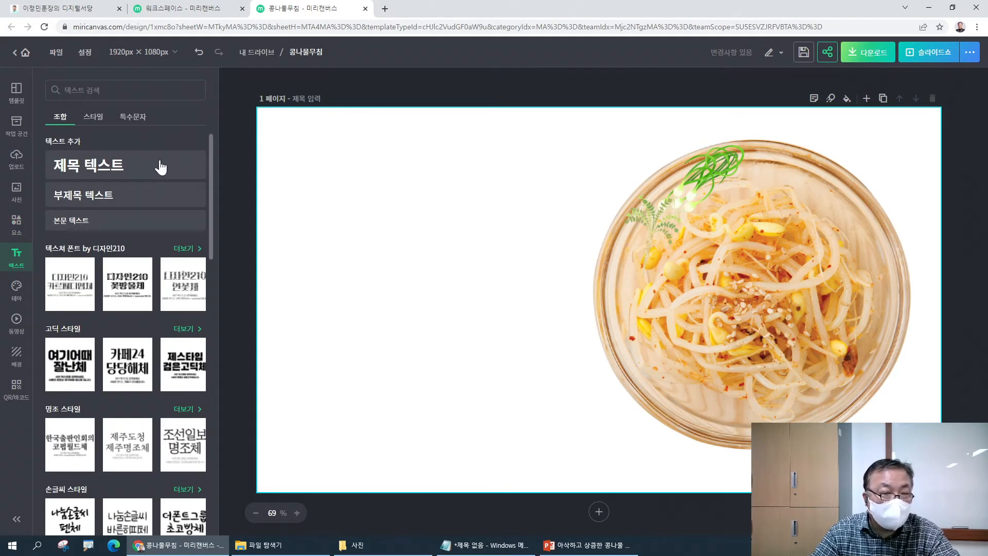
scroll(143, 235, down, 2)
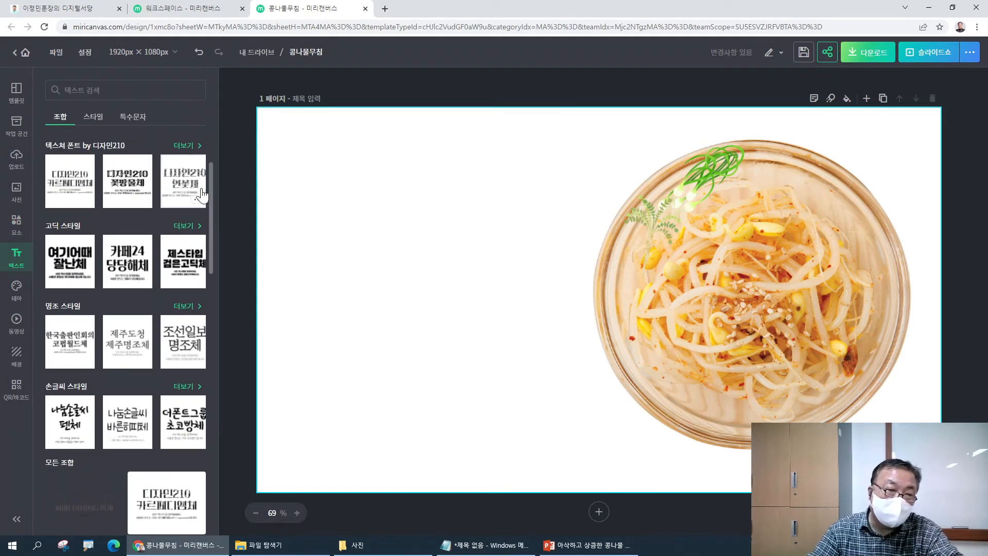
scroll(202, 195, down, 3)
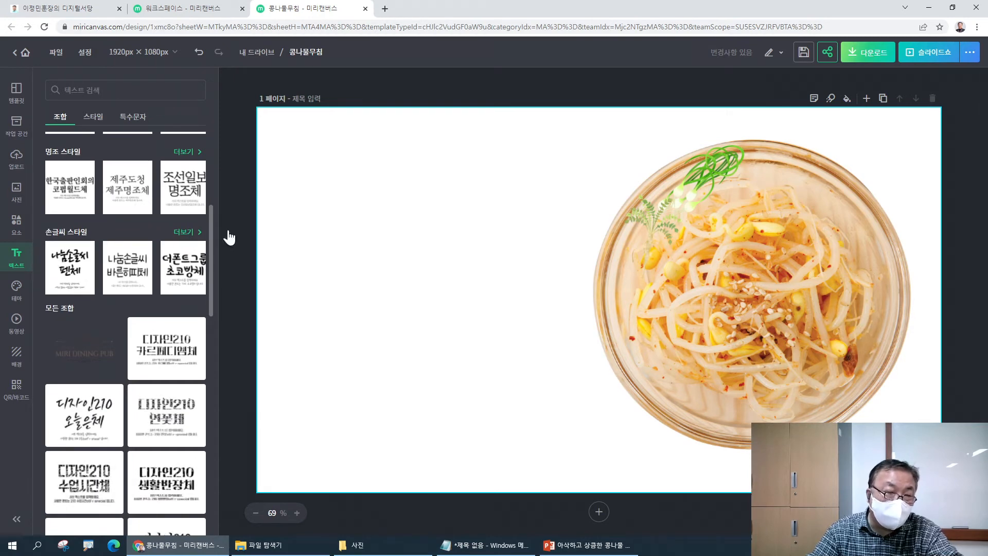
scroll(121, 264, down, 4)
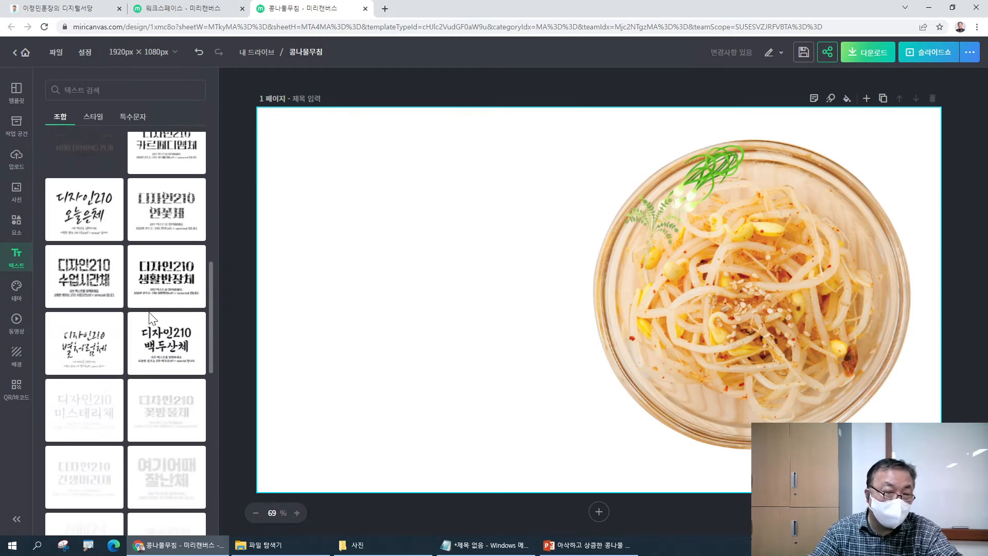
scroll(144, 326, up, 10)
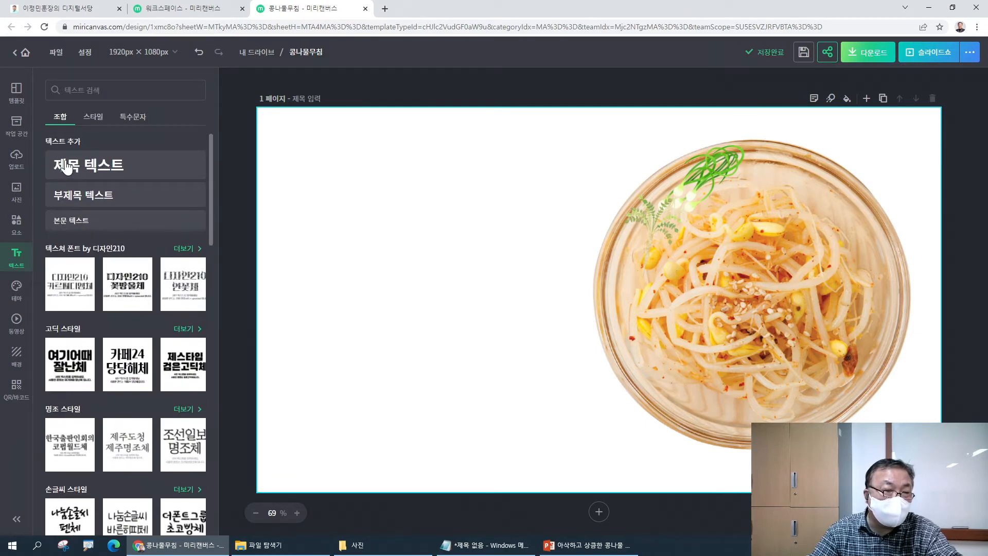
scroll(60, 166, down, 3)
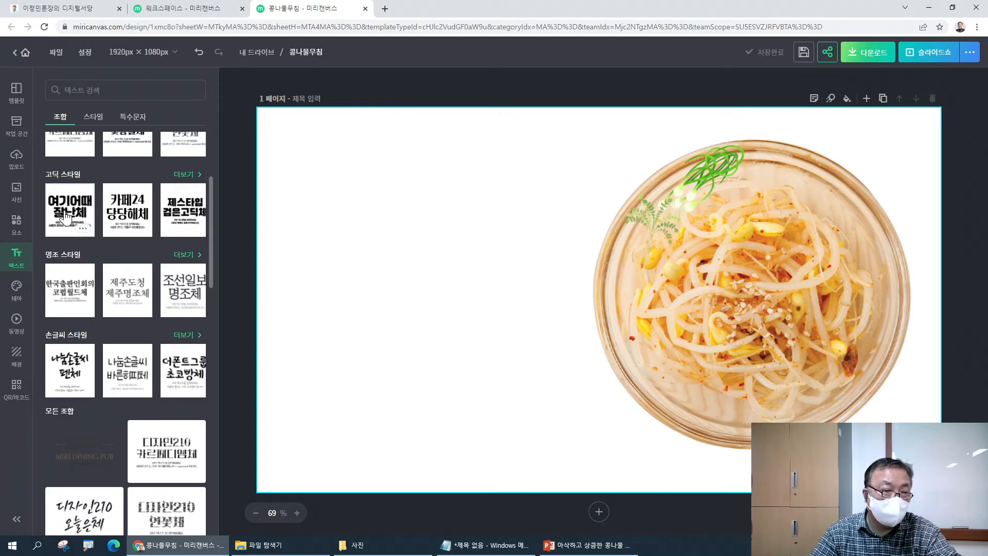
scroll(66, 219, down, 3)
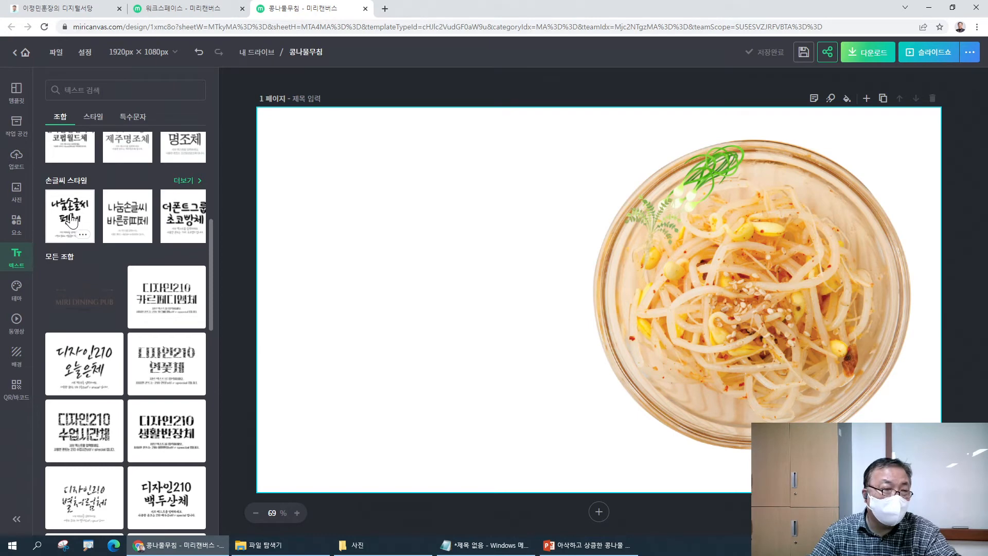
click(71, 221)
drag(595, 270, 407, 239)
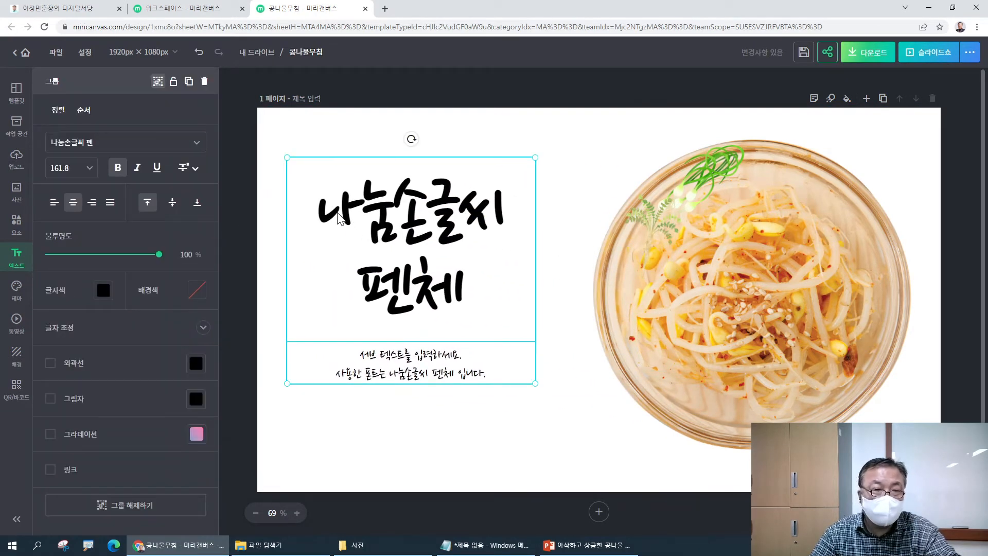
- Replace the large headline of the text combination with "아삭상큼한 콩나물무침"
click(339, 219)
double_click(337, 216)
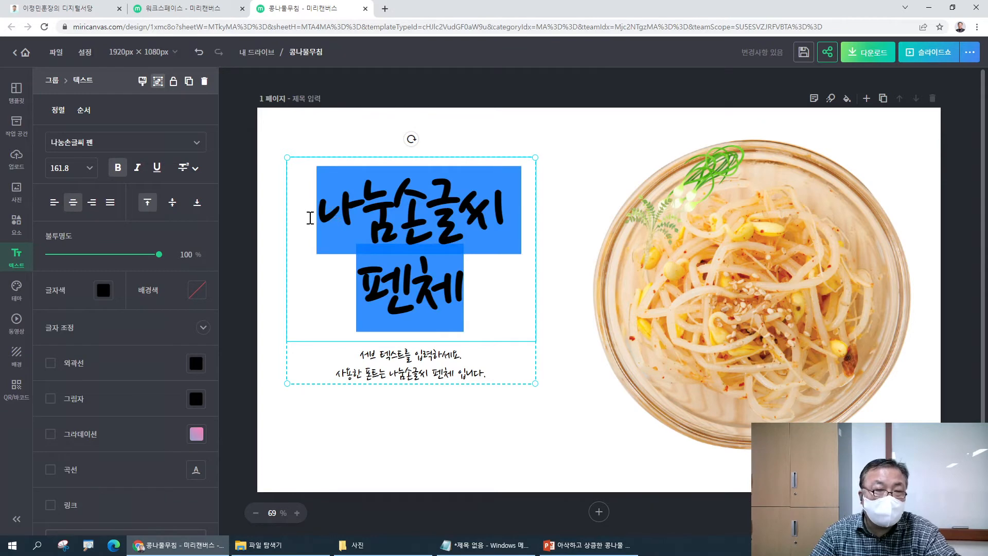
click(275, 226)
click(350, 209)
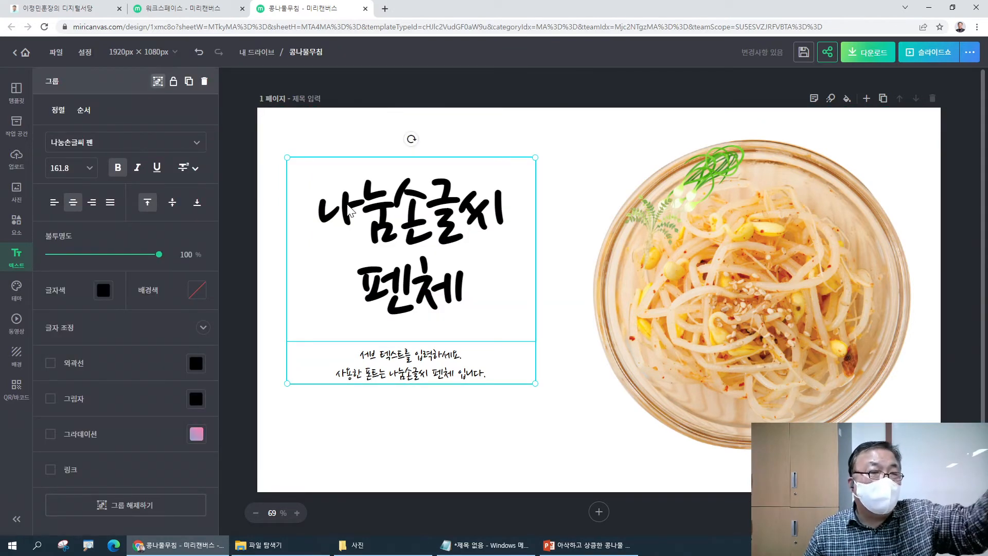
click(341, 212)
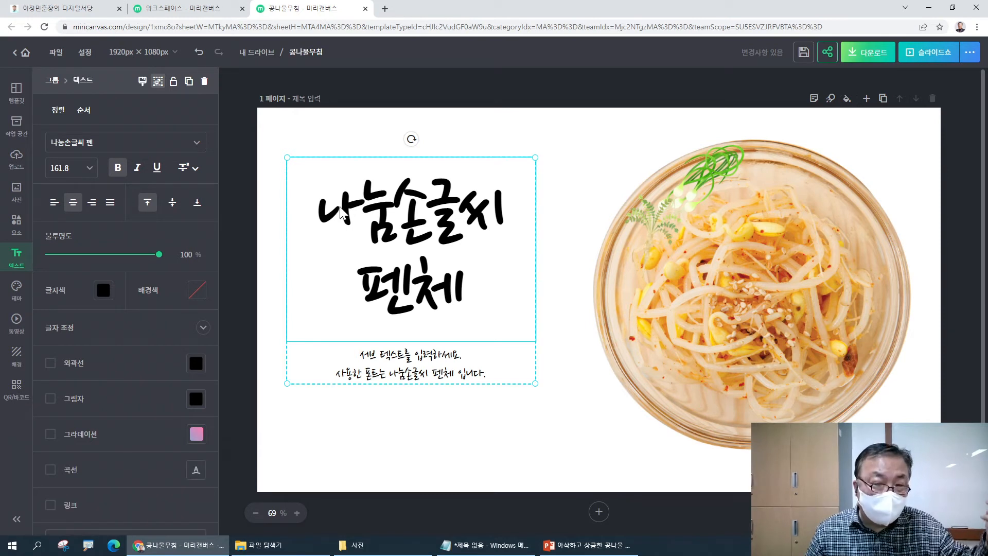
double_click(341, 212)
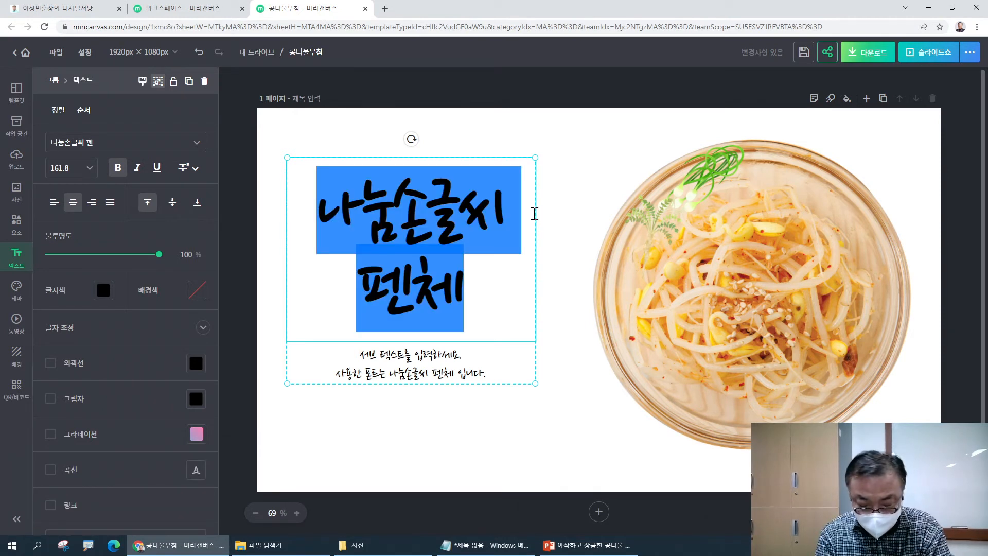
text(아삭)
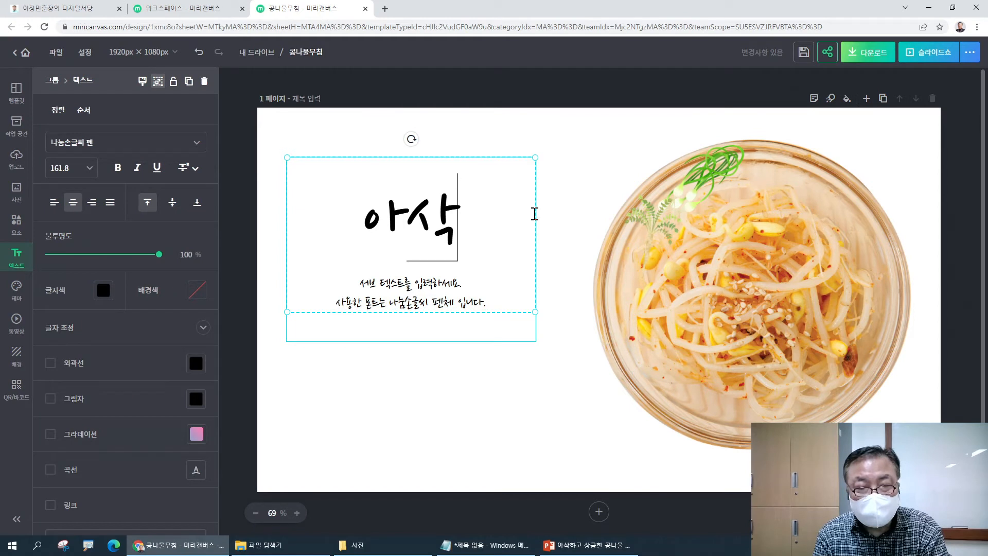
text(상)
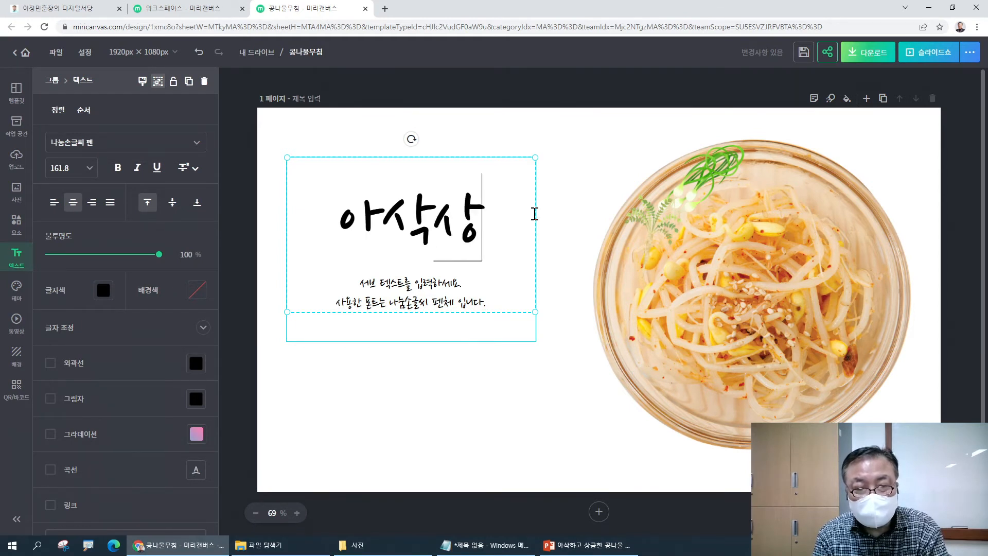
text(큼 ㅎ한)
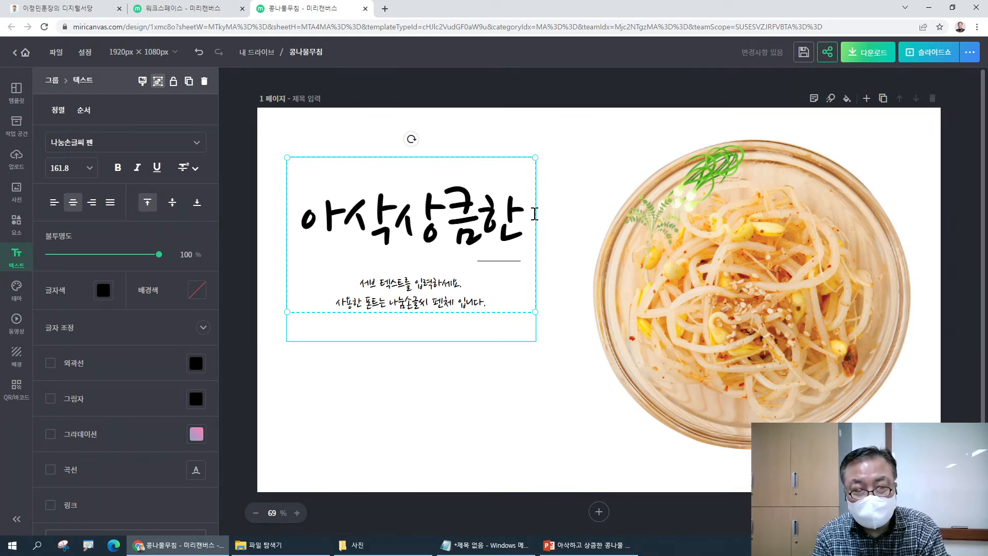
text( 콩마물)
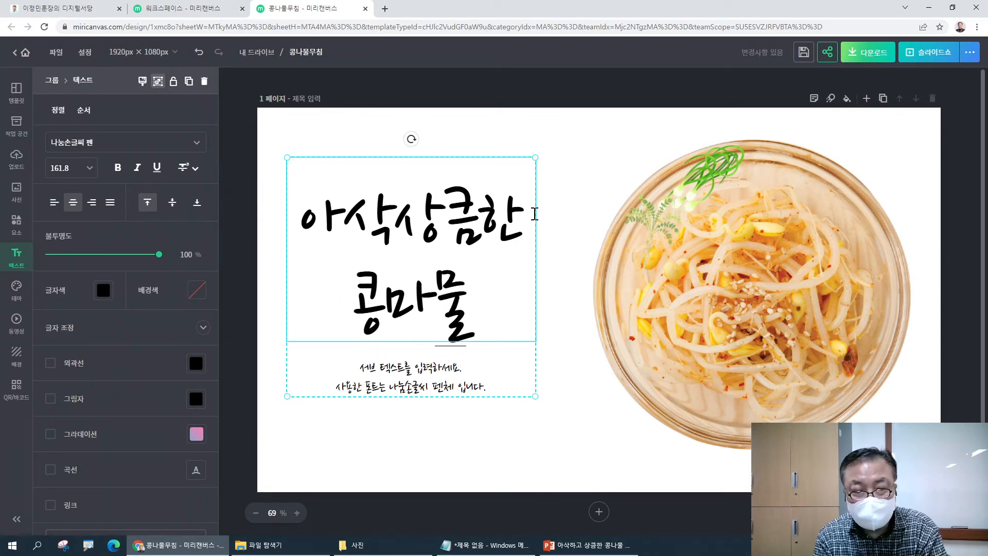
key(BackSpace)
key(BackSpace)
text(나물무침)
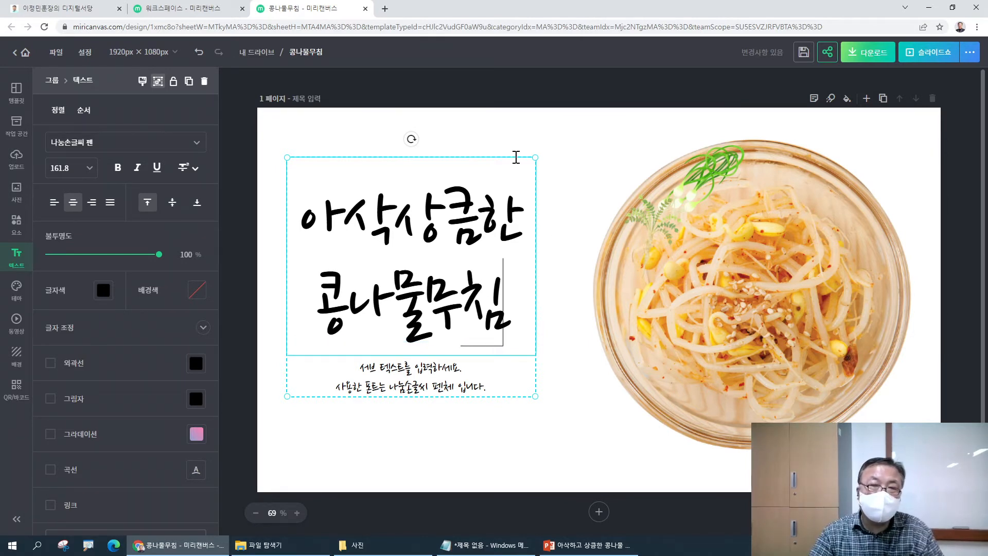
- Replace the small subtext below the headline with "맛나게 만드세요~"
click(376, 381)
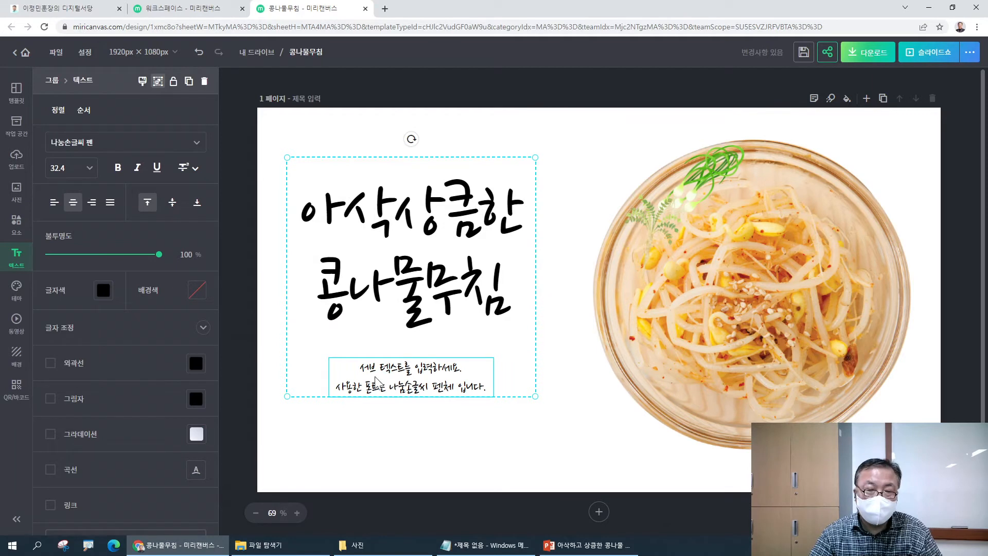
double_click(385, 377)
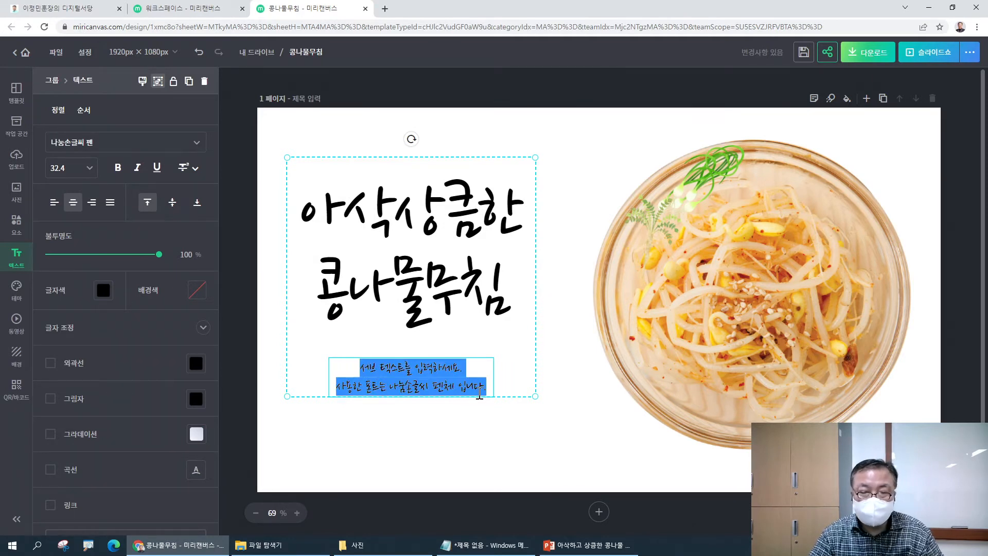
text(맛나게 욹)
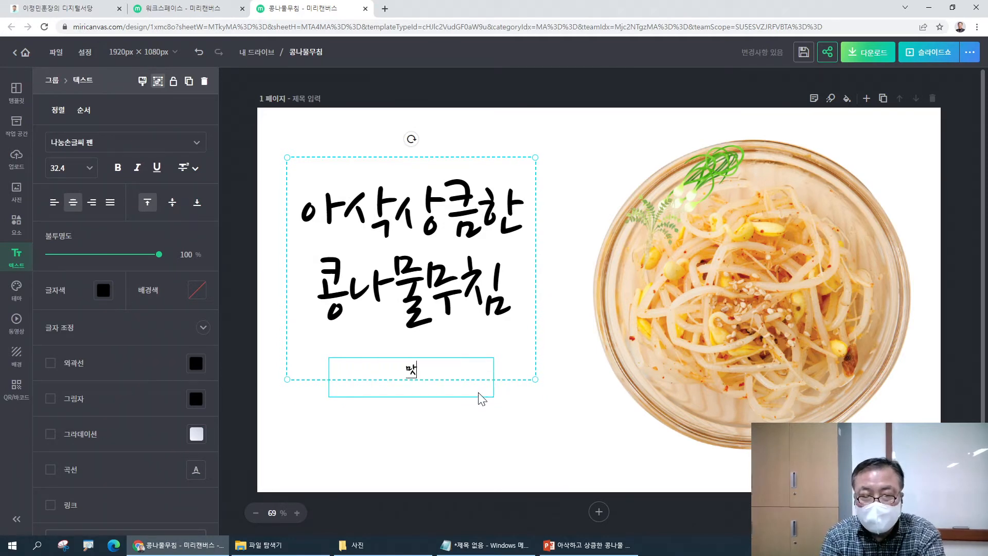
key(BackSpace)
key(BackSpace)
key(BackSpace)
key(BackSpace)
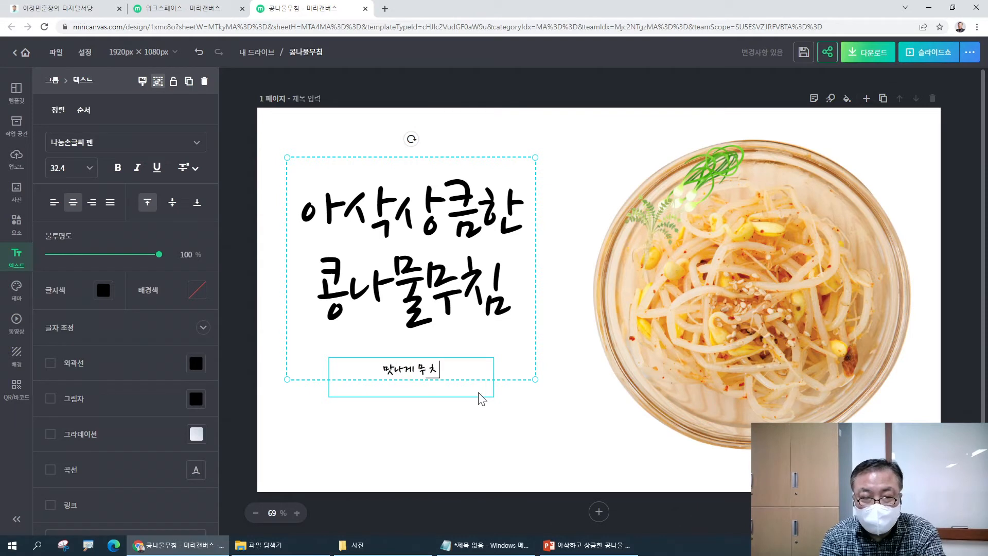
text(만ㄷ)
text(드세)
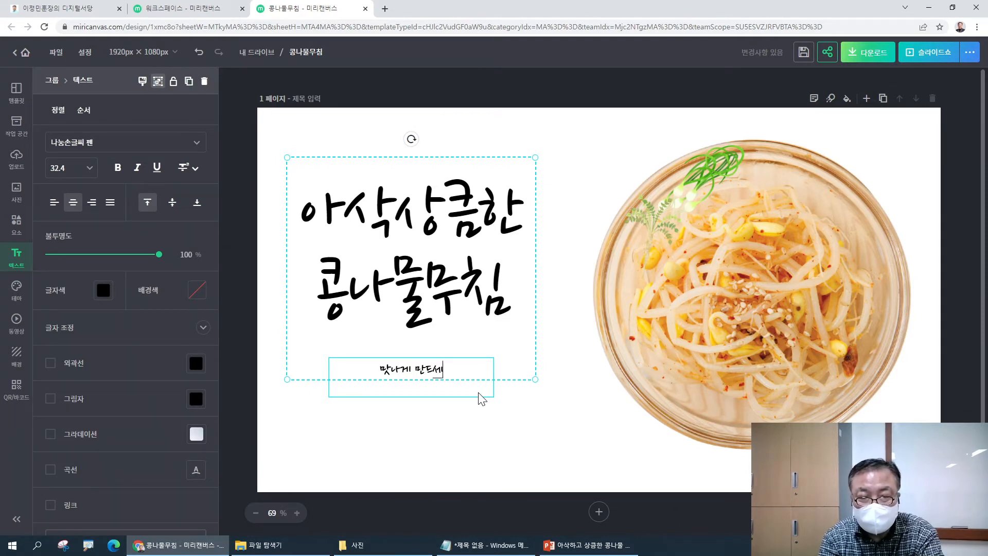
text(요~)
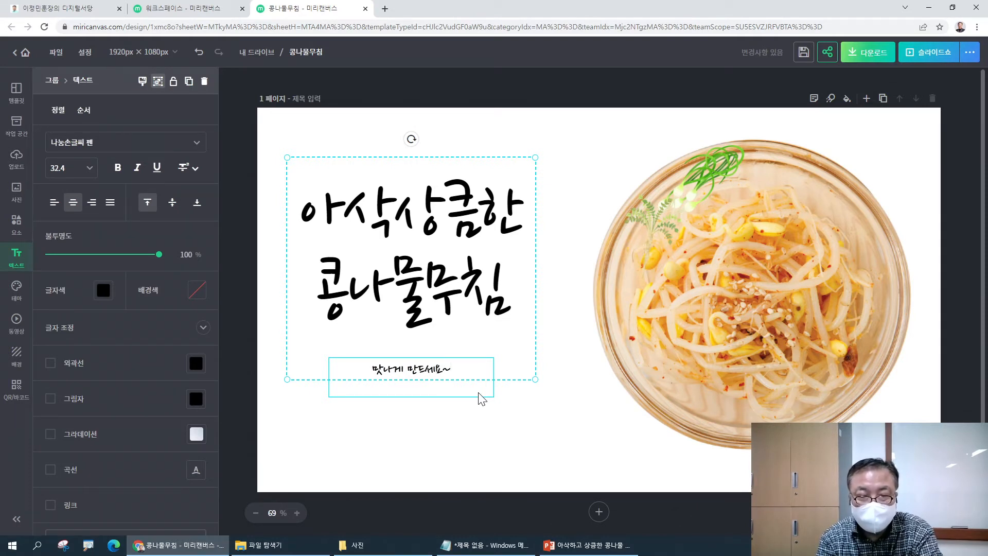
click(555, 461)
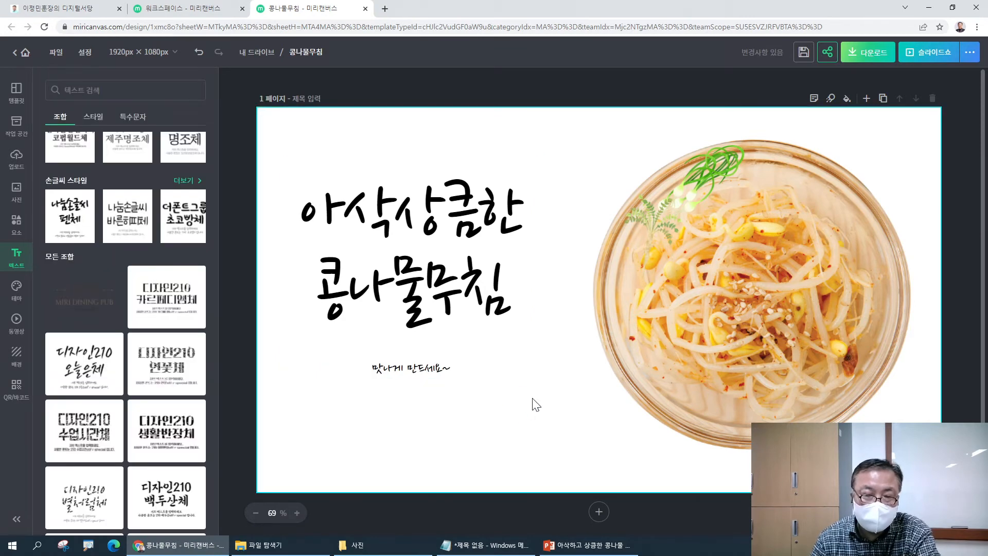
- Enlarge the text group to a headline size of about 204 beside the plate, and shift the plate photo slightly down and right
drag(466, 319, 472, 324)
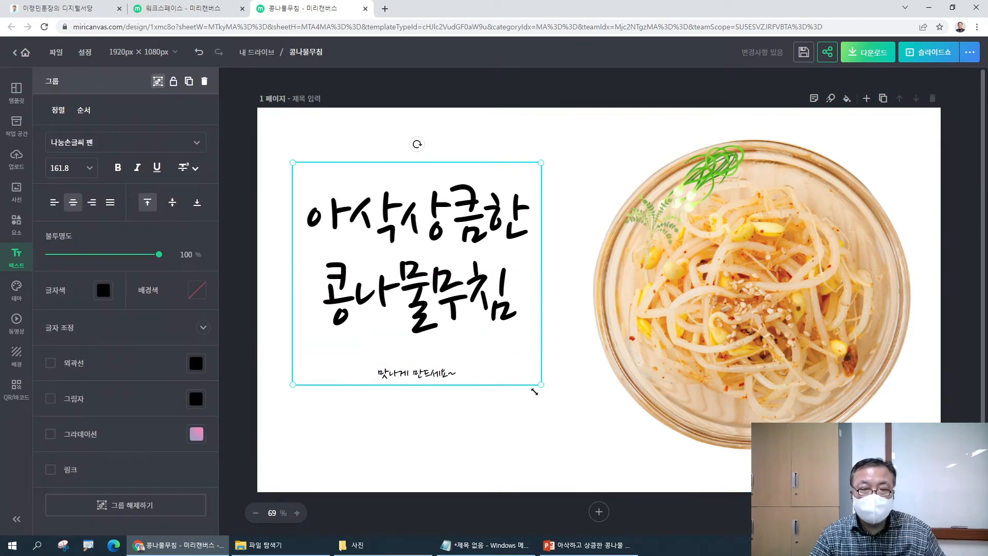
drag(541, 384, 497, 315)
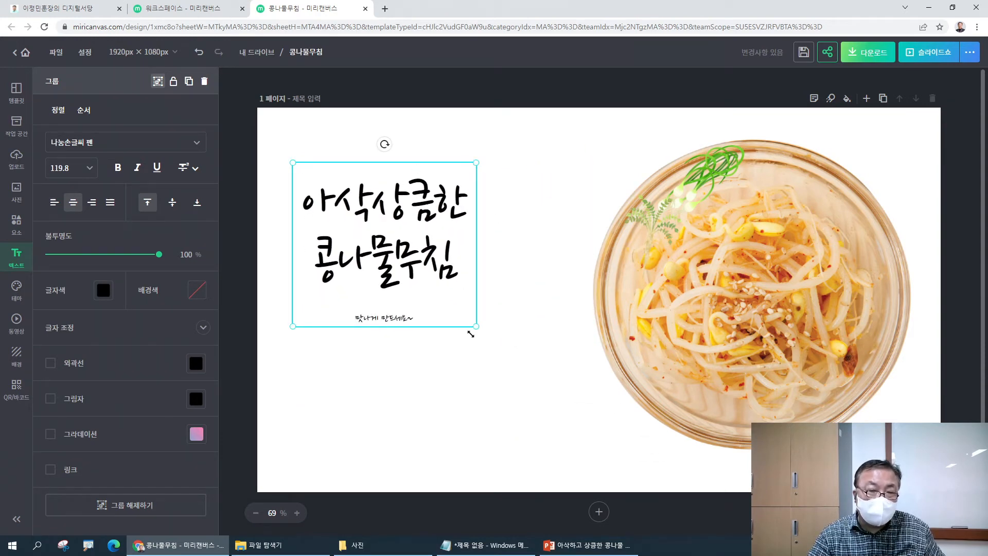
drag(474, 328, 606, 443)
drag(497, 354, 475, 344)
drag(697, 309, 706, 317)
drag(387, 148, 391, 154)
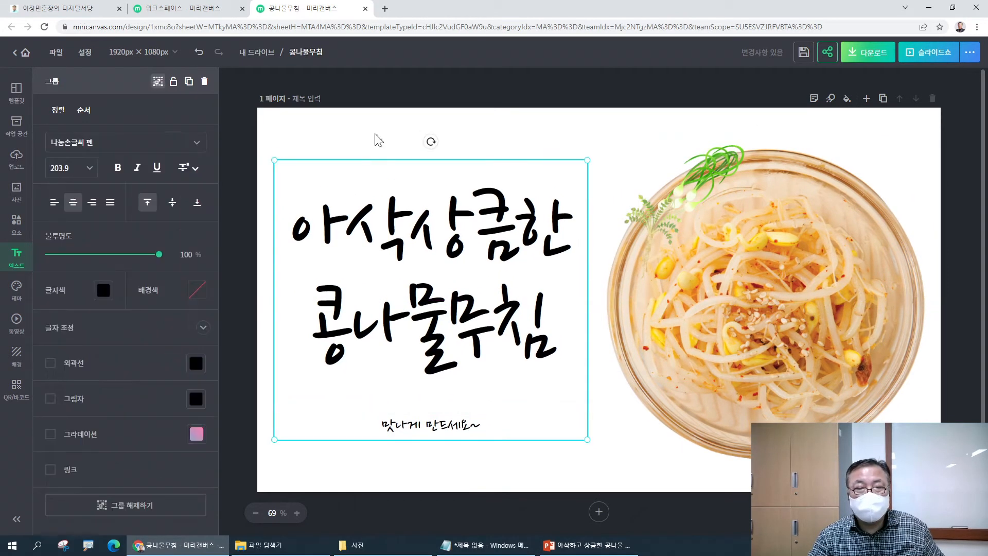
click(360, 105)
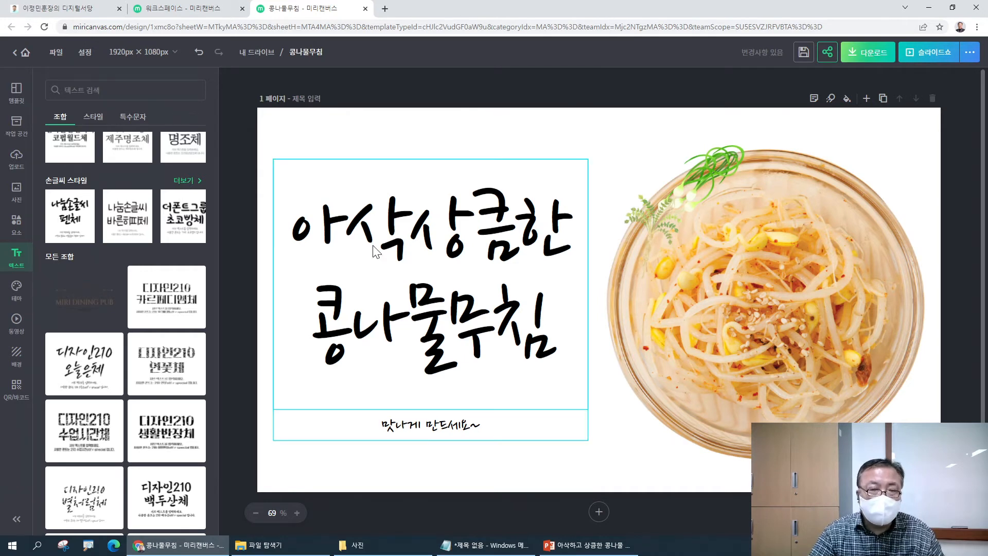
click(360, 227)
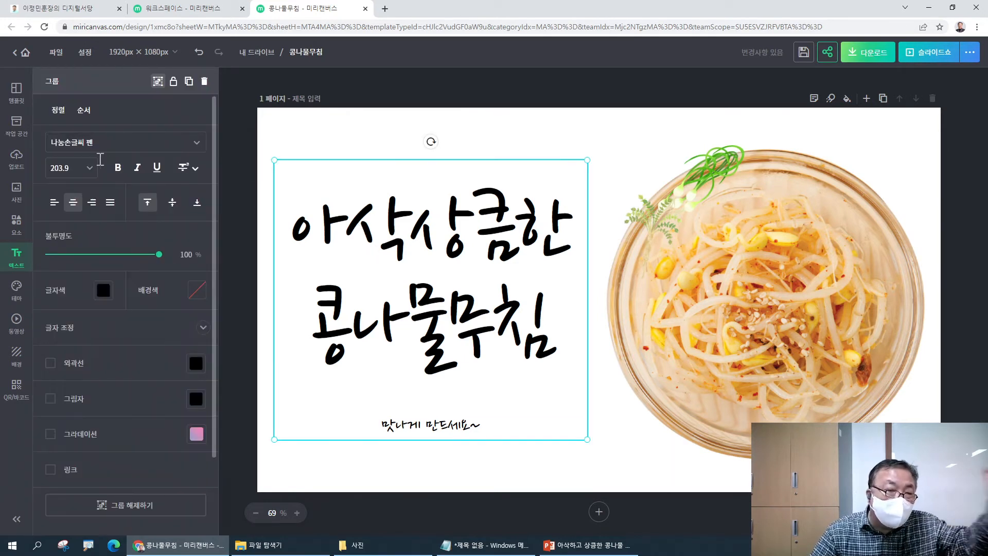
click(246, 121)
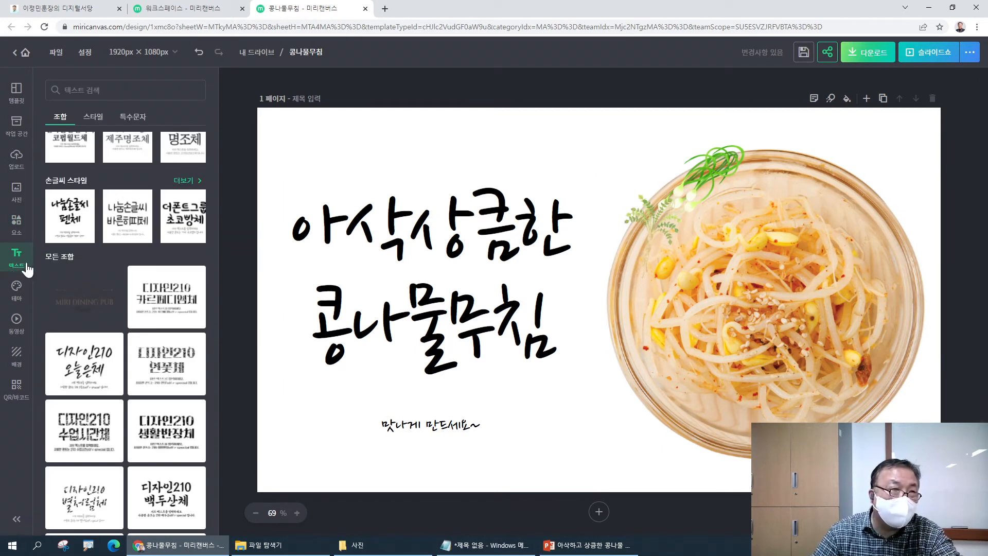
click(400, 245)
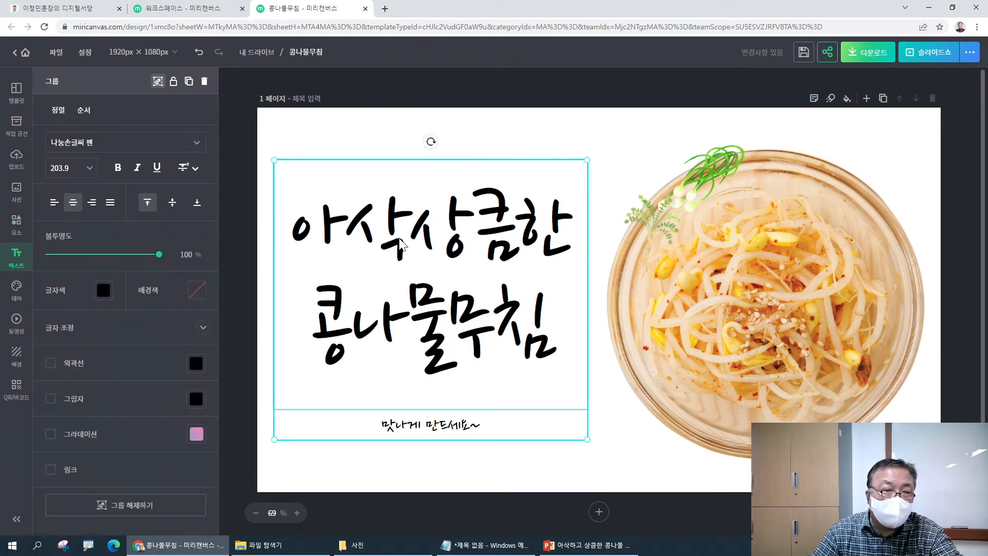
click(233, 195)
click(335, 211)
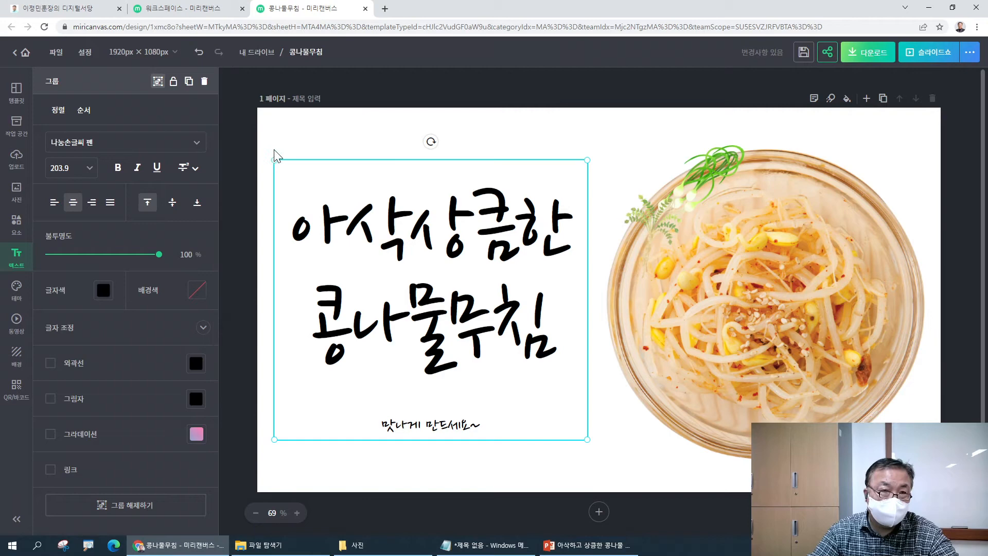
- Switch to the Notepad lesson notes and add "사진, 요소들, 글꼴들을 무료로 사용할 수 있다." below the "* 미리캔버스를 활용하자" heading
click(484, 545)
scroll(368, 157, up, 2)
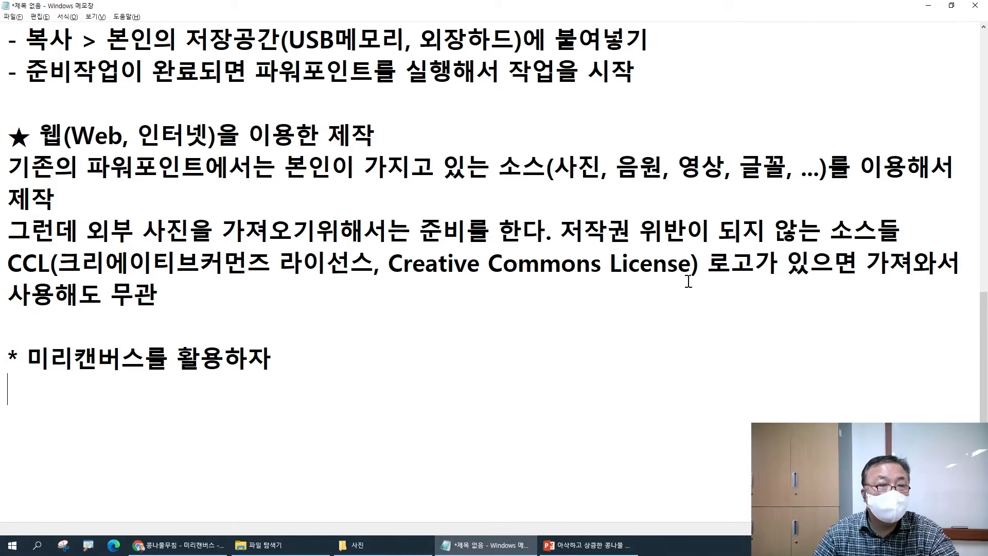
scroll(386, 302, down, 2)
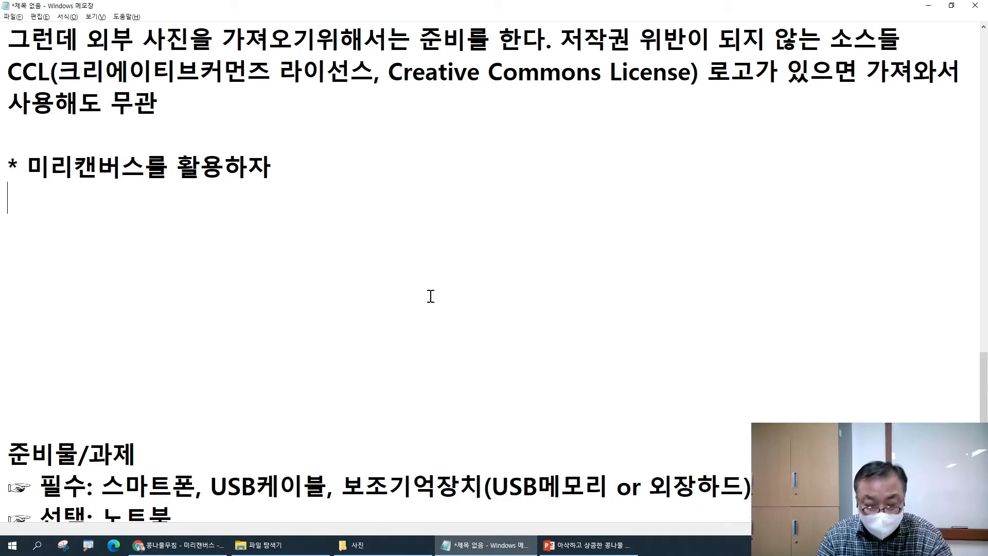
text(사진)
text(, )
text(요소들)
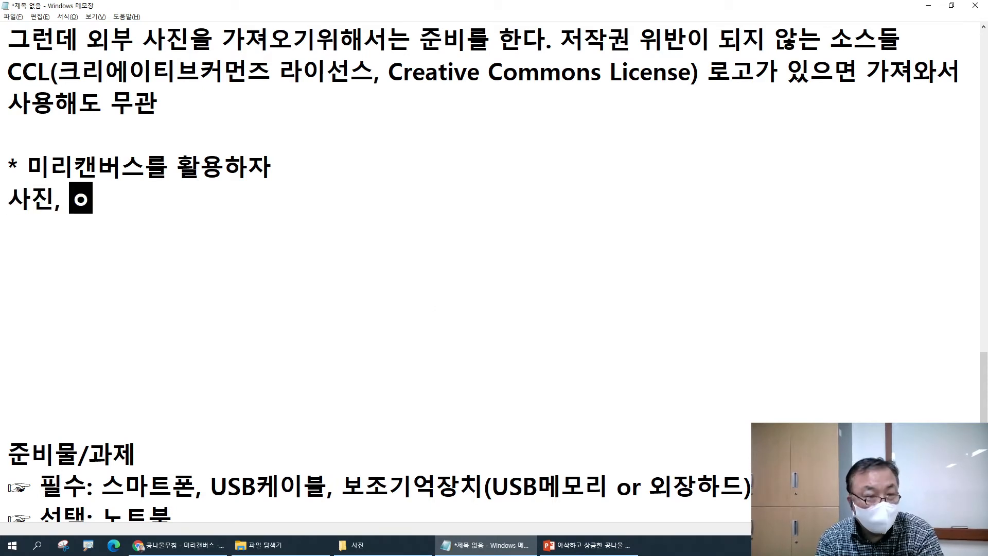
text(, 글꼴들)
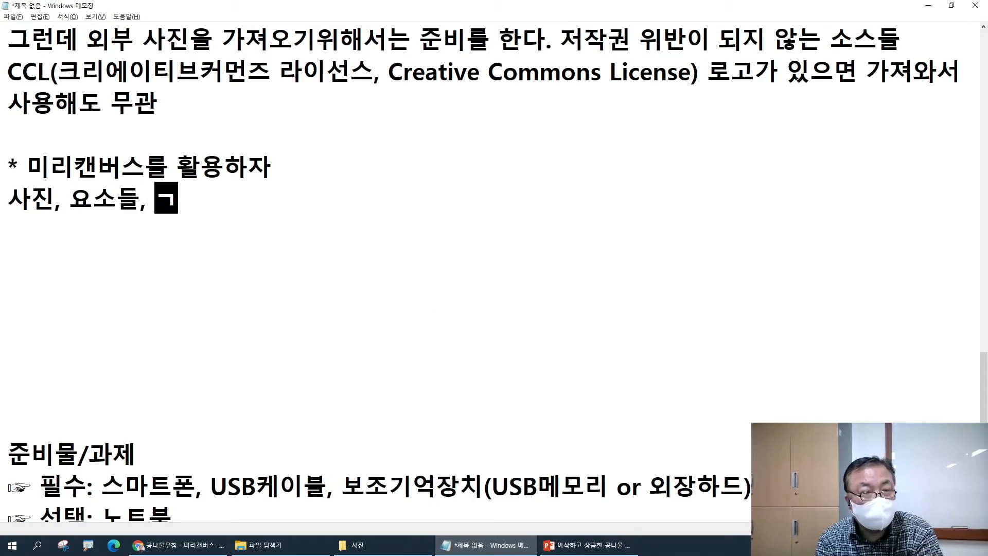
text(을 무료로 ㅅ)
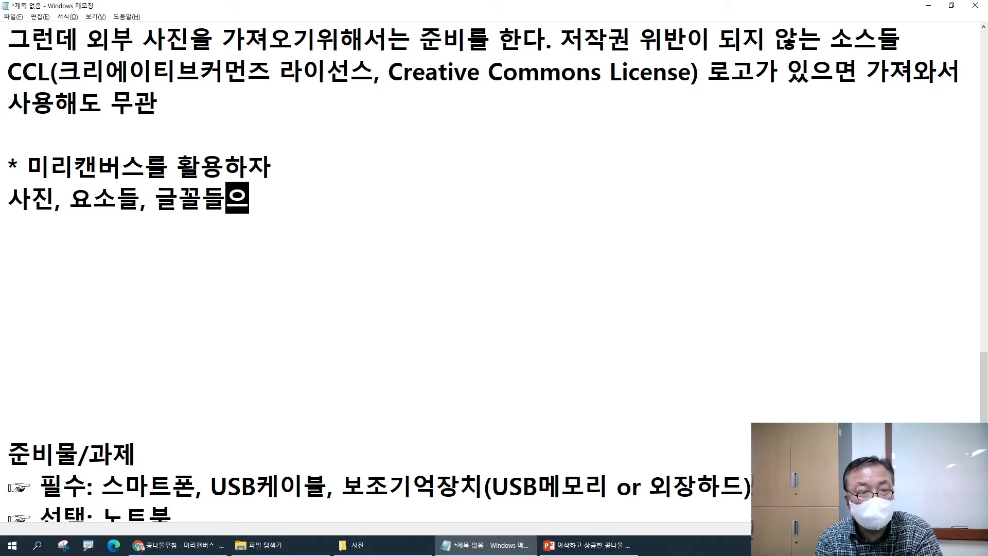
text(ㅏ용할 수)
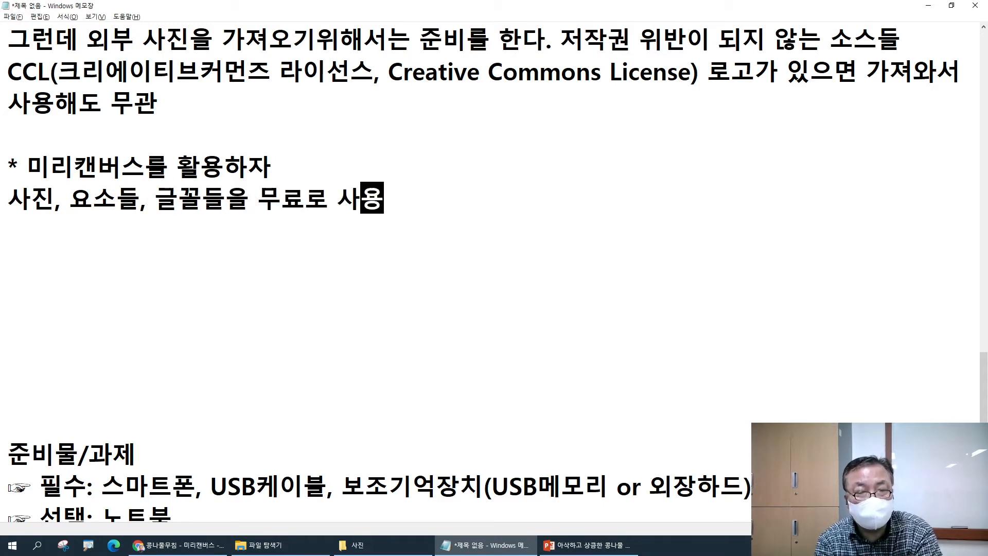
text( ㅇ)
key(BackSpace)
text(있다.)
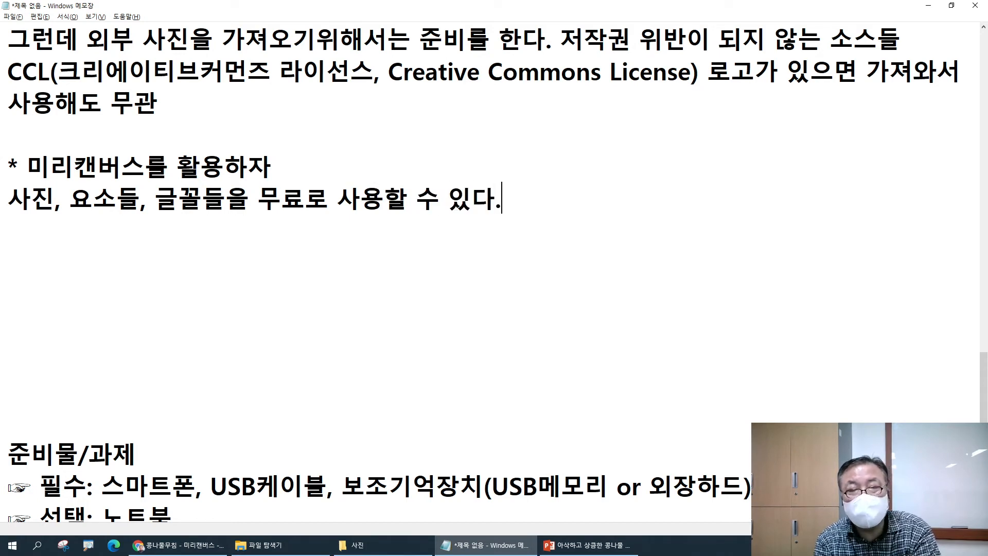
key(Return)
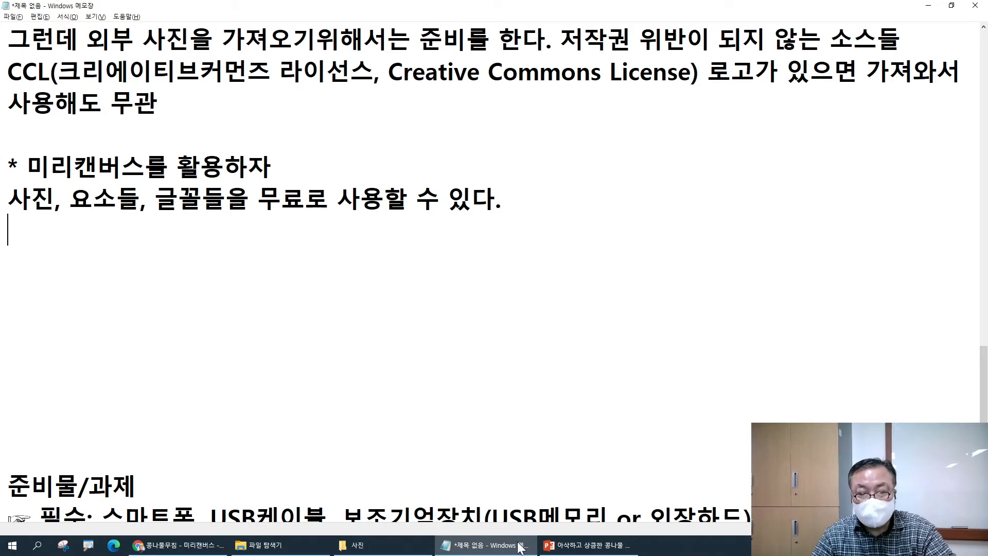
- Return to the Miricanvas design in Chrome and move the root vegetable and green onion illustrations off the plate to above the headline
click(178, 545)
click(774, 274)
click(705, 169)
click(632, 211)
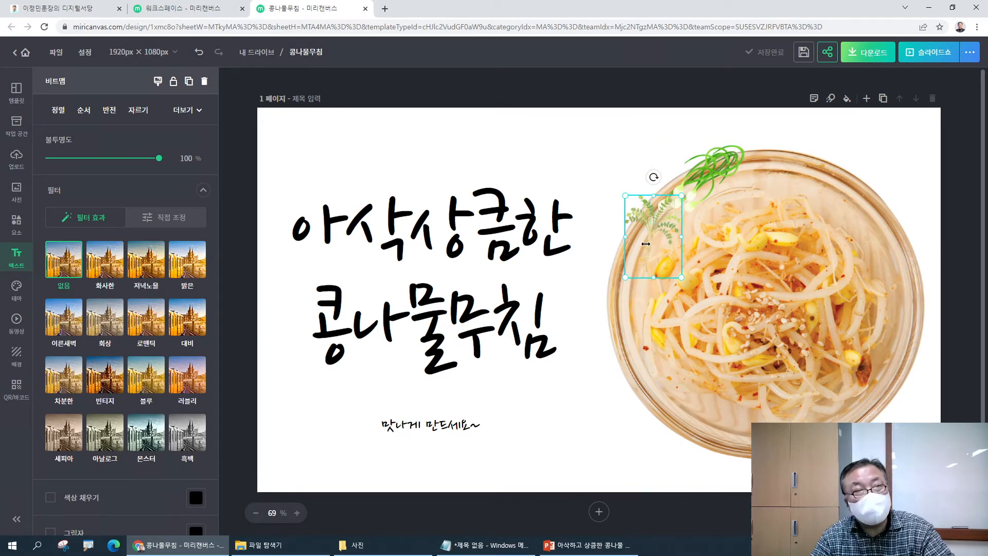
drag(643, 245, 559, 174)
drag(699, 175, 357, 155)
click(736, 243)
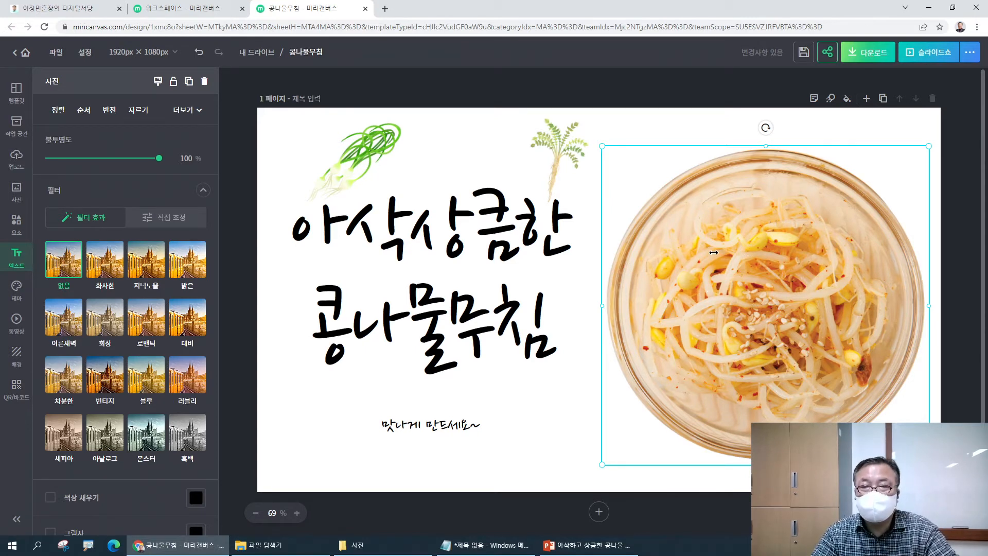
click(226, 114)
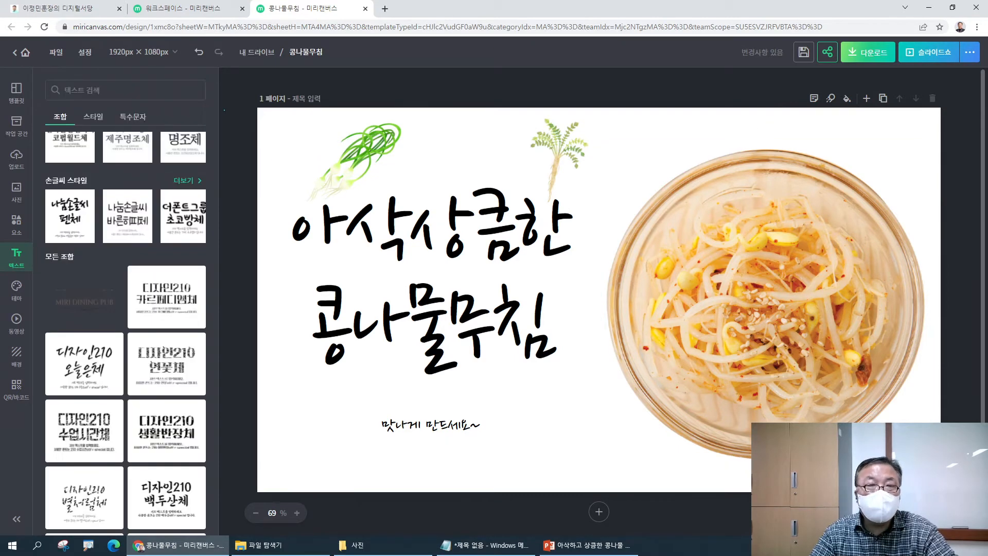
click(730, 250)
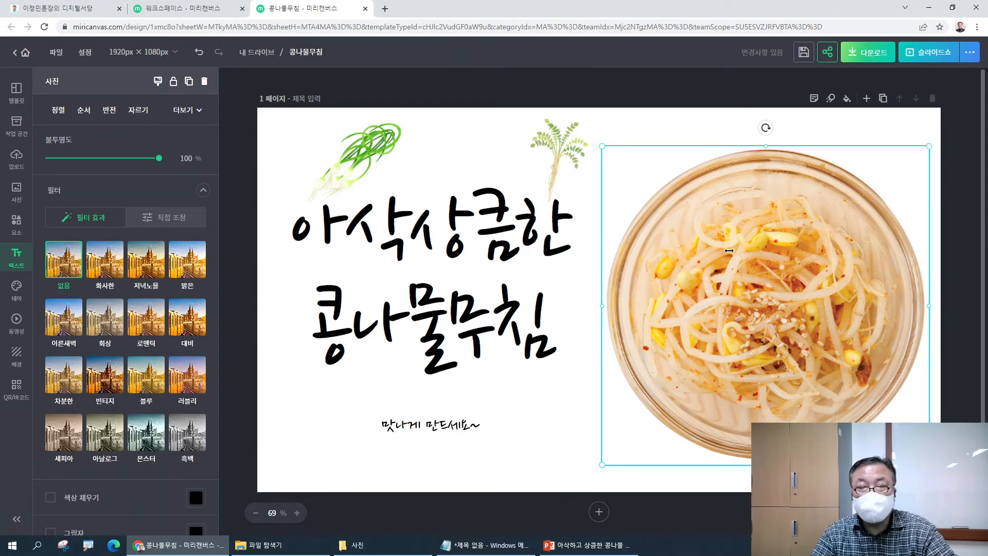
right_click(728, 250)
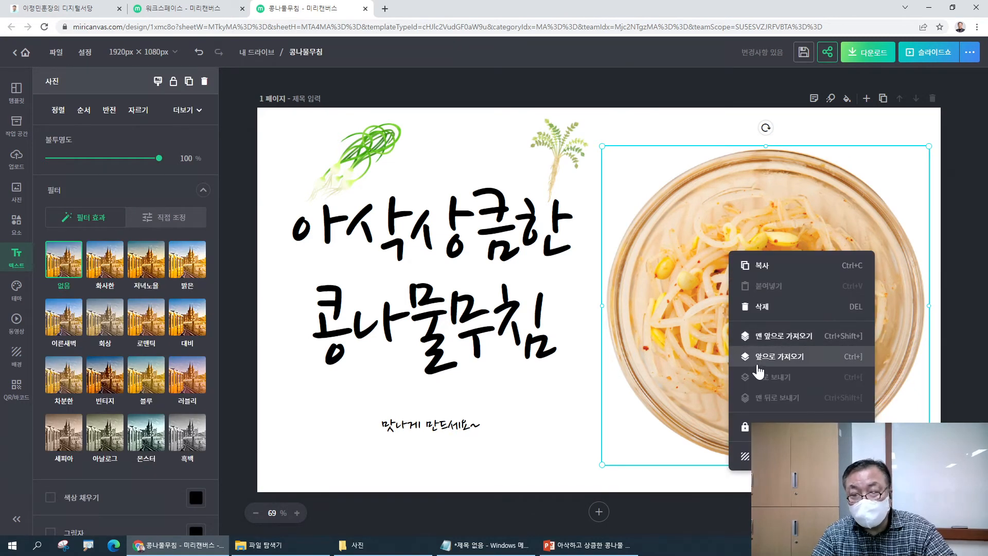
click(678, 265)
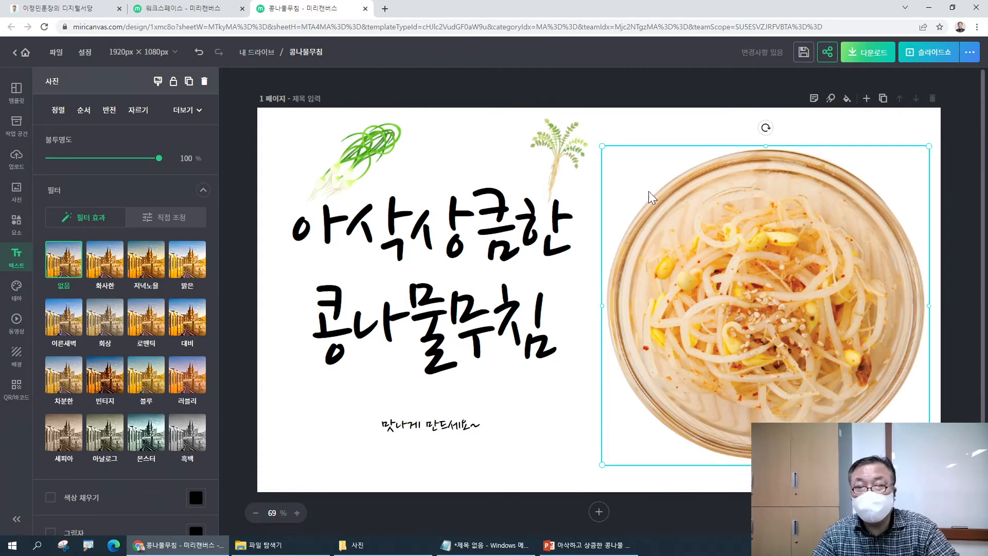
click(625, 106)
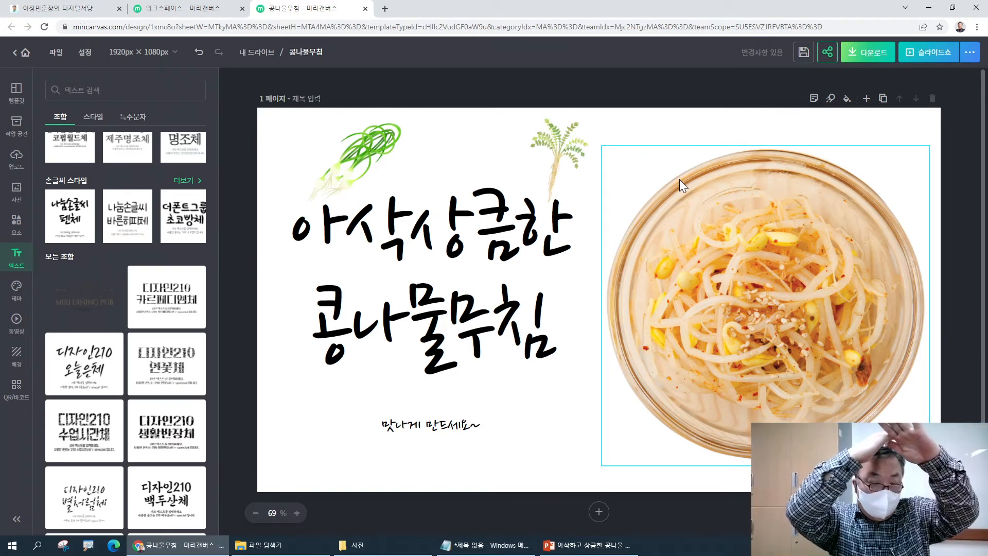
click(695, 210)
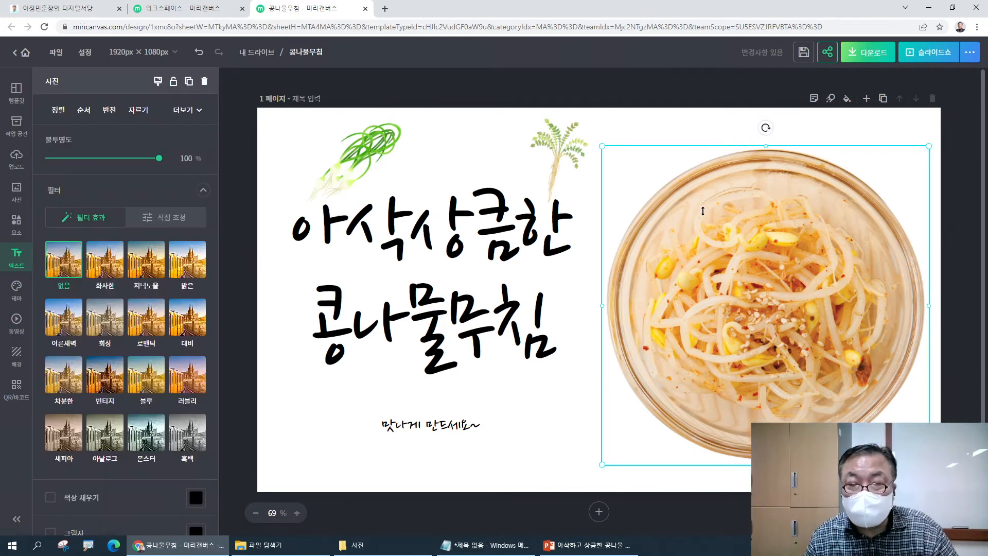
- Nudge the two vegetable illustrations above the headline, shrink the green onion to about half size and move it off the page
mouse_move(541, 142)
mouse_down()
mouse_move(568, 130)
mouse_move(550, 140)
mouse_up()
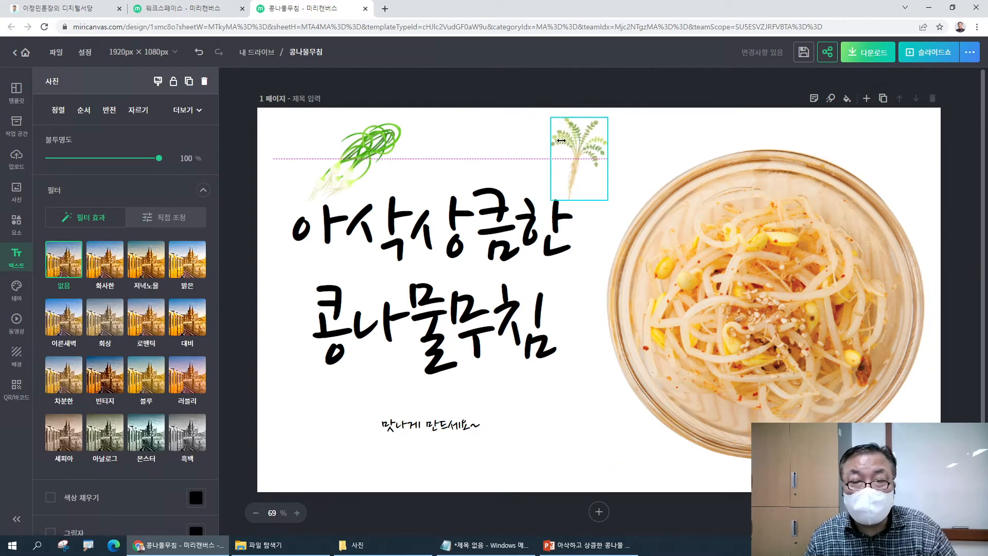
drag(364, 145, 364, 139)
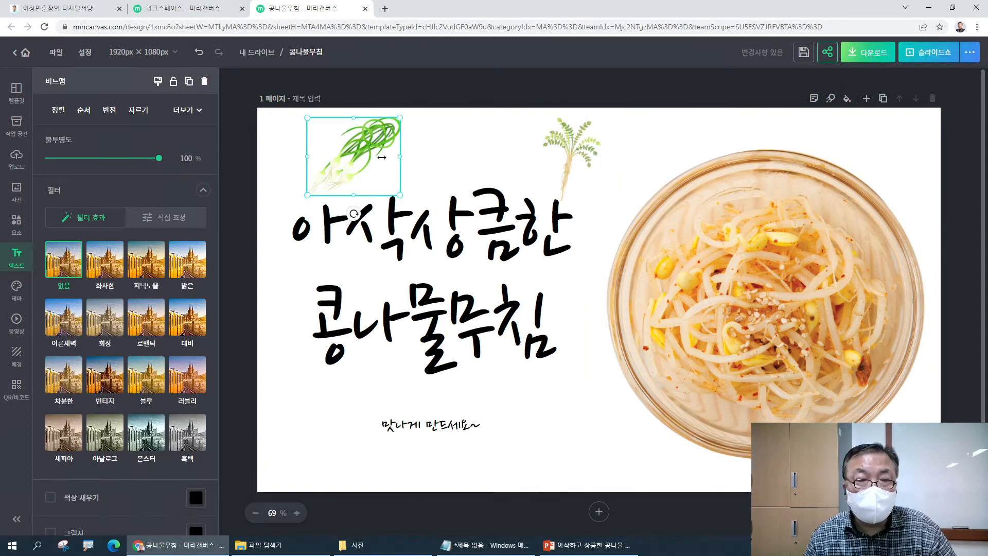
drag(400, 195, 345, 87)
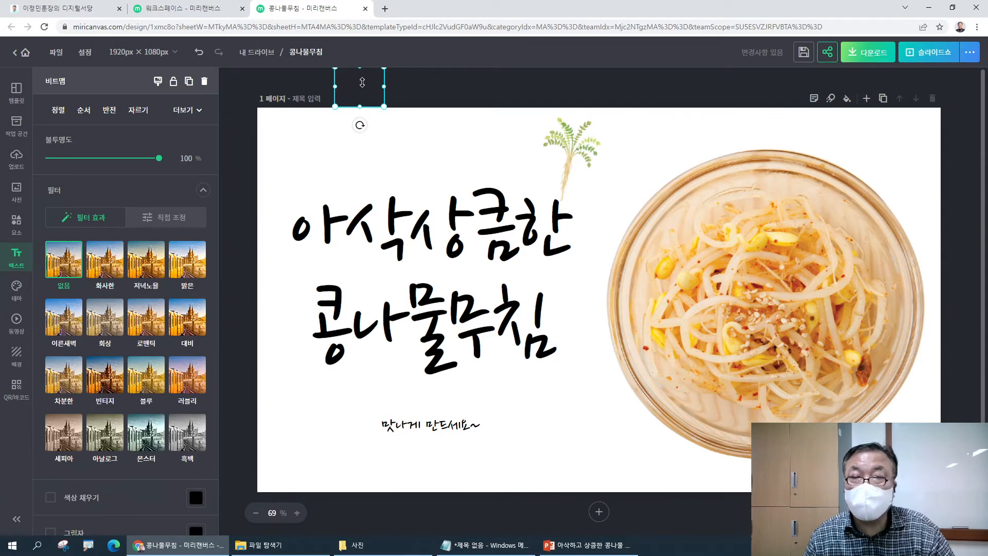
- Undo the green onion illustration's move off the page
key(Escape)
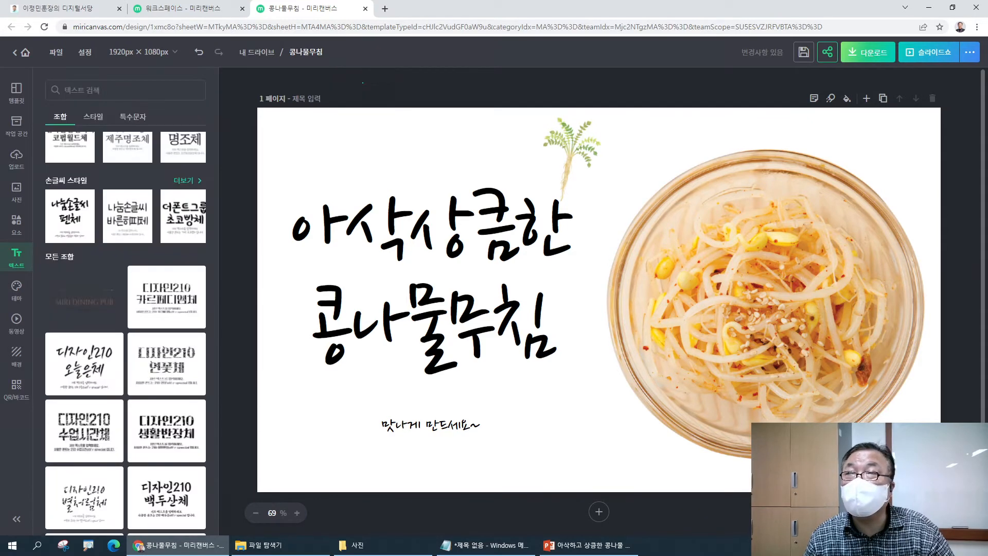
click(360, 91)
key(Escape)
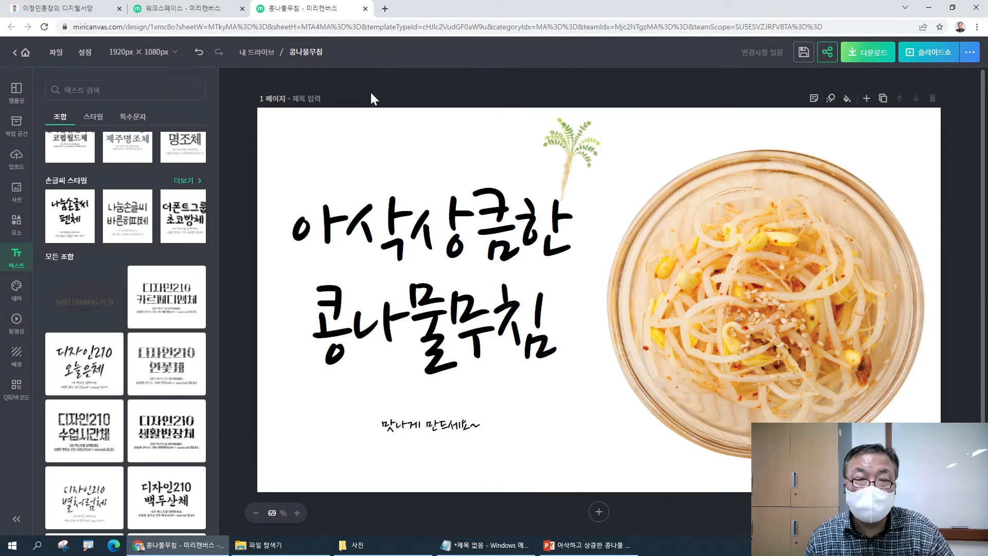
key(ctrl+z)
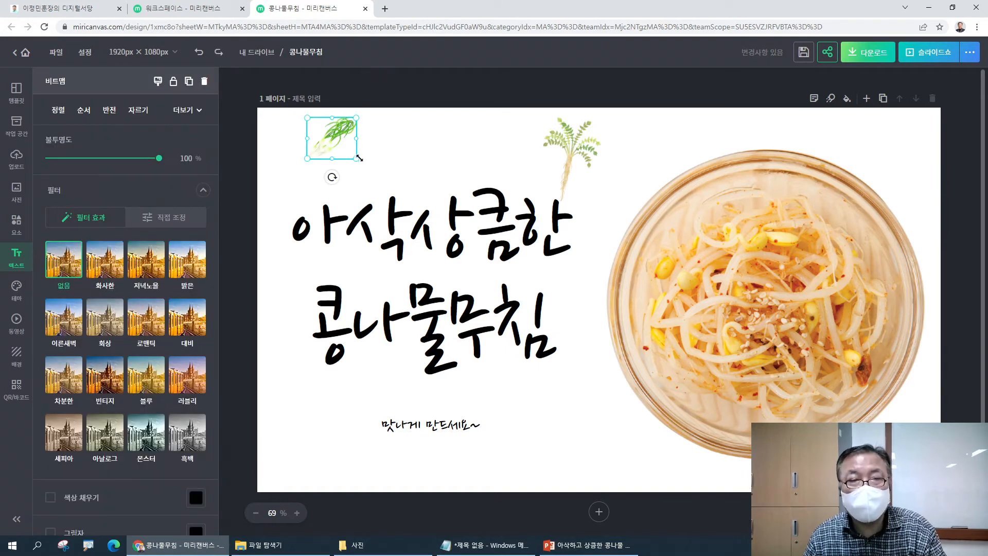
- Delete the green onion illustration, the root vegetable illustration and the headline text group, keeping only the plate photo
key(Delete)
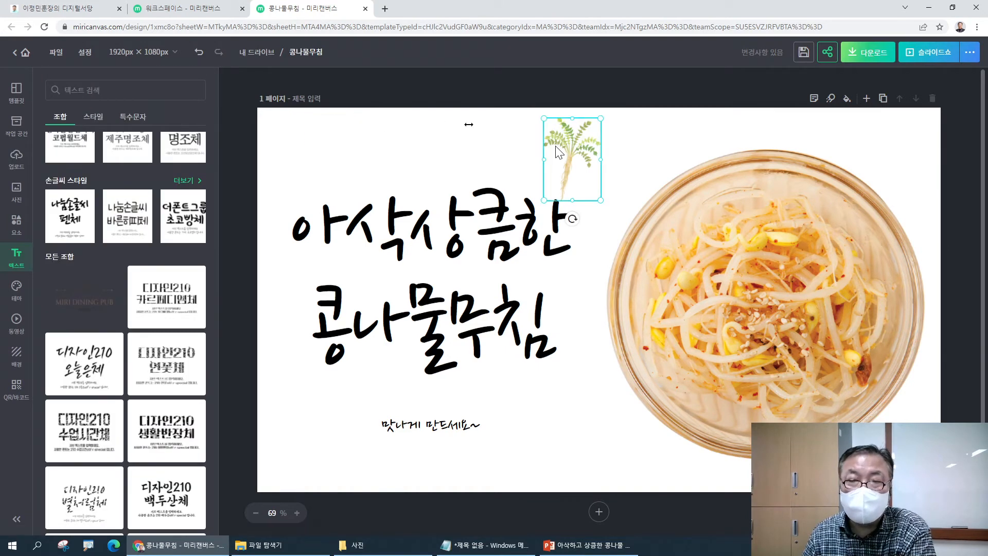
click(568, 147)
key(Delete)
click(522, 217)
key(Delete)
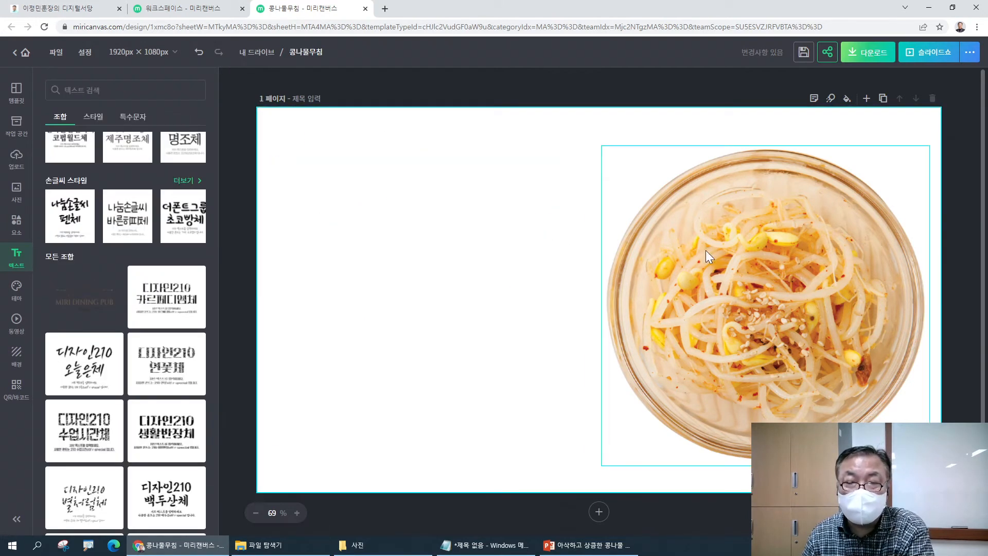
- Try to download the page containing only the plate photo as a PNG with a transparent background
click(868, 52)
click(772, 212)
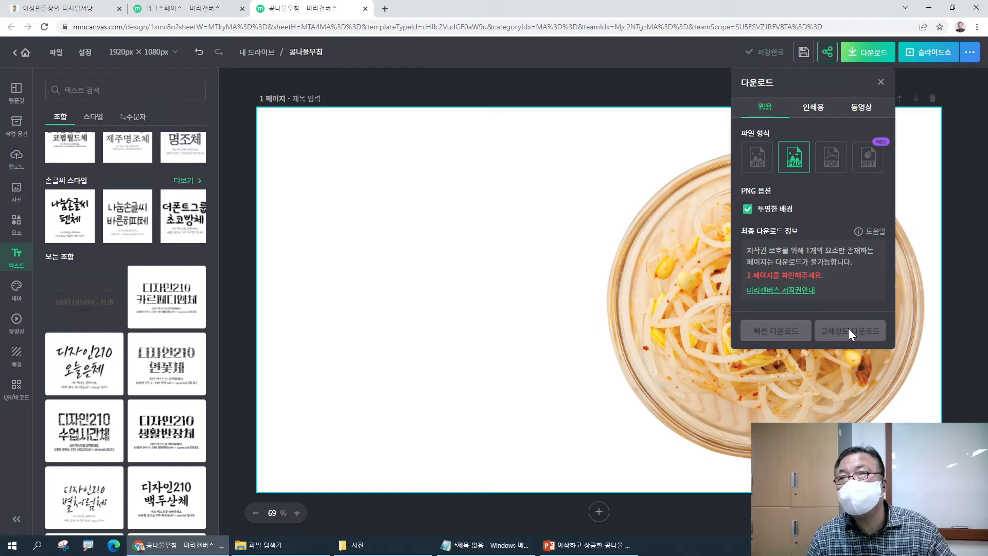
click(490, 198)
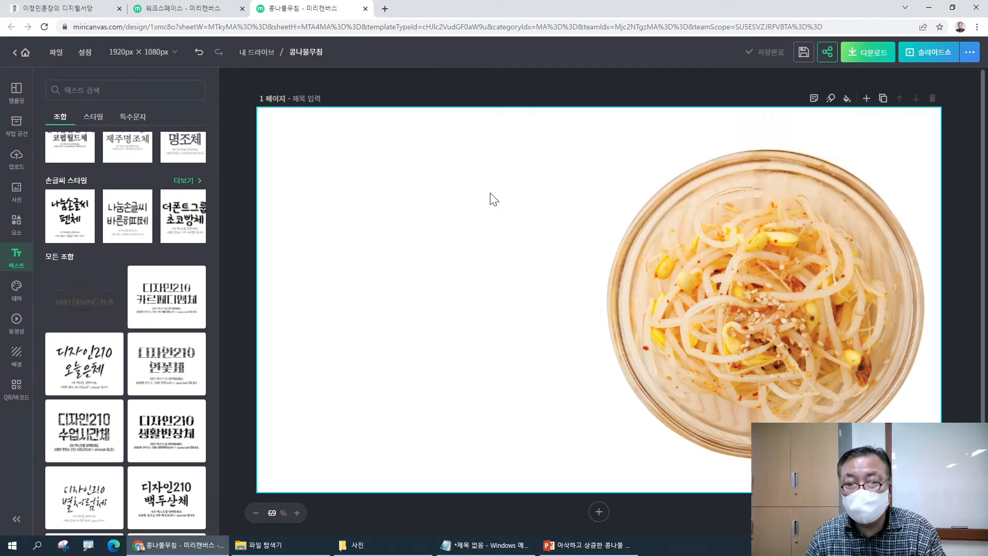
- Restore the deleted headline text group and download the page as a high-resolution PNG with a transparent background
key(ctrl+z)
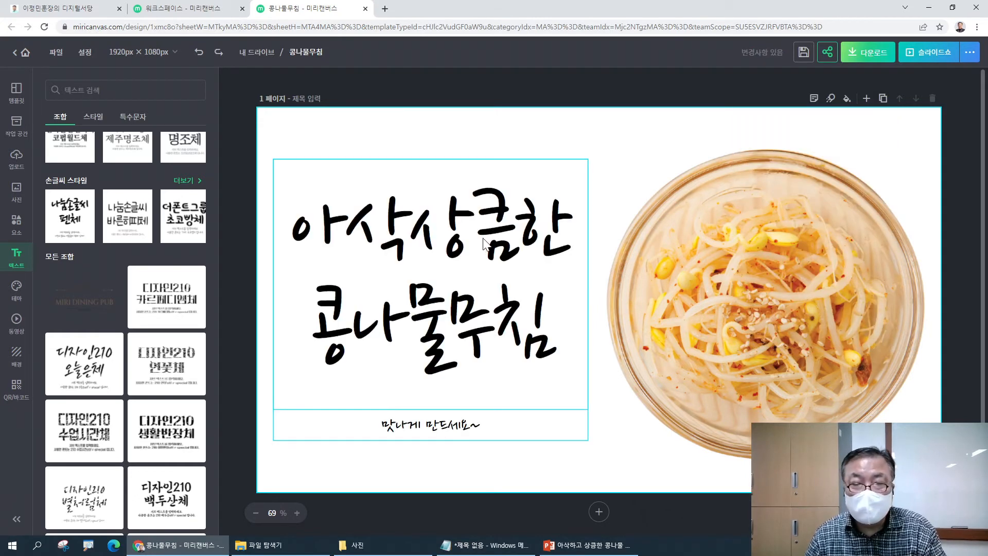
click(875, 53)
click(764, 209)
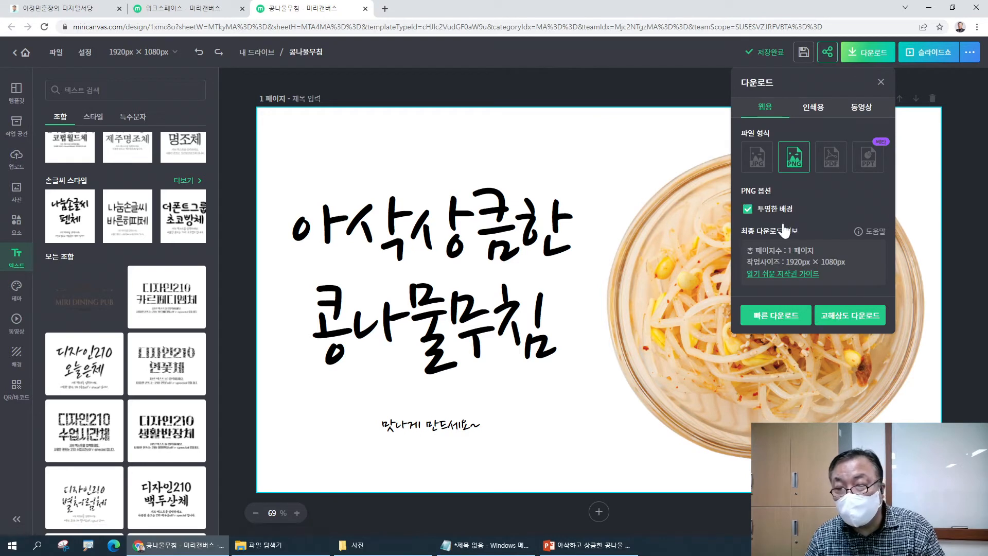
click(860, 322)
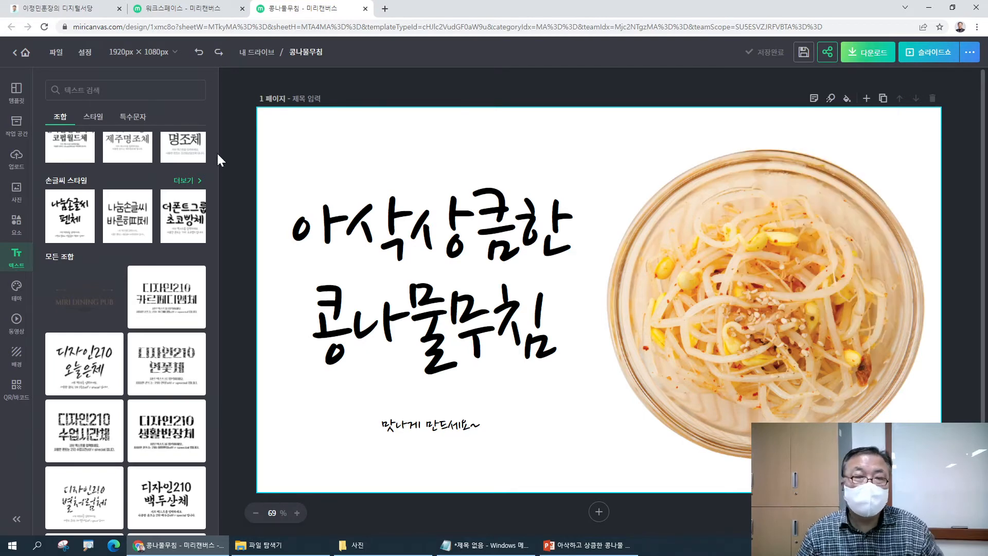
click(753, 277)
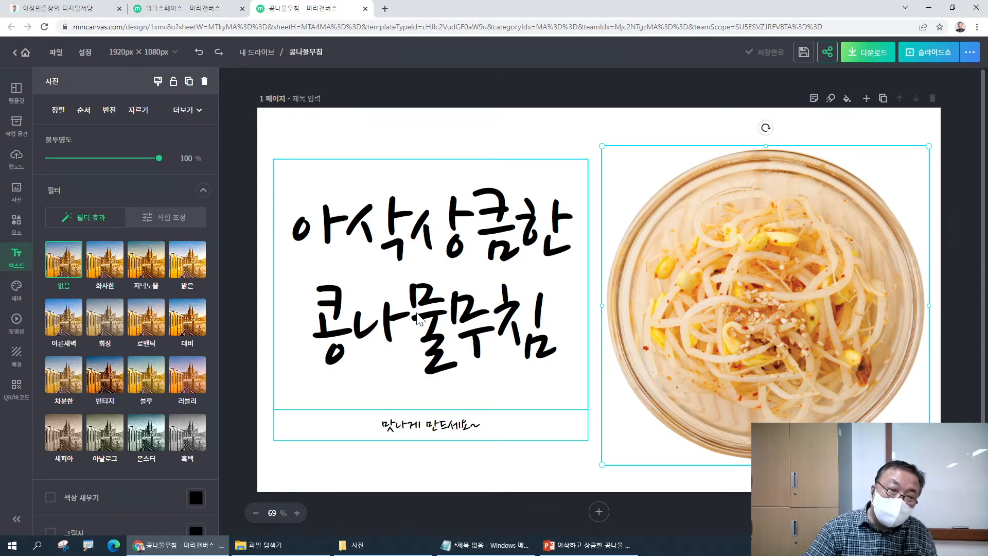
- Search the design elements for 식사
click(588, 101)
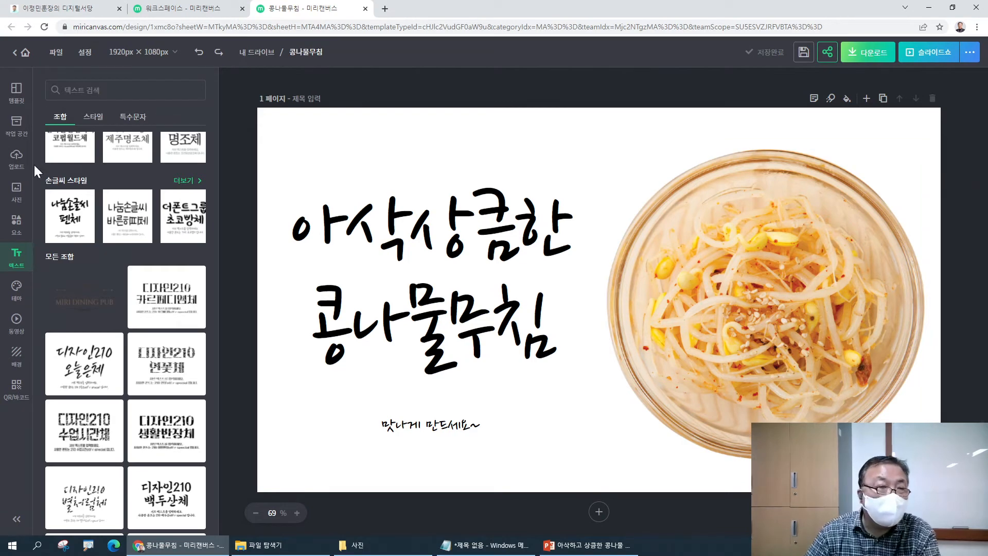
click(19, 227)
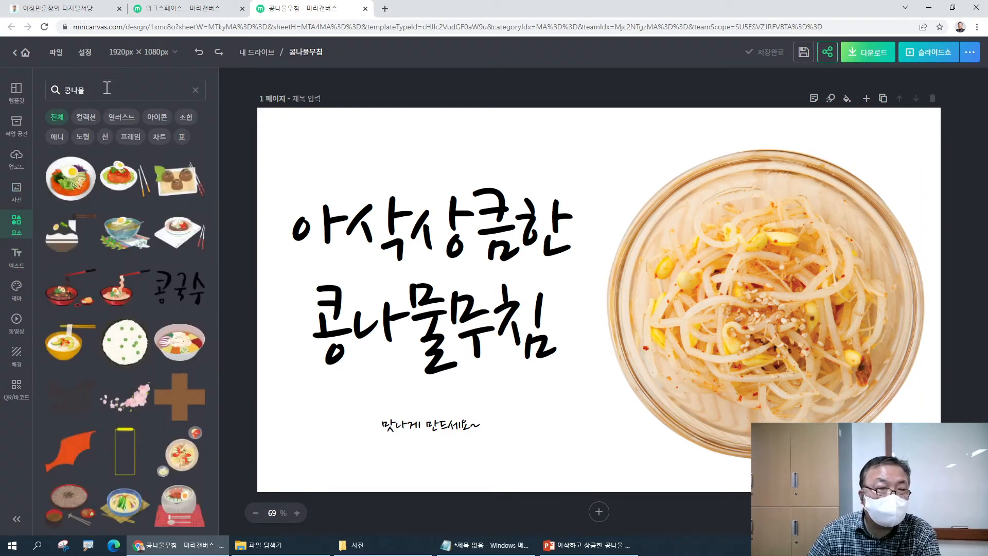
click(107, 91)
text(ㅅ식사)
key(Return)
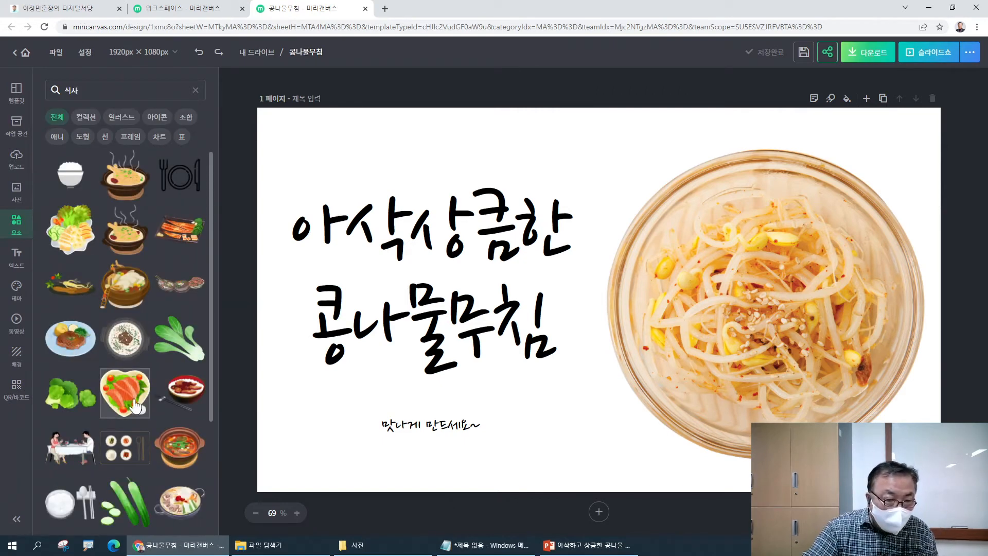
- Add the illustration of the couple dining at a table, shrink it and place it below the headline beside the plate photo
scroll(76, 340, down, 3)
click(72, 299)
drag(606, 317, 603, 408)
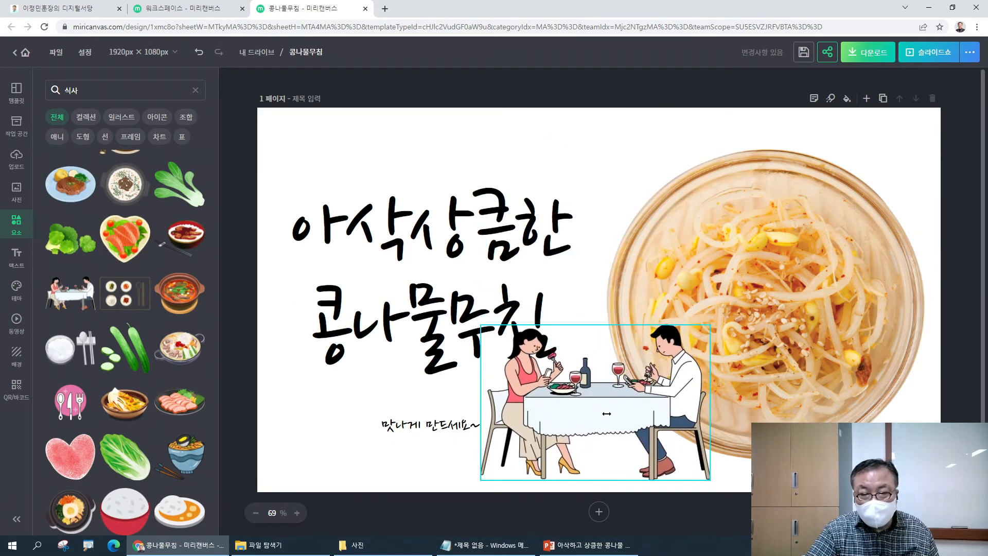
drag(714, 320, 597, 401)
drag(551, 429, 601, 423)
drag(720, 393, 723, 383)
click(554, 455)
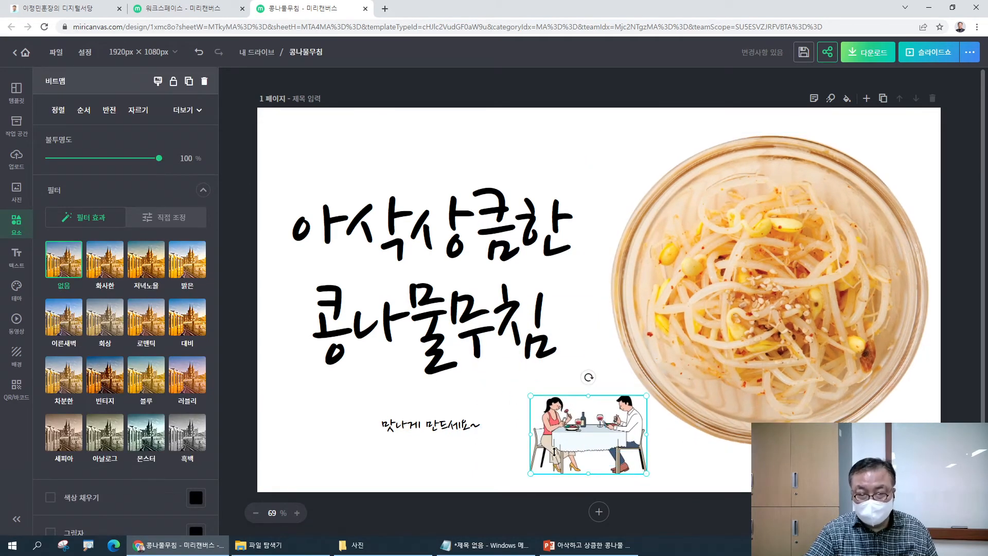
click(298, 439)
click(288, 454)
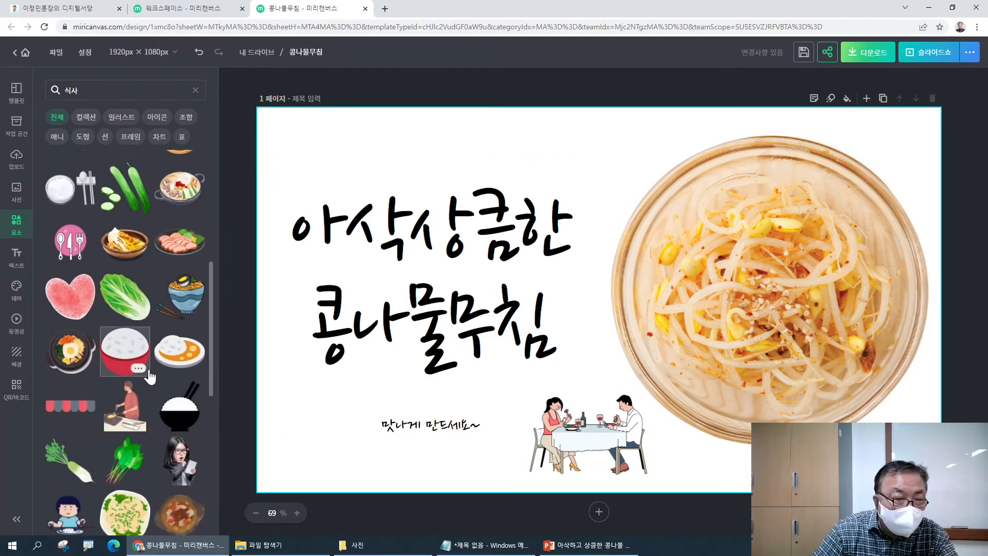
- Add the illustration of the man cooking at a frying pan and place it over the plate photo
scroll(144, 378, down, 4)
click(138, 217)
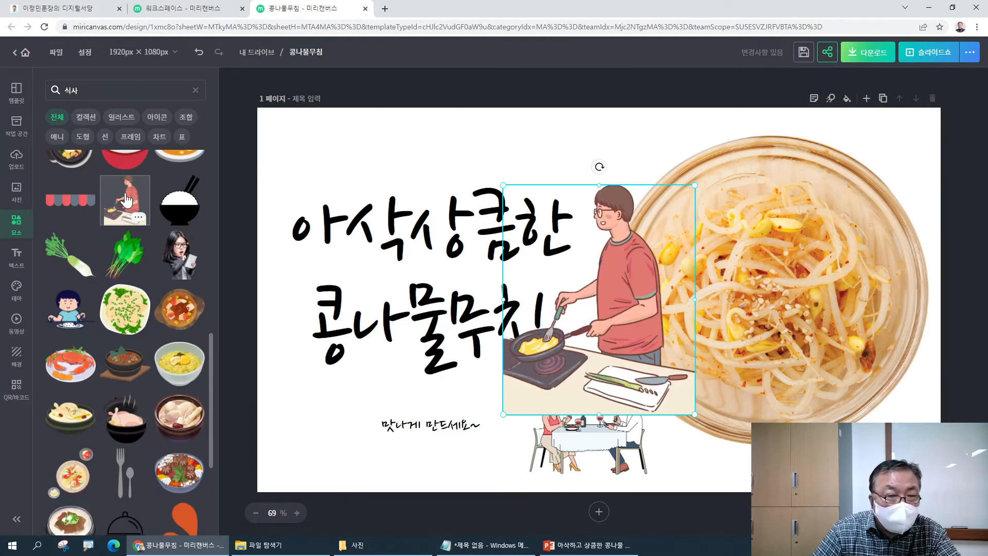
drag(631, 266, 801, 227)
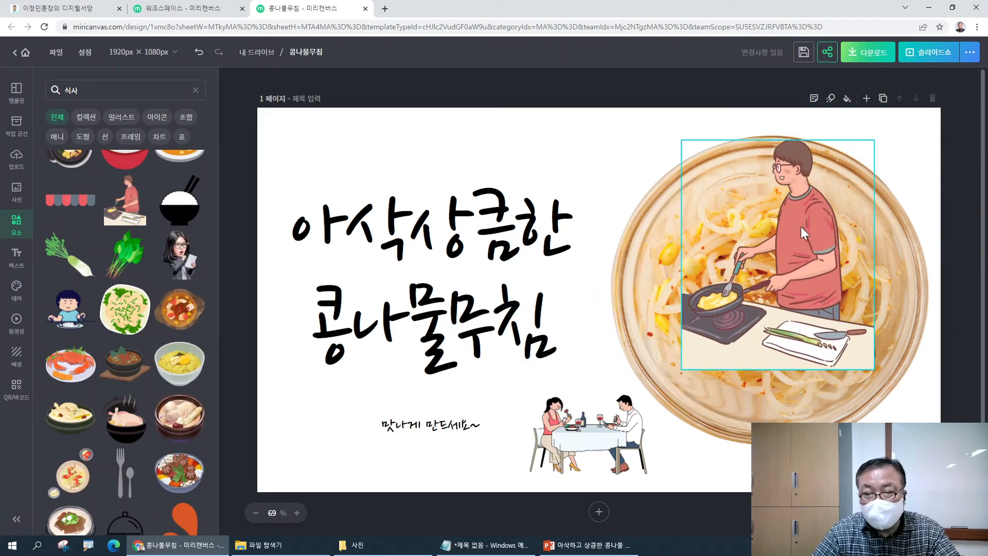
click(801, 226)
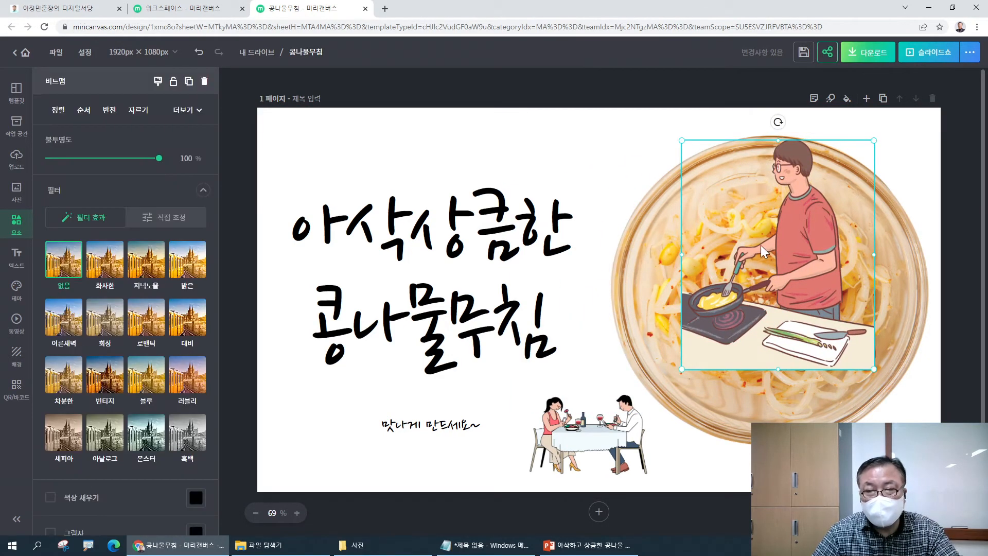
click(229, 352)
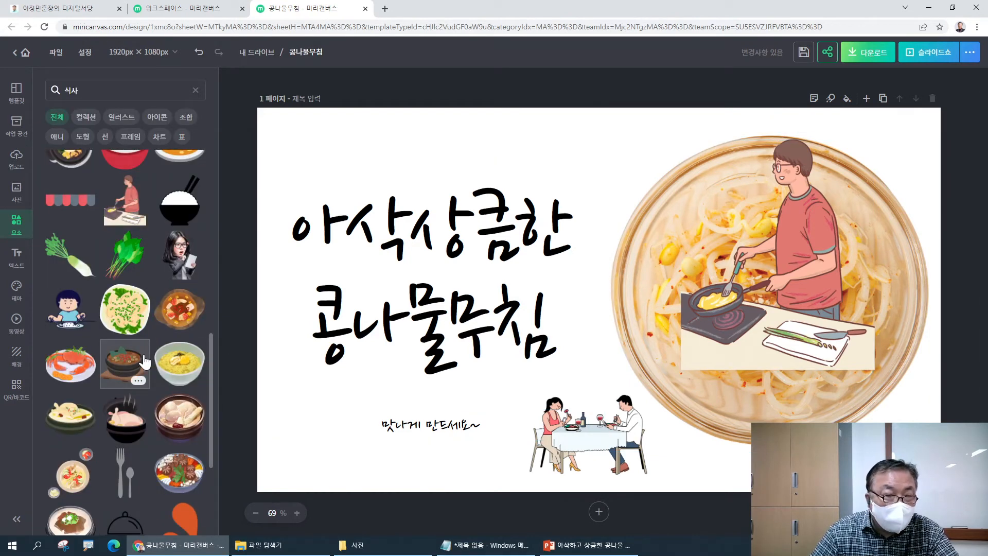
- Add the illustration of the boy in a red striped sweater giving thumbs up, shrink it and place it in the page's lower-left area
scroll(132, 354, down, 6)
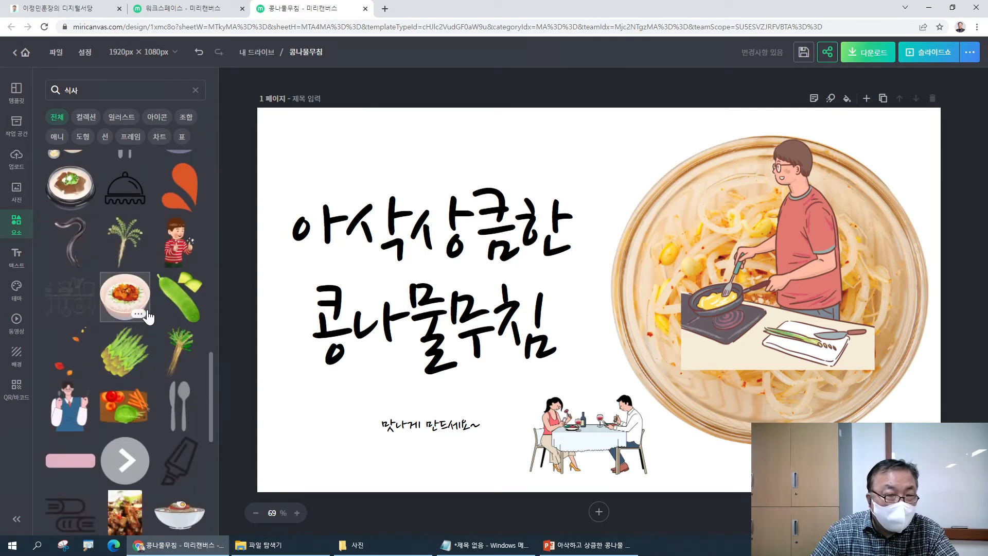
click(177, 242)
drag(592, 298, 416, 291)
drag(481, 385, 423, 291)
drag(400, 235, 316, 404)
- Shift the headline text group slightly to the right and delete the cooking man illustration
drag(427, 319, 471, 310)
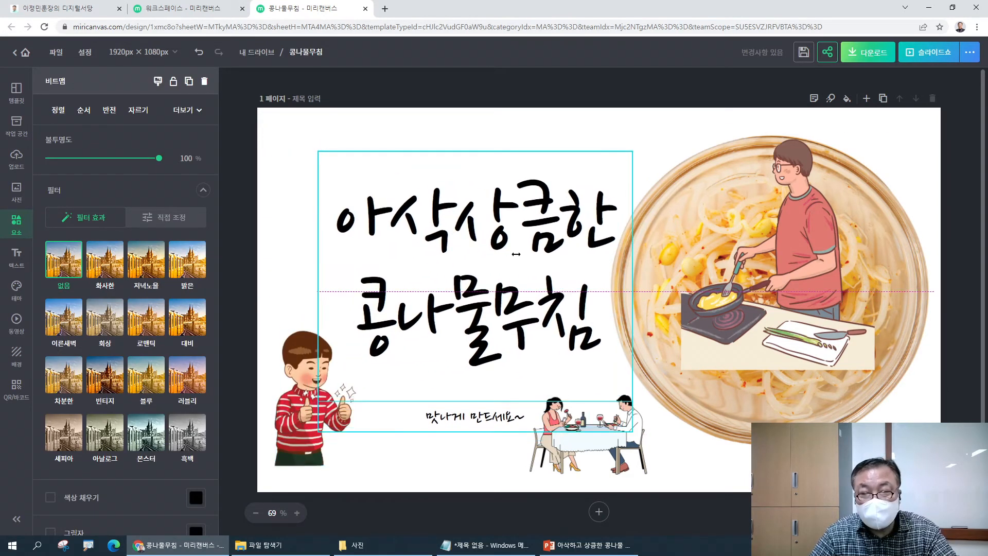
click(730, 244)
key(Delete)
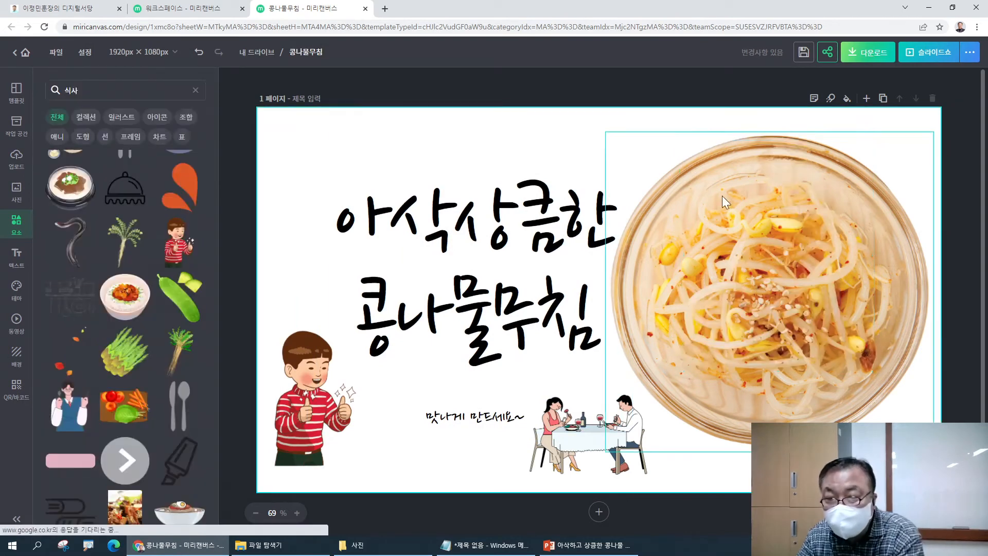
- Shrink the plate photo, shift the headline text group towards it and delete the dining couple illustration
click(609, 135)
drag(608, 135, 675, 148)
drag(494, 308, 523, 294)
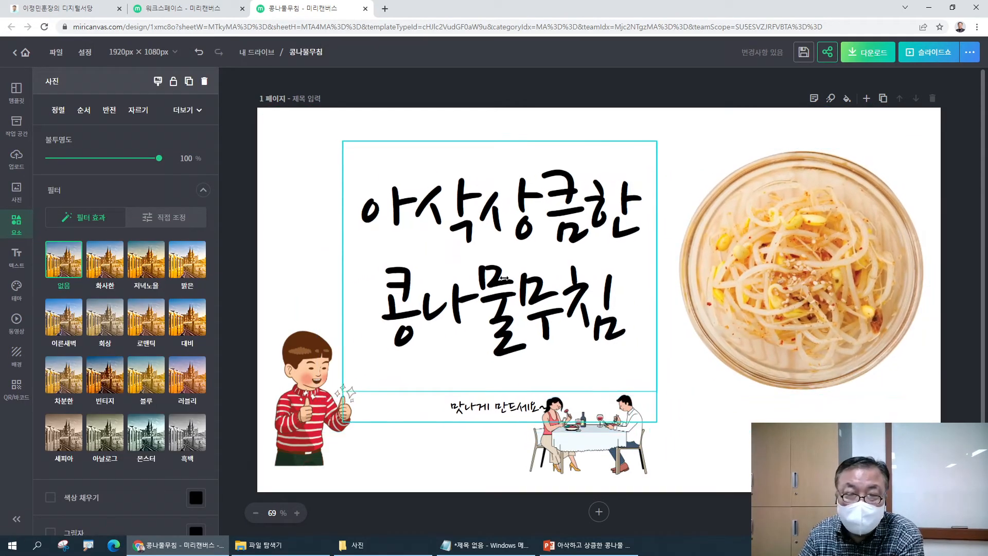
click(587, 438)
key(Delete)
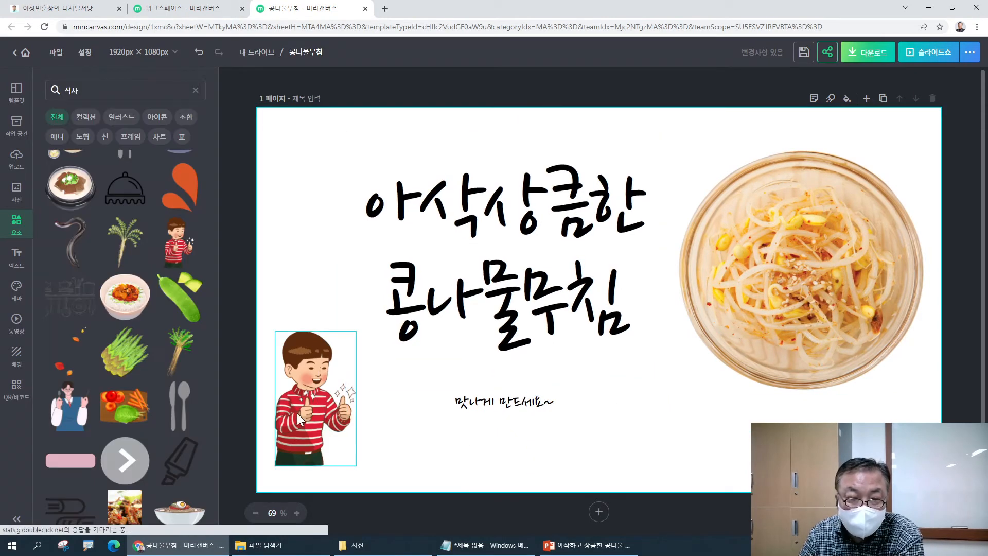
- Swap the layout so the headline text group is on the page's right half and the plate photo on the left, above the boy
click(302, 413)
drag(499, 283, 800, 354)
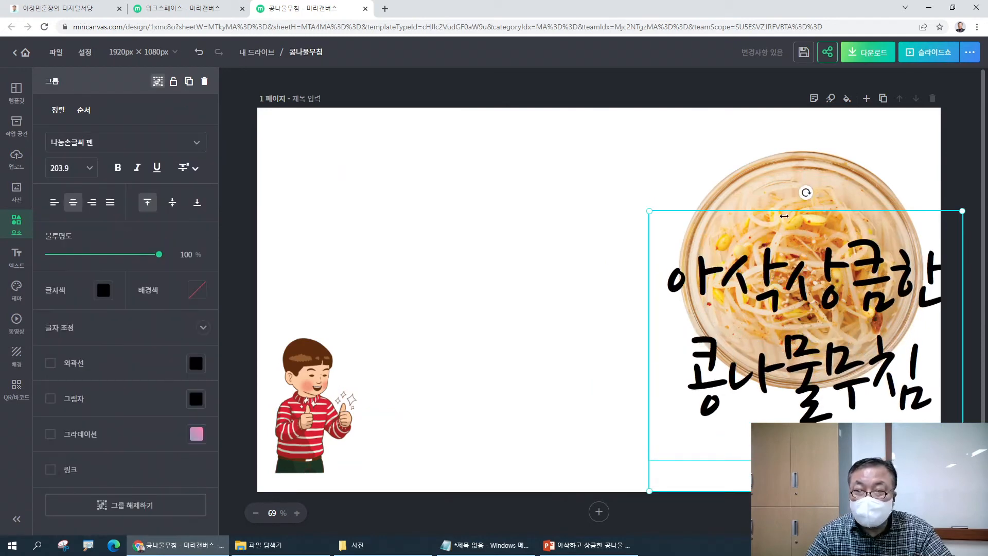
drag(781, 183, 452, 182)
drag(756, 246, 712, 196)
drag(382, 374, 352, 309)
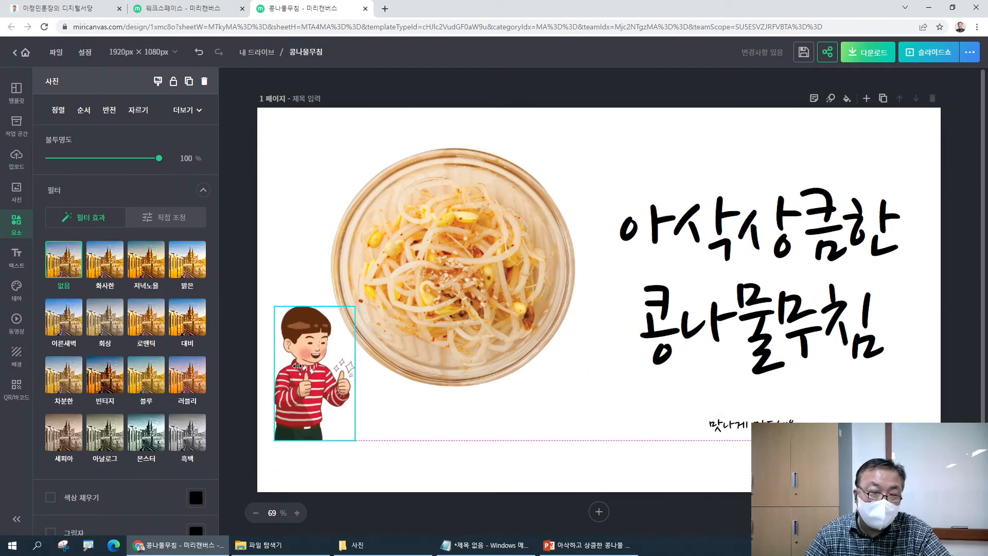
- Fine-tune the layout by lowering the plate photo, nudging the headline left and moving the boy further into the page's lower-left corner
click(418, 479)
drag(491, 322, 502, 345)
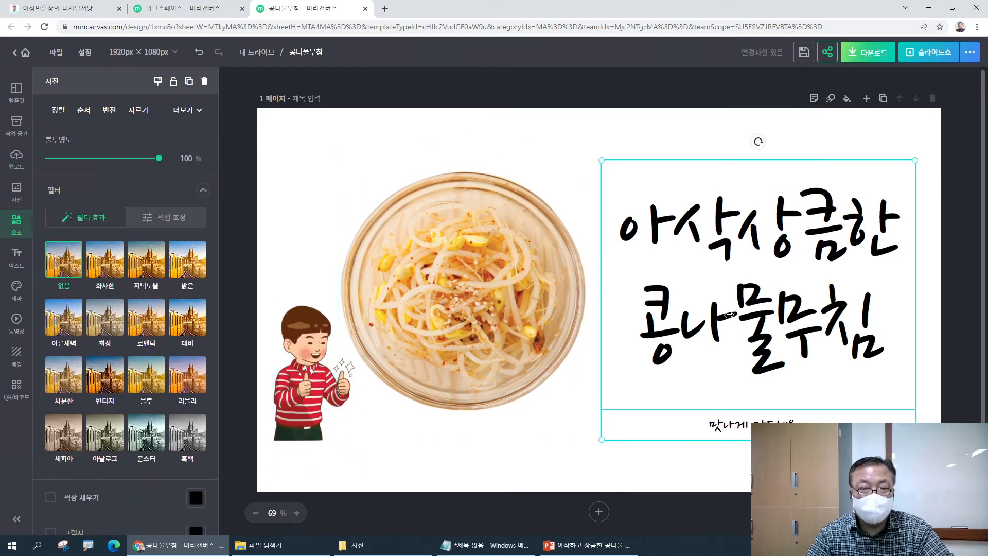
drag(729, 315, 718, 315)
click(475, 465)
drag(337, 404, 331, 425)
click(361, 477)
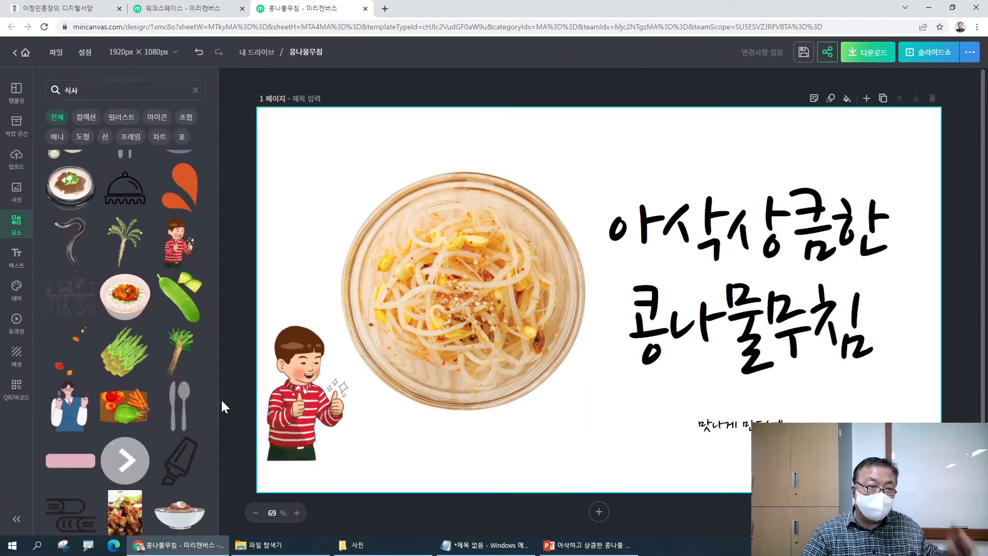
- Try the illustration of the woman in a blue vest holding a spoon, delete it and browse further meal elements
scroll(112, 416, down, 4)
scroll(111, 417, down, 3)
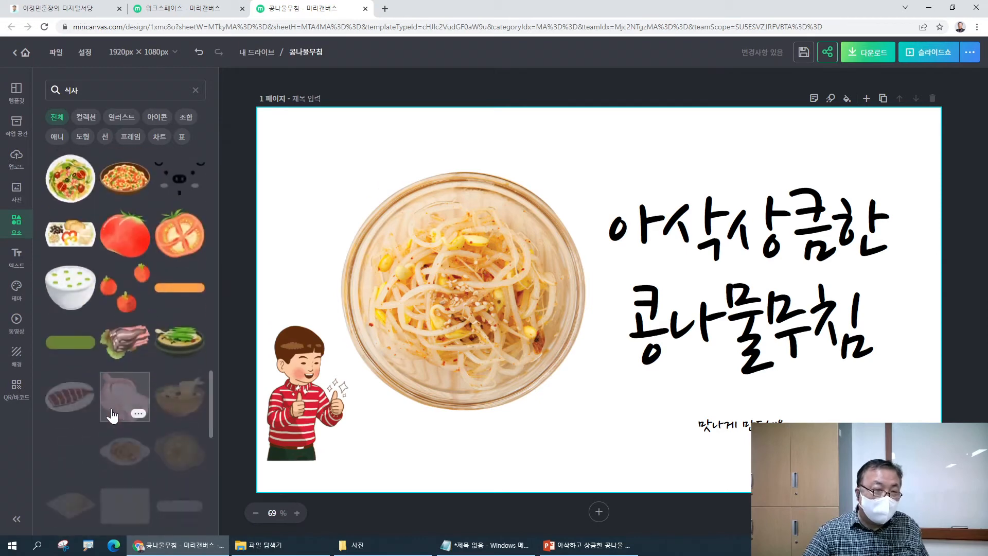
scroll(118, 412, down, 8)
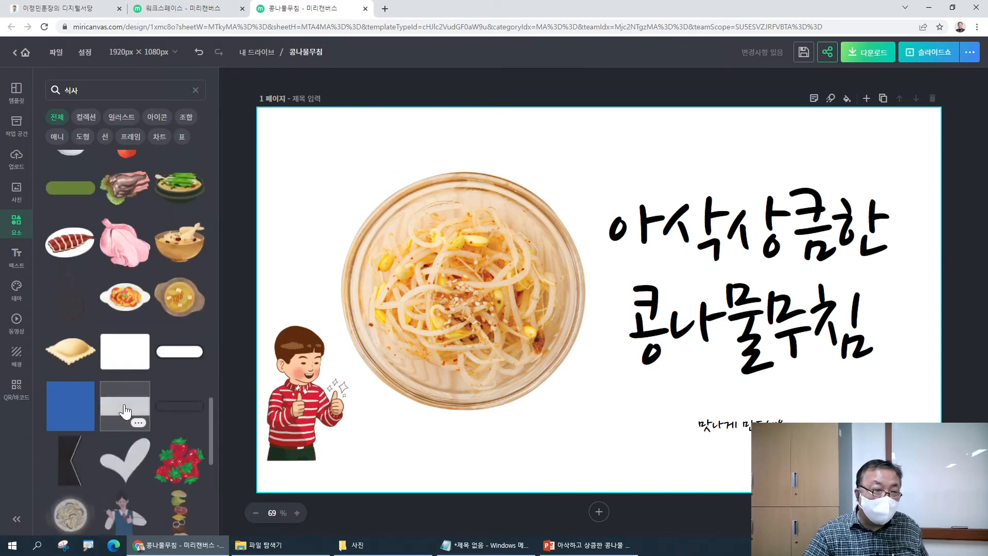
click(125, 309)
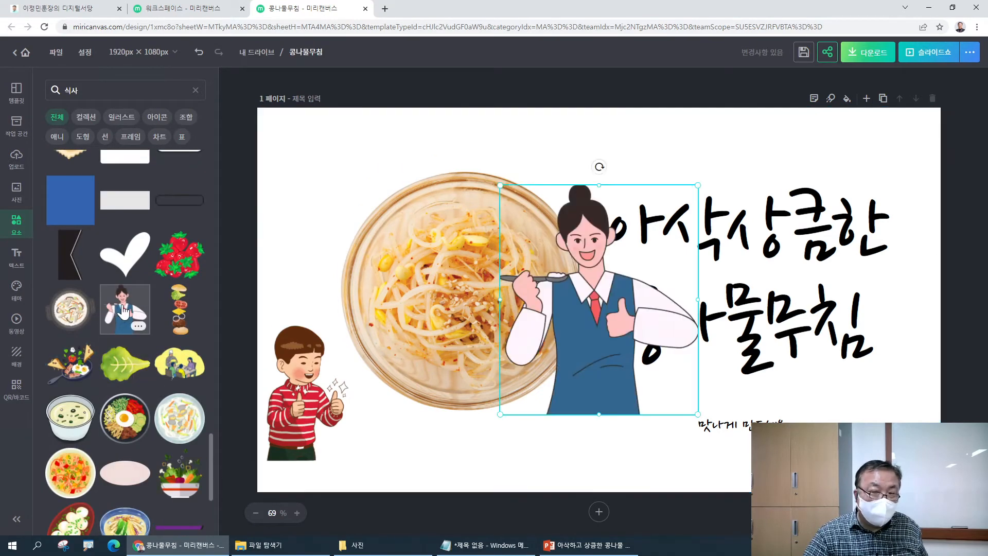
click(587, 332)
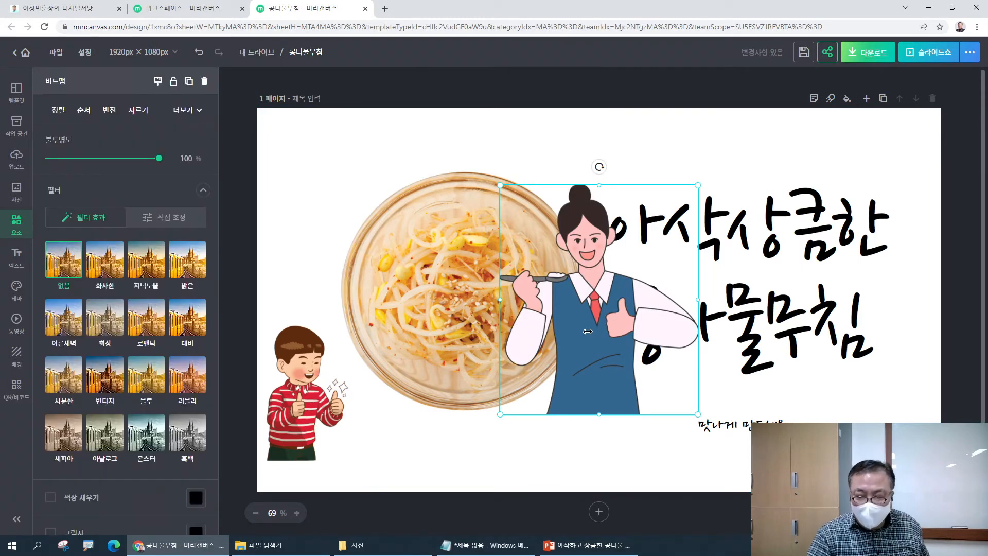
key(Delete)
scroll(185, 319, down, 10)
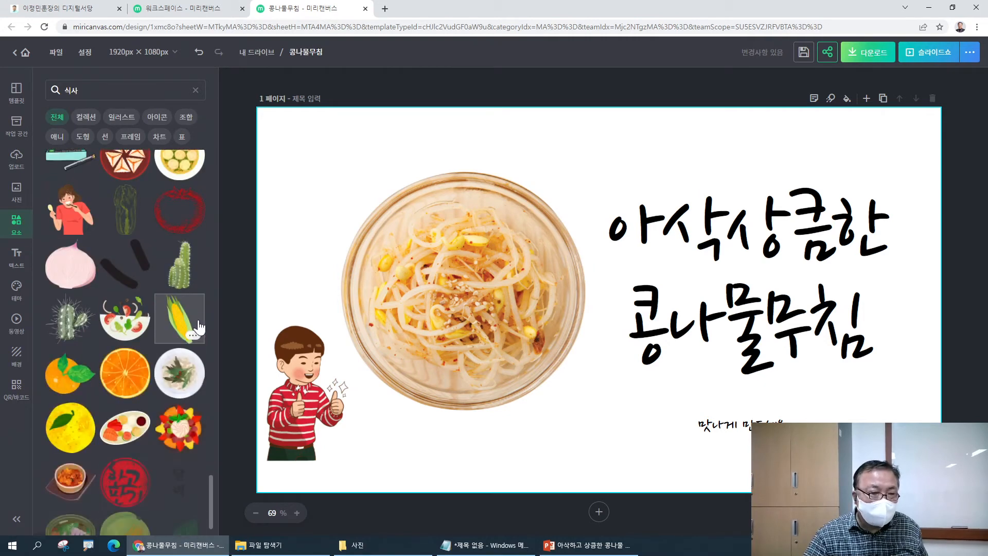
scroll(197, 328, down, 1)
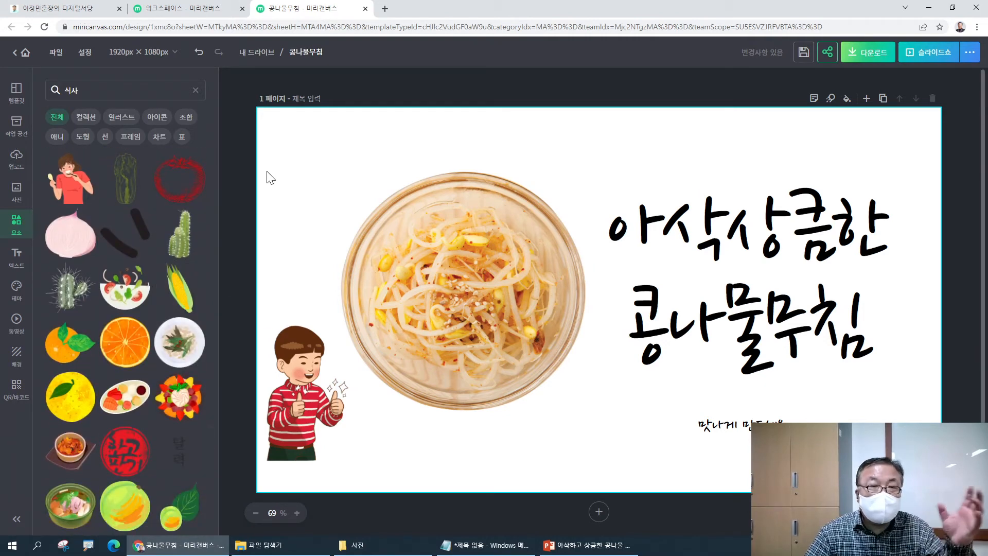
- Search the elements for 밥, add the black-haired child eating at a low table, and shrink it into the page's upper-right corner
click(107, 87)
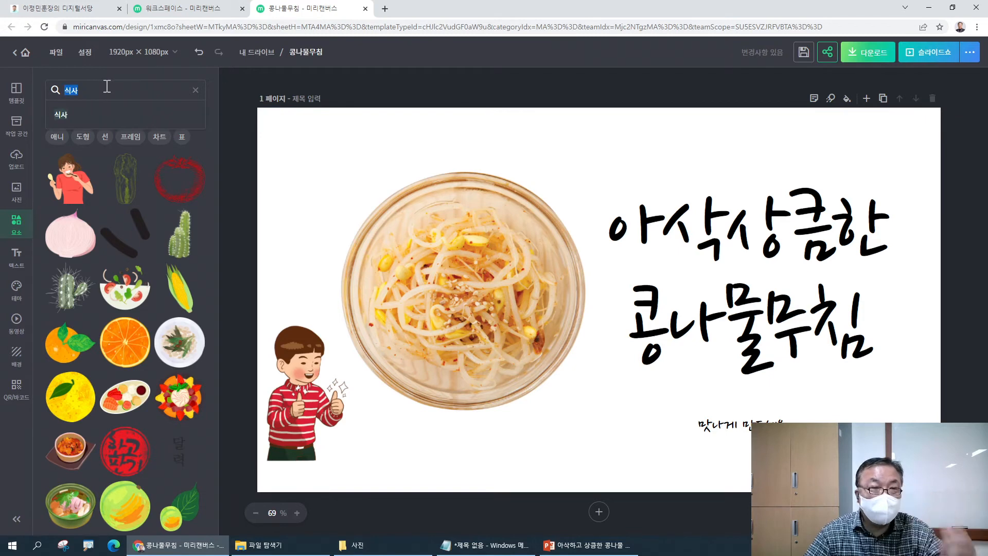
text(밥)
key(Return)
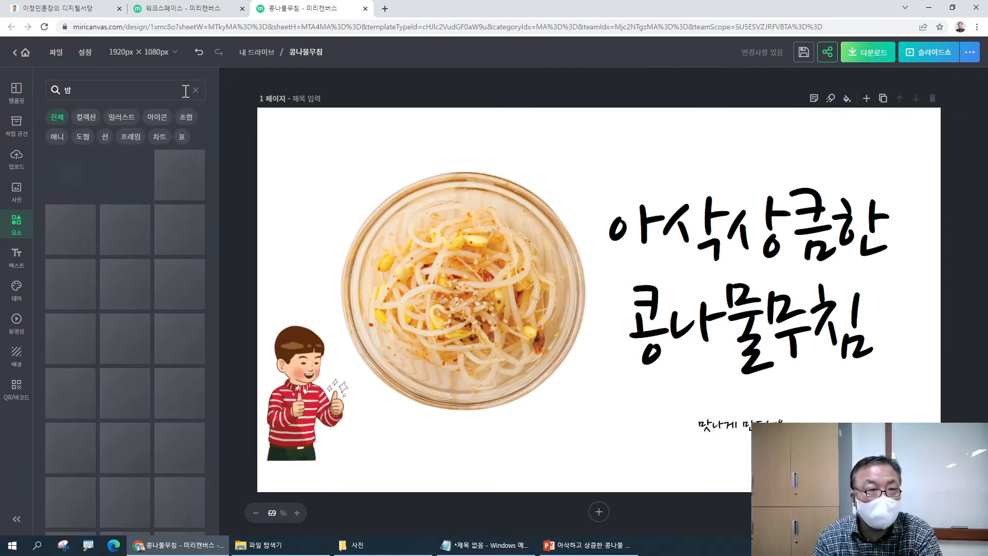
click(179, 174)
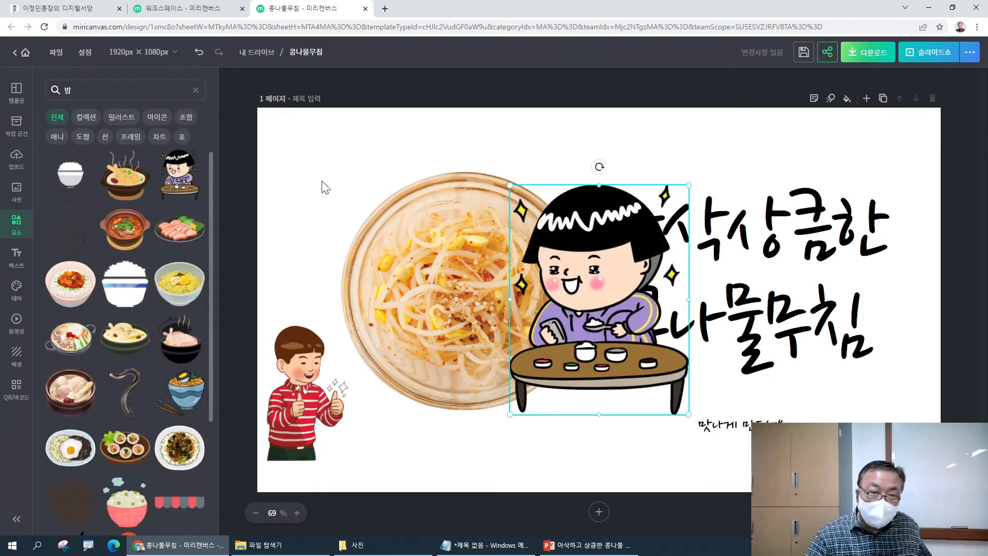
drag(561, 282, 571, 256)
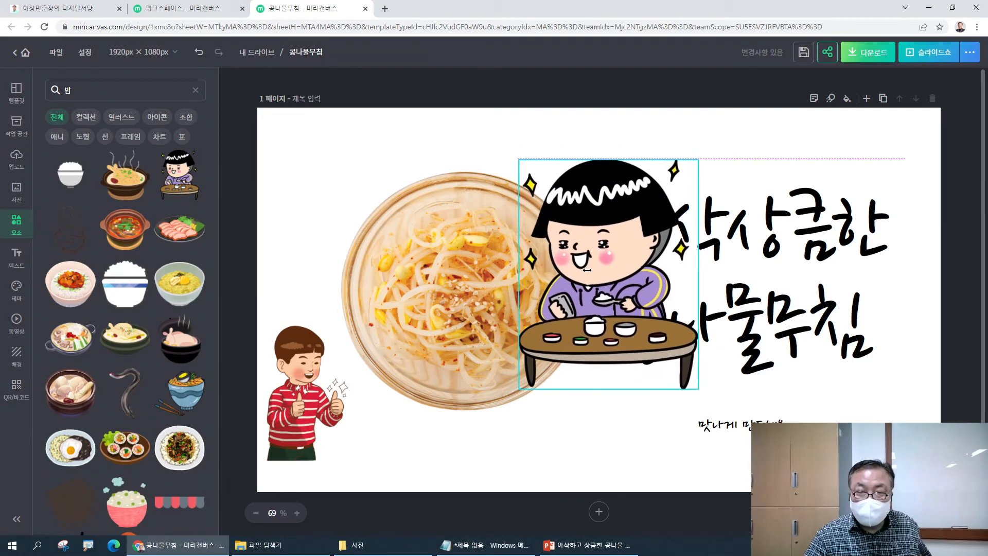
drag(698, 158, 584, 304)
drag(535, 364, 879, 172)
click(231, 266)
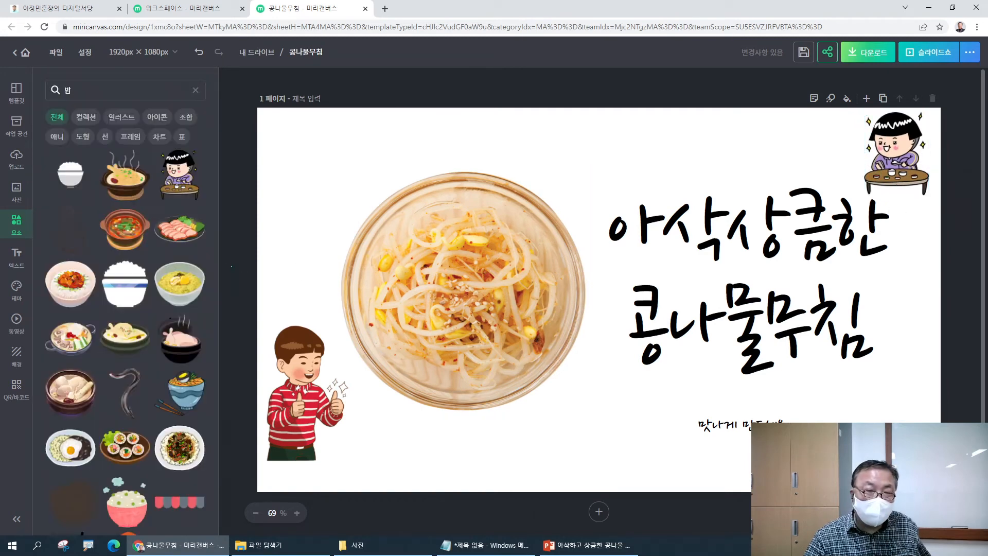
- Try the mother and child at a yellow table illustration over the plate photo, enlarged to about 672 × 962 px, and delete it
scroll(112, 300, down, 5)
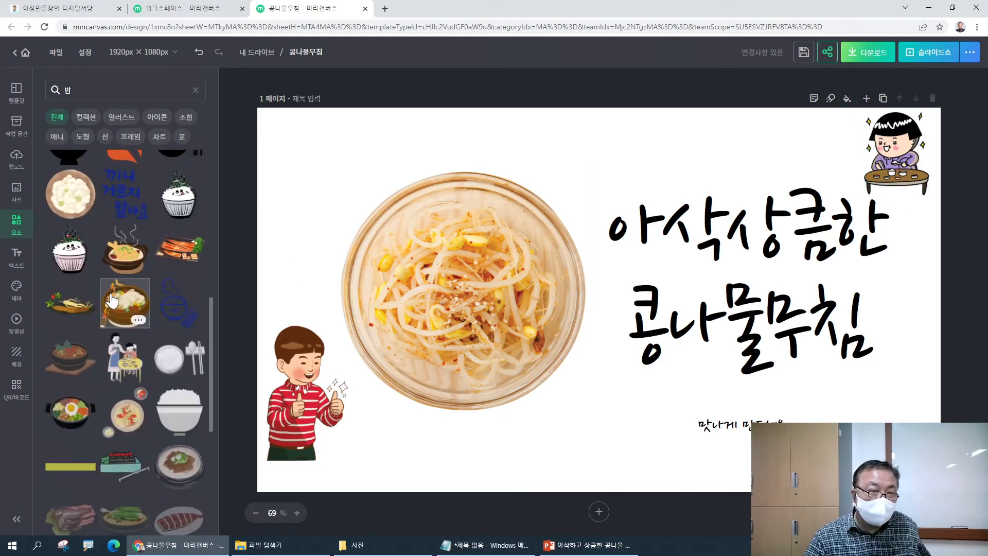
click(122, 355)
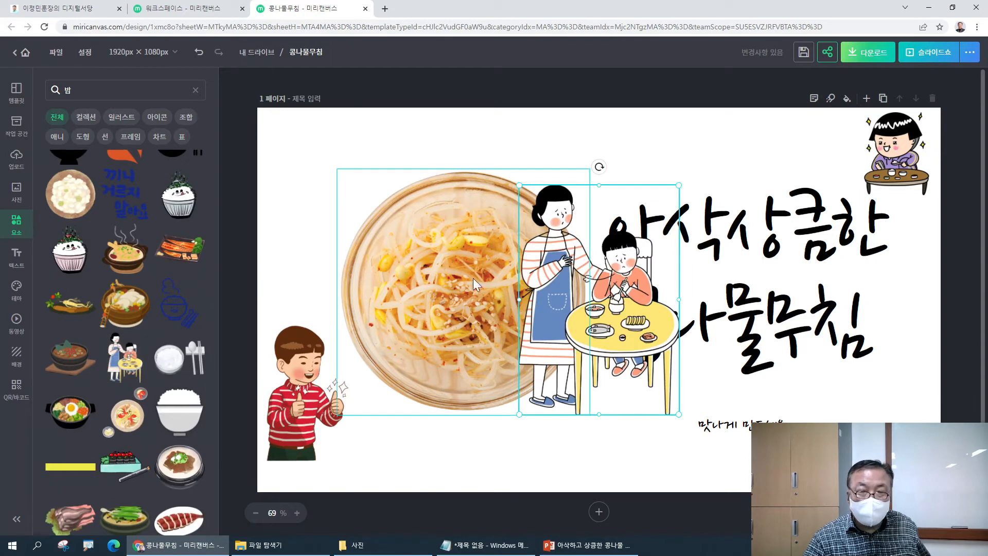
drag(438, 248, 388, 236)
drag(488, 365, 569, 467)
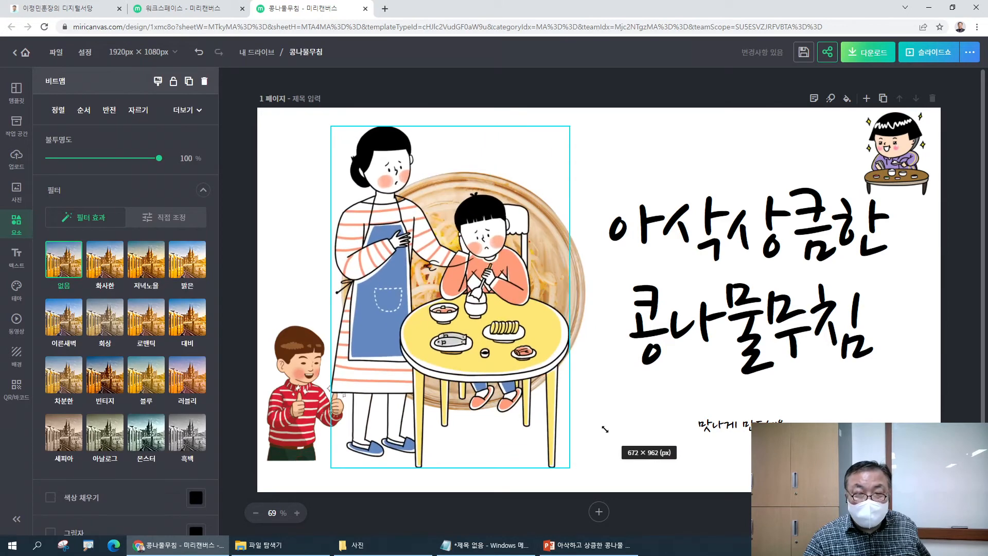
drag(479, 316, 472, 309)
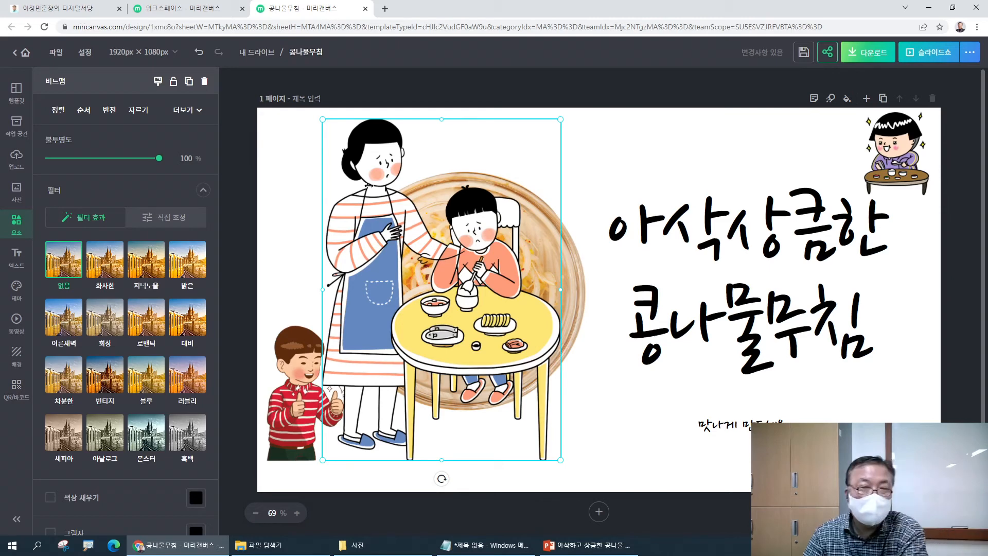
key(Delete)
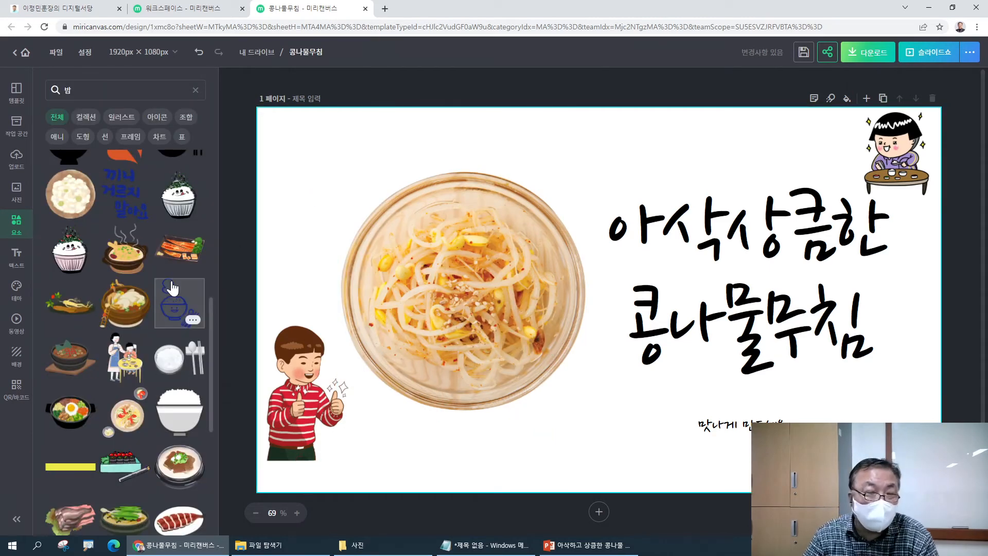
- Try the illustration of a couple at a dining table over the plate photo, delete it and browse further 밥 elements
scroll(178, 288, down, 10)
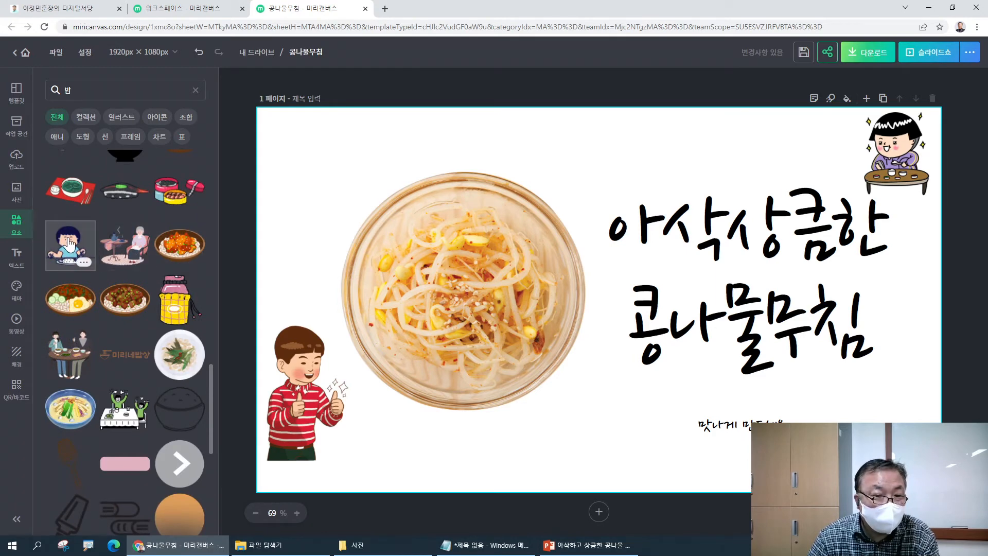
drag(71, 354, 497, 225)
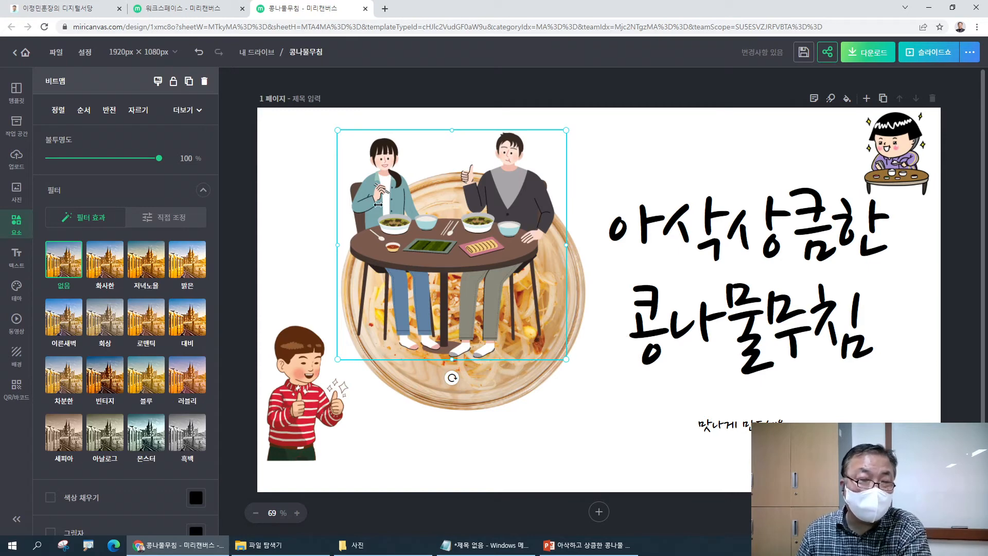
key(Delete)
scroll(158, 305, down, 10)
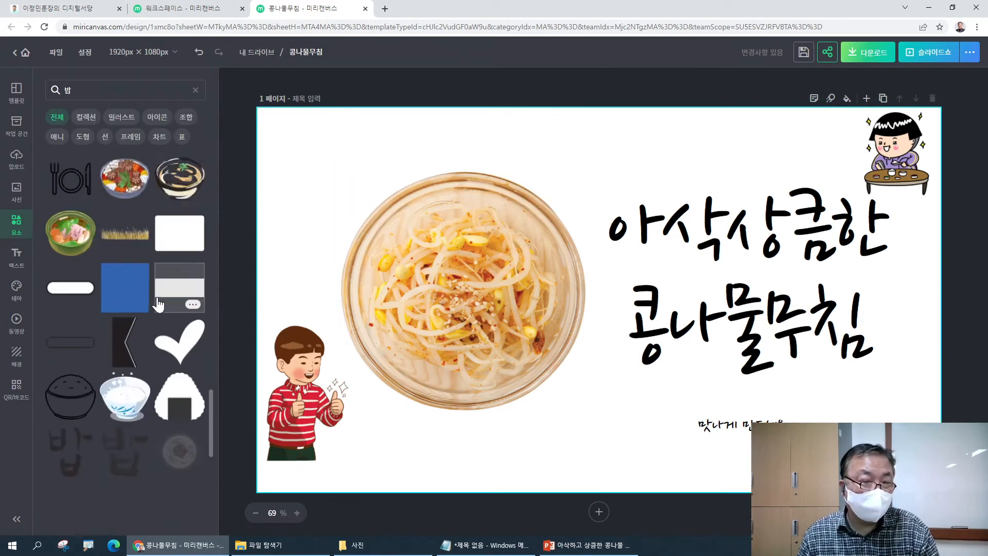
scroll(158, 304, down, 2)
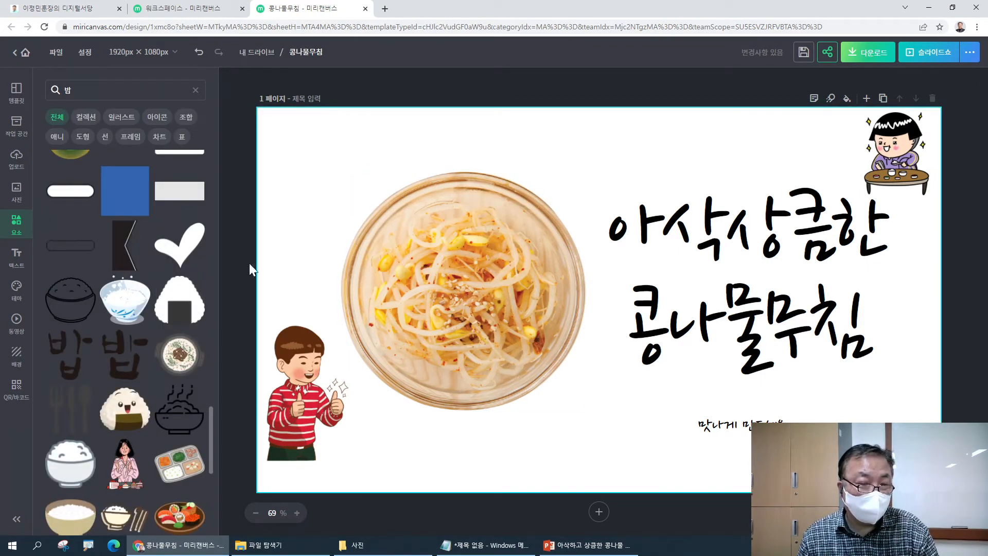
- Nudge the plate photo and lower the headline text group slightly, and add a blank second page
mouse_move(446, 309)
mouse_down()
mouse_move(449, 321)
mouse_move(446, 313)
mouse_up()
click(194, 517)
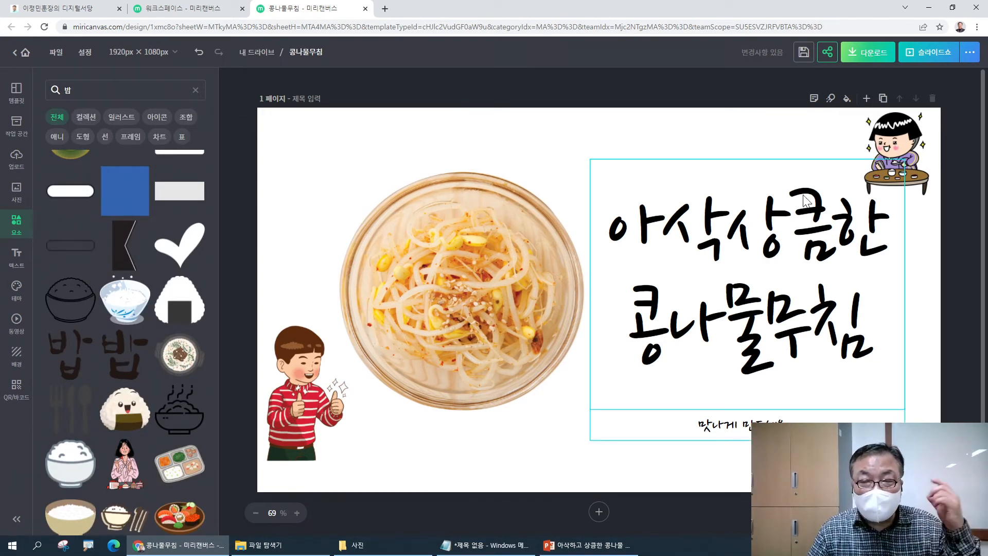
drag(777, 241, 776, 261)
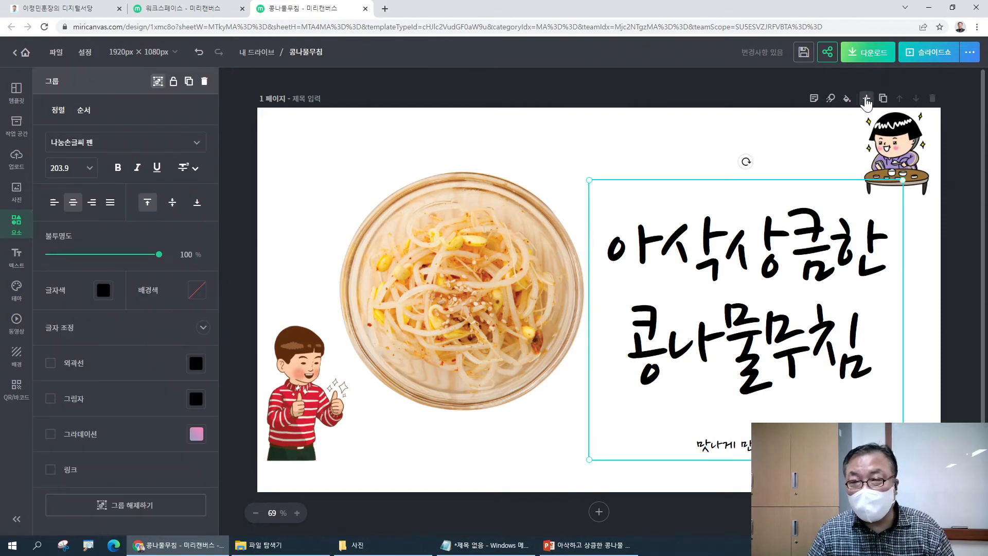
click(866, 100)
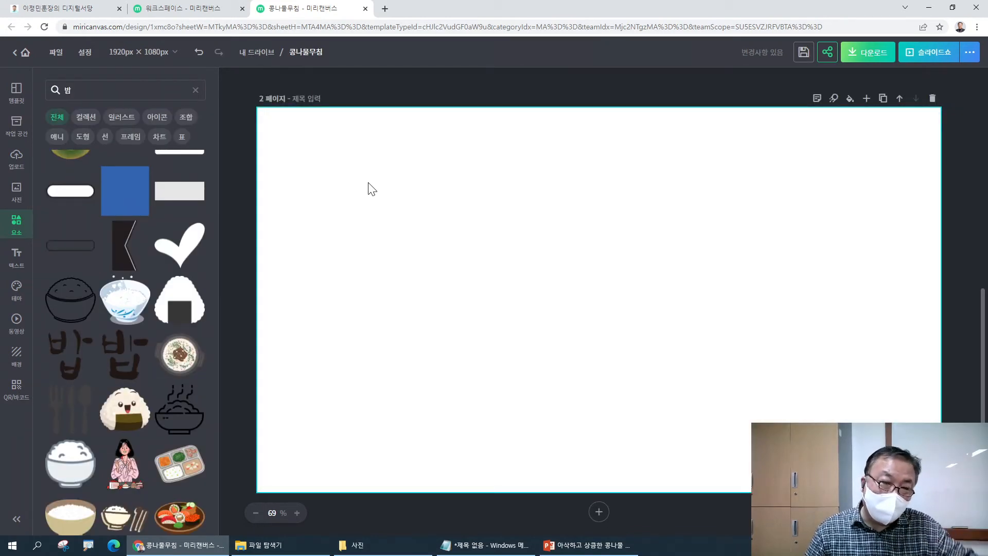
- Look at the bean sprout slides in PowerPoint as a reference and return to the blank second page in the browser
drag(359, 174, 505, 449)
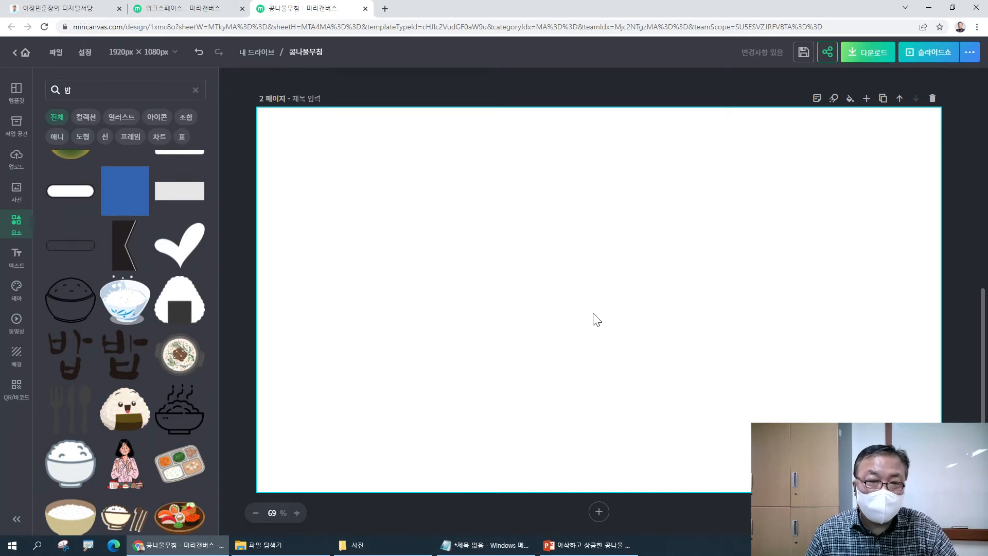
drag(614, 147, 849, 438)
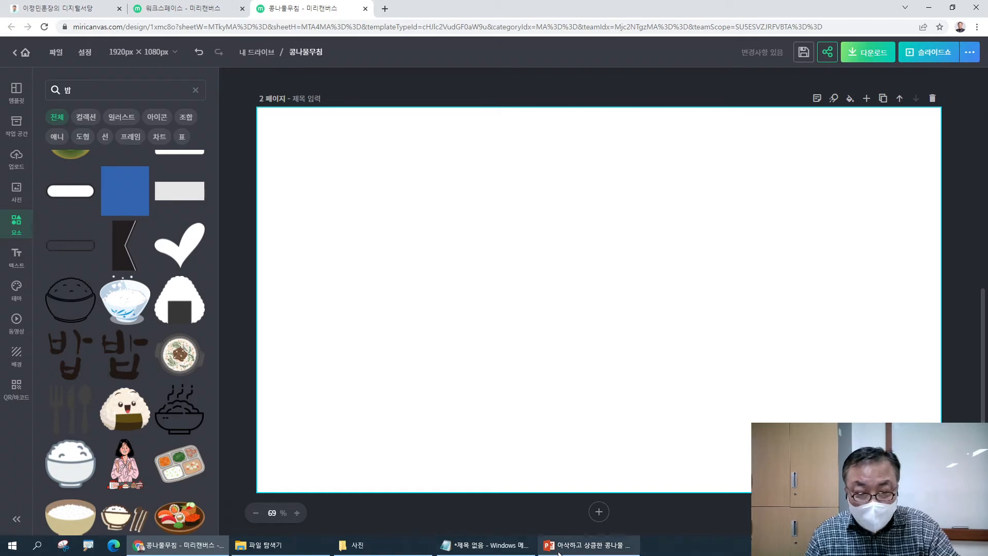
click(589, 545)
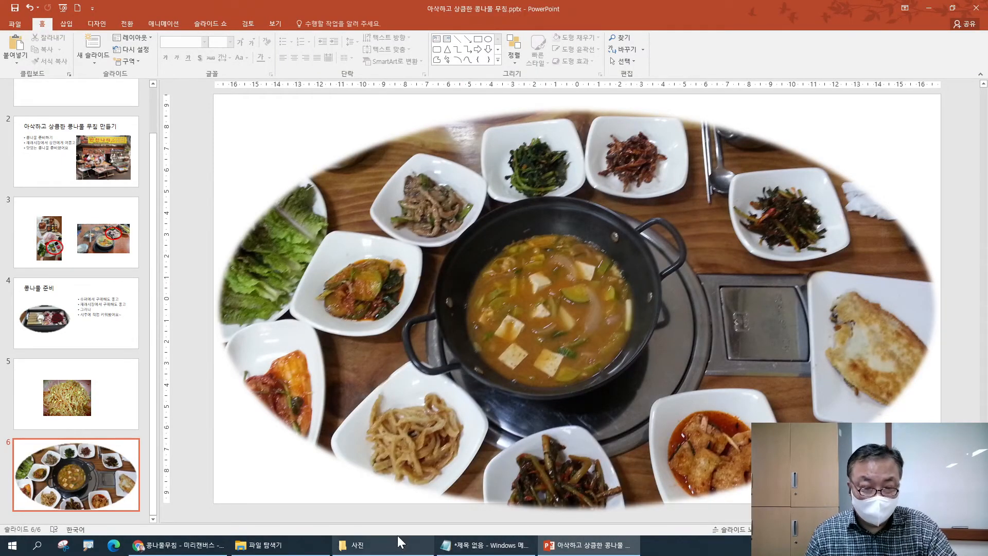
click(192, 545)
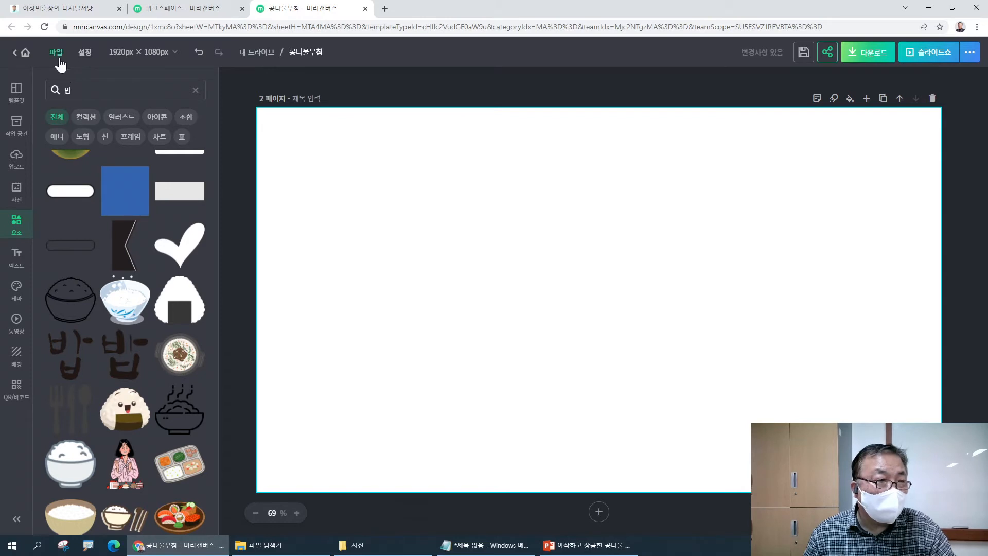
- Leave the editor for the workspace, saving the 콩나물무침 design on exit
click(26, 53)
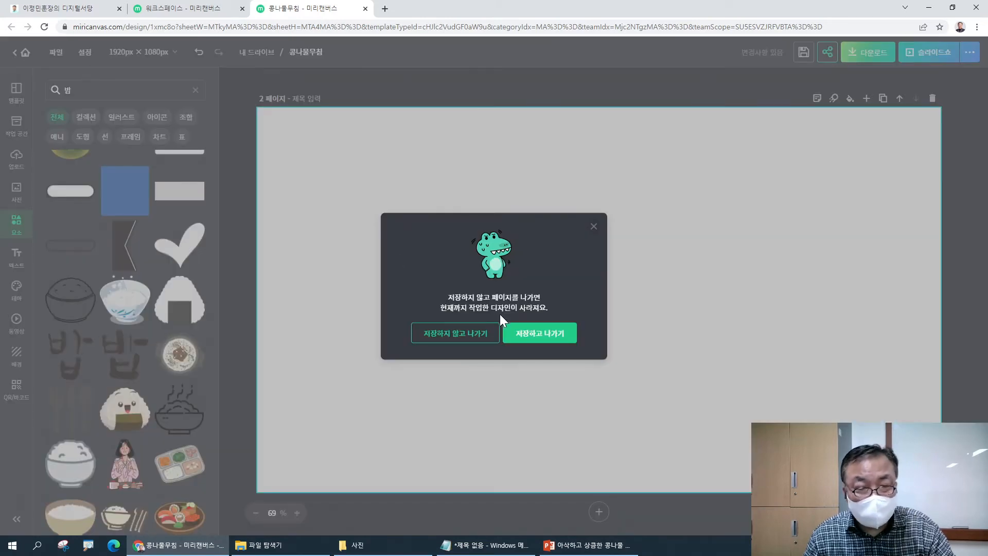
click(533, 334)
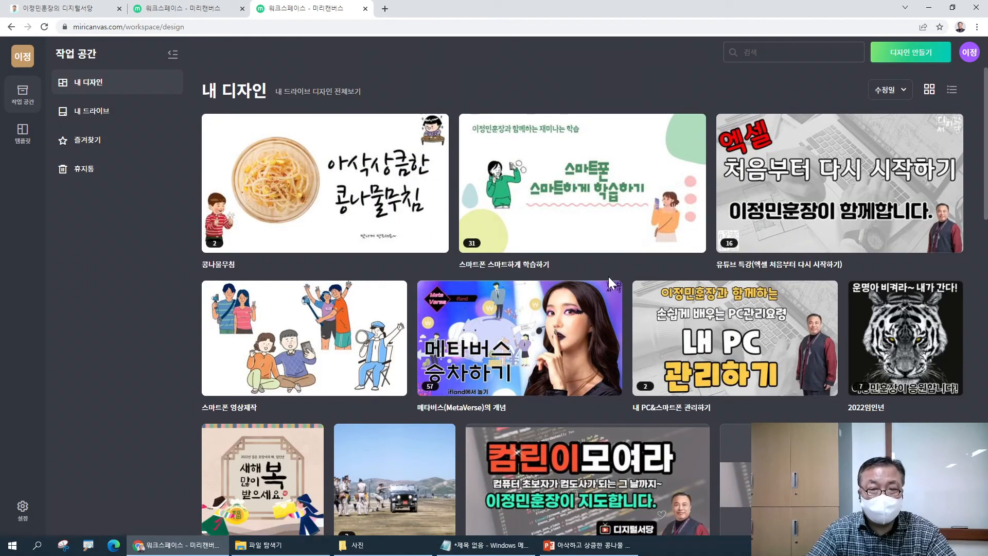
- Look through the saved designs in the 내 디자인 workspace and return to the most recent ones
scroll(603, 274, down, 4)
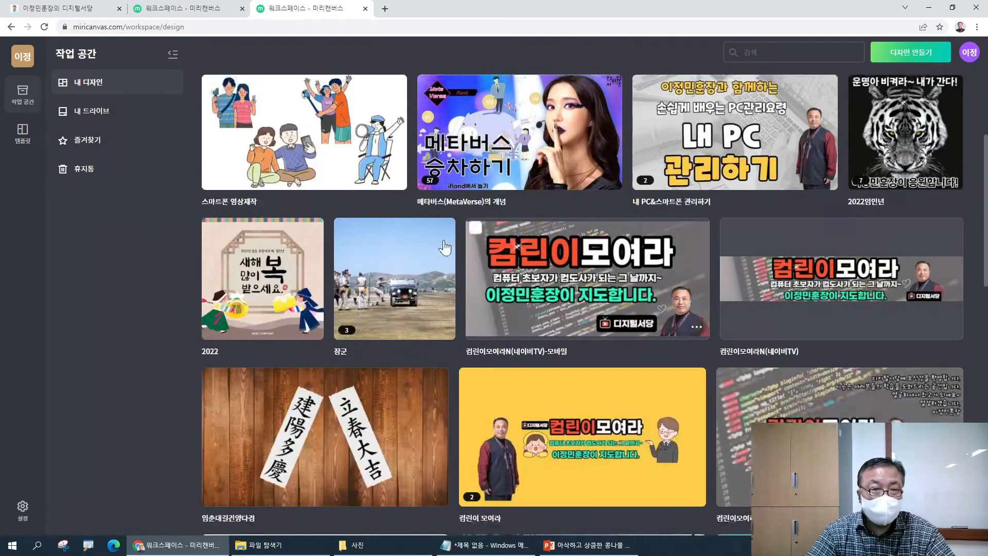
scroll(467, 197, down, 6)
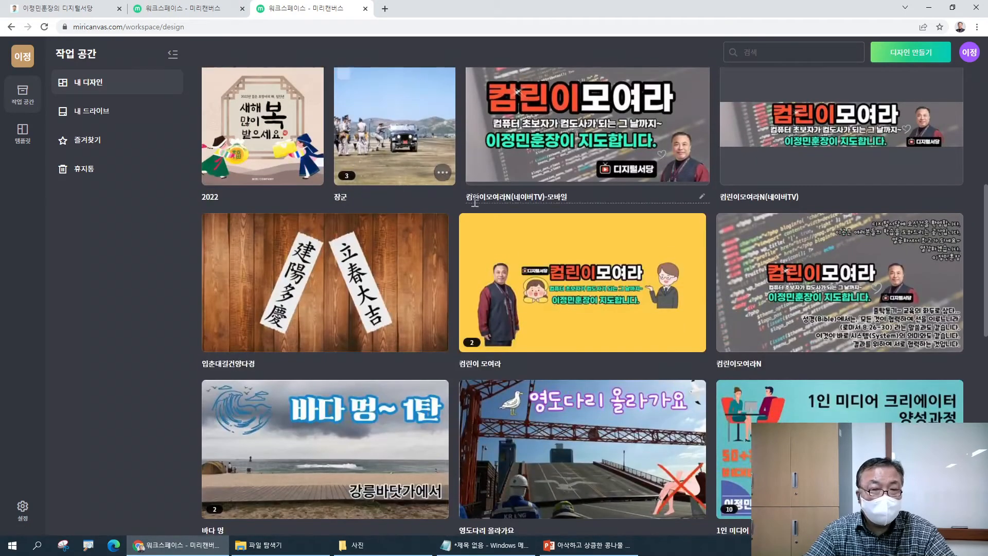
scroll(513, 220, down, 8)
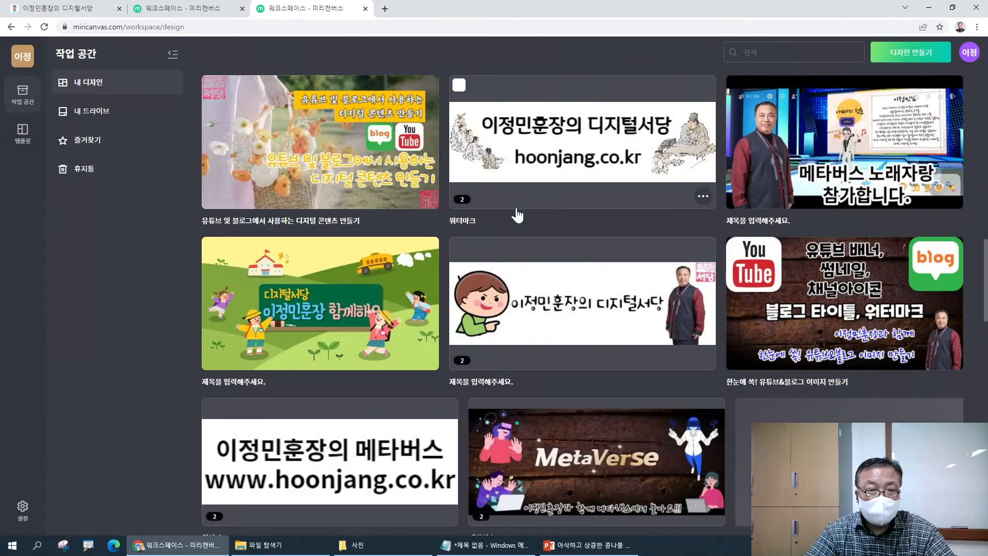
scroll(516, 210, down, 3)
scroll(517, 206, up, 11)
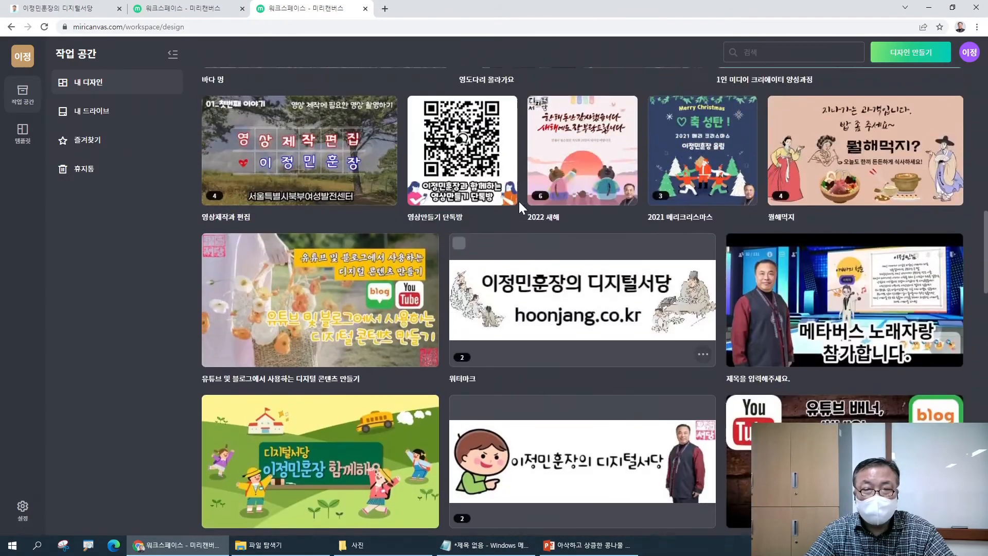
scroll(519, 197, up, 6)
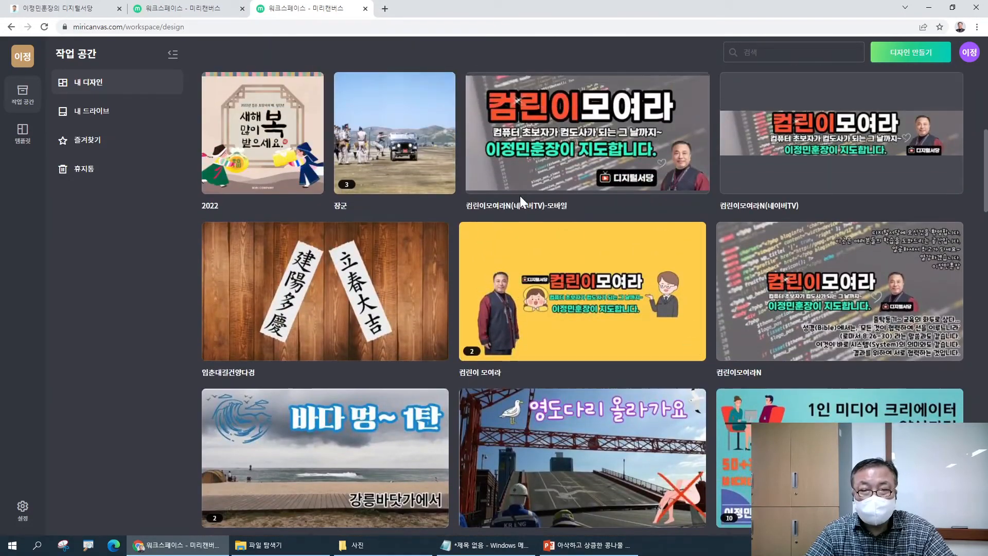
scroll(521, 198, up, 3)
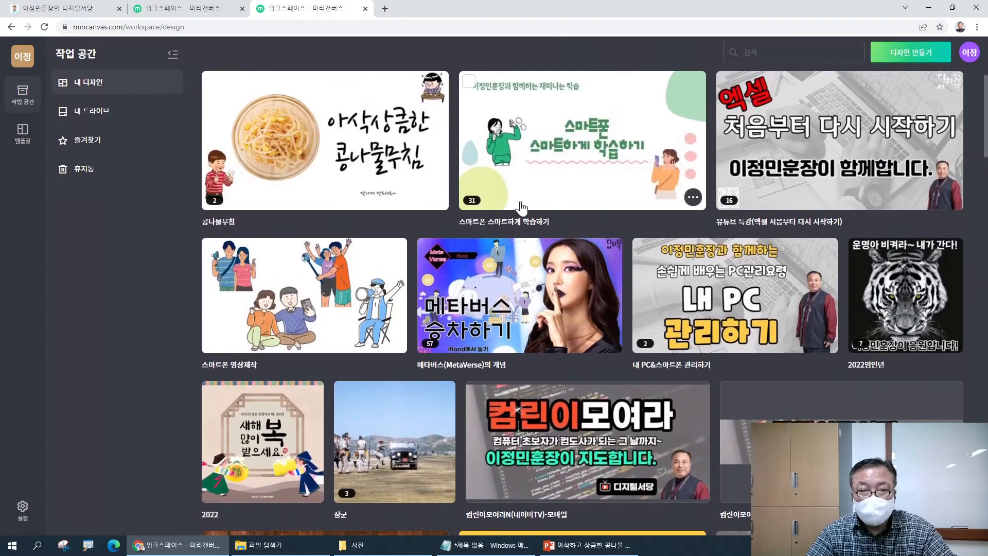
- Open the 메타버스(MetaVerse)의 개념 design, review its pages as a multi-page presentation example and close it
click(513, 295)
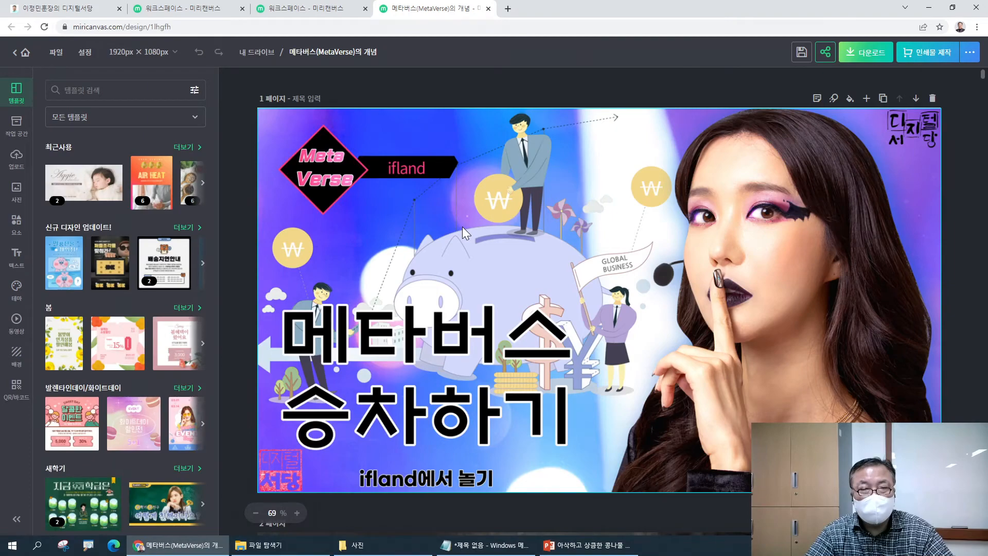
scroll(462, 227, down, 12)
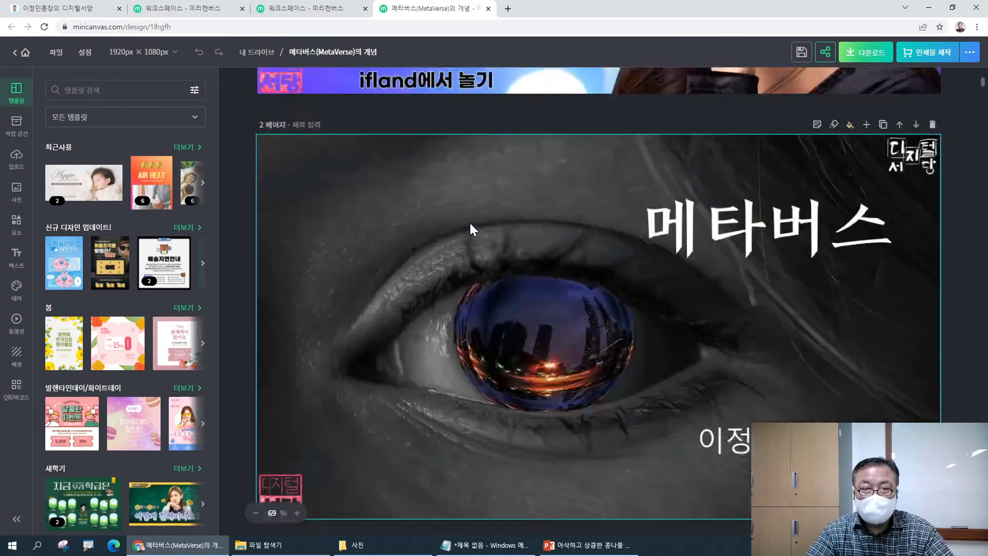
scroll(470, 222, down, 20)
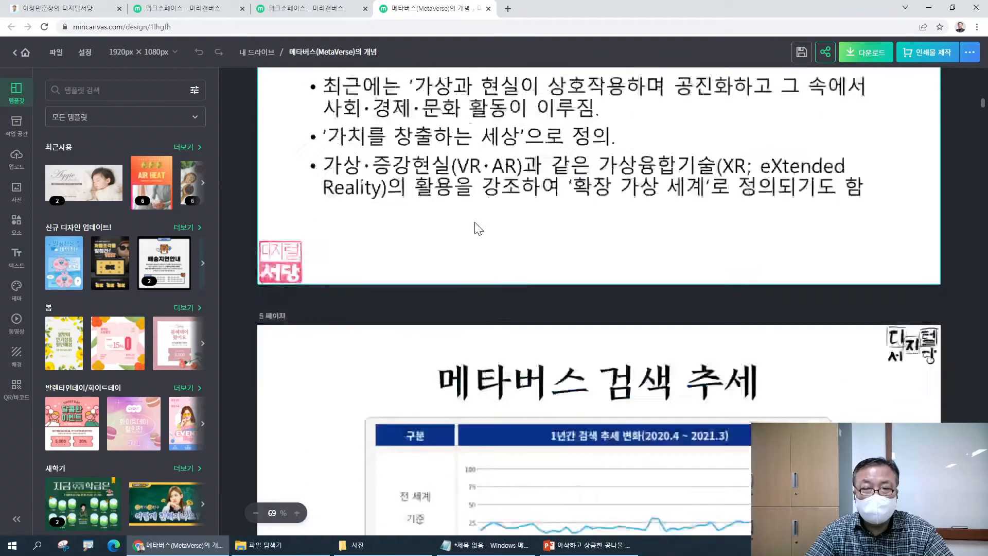
scroll(477, 226, down, 5)
scroll(475, 218, down, 15)
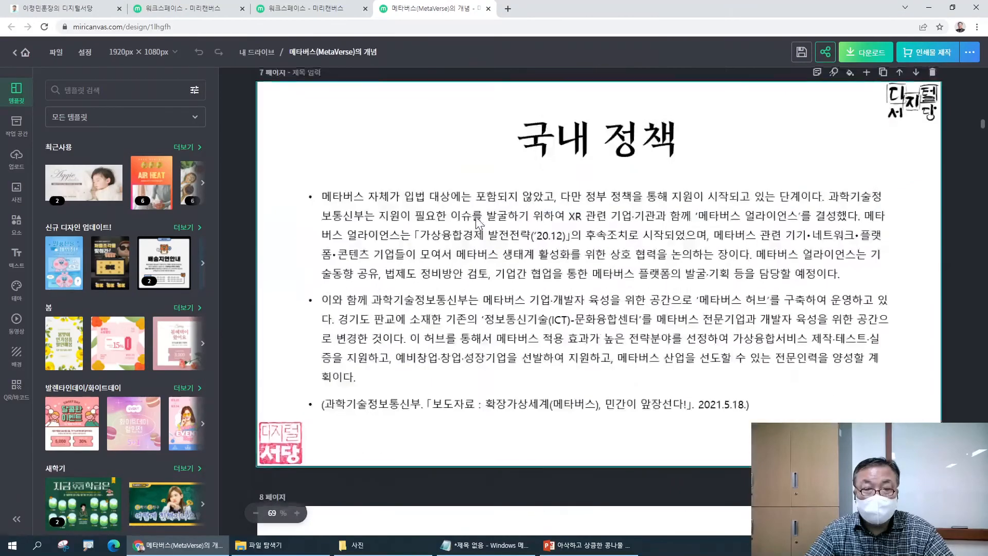
scroll(475, 228, down, 15)
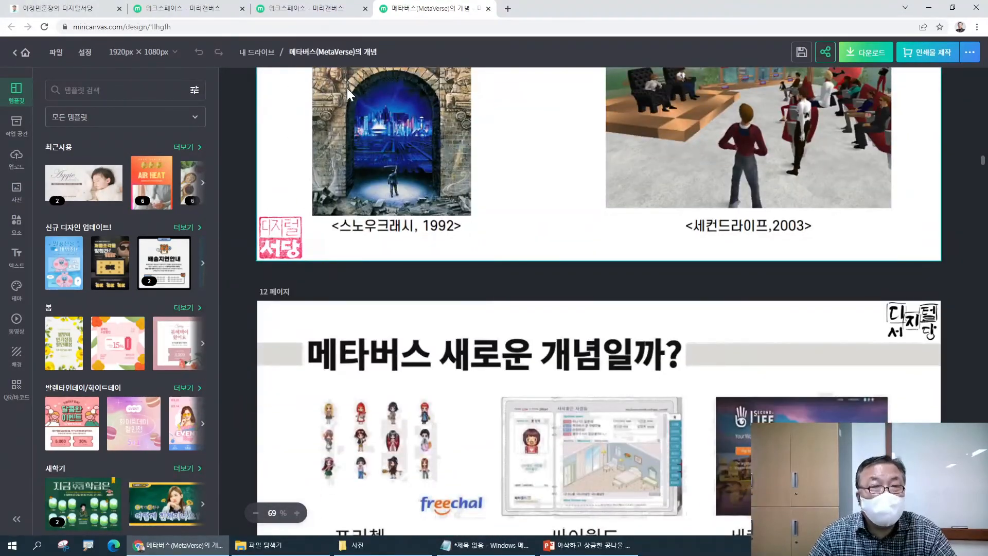
click(488, 8)
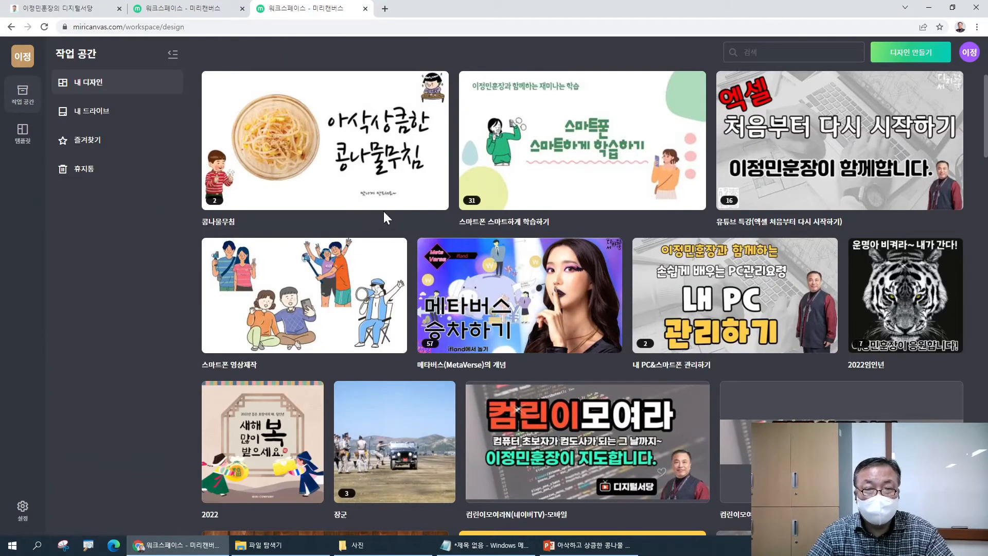
- Open the 유튜브 특강(엑셀 처음부터 다시 시작하기) design and examine how its title pages vary from episode to episode
click(768, 170)
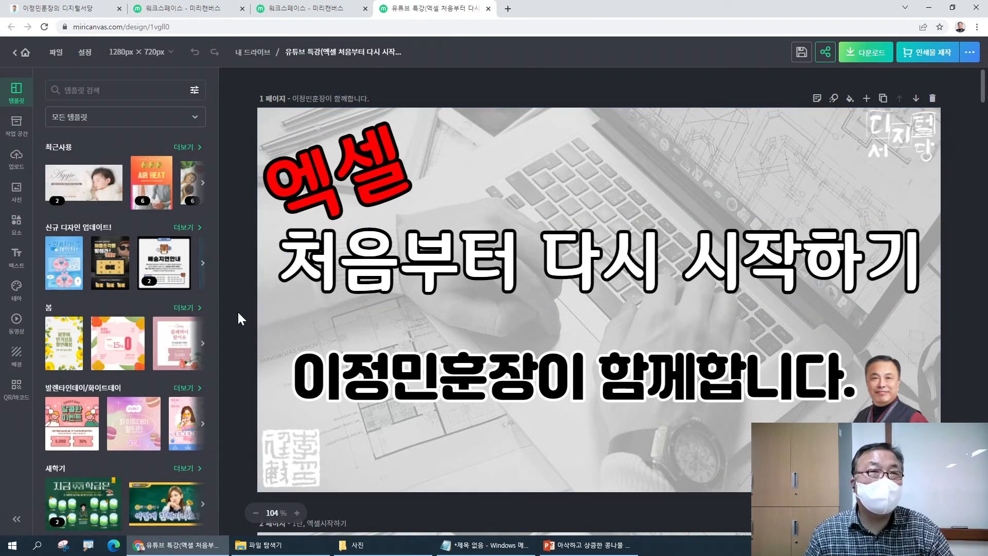
scroll(237, 307, down, 5)
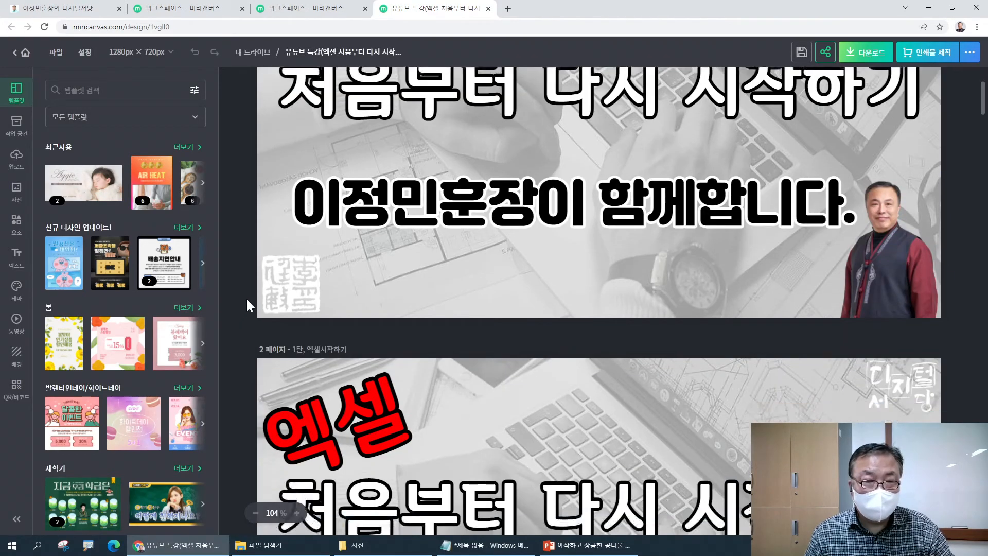
scroll(247, 298, down, 12)
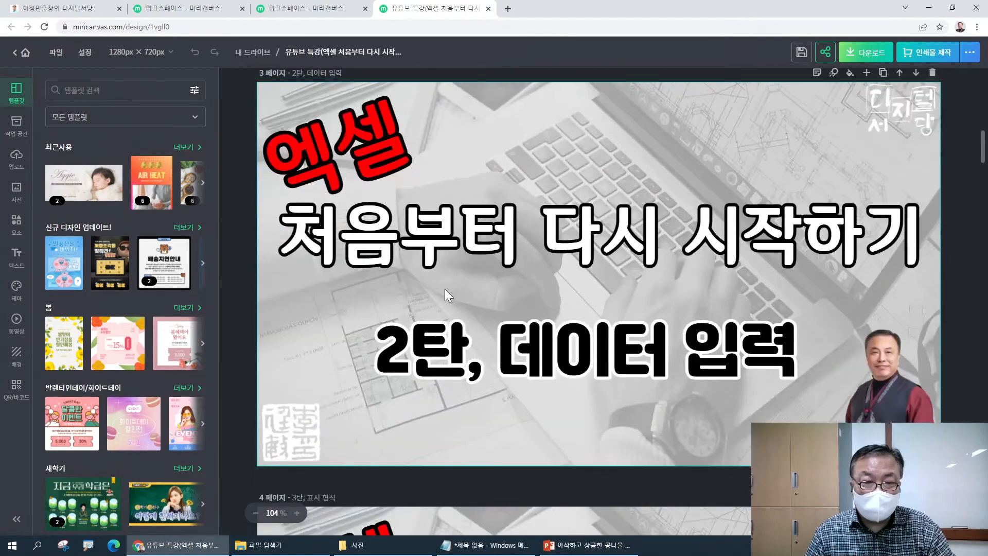
scroll(448, 285, down, 4)
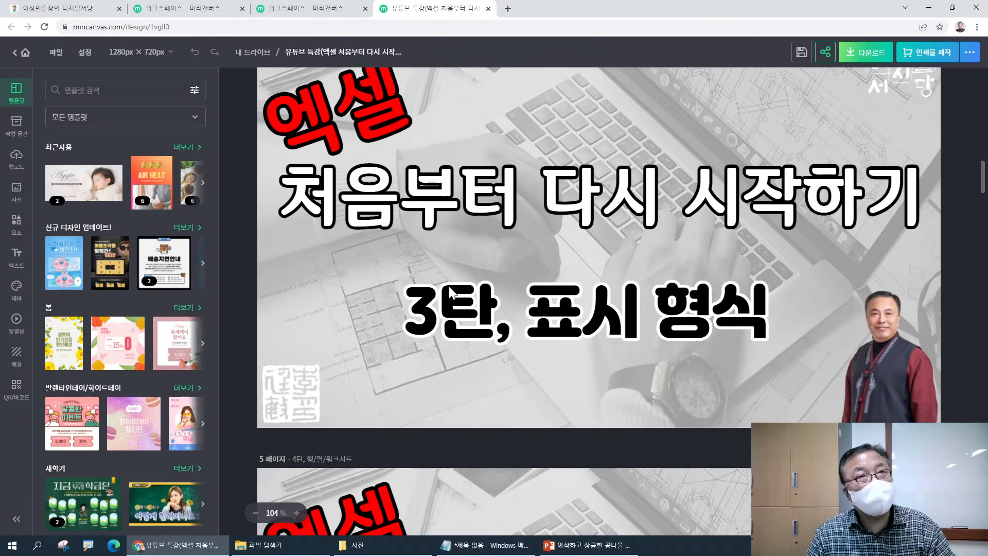
scroll(449, 285, up, 2)
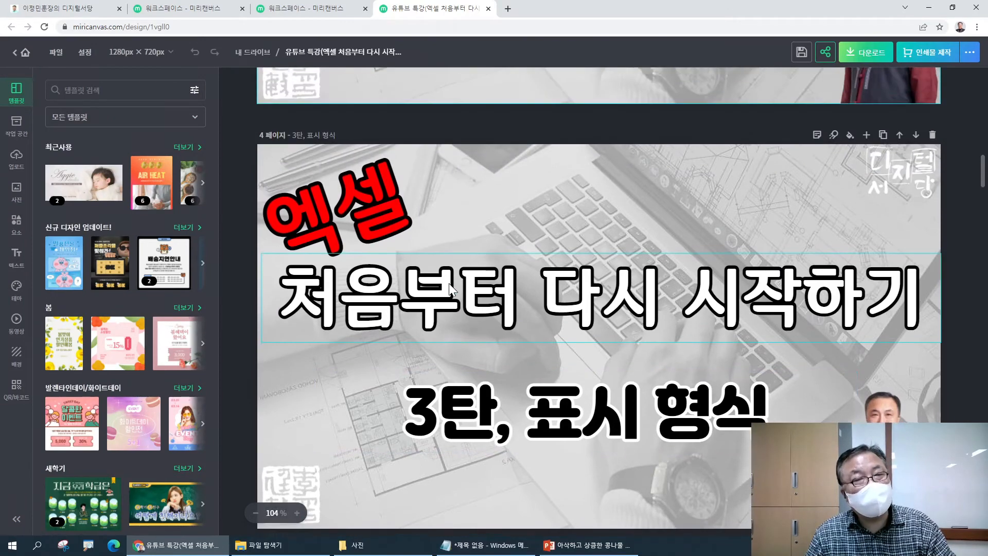
scroll(450, 287, down, 1)
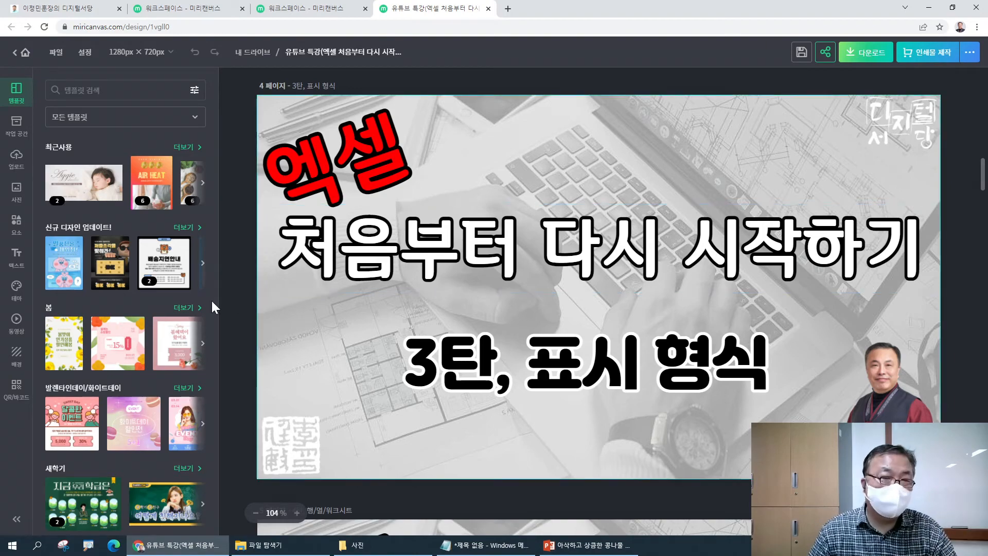
scroll(242, 299, down, 5)
scroll(246, 309, down, 18)
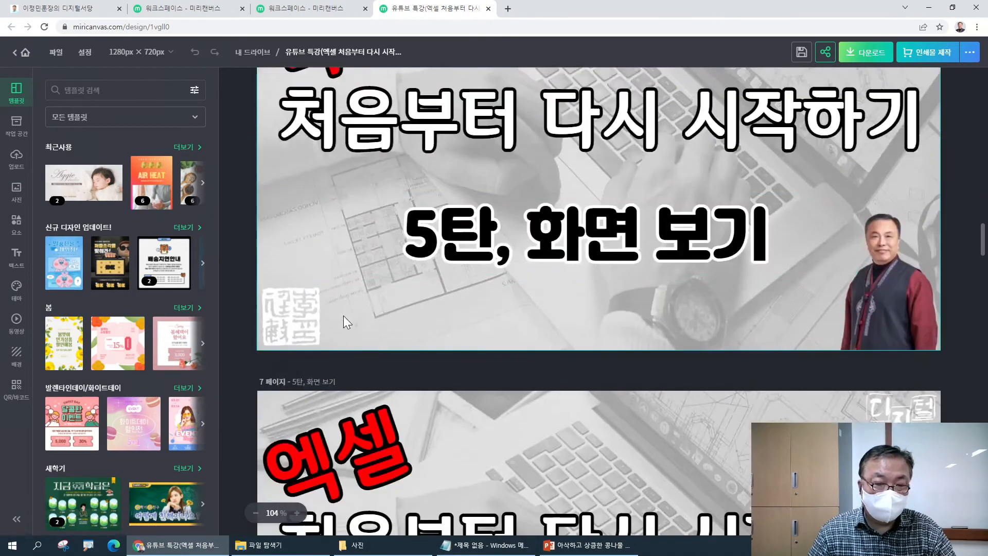
scroll(355, 313, up, 8)
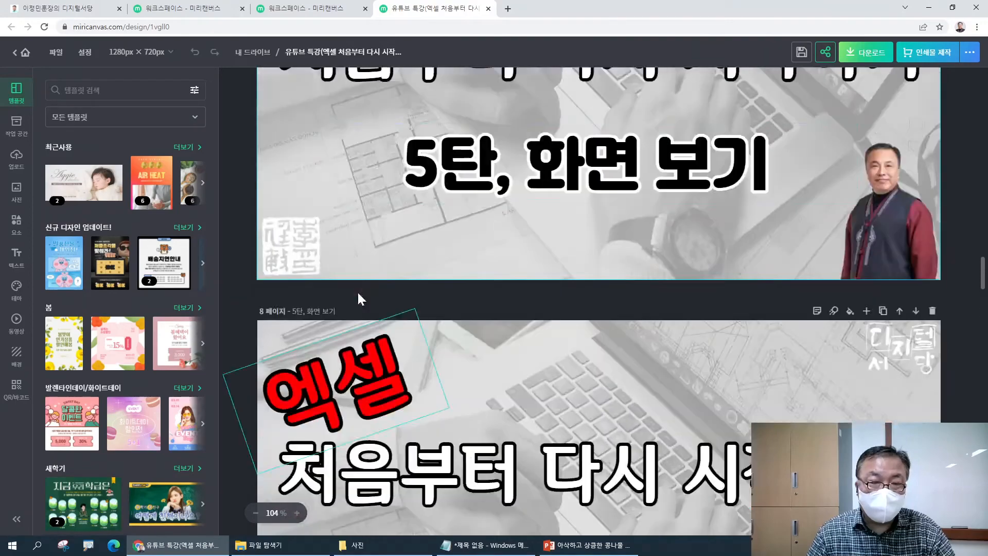
scroll(354, 283, down, 3)
scroll(354, 282, up, 3)
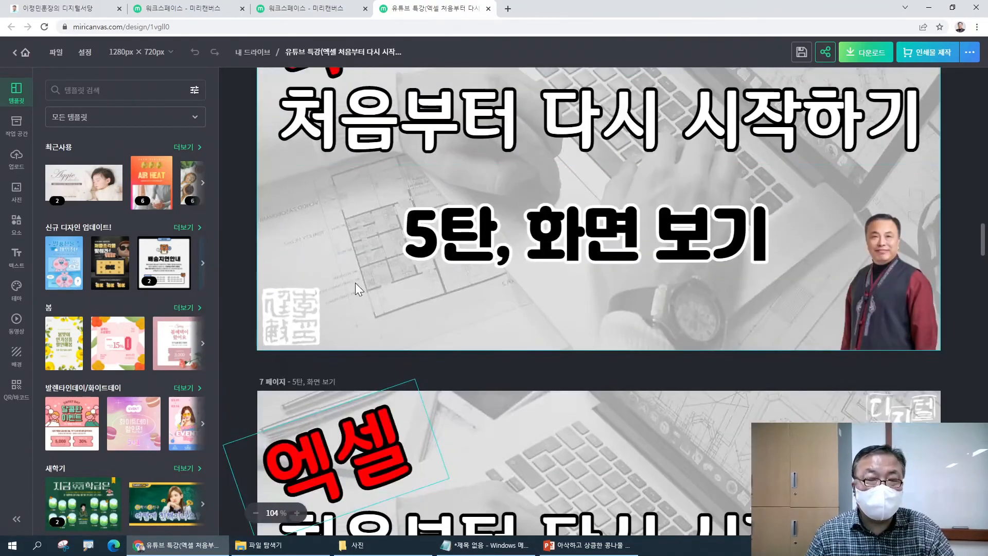
scroll(355, 283, down, 3)
scroll(424, 319, down, 1)
scroll(434, 320, up, 14)
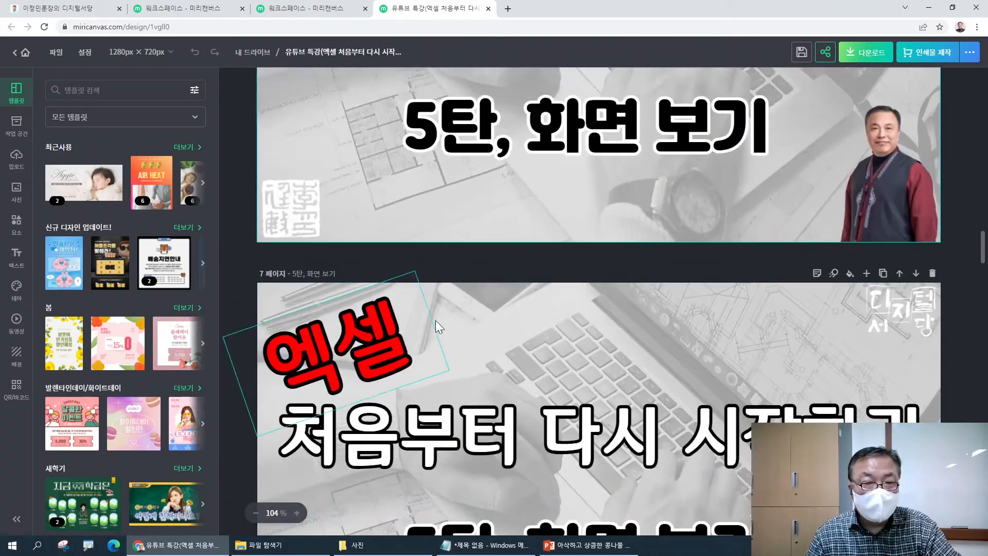
- Compare the 4탄, 행/열/워크시트 page with the 5탄, 화면 보기 pages in layout and episode title
scroll(437, 242, up, 3)
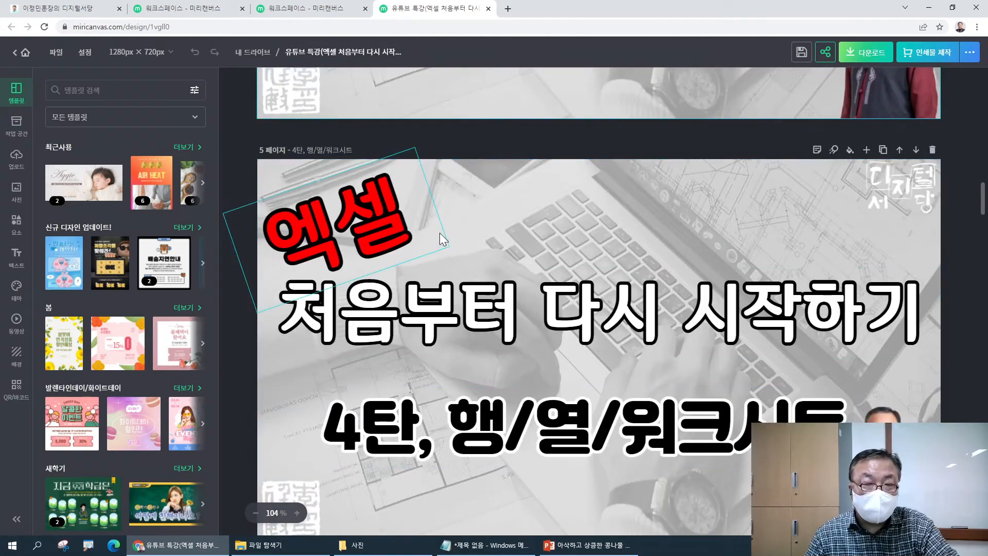
scroll(438, 233, down, 3)
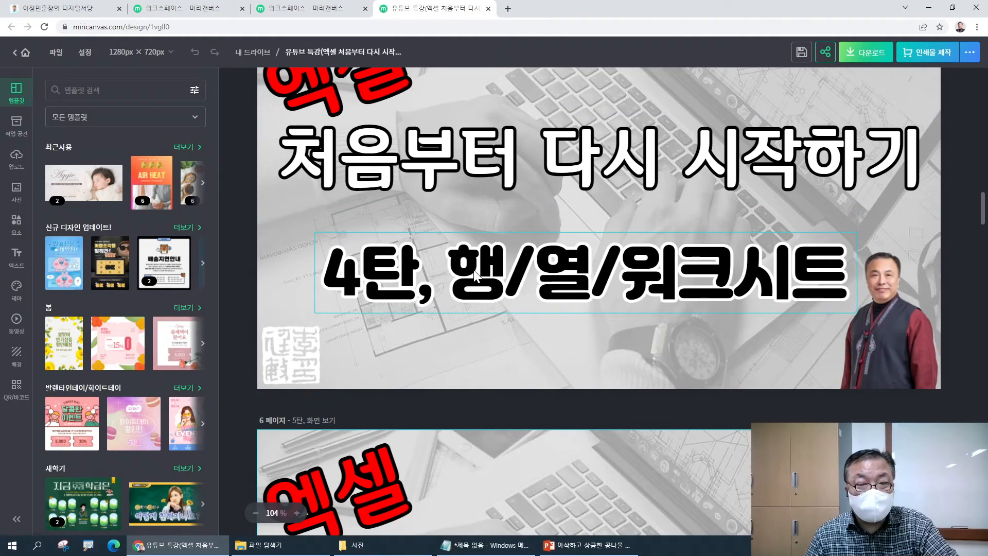
click(425, 239)
scroll(507, 326, down, 4)
scroll(506, 330, down, 3)
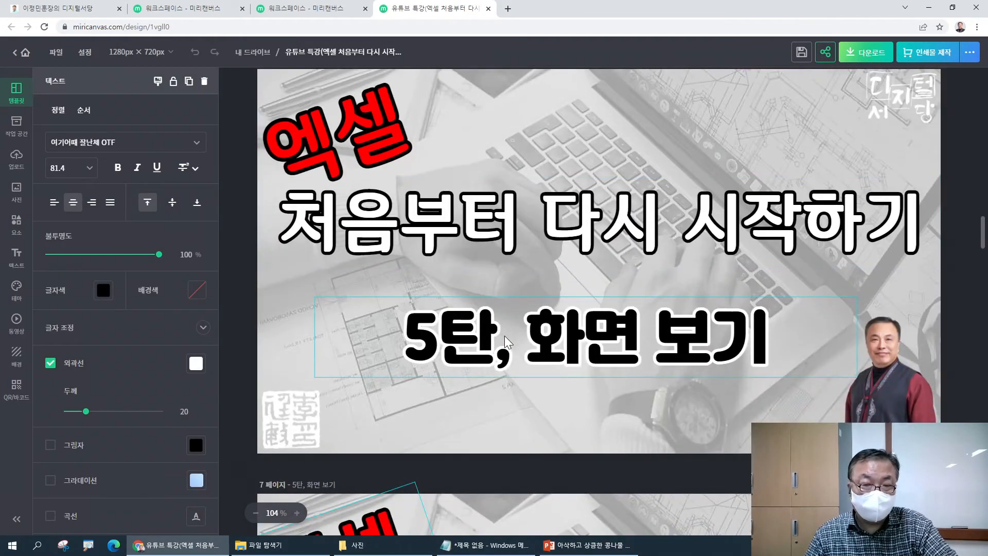
scroll(504, 333, down, 4)
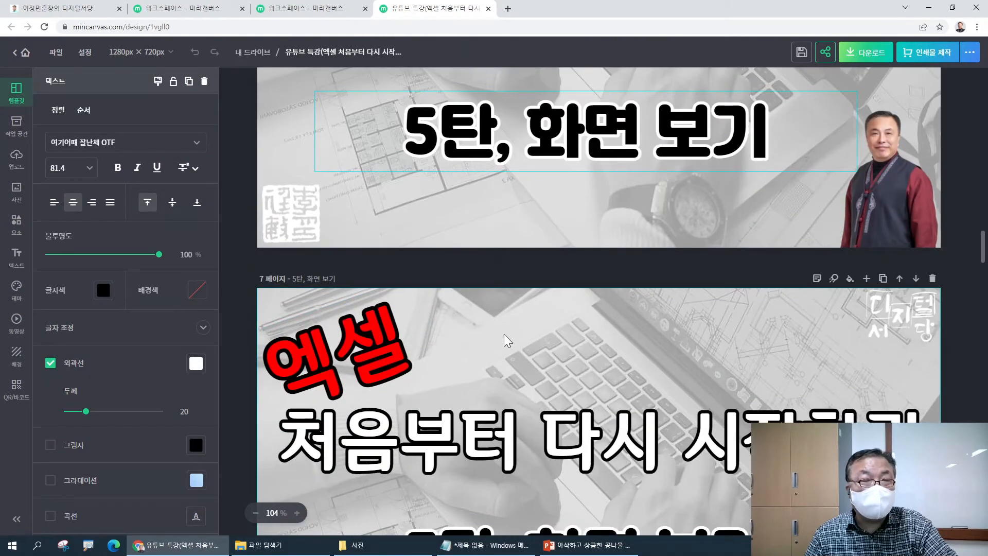
scroll(505, 335, up, 1)
scroll(505, 332, up, 1)
scroll(803, 149, up, 3)
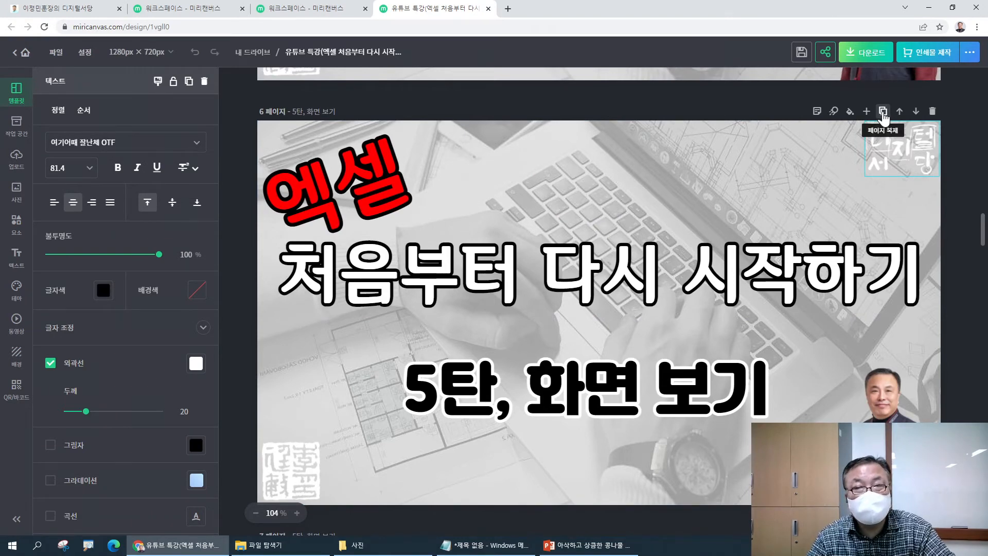
- Return to the 내 디자인 workspace and open the saved 콩나물무침 design for editing
click(307, 8)
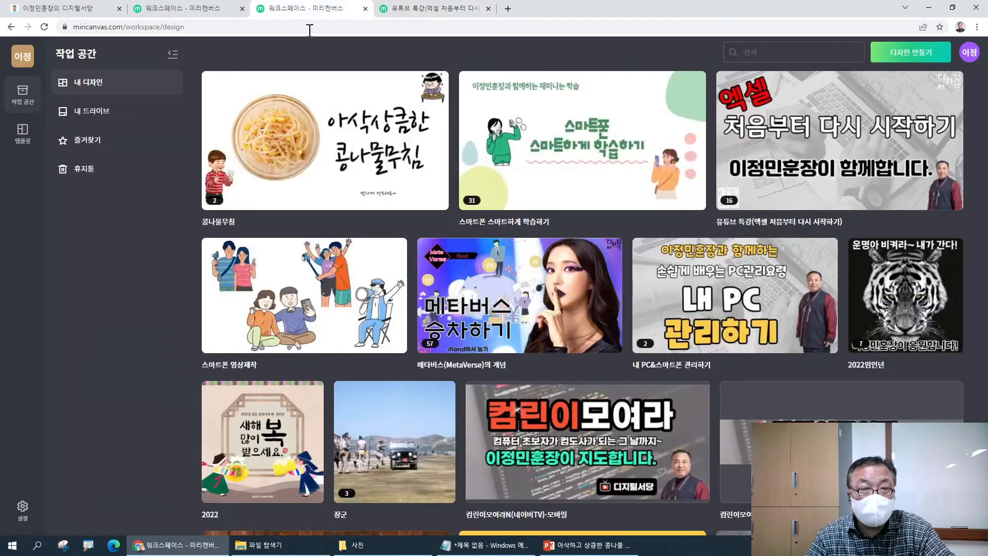
click(154, 6)
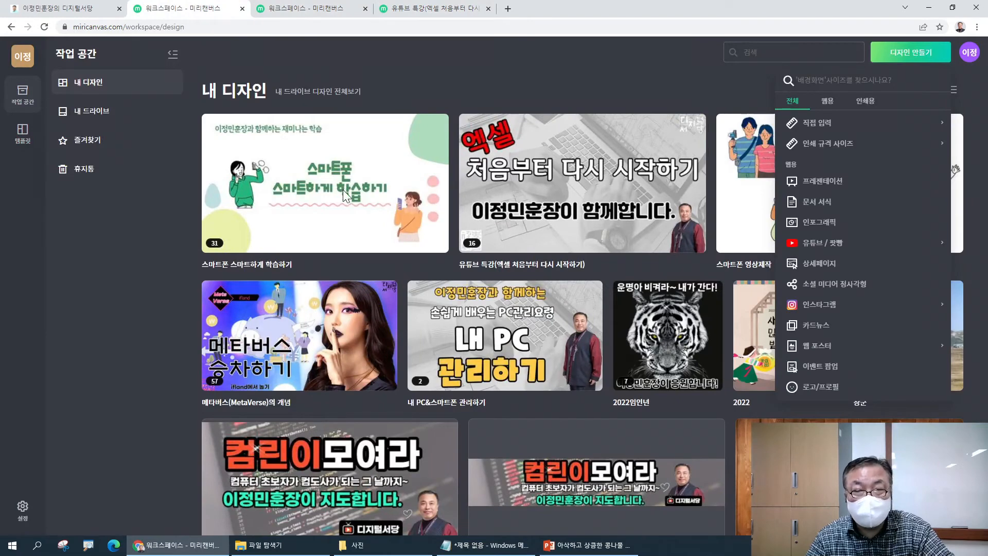
click(281, 8)
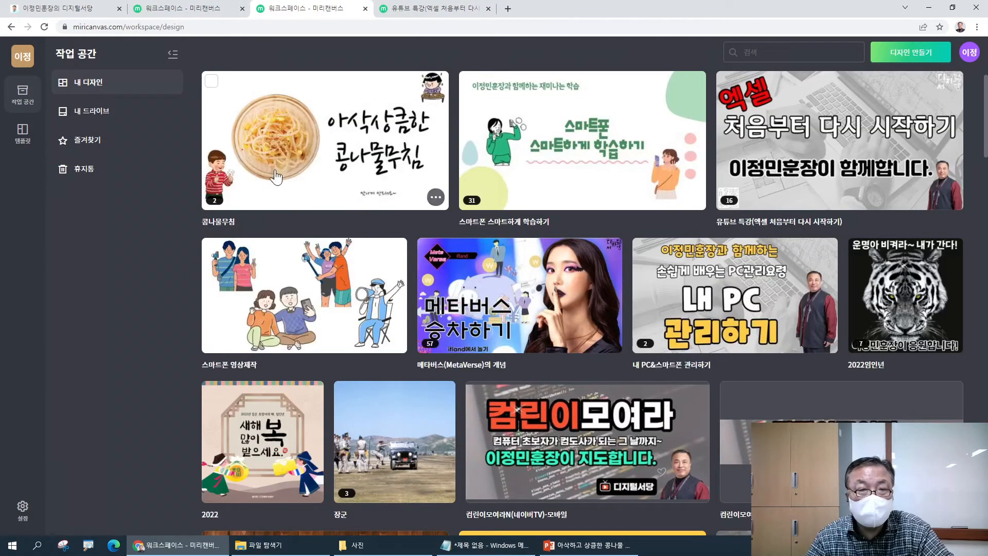
click(317, 124)
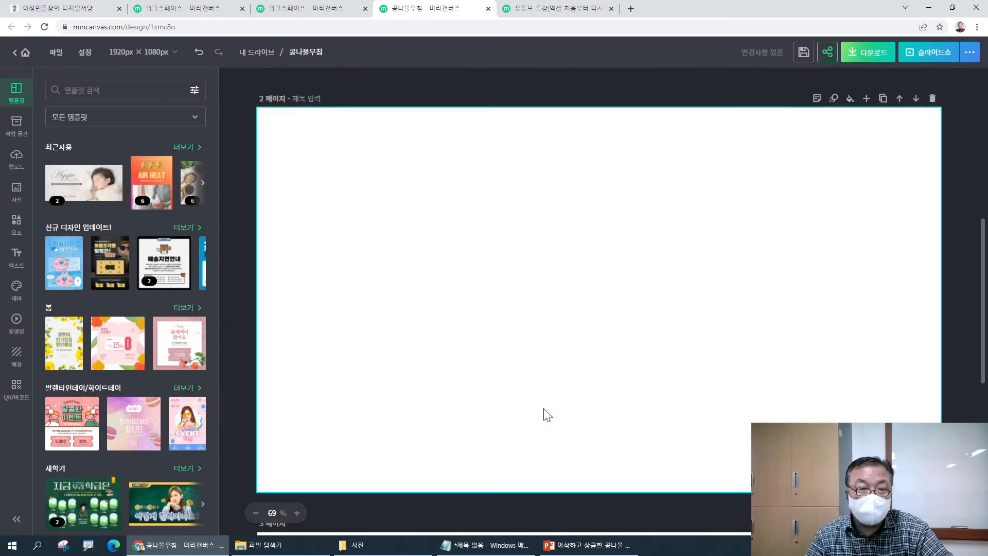
- Duplicate the title page of the 콩나물무침 design so the copy becomes page 2
scroll(545, 409, down, 5)
scroll(544, 406, up, 5)
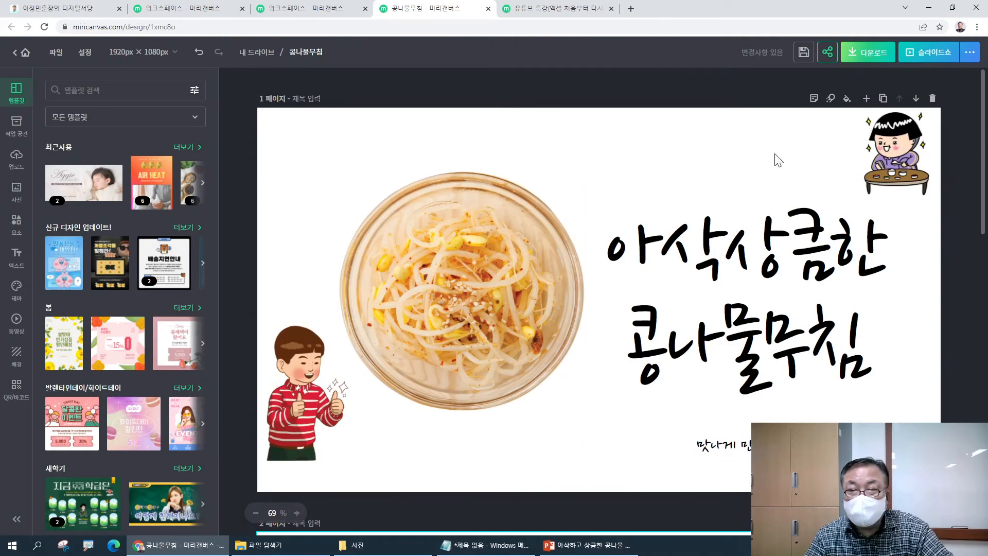
click(883, 98)
scroll(684, 243, down, 5)
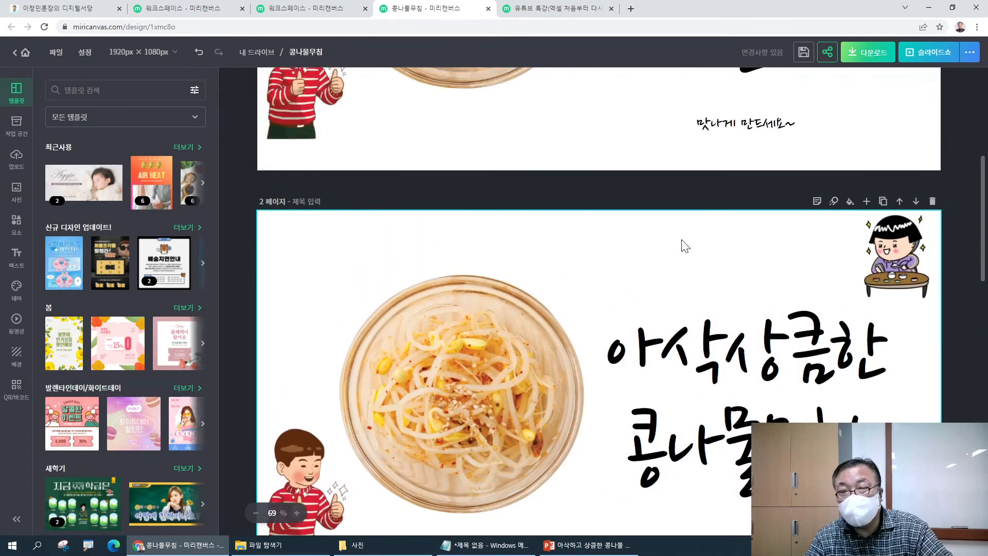
scroll(684, 245, up, 2)
scroll(685, 245, down, 5)
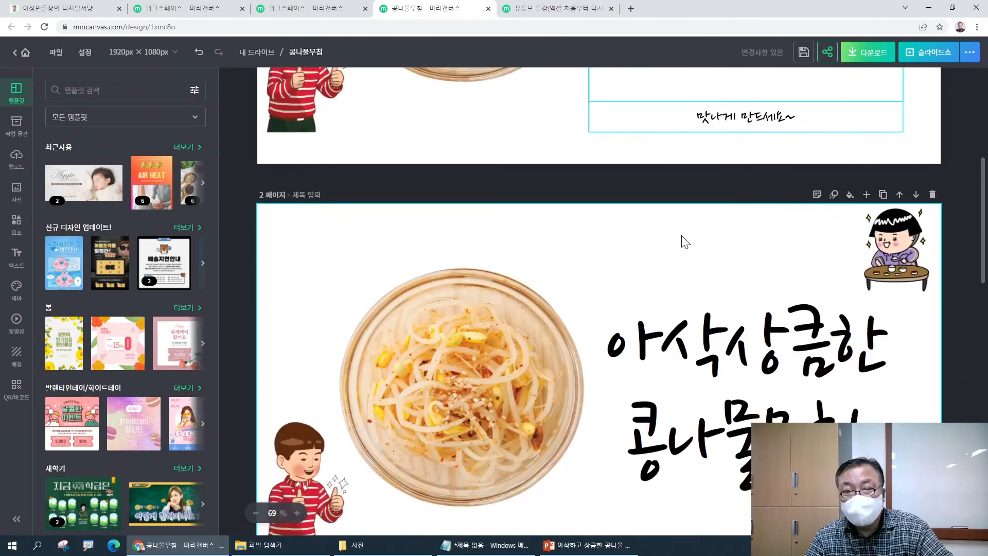
- Delete the grouped title and 맛나게 만드세요~ text from page 2
click(507, 231)
click(710, 237)
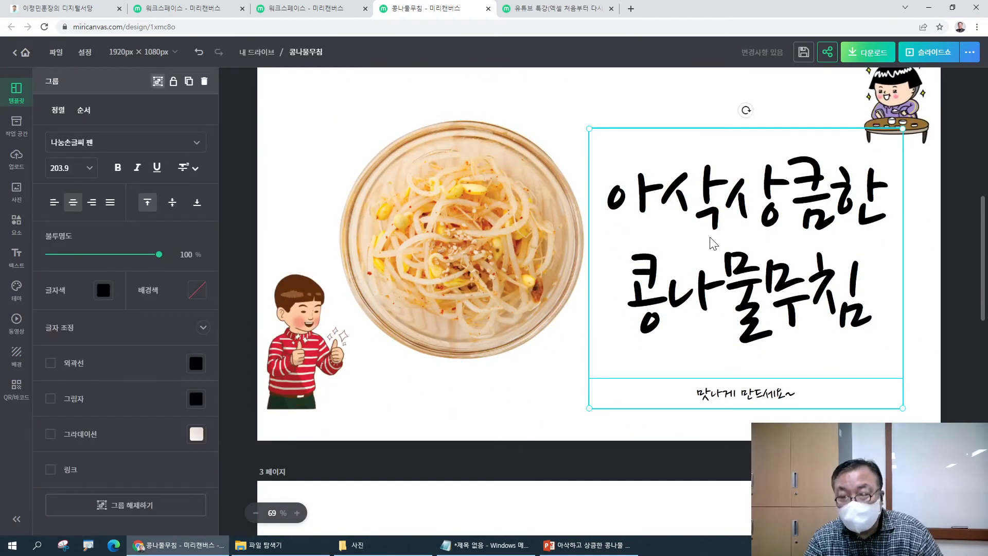
key(Delete)
- Shrink the bean sprout photo on page 2 and place it near the page's right edge
drag(520, 227, 763, 221)
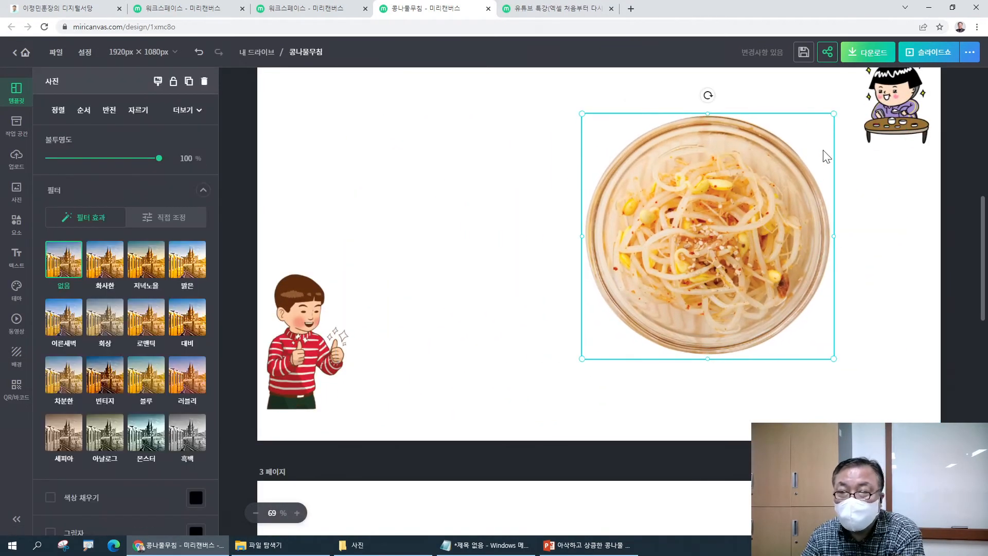
drag(830, 120, 738, 204)
drag(693, 273, 857, 227)
- Remove the dining child from page 2 and rearrange the rest, with the boy at the upper right and the photo at the upper left
scroll(490, 232, up, 2)
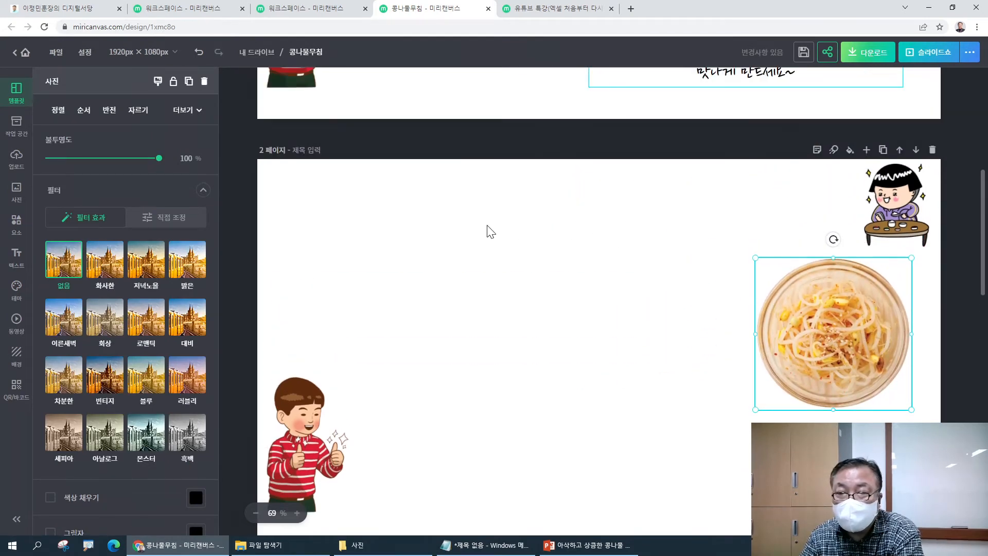
drag(885, 193, 320, 216)
drag(308, 442, 867, 246)
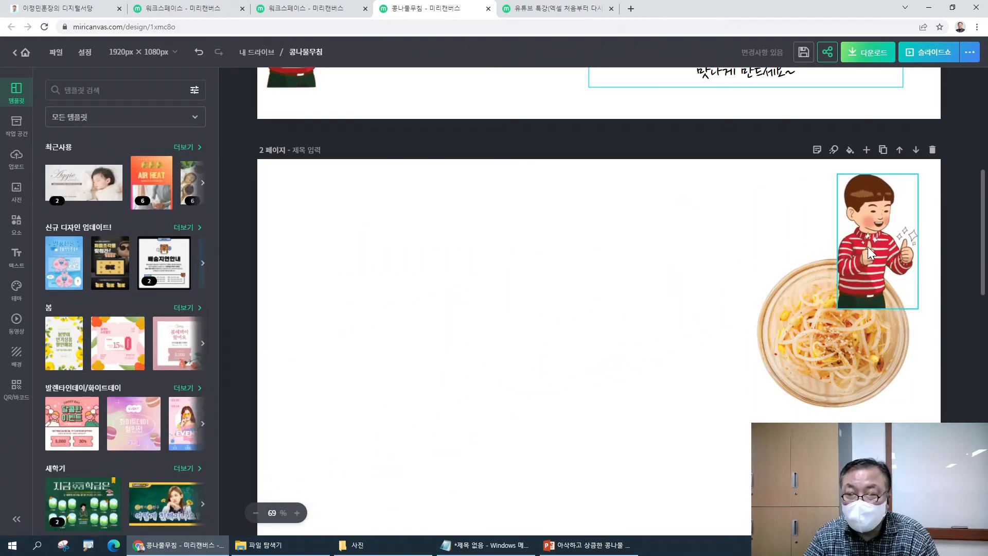
click(841, 332)
drag(842, 332, 442, 264)
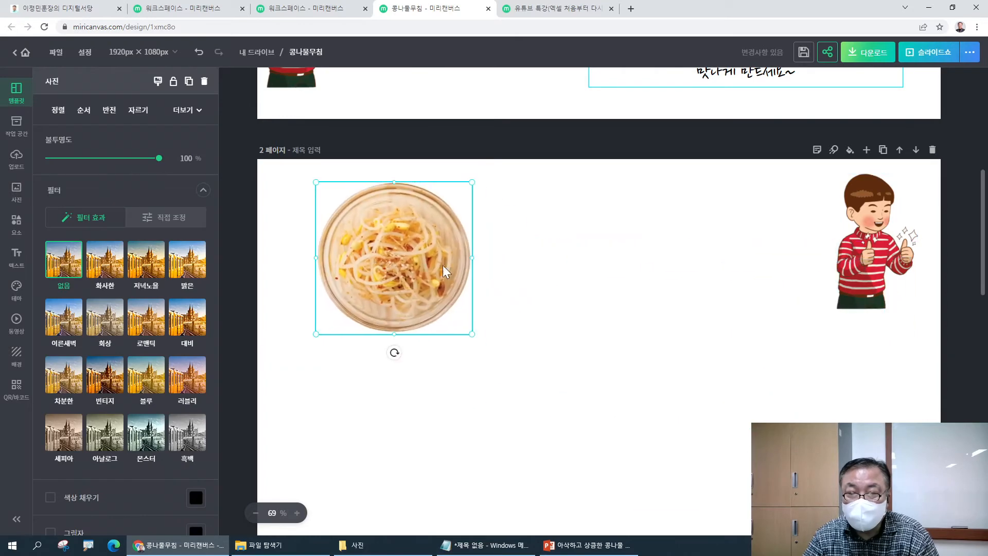
- Flip the boy illustration on page 2 horizontally so that he faces the photo
scroll(633, 293, up, 4)
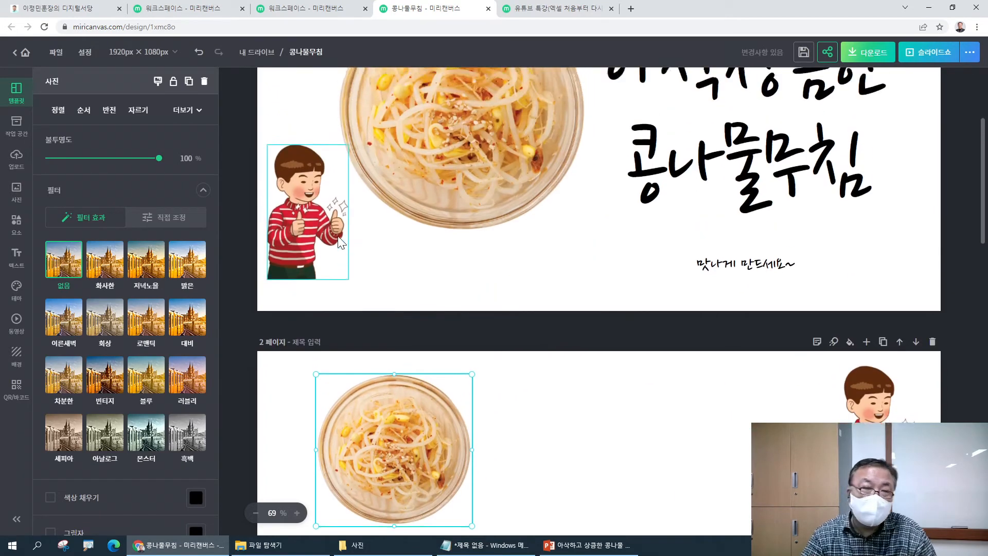
click(313, 226)
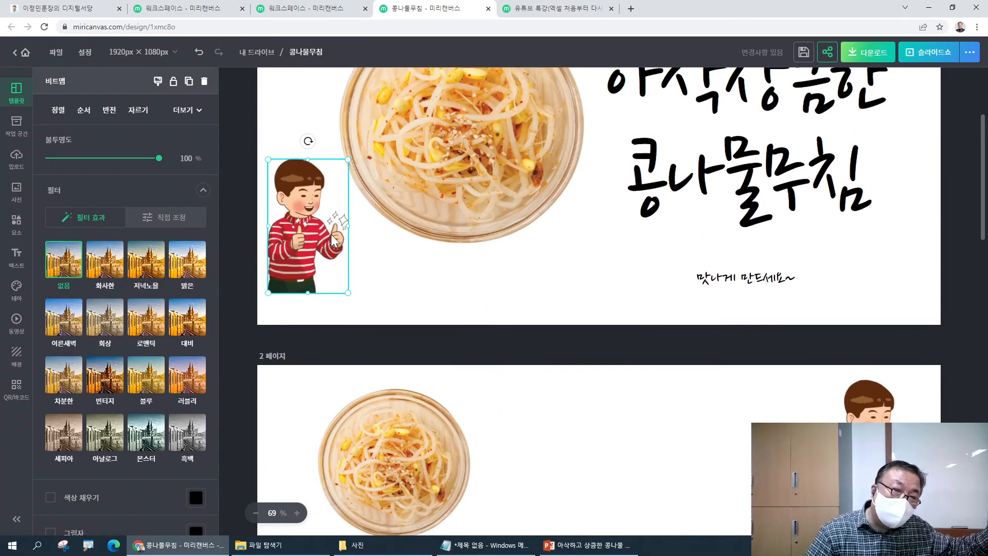
scroll(866, 330, down, 2)
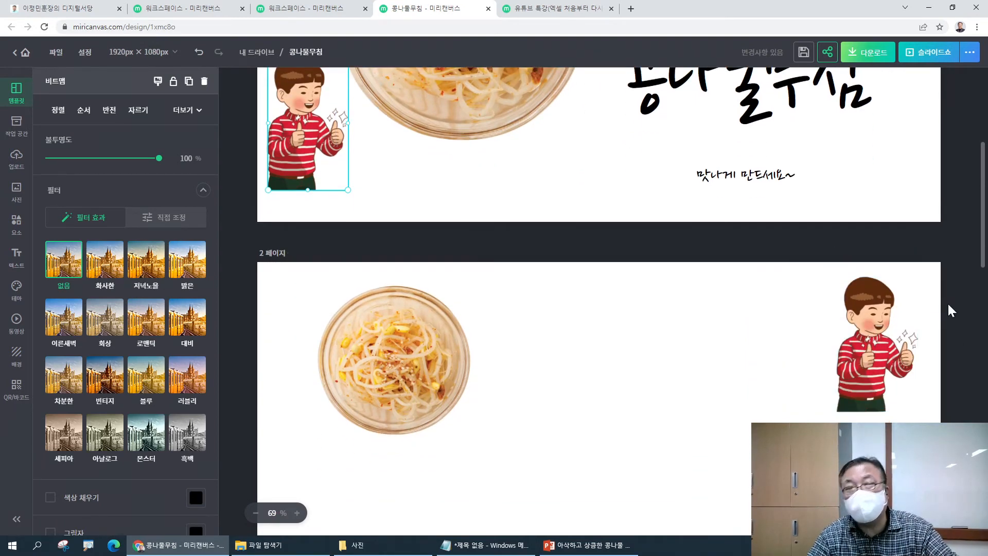
click(884, 334)
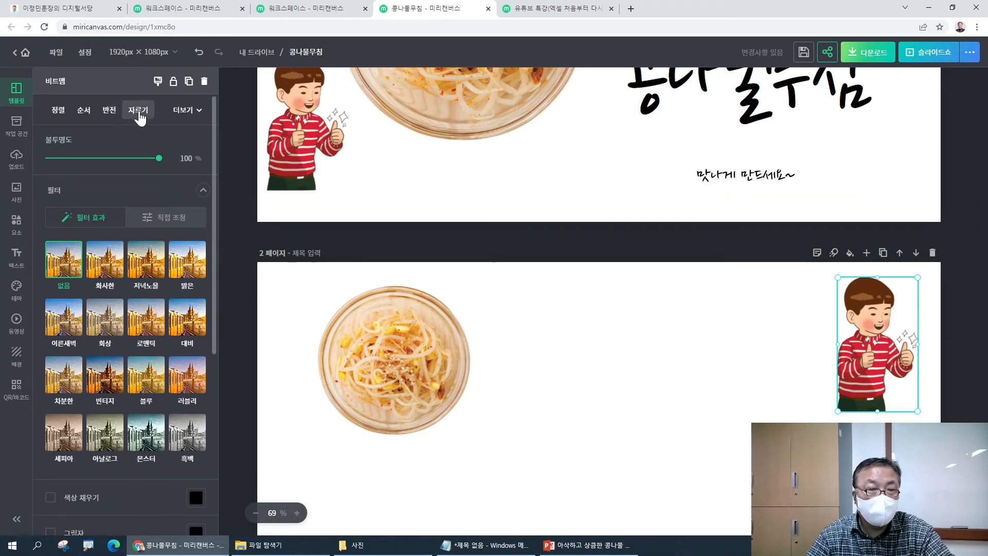
click(114, 117)
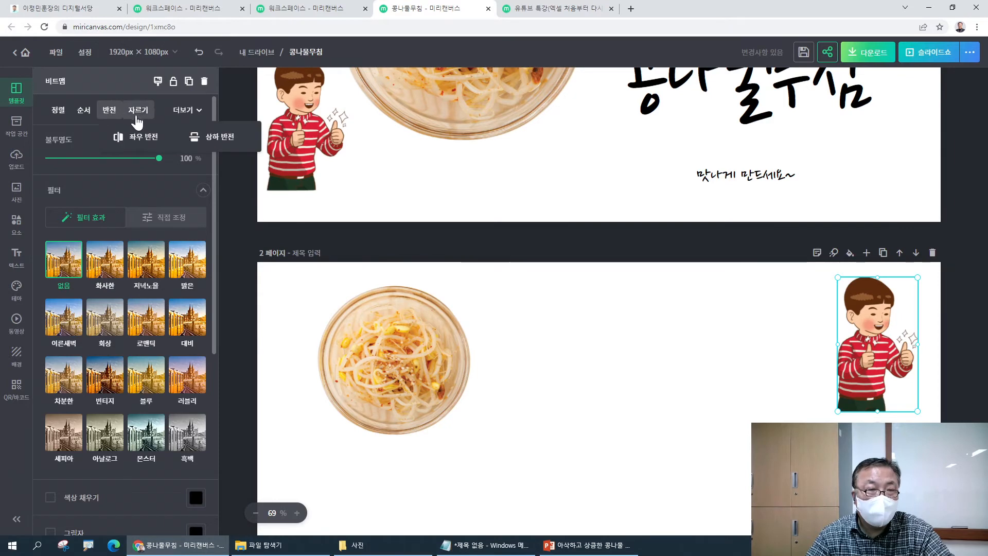
click(136, 143)
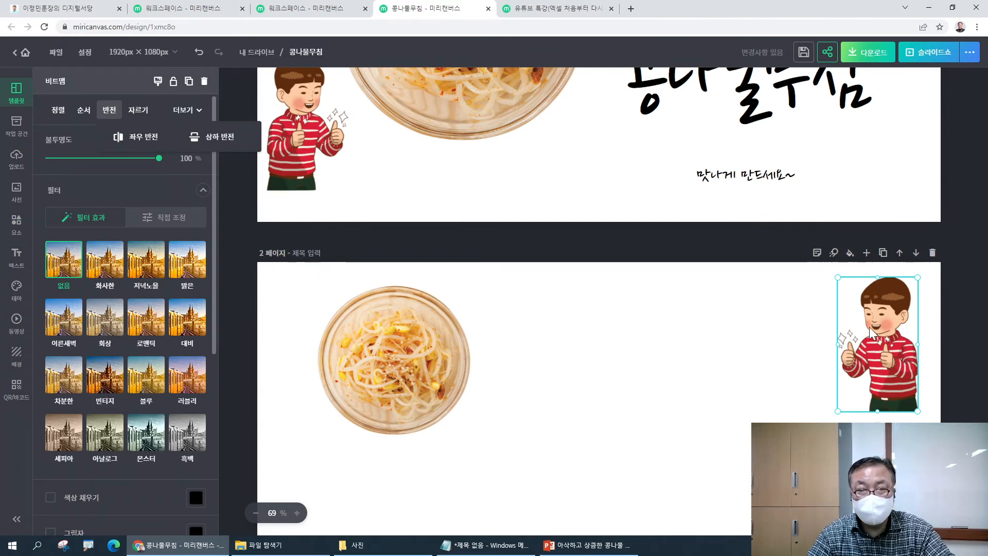
- Move the photo to the middle of page 2 and the boy to its left, flipping him horizontally to face the photo
drag(882, 333, 331, 339)
drag(391, 360, 543, 357)
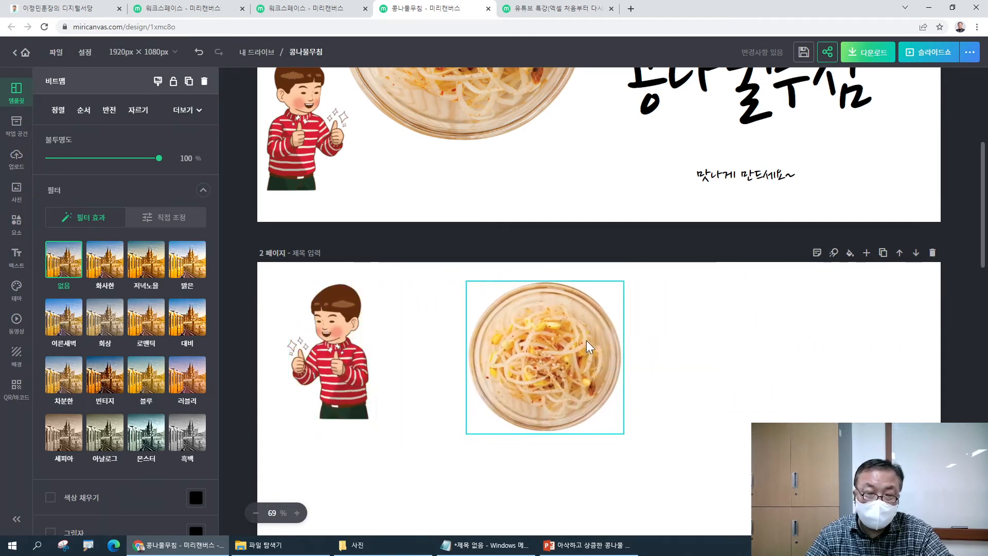
click(344, 354)
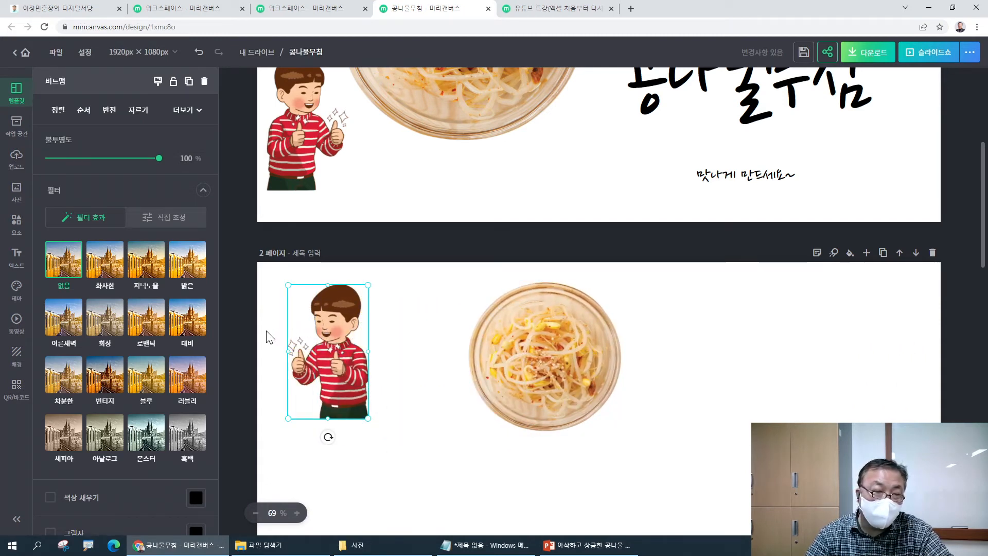
click(112, 114)
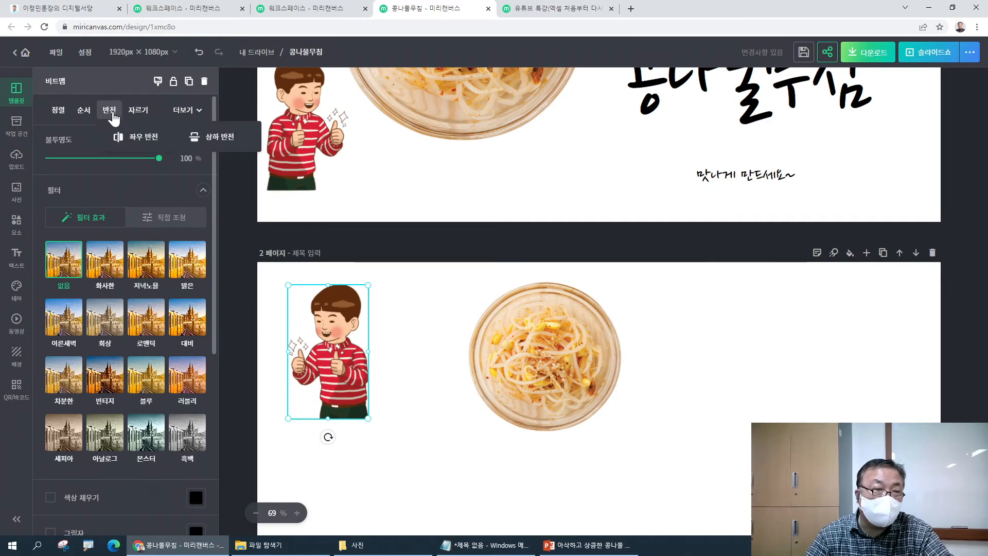
click(135, 138)
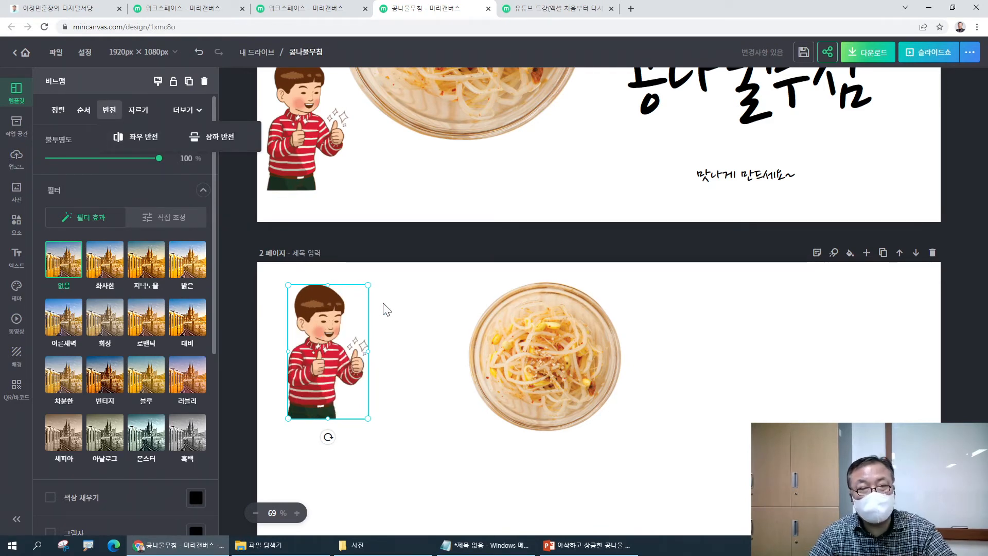
- Place the boy back at page 2's upper right, mirrored to face the photo, and shift the photo slightly down
drag(328, 351, 859, 348)
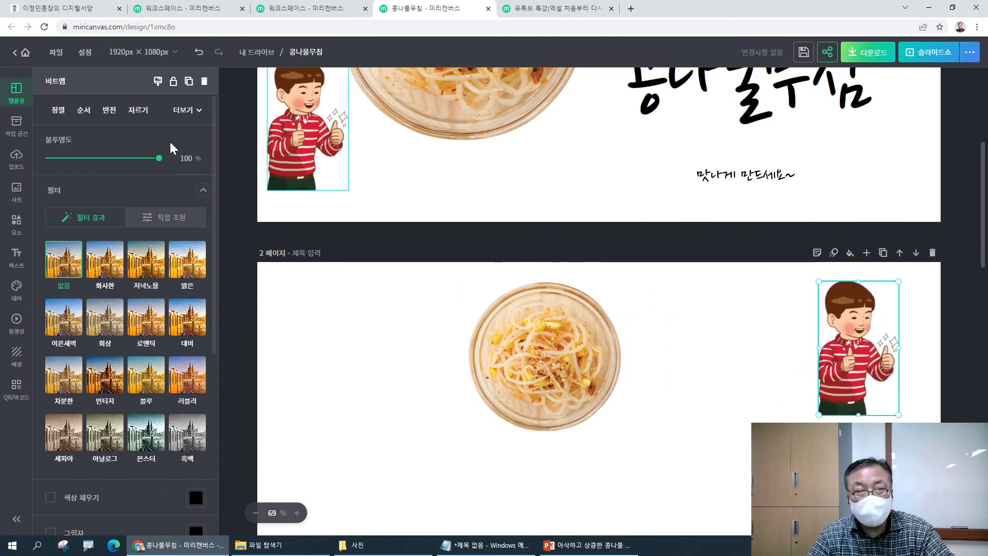
click(108, 111)
click(123, 137)
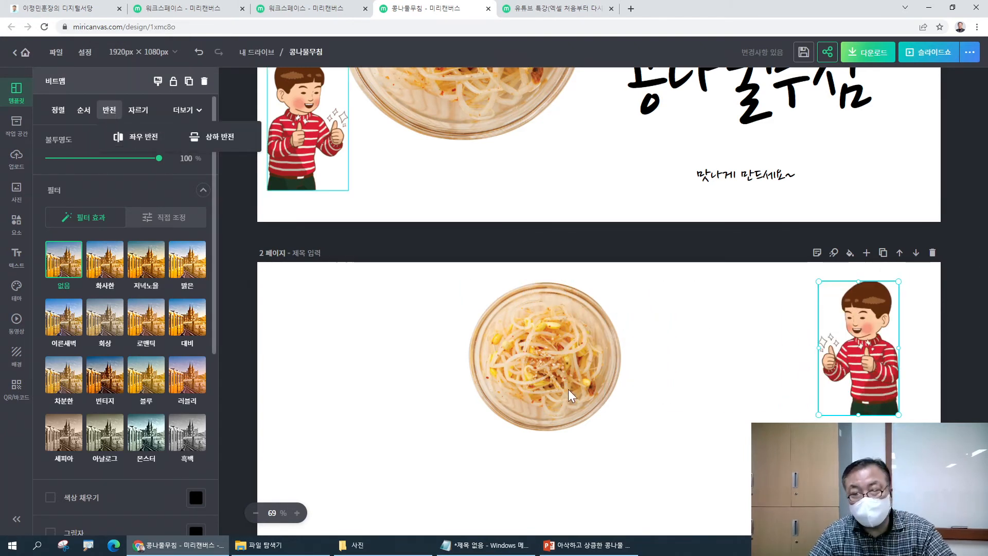
drag(582, 340, 551, 374)
click(249, 320)
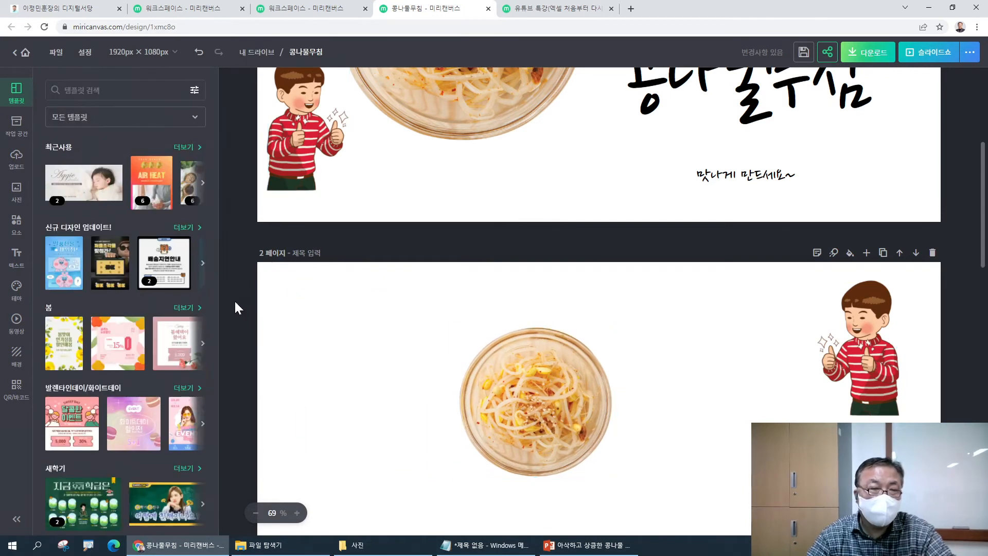
- Add the recently used illustration of a child eating at a table to the upper left of page 2
click(16, 225)
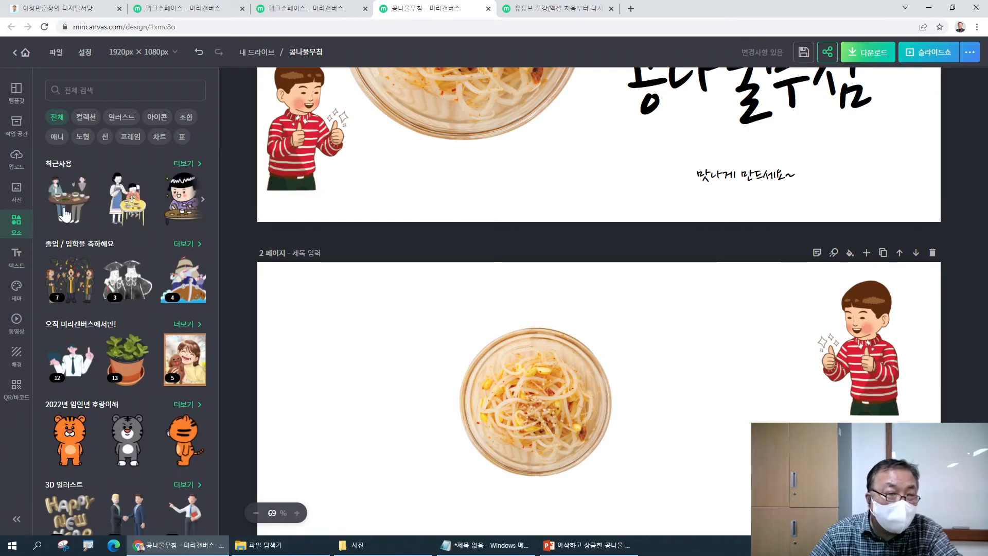
mouse_move(128, 213)
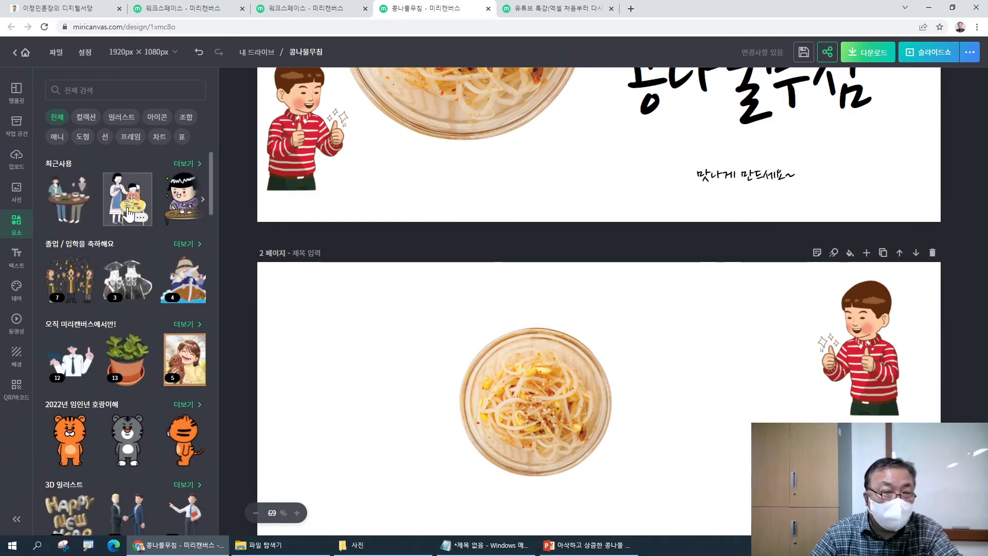
click(183, 200)
drag(635, 426, 418, 362)
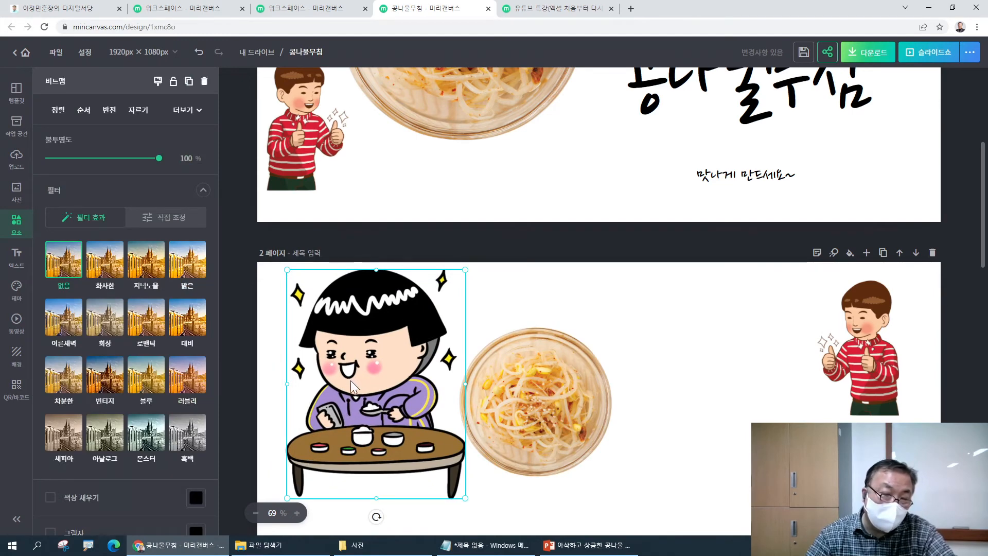
- Nudge the dining child illustration slightly within page 2's upper left and flip it horizontally
scroll(393, 298, down, 3)
mouse_move(325, 215)
mouse_down()
mouse_move(580, 261)
mouse_move(812, 328)
mouse_move(370, 211)
mouse_move(341, 219)
mouse_up()
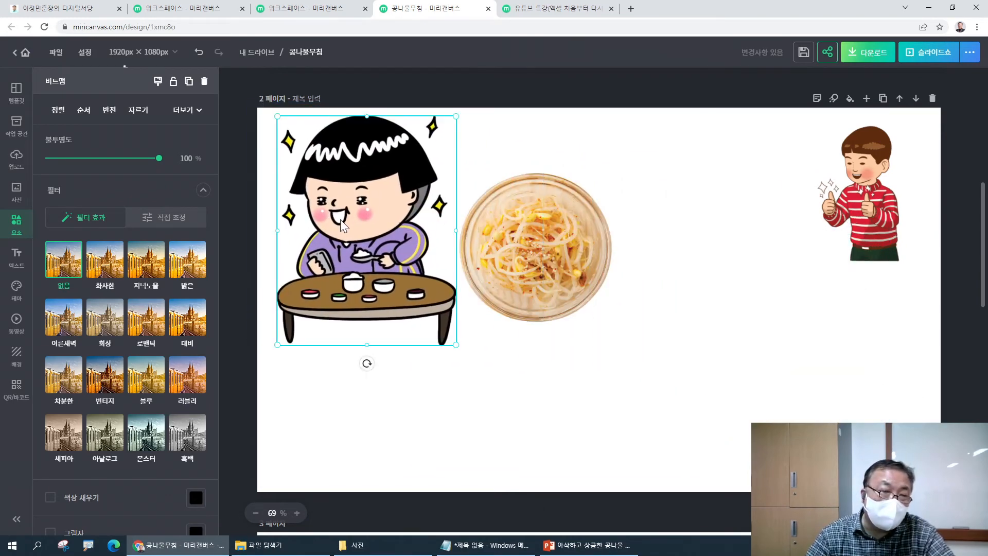
click(106, 112)
click(135, 137)
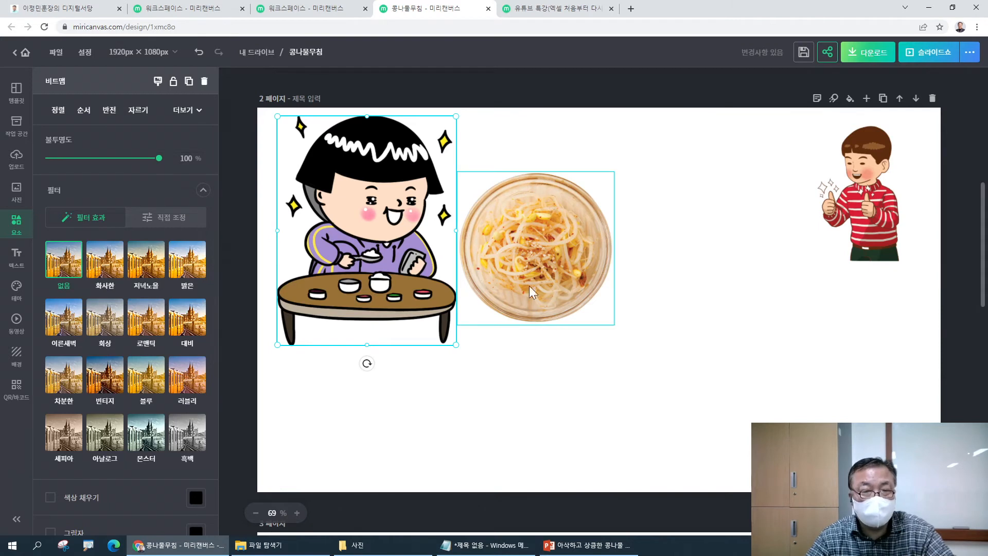
- Move page 2's bean sprout plate right of centre and add the girl-with-puppy illustration from the 반려동물과 나 collection at the page's right edge
drag(501, 278, 644, 359)
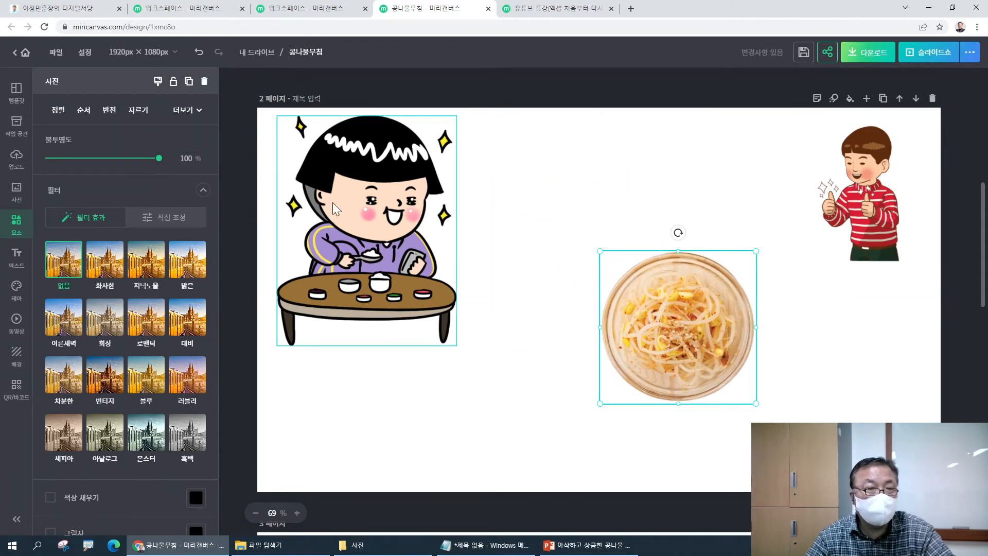
click(236, 236)
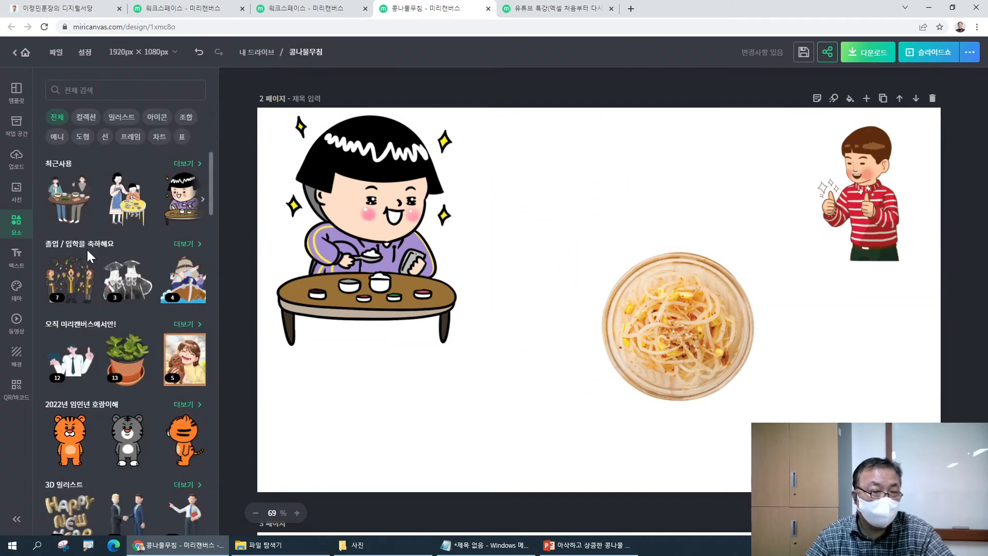
scroll(78, 311, down, 3)
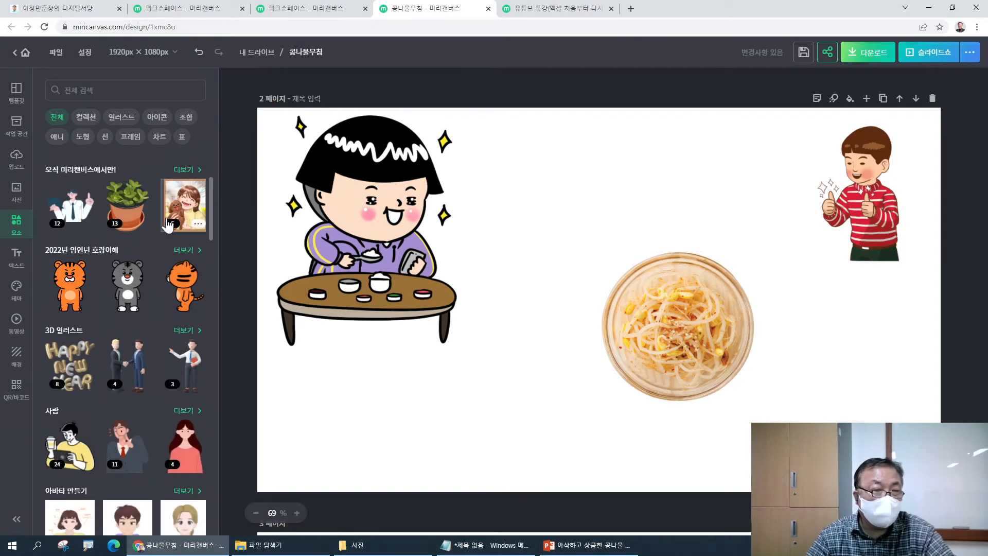
click(175, 216)
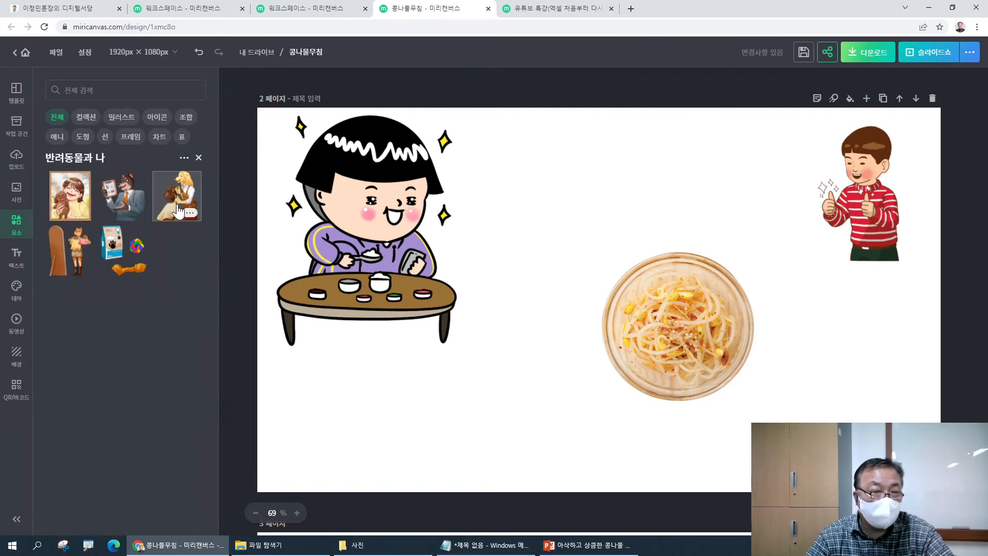
click(70, 192)
drag(616, 274, 840, 236)
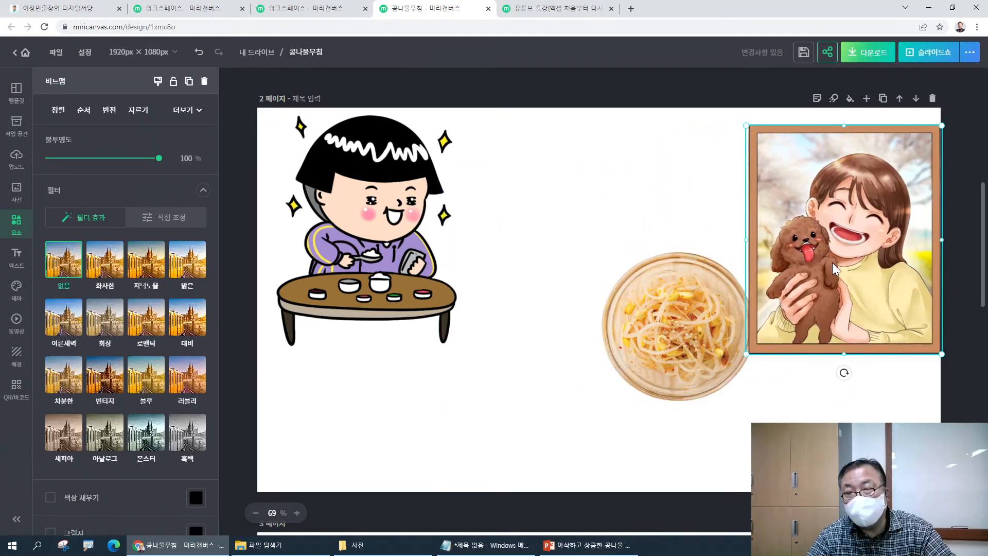
- Delete page 2's illustration of the child eating at a table and put the girl-with-puppy picture in the page's upper-left corner
click(356, 189)
key(Delete)
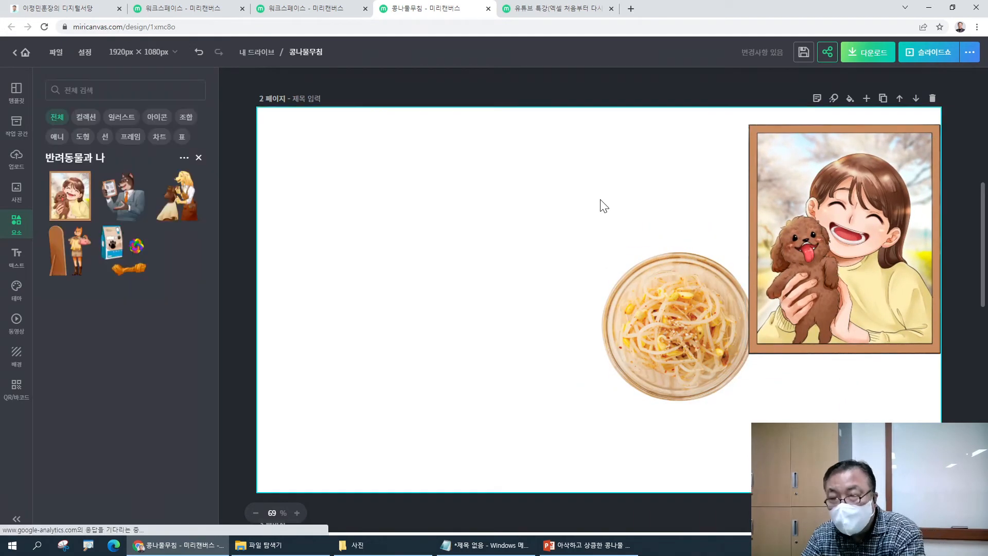
drag(807, 236, 326, 253)
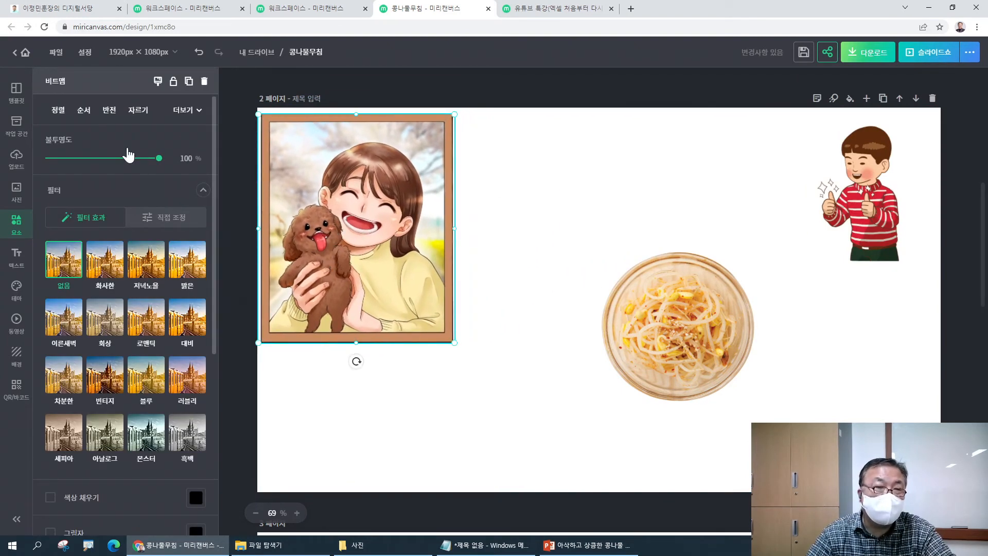
- Flip the girl-with-puppy picture on page 2 horizontally
click(109, 109)
click(139, 139)
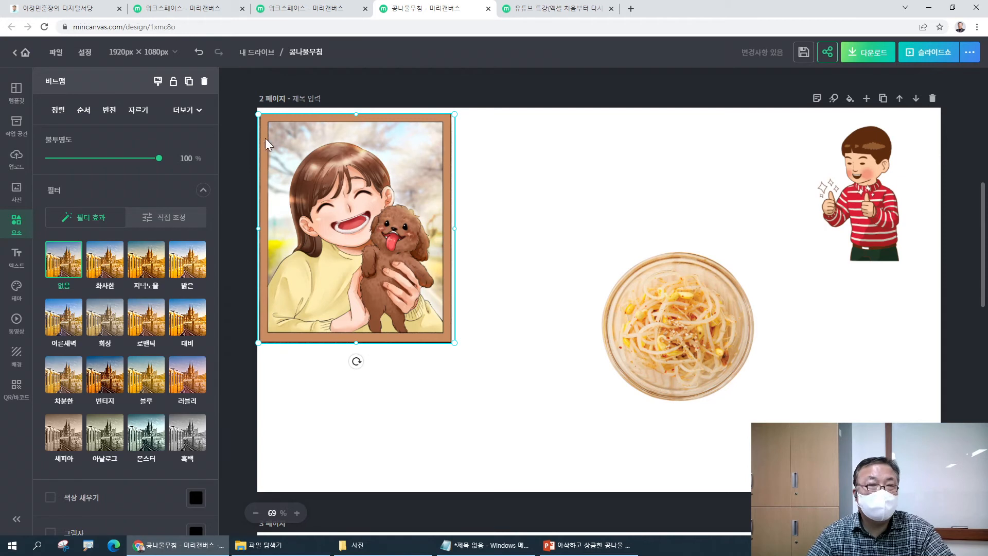
- Try flipping the girl-with-puppy picture vertically and undo that flip
click(109, 109)
click(216, 145)
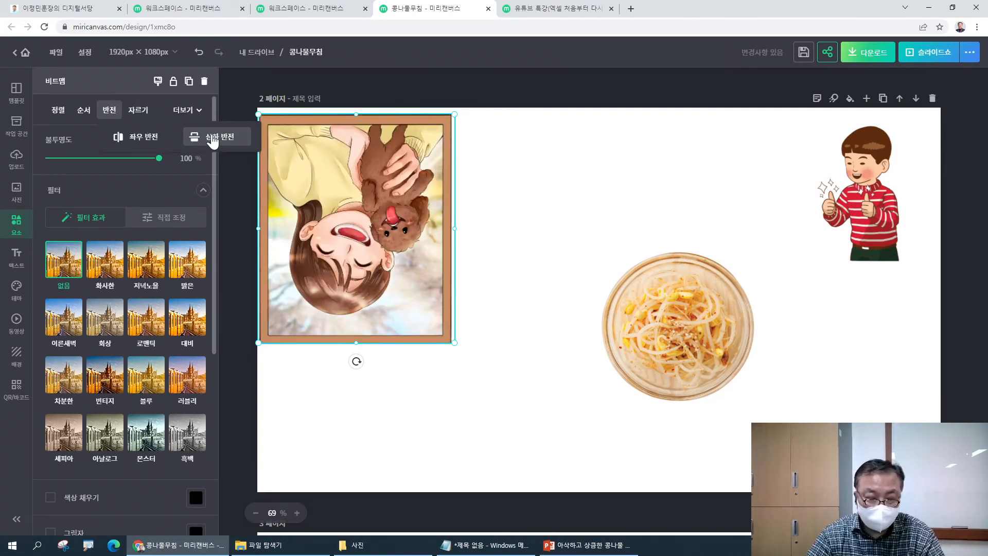
key(ctrl+z)
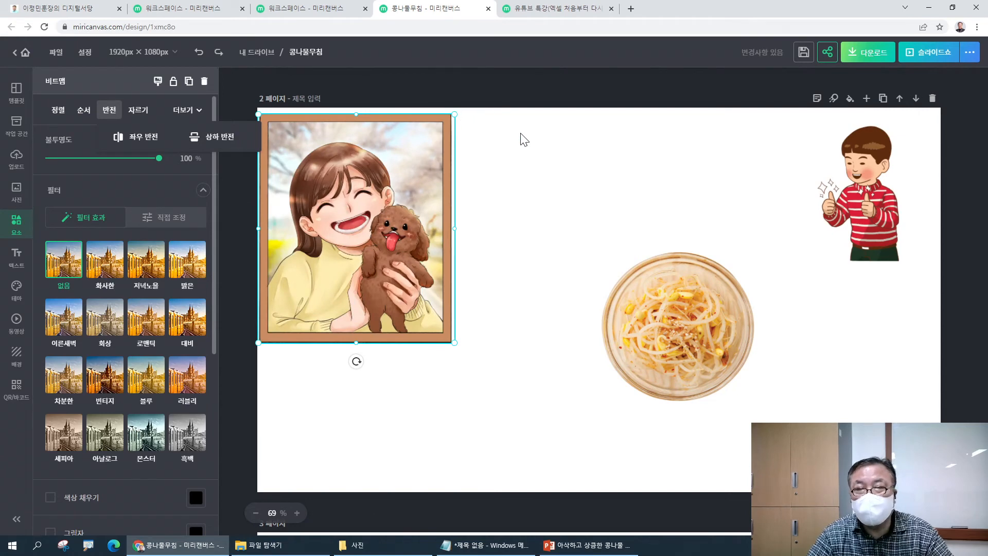
- Add a blank page directly after page 1 of the design
scroll(673, 242, up, 7)
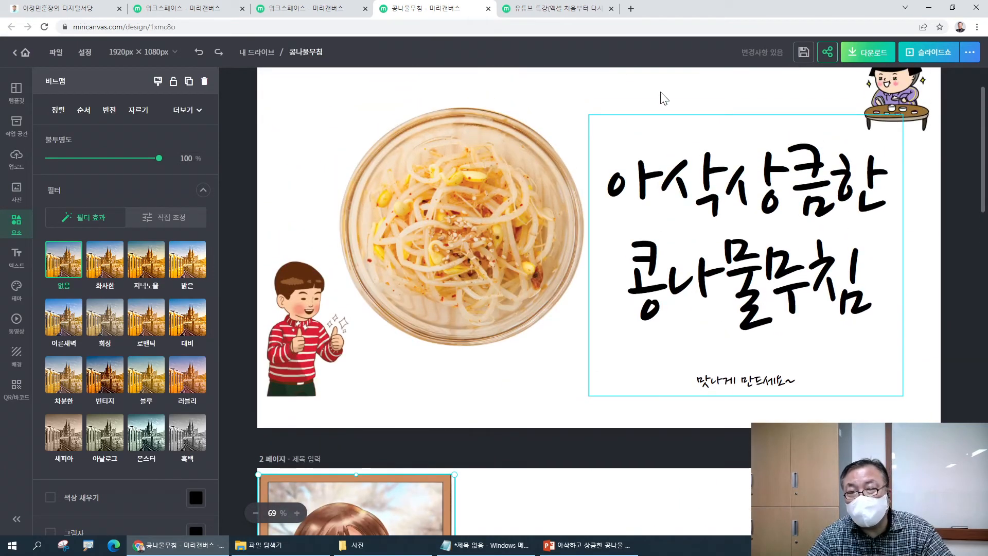
click(661, 98)
scroll(675, 309, down, 2)
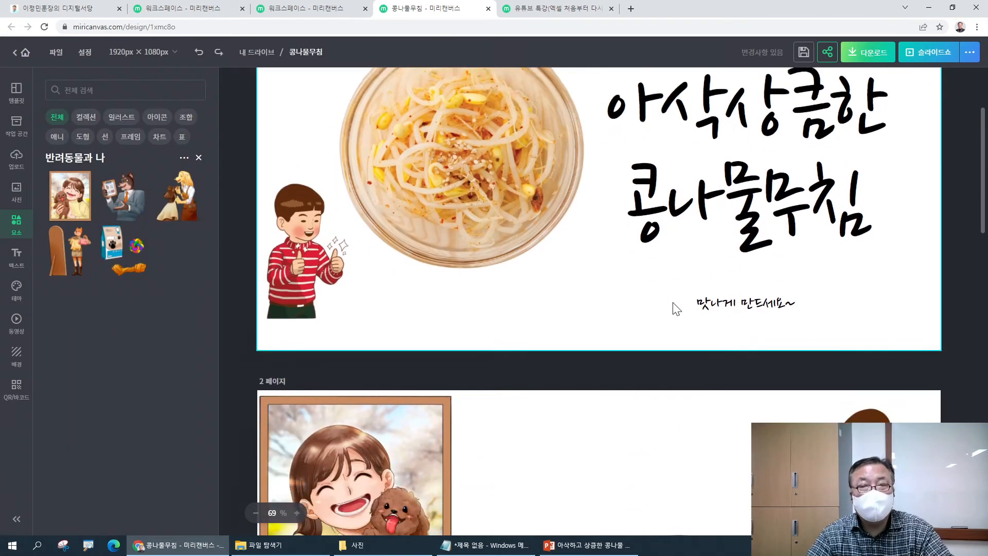
scroll(897, 150, up, 3)
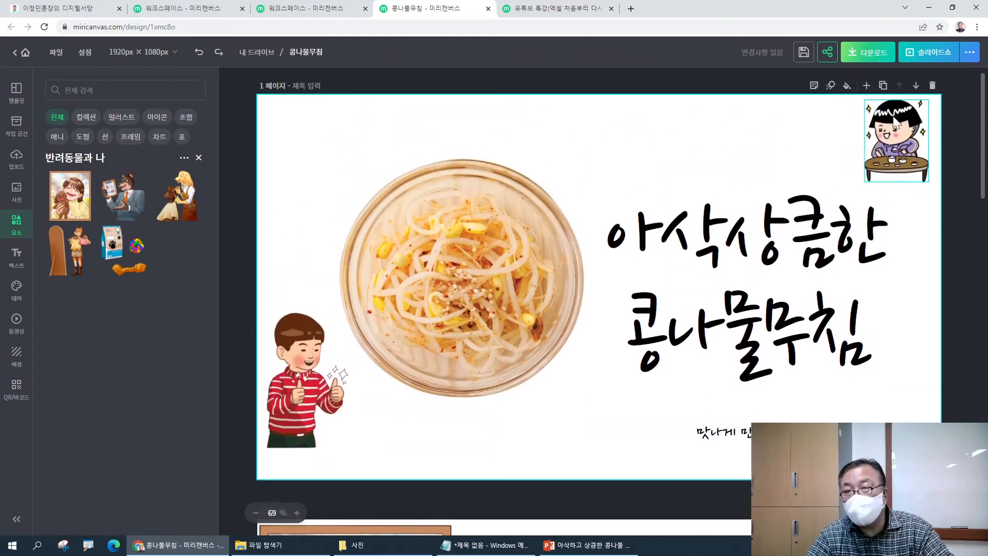
click(866, 86)
drag(311, 171, 543, 290)
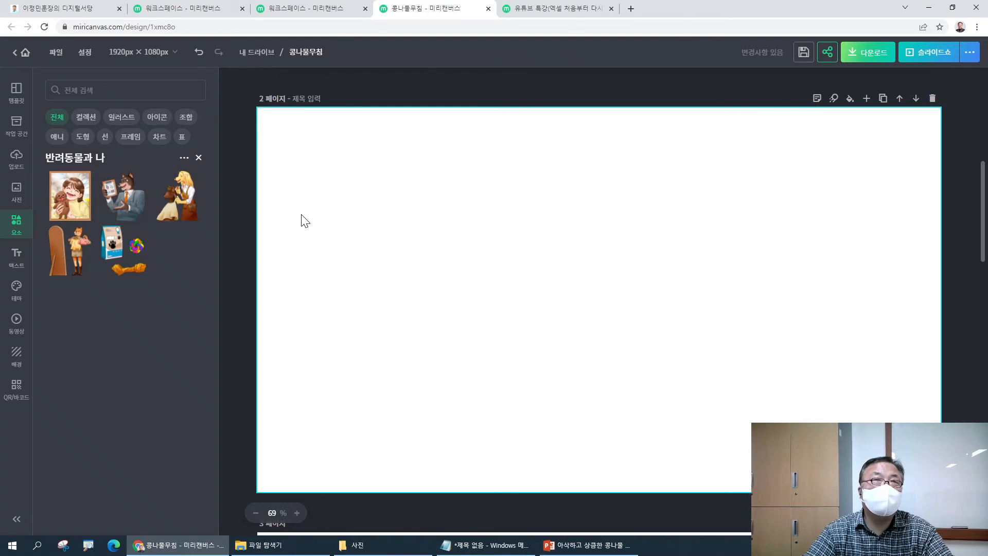
- Switch to the browser tab with the 유튜브 특강 Excel lecture design and close it
scroll(316, 244, up, 5)
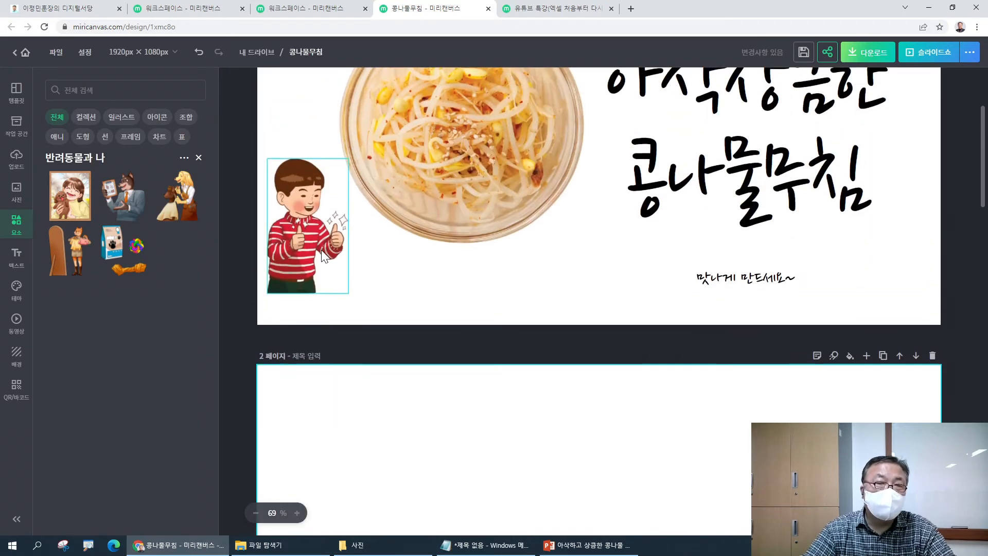
click(571, 9)
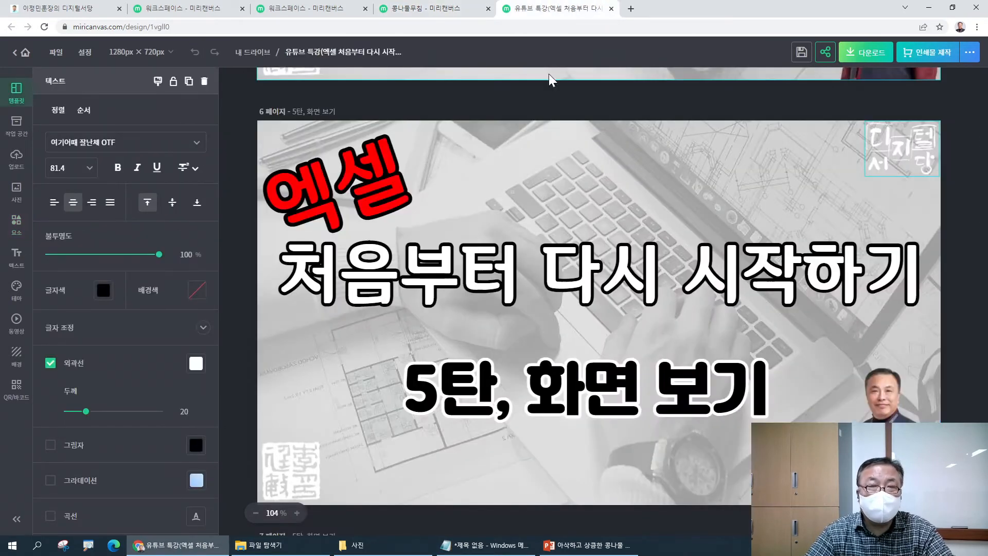
click(612, 8)
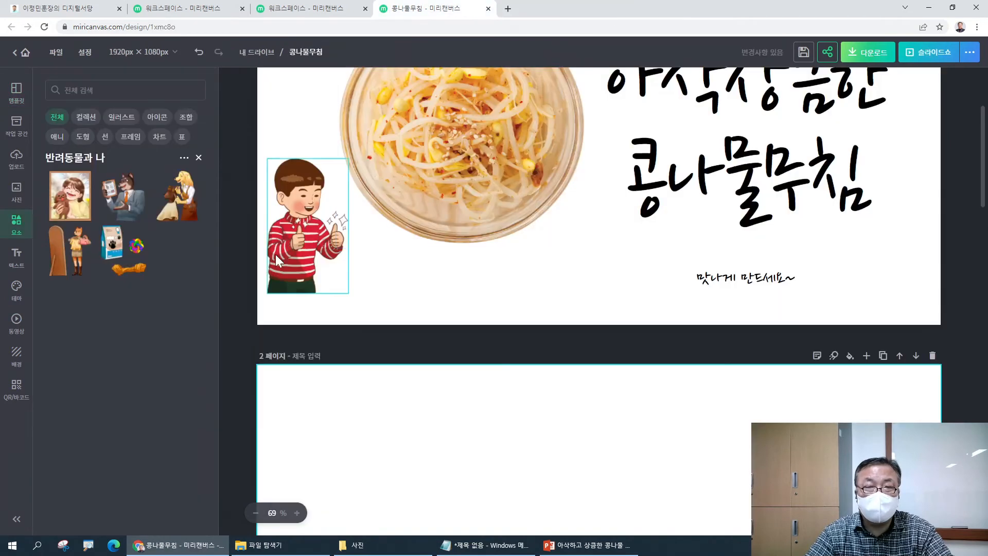
- Save the 콩나물무침 design
scroll(412, 332, up, 3)
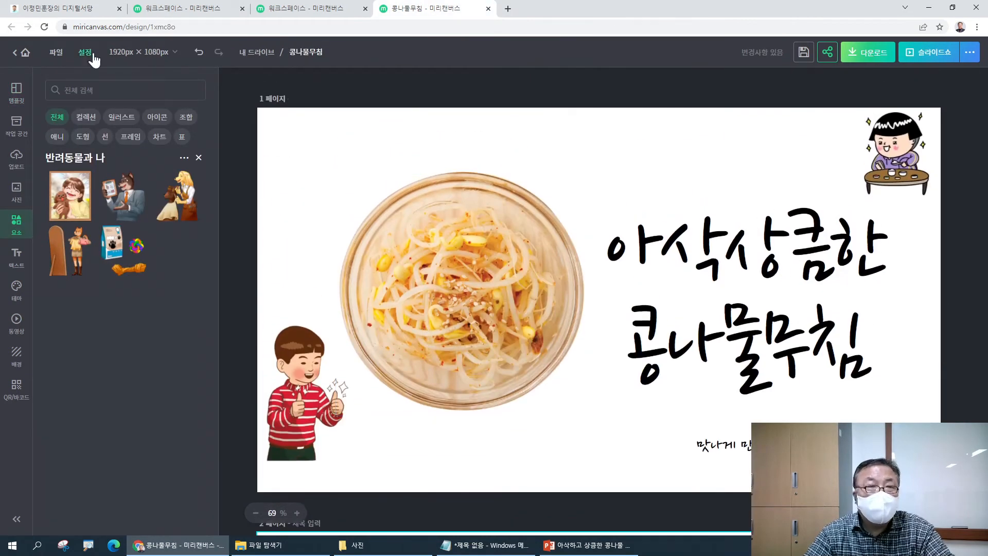
click(61, 52)
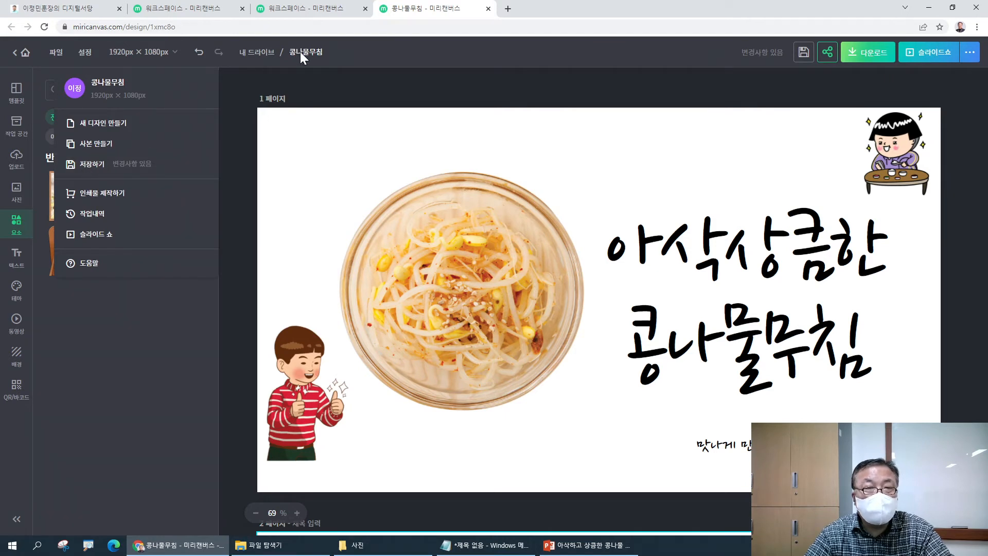
click(96, 166)
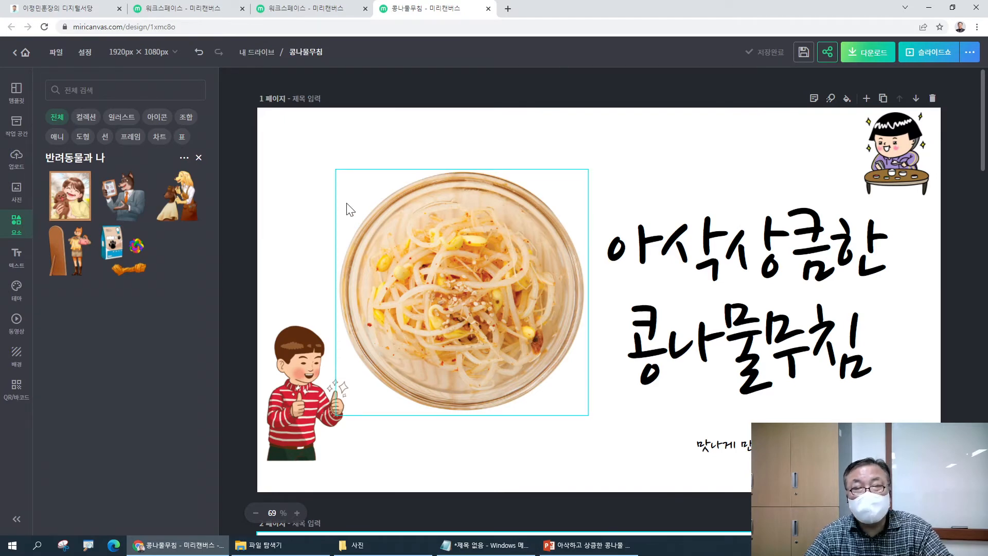
- Delete the blank second page from the design and clear the selection of the boy illustration on page 1
scroll(350, 209, down, 10)
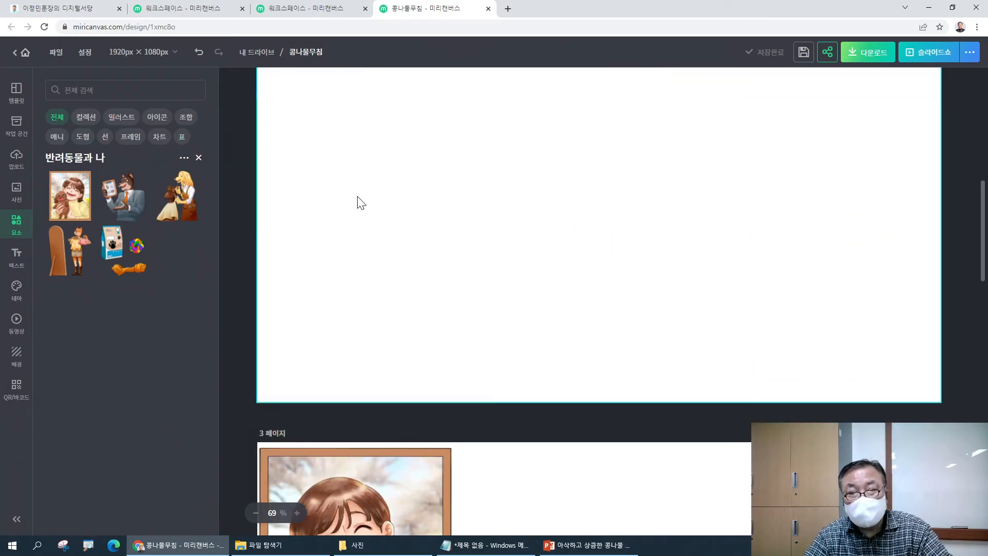
scroll(905, 147, up, 3)
click(916, 164)
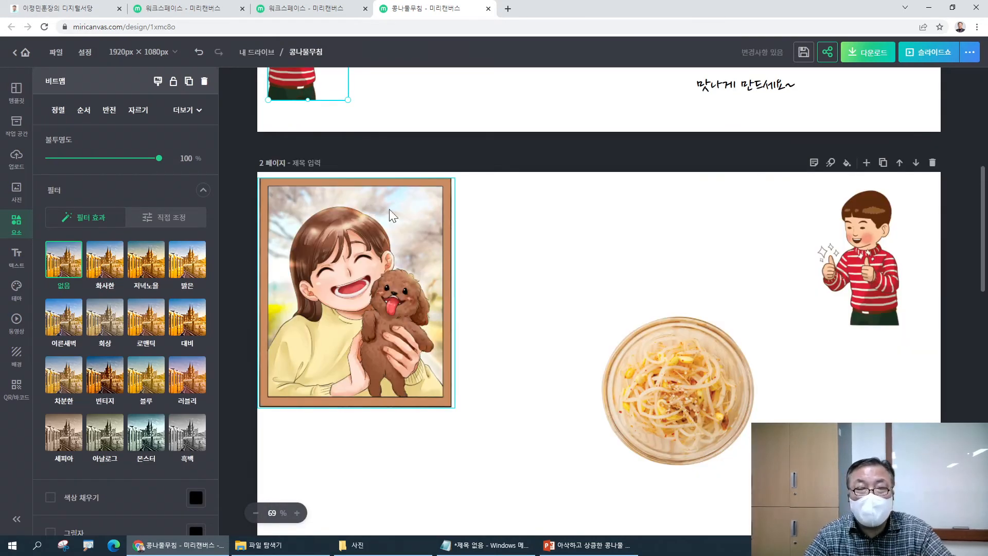
scroll(393, 215, up, 5)
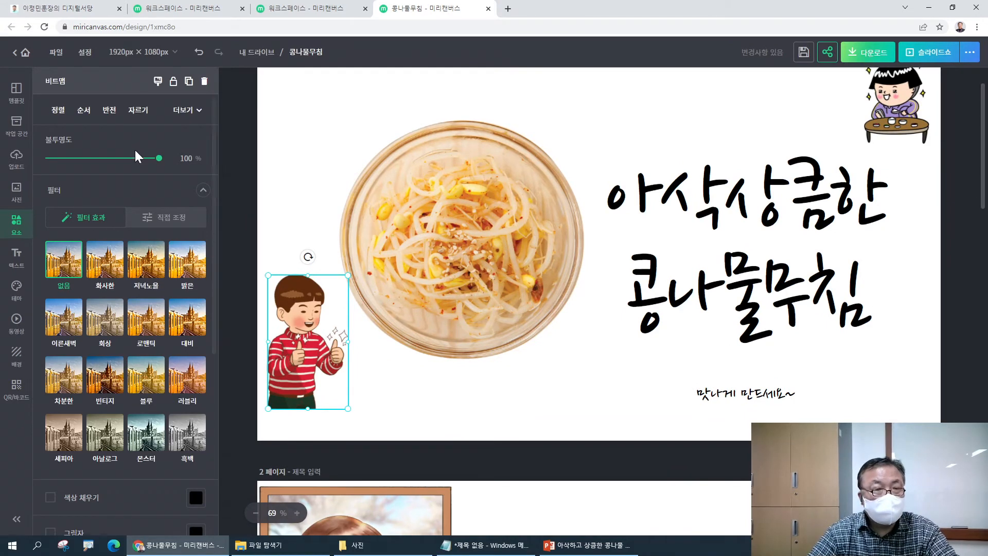
click(230, 149)
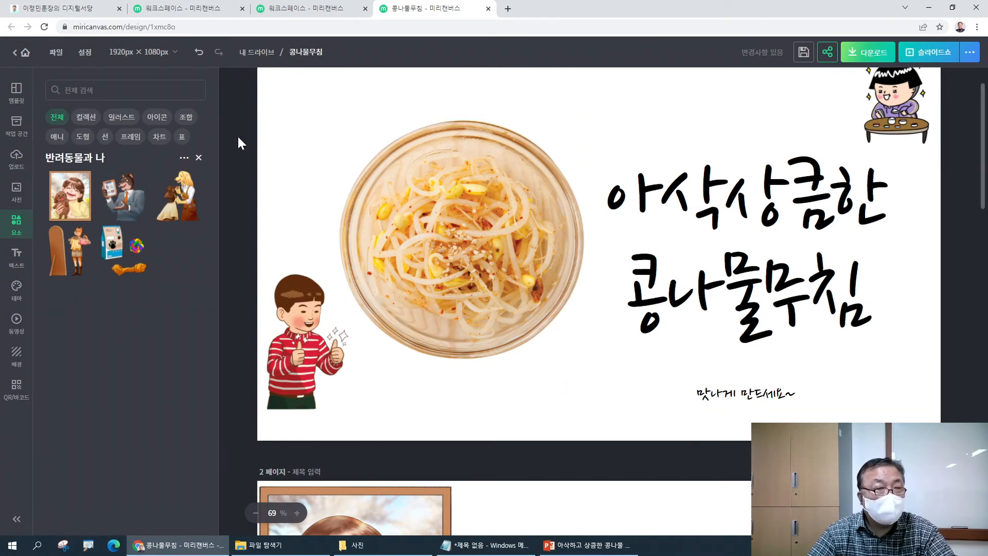
- Look through all the saved designs in the workspace and open the one titled 학교도서관 이용하기
click(174, 14)
scroll(618, 242, down, 14)
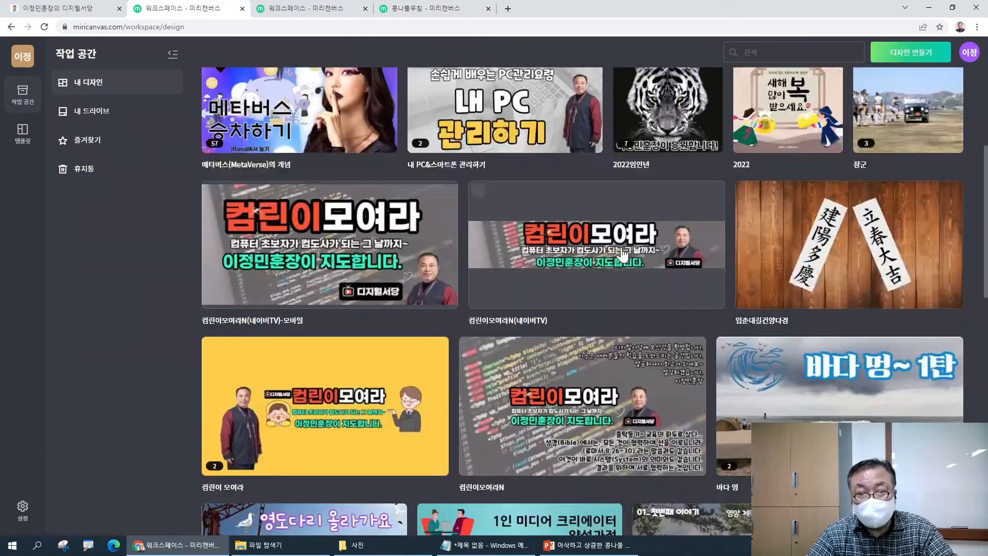
scroll(616, 256, down, 15)
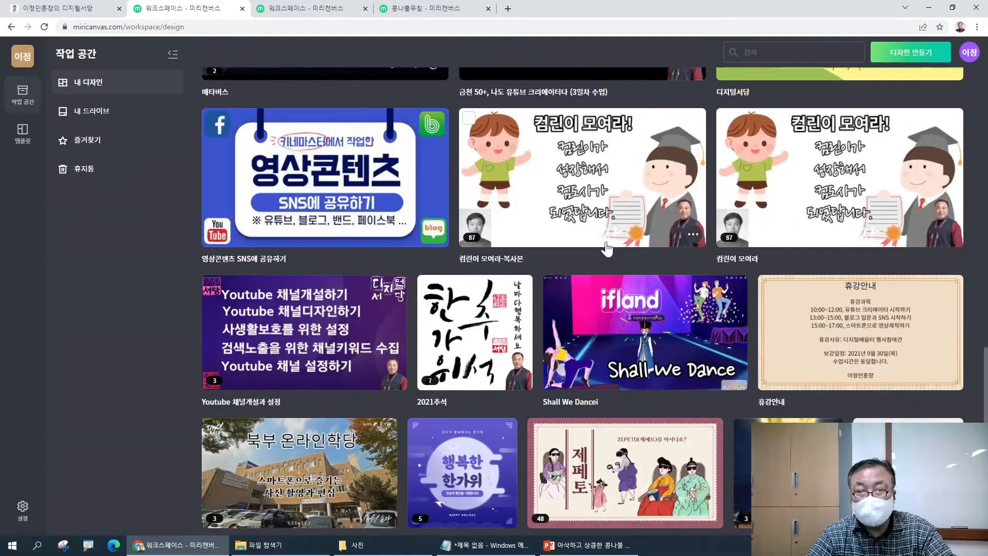
scroll(607, 253, down, 6)
scroll(602, 247, down, 3)
scroll(602, 247, down, 3)
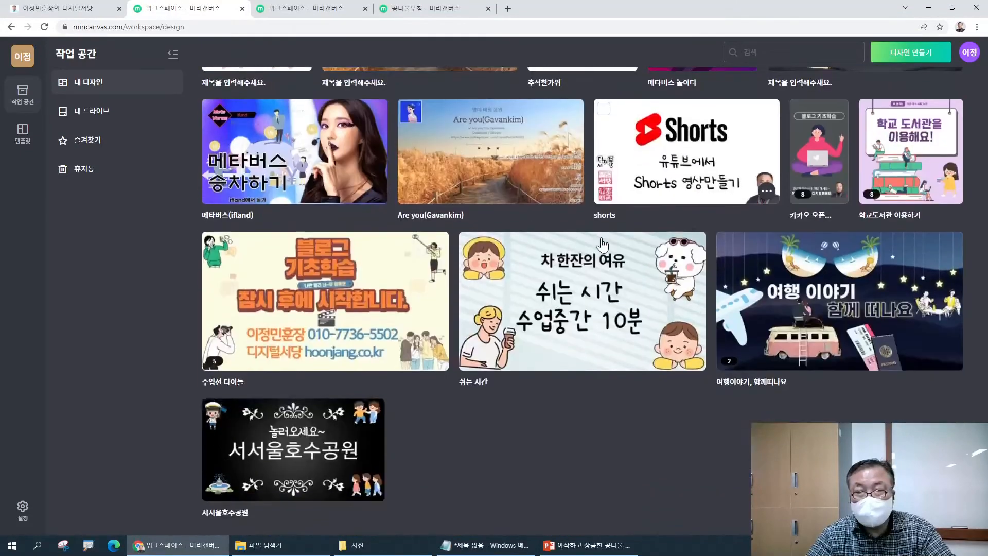
scroll(594, 240, down, 9)
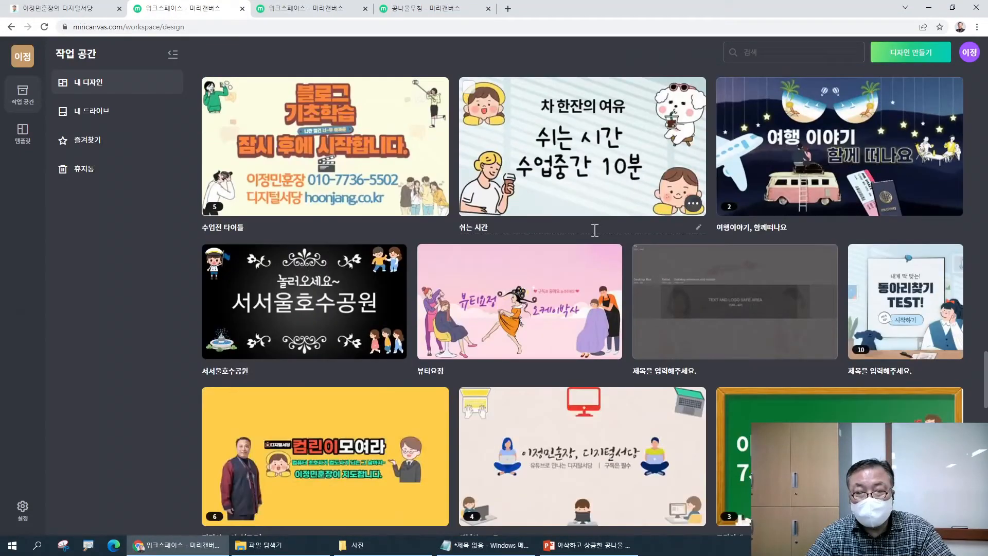
scroll(593, 235, down, 15)
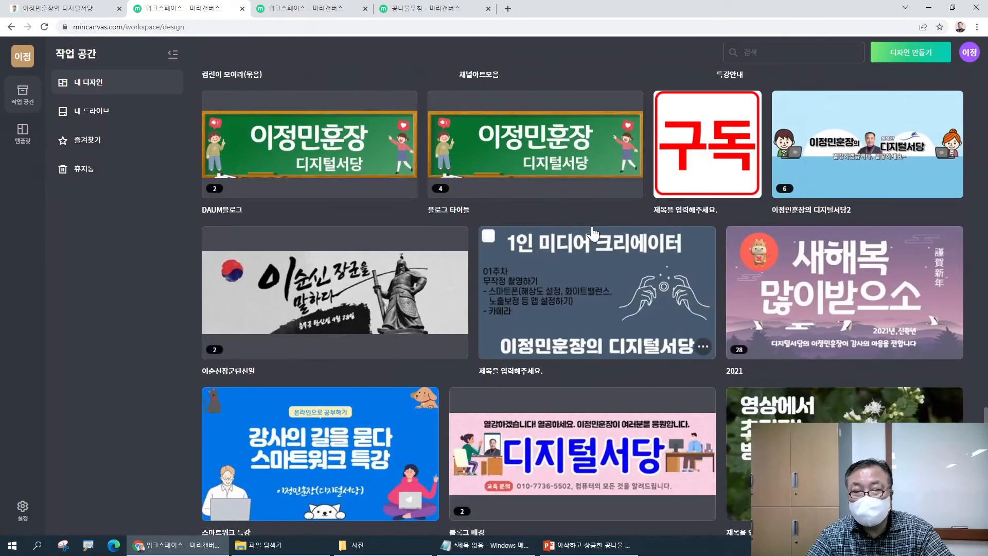
scroll(592, 235, down, 10)
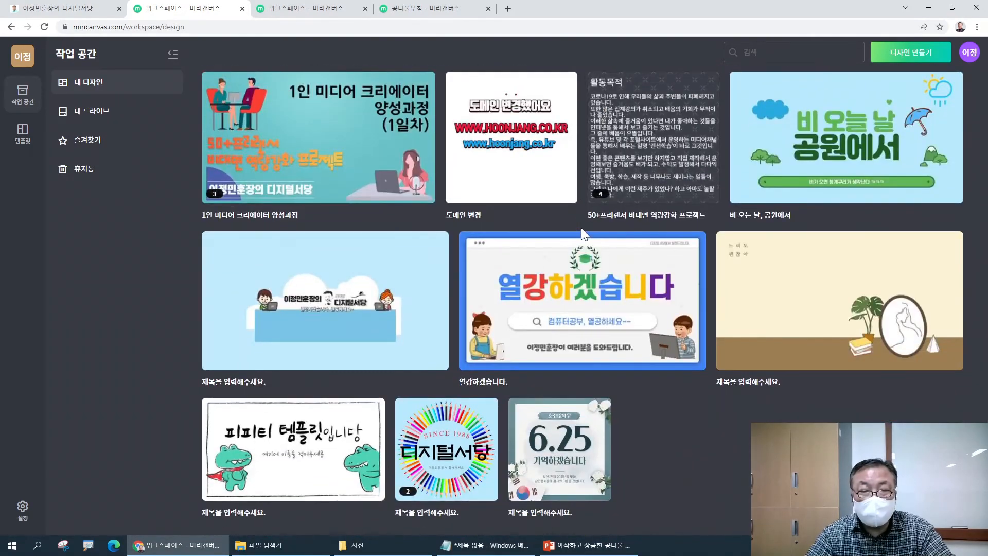
scroll(570, 230, up, 14)
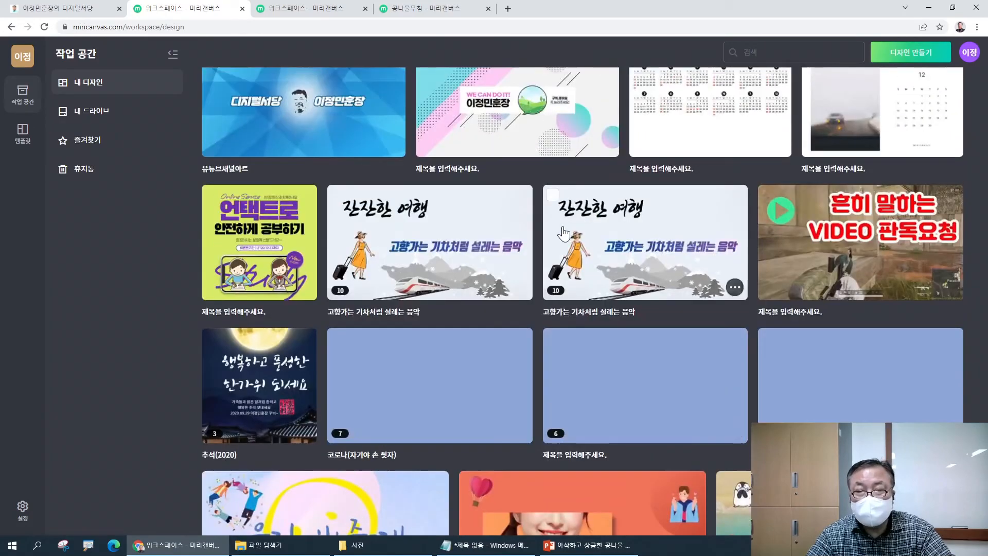
scroll(563, 232, up, 15)
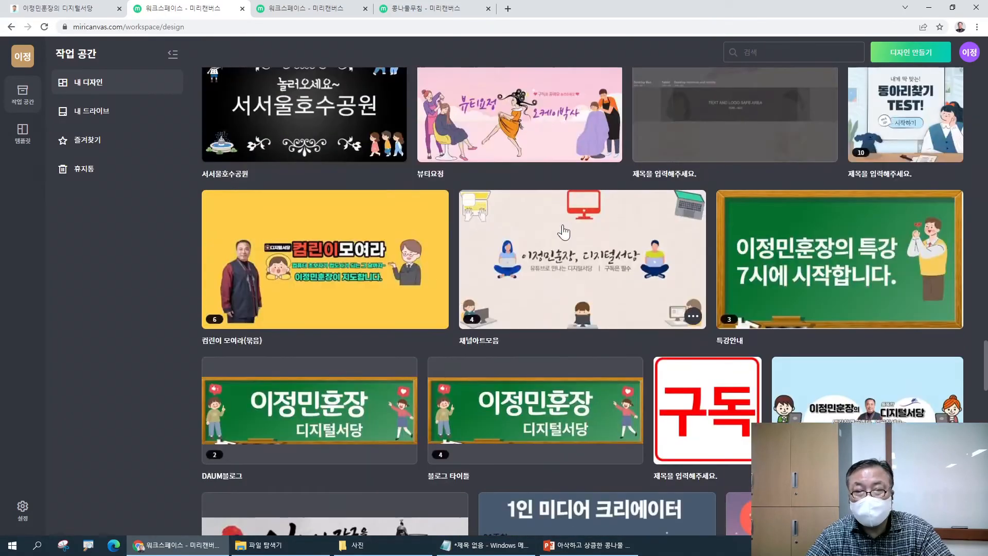
scroll(563, 232, up, 5)
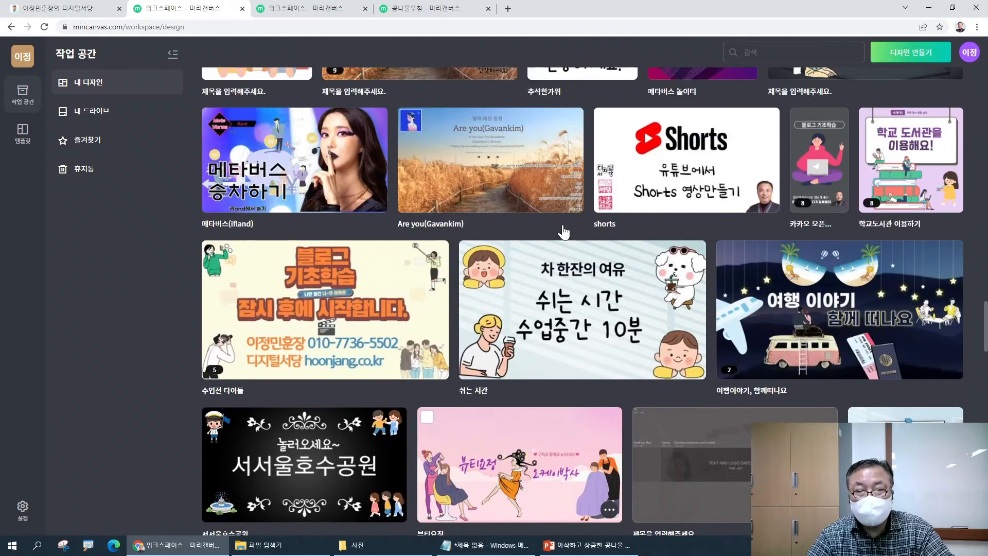
scroll(564, 232, up, 1)
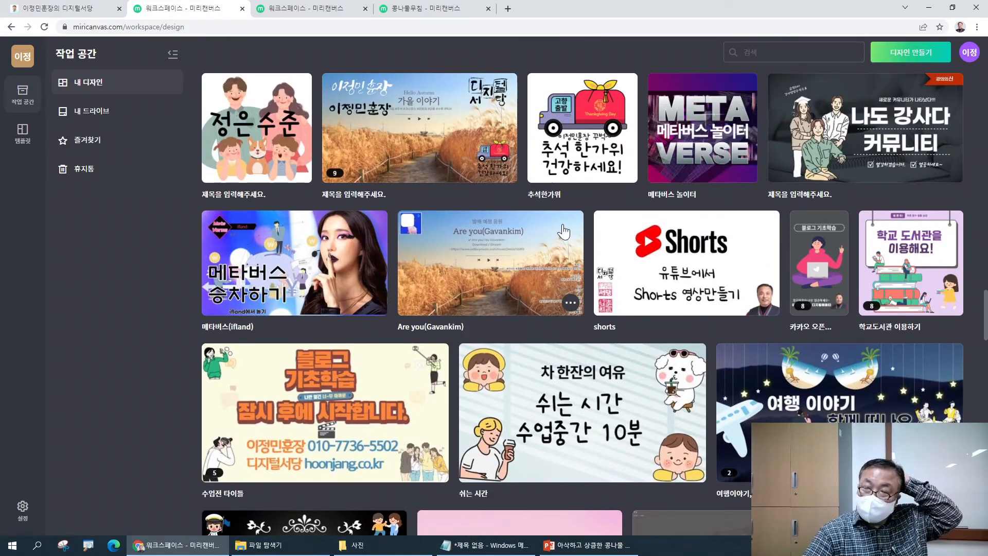
click(886, 258)
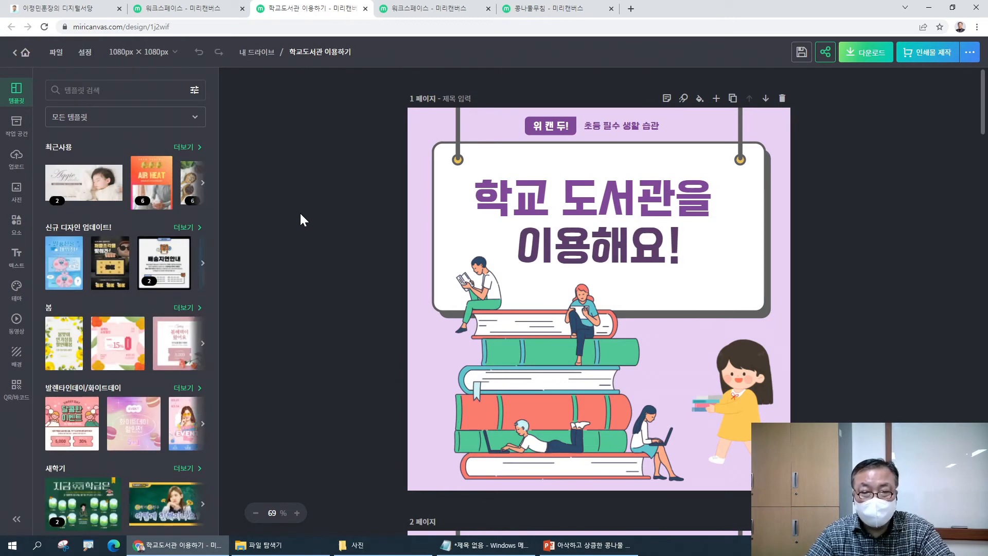
- Look through the pages of the 학교도서관 이용하기 design, from the title page to page 8
scroll(720, 288, down, 6)
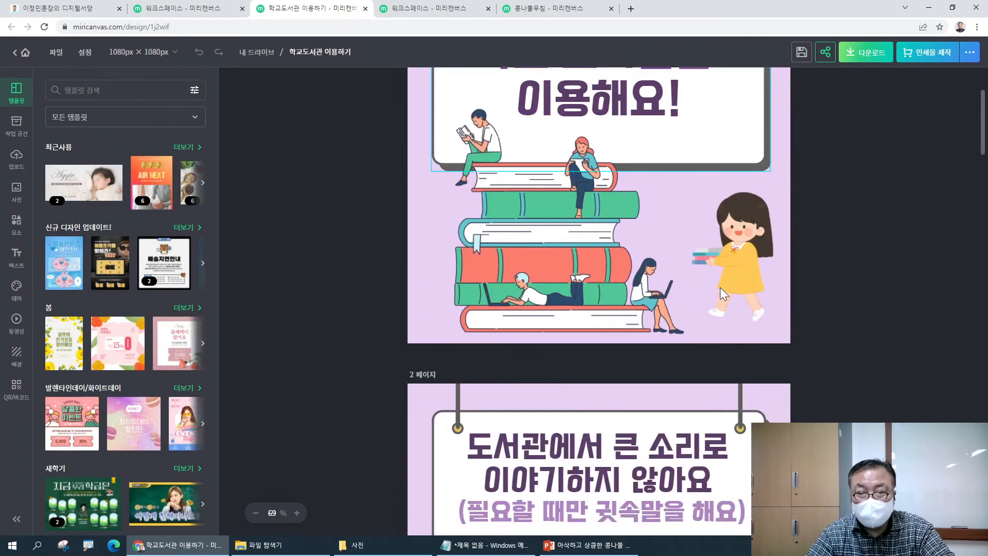
scroll(718, 265, down, 3)
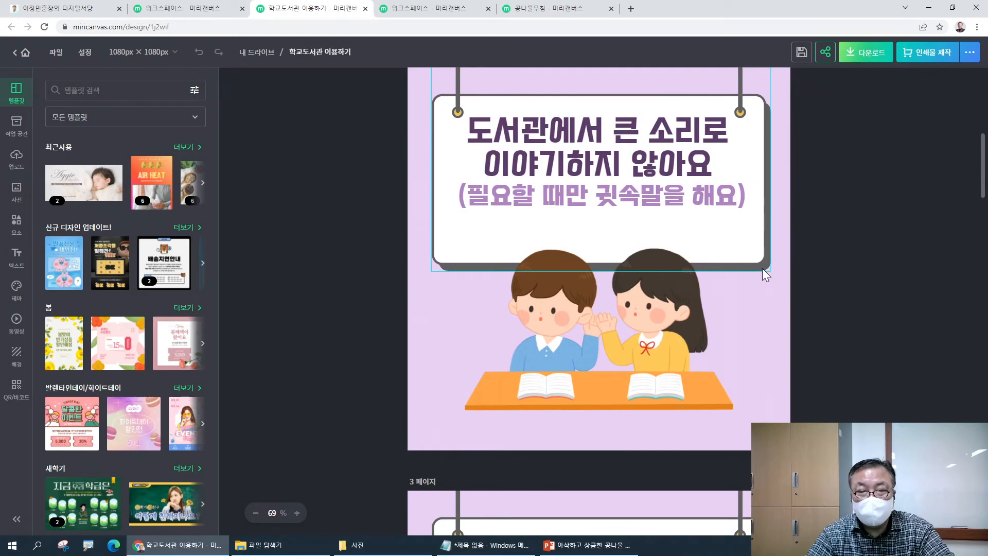
scroll(761, 268, down, 2)
scroll(752, 266, down, 5)
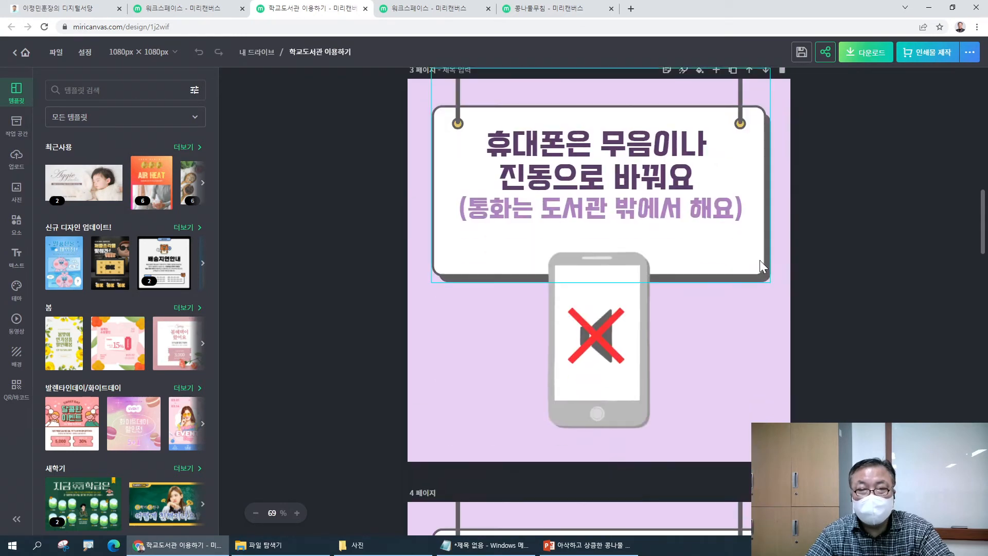
scroll(761, 260, down, 6)
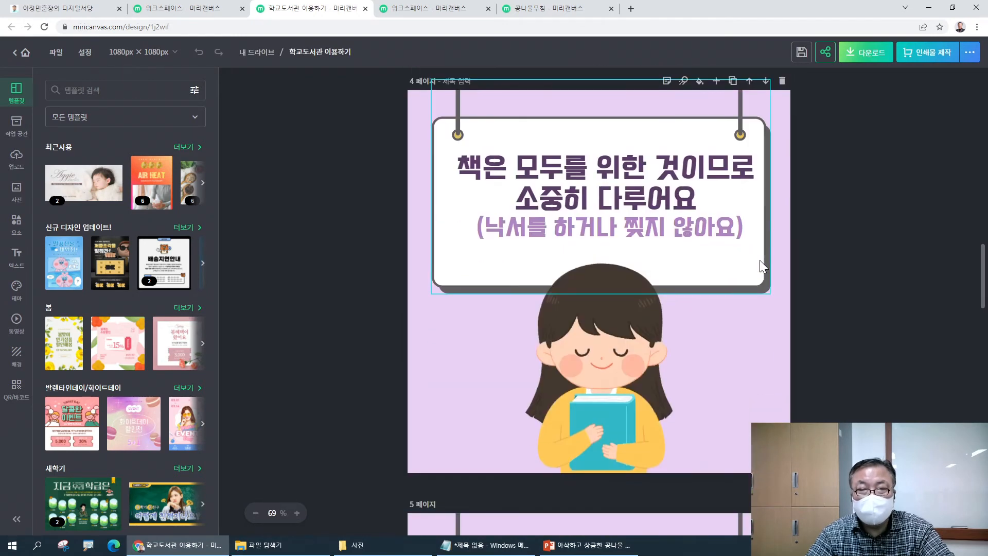
scroll(759, 258, down, 6)
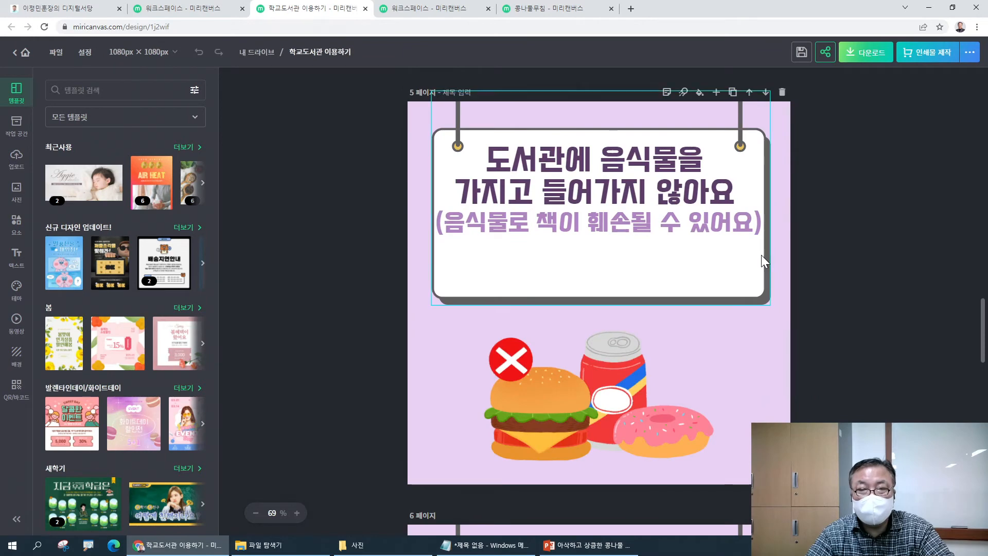
scroll(762, 255, down, 6)
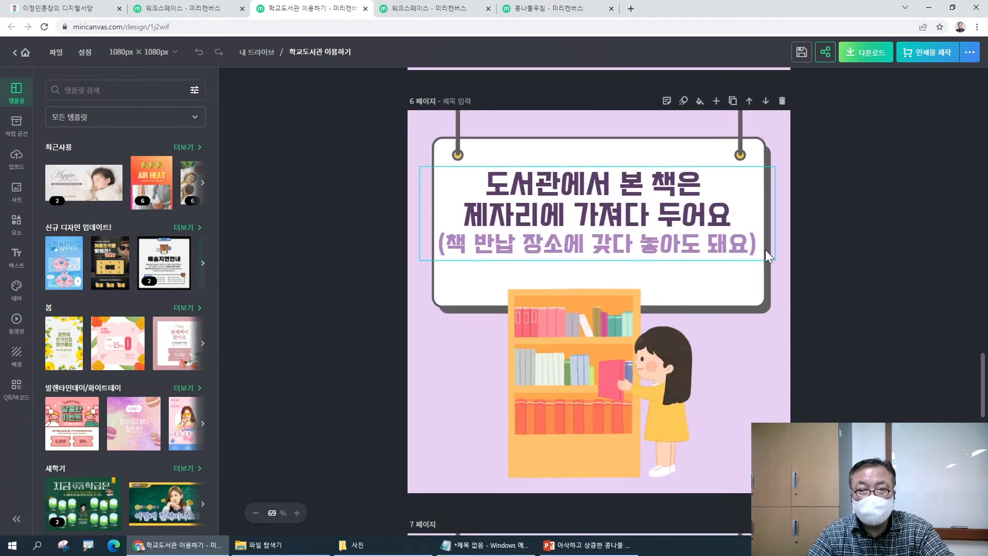
scroll(765, 249, down, 6)
scroll(766, 249, down, 6)
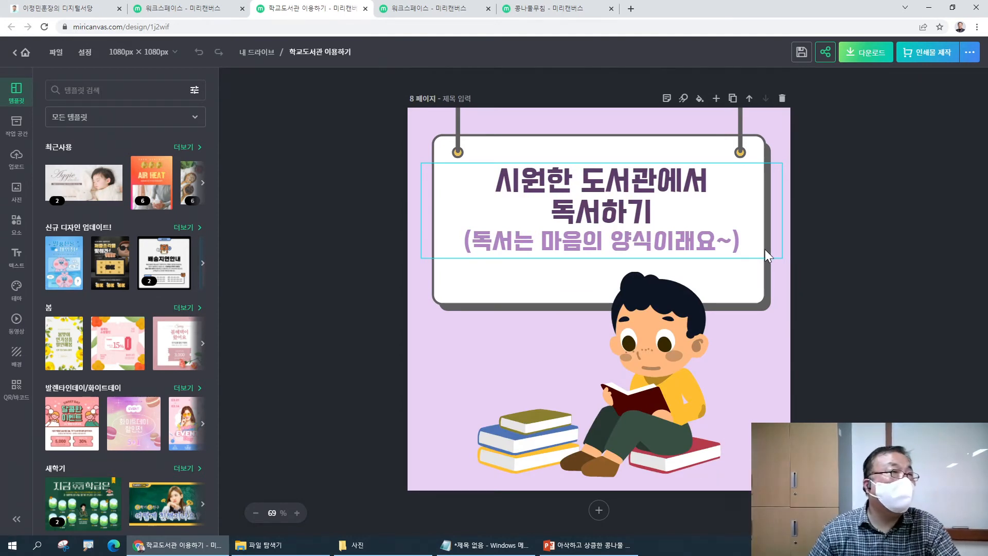
click(765, 249)
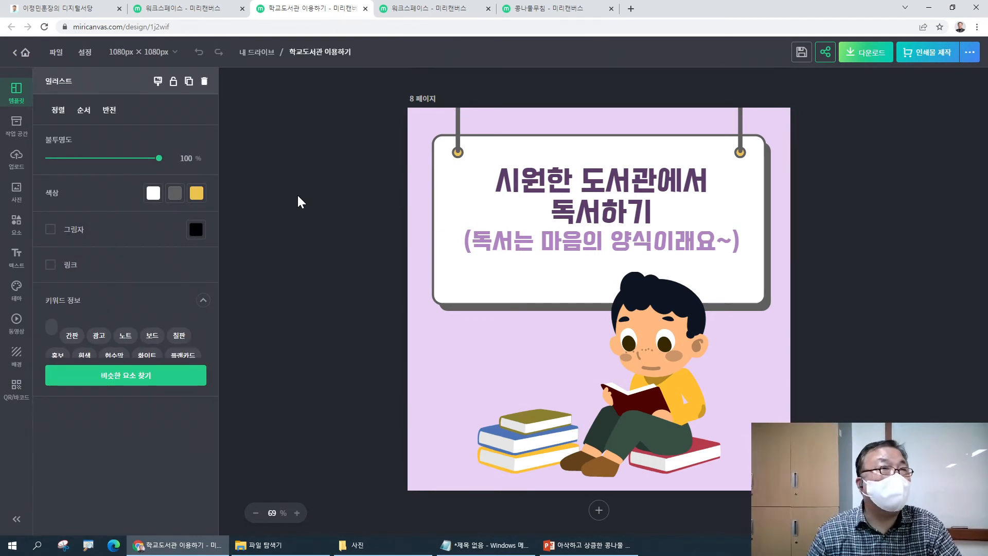
- Switch to the browser tab with the 콩나물무침 design and show its title page
click(196, 9)
click(296, 9)
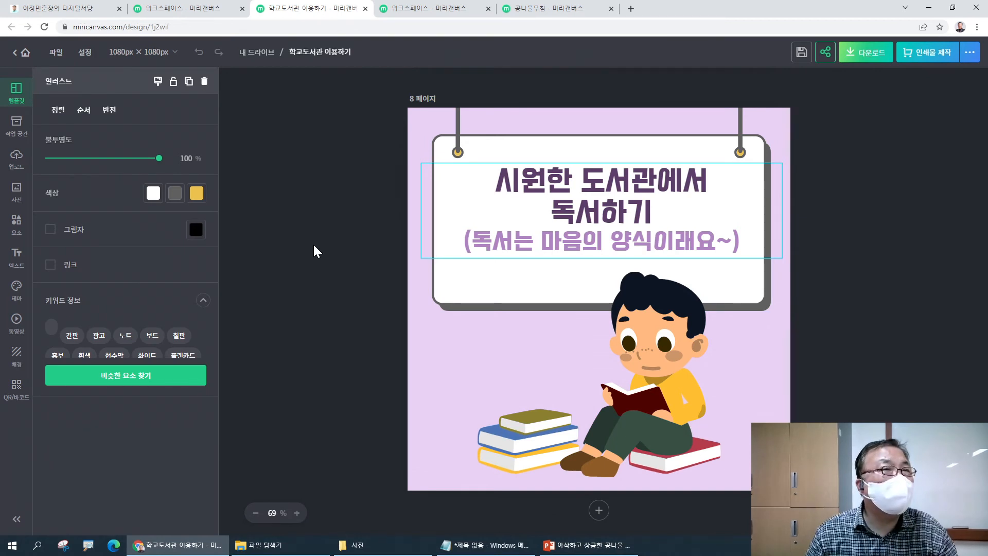
click(556, 11)
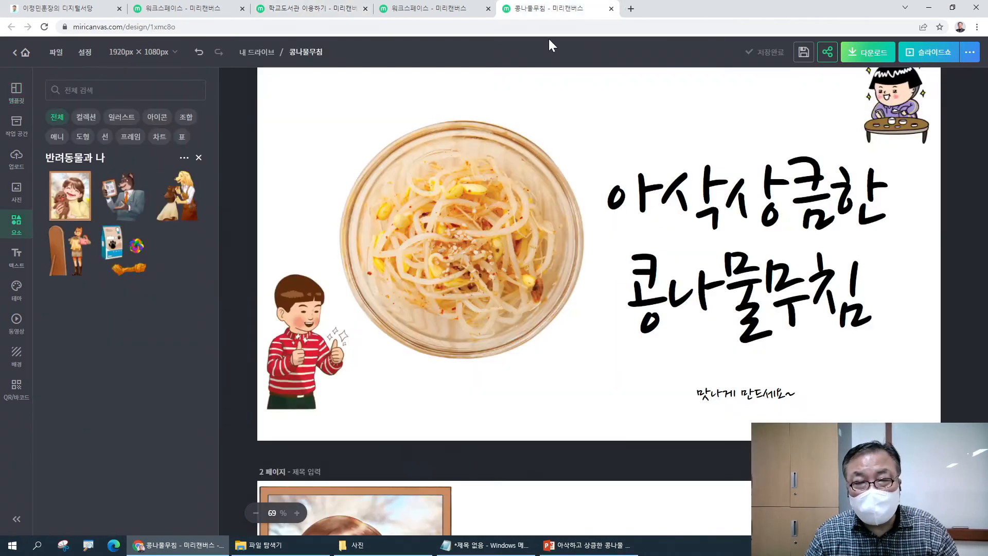
scroll(878, 233, up, 2)
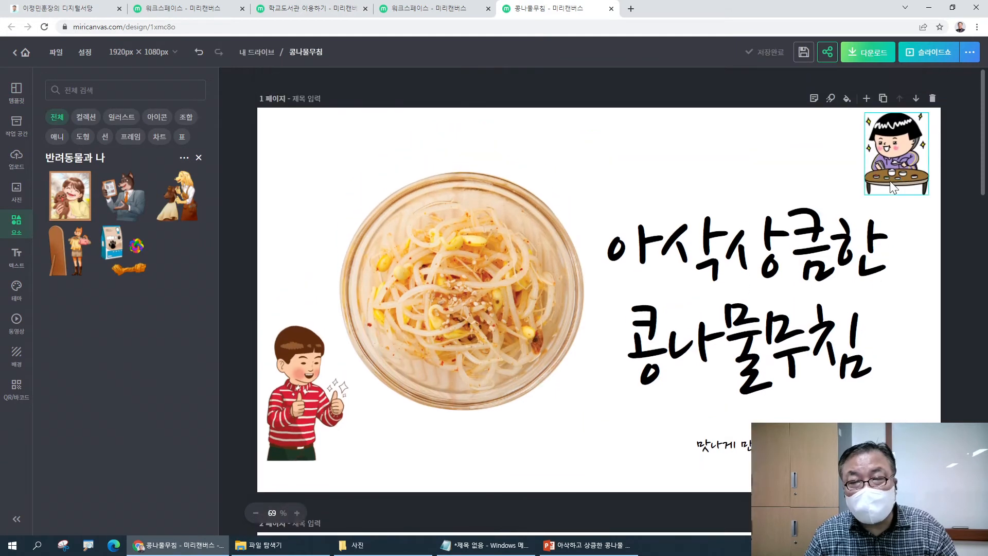
- Open the download settings and compare the options for the PNG, PDF, PPT and JPG formats, including PNG's transparent background
click(869, 57)
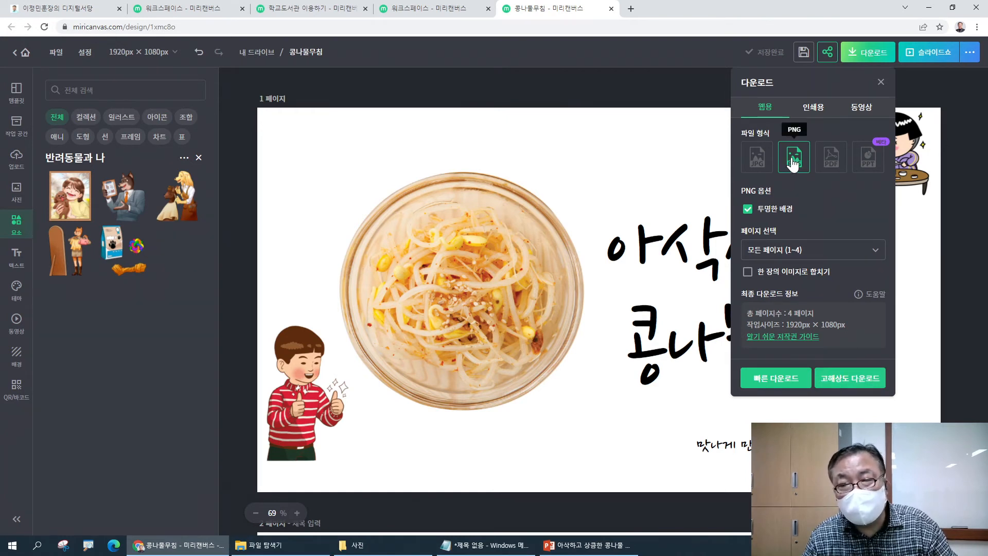
click(869, 163)
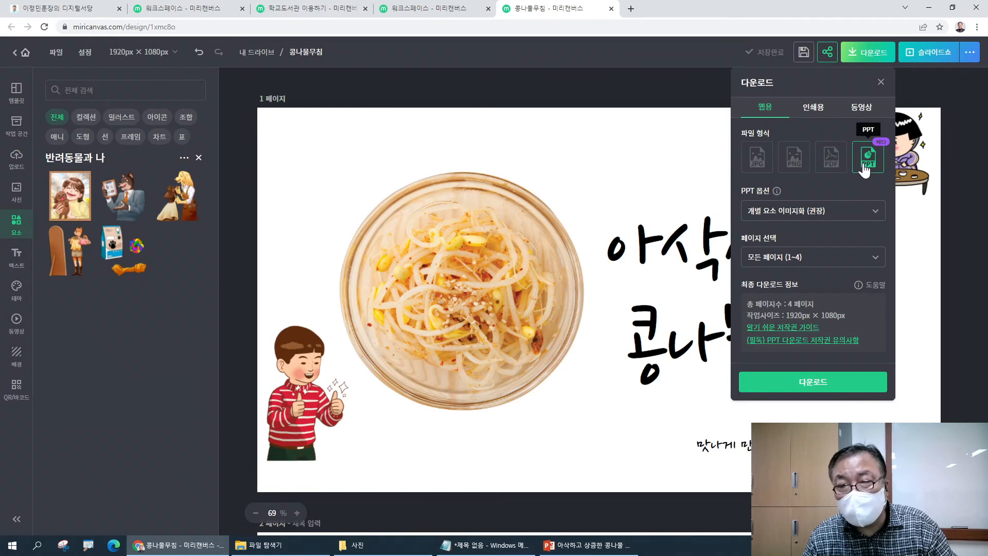
click(792, 171)
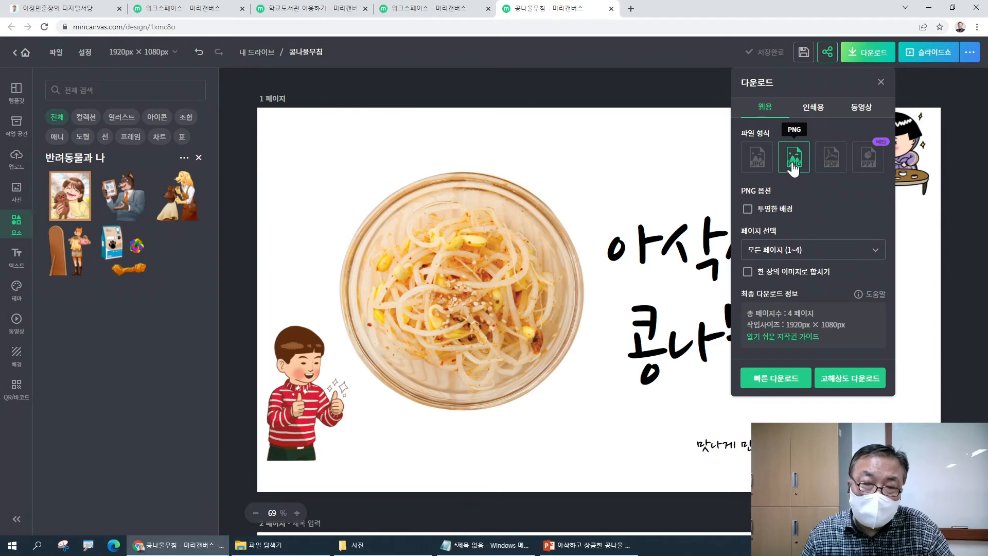
click(830, 163)
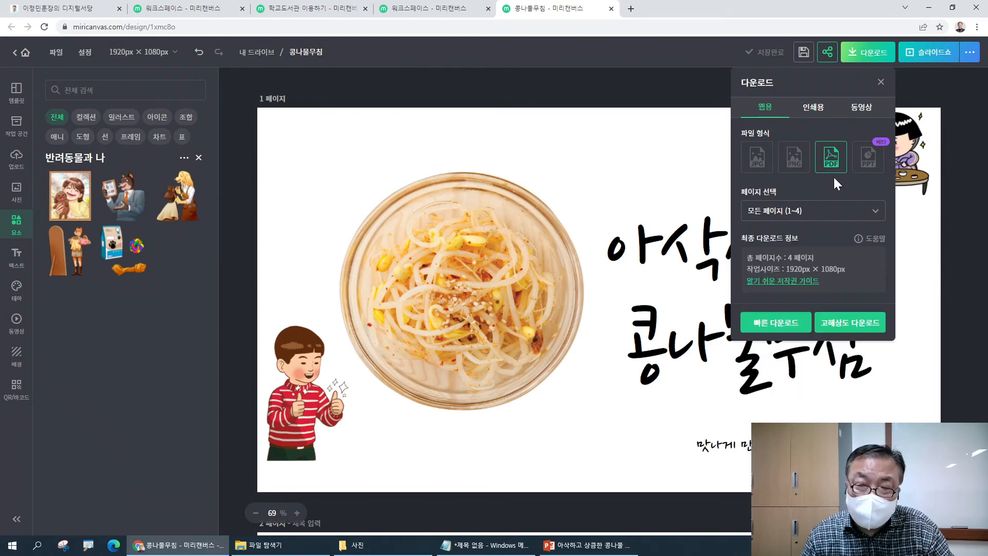
click(868, 164)
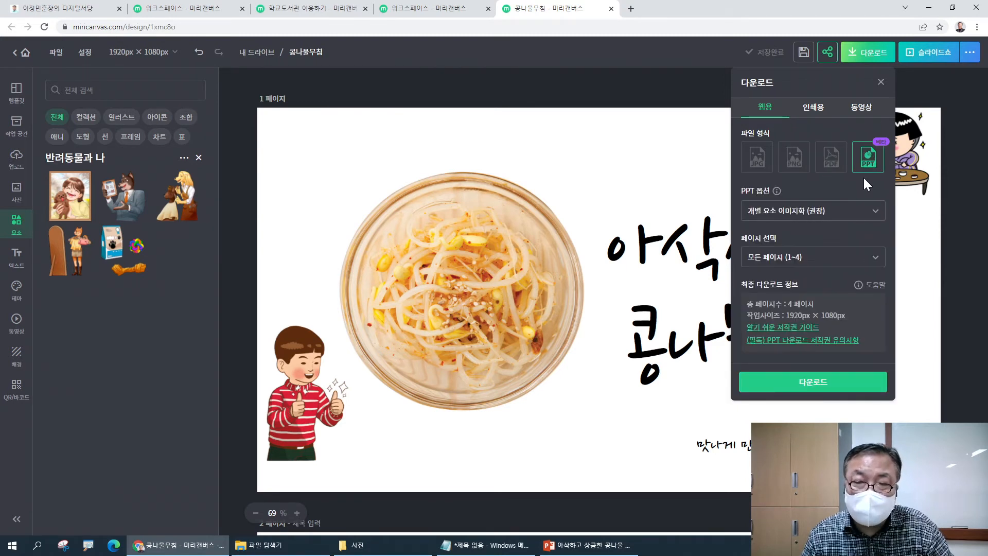
click(756, 160)
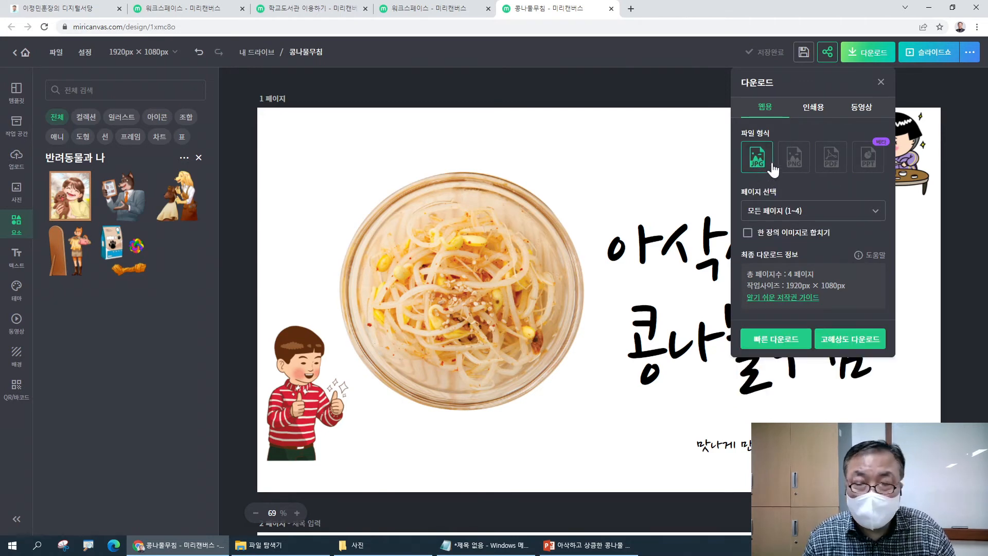
click(794, 157)
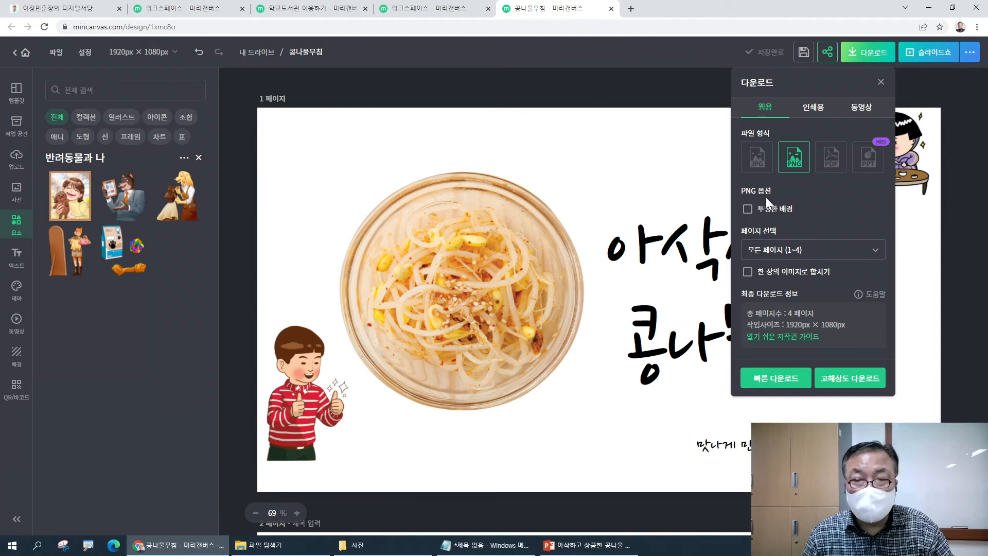
click(763, 219)
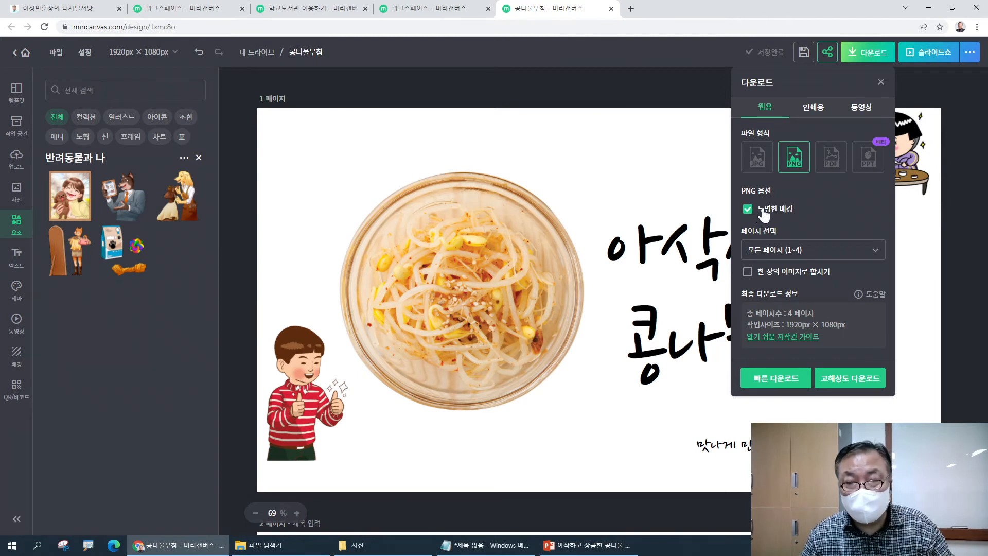
click(763, 213)
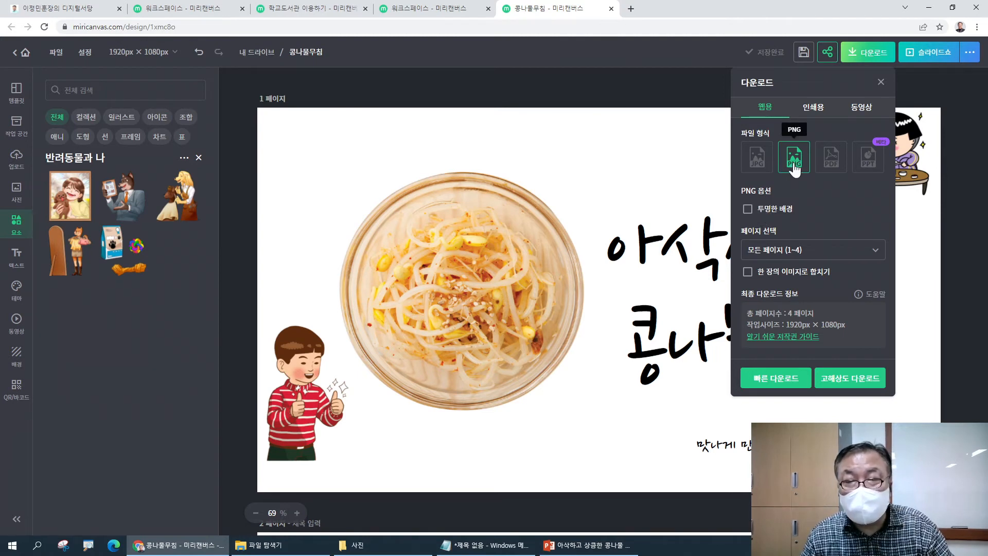
- Download all pages (1~4) as PPT with the 개별 요소 이미지화 (권장) option and open 콩나물무침.pptx in PowerPoint
click(868, 156)
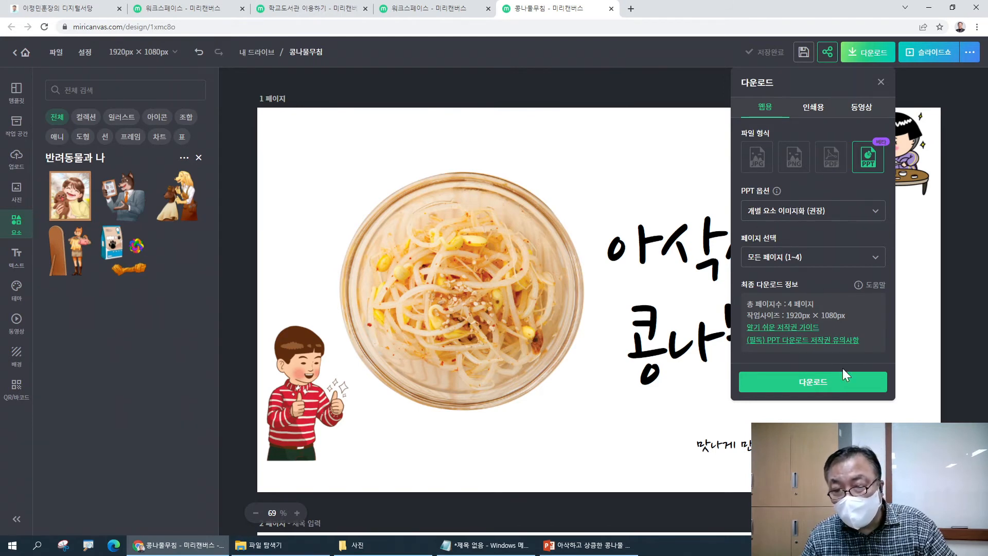
click(813, 383)
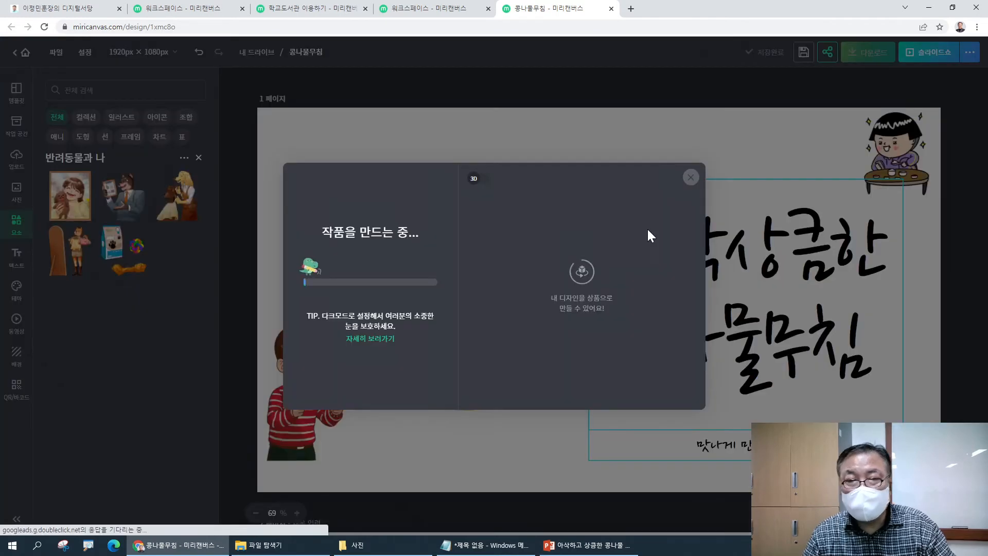
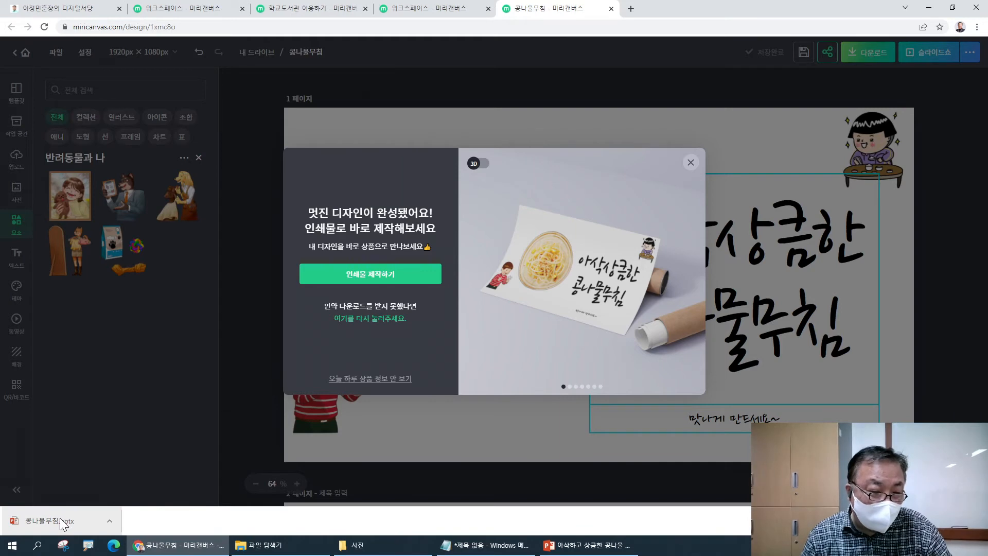
click(60, 519)
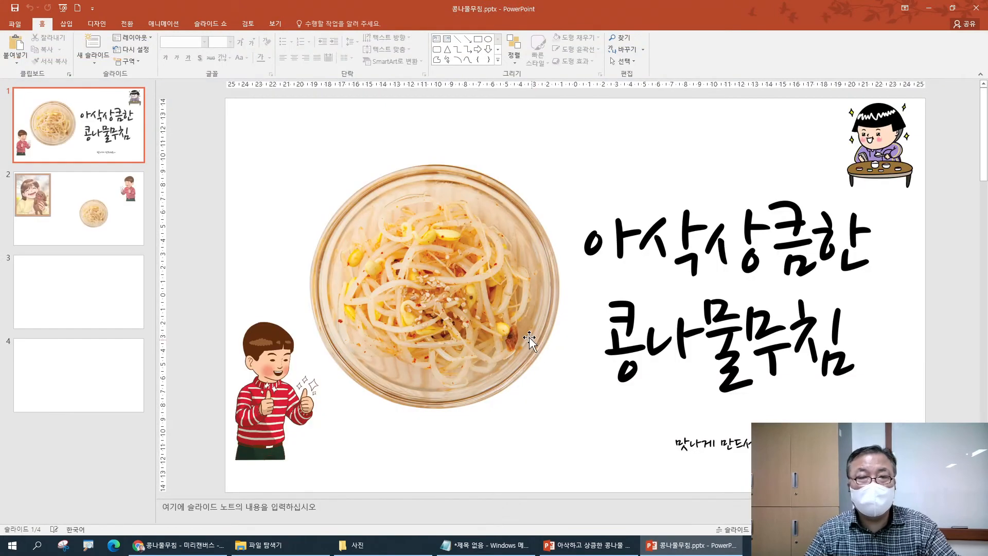
- On slide 1, shrink the bean sprout bowl picture slightly and move the title lettering a little up and to the left
scroll(529, 338, down, 1)
scroll(528, 339, down, 2)
scroll(529, 339, up, 3)
click(496, 270)
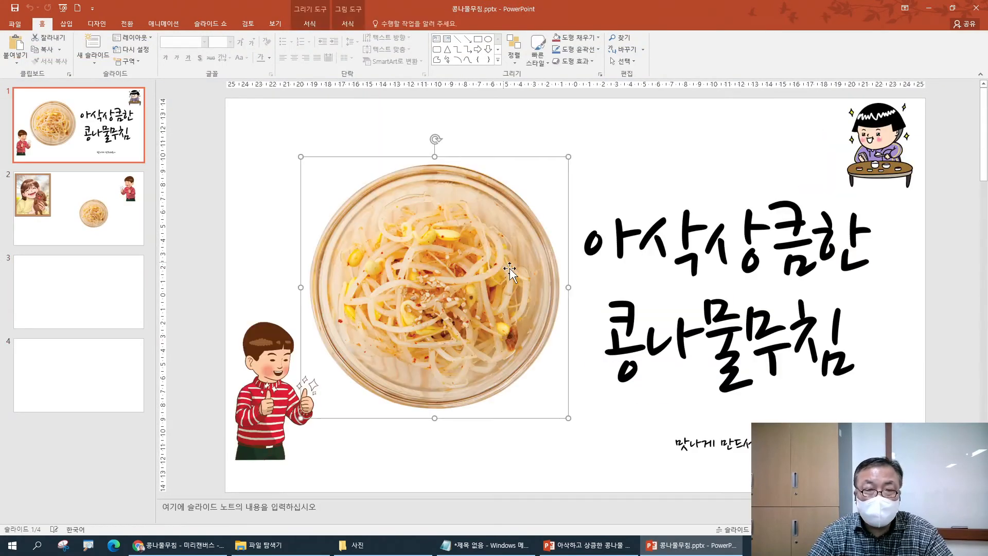
drag(562, 417, 551, 399)
click(642, 235)
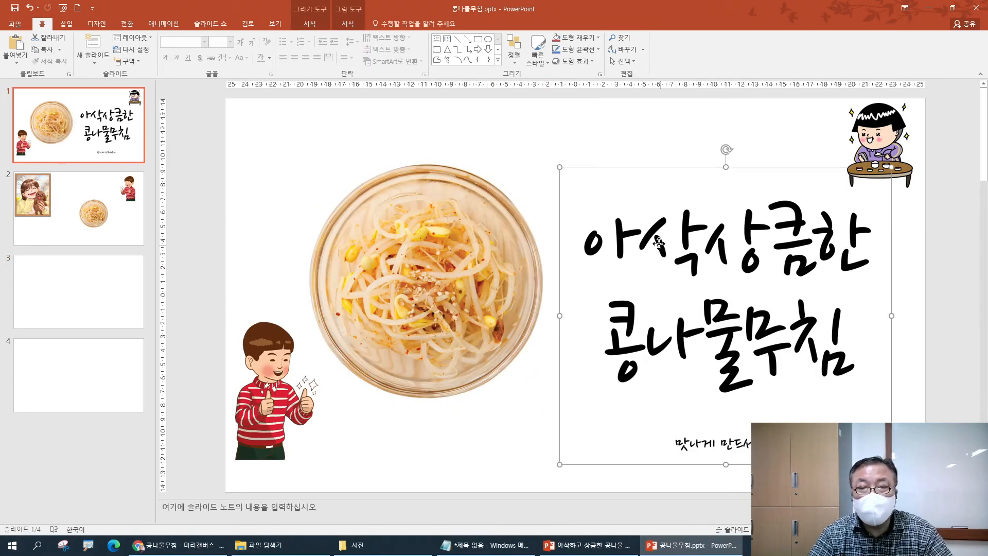
drag(660, 244, 643, 234)
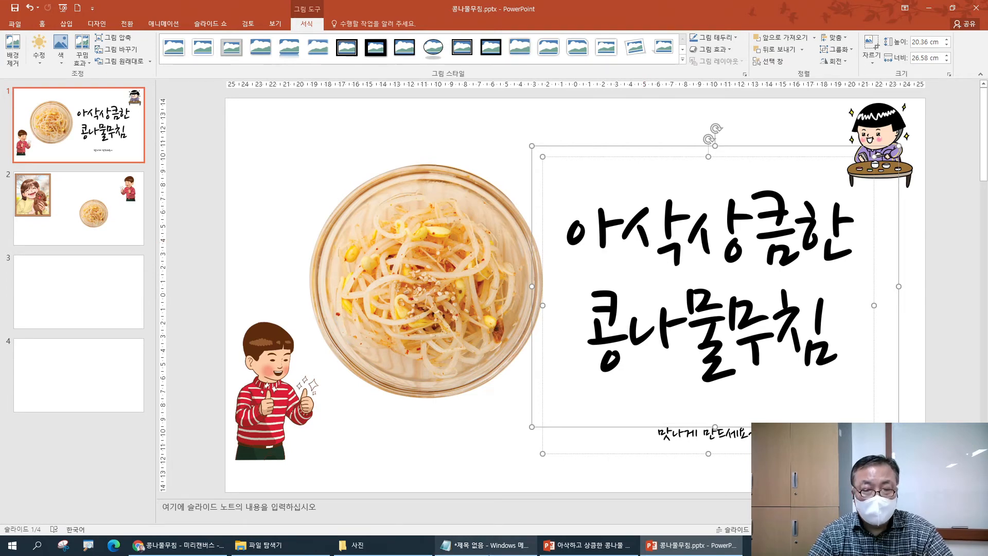
- Switch back to the 콩나물무침 design in MiriCanvas, dismiss the print product dialog and look over the remaining pages
click(177, 544)
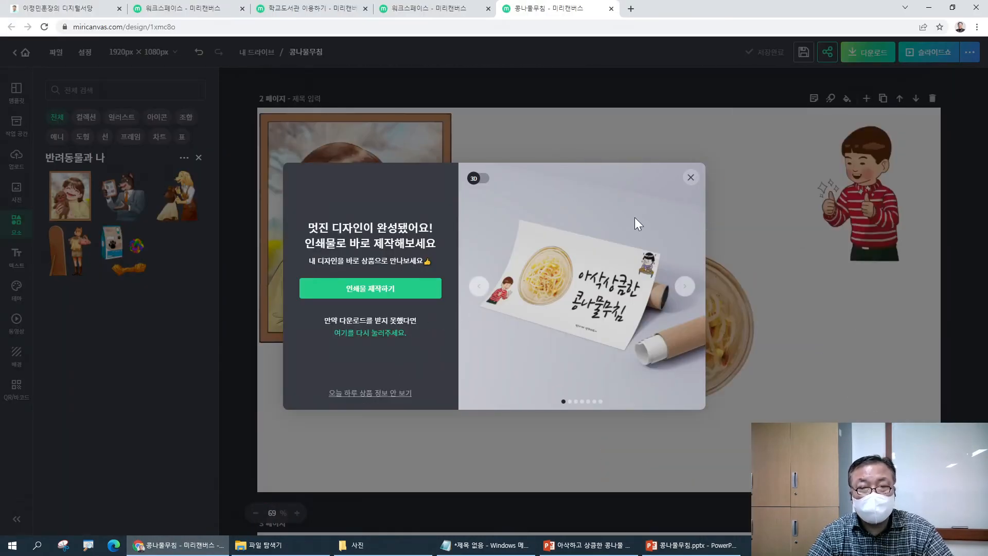
click(690, 177)
scroll(340, 361, down, 1)
scroll(340, 362, down, 15)
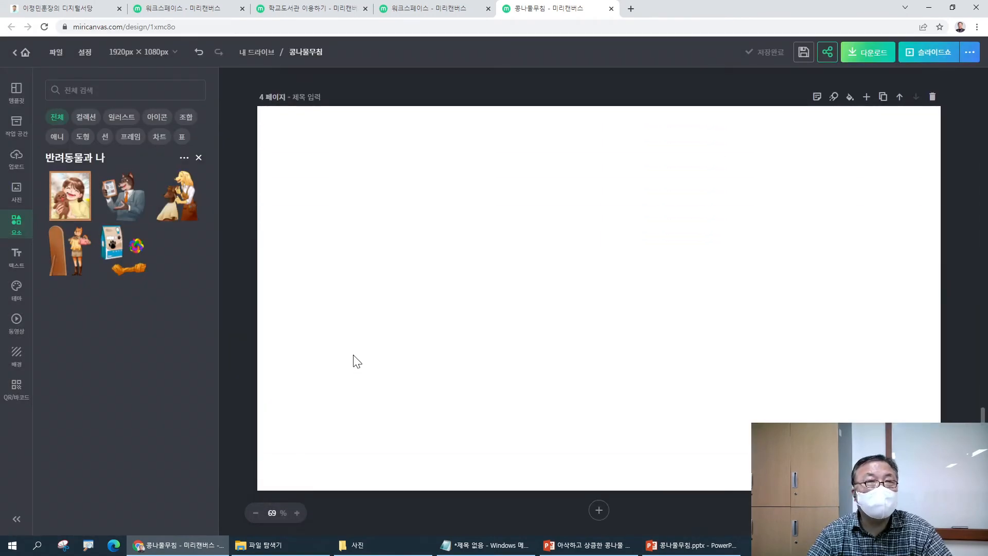
click(357, 360)
scroll(355, 363, up, 6)
- Switch to 콩나물무침.pptx in PowerPoint, view blank slide 3 and return to the MiriCanvas design
click(682, 549)
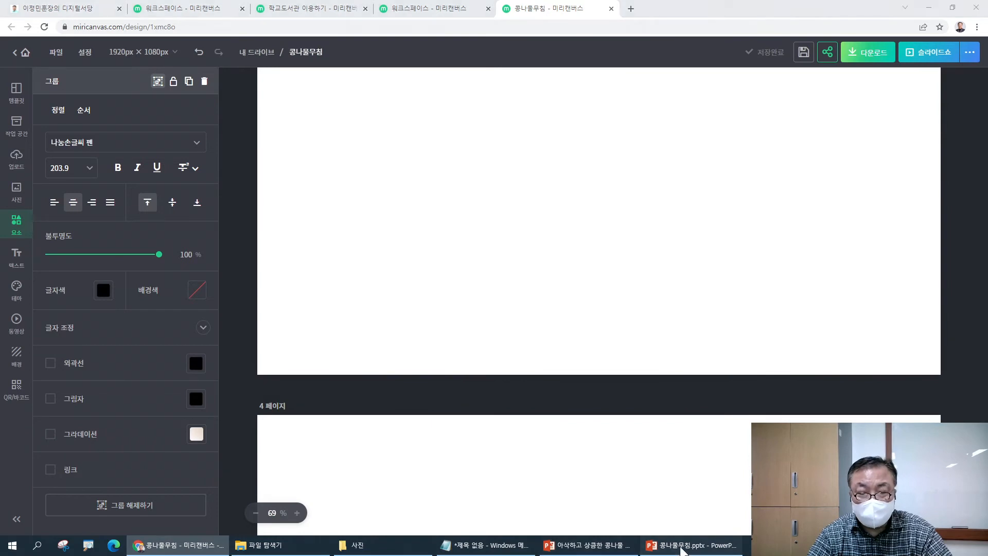
click(103, 319)
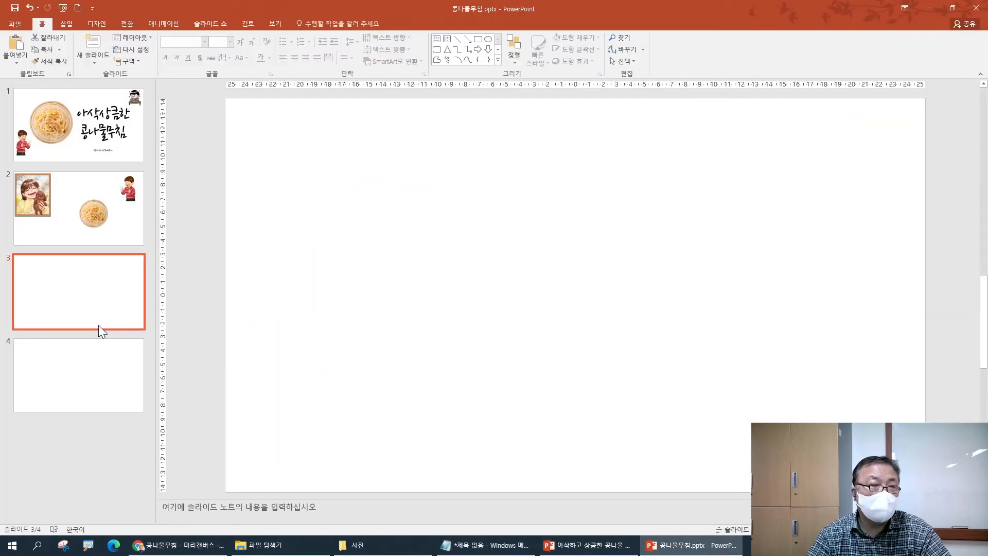
key(alt+Tab)
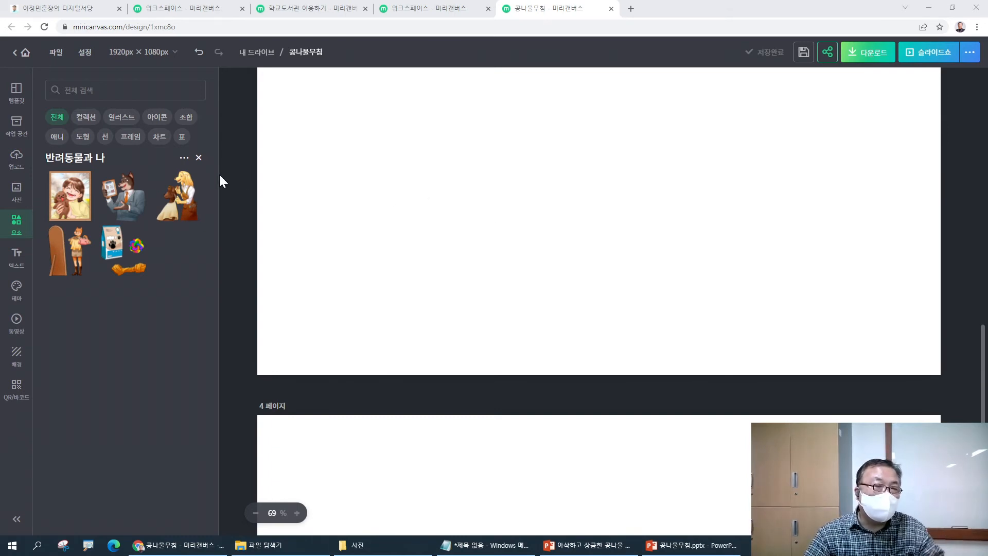
- Close the 반려동물과 나 element collection and bring page 3 of the design into view
click(198, 158)
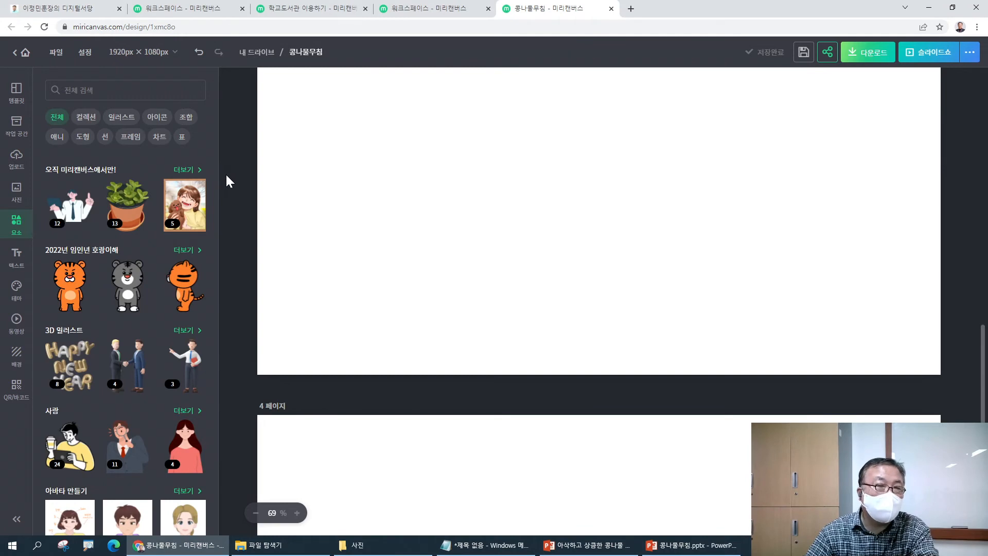
scroll(277, 213, up, 3)
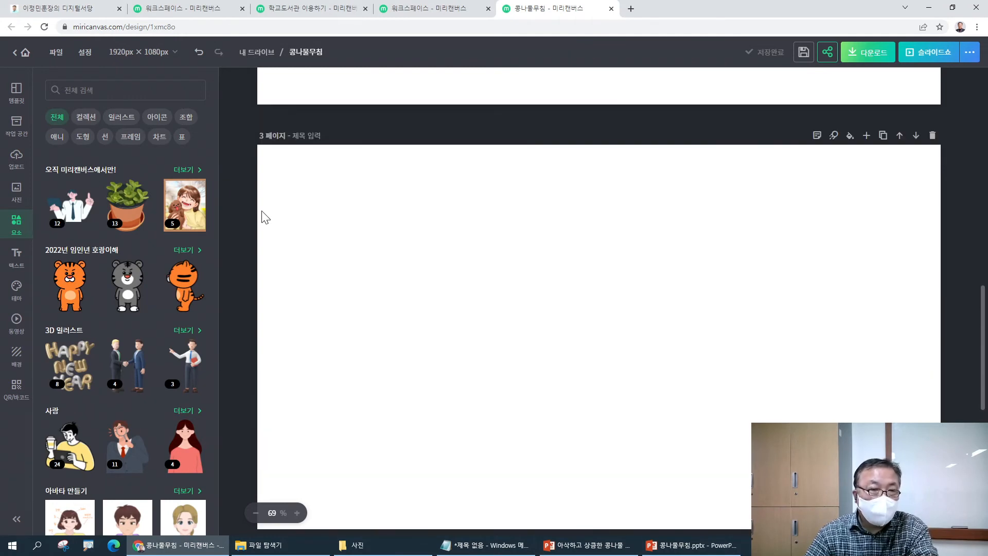
scroll(265, 217, up, 1)
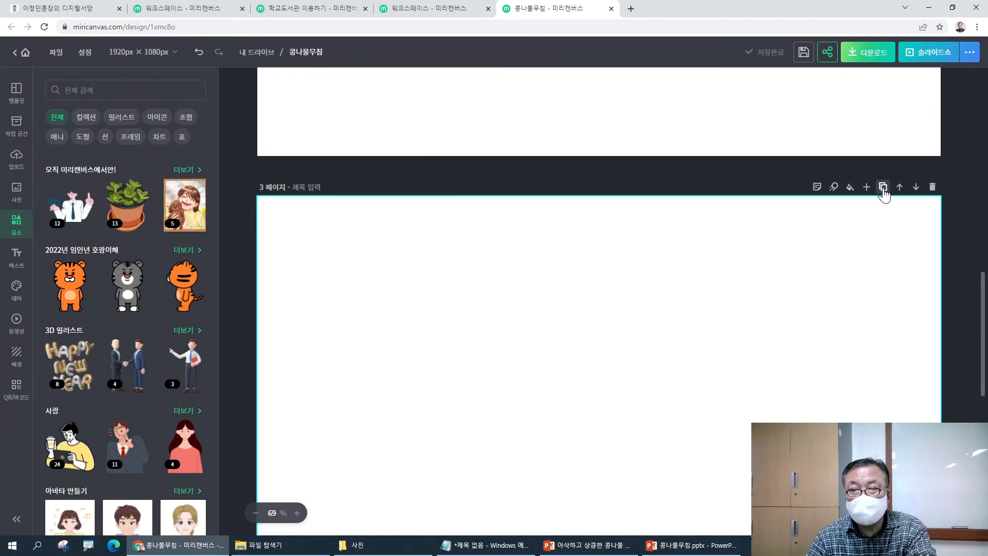
- Delete the two blank pages at the end of the 콩나물무침 design and return to page 1
click(932, 189)
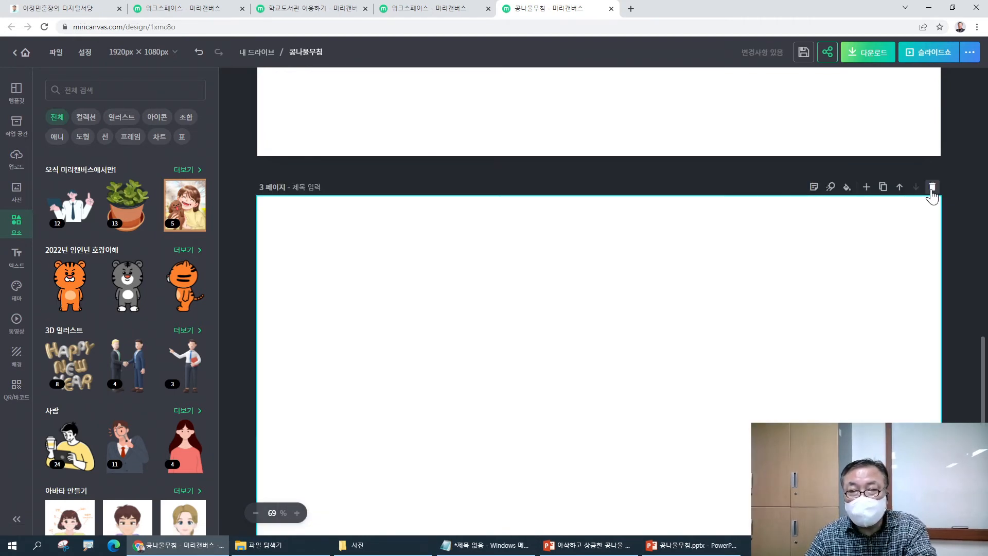
click(932, 188)
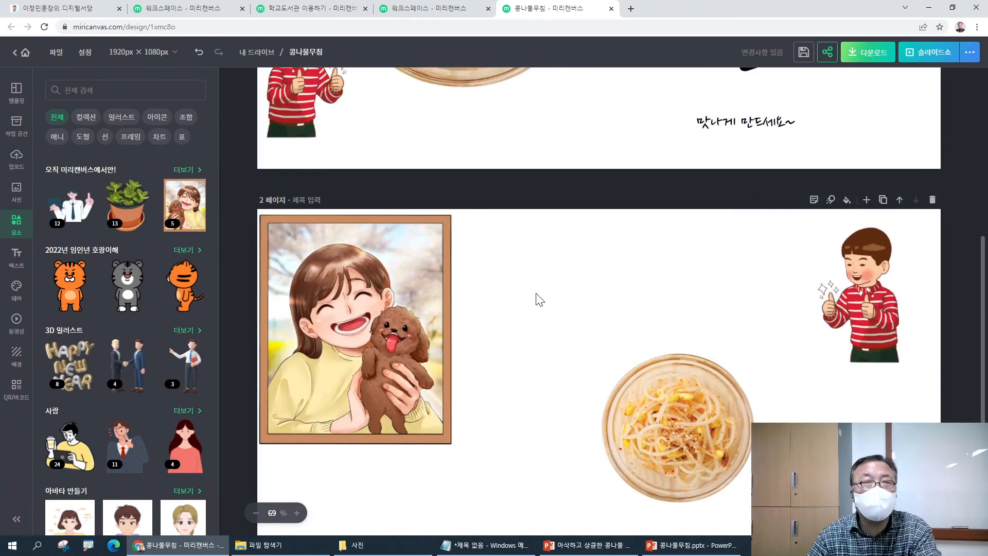
scroll(535, 296, up, 6)
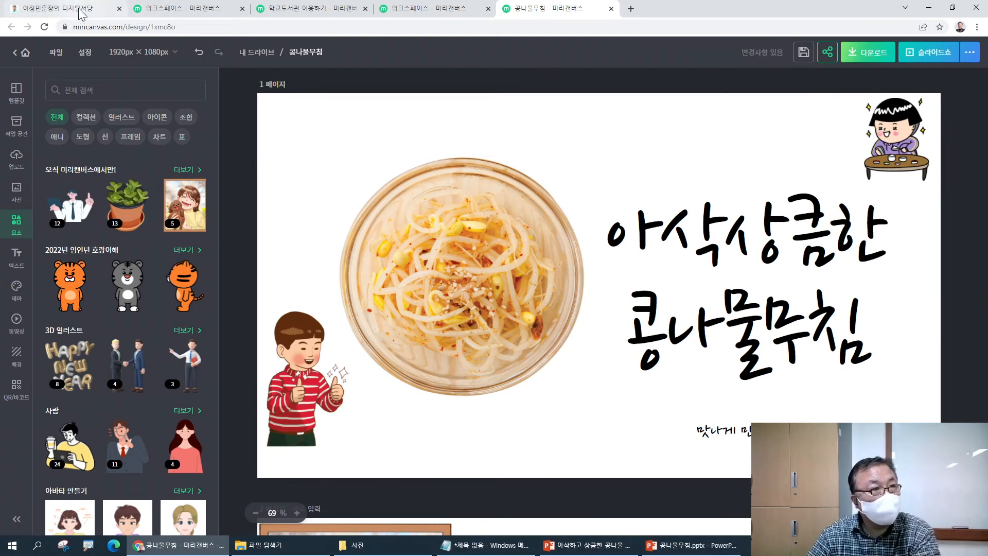
- Switch to File Explorer, open the 교재 folder on drive E and display its files as large icons
click(319, 548)
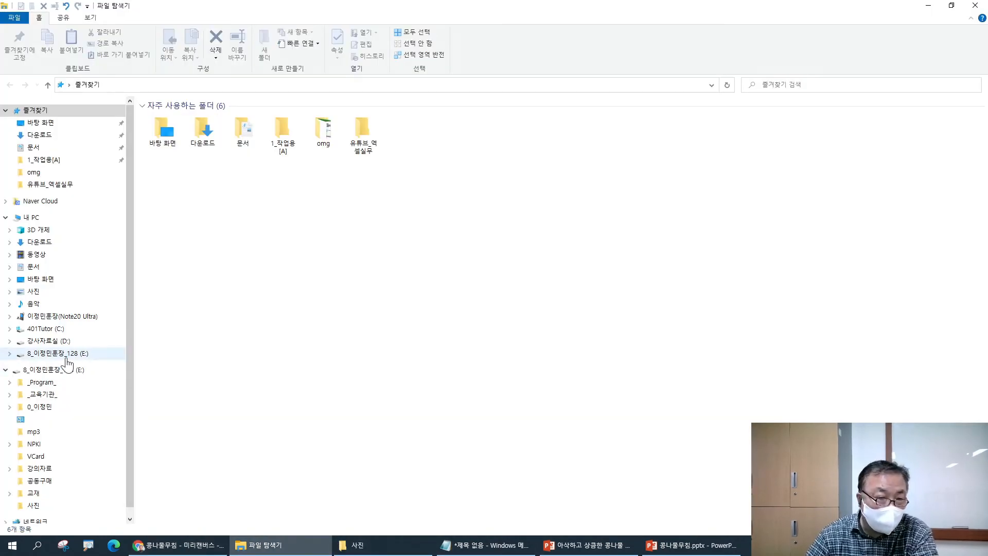
click(65, 354)
double_click(173, 216)
scroll(236, 329, down, 2)
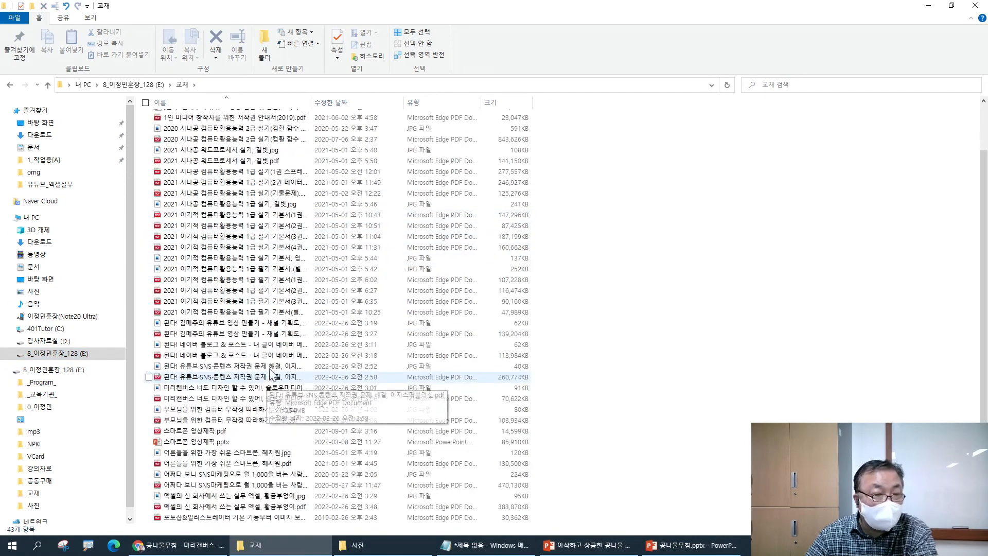
click(91, 19)
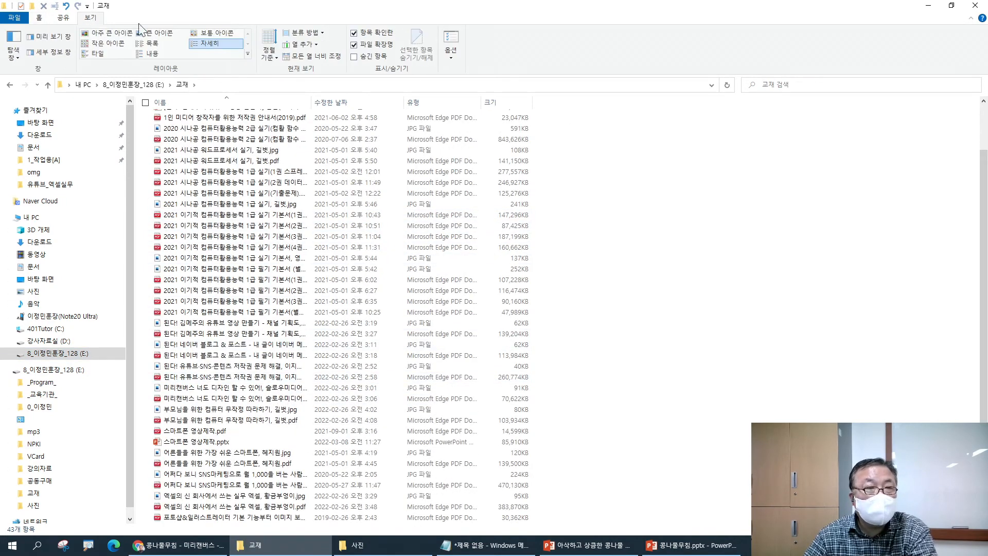
click(158, 35)
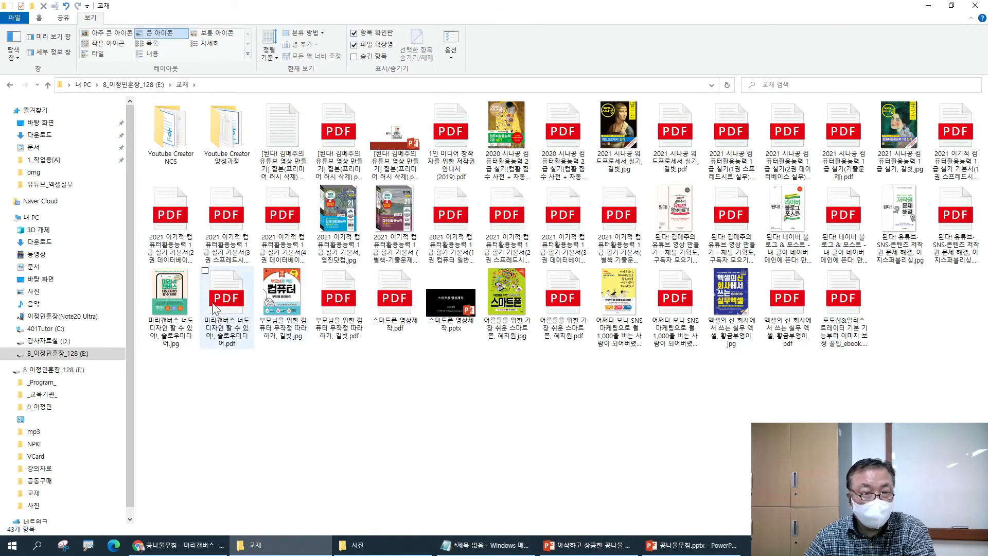
- View the cover image of the book 미리캔버스 너도 디자인 할 수 있어! and close it
click(178, 291)
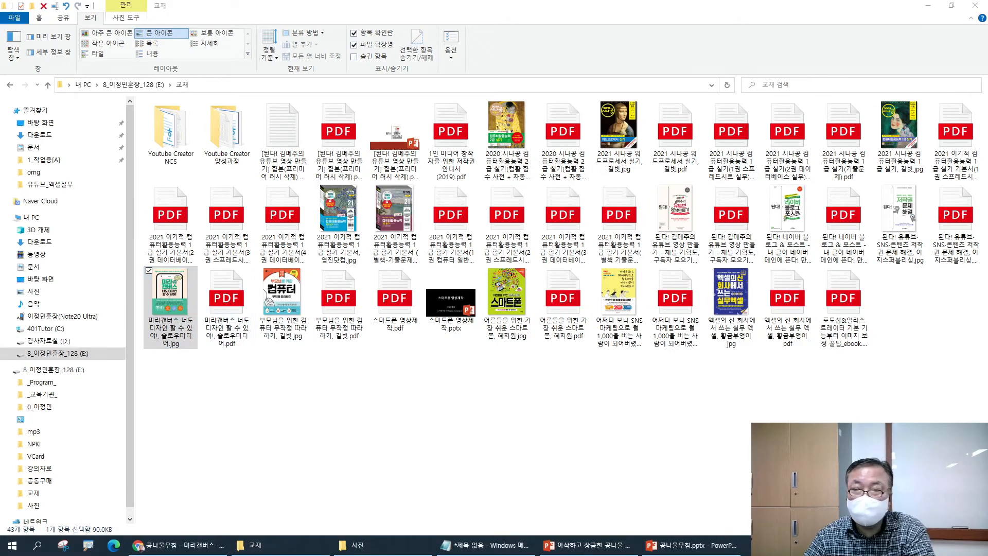
drag(719, 201, 403, 3)
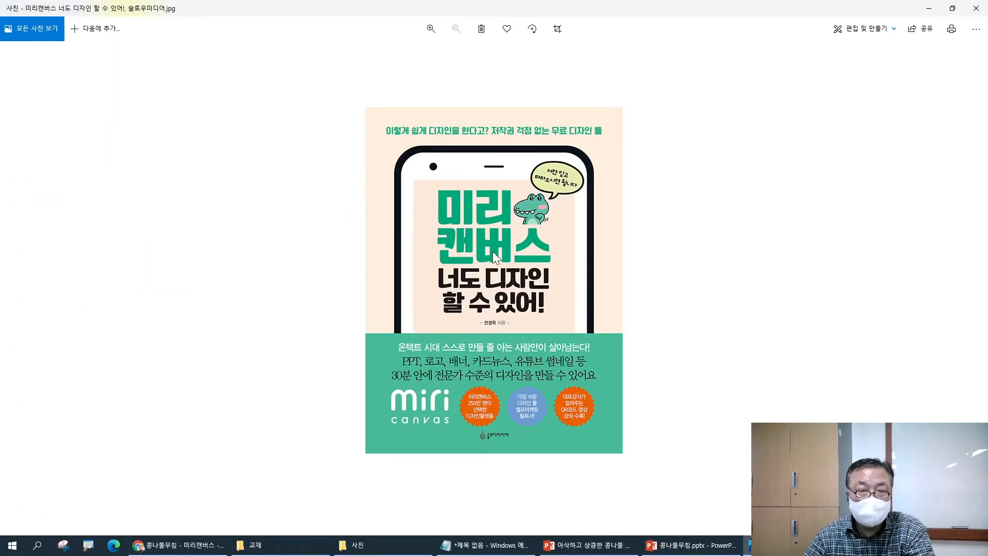
click(975, 9)
- Open the PDF of 미리캔버스 너도 디자인 할 수 있어!, look through it up to the table of contents and close it
double_click(239, 304)
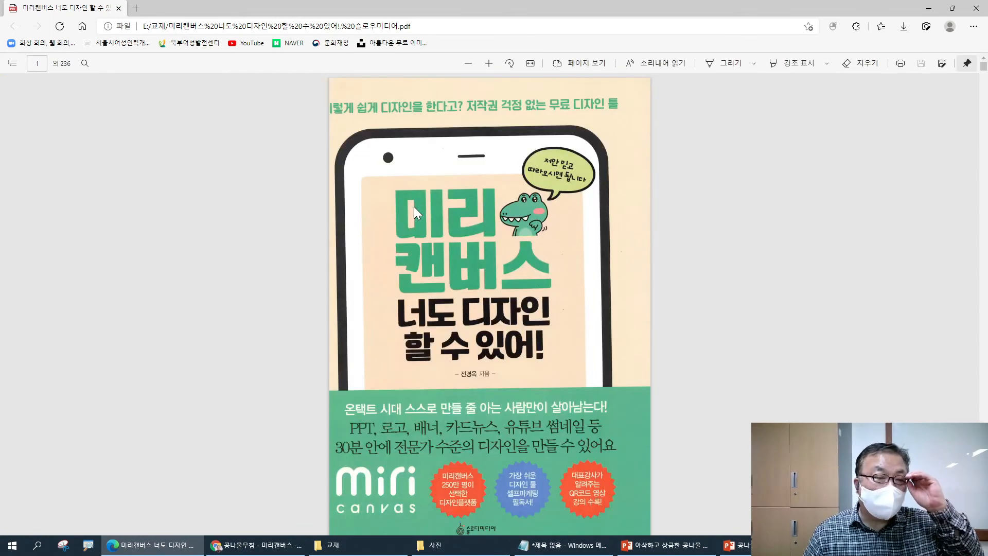
scroll(480, 310, down, 20)
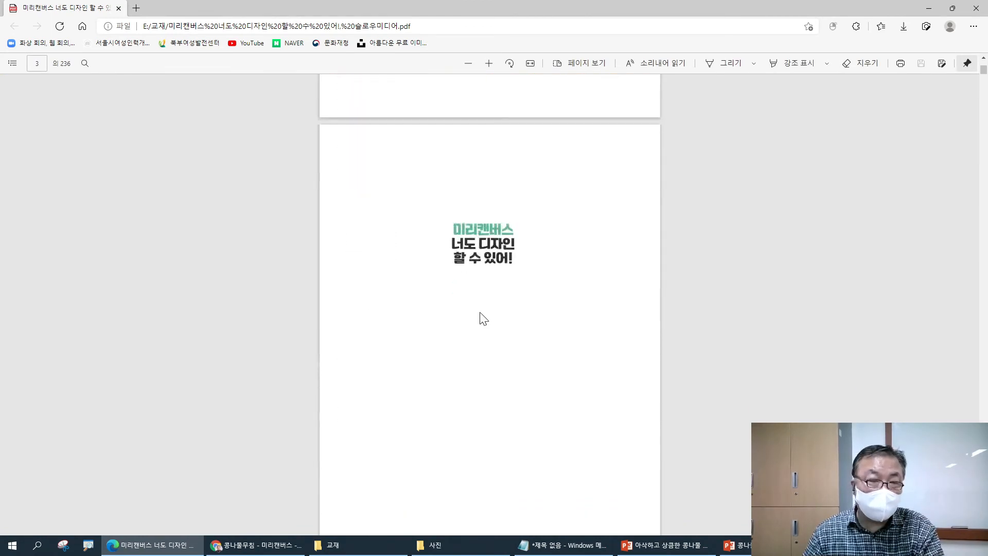
scroll(479, 314, down, 20)
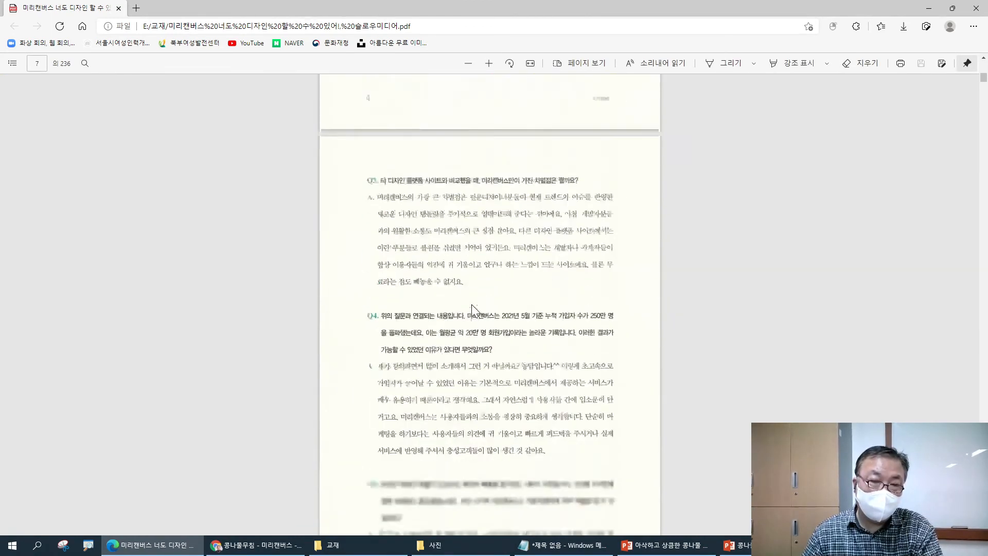
scroll(469, 309, down, 10)
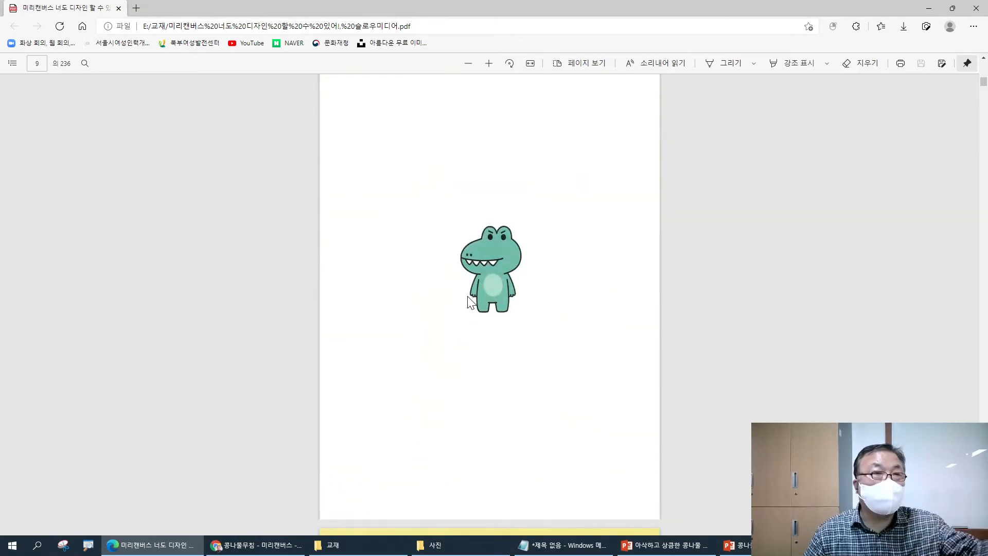
scroll(470, 301, down, 5)
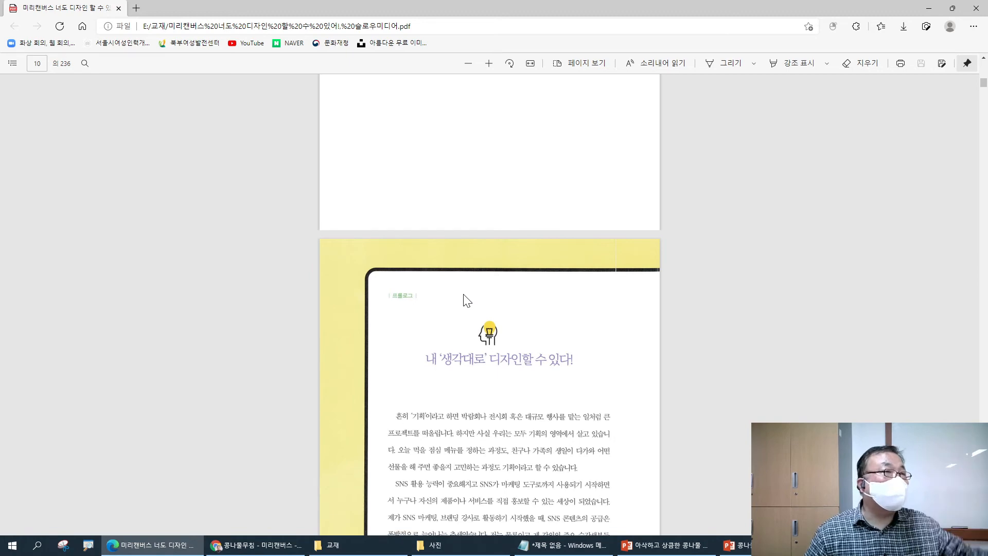
scroll(461, 301, down, 4)
scroll(458, 305, down, 18)
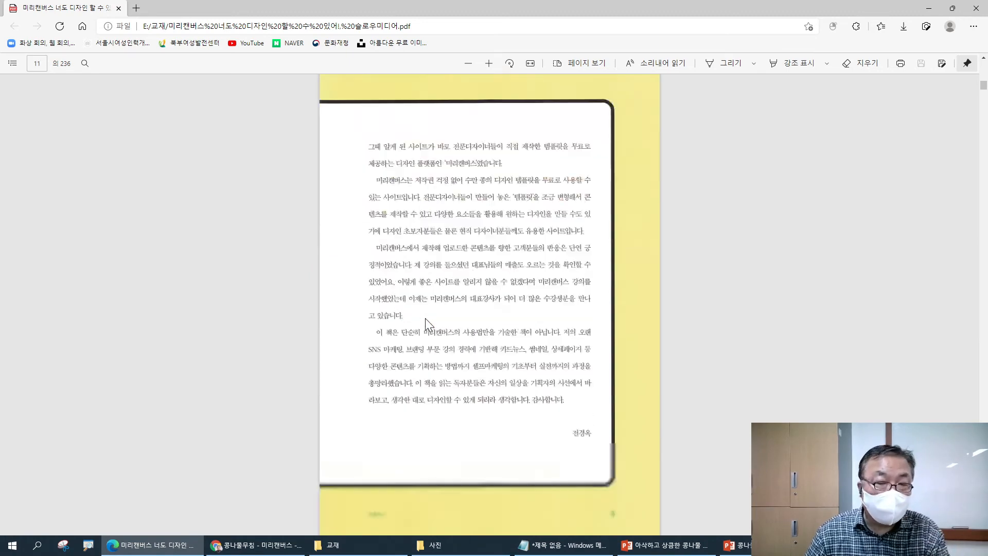
scroll(422, 323, down, 10)
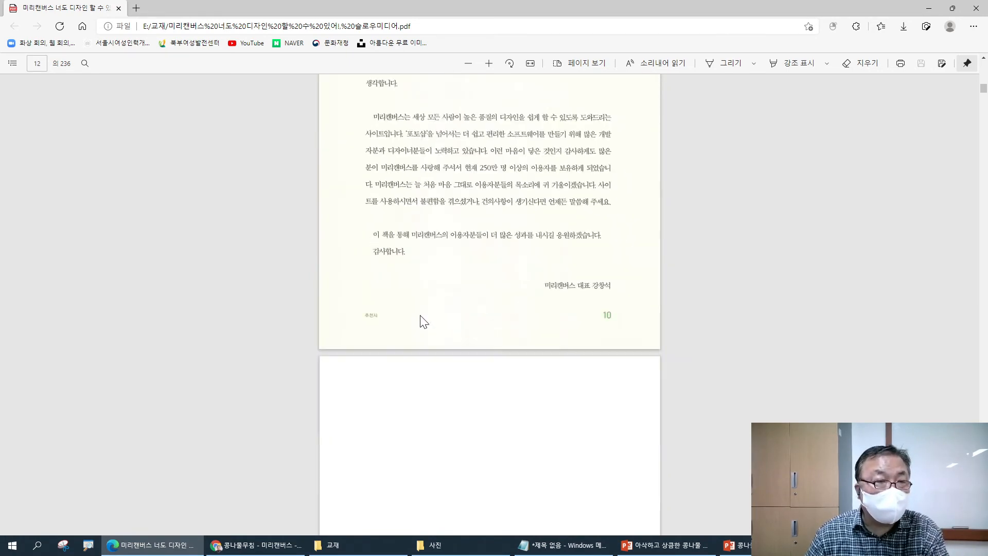
scroll(422, 318, down, 10)
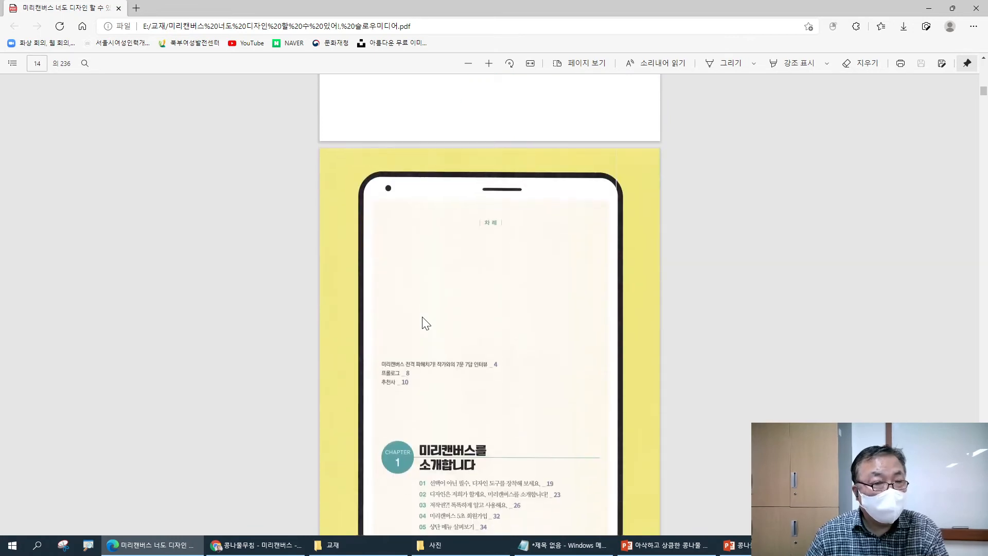
click(976, 8)
- View the MiriCanvas book cover image once more, close it and return to the 콩나물무침 design in MiriCanvas
double_click(190, 286)
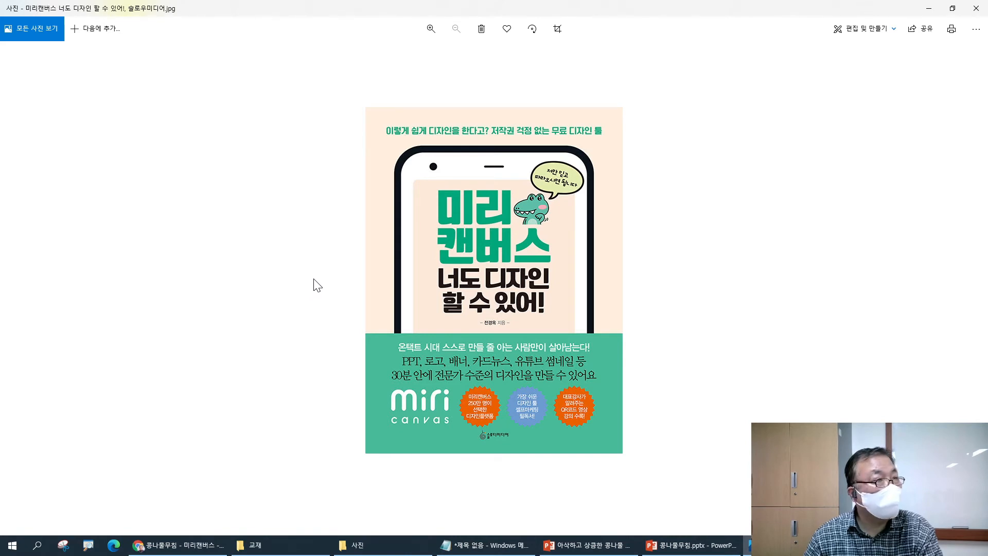
click(976, 9)
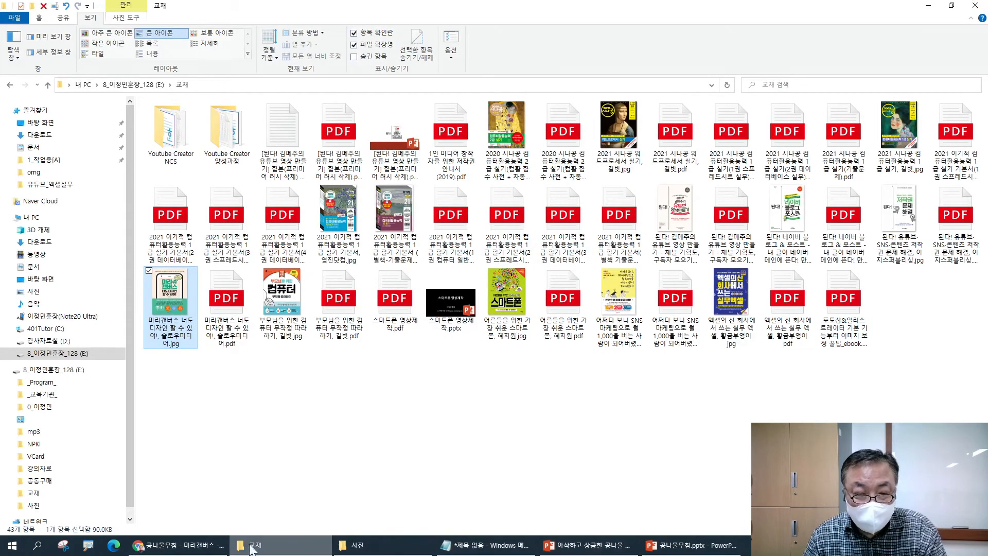
click(178, 544)
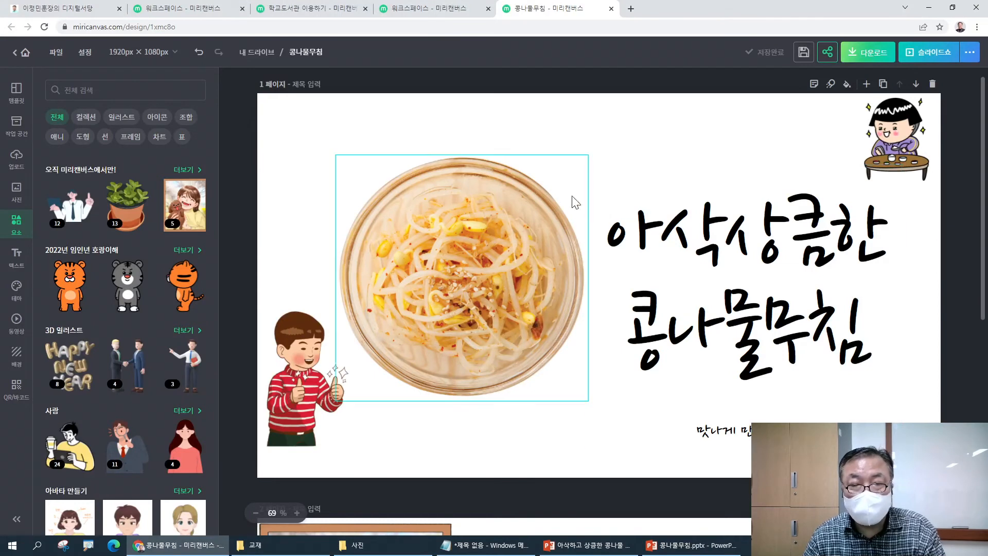
- Download all pages of the 콩나물무침 design as PPT with the 개별 요소 이미지화 (권장) option
click(870, 54)
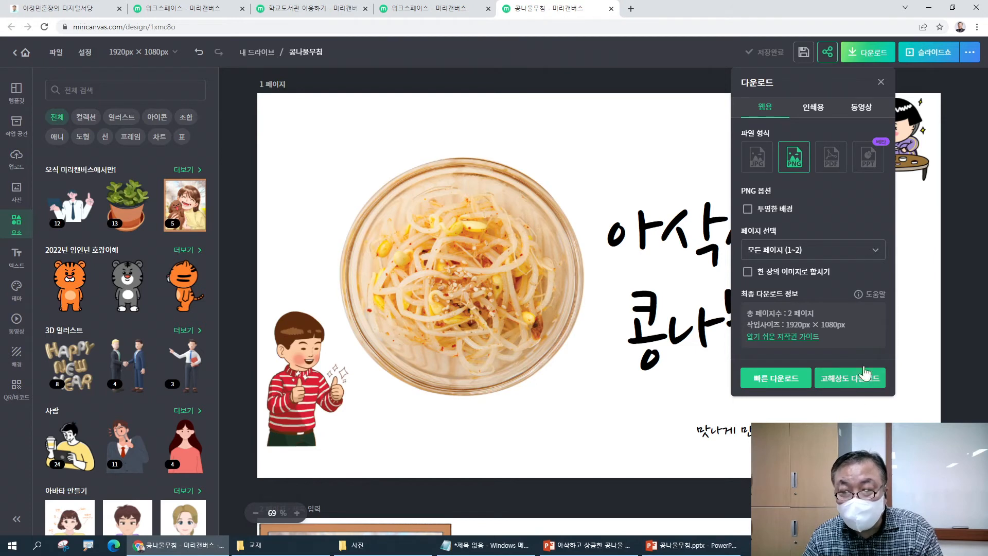
click(867, 158)
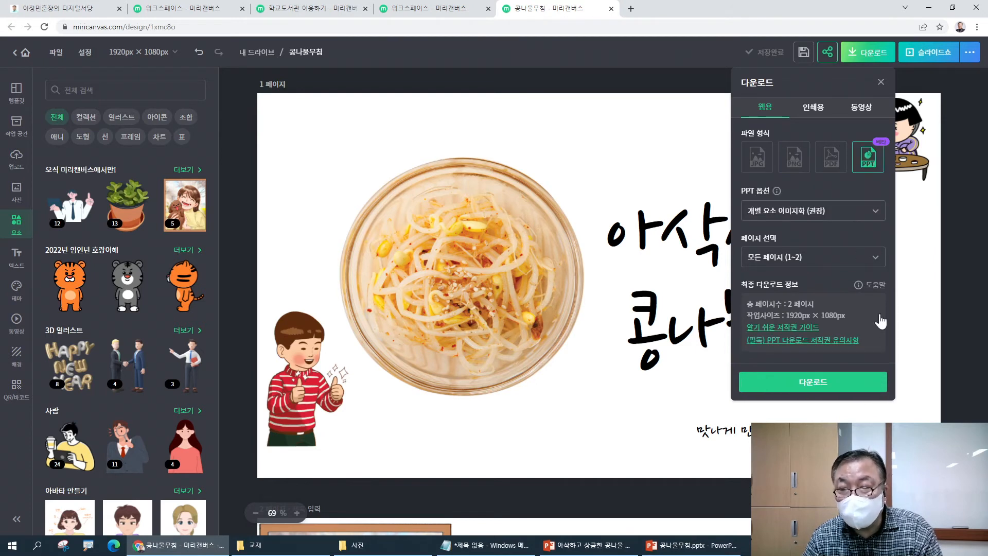
click(818, 390)
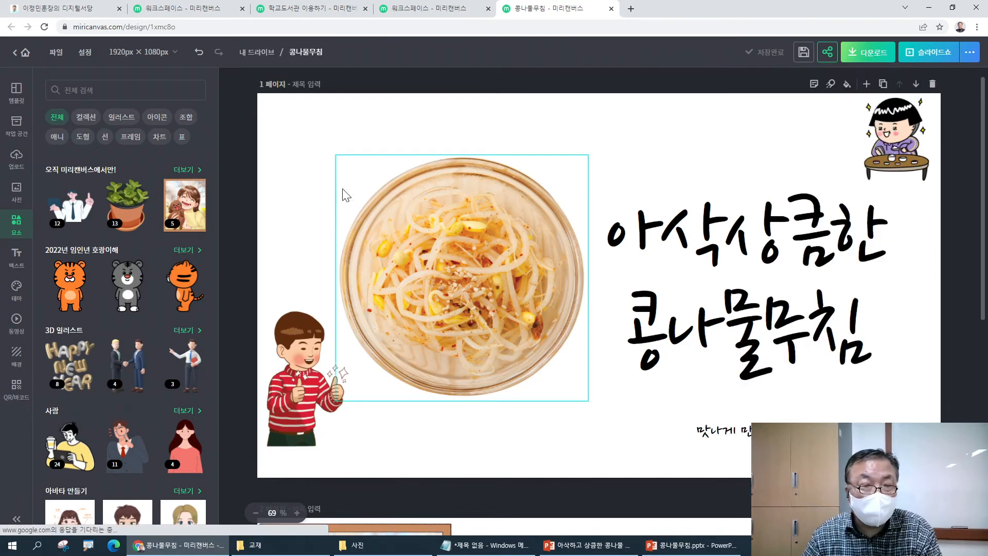
- Create a new blank 프레젠테이션 design
click(51, 51)
click(103, 122)
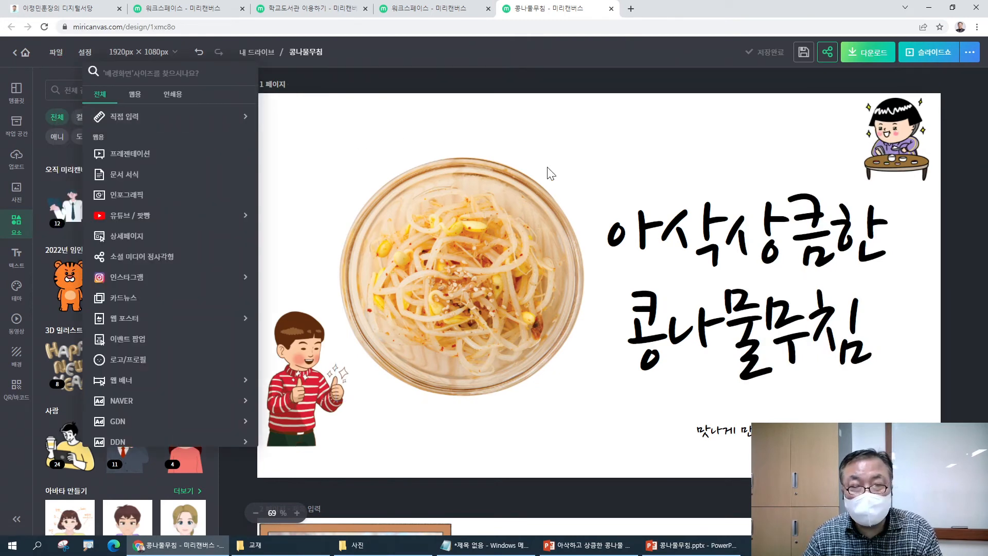
click(147, 157)
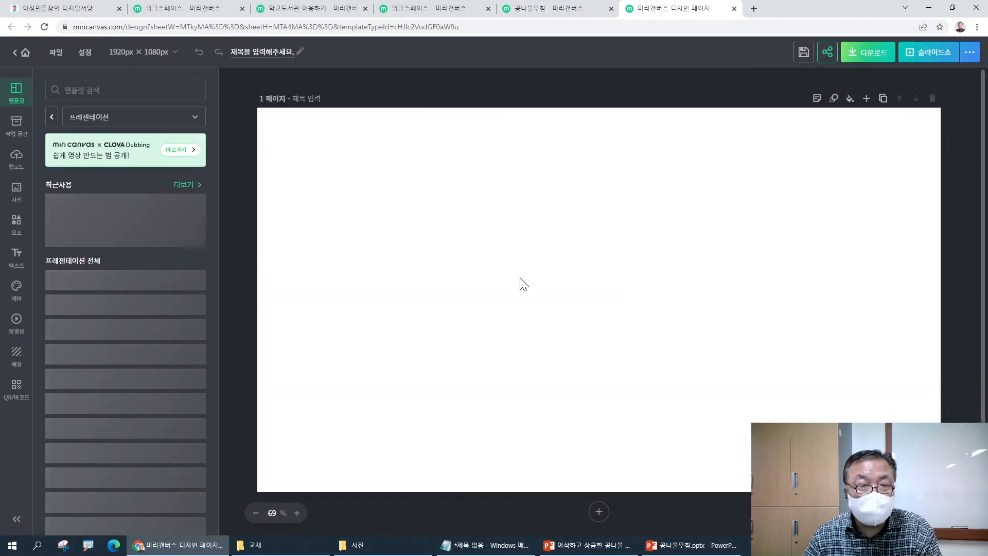
- Add the recently used illustration of a mother and child at a dining table to page 1, slightly left of centre
click(15, 227)
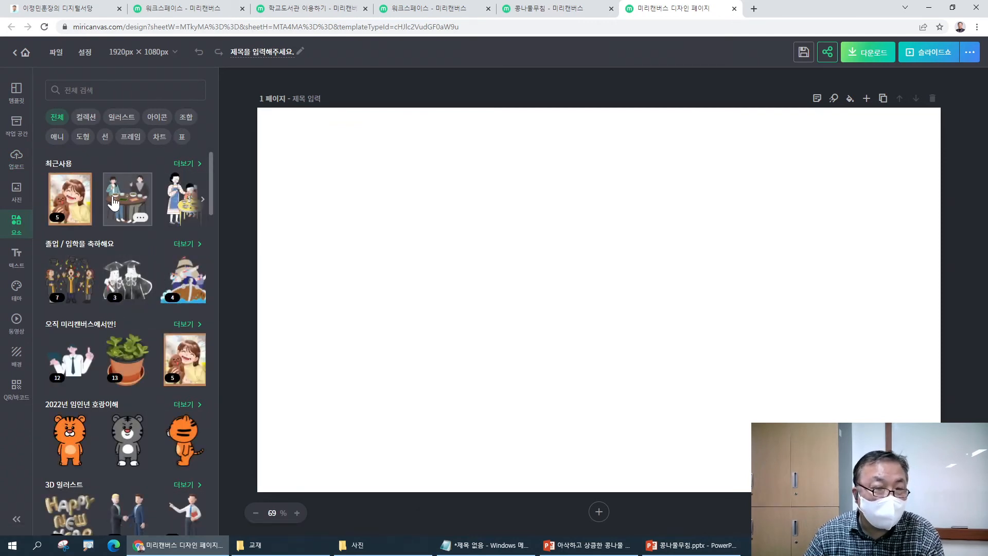
click(175, 200)
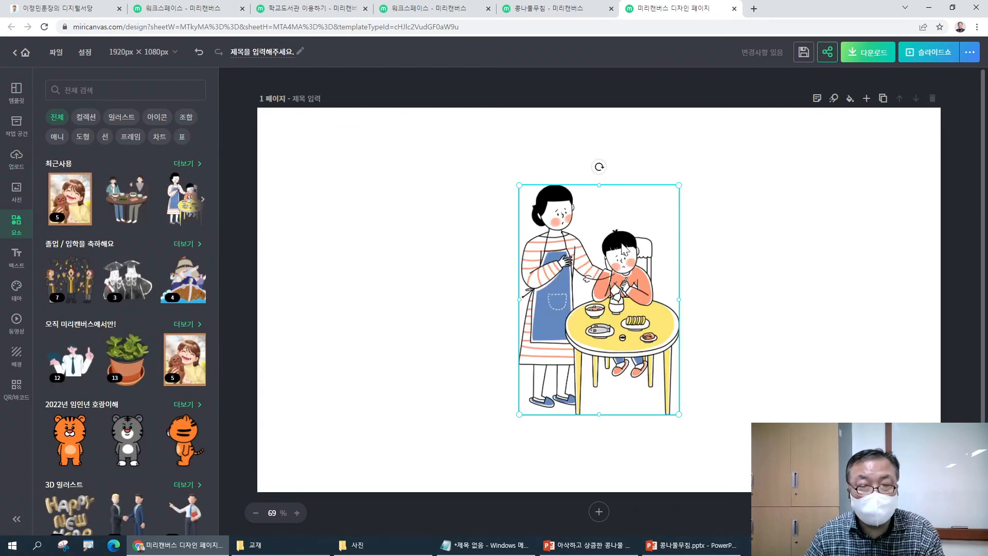
click(638, 241)
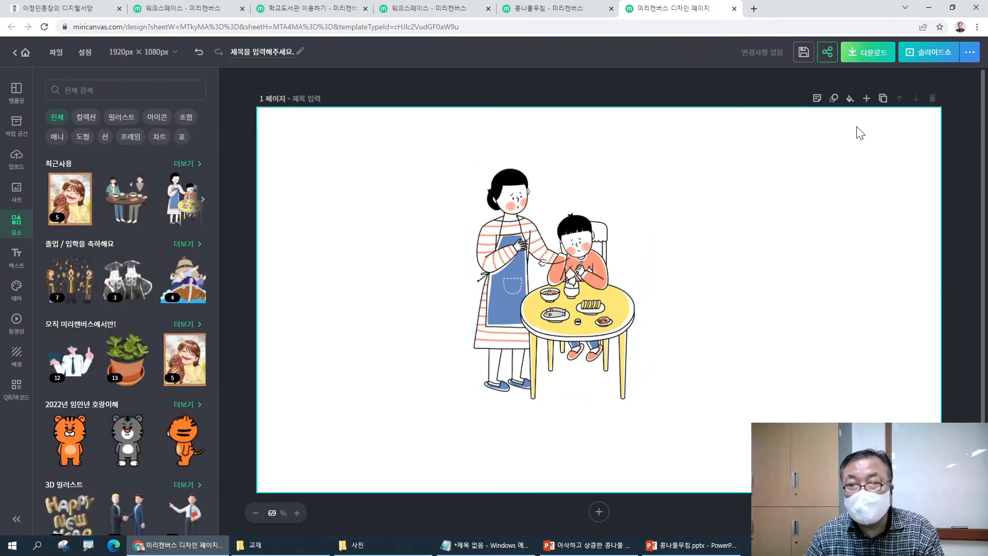
- Check whether the page with a single illustration can be downloaded, choosing PPT as the file format
click(880, 56)
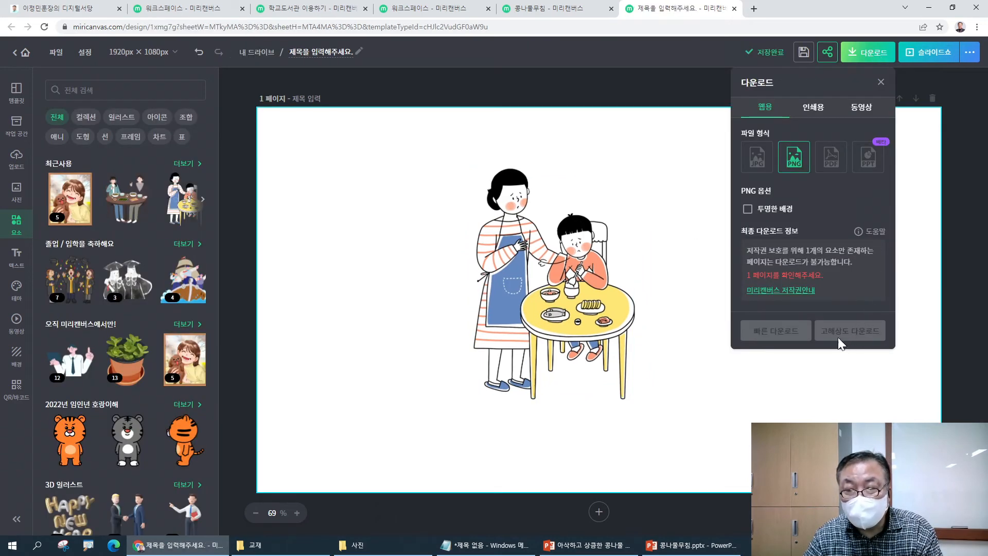
click(869, 159)
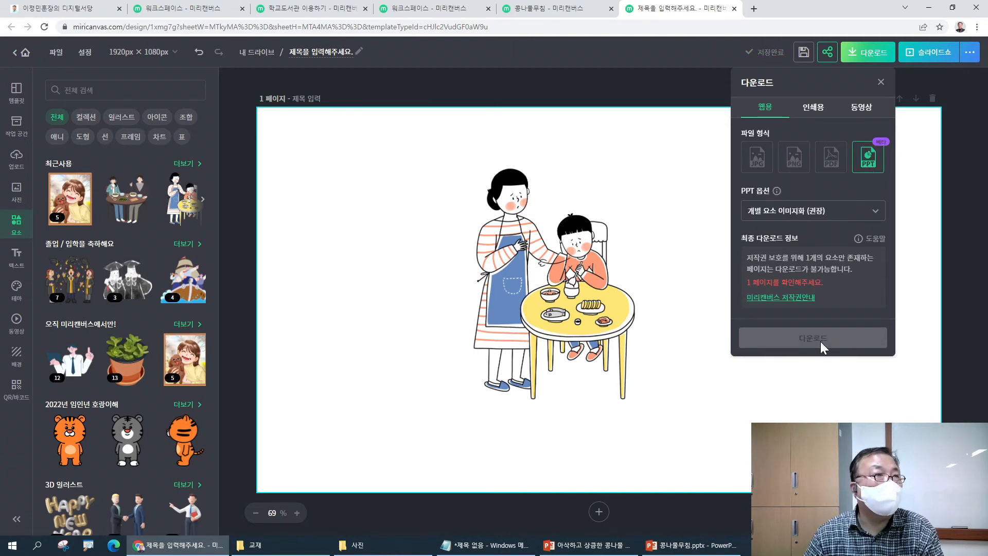
- Move the mother-and-child illustration to the page's left half and add the recently used couple dining illustration in the right half
click(498, 270)
drag(498, 270, 389, 259)
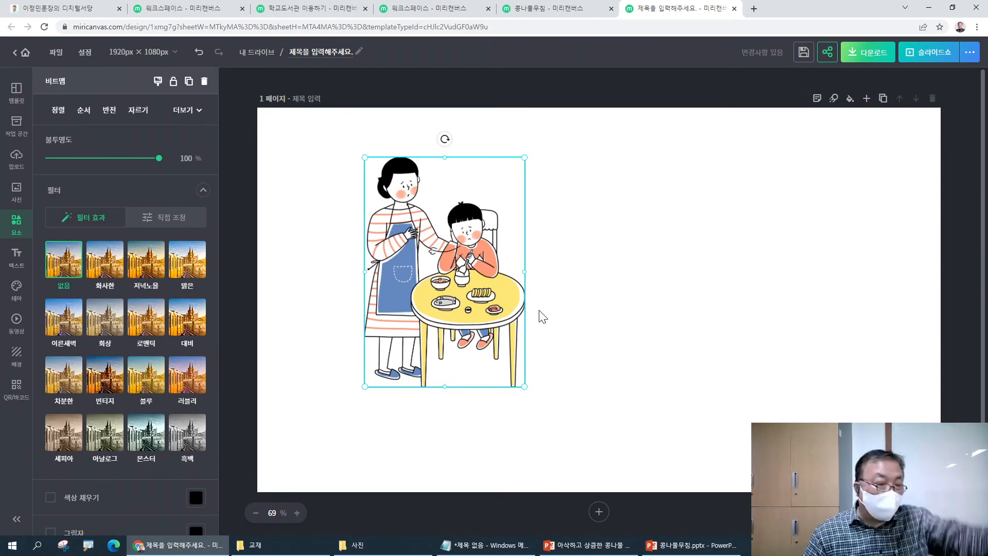
click(296, 278)
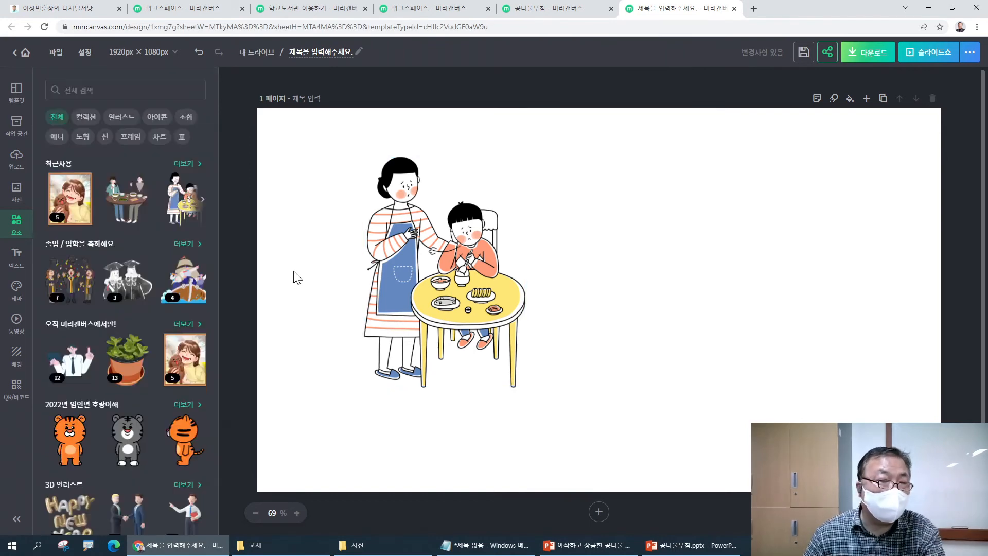
click(177, 225)
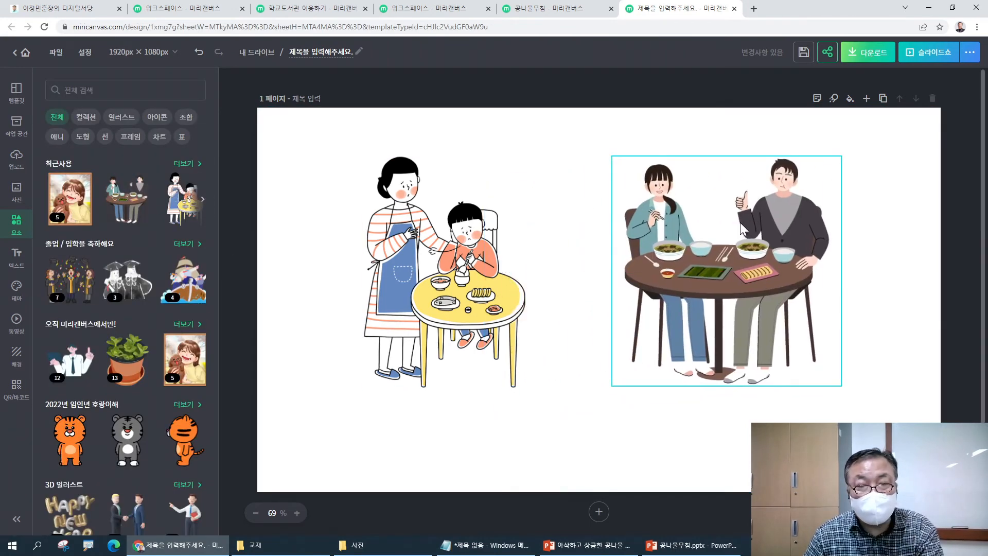
click(606, 430)
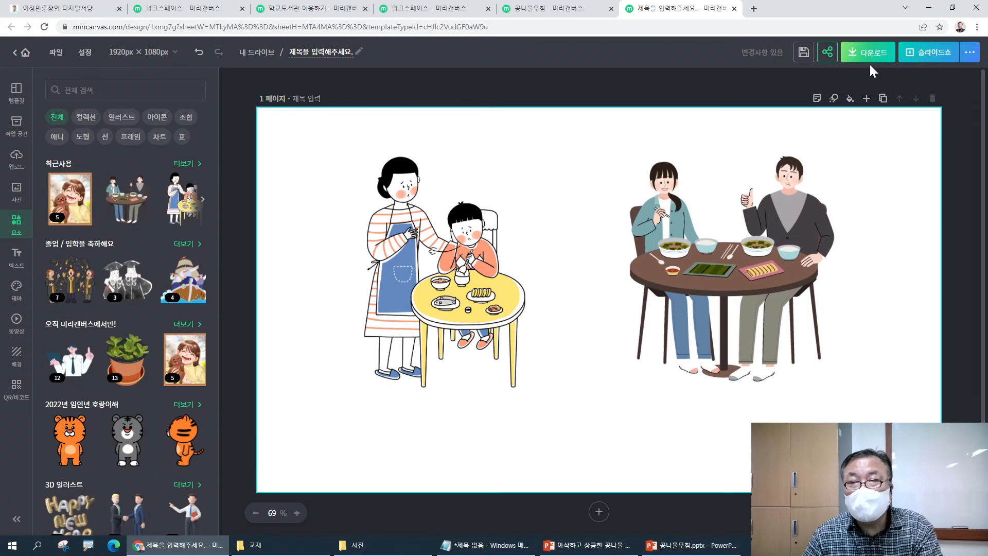
- Shrink the couple dining illustration to about 27 × 27 px
click(796, 190)
drag(845, 159, 645, 386)
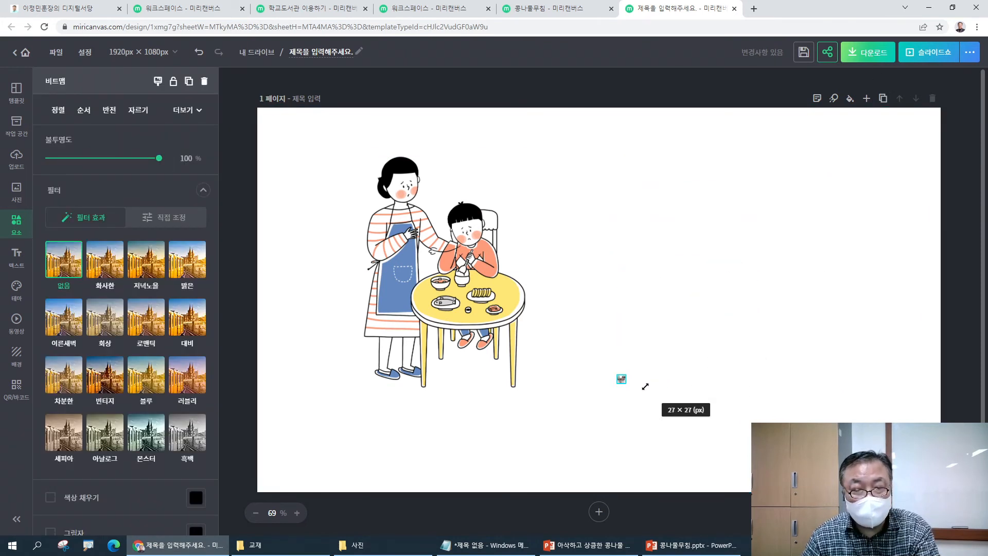
- Enlarge the tiny couple dining illustration to about the mother-and-child illustration's size and check whether the page can be downloaded
drag(645, 386, 830, 142)
click(874, 59)
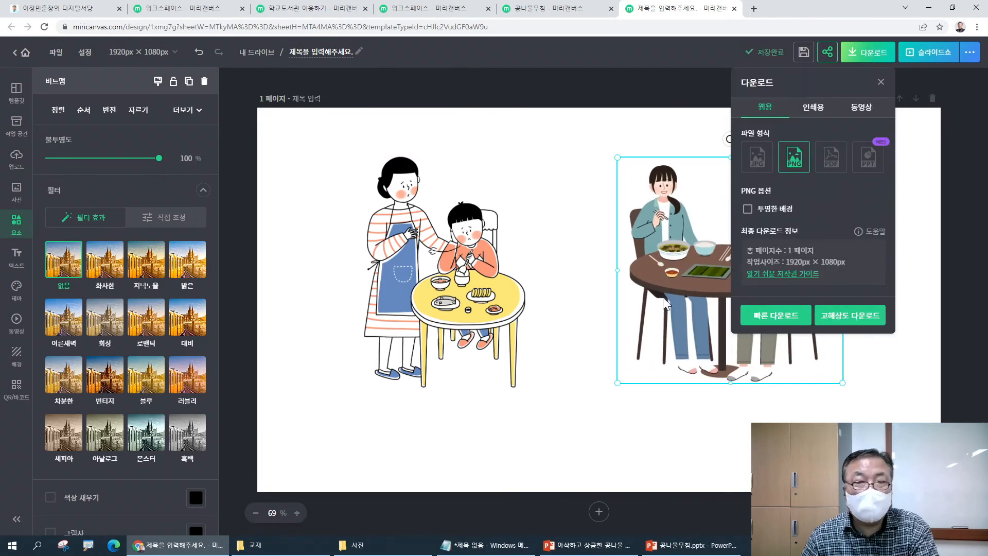
- Delete the mother-and-child illustration and check whether the page can be downloaded with only the couple illustration
click(401, 282)
key(Delete)
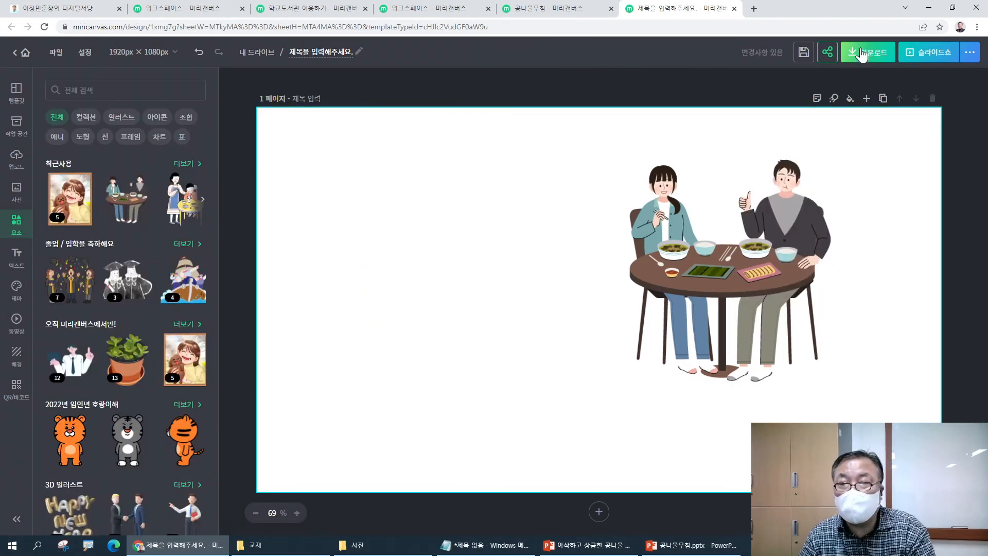
click(869, 52)
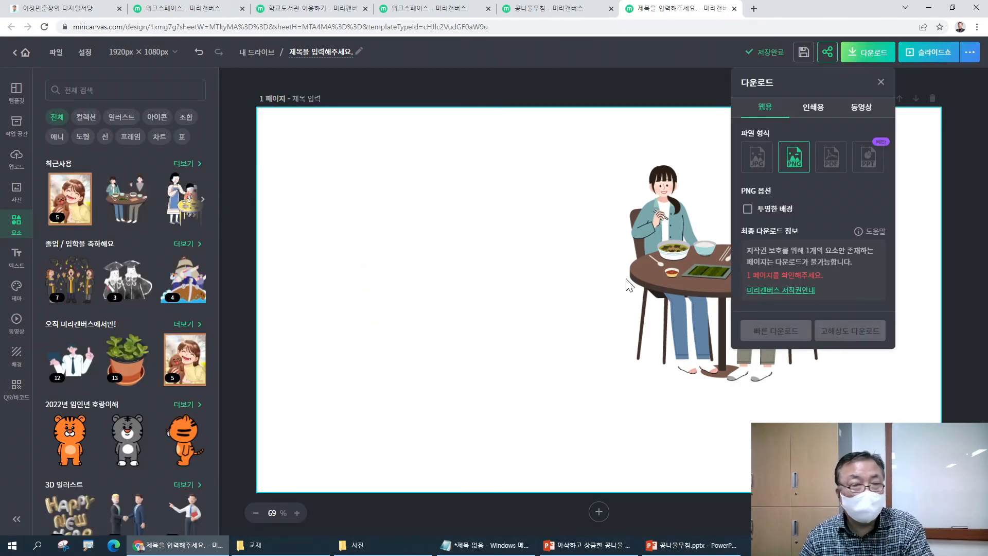
click(659, 233)
drag(659, 232, 584, 238)
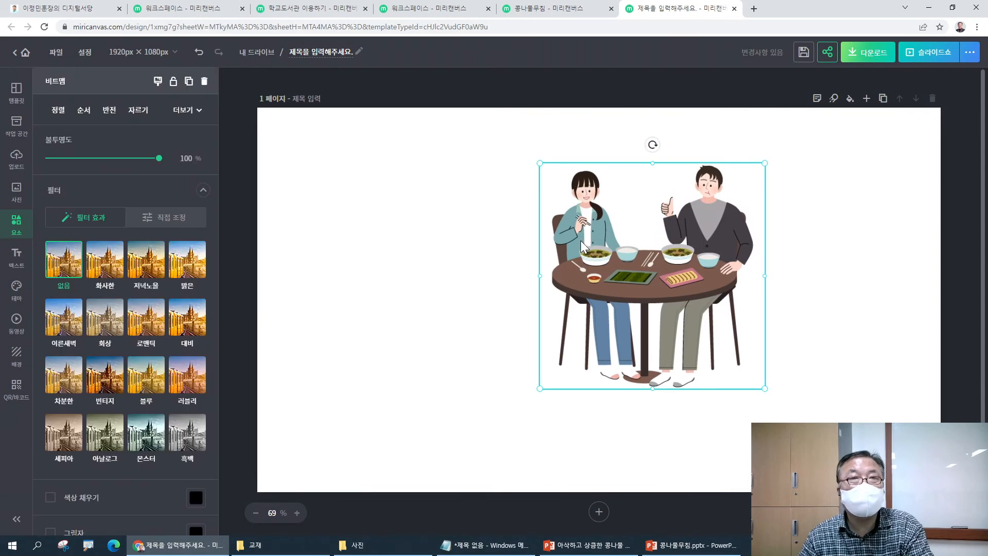
click(268, 221)
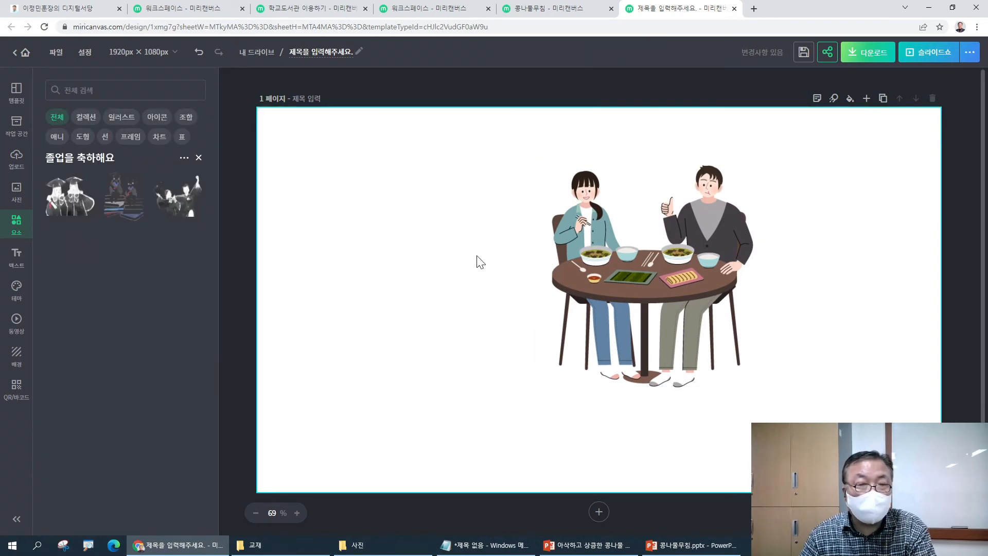
key(ctrl+z)
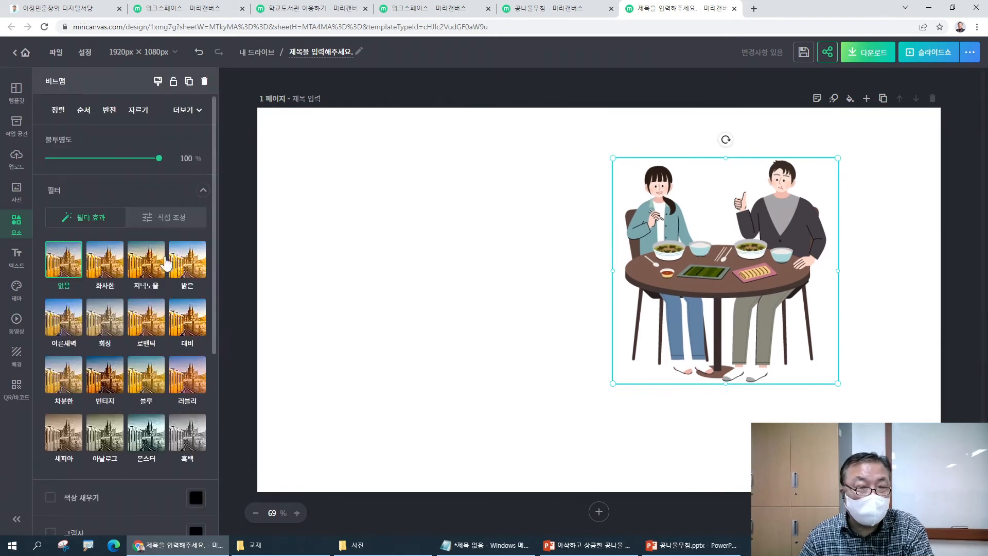
- Add the cheering graduates illustration from the 졸업을 축하해요 collection to the page's left half and check whether the page can be downloaded
click(240, 251)
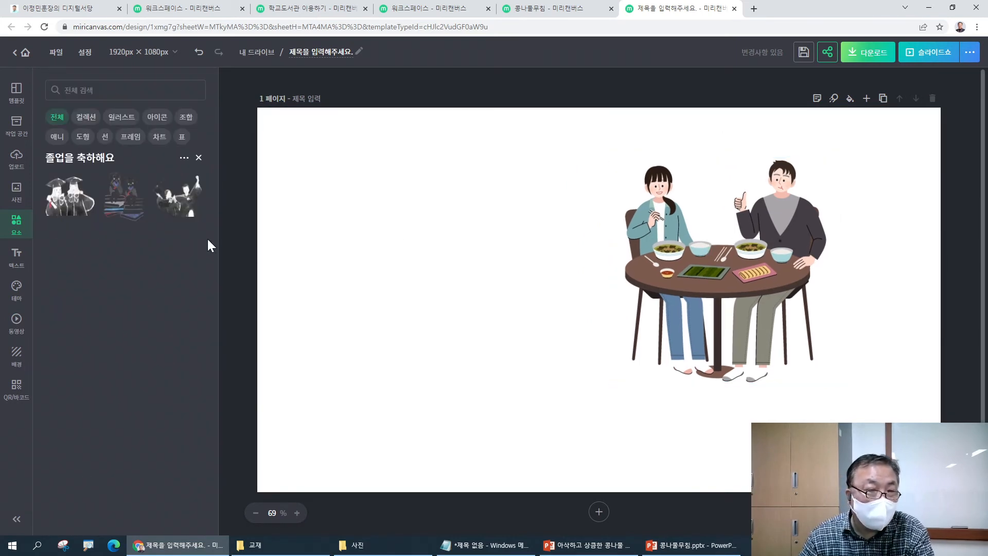
click(177, 196)
drag(555, 292, 374, 254)
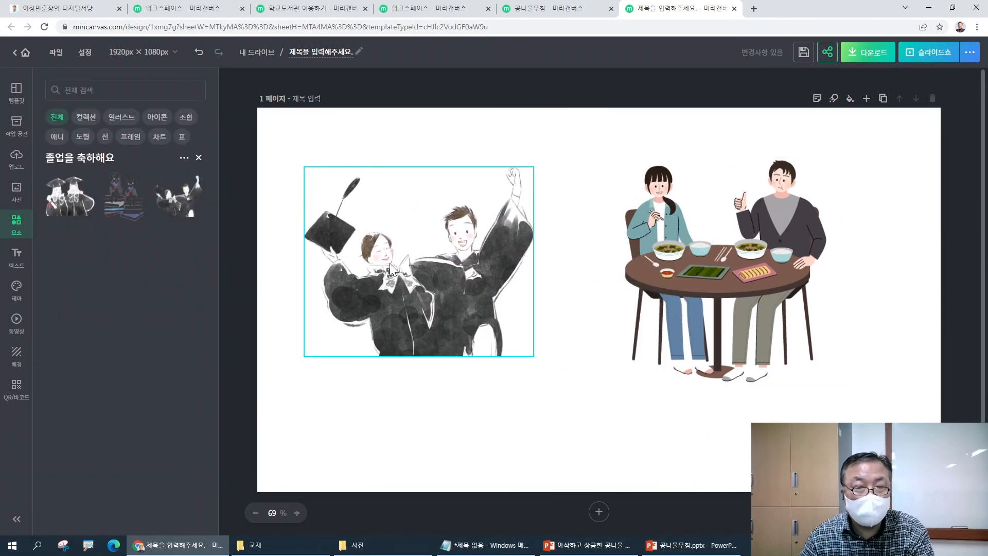
click(545, 437)
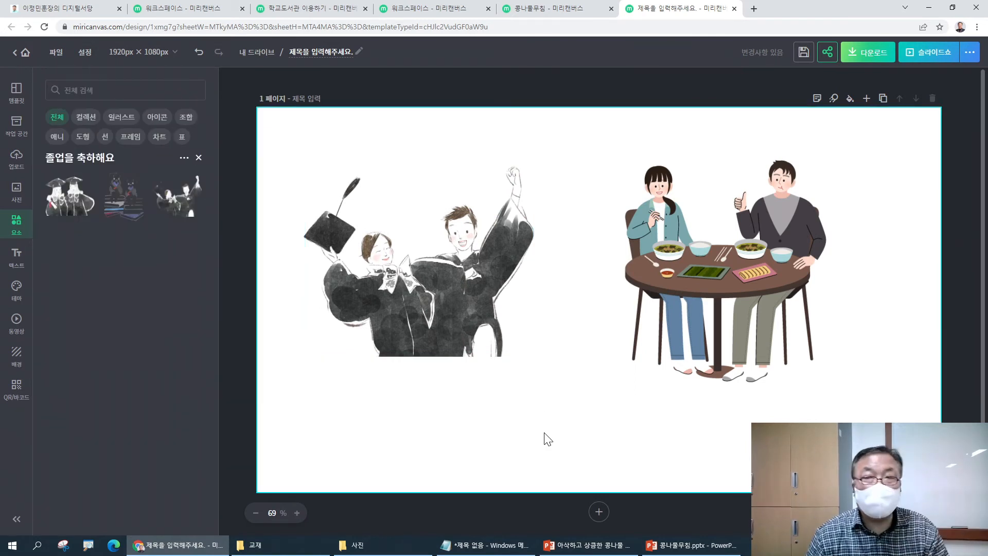
click(868, 54)
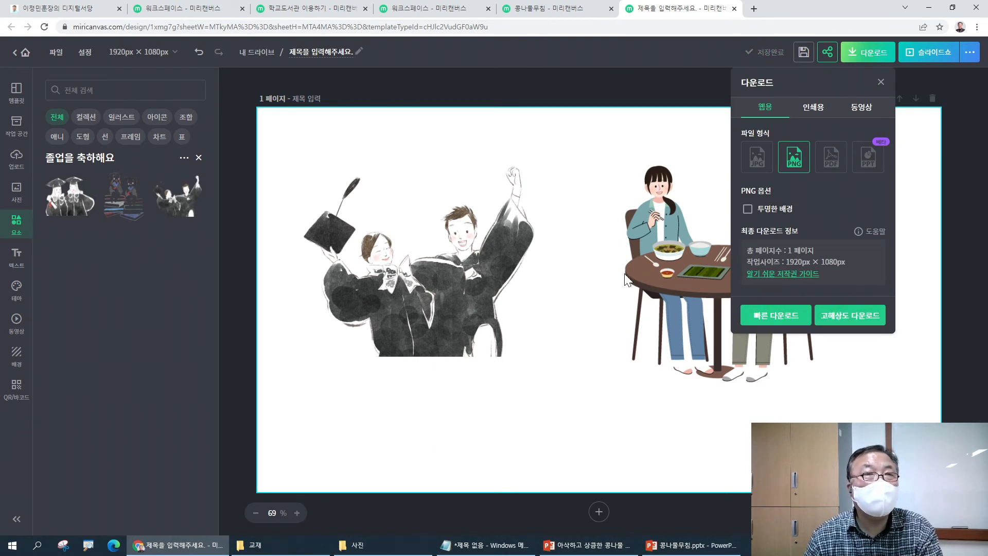
- Shrink the graduates illustration to a small thumbnail and place it over the table in the couple dining illustration
click(440, 261)
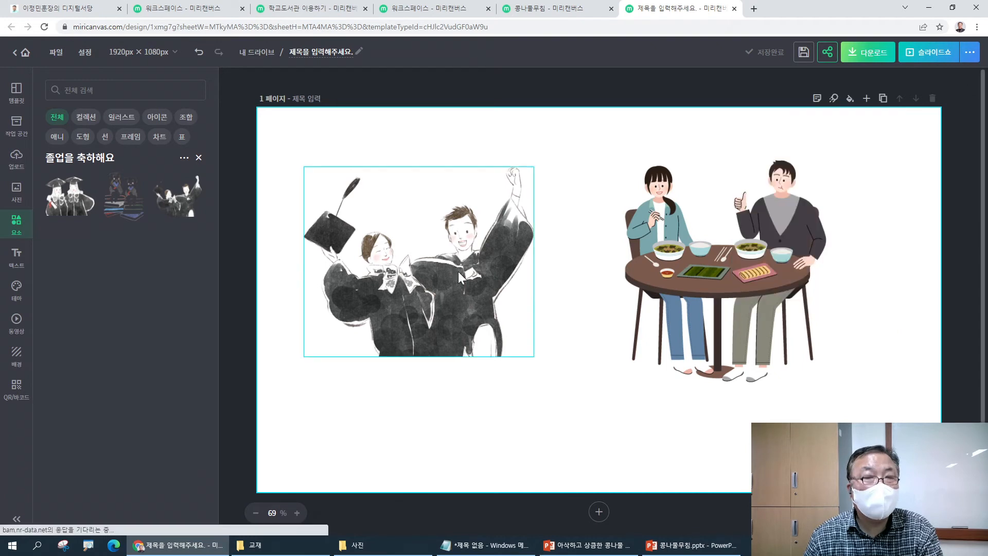
click(515, 342)
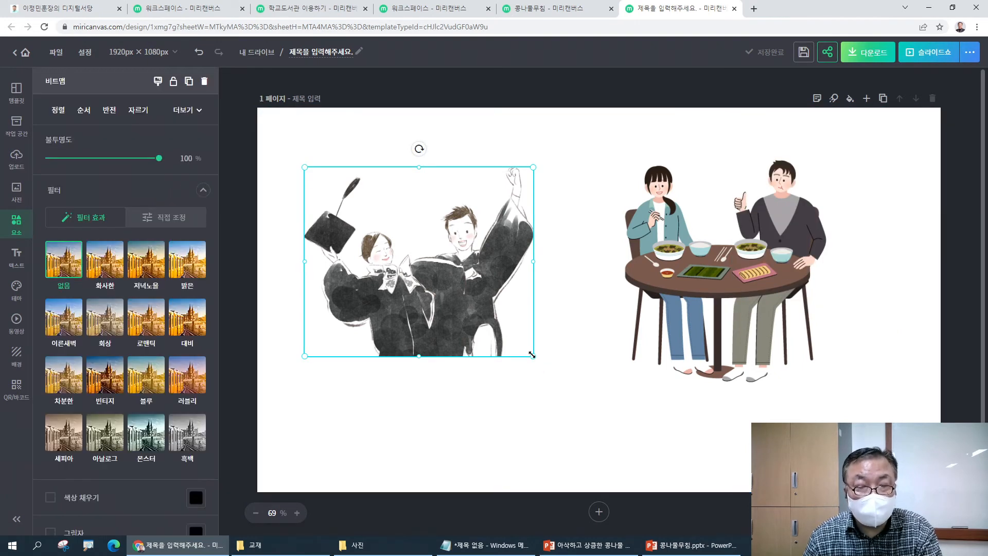
drag(532, 354, 704, 274)
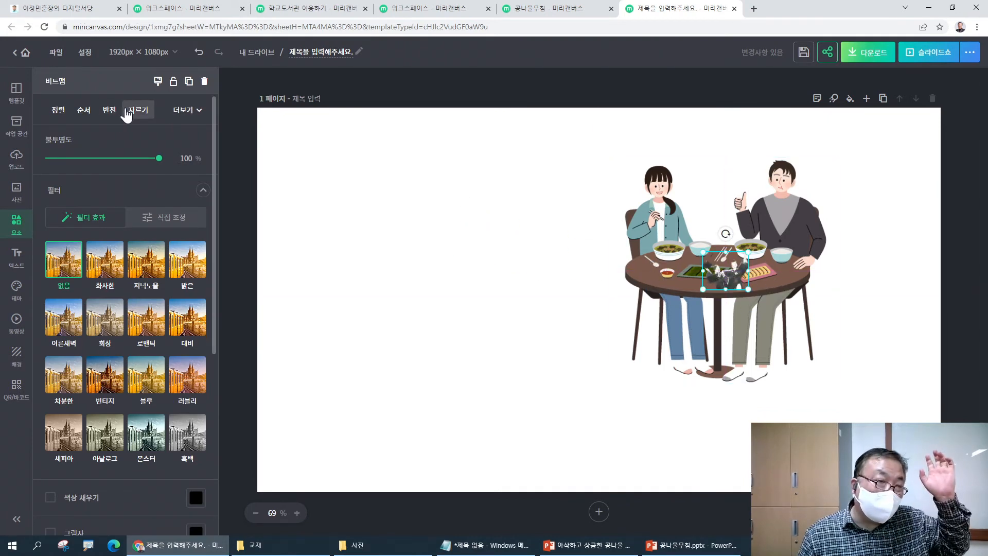
- Send the small graduates illustration to the very back, behind the couple illustration, and check whether the page can be downloaded
click(84, 111)
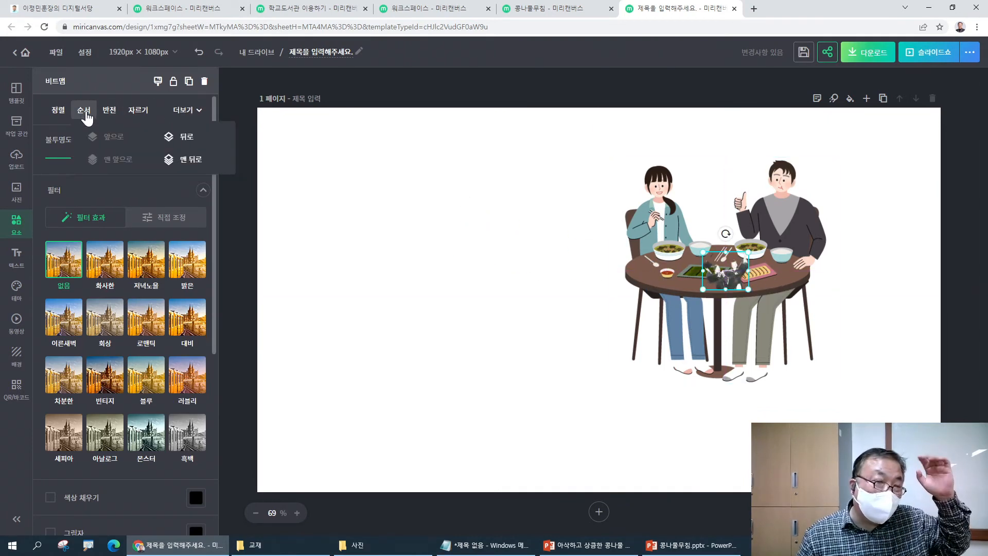
click(195, 161)
click(671, 313)
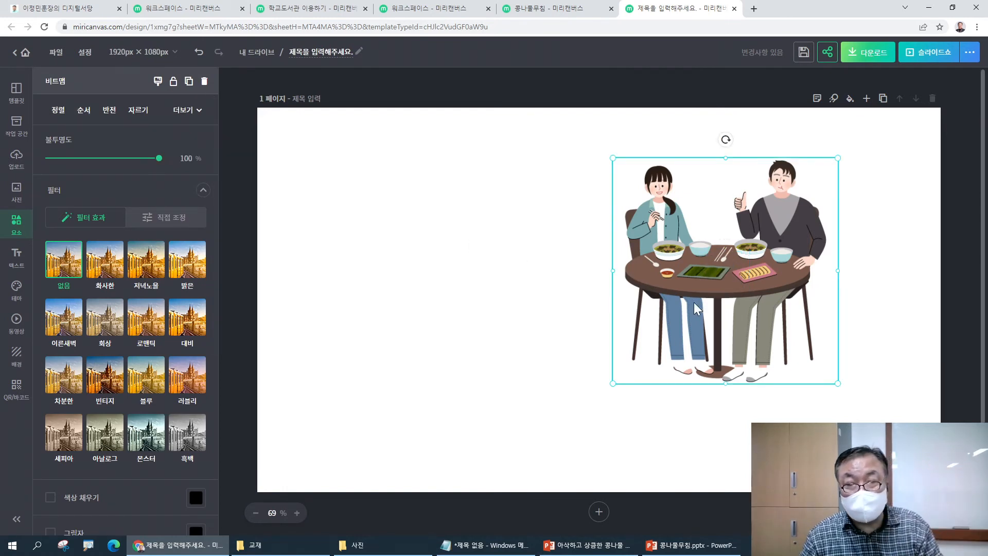
click(544, 369)
mouse_move(686, 280)
mouse_down()
mouse_move(406, 338)
mouse_move(560, 296)
mouse_move(687, 286)
mouse_move(694, 275)
mouse_up()
click(448, 313)
click(875, 51)
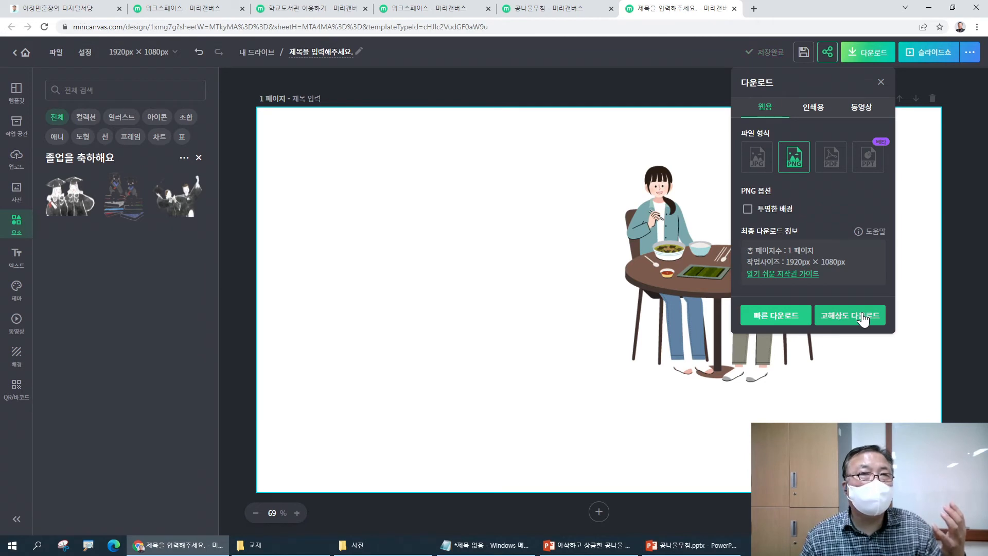
- Move the couple illustration to the page's left half, delete the uncovered graduates illustration, and recheck whether the page can be downloaded
click(460, 309)
key(ctrl+z)
click(733, 270)
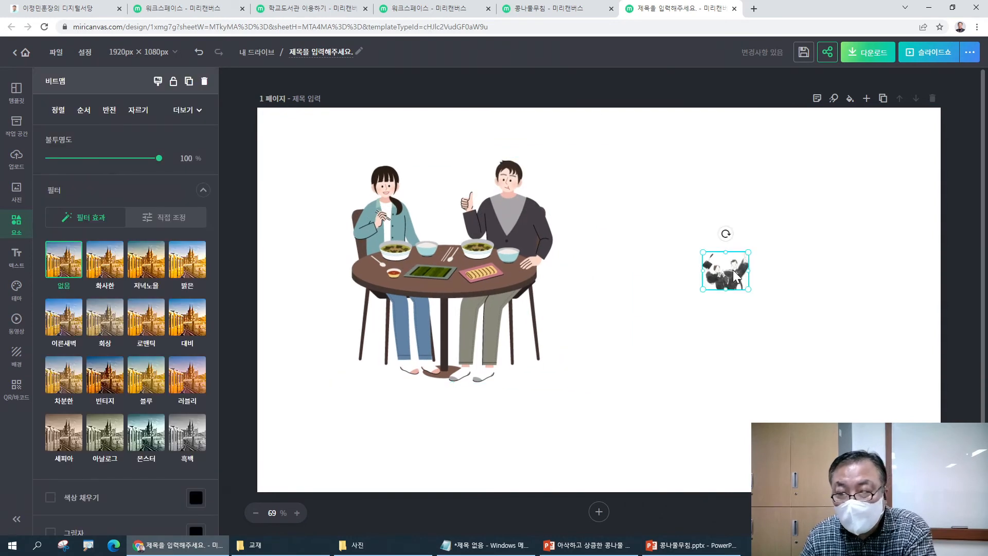
key(Delete)
click(877, 61)
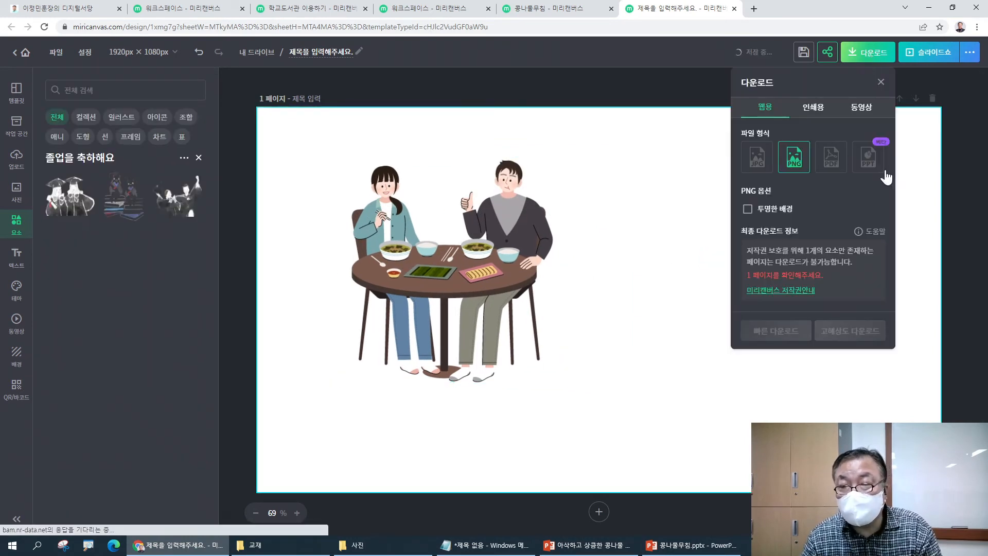
- Dismiss the download options and launch the Windows Snipping Tool (캡처 도구) from the installed programs
click(684, 298)
drag(299, 142, 580, 410)
click(580, 411)
key(super)
scroll(85, 294, down, 15)
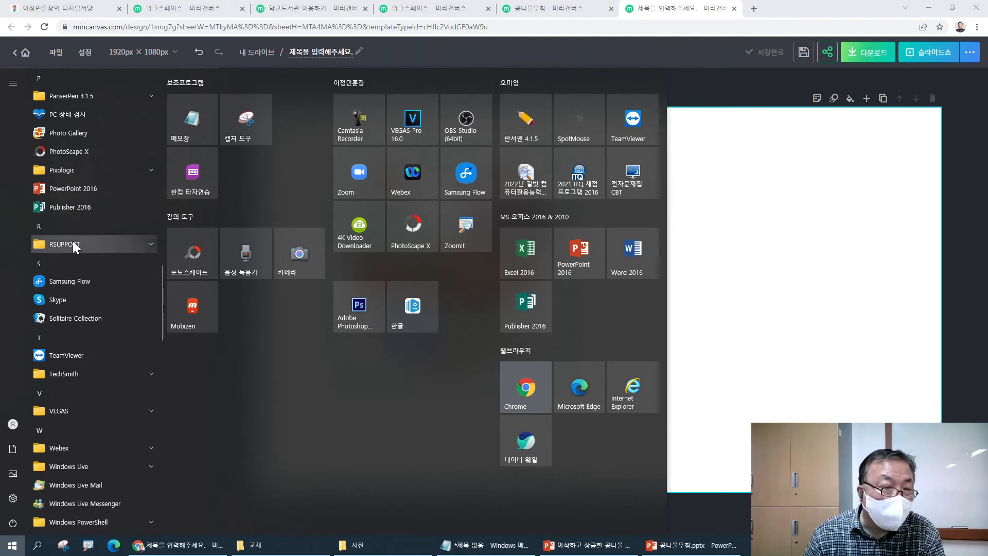
scroll(80, 308, down, 5)
click(88, 368)
scroll(88, 368, down, 5)
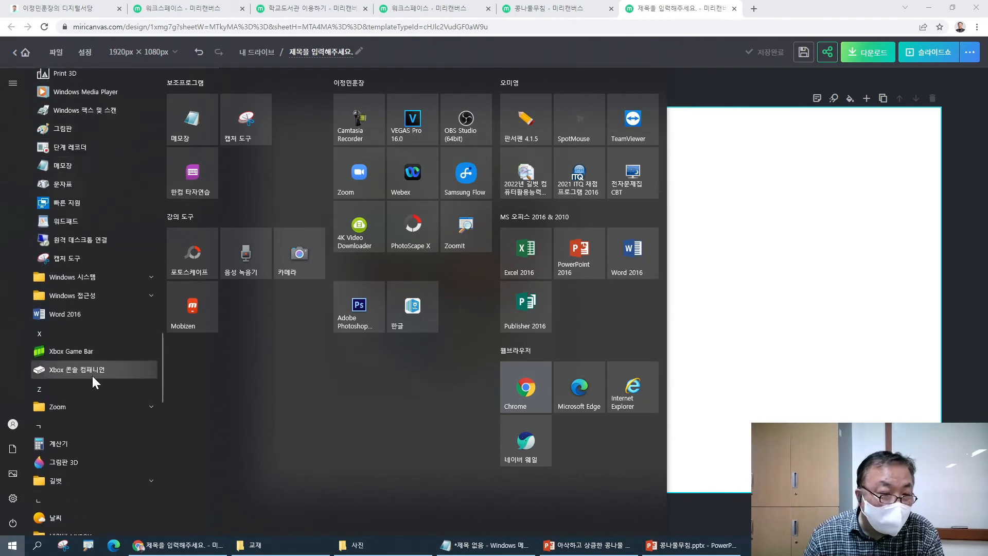
click(72, 257)
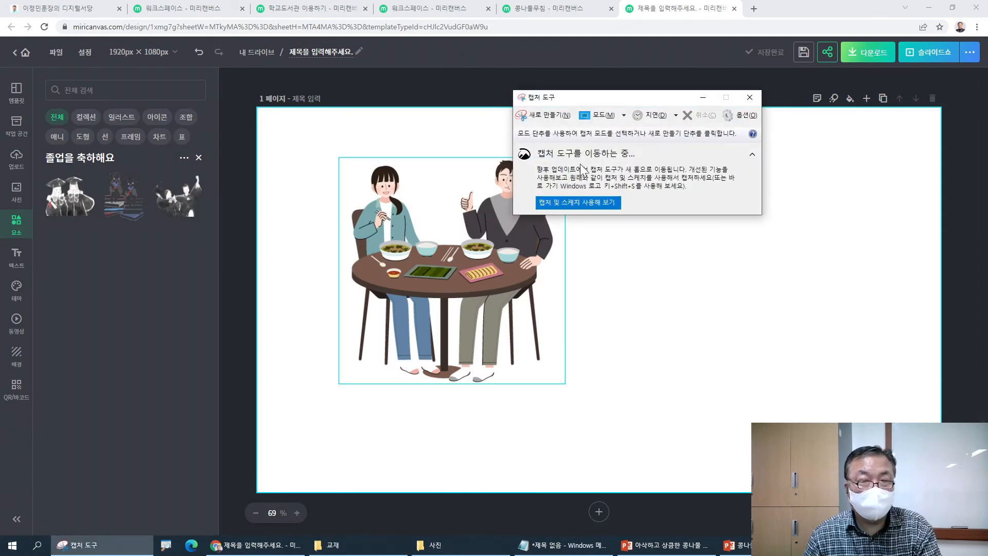
- Capture the couple dining illustration as a new snip and close the Snipping Tool without saving the capture
drag(591, 97, 682, 87)
click(631, 105)
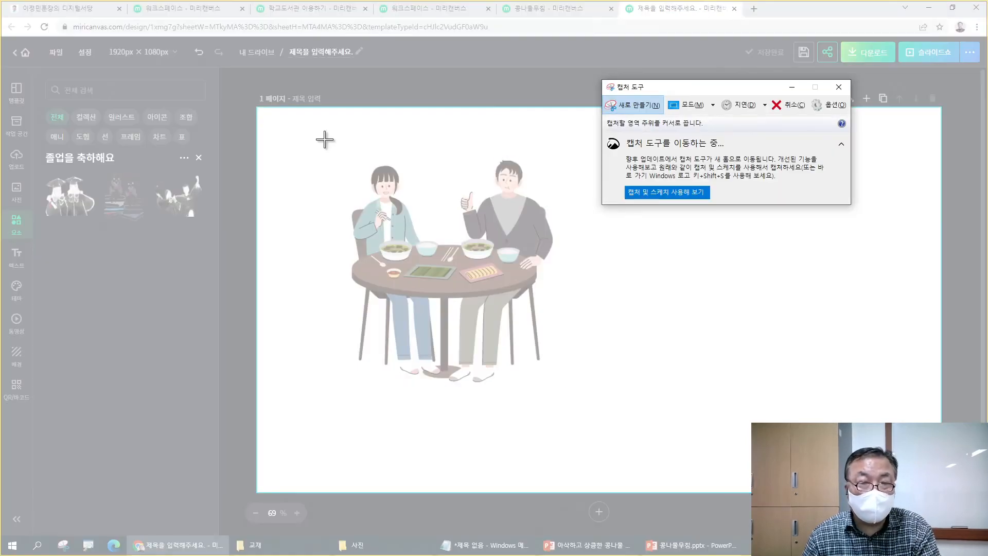
drag(347, 148, 570, 416)
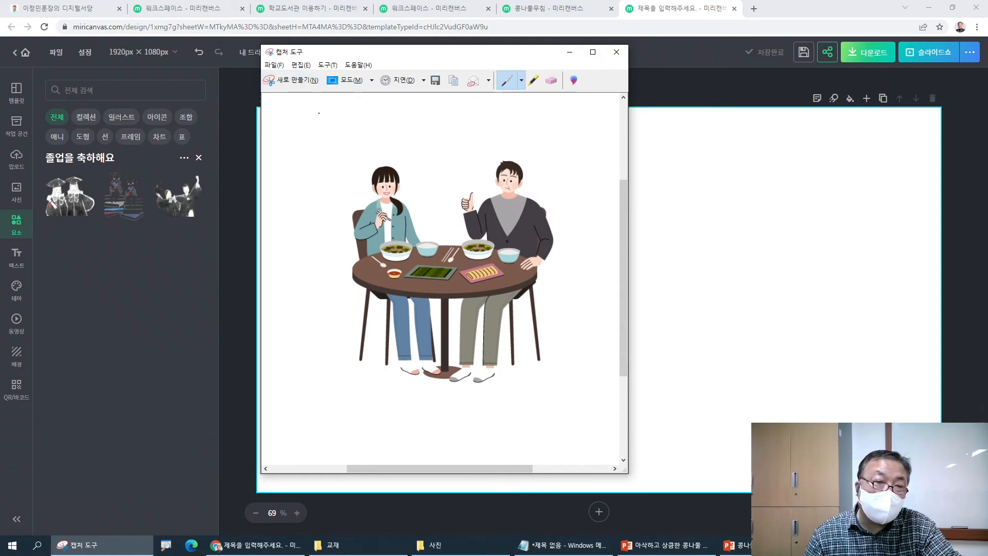
click(617, 51)
- Reposition the couple illustration slightly to the left and lower on the page, and leave the 졸업을 축하해요 collection
click(452, 270)
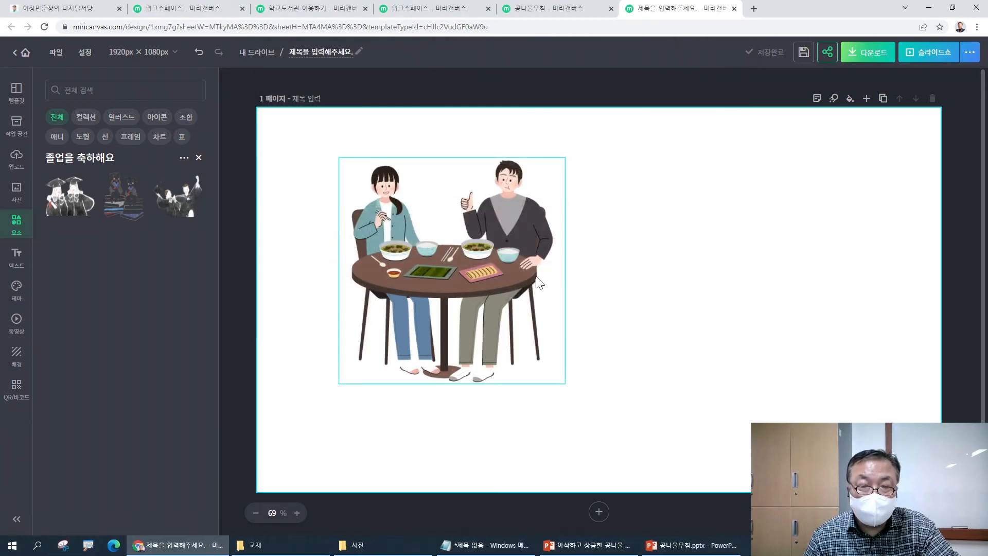
drag(510, 261, 441, 232)
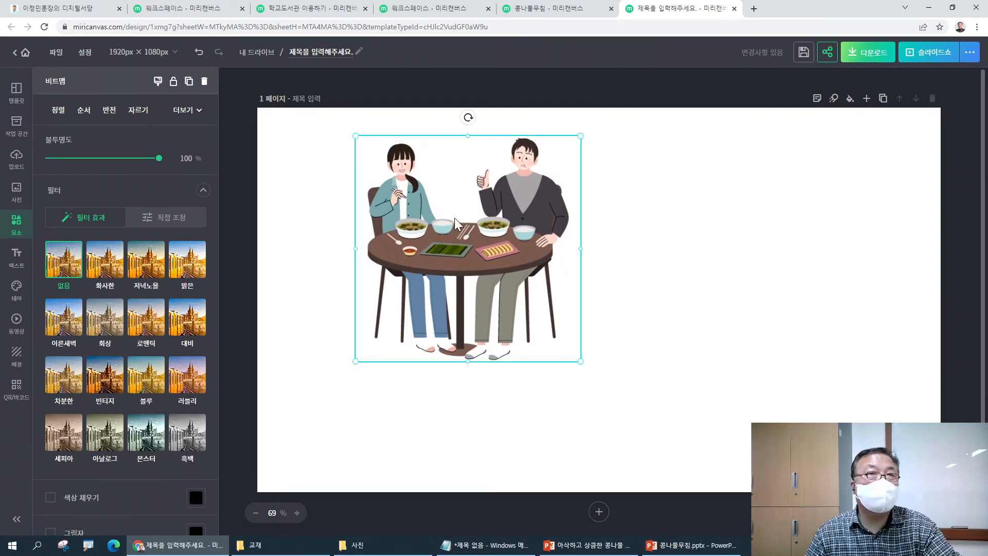
click(295, 220)
drag(430, 254, 436, 295)
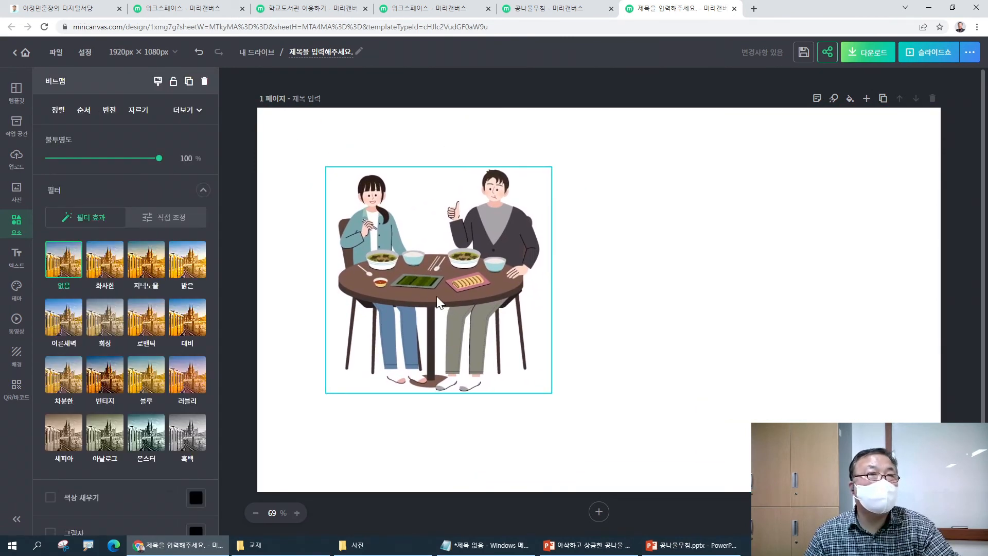
click(282, 262)
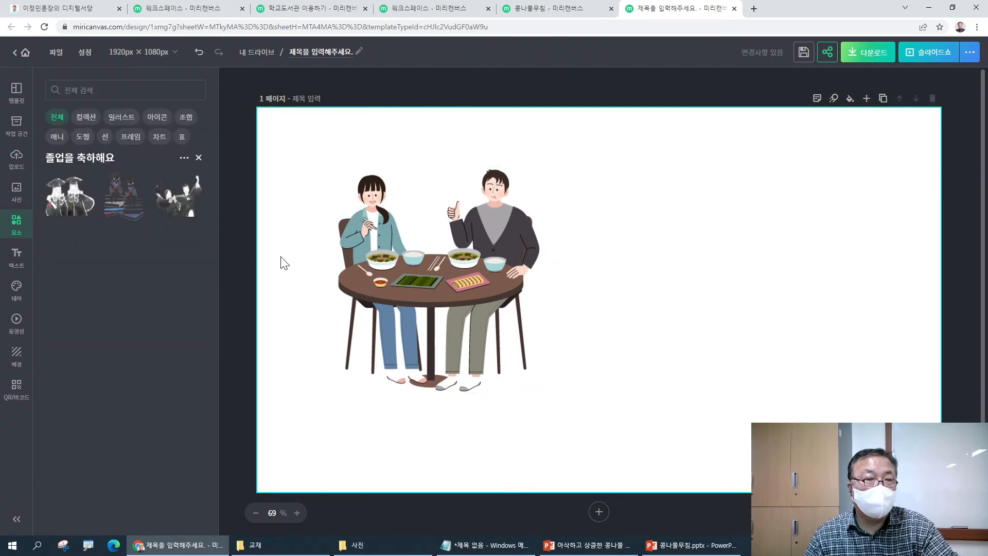
click(199, 157)
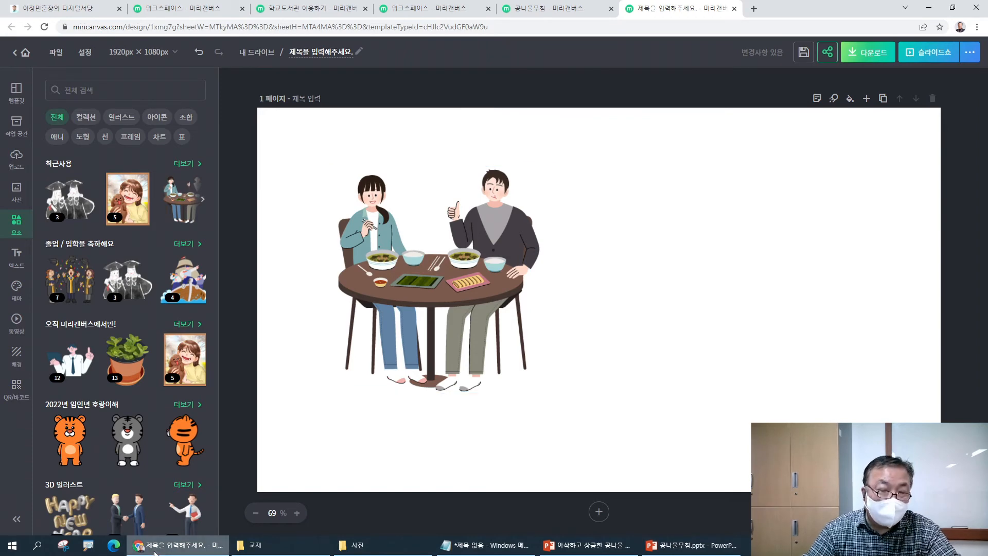
- Switch to the 교재 folder in File Explorer, look over the MiriCanvas textbook files, and return to Chrome
click(254, 544)
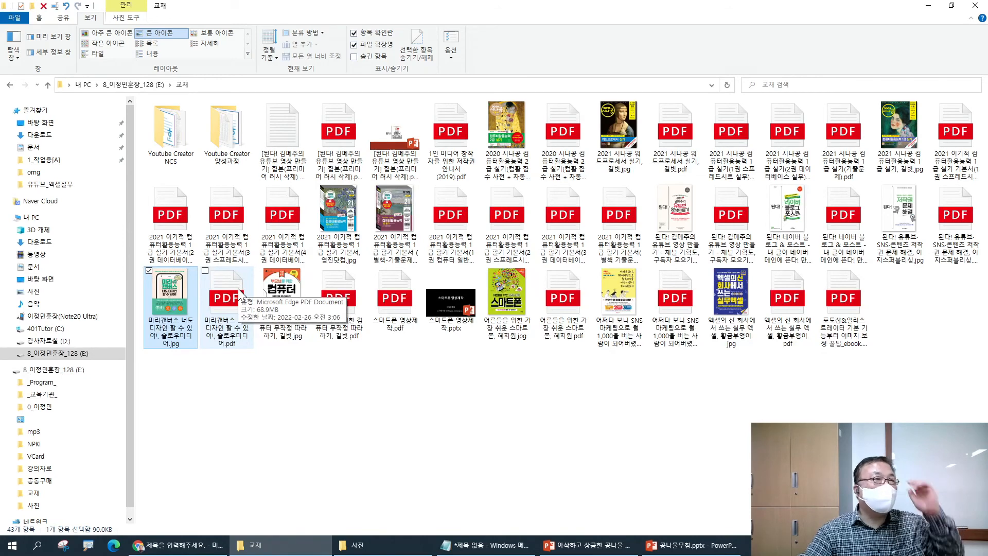
click(261, 383)
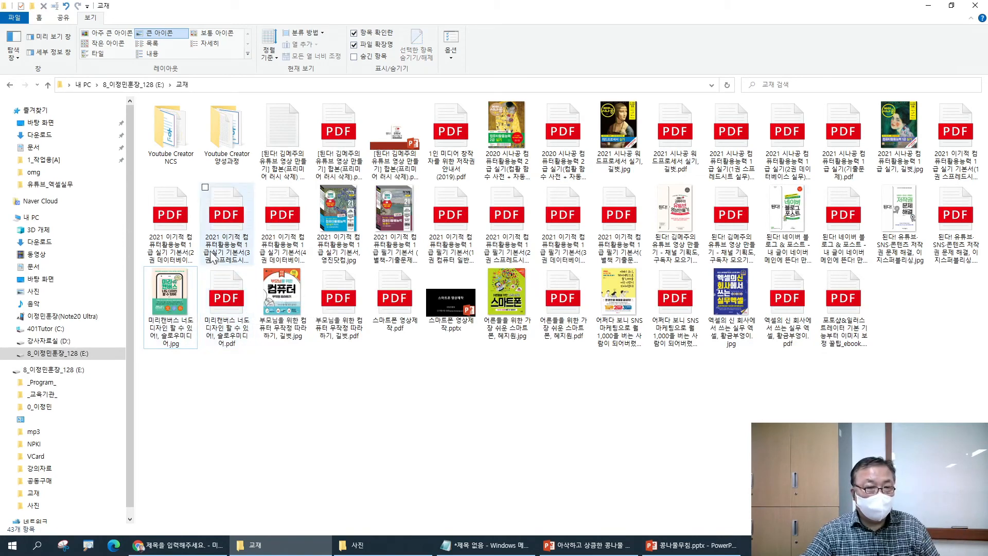
click(153, 550)
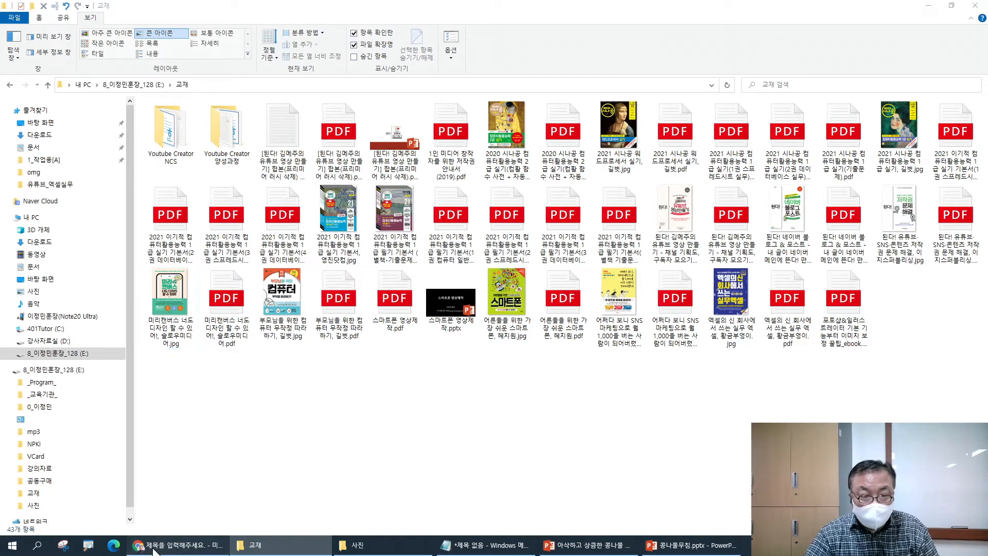
- Return to the MiriCanvas workspace in Chrome, browse the saved designs, and open 1인 미디어 크리에이터 양성과정
click(232, 8)
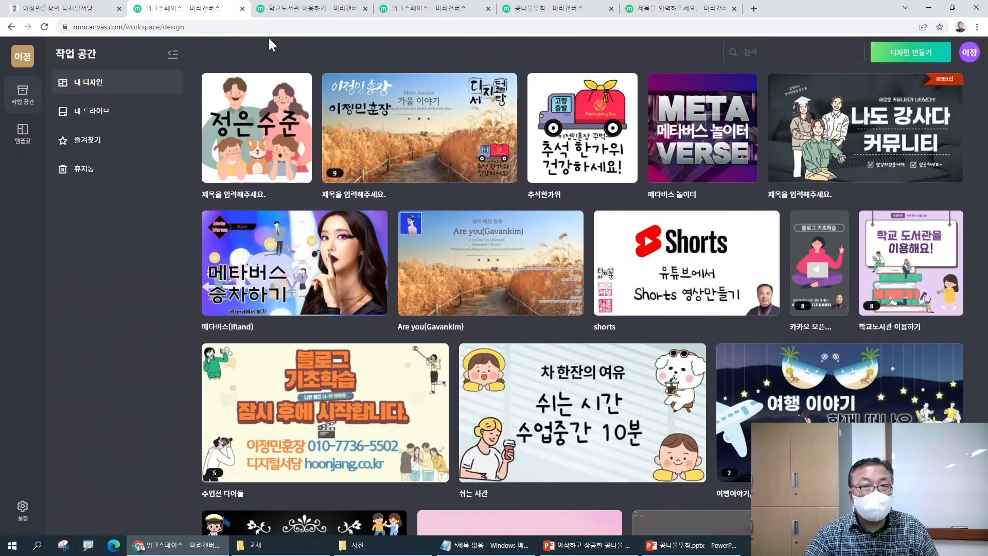
scroll(489, 276, down, 3)
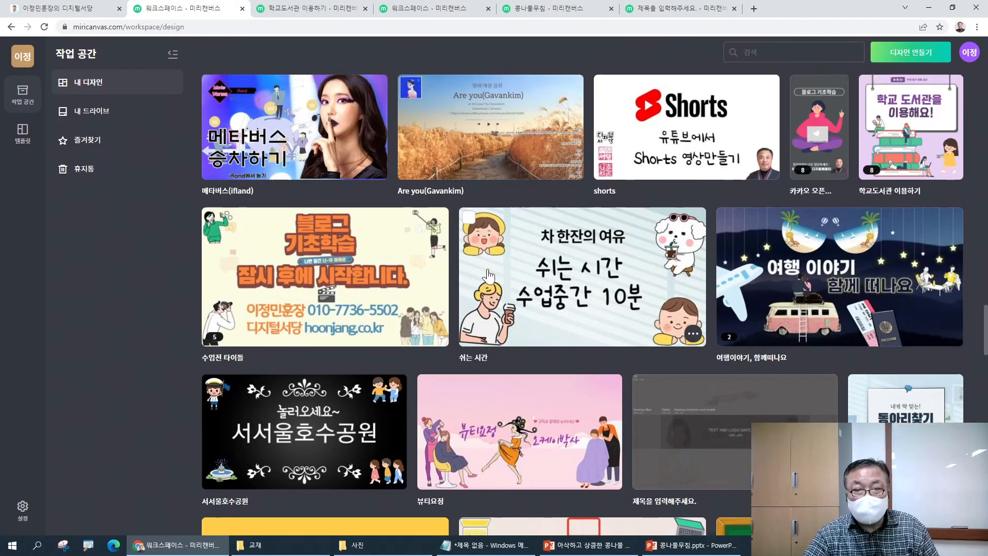
scroll(487, 276, up, 5)
scroll(617, 260, down, 6)
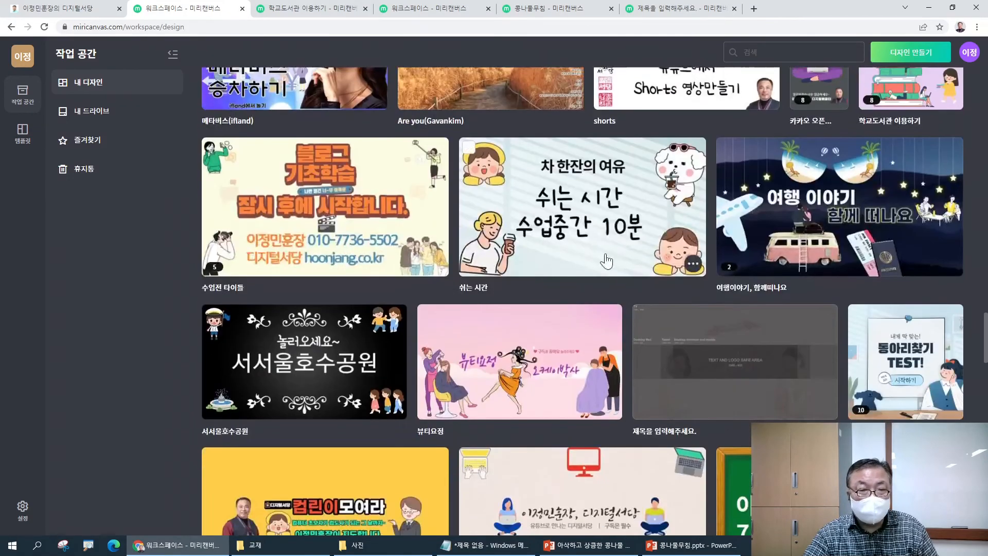
scroll(606, 261, down, 10)
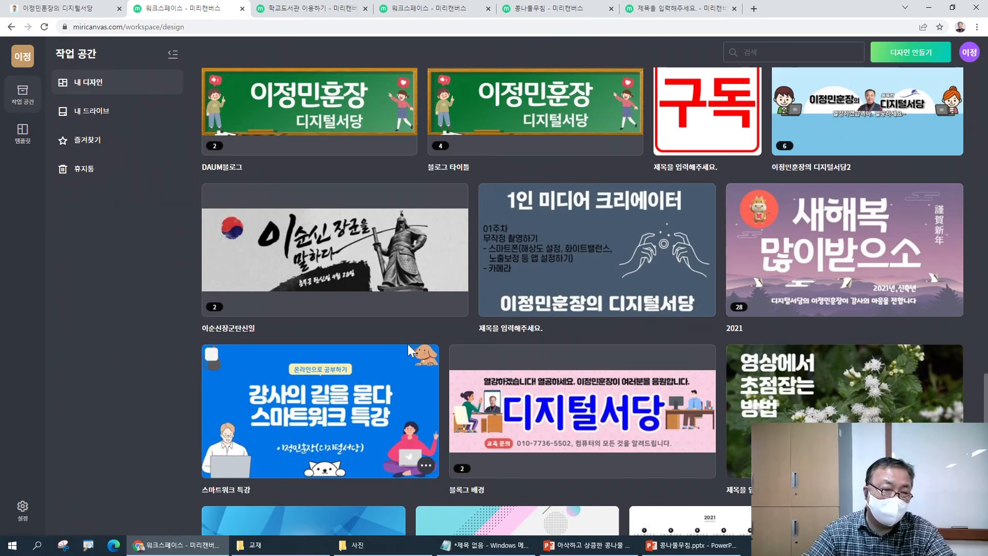
scroll(408, 353, down, 7)
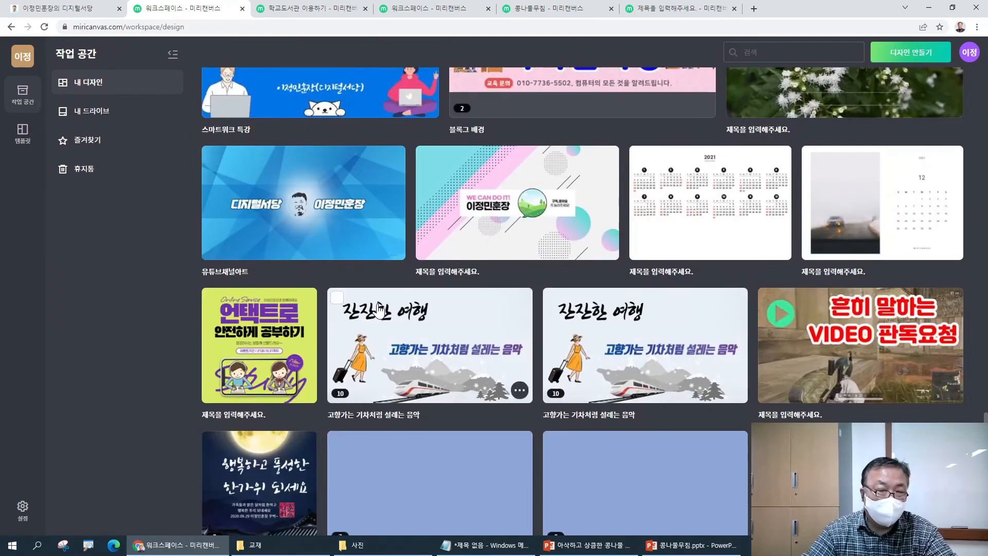
scroll(380, 306, down, 7)
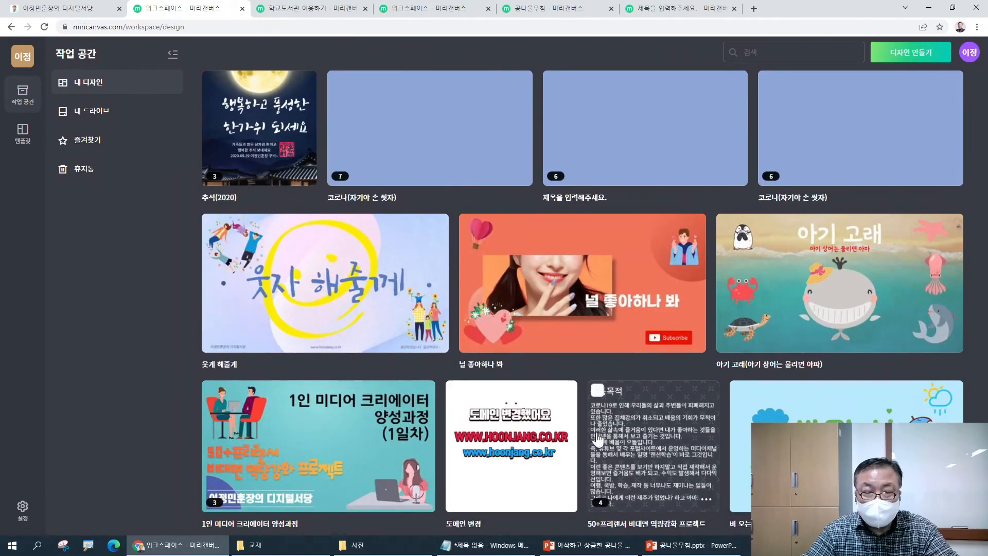
scroll(325, 277, down, 3)
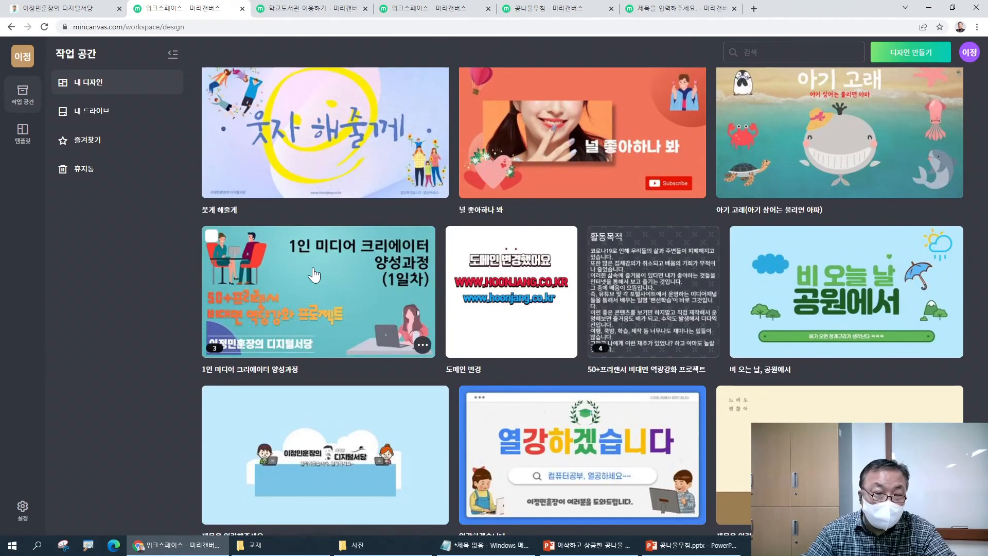
click(314, 274)
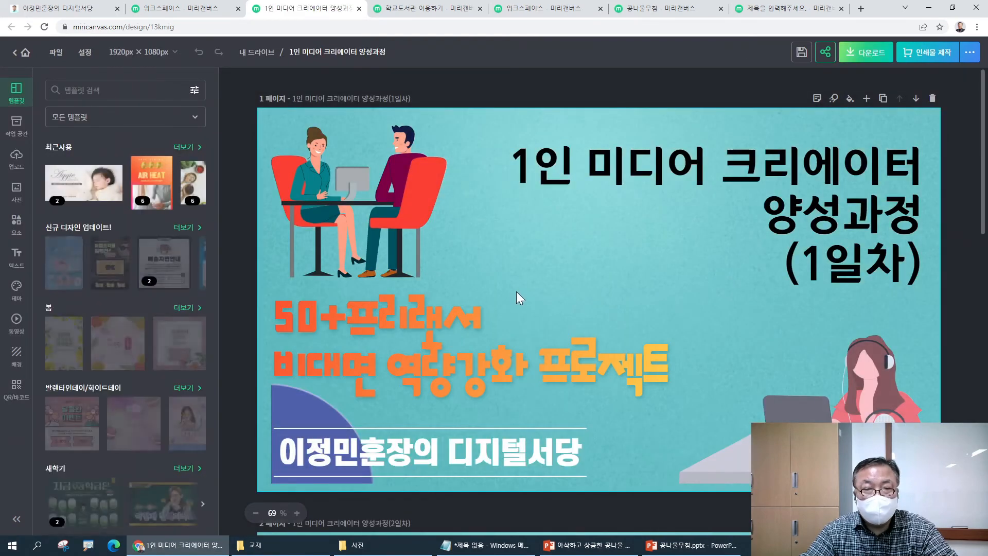
- Compare the course title text and overall layout on pages 1 and 2 of the design
scroll(516, 291, down, 9)
scroll(517, 296, up, 9)
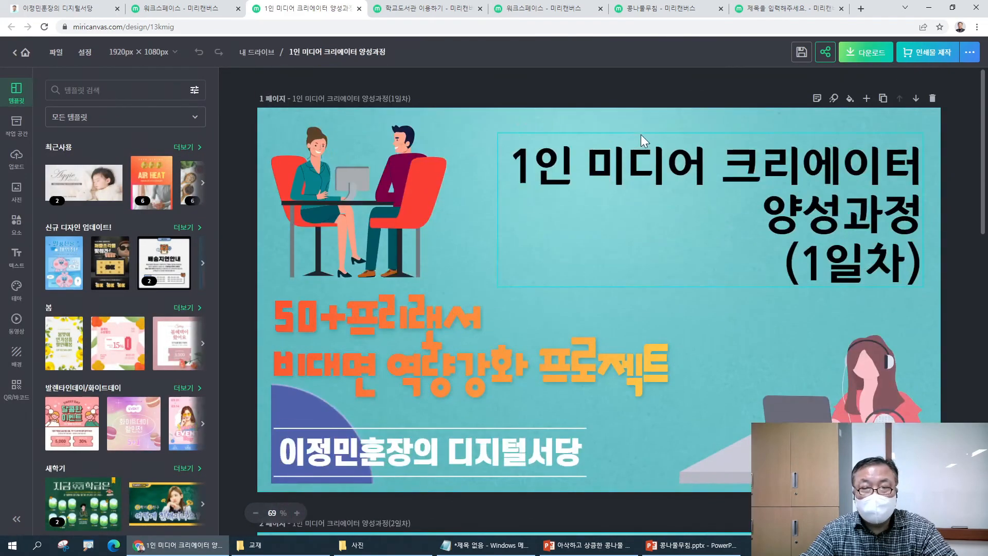
click(625, 161)
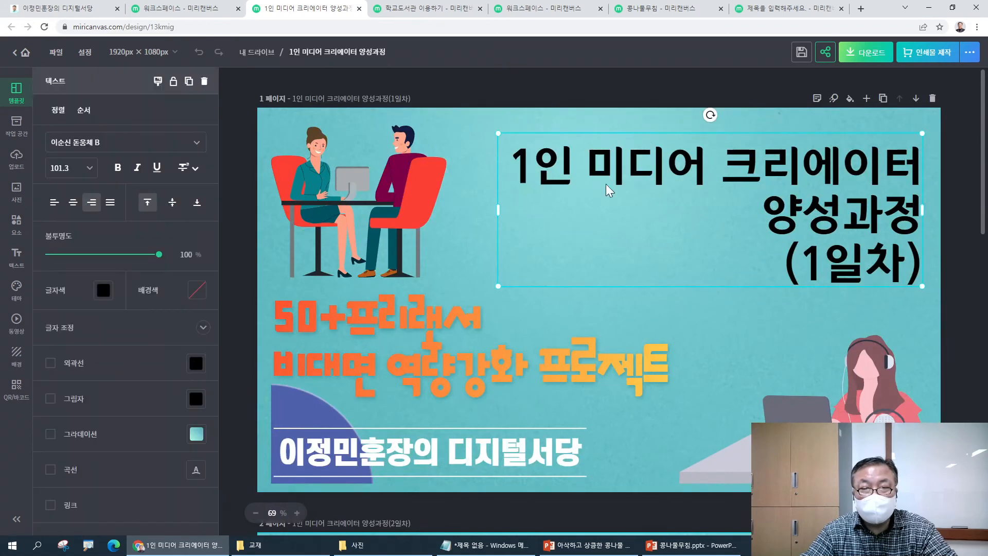
scroll(591, 211, down, 8)
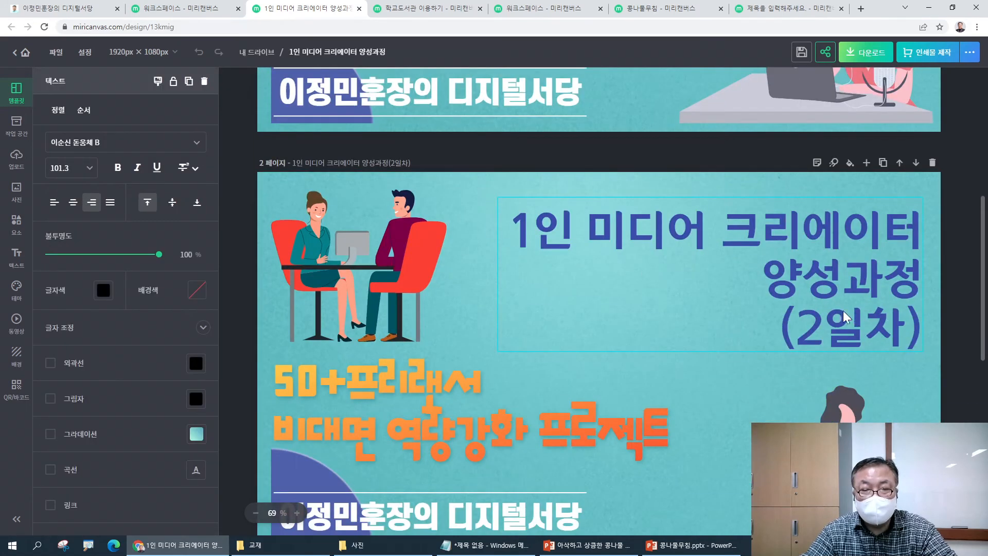
scroll(535, 262, up, 8)
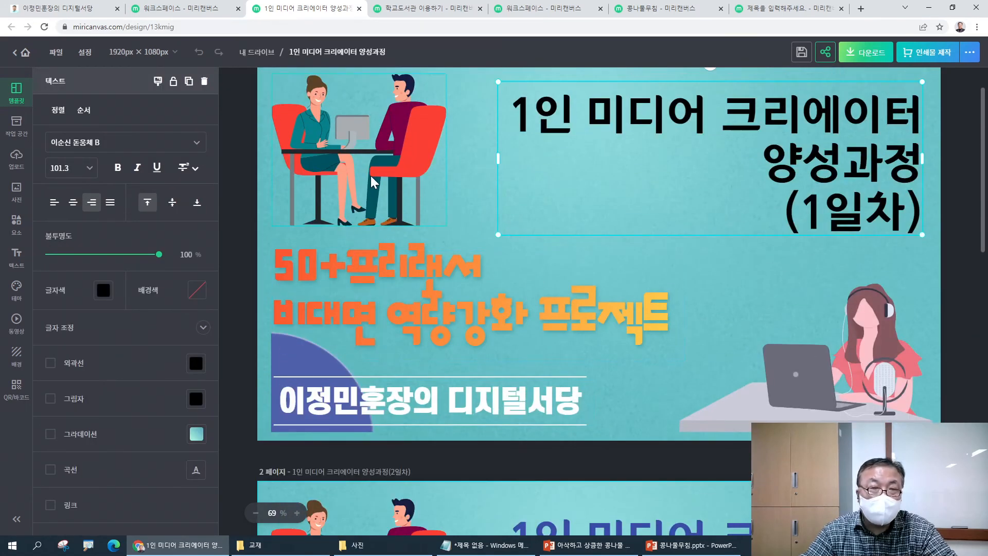
scroll(357, 165, down, 6)
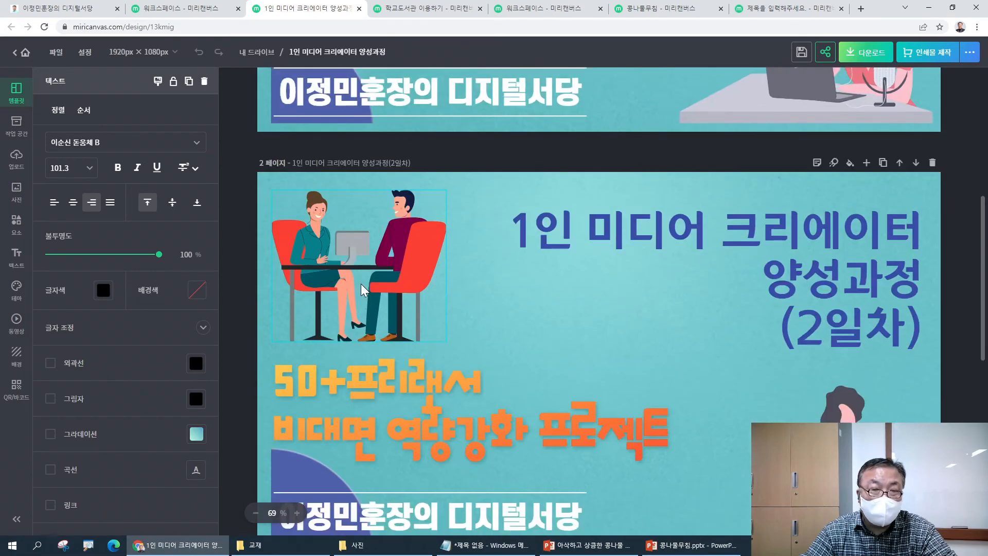
scroll(515, 268, up, 5)
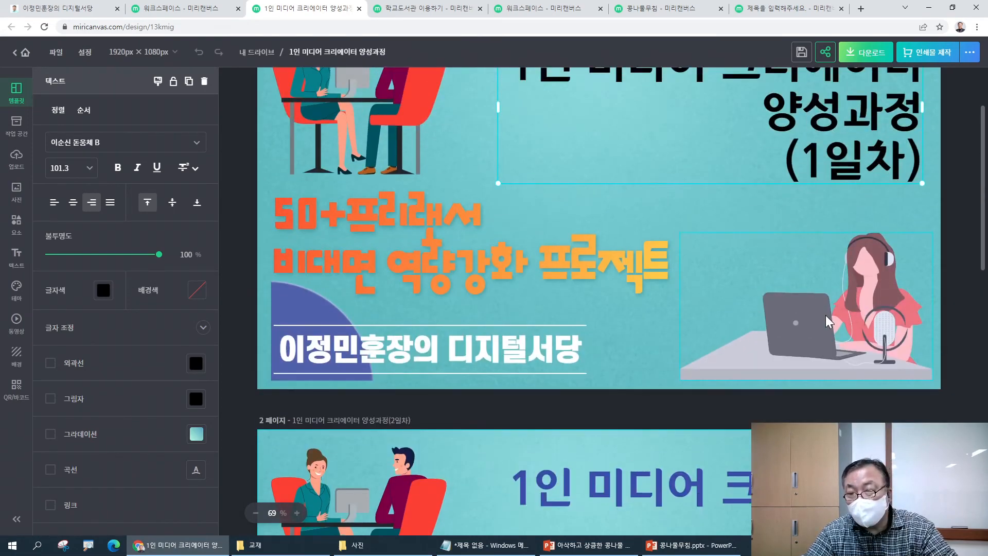
- Inspect the person-with-laptop illustrations across pages 1 to 3 by selecting them one after another
click(825, 315)
scroll(824, 314, down, 8)
scroll(822, 310, down, 2)
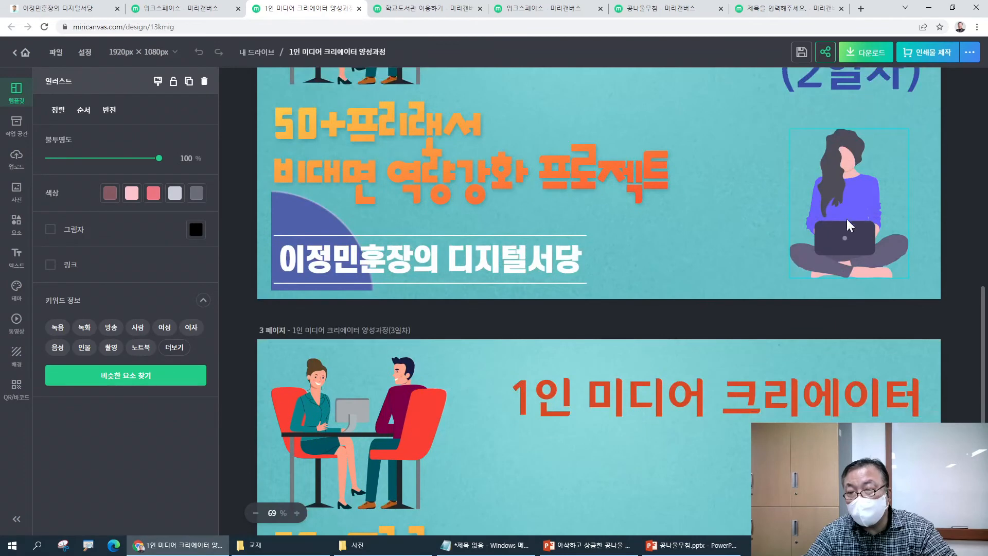
click(842, 207)
scroll(825, 304, down, 5)
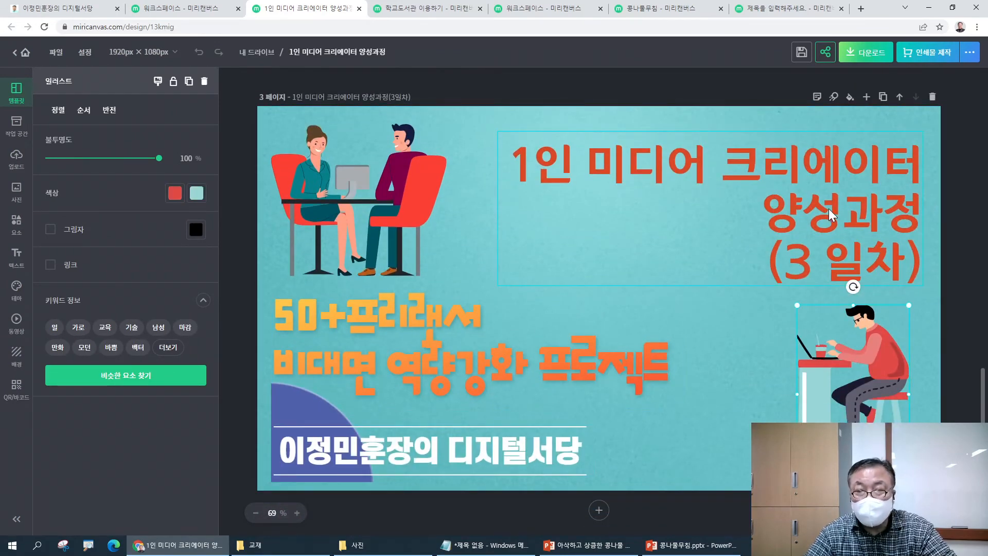
- Inspect the title and lower text line on page 3, and the project subtitle and title on page 2
click(794, 269)
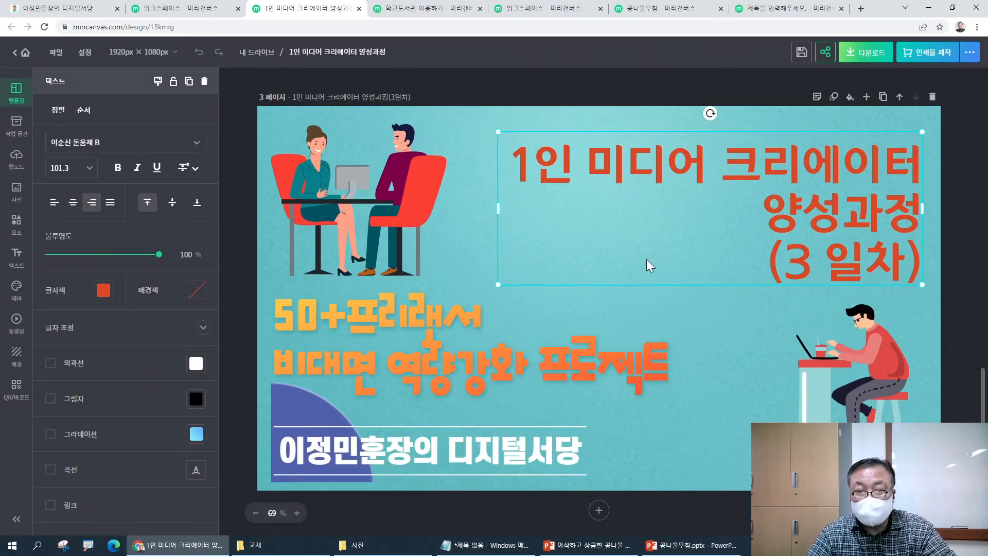
click(460, 434)
scroll(467, 329, up, 7)
click(372, 257)
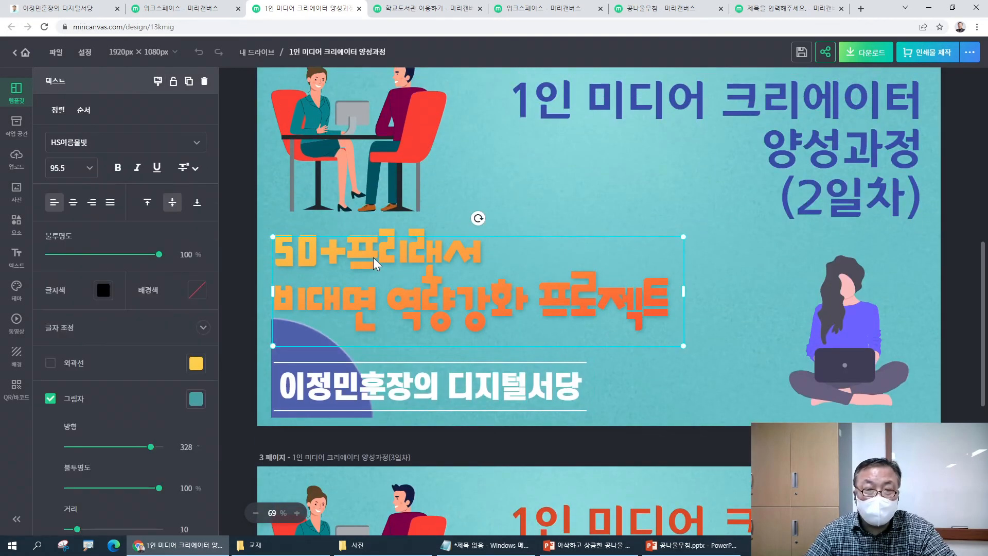
scroll(449, 279, down, 3)
scroll(716, 251, up, 3)
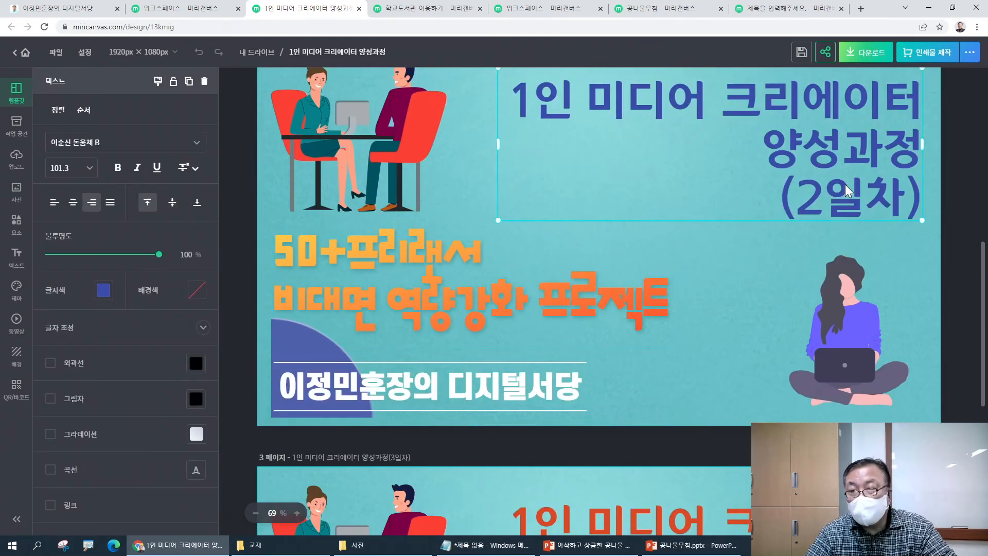
- Check the person illustrations on pages 2 and 3 again and close the 1인 미디어 크리에이터 양성과정 design
scroll(842, 237, down, 2)
click(842, 243)
scroll(854, 299, down, 4)
scroll(865, 353, down, 1)
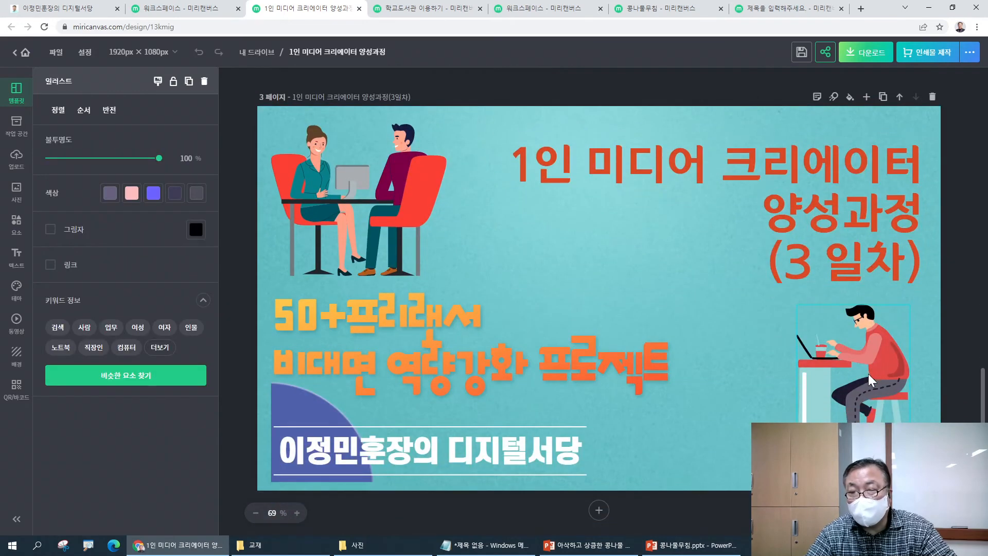
click(868, 374)
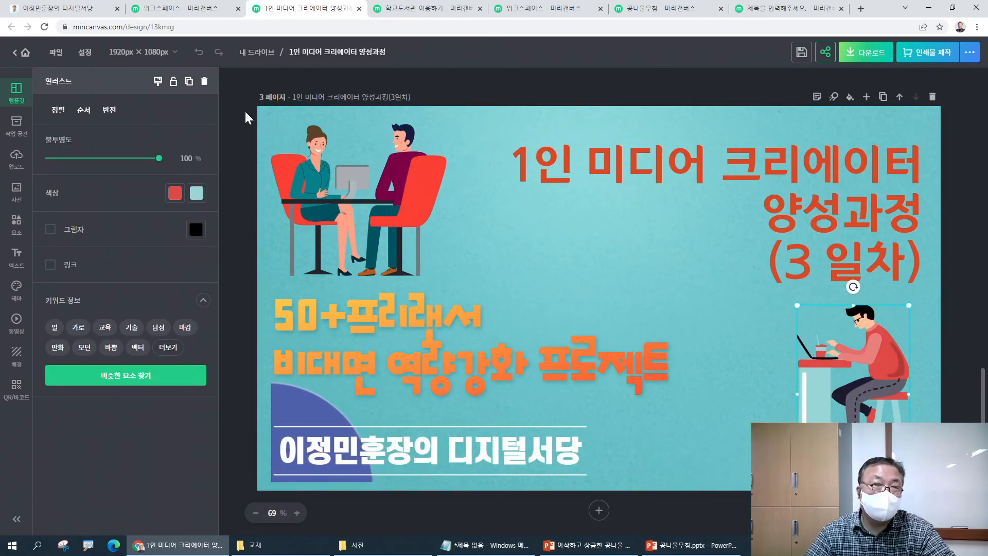
scroll(245, 111, up, 5)
click(359, 8)
click(358, 9)
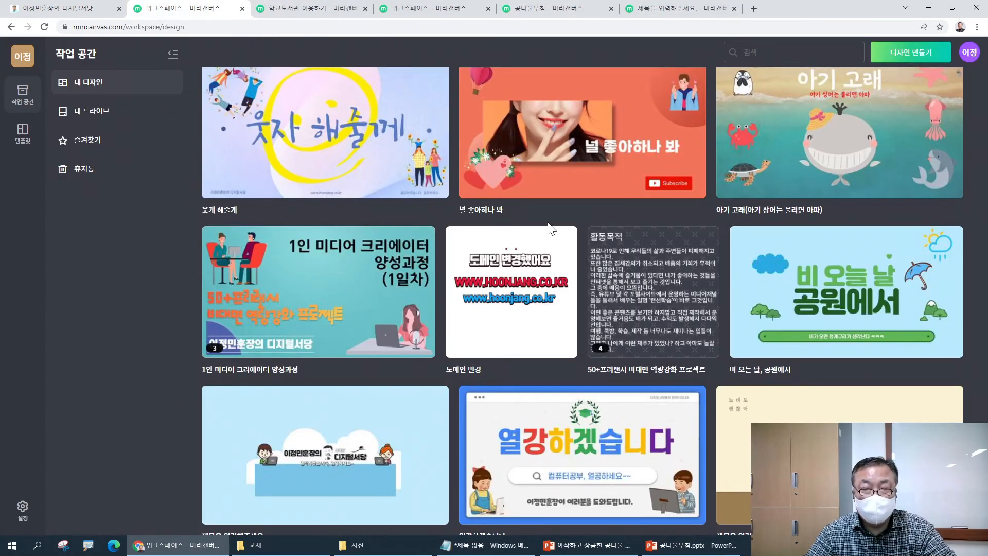
- Open the 6.25 기억하겠습니다 design at the end of the saved designs to view it, and close it
scroll(554, 225, down, 3)
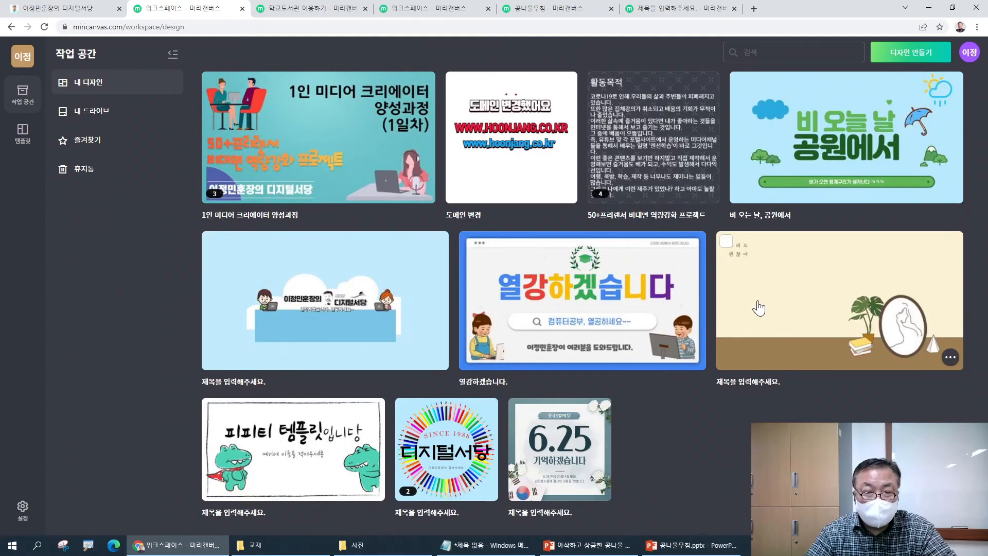
scroll(720, 304, up, 2)
scroll(677, 290, down, 2)
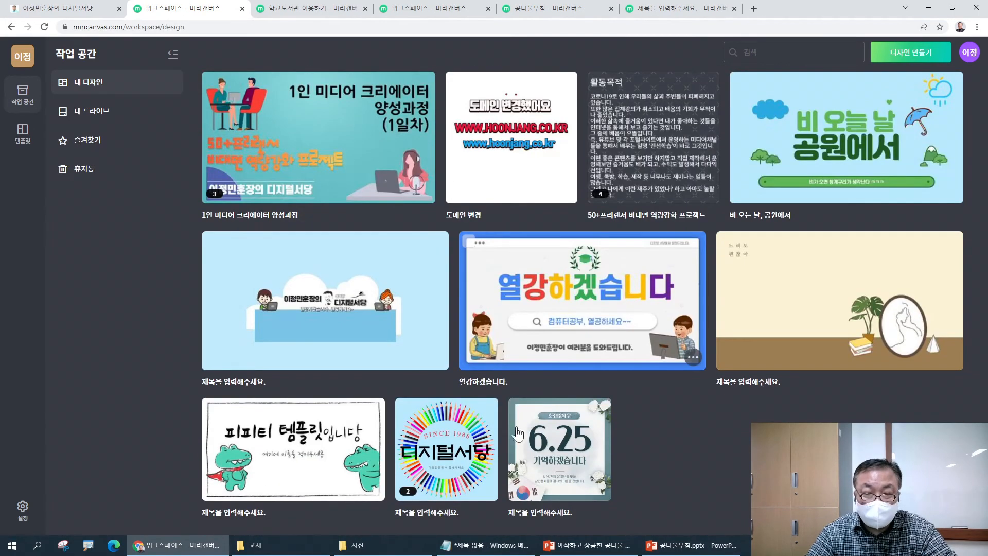
click(535, 458)
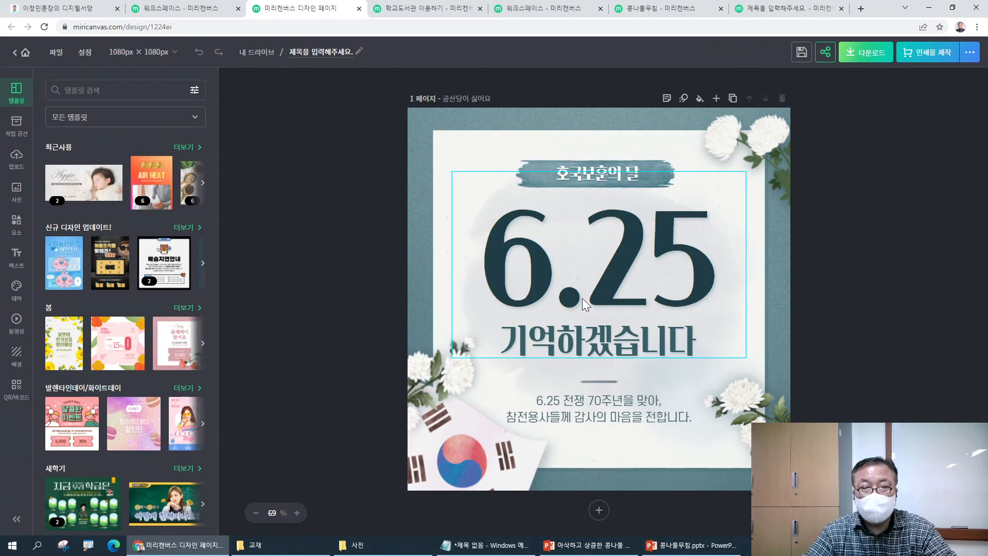
click(359, 9)
- Look back through the older saved designs and open 아기 고래(아기 상어는 물리면 아파)
scroll(376, 245, up, 7)
scroll(377, 253, up, 4)
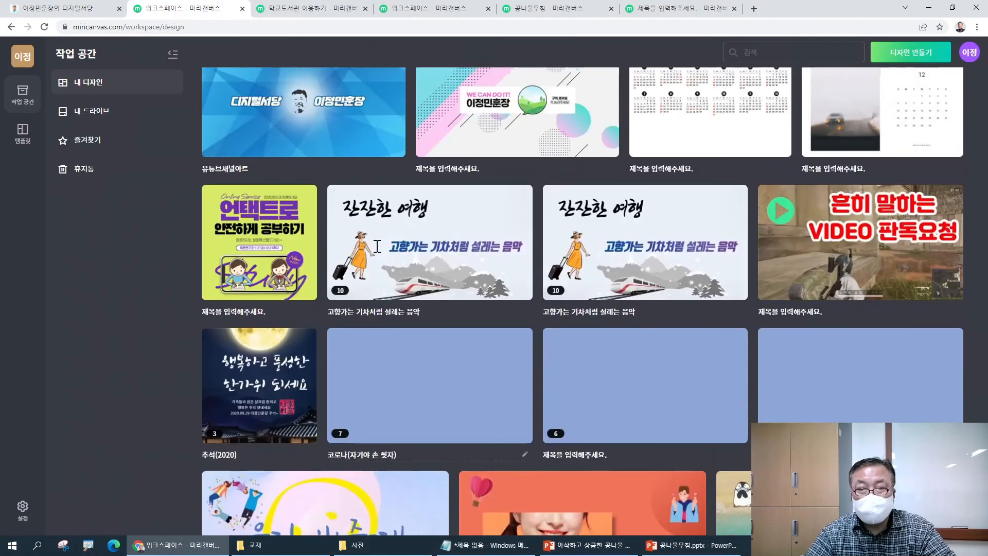
scroll(799, 383, down, 4)
click(815, 366)
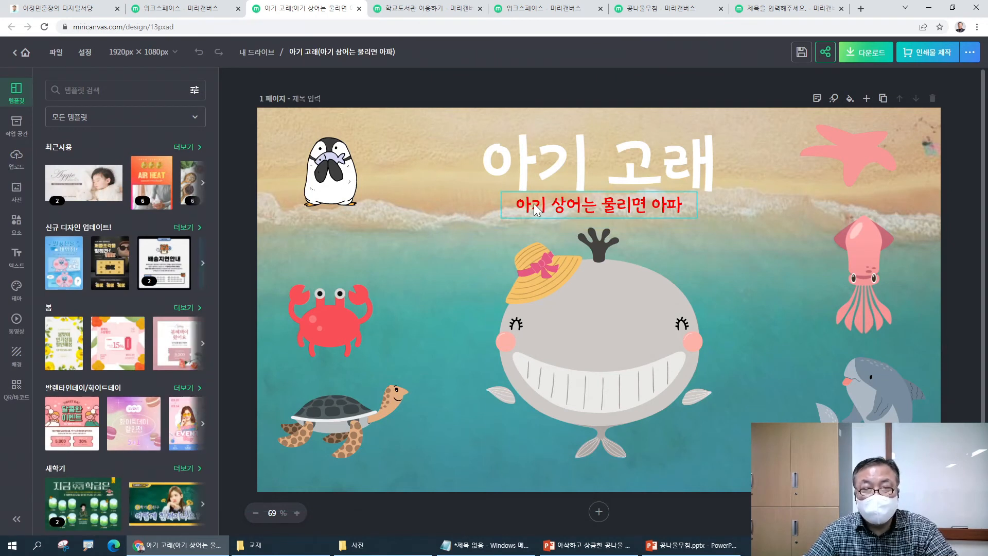
- Inspect the 아기 고래 title text and the whale illustration, and close the design
click(505, 164)
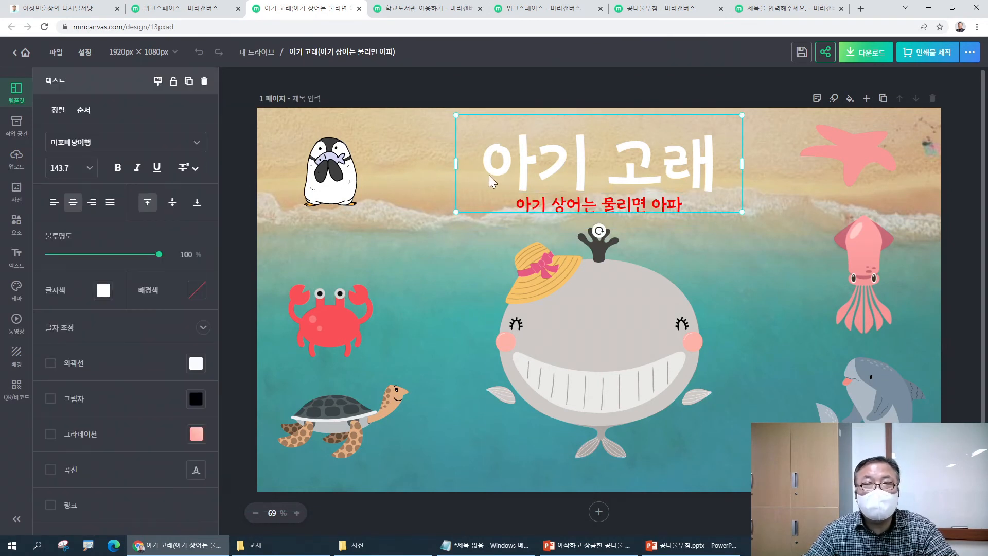
click(442, 92)
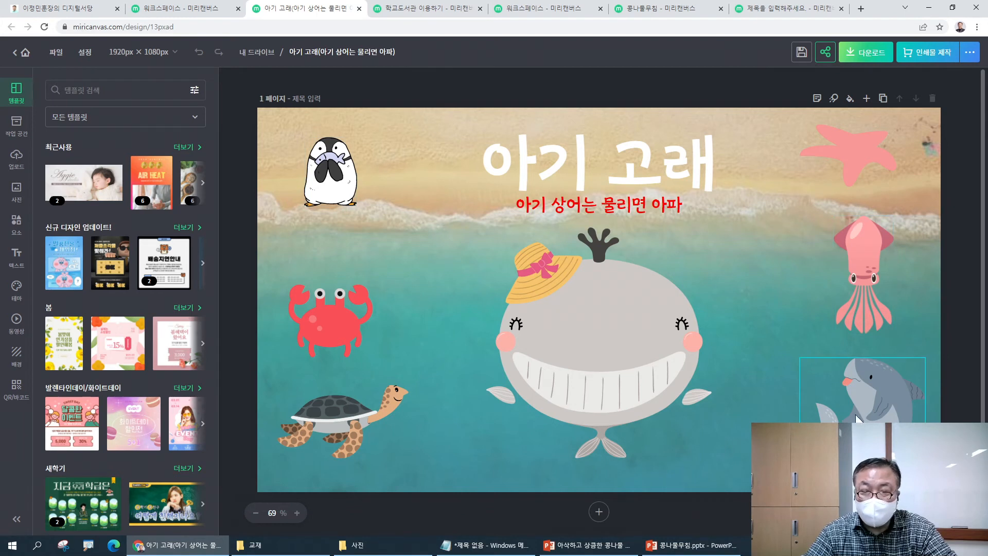
click(619, 333)
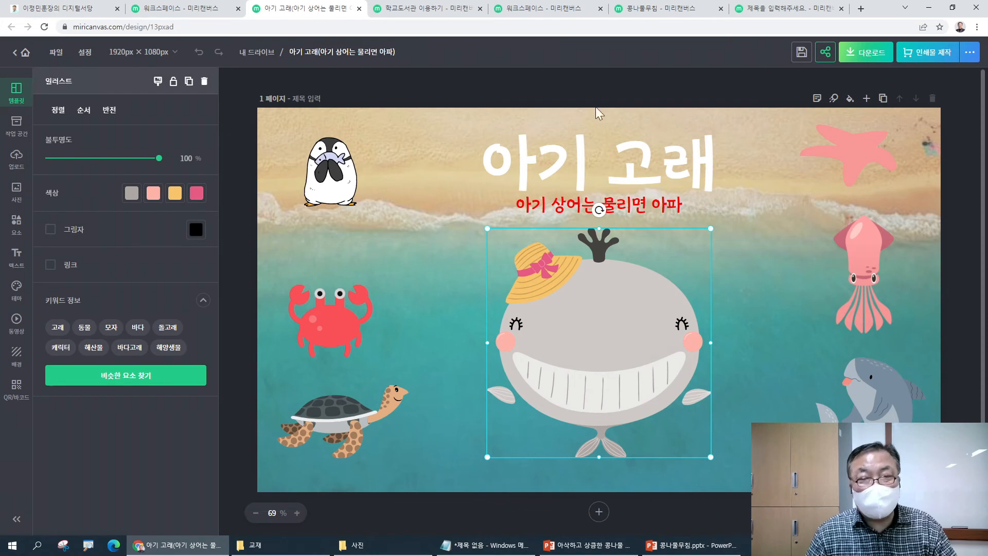
click(359, 8)
- Browse up through the saved designs and open the 2021 New Year greeting design
scroll(702, 280, up, 4)
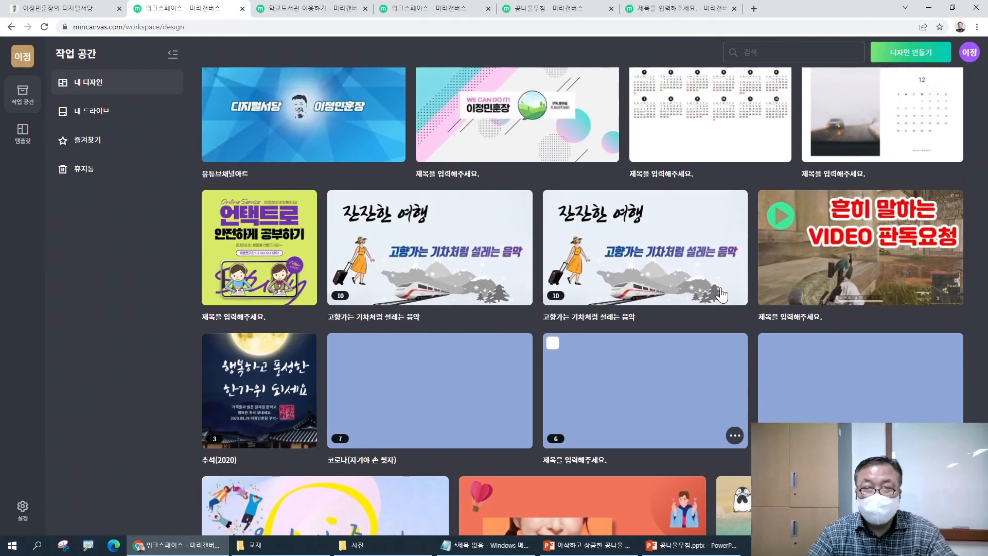
scroll(721, 294, up, 9)
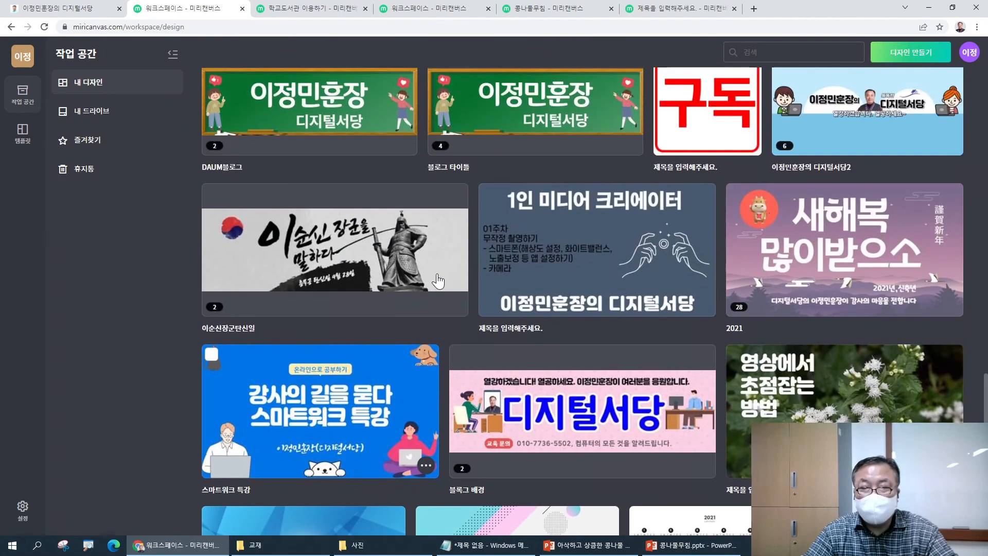
scroll(438, 281, up, 3)
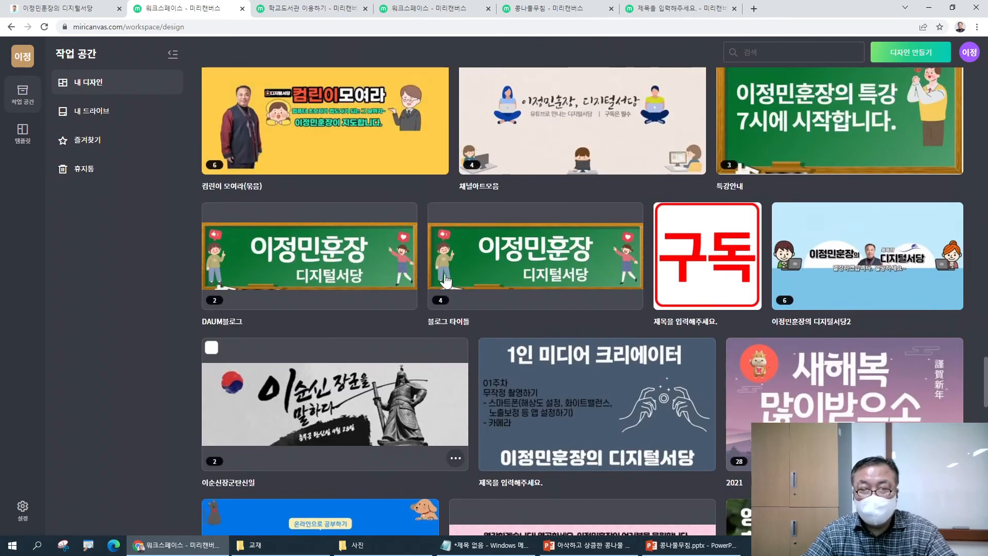
click(858, 399)
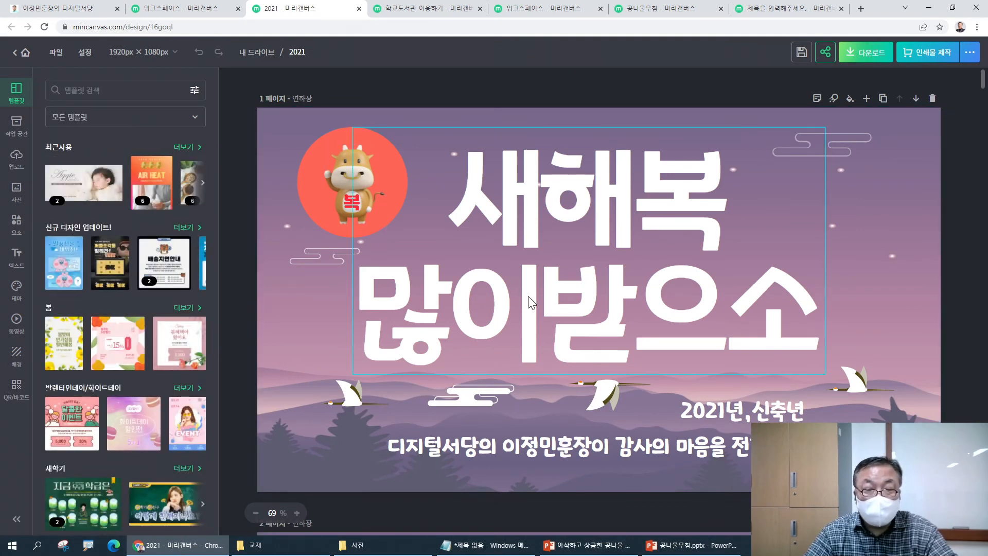
- Inspect the ox illustration and the portrait photo on the first New Year greeting pages of the 2021 design
click(355, 168)
scroll(343, 238, down, 3)
scroll(343, 239, down, 4)
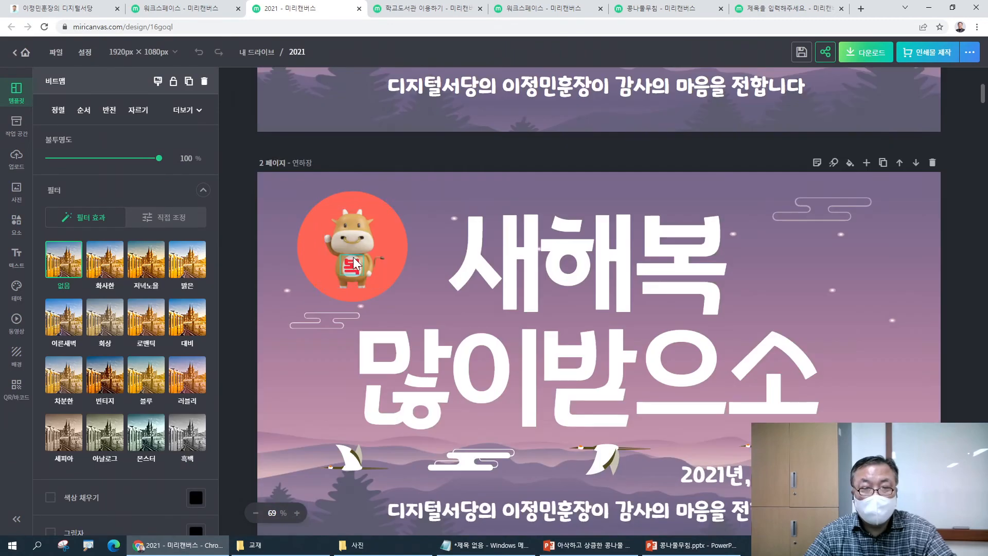
scroll(361, 248, up, 6)
scroll(369, 249, down, 12)
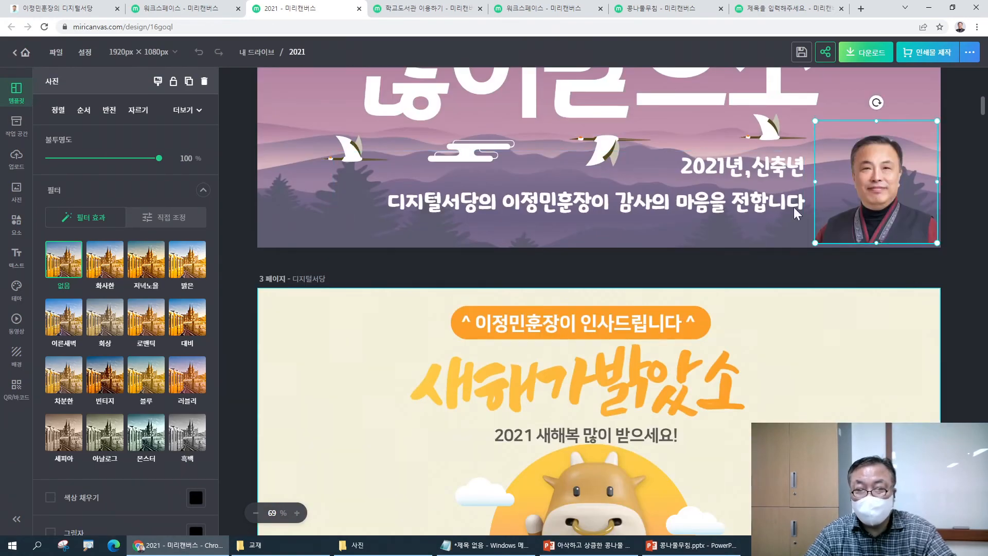
scroll(570, 300, down, 12)
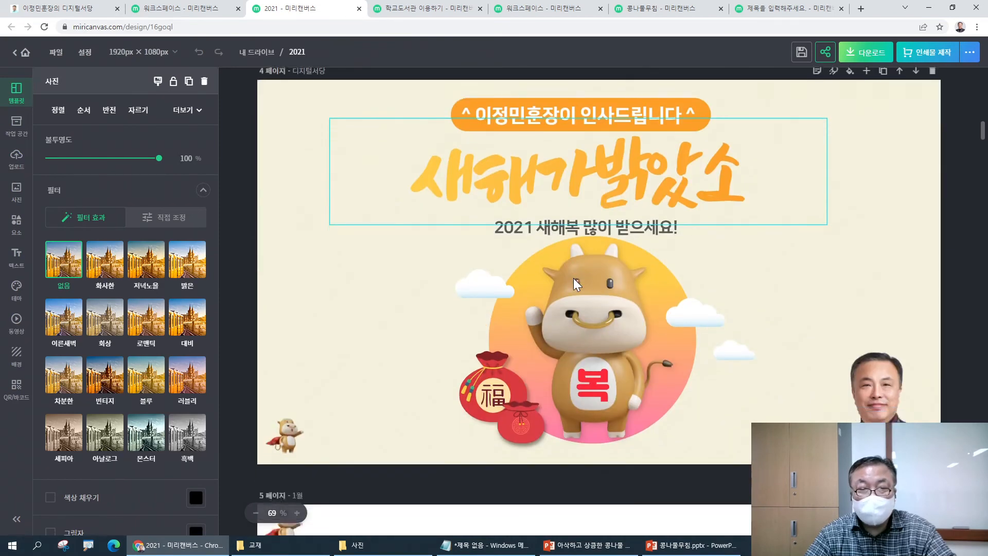
scroll(573, 277, down, 4)
- Examine the portrait photo and the small caped ox characters in the corners of the 새해가 밝았소 greeting pages
click(879, 217)
scroll(624, 220, up, 5)
scroll(624, 219, up, 3)
scroll(624, 227, down, 3)
scroll(385, 224, up, 3)
click(284, 231)
scroll(900, 212, up, 5)
scroll(891, 240, down, 3)
click(911, 349)
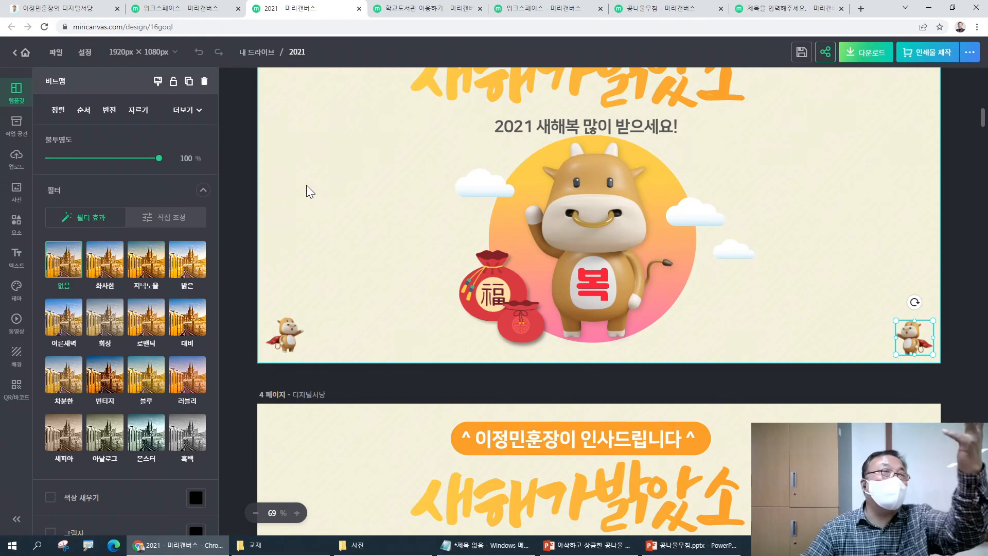
- Look through the photo calendar pages from January to June in the 2021 design
scroll(394, 293, down, 3)
scroll(394, 294, down, 12)
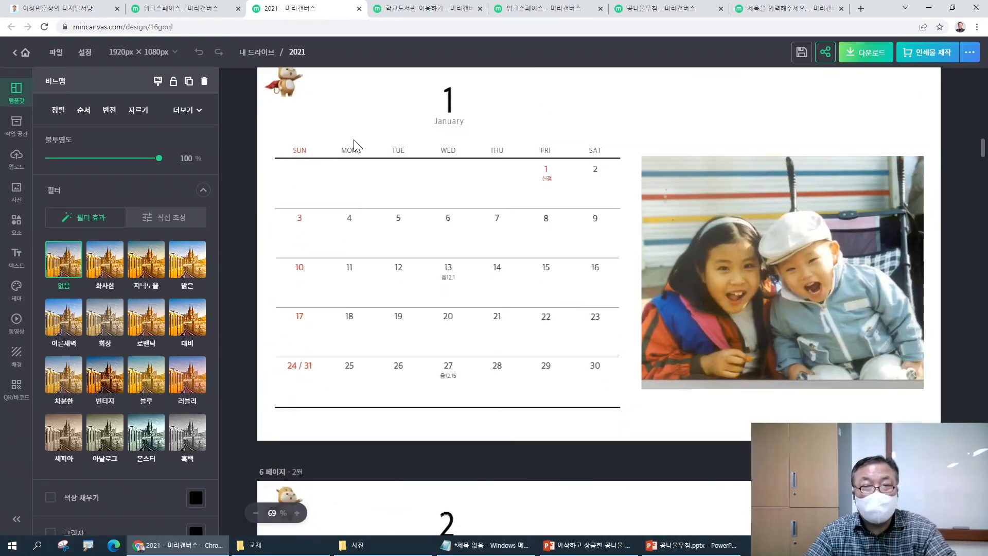
scroll(494, 258, up, 2)
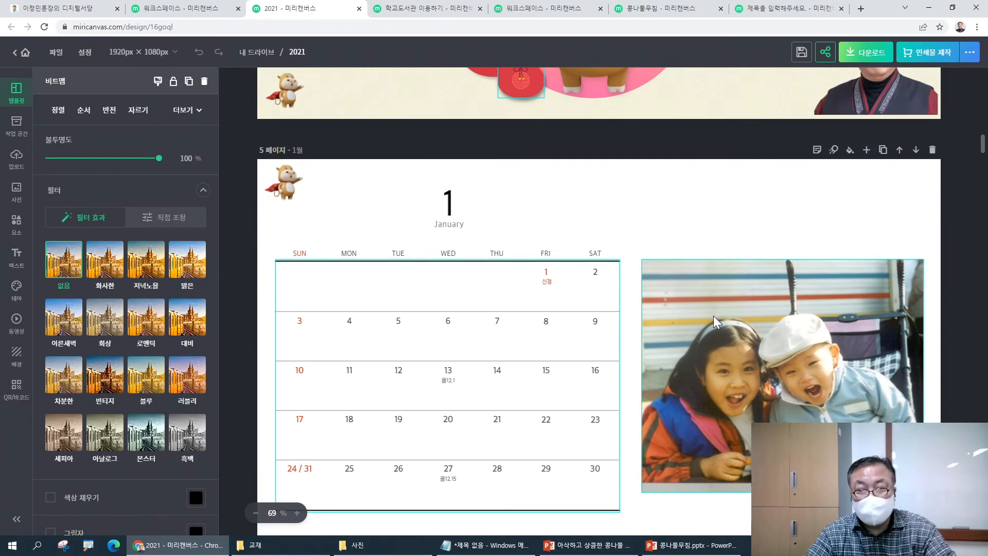
scroll(714, 315, down, 8)
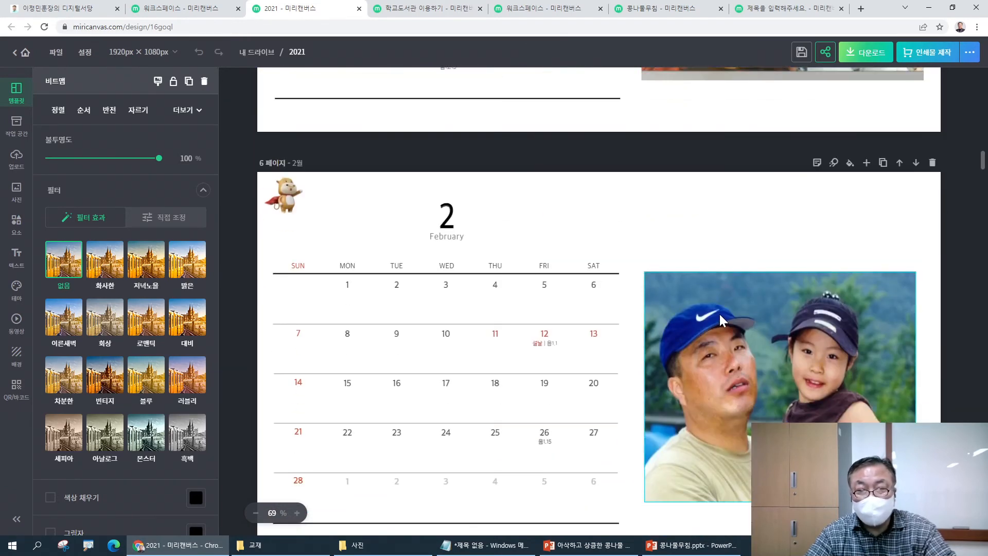
scroll(719, 316, down, 8)
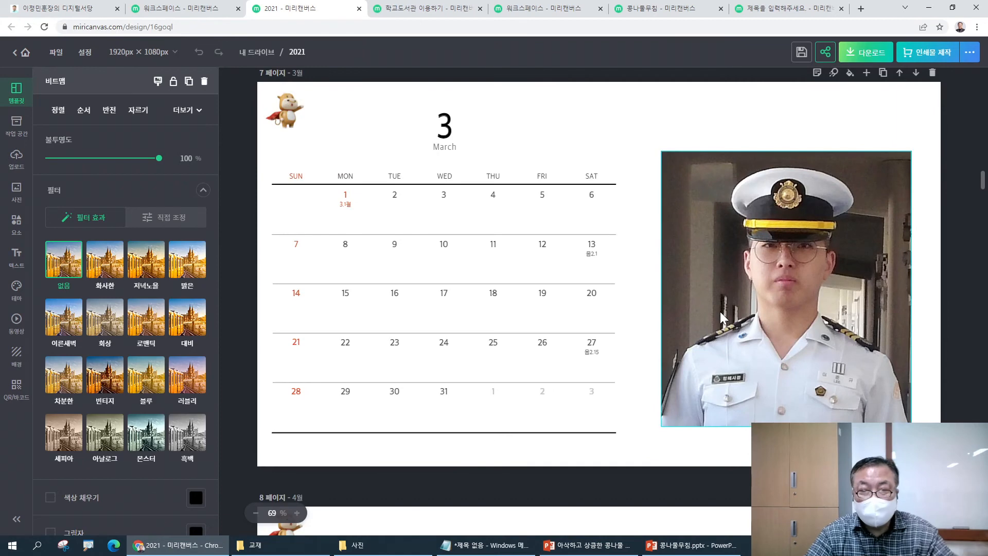
scroll(721, 308, down, 4)
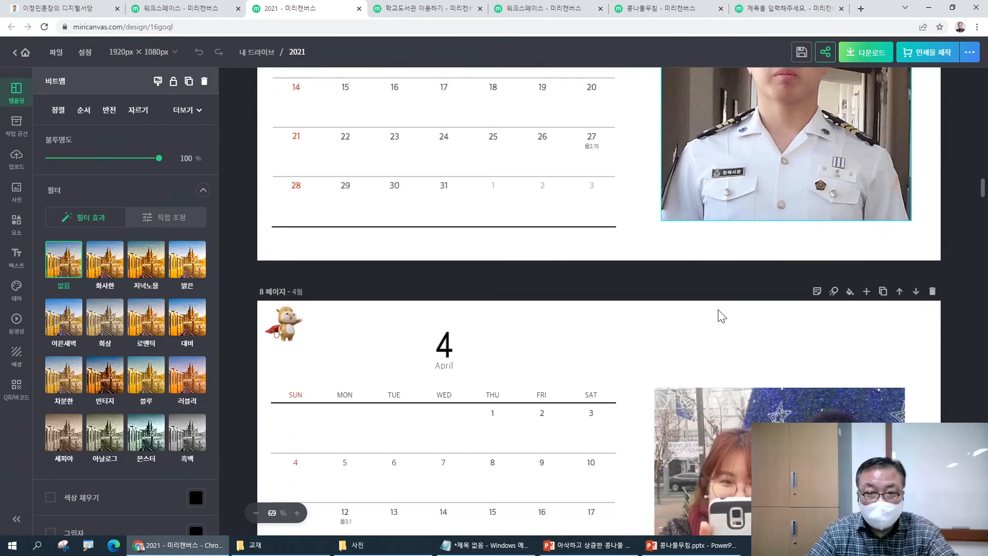
scroll(721, 312, up, 3)
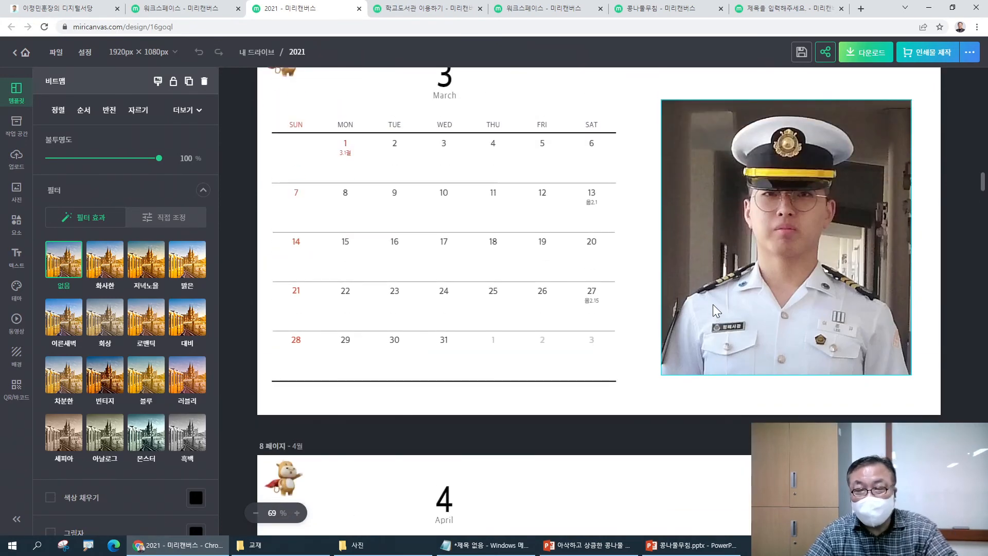
scroll(717, 304, down, 10)
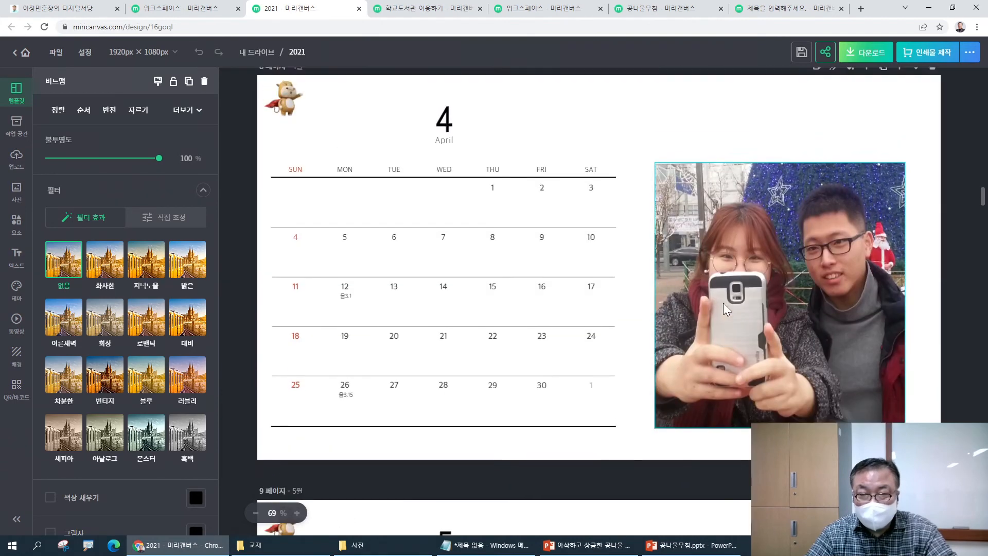
scroll(725, 301, up, 3)
scroll(747, 277, down, 15)
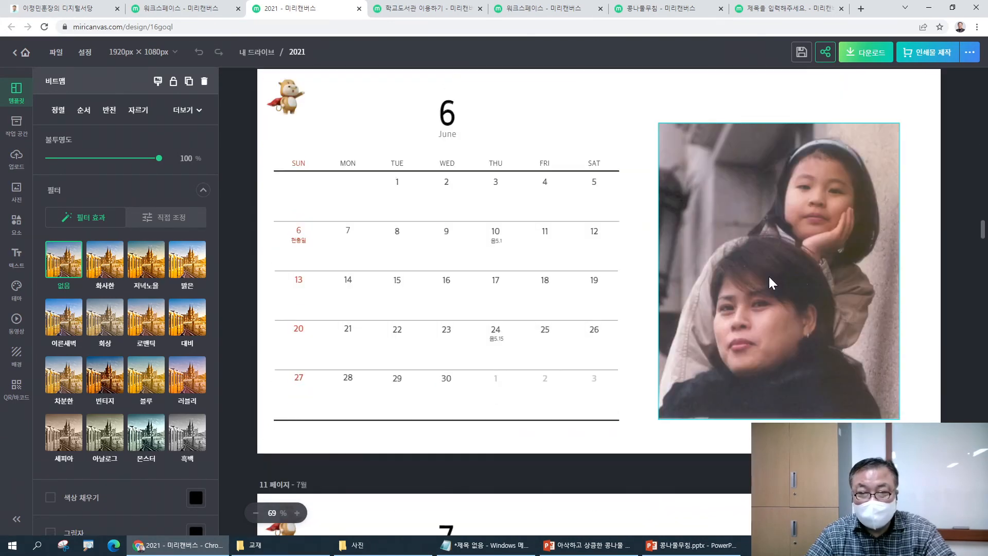
scroll(769, 277, up, 1)
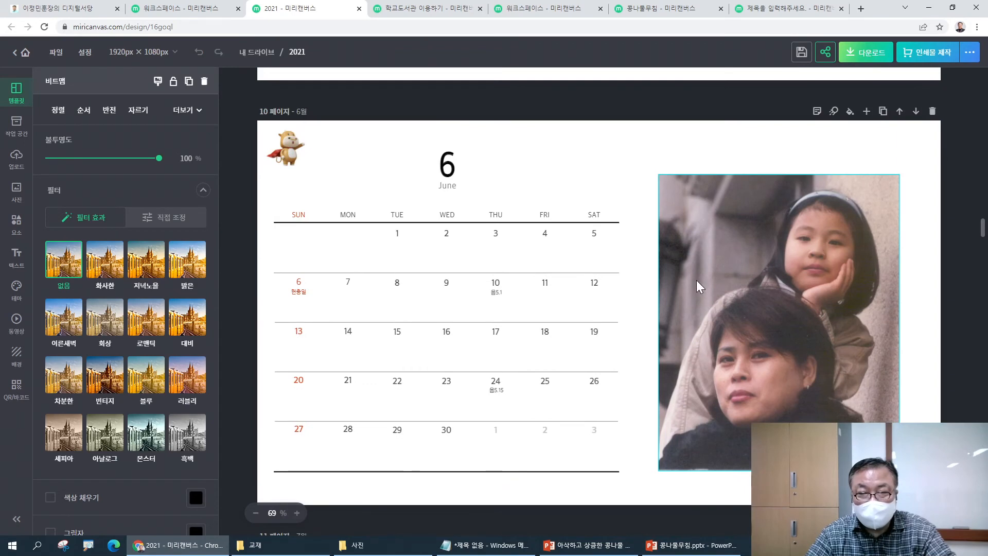
- Look through the remaining photo calendar pages from July to December
scroll(713, 339, down, 8)
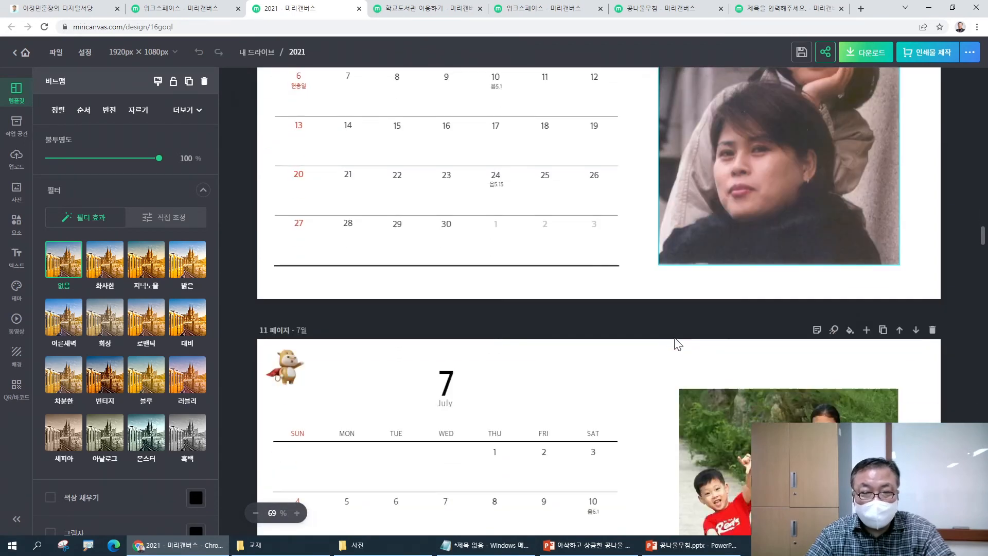
scroll(797, 311, down, 4)
scroll(798, 312, down, 5)
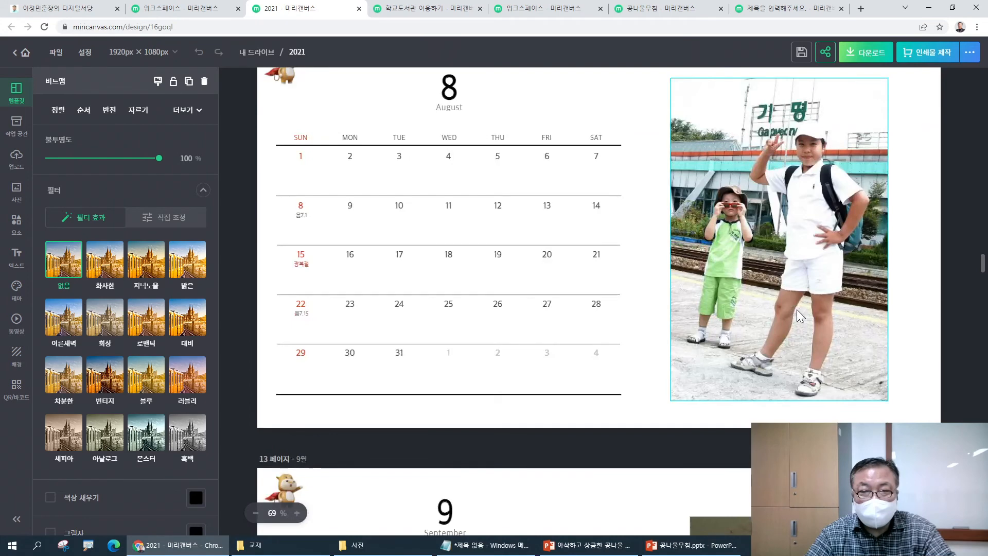
scroll(655, 311, down, 8)
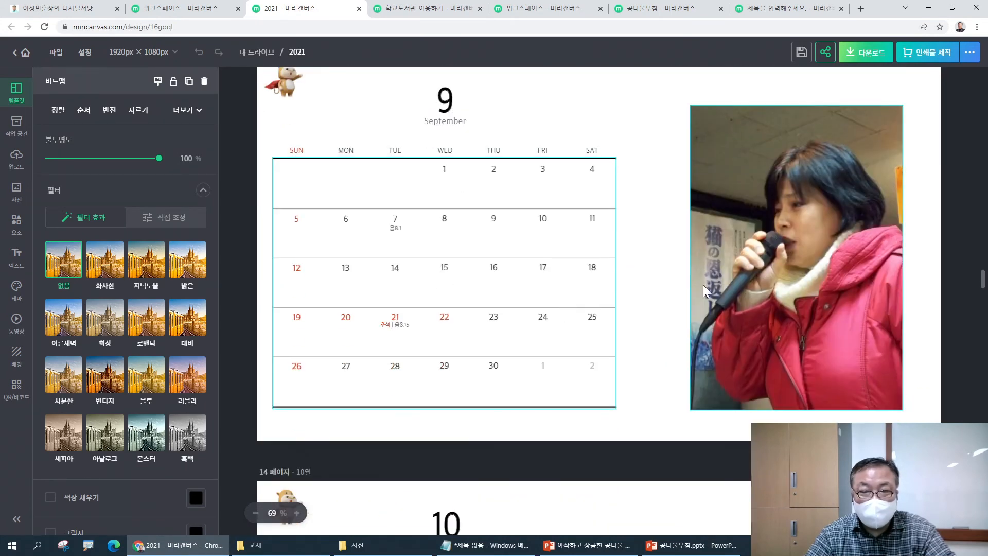
scroll(703, 285, down, 14)
scroll(711, 285, down, 9)
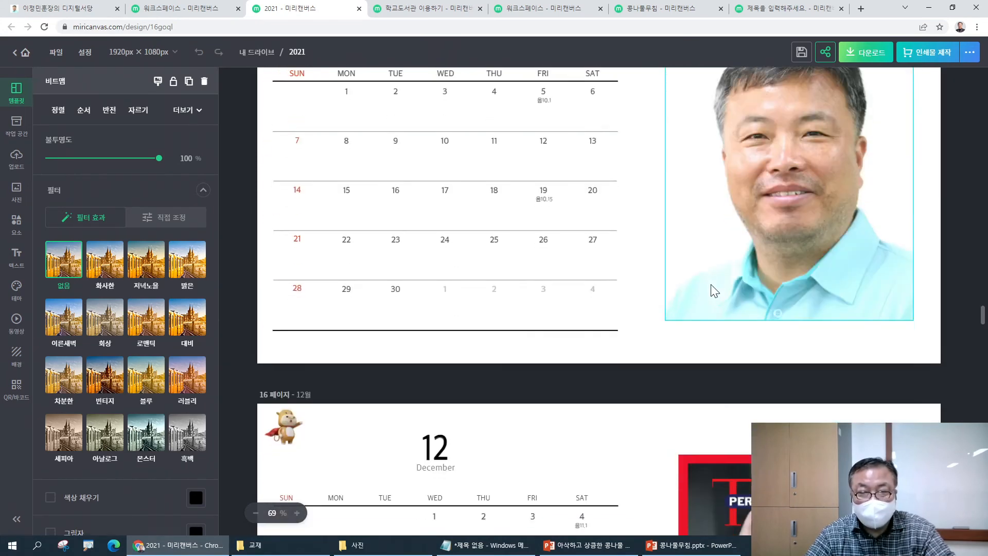
scroll(736, 244, up, 1)
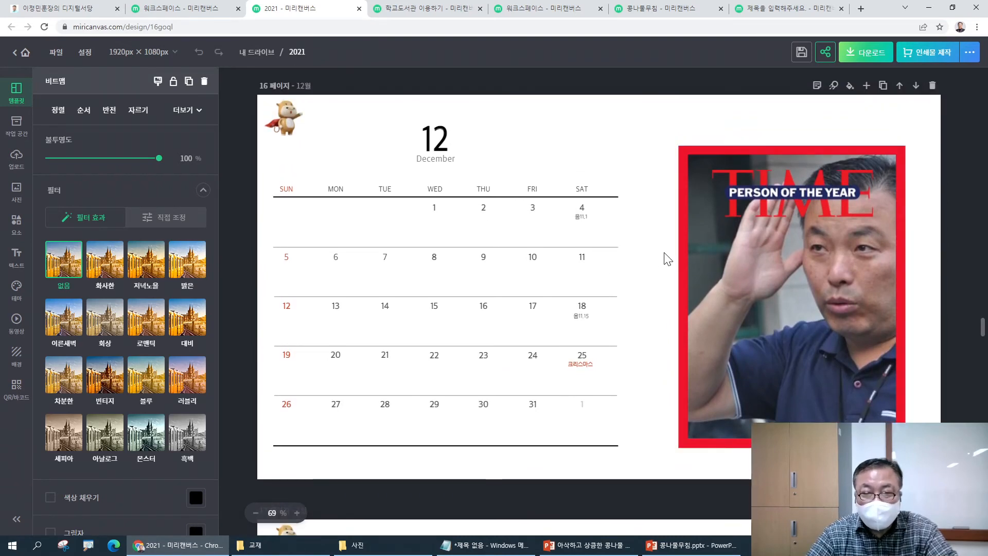
- Inspect the TIME cover picture on the December page and the memo frames on the second calendar set, and close the design
click(761, 186)
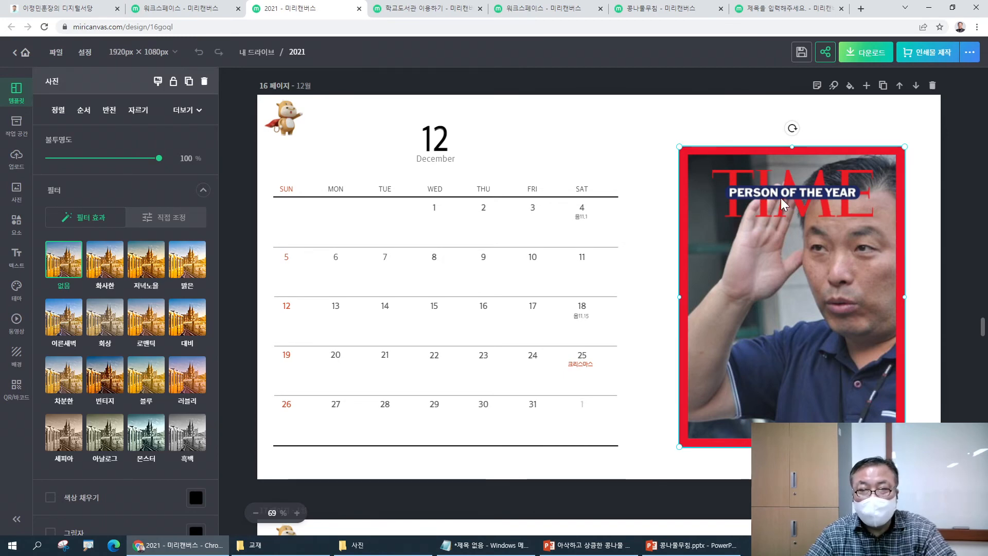
scroll(689, 291, down, 8)
click(729, 182)
scroll(777, 223, down, 8)
click(773, 239)
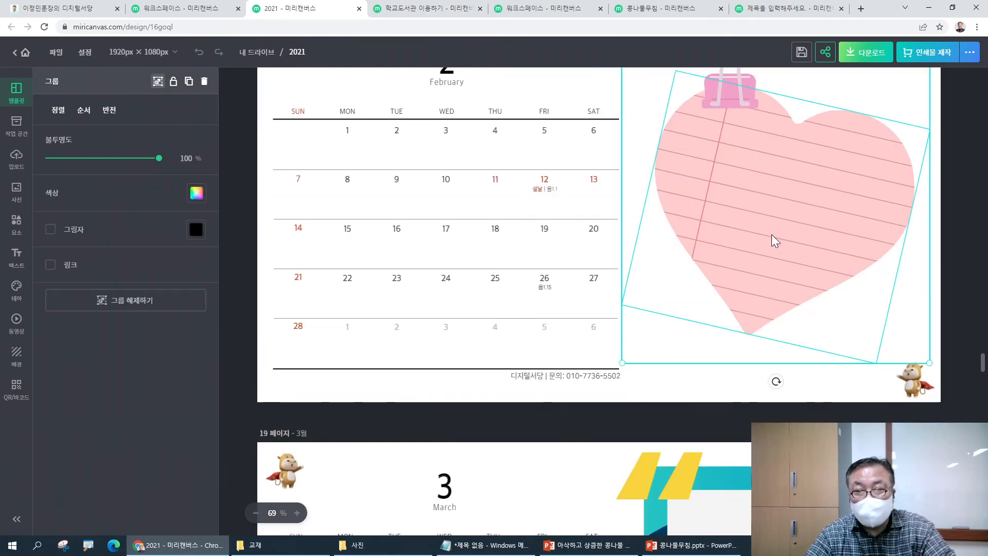
scroll(772, 238, down, 7)
scroll(767, 243, up, 14)
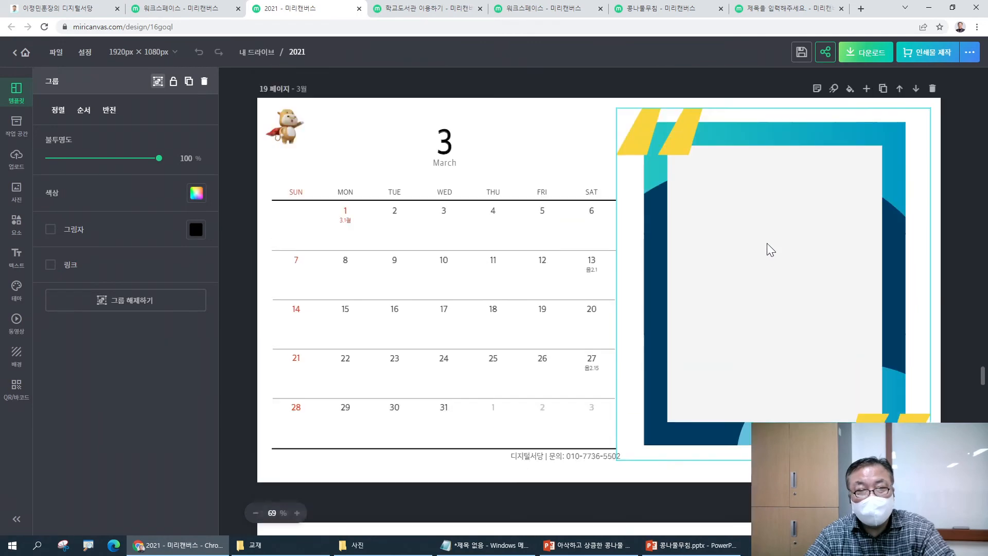
scroll(469, 200, up, 14)
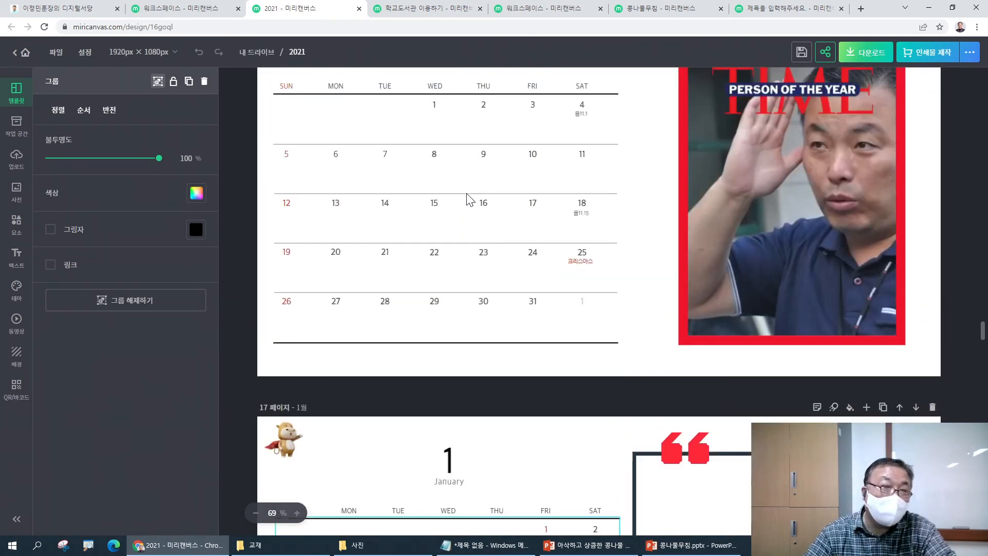
click(359, 9)
- Browse up through the saved designs and open the nine-page autobiography (자서전) design with the baby illustration
scroll(542, 240, up, 6)
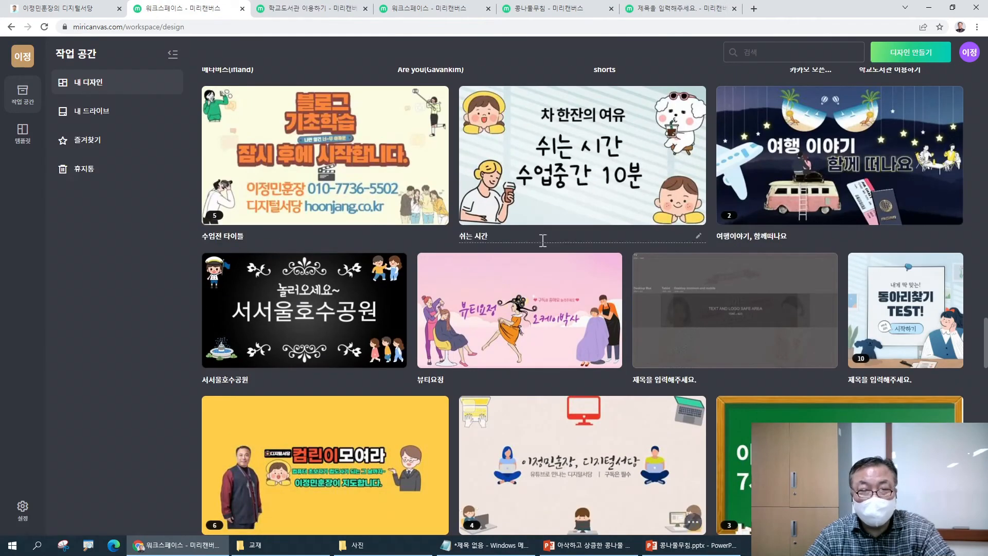
scroll(383, 266, up, 4)
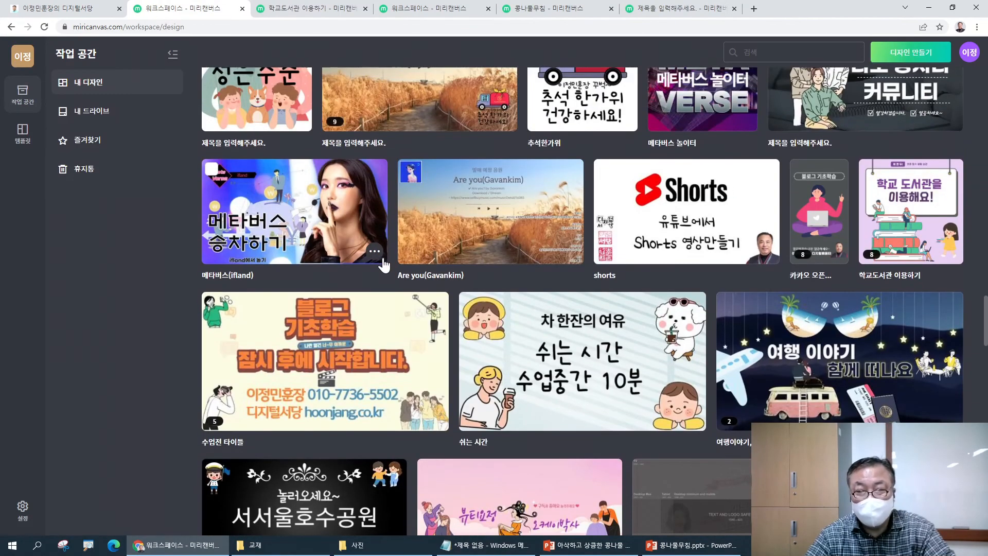
scroll(384, 265, up, 4)
scroll(383, 263, up, 3)
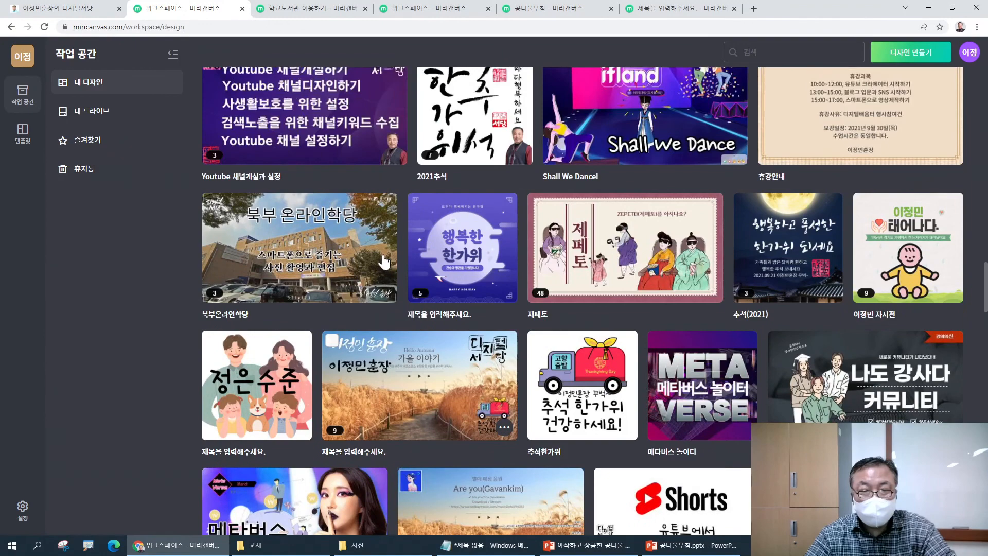
scroll(536, 248, up, 3)
scroll(788, 247, down, 3)
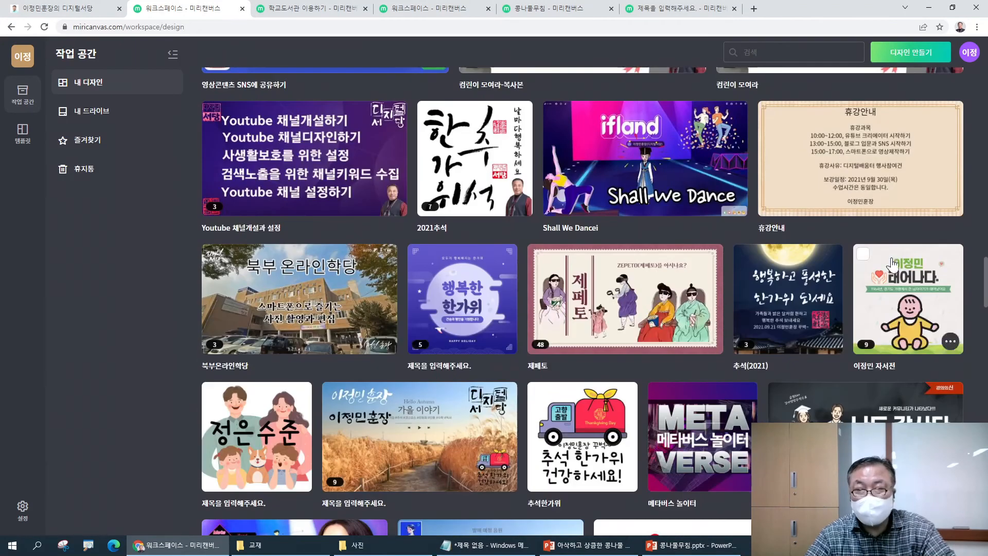
click(874, 265)
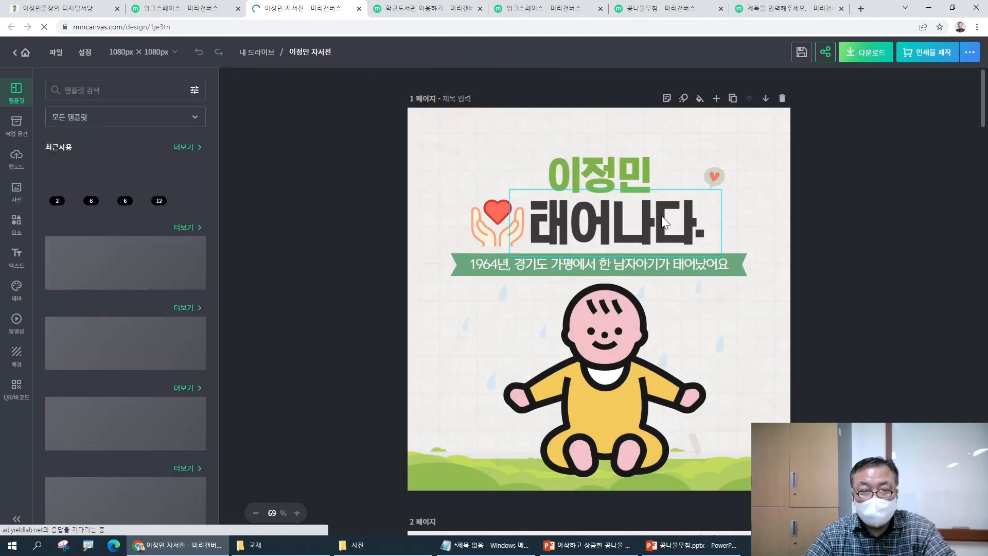
- Read through the illustrated autobiography pages to the final teacher page, and close the design
scroll(644, 292, down, 8)
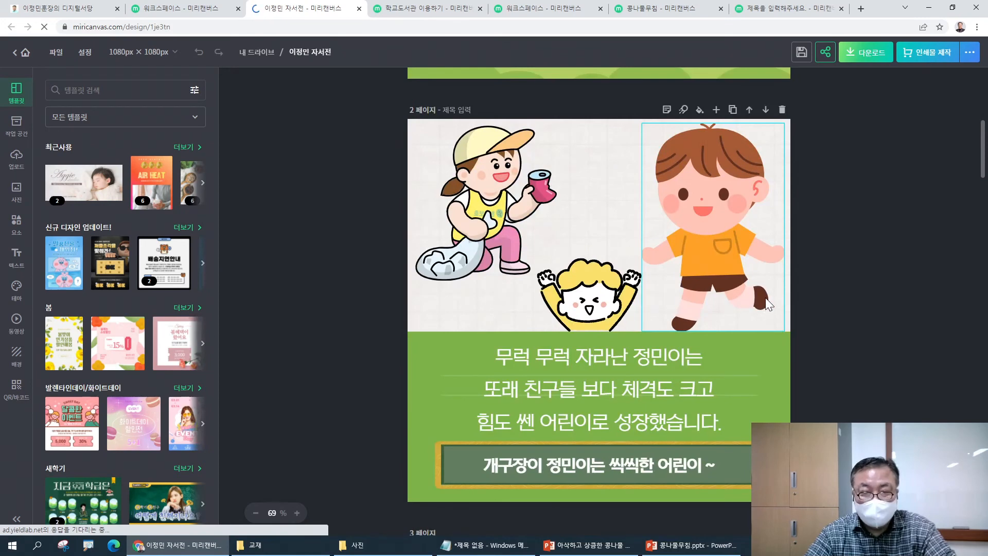
scroll(728, 291, down, 8)
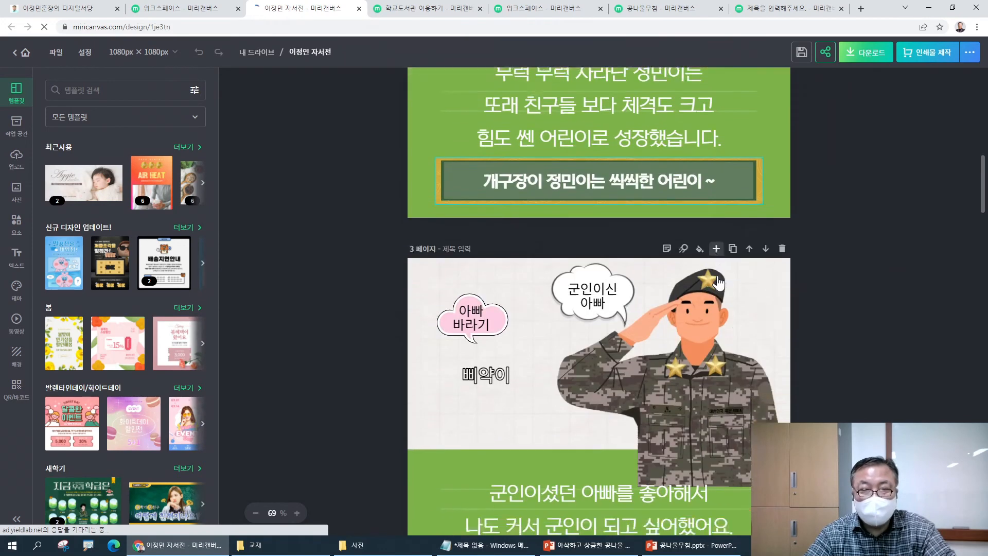
scroll(718, 271, down, 10)
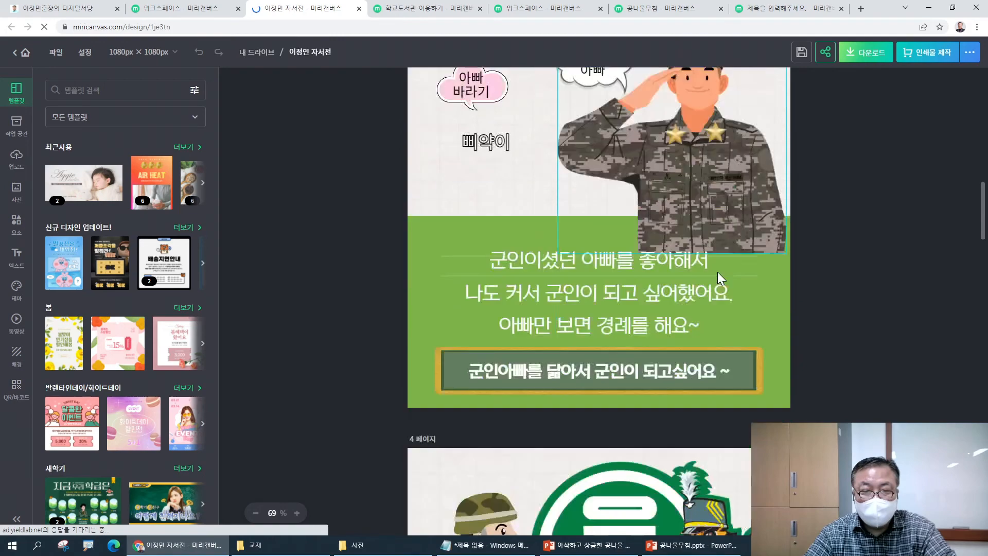
scroll(718, 274, down, 12)
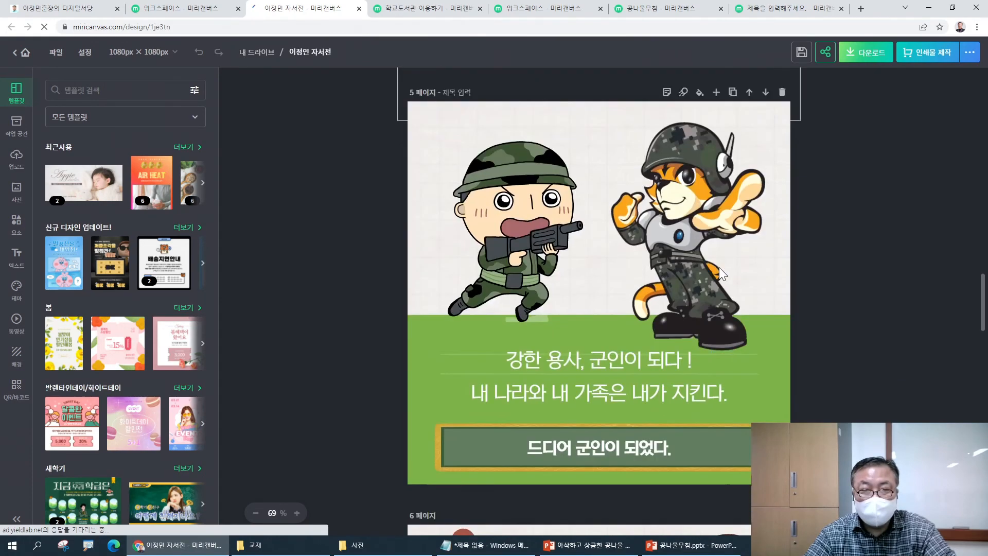
scroll(721, 266, down, 12)
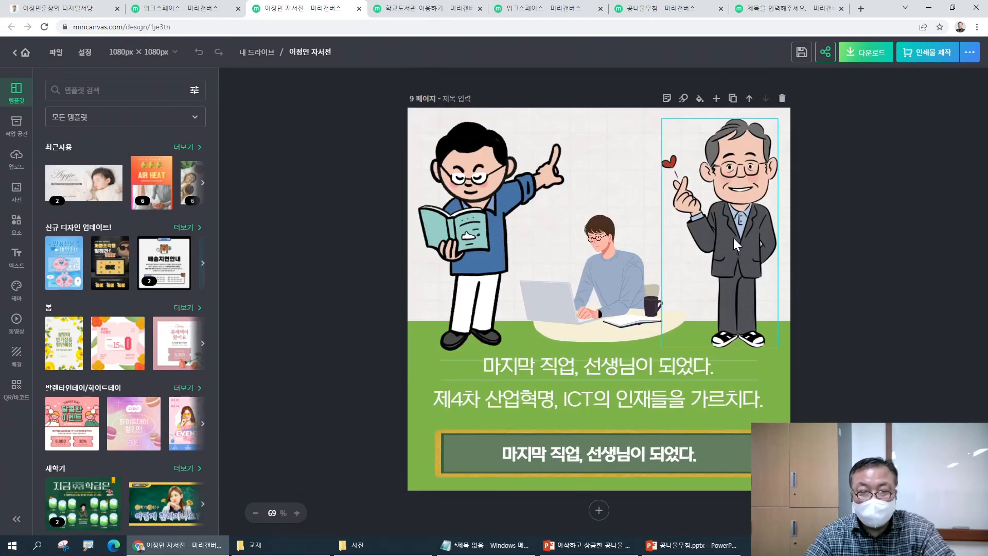
scroll(734, 238, up, 4)
click(358, 9)
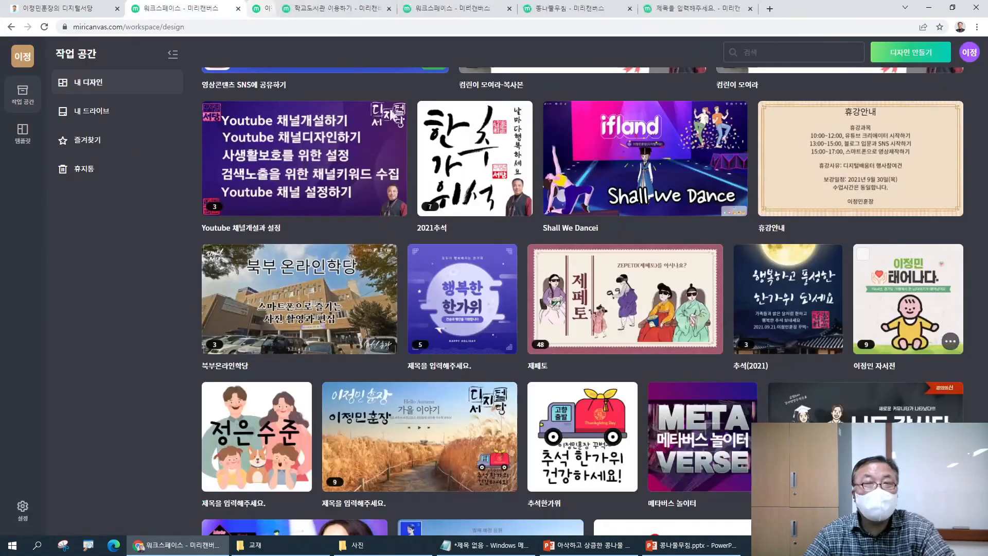
- Open the 2021추석 design and inspect its red seal stamp and the 한가위 brush calligraphy
click(476, 162)
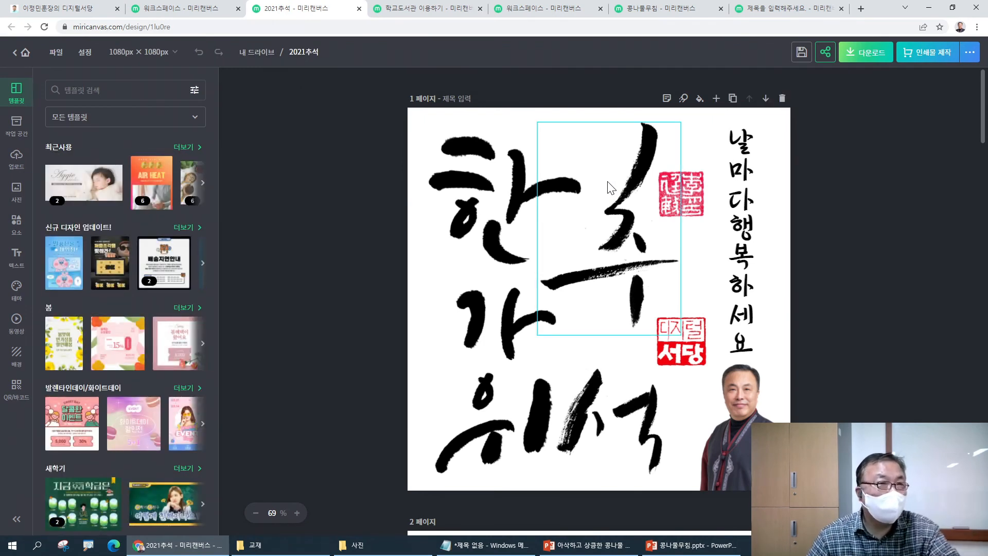
click(684, 200)
click(561, 324)
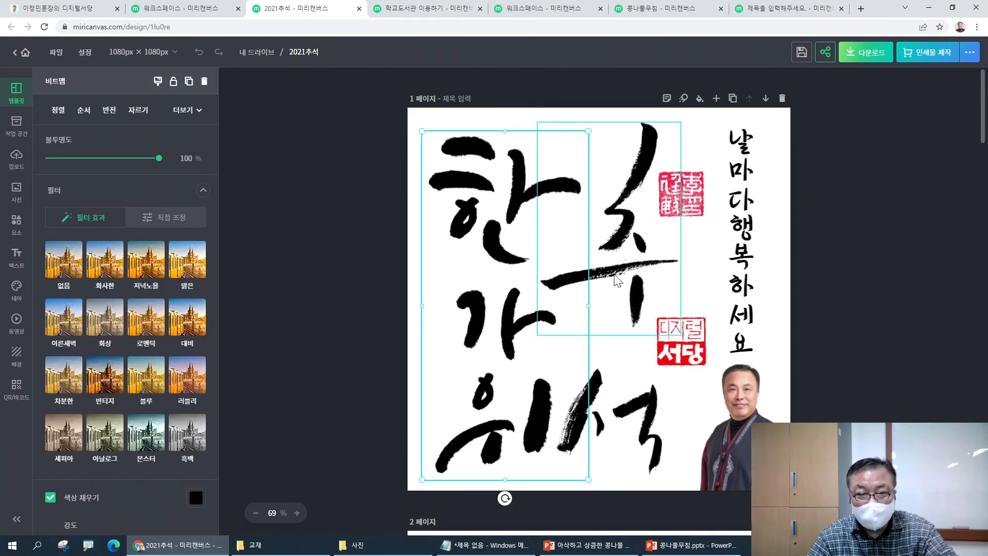
- Inspect the 한가위 calligraphy and the portrait photo, and look through the remaining pages to the final 秋夕 page
click(504, 266)
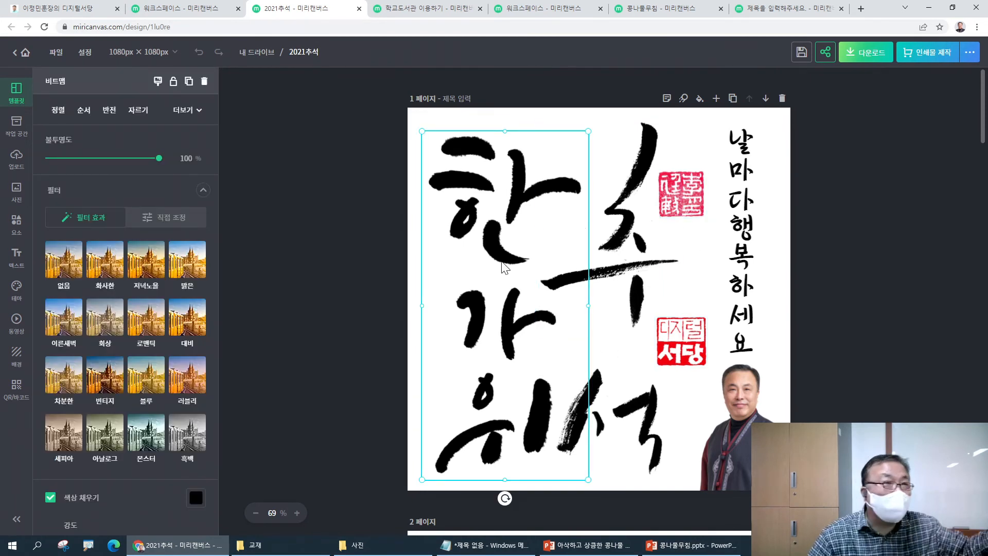
click(730, 422)
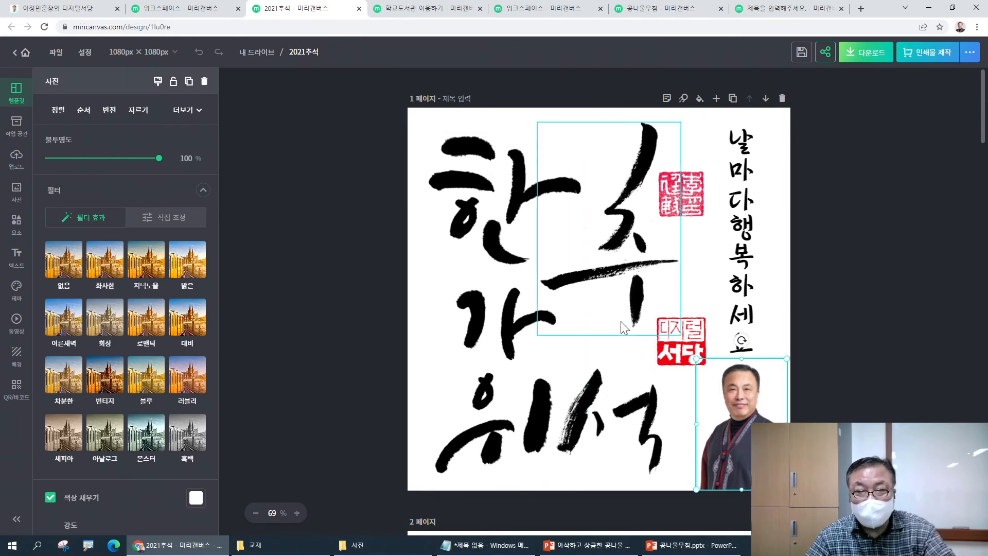
scroll(614, 310, down, 9)
scroll(616, 310, down, 12)
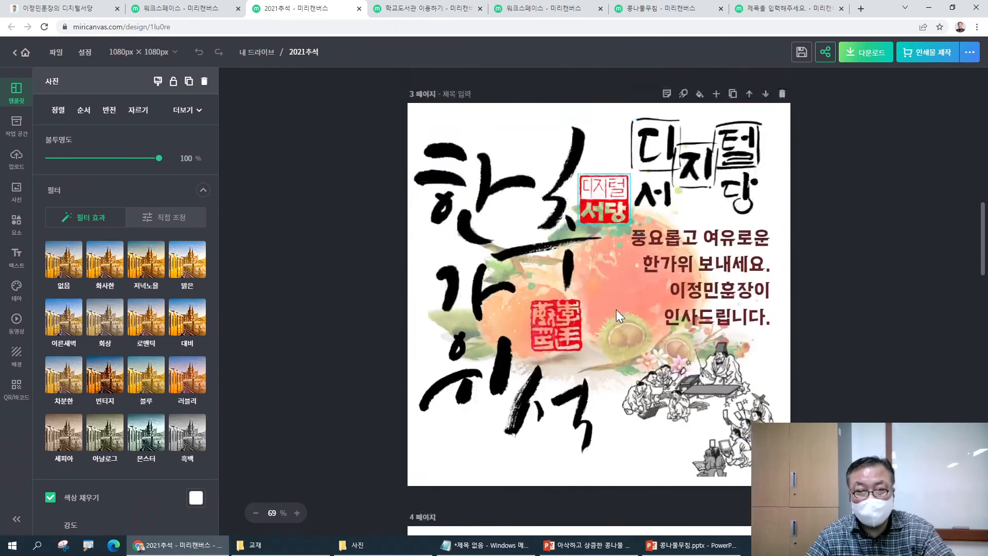
scroll(620, 307, down, 12)
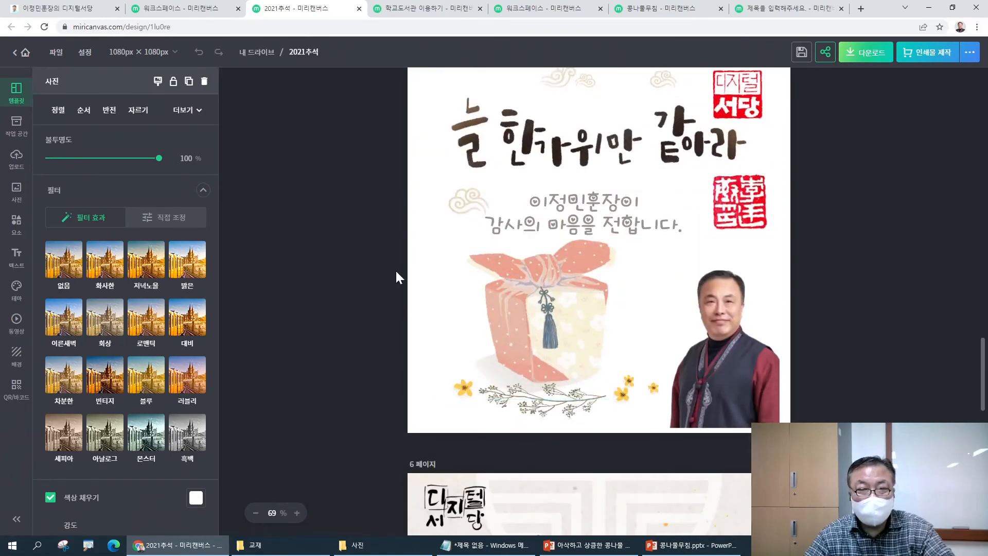
scroll(406, 284, down, 15)
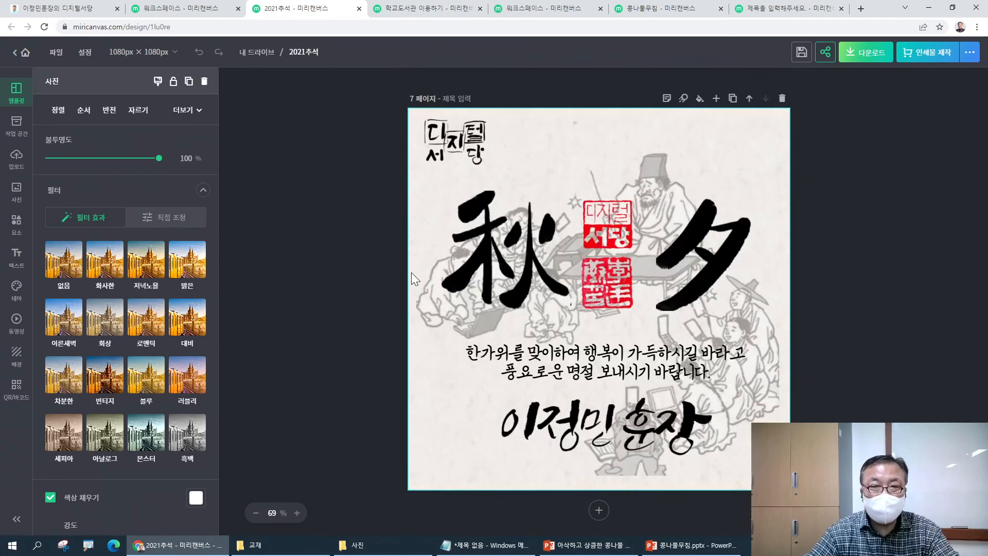
click(363, 258)
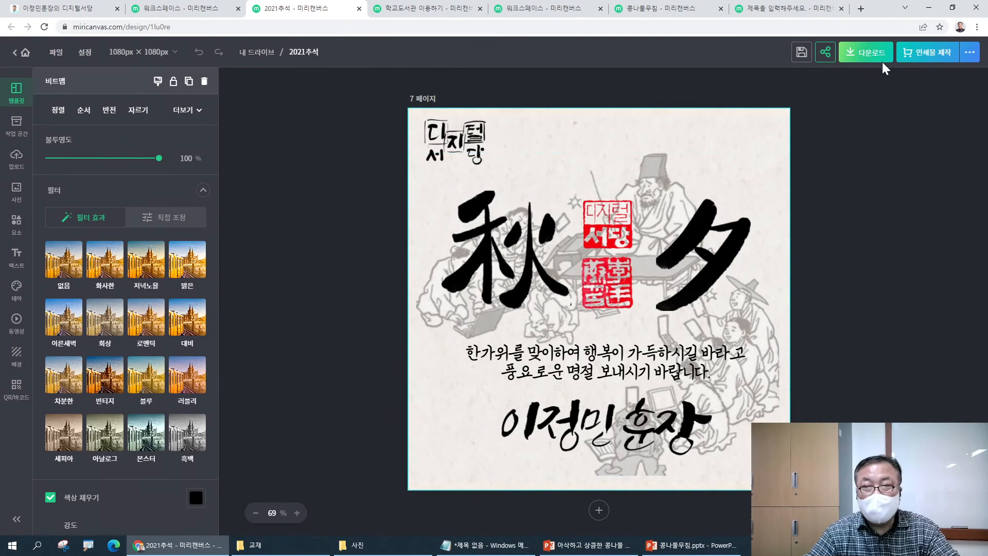
- Review the web download options of the 2021추석 design, checking JPG, PNG and the PNG transparent background setting
click(878, 59)
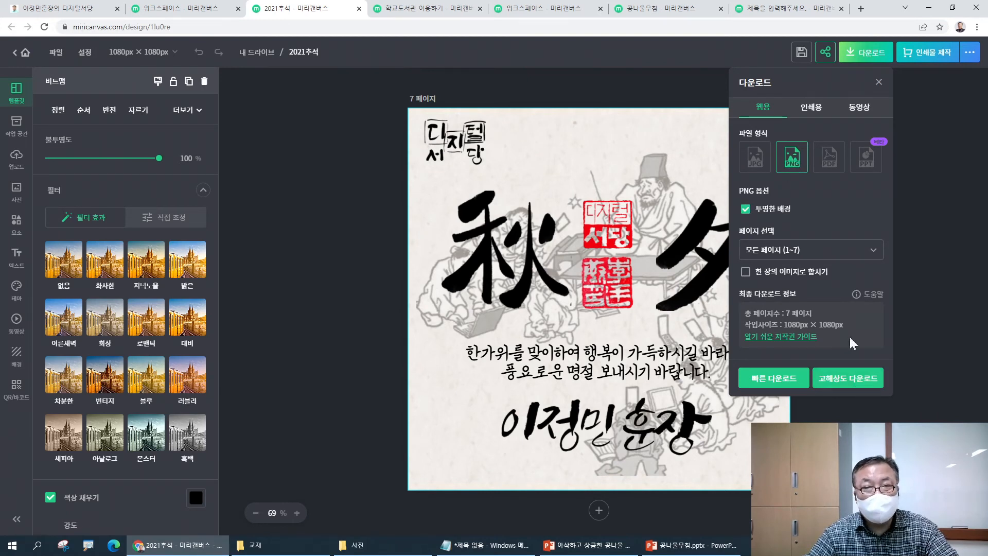
click(754, 157)
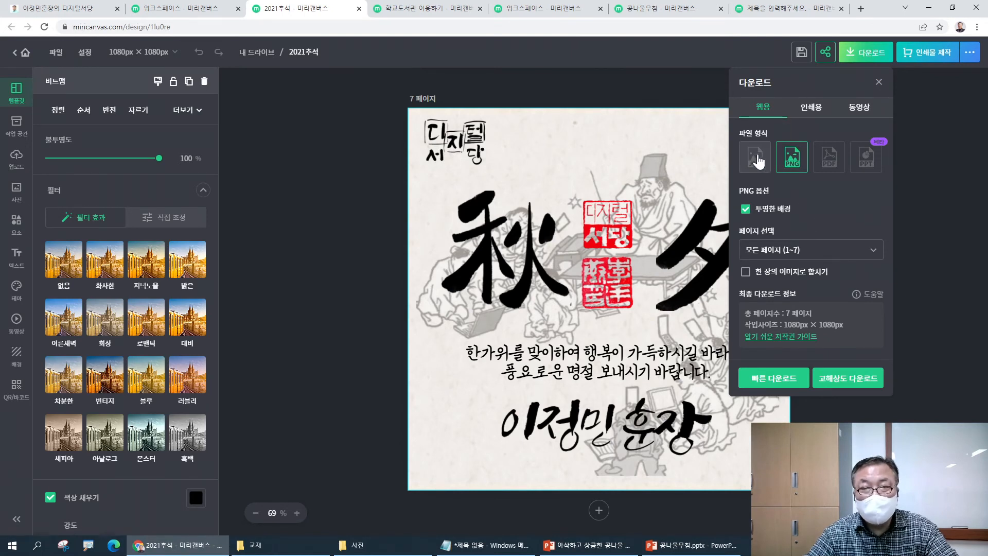
click(795, 163)
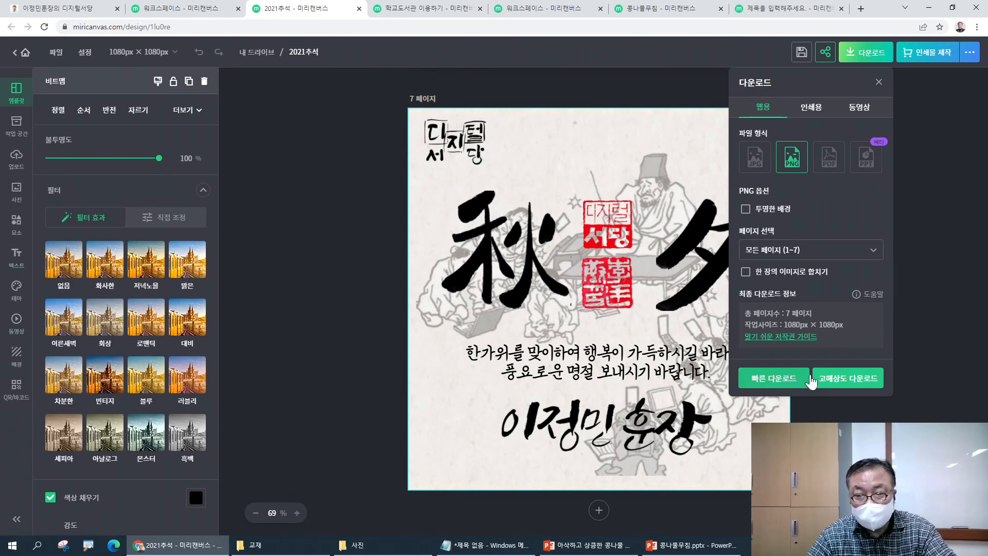
click(773, 378)
- Copy the village-school line drawing from the last page into the untitled presentation, beside the dining couple, at 100% opacity
click(650, 168)
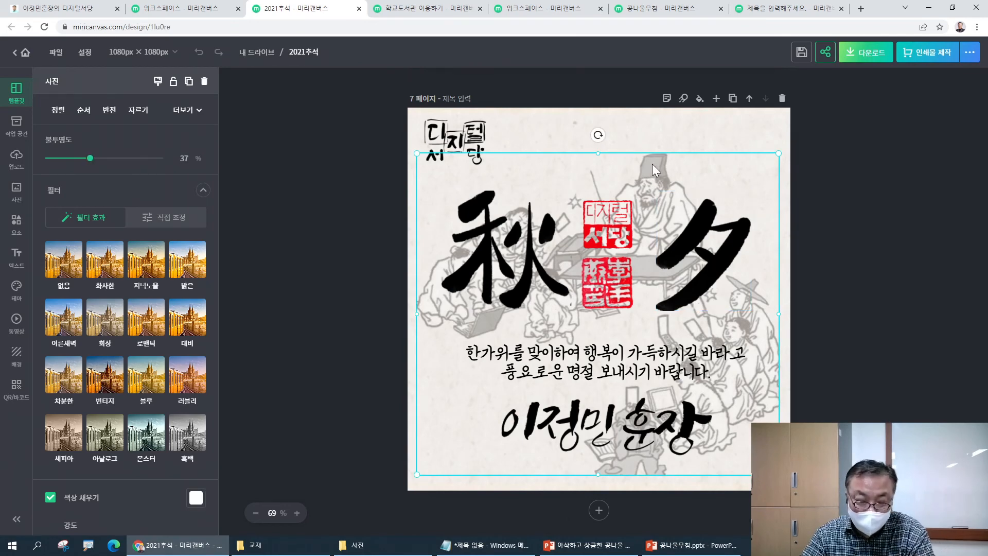
click(743, 8)
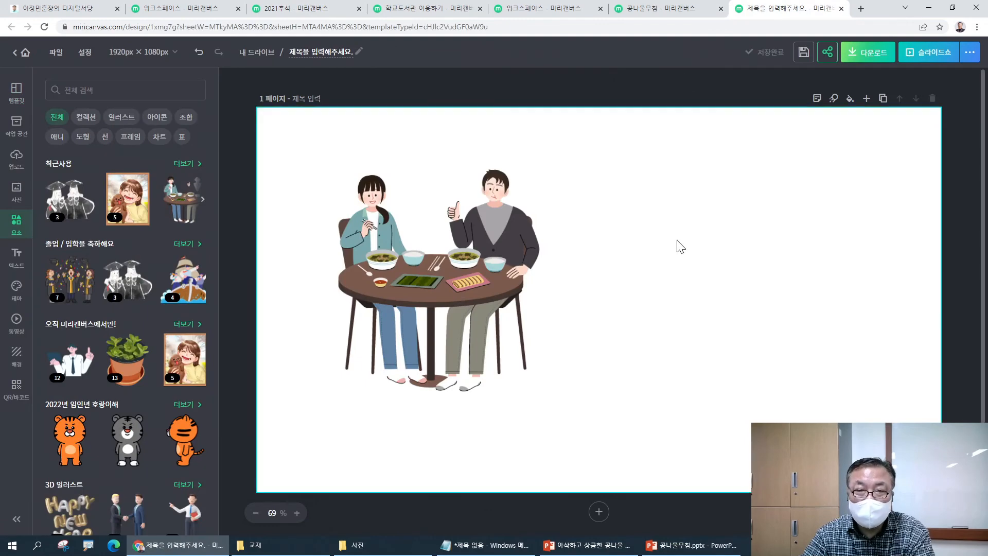
key(ctrl+v)
mouse_move(508, 262)
mouse_down()
mouse_move(840, 218)
mouse_move(787, 240)
mouse_up()
drag(91, 164, 159, 160)
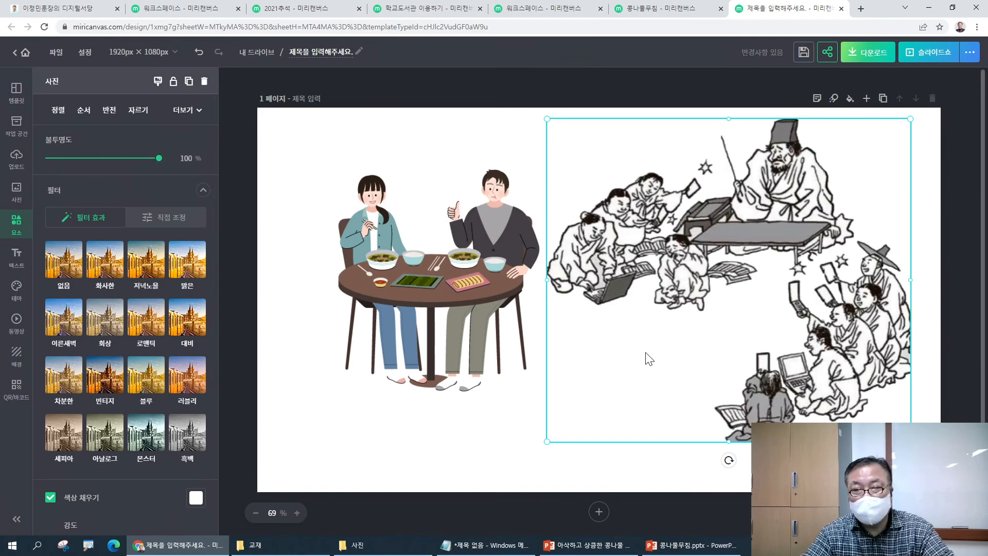
- Move the dining couple further left, and enlarge the village-school drawing to fill the right half of the page
drag(487, 273, 441, 274)
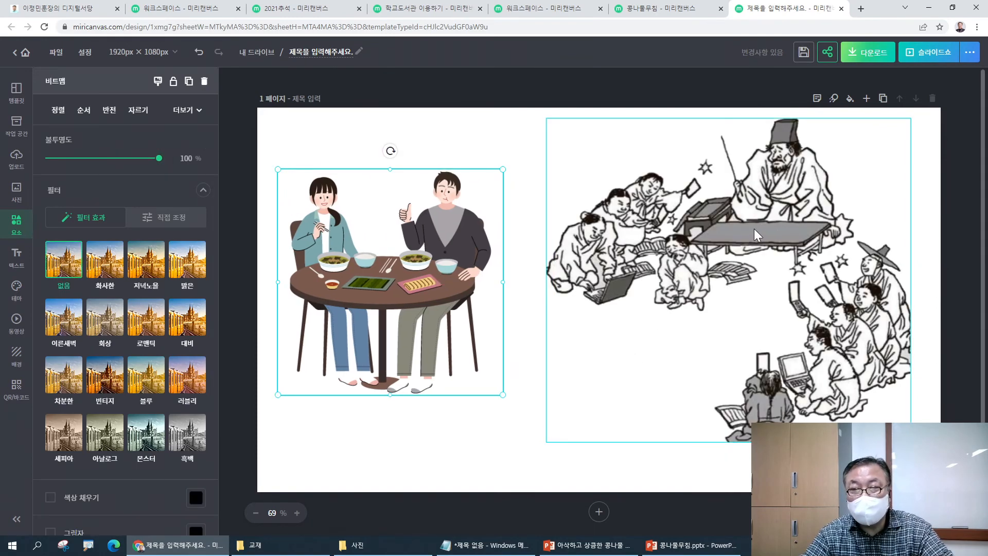
drag(754, 228, 742, 228)
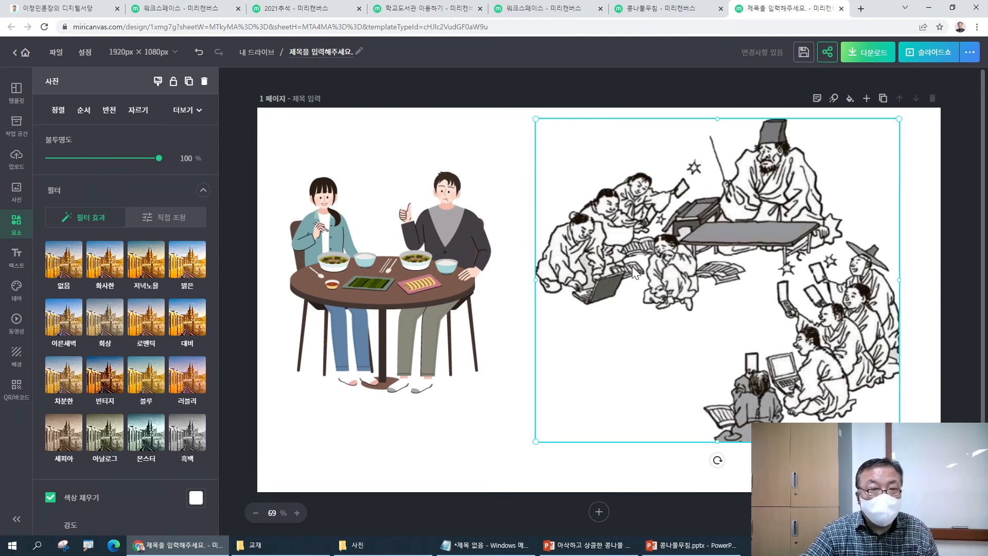
drag(646, 268, 675, 266)
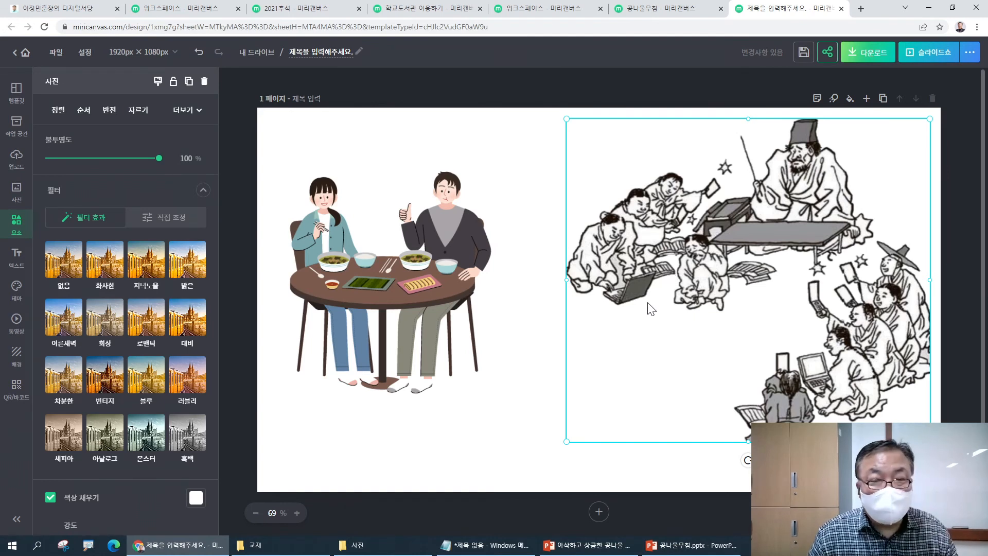
drag(566, 446, 529, 483)
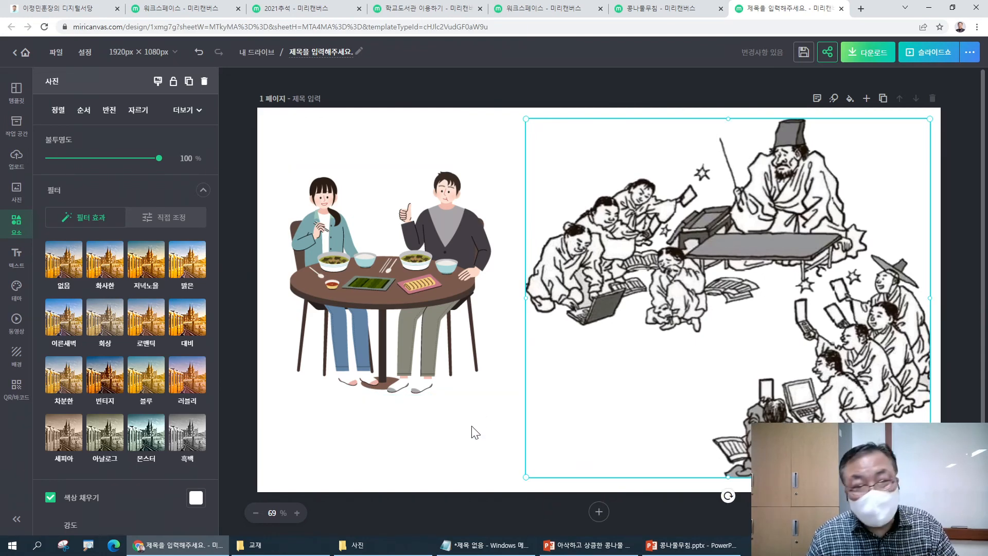
- Try removing the village-school drawing and shifting the dining couple slightly up and to the right
click(468, 460)
click(635, 267)
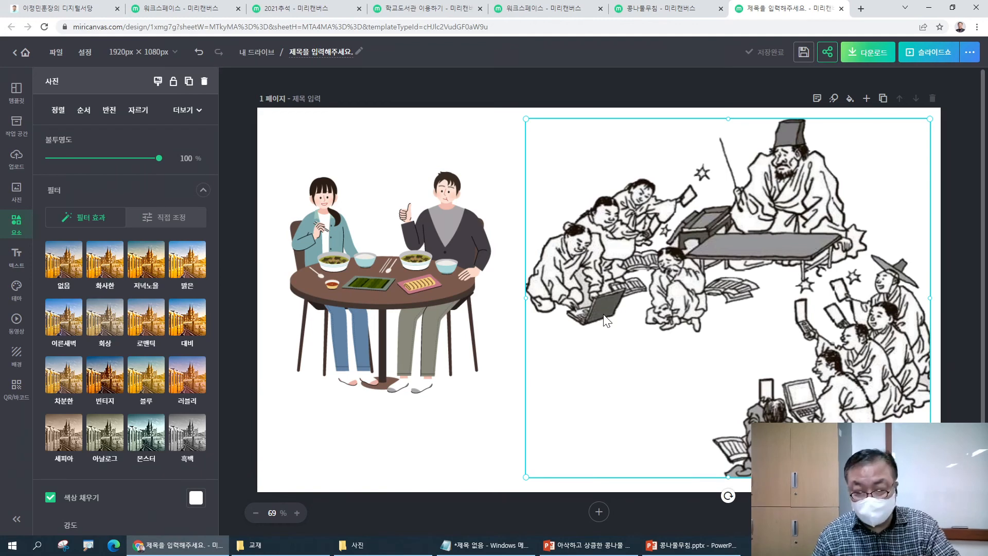
key(Delete)
drag(409, 260, 434, 242)
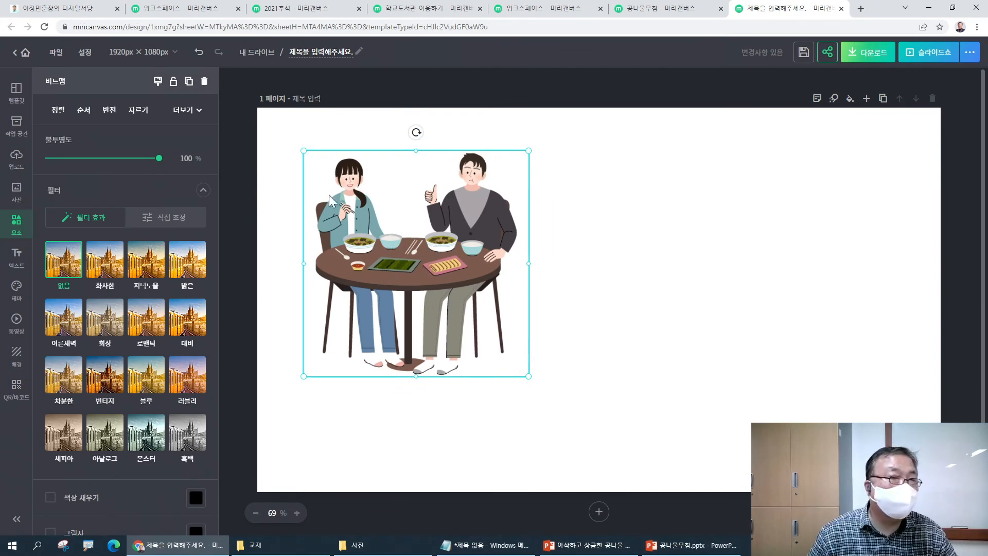
- Browse the saved designs in the workspace around the 2021추석 and 컴린이 모여라 entries
click(185, 12)
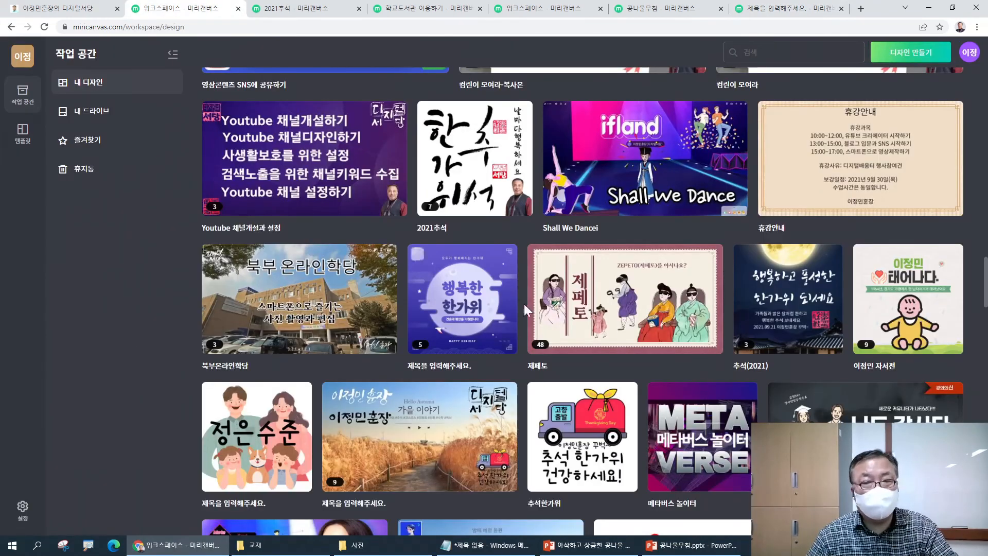
scroll(530, 314, up, 5)
scroll(530, 314, up, 1)
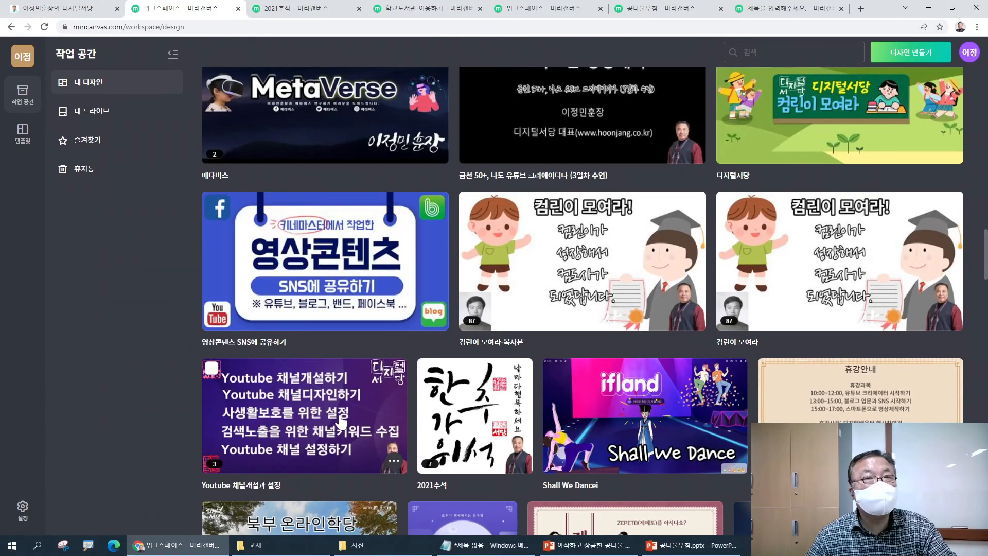
scroll(630, 381, down, 3)
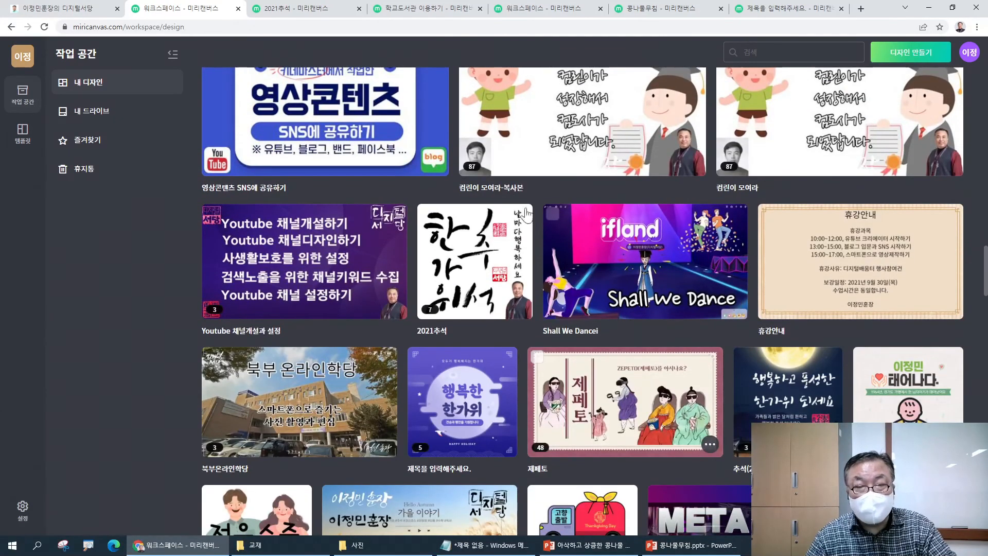
- Return to the untitled presentation and delete the village-school drawing, leaving only the dining couple on the page
click(768, 9)
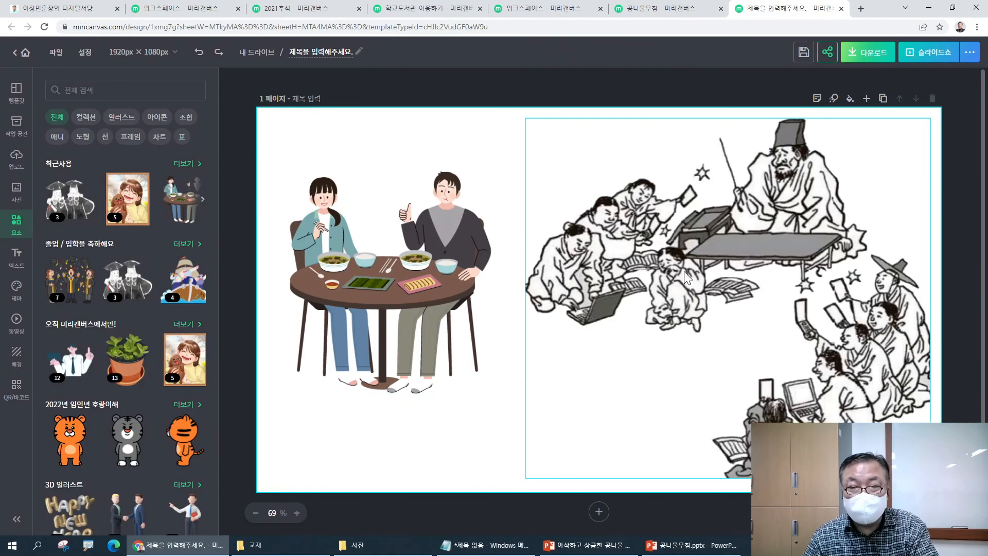
click(704, 261)
click(492, 472)
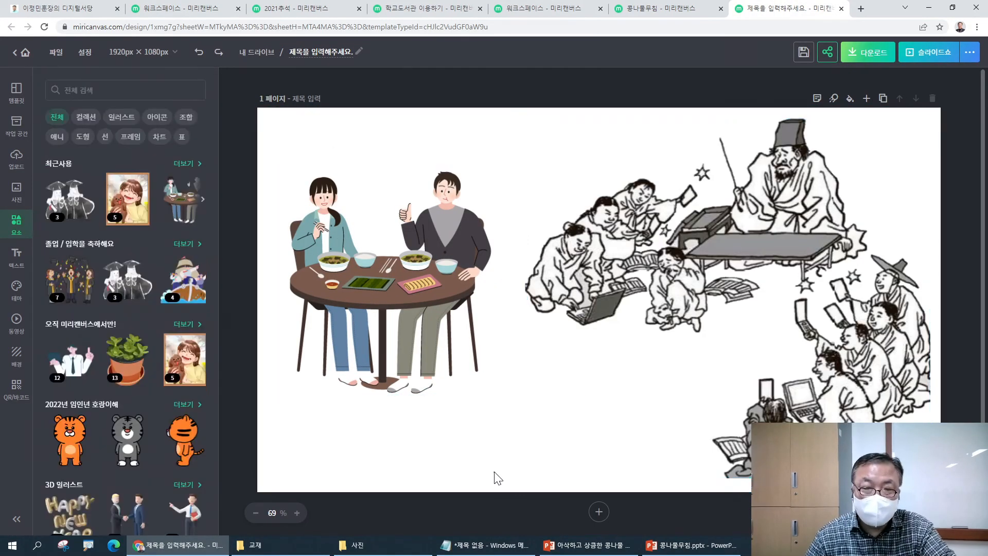
click(738, 268)
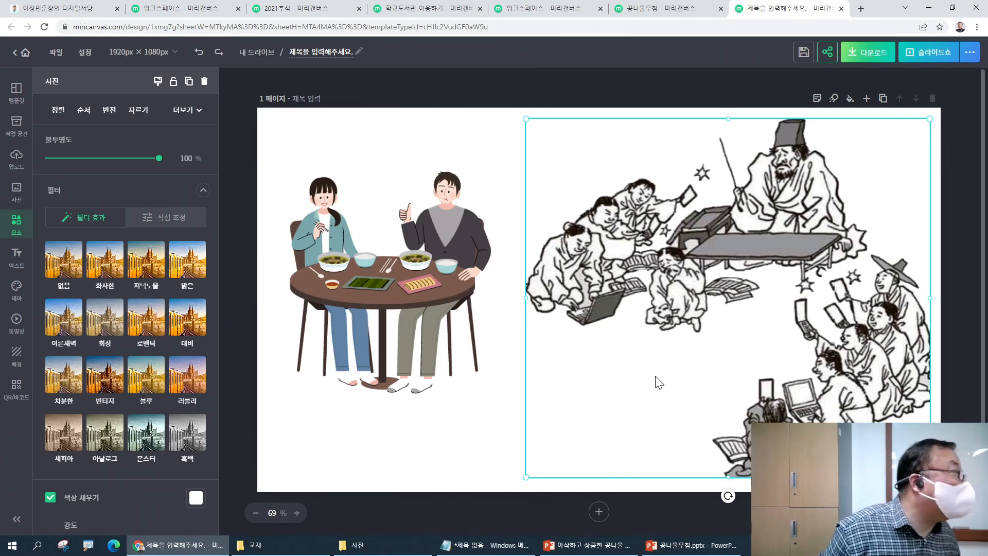
key(Delete)
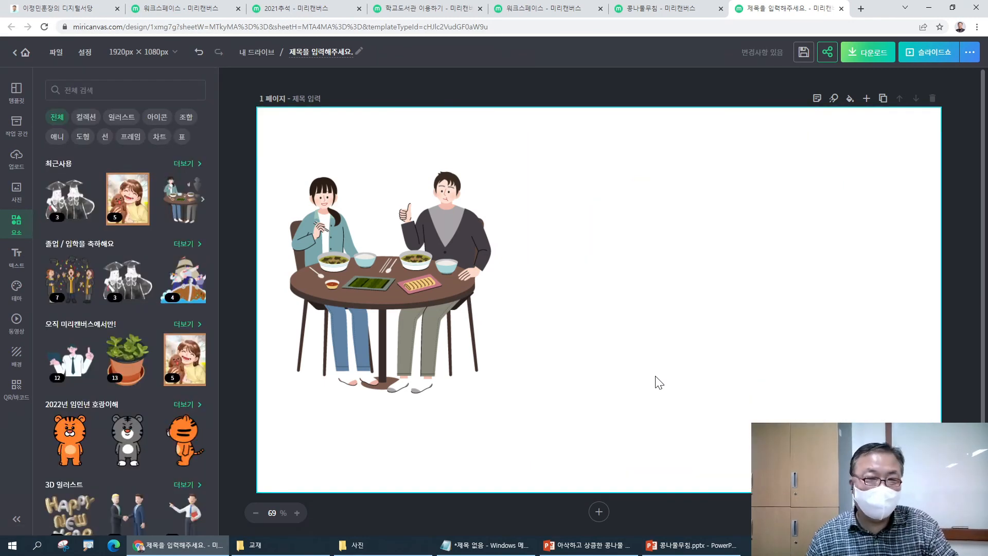
- Browse up through the saved designs to the 워터마크 and YouTube and blog image designs
click(155, 12)
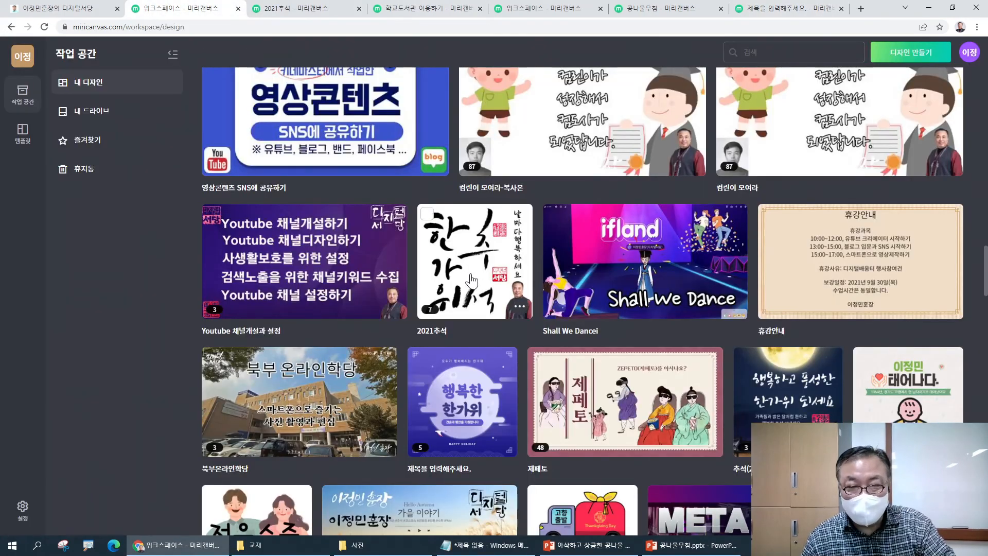
scroll(471, 280, up, 5)
scroll(336, 267, up, 7)
scroll(569, 291, up, 1)
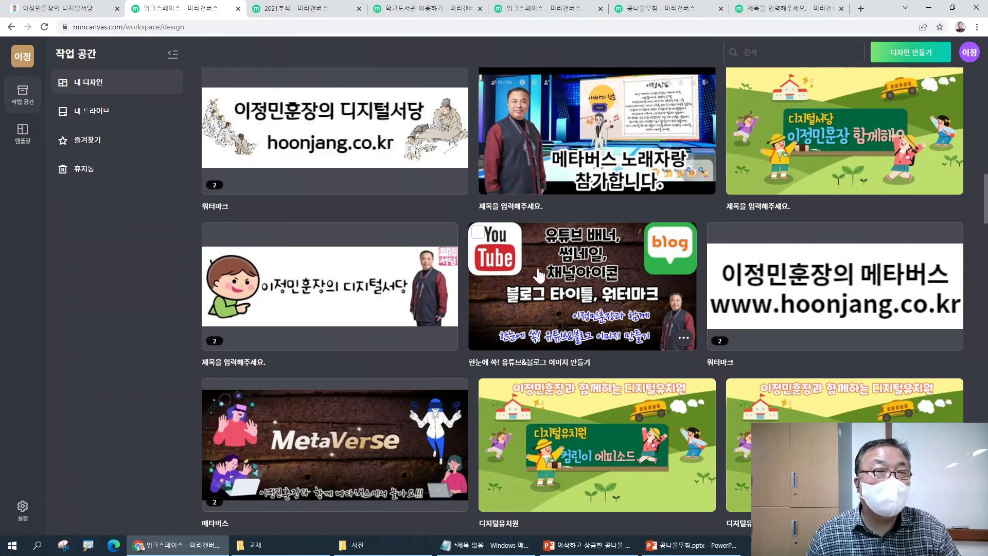
- Return to the untitled presentation and search the presentation templates for 어린이날
click(808, 8)
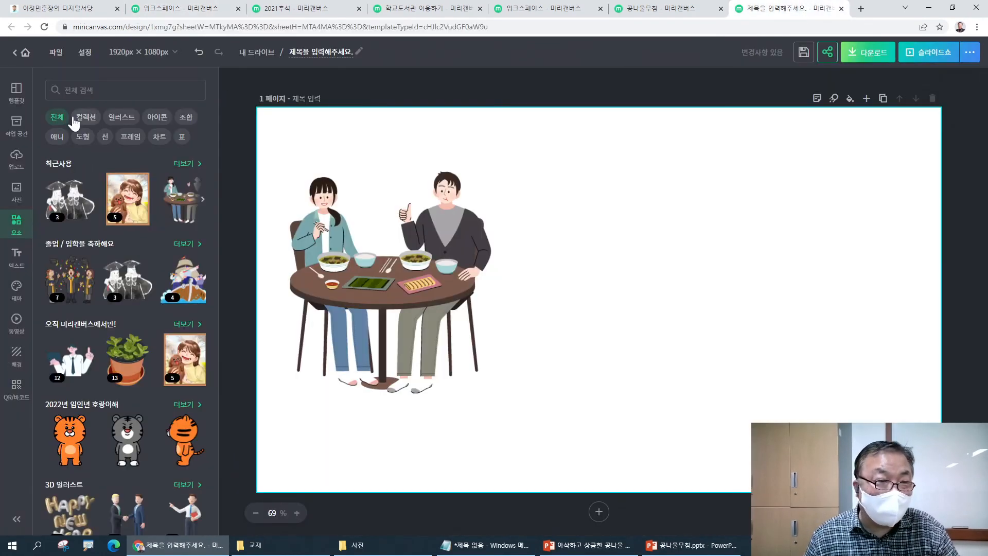
click(16, 103)
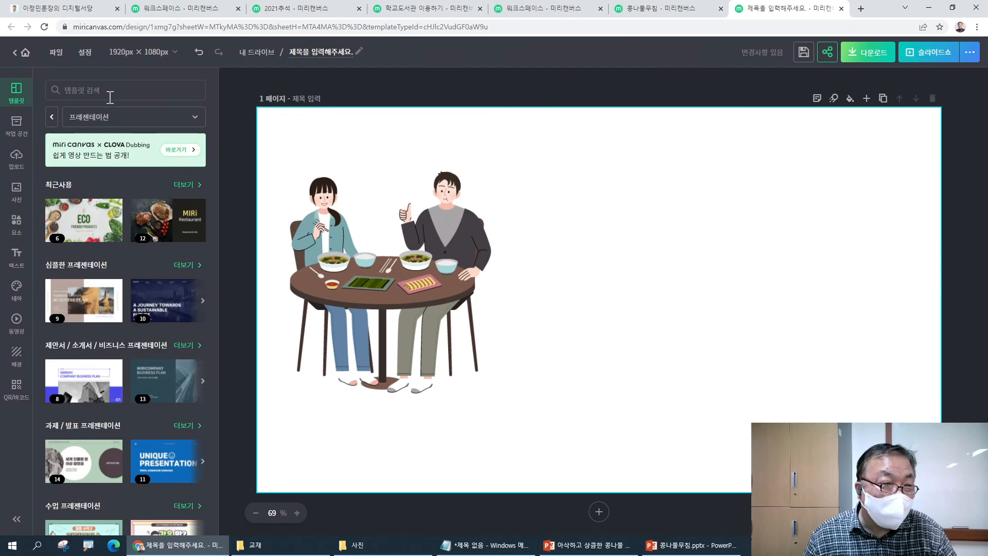
click(114, 96)
text(어린이날)
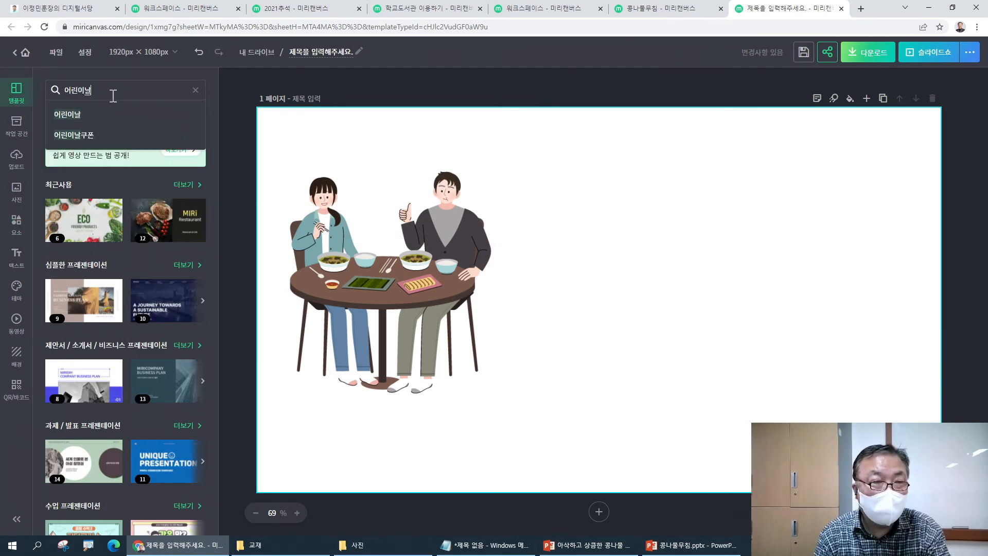
key(Return)
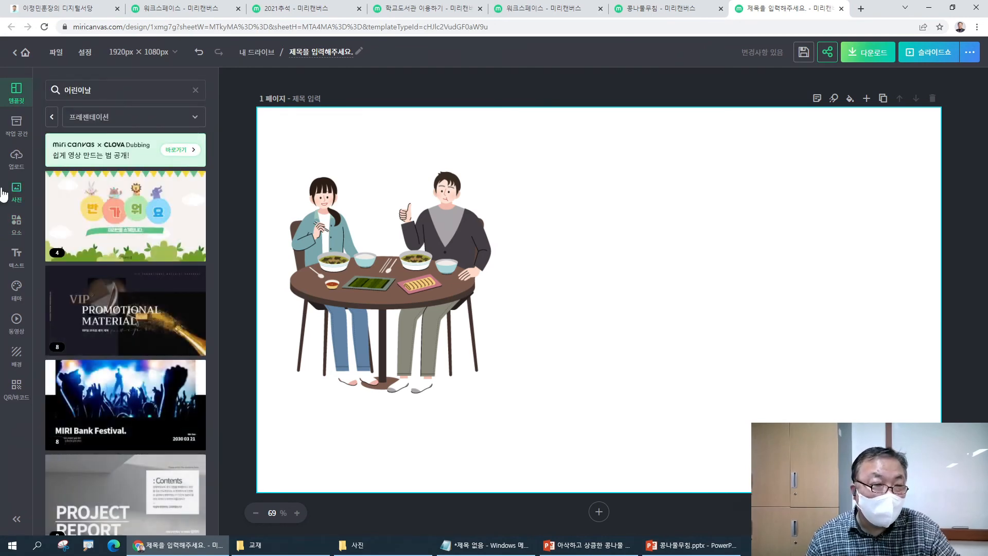
- Open the animals-and-forest kindergarten template from the results and apply its 반가워요 cover to the page
scroll(125, 246, down, 3)
scroll(131, 227, up, 3)
click(135, 206)
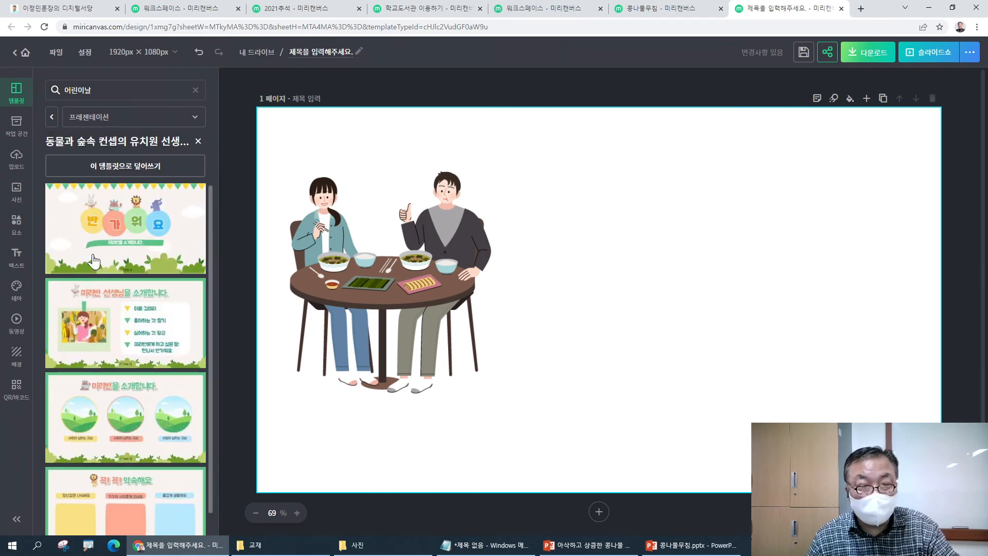
click(93, 234)
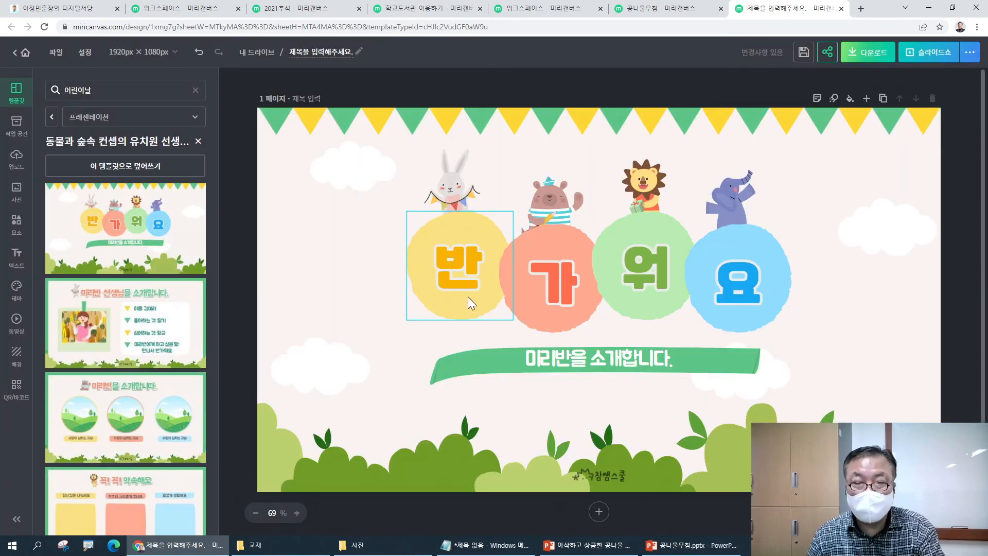
- Replace the letters in the yellow and red circles of the cover title with 어 and 린
click(456, 259)
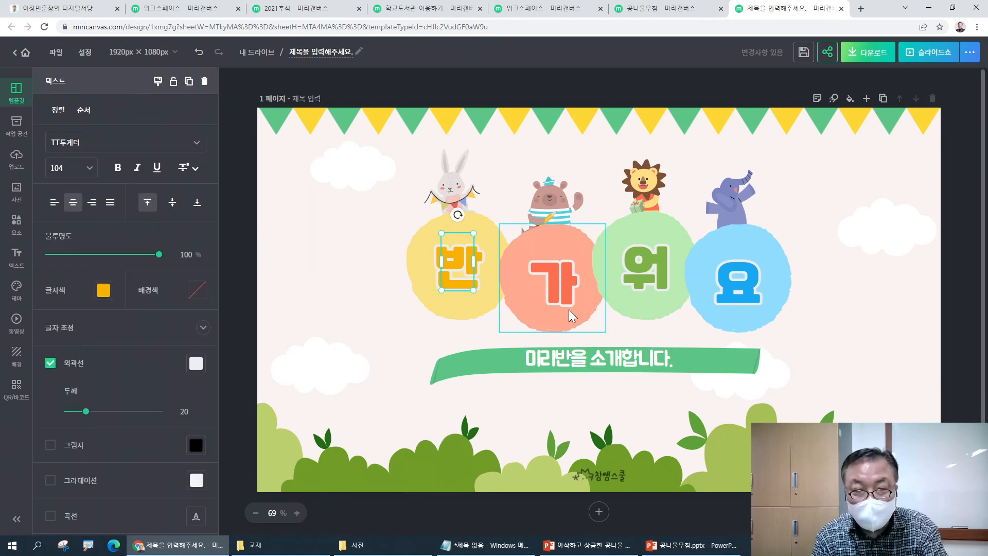
double_click(450, 267)
text(열)
key(BackSpace)
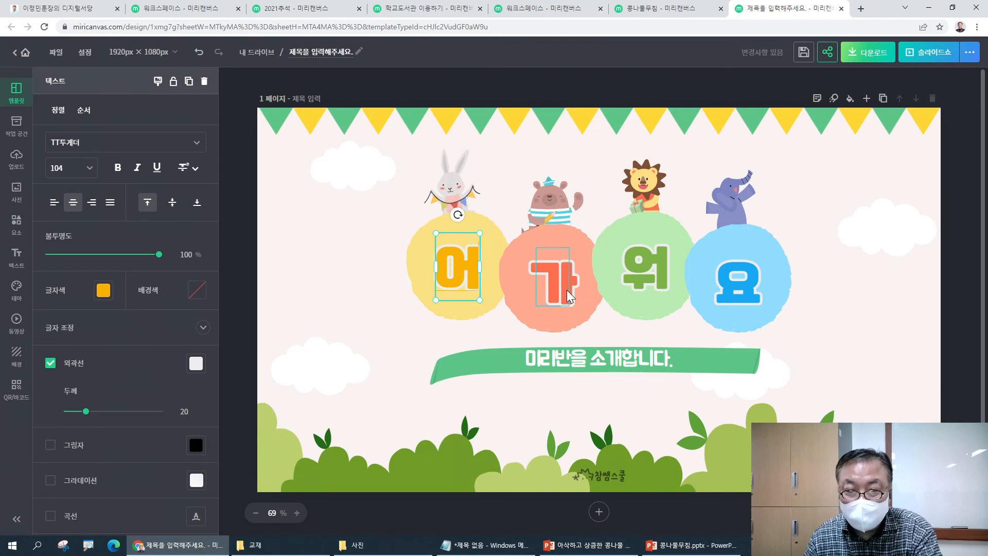
double_click(566, 280)
text(린)
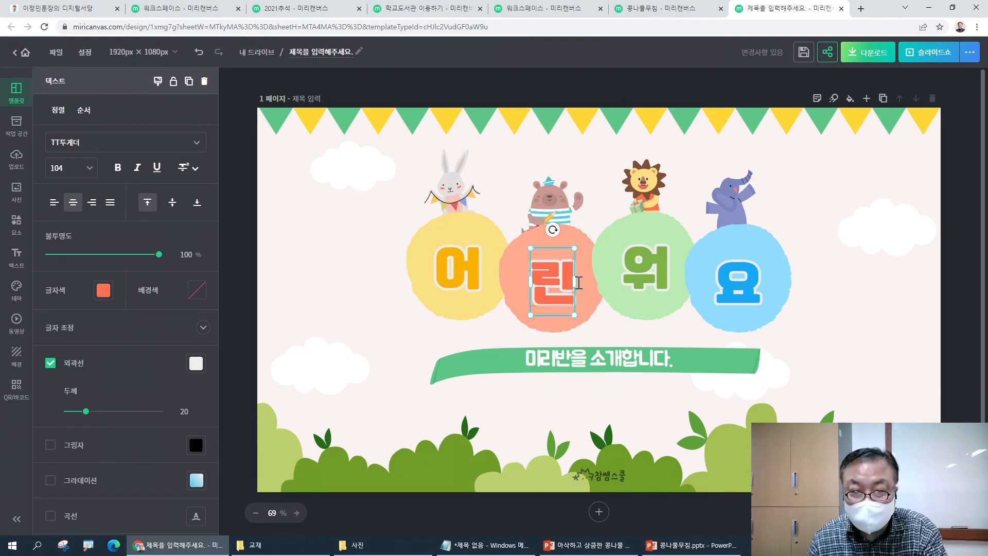
- Replace the letters in the green and blue circles with 이 and 날
click(627, 264)
click(641, 270)
double_click(640, 268)
text(이)
click(742, 274)
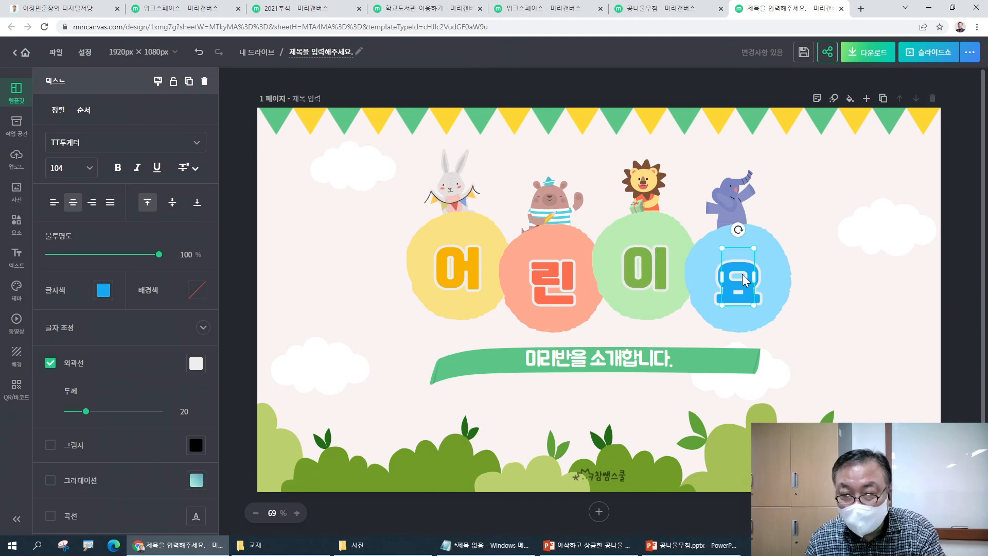
double_click(742, 274)
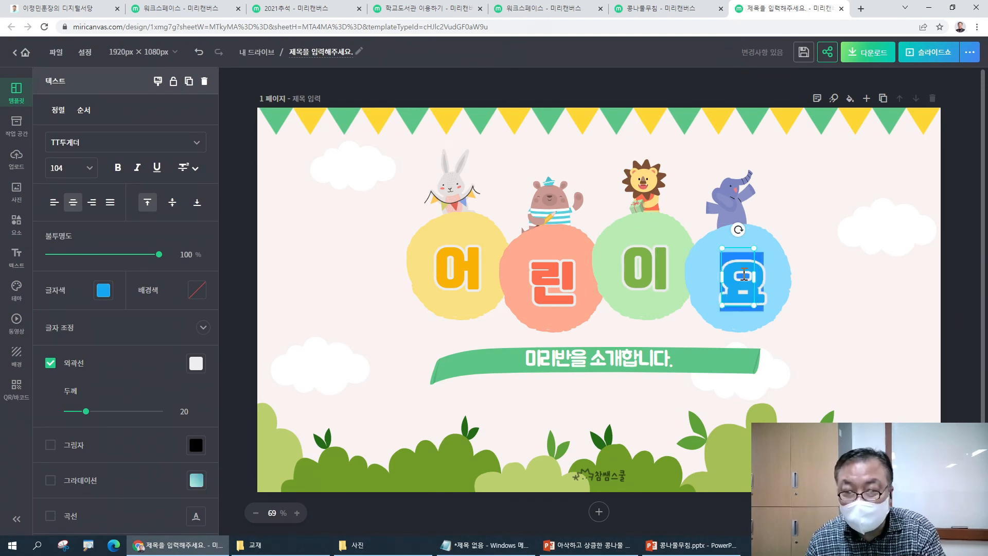
text(날)
- Change the text on the green ribbon to 어린이날을 축하합니다
click(535, 360)
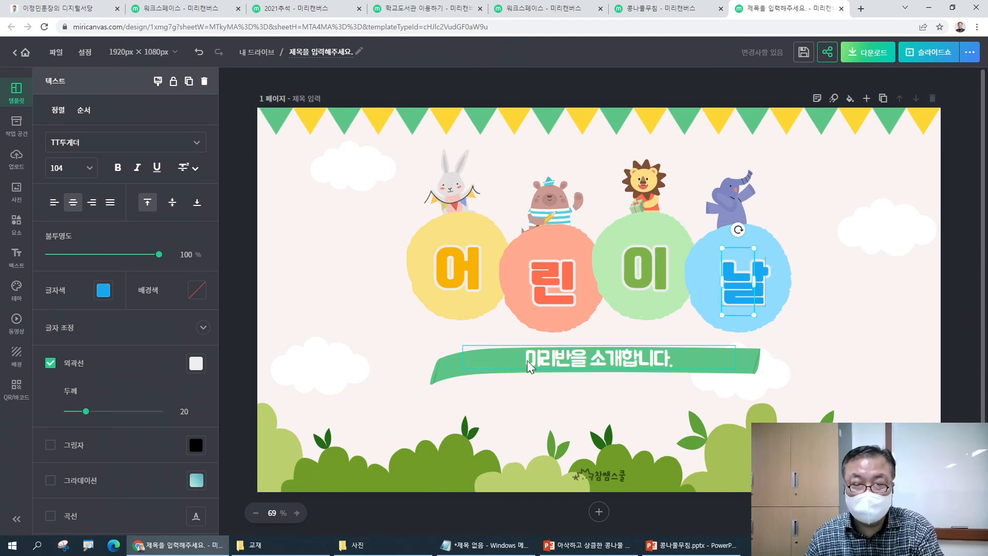
double_click(527, 360)
text(어린)
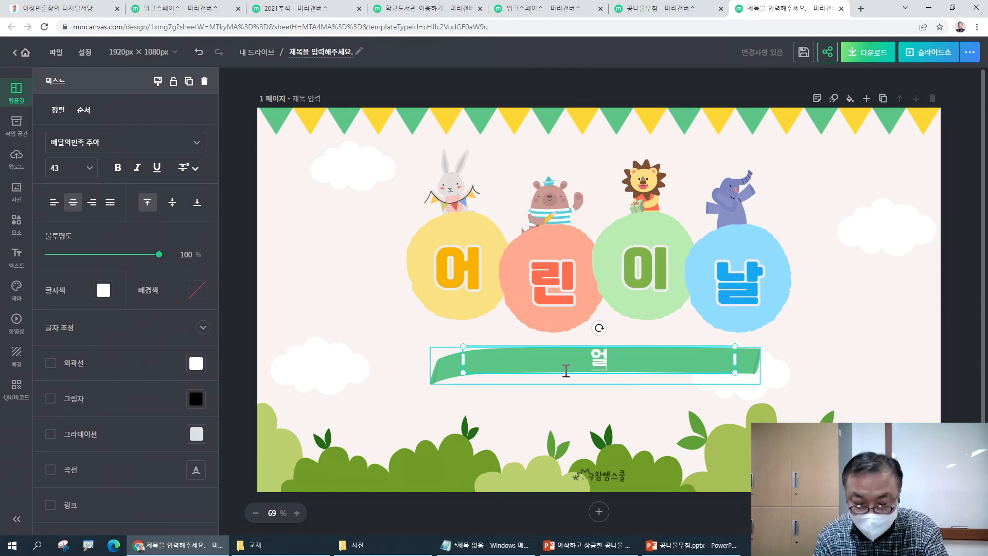
text(이)
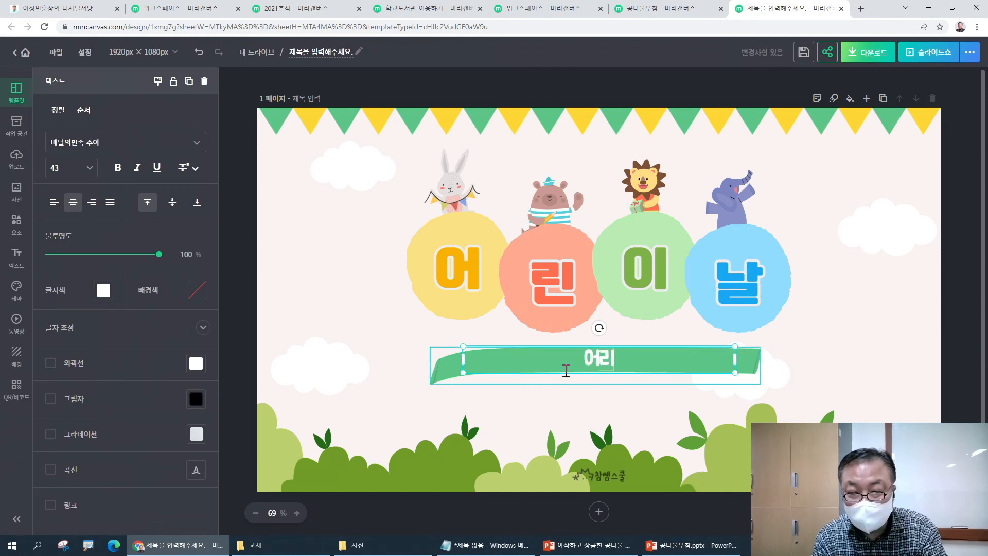
text(날을 축)
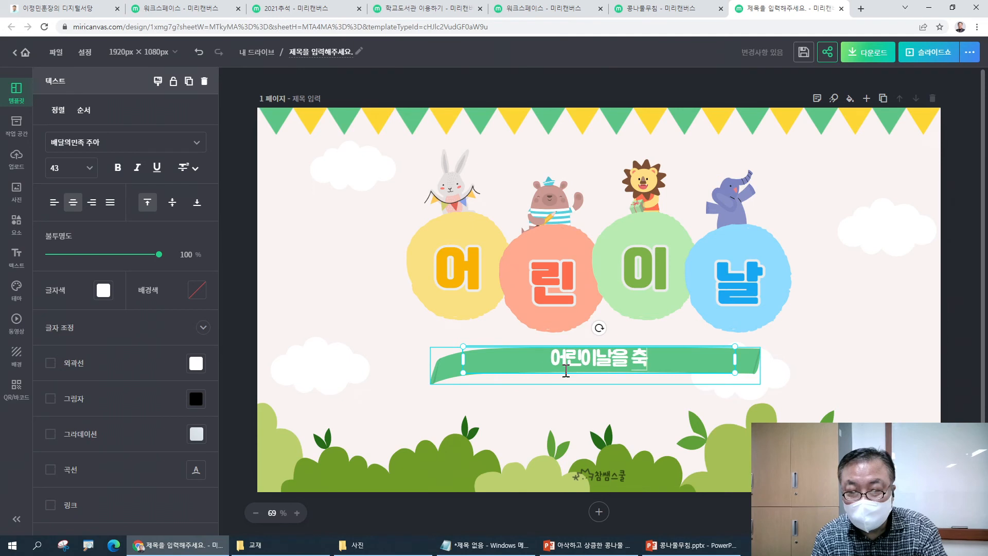
text(하합니다.)
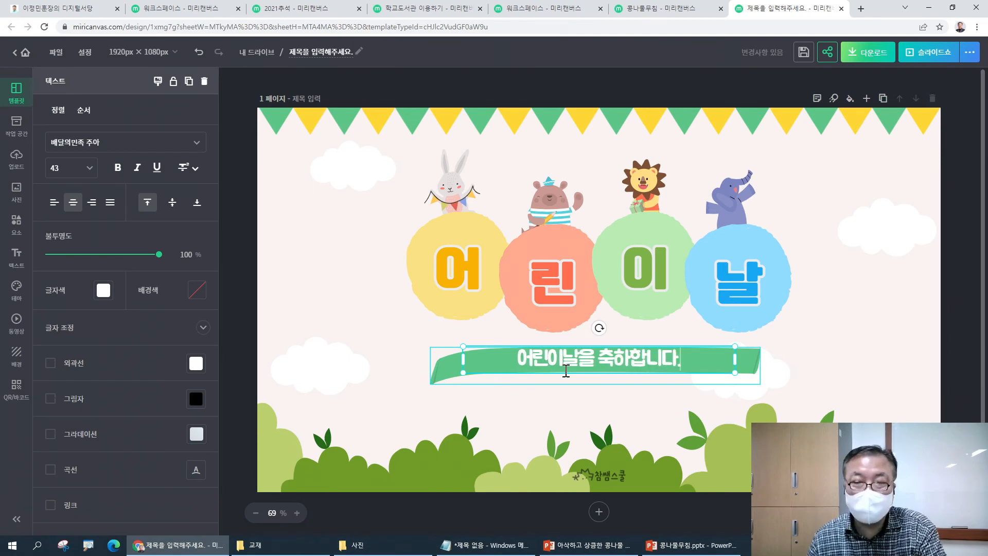
click(353, 164)
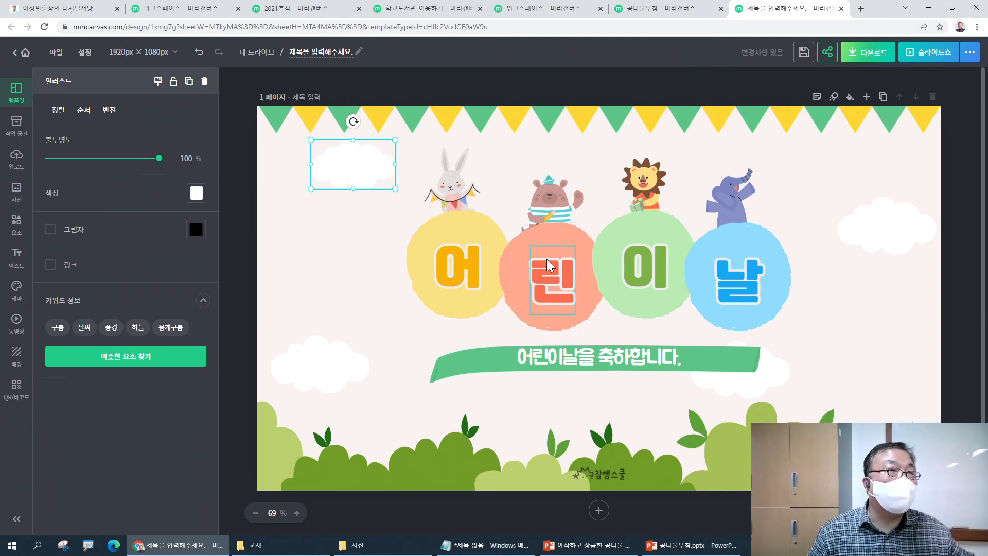
click(294, 229)
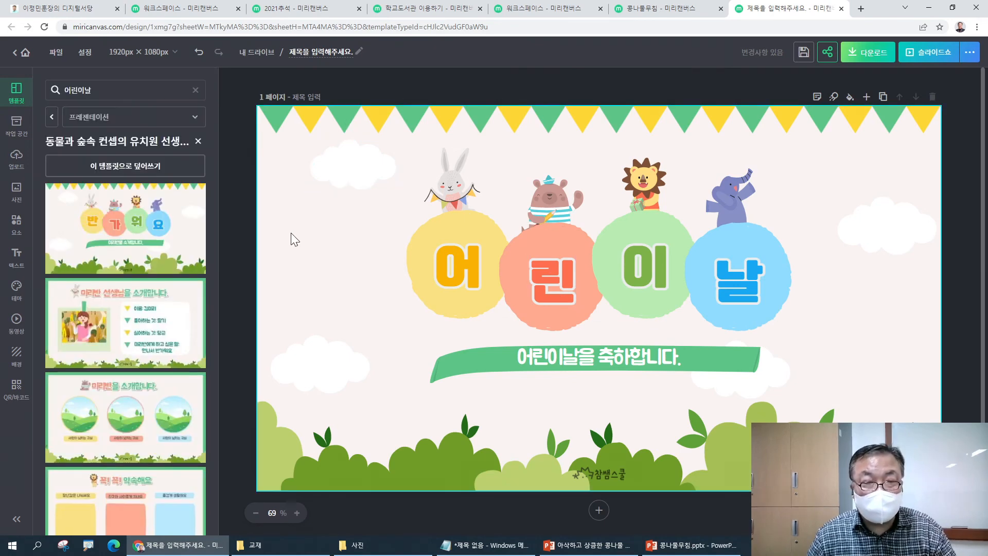
- Search the design elements for 어린이
click(16, 222)
click(114, 88)
text(어)
text(린)
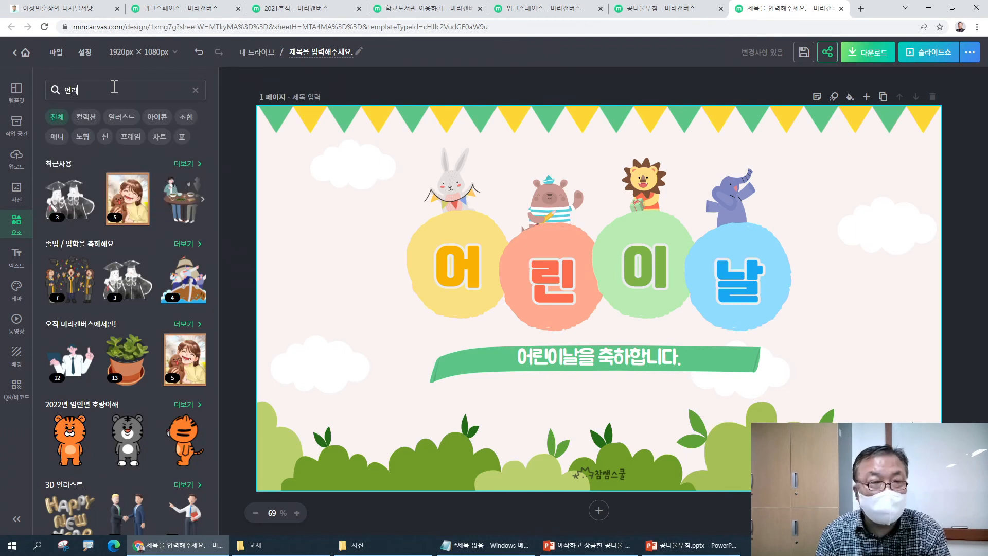
text(ㅇ)
key(Return)
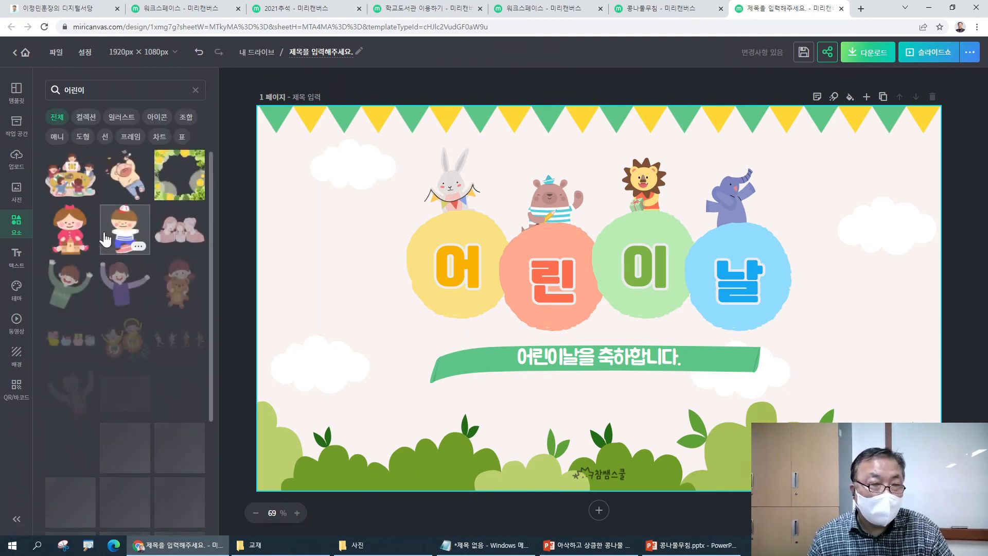
- Add the sandcastle girl illustration, shrink it over the cloud beside the elephant, and tilt it clockwise
drag(70, 229, 852, 237)
drag(763, 362, 862, 224)
drag(906, 196, 874, 205)
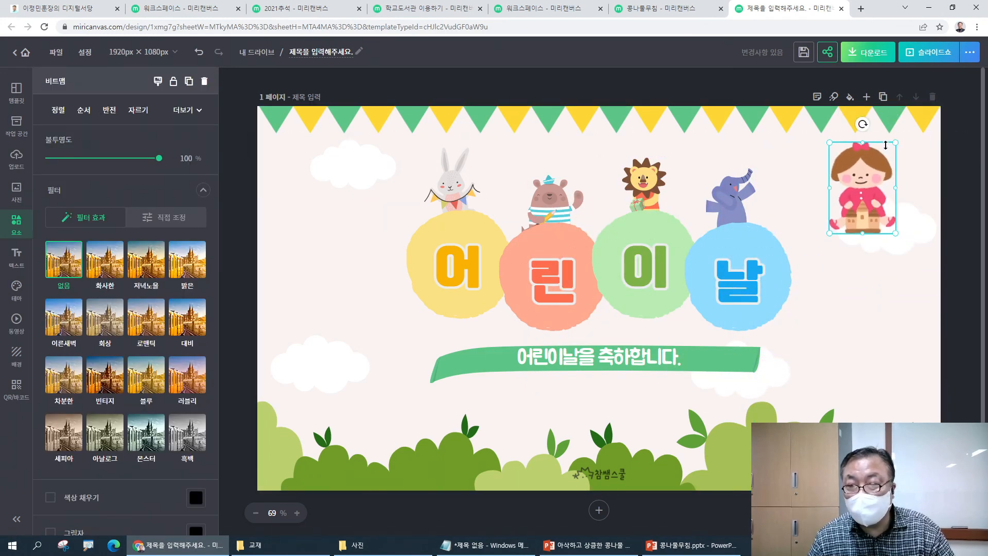
drag(863, 124, 882, 127)
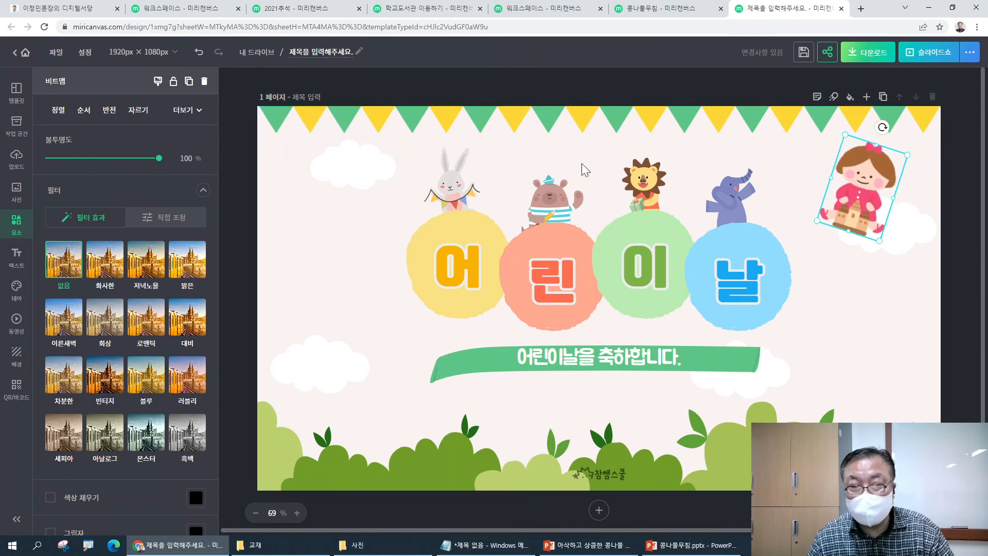
- Try the skateboarding boy illustration in front of the 어 circle, tilted counter-clockwise, and delete it
click(260, 235)
click(125, 229)
drag(555, 276, 322, 257)
drag(328, 153, 297, 154)
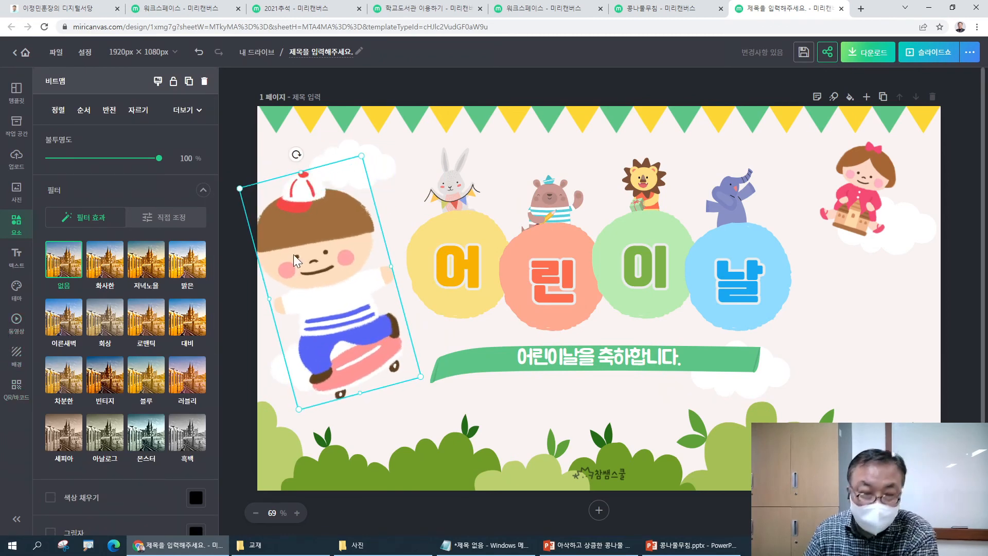
key(Delete)
- Browse down through the saved designs in the workspace and switch to the 디지털서당 website with its page zoomed out
click(17, 332)
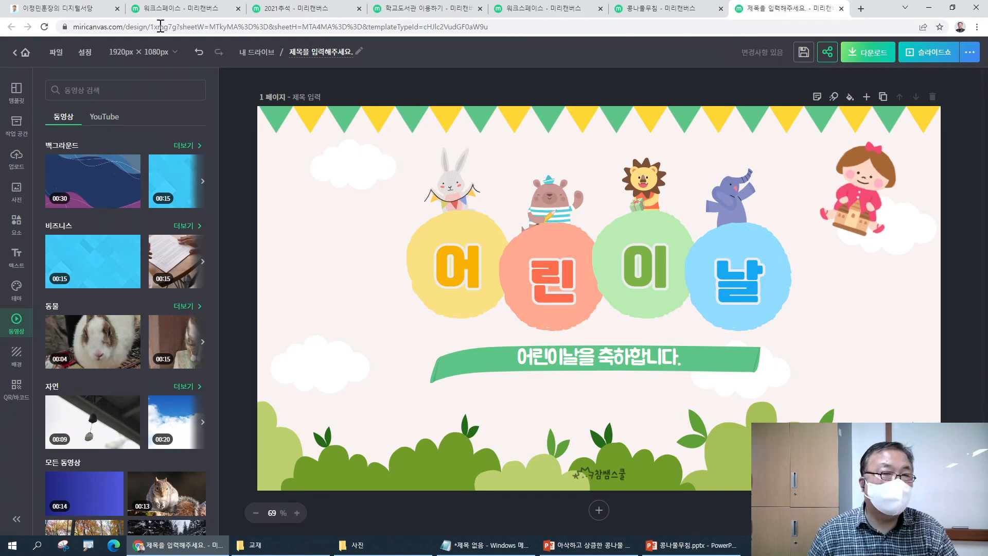
click(175, 8)
scroll(564, 328, down, 5)
scroll(564, 328, down, 15)
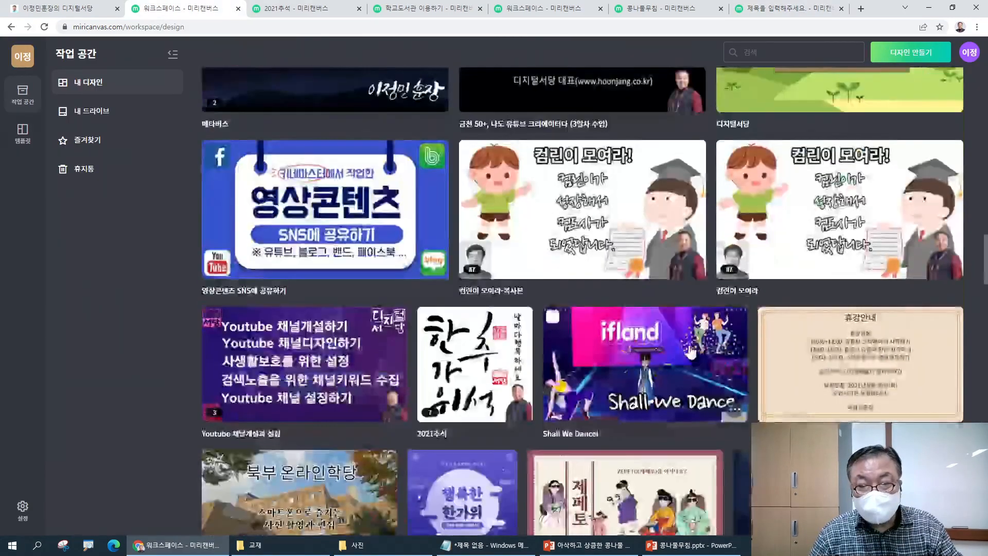
scroll(647, 364, down, 12)
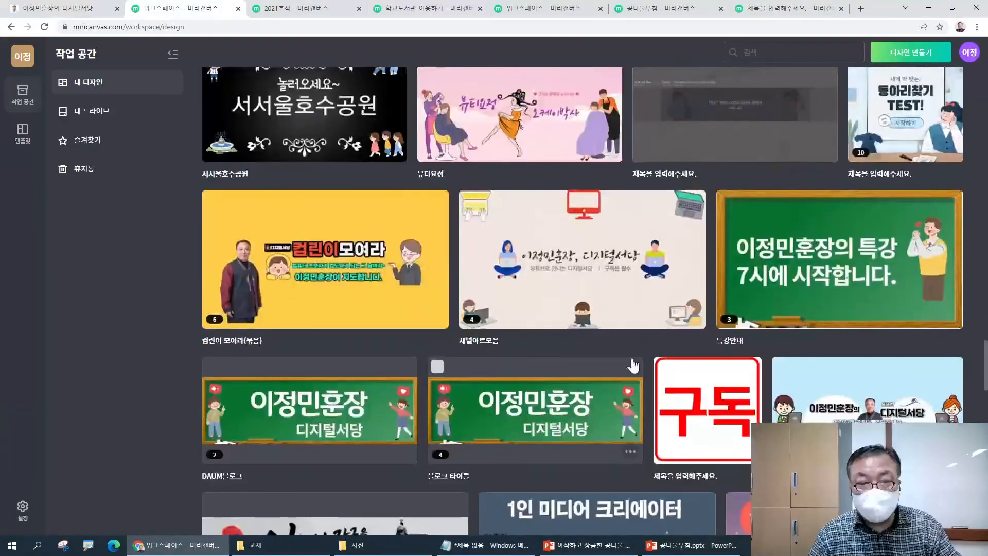
scroll(626, 362, down, 10)
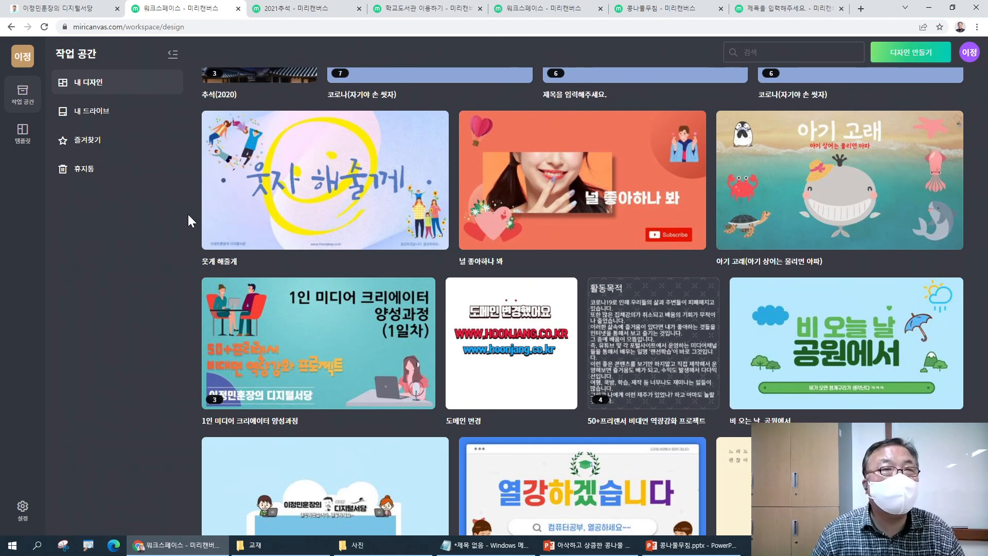
click(61, 11)
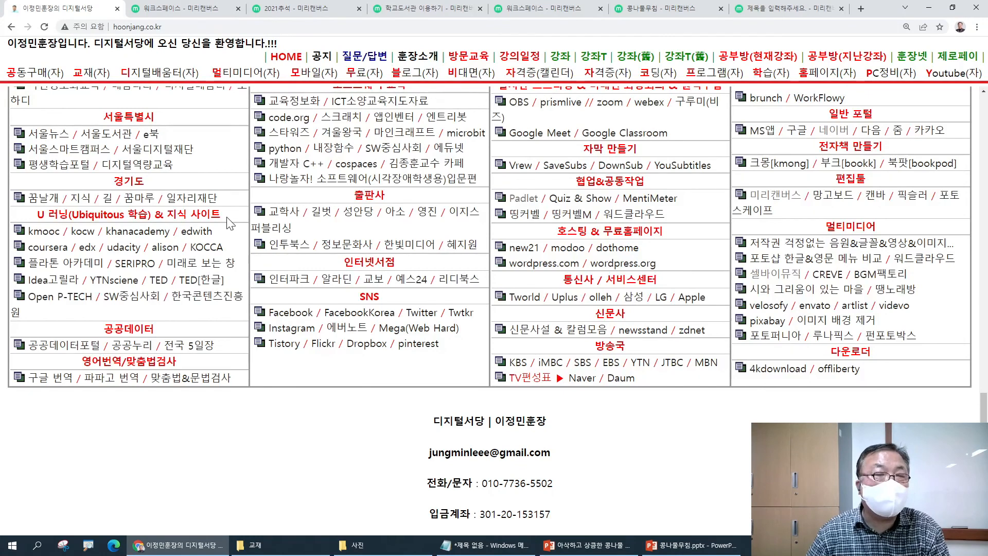
key(ctrl+minus)
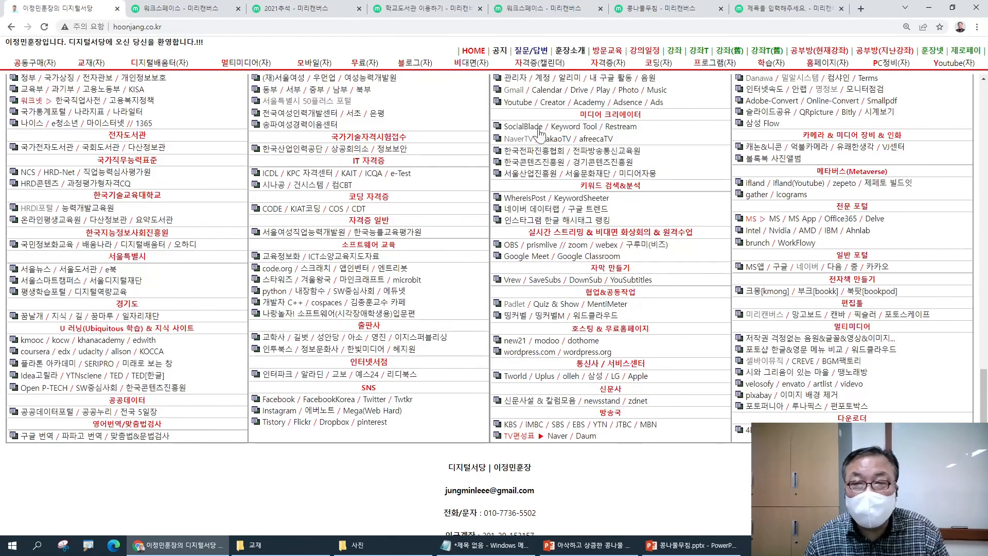
- Examine the cover page of the 콩나물무침 presentation and its bean sprout photo
click(643, 11)
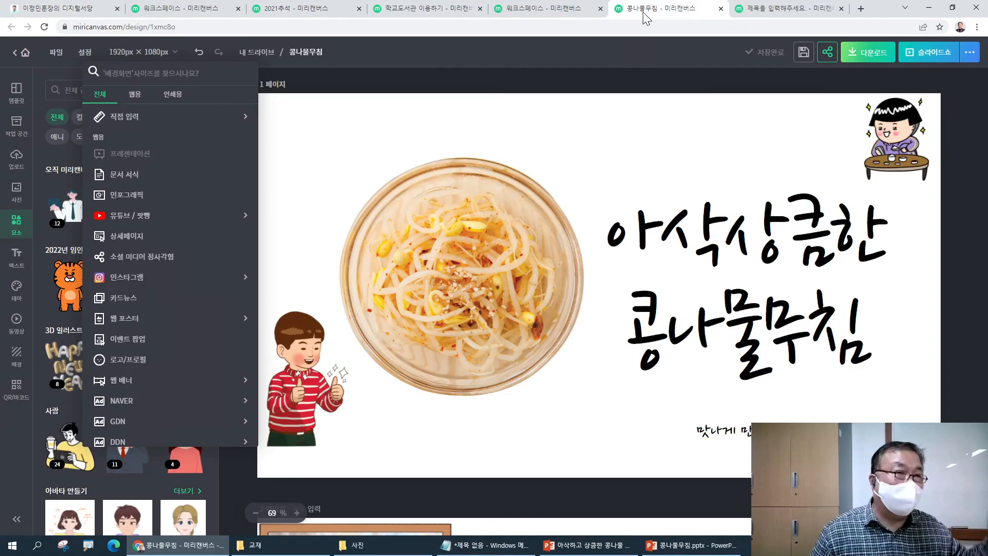
click(509, 283)
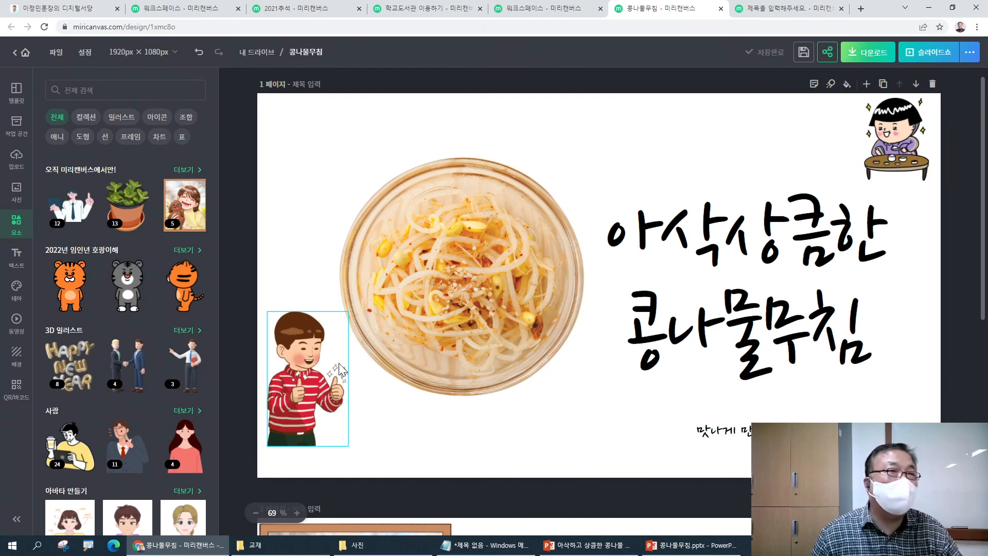
click(480, 292)
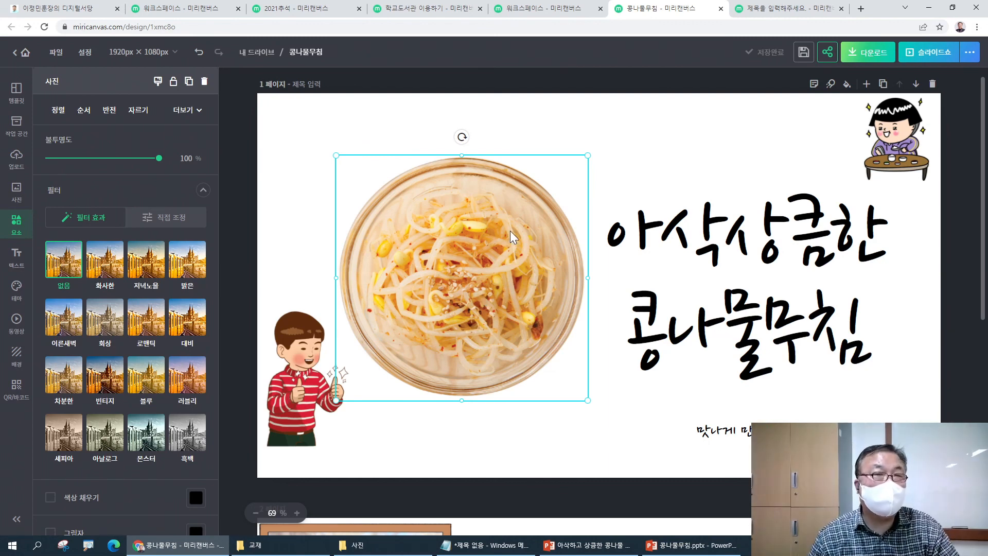
click(278, 176)
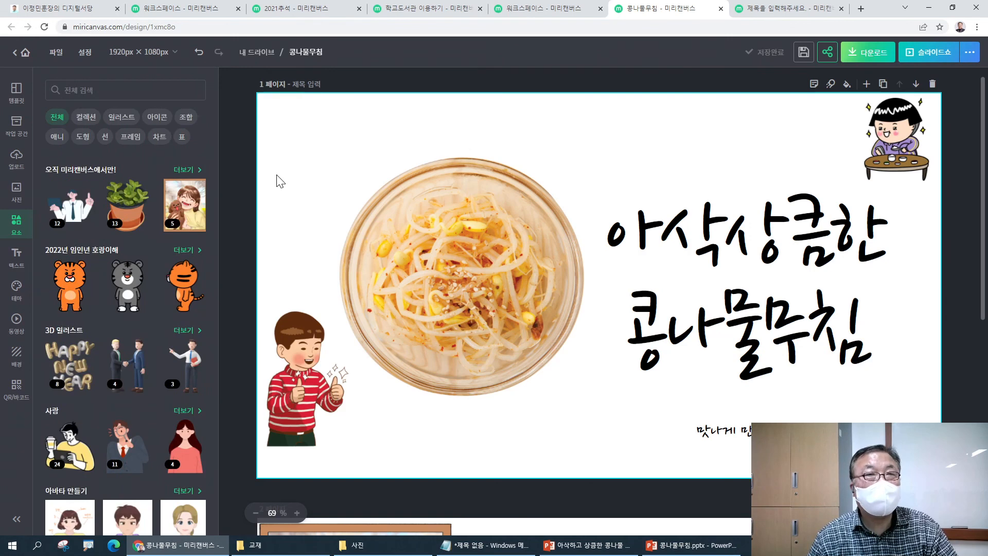
click(421, 213)
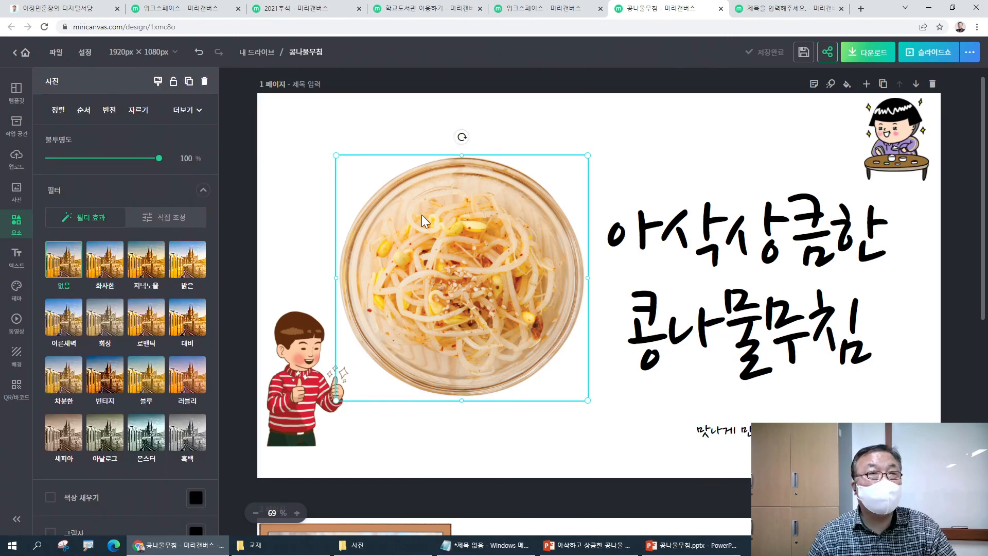
click(250, 134)
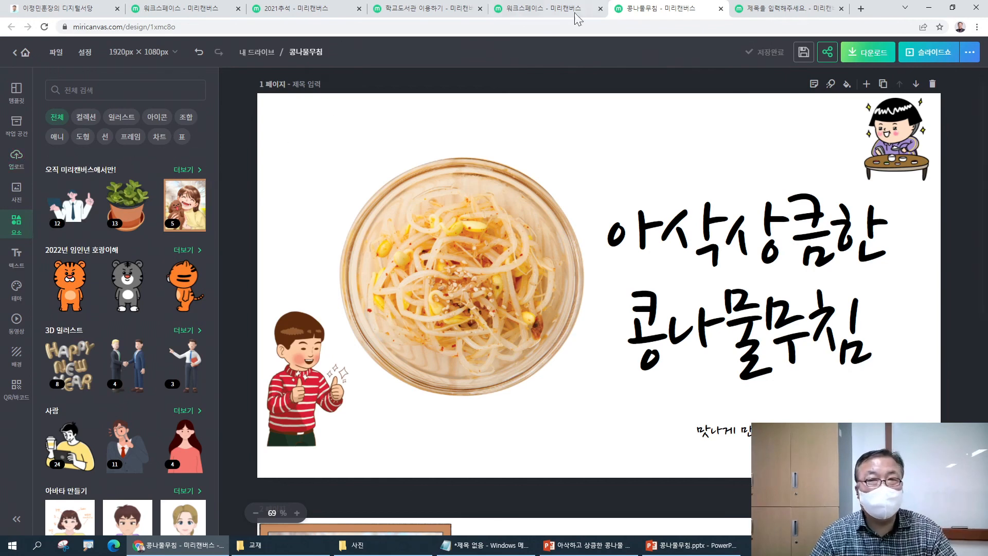
- Close the 콩나물무침, 어린이날, 학교도서관 and 2021추석 designs and the extra workspace, keeping the first workspace open
click(721, 9)
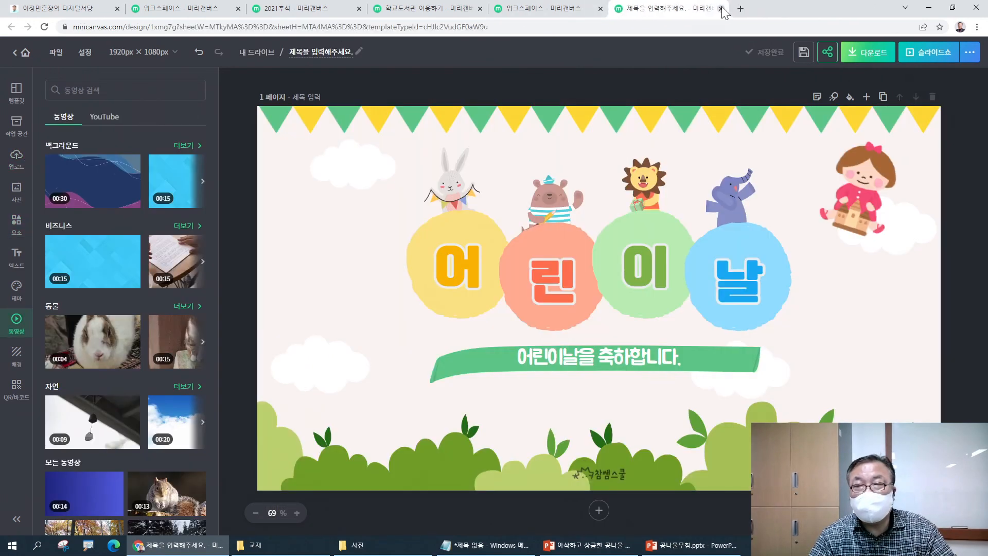
click(721, 9)
click(615, 9)
click(527, 8)
click(488, 8)
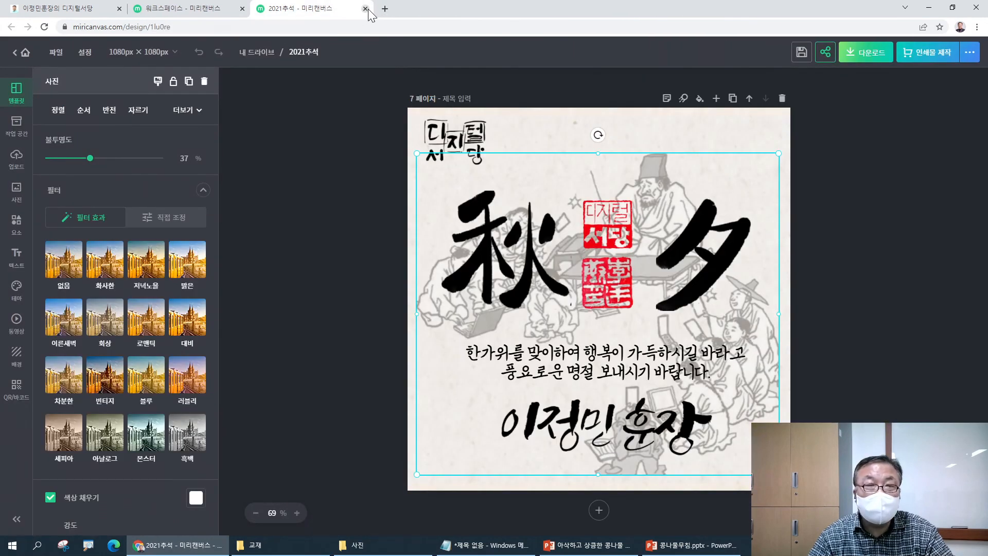
click(365, 9)
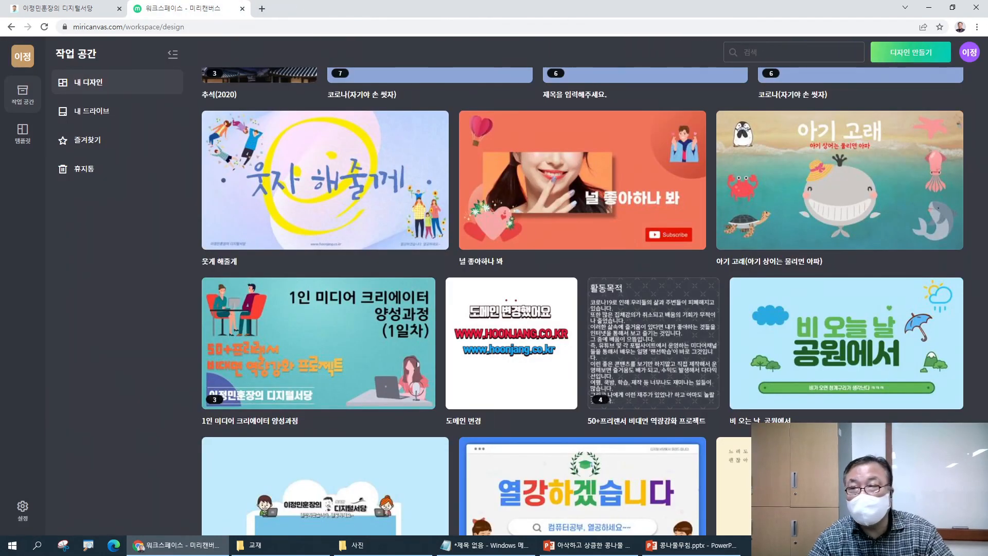
- Log out of the MiriCanvas account, confirm the logout, and close the site
click(969, 52)
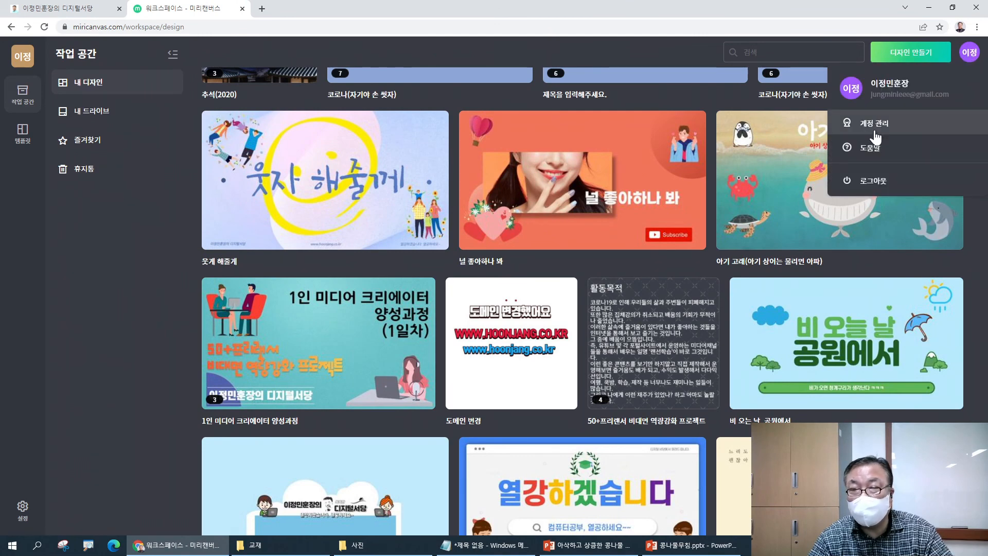
click(873, 181)
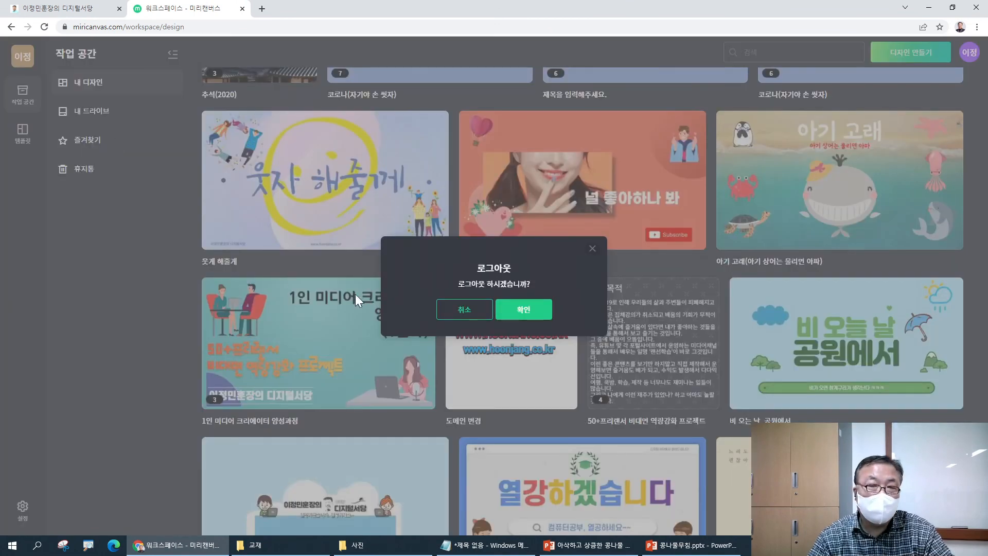
click(517, 309)
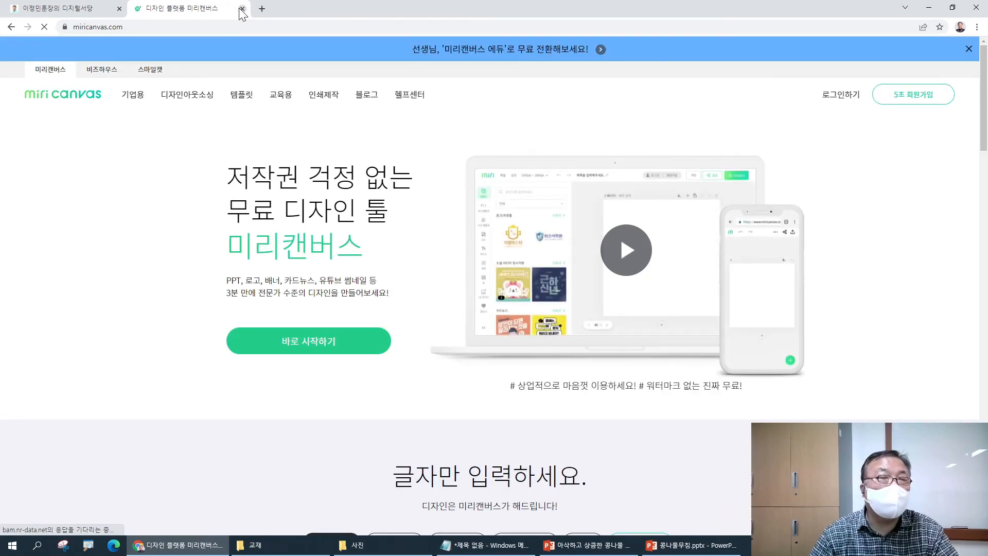
click(241, 9)
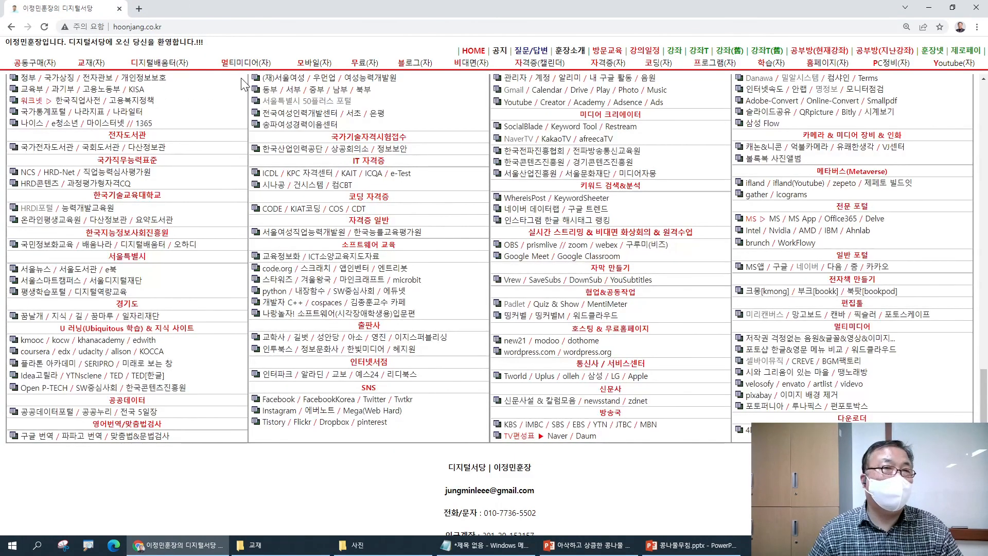
- Open Gmail from the Google links on the 디지털서당 website, sign out of the Google account, and close it
scroll(592, 177, up, 3)
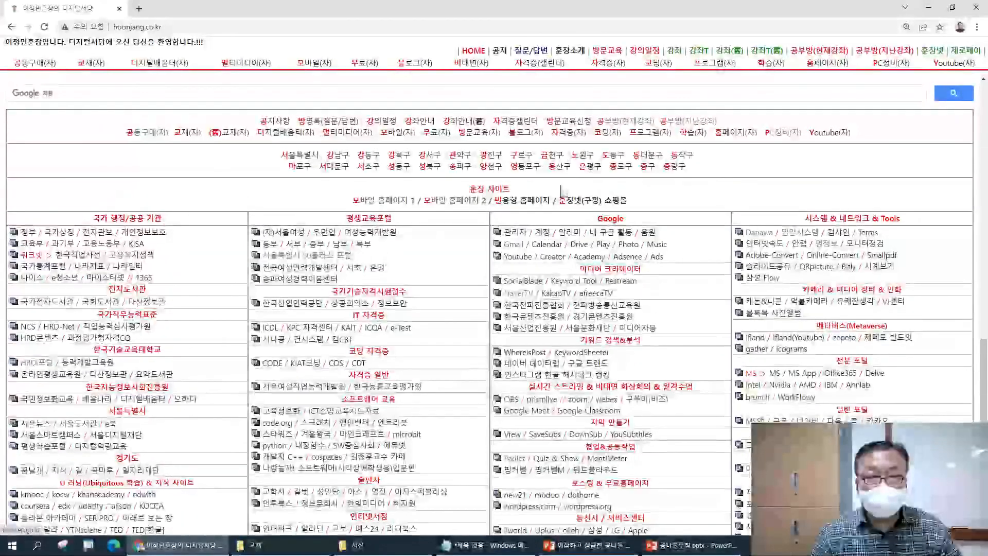
click(514, 244)
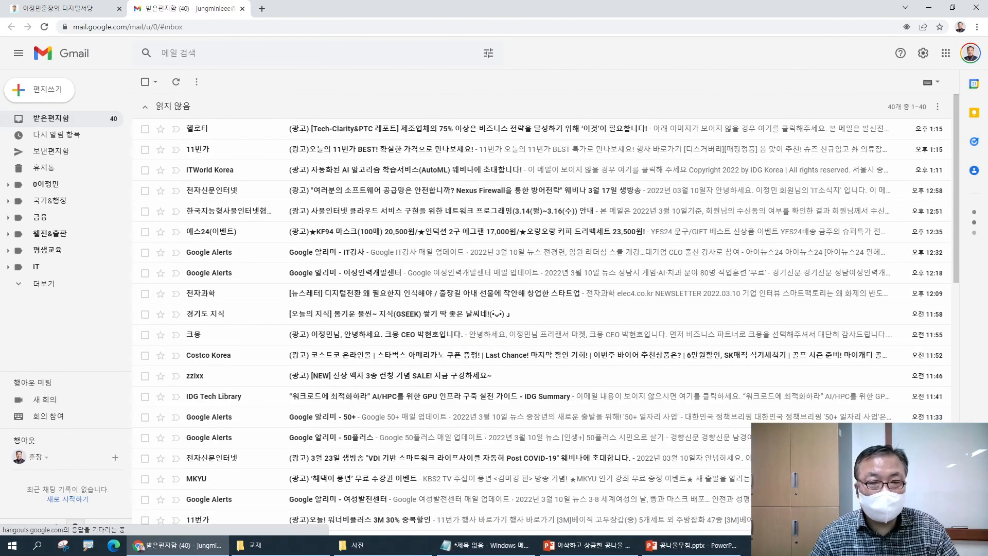
click(963, 53)
click(887, 231)
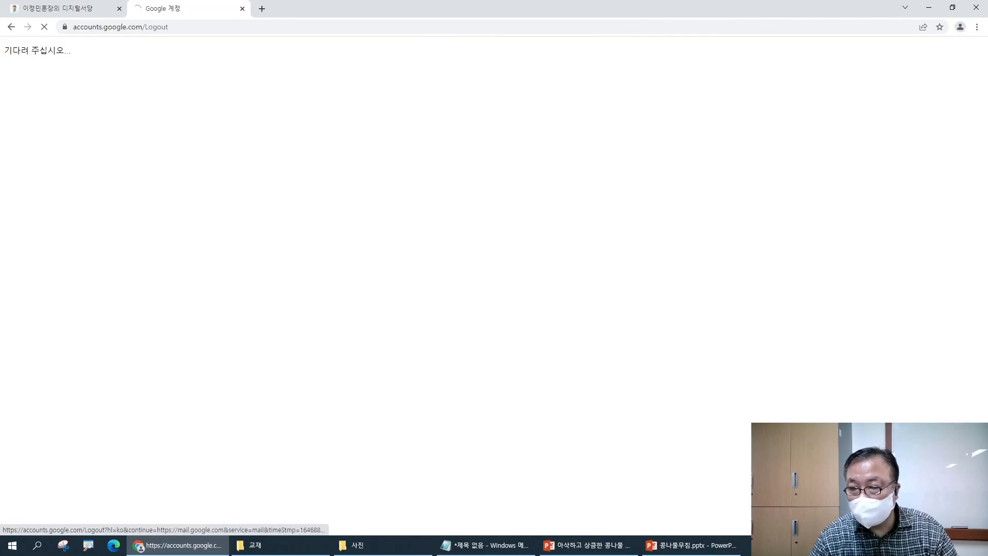
click(241, 9)
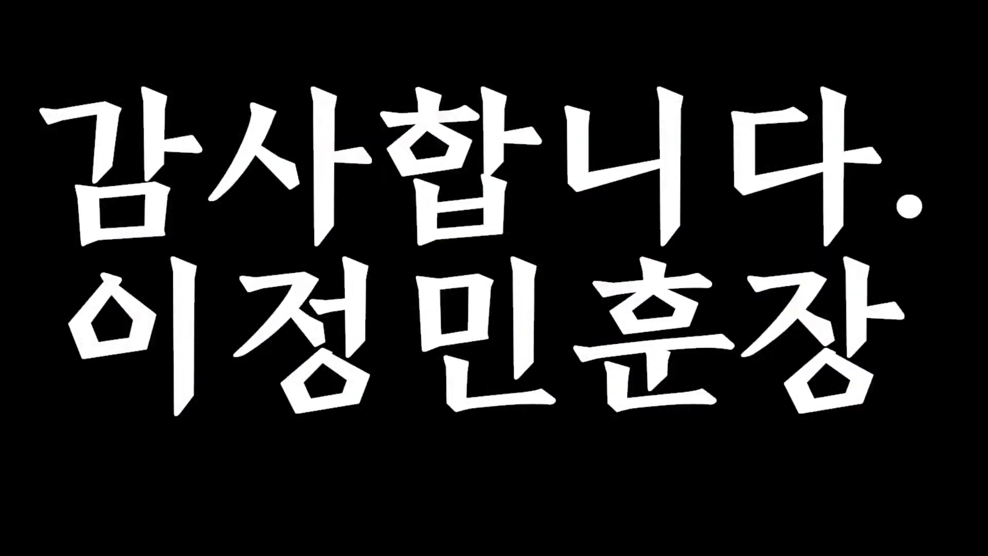